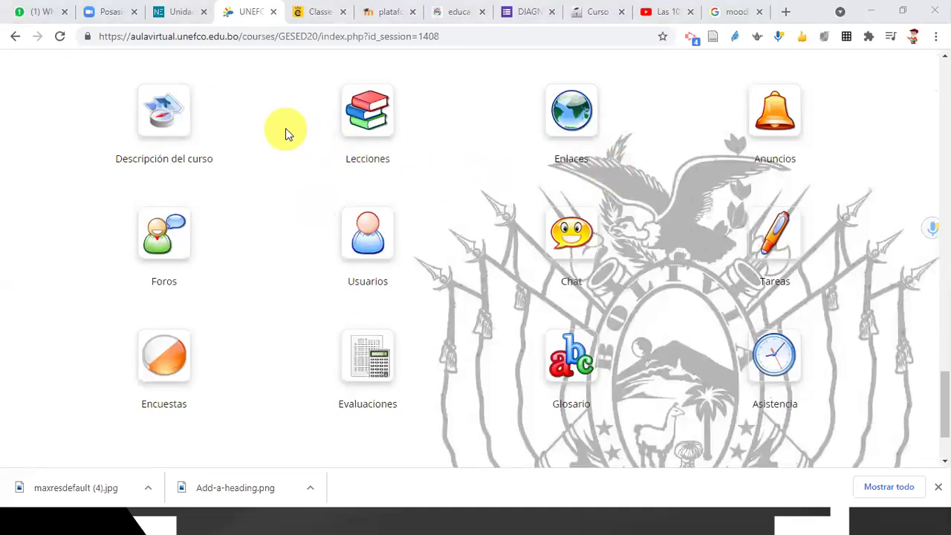
Step: Go back from the EDMODO course home to the UNEFCO Mis cursos list
{"action": "left_click", "coordinate": [313, 13]}
{"action": "left_click", "coordinate": [242, 13]}
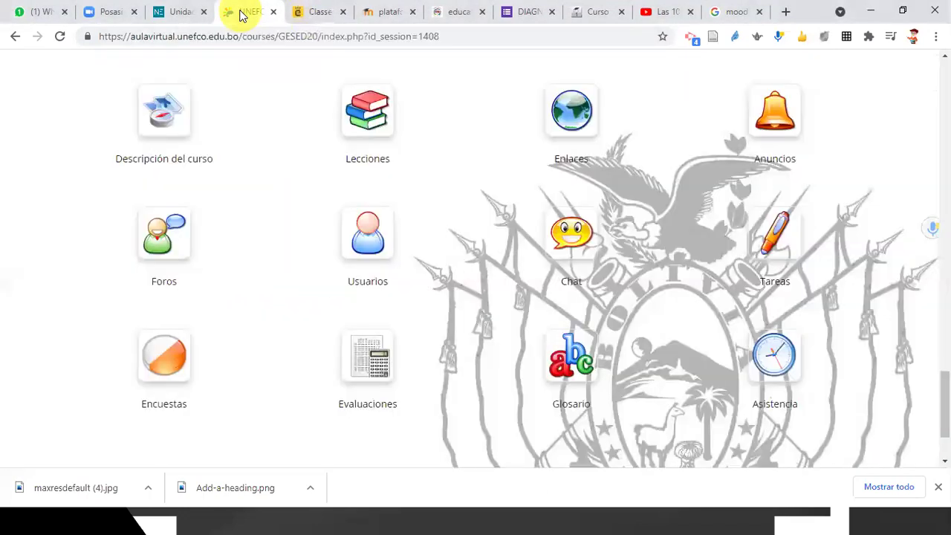
{"action": "left_click", "coordinate": [10, 37]}
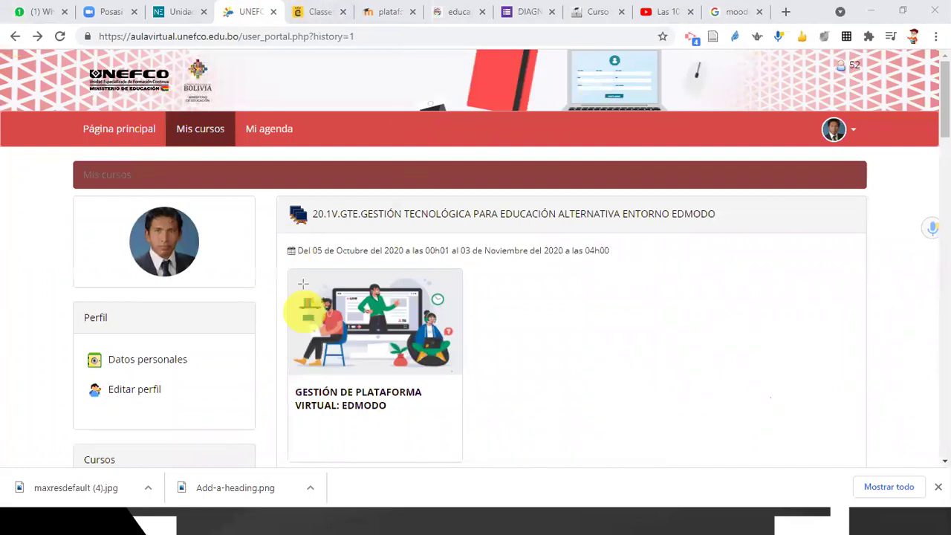
Step: Outline the EDMODO course card and portal navigation, clear the marks, then show Edmodo's My Classes
{"action": "mouse_move", "coordinate": [289, 262]}
{"action": "left_mouse_down"}
{"action": "mouse_move", "coordinate": [331, 416]}
{"action": "mouse_move", "coordinate": [480, 439]}
{"action": "left_mouse_up"}
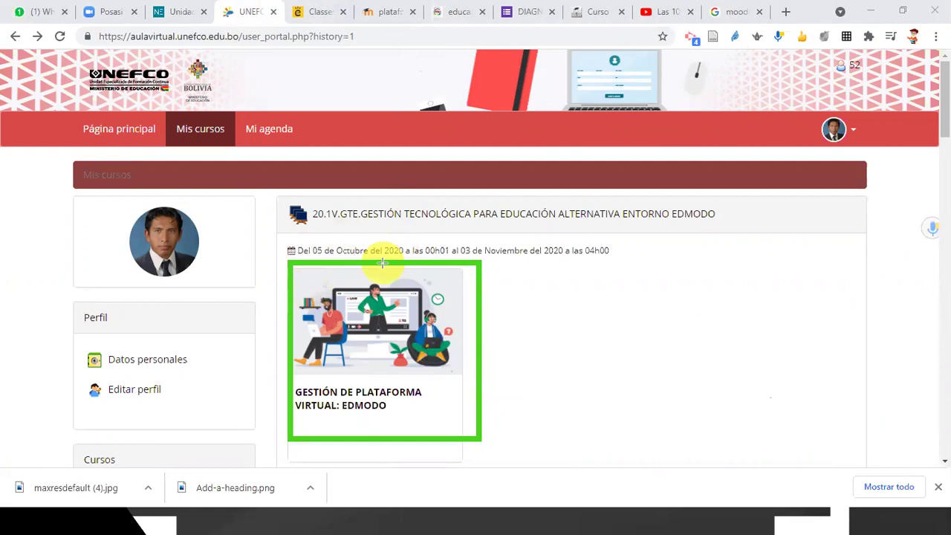
{"action": "mouse_move", "coordinate": [72, 102]}
{"action": "left_mouse_down"}
{"action": "mouse_move", "coordinate": [78, 130]}
{"action": "mouse_move", "coordinate": [318, 156]}
{"action": "left_mouse_up"}
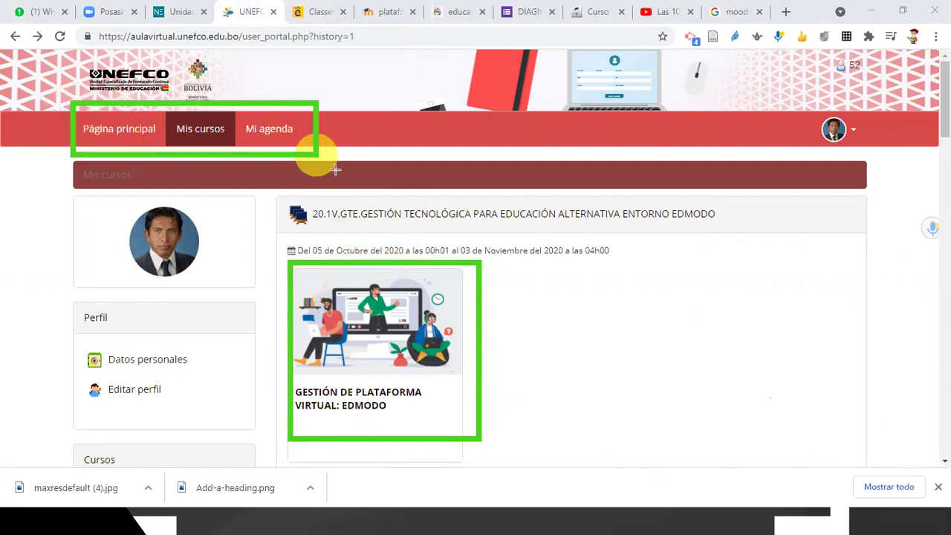
{"action": "key", "text": "Escape"}
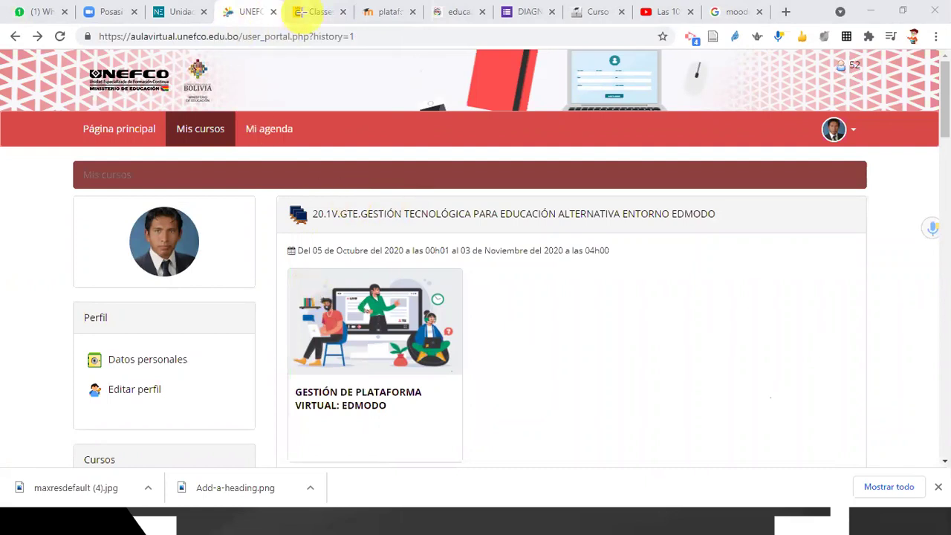
{"action": "left_click", "coordinate": [322, 11]}
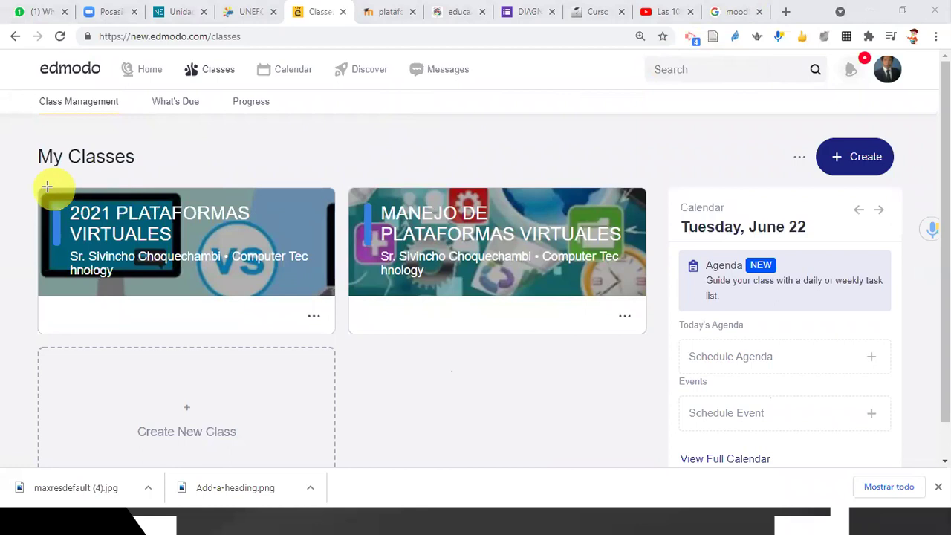
{"action": "mouse_move", "coordinate": [38, 178]}
{"action": "left_mouse_down"}
{"action": "mouse_move", "coordinate": [160, 308]}
{"action": "mouse_move", "coordinate": [339, 320]}
{"action": "left_mouse_up"}
{"action": "mouse_move", "coordinate": [351, 177]}
{"action": "left_mouse_down"}
{"action": "mouse_move", "coordinate": [380, 257]}
{"action": "mouse_move", "coordinate": [665, 310]}
{"action": "mouse_move", "coordinate": [657, 307]}
{"action": "left_mouse_up"}
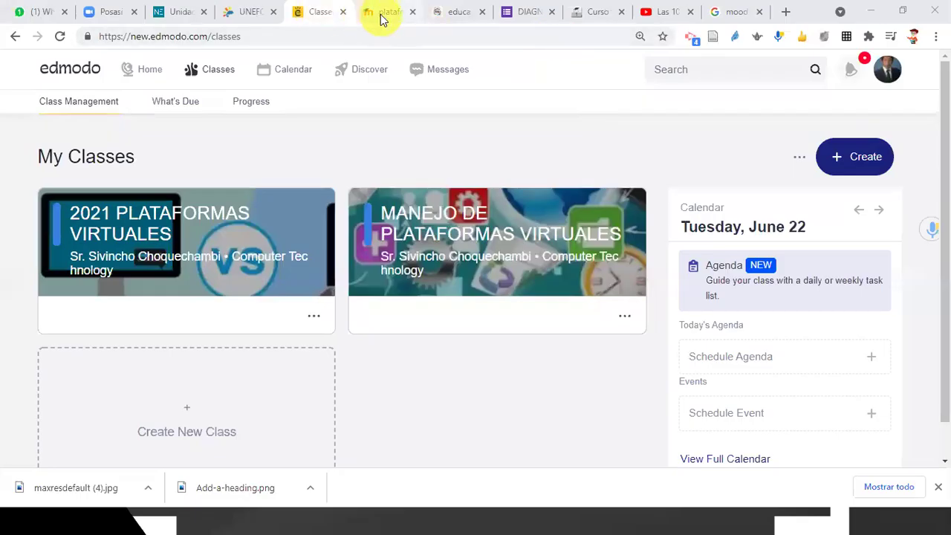
Step: Show the NEO units page and outline the Asistencias, Unidad 1 and Unidad 2 cards
{"action": "left_click", "coordinate": [186, 11]}
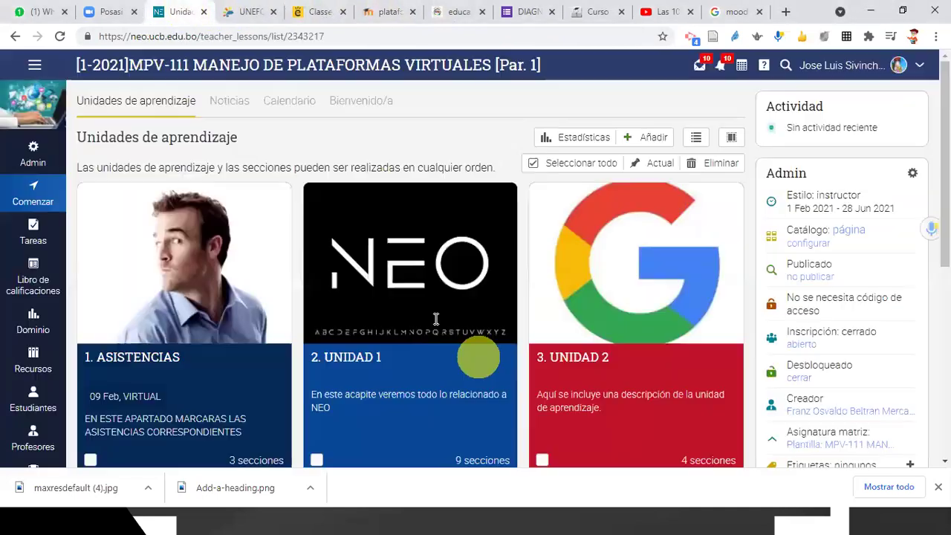
{"action": "mouse_move", "coordinate": [729, 304]}
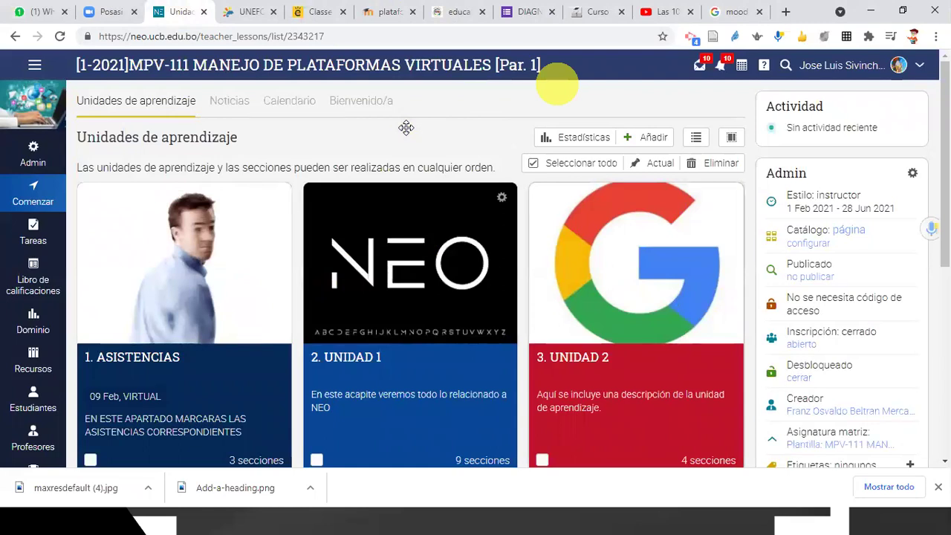
{"action": "mouse_move", "coordinate": [84, 194]}
{"action": "left_mouse_down"}
{"action": "mouse_move", "coordinate": [84, 316]}
{"action": "mouse_move", "coordinate": [272, 473]}
{"action": "mouse_move", "coordinate": [298, 453]}
{"action": "left_mouse_up"}
{"action": "left_click_drag", "start_coordinate": [299, 192], "coordinate": [517, 461]}
{"action": "left_click_drag", "start_coordinate": [532, 202], "coordinate": [737, 452]}
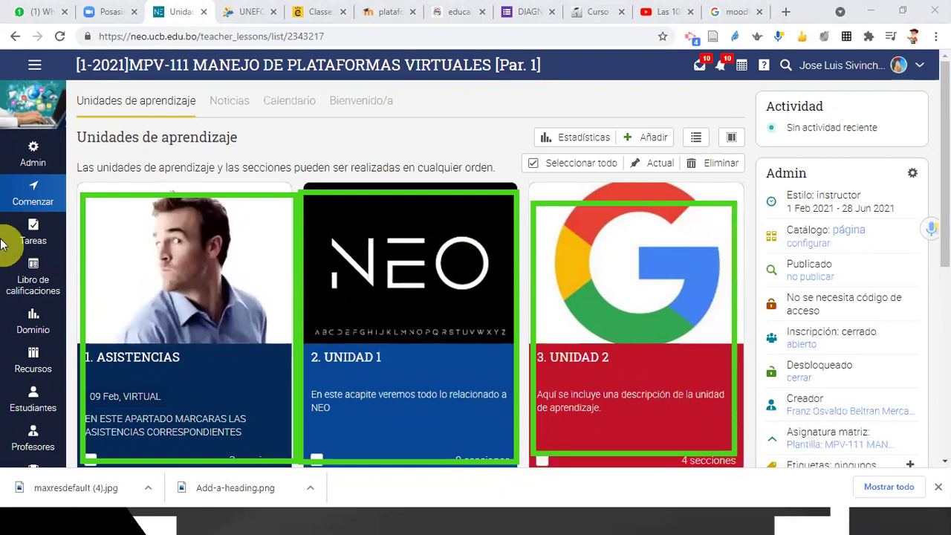
Step: Point out the gradebook, Tareas, Recursos and Estudiantes sidebar areas, then return to UNEFCO Mis cursos
{"action": "left_click_drag", "start_coordinate": [3, 251], "coordinate": [71, 315]}
{"action": "left_click_drag", "start_coordinate": [11, 213], "coordinate": [50, 235]}
{"action": "mouse_move", "coordinate": [9, 340]}
{"action": "left_mouse_down"}
{"action": "mouse_move", "coordinate": [37, 383]}
{"action": "mouse_move", "coordinate": [56, 388]}
{"action": "left_mouse_up"}
{"action": "left_click_drag", "start_coordinate": [57, 421], "coordinate": [8, 385]}
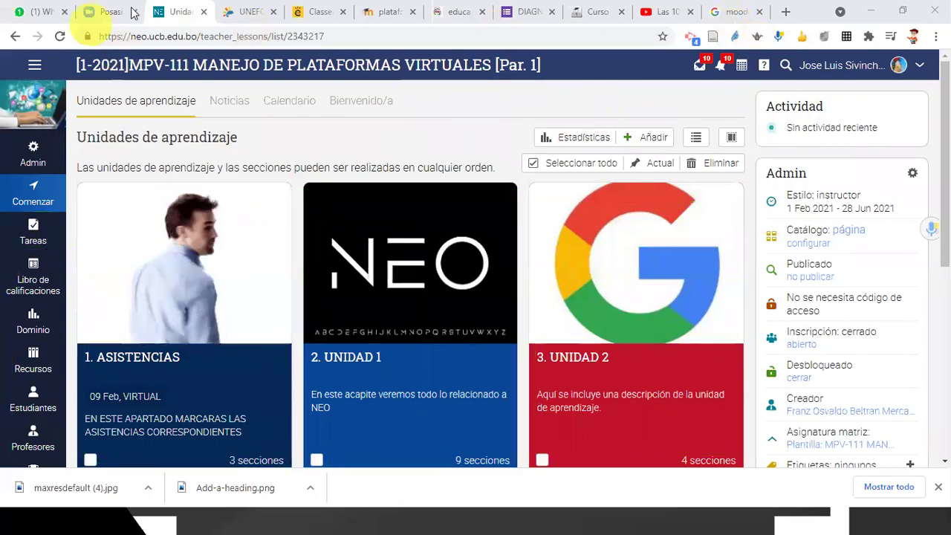
{"action": "left_click", "coordinate": [260, 12]}
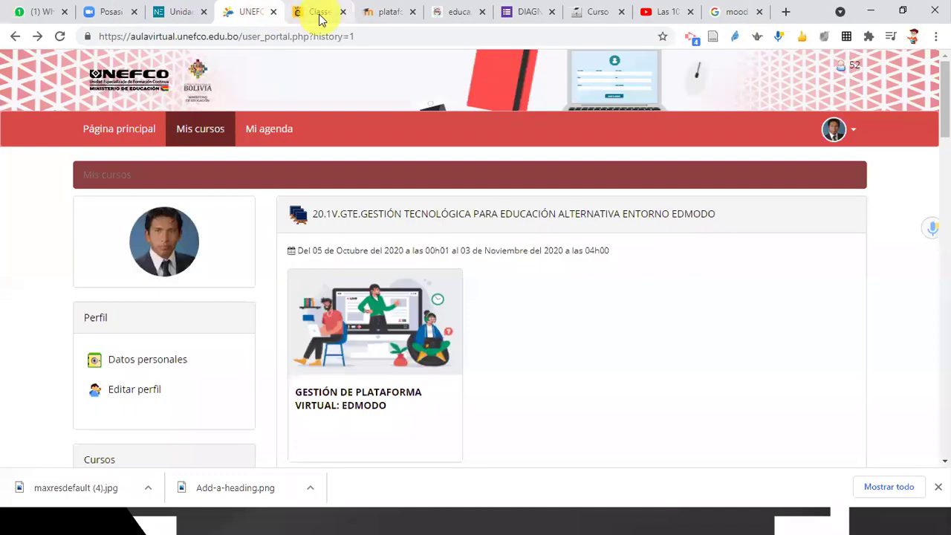
Step: Log in to plataformasvirtualesucb.milaulas.com via Acceder, then switch to the educa.minedu.gob.bo portal
{"action": "left_click", "coordinate": [320, 12]}
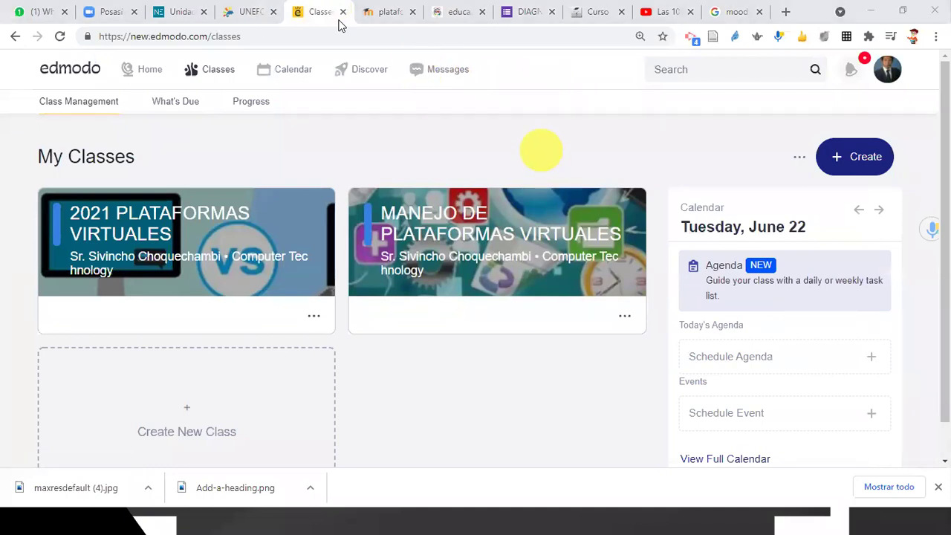
{"action": "left_click", "coordinate": [383, 12]}
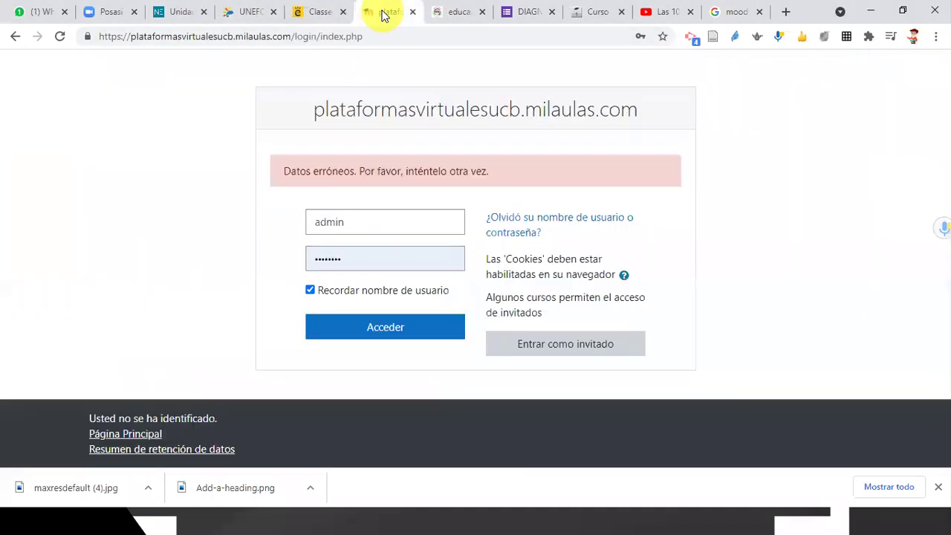
{"action": "left_click", "coordinate": [367, 338]}
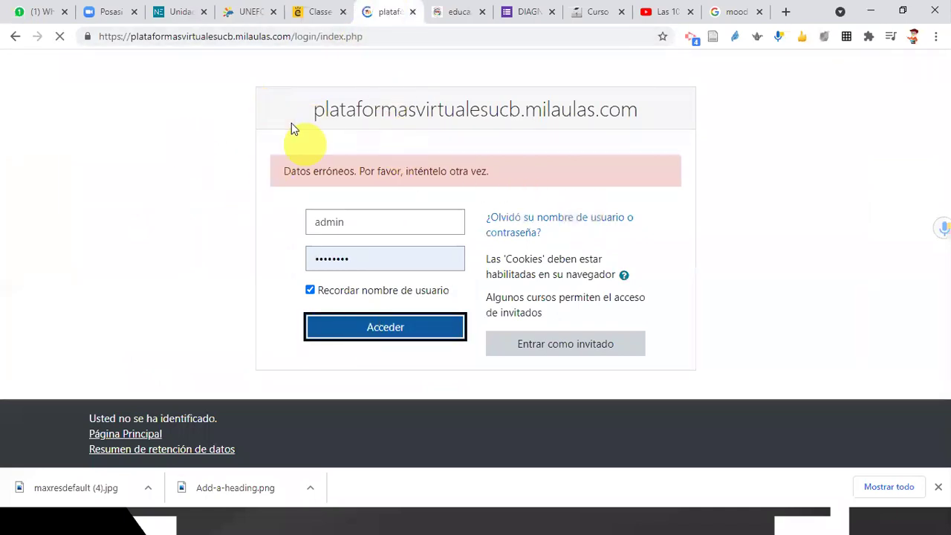
{"action": "left_click", "coordinate": [380, 327]}
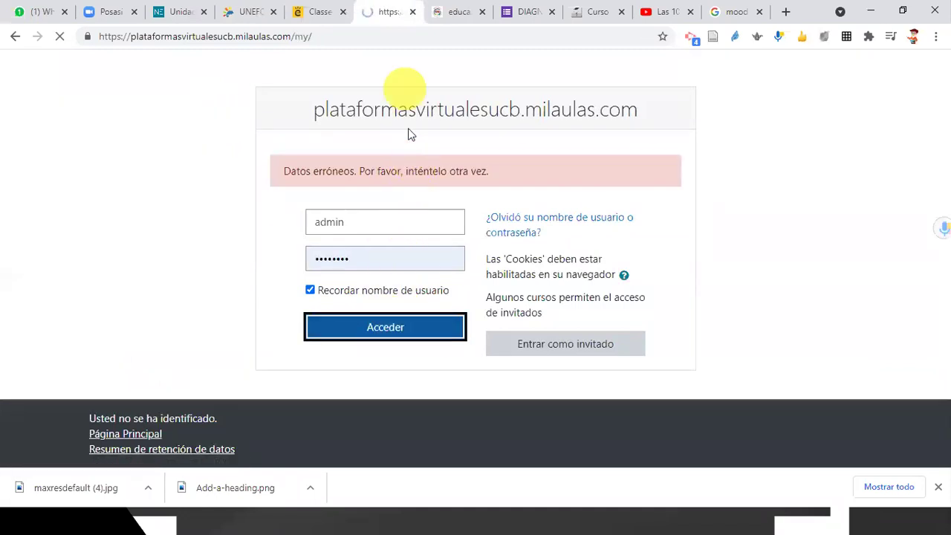
{"action": "left_click", "coordinate": [450, 13]}
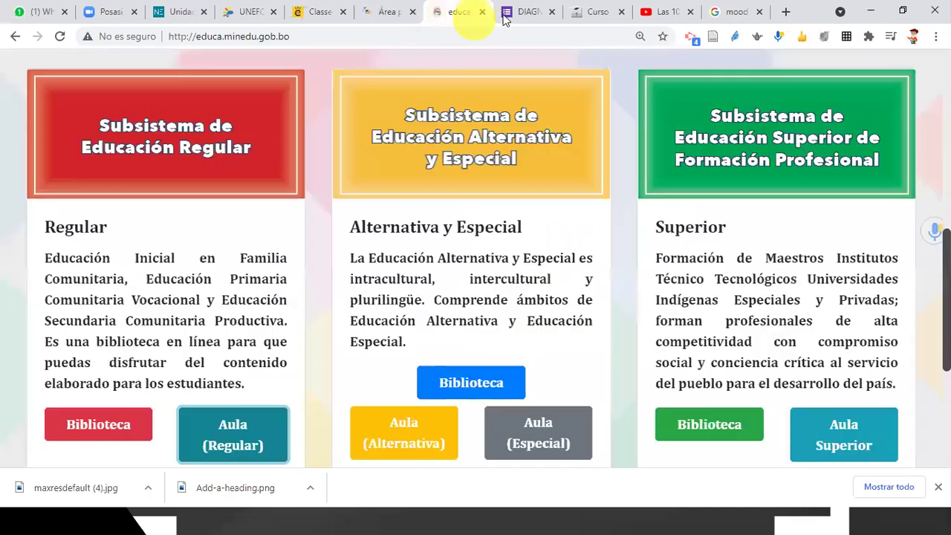
Step: Switch to the 'Curso' tab showing the Posgrado UPEA sign-in page
{"action": "left_click", "coordinate": [587, 12]}
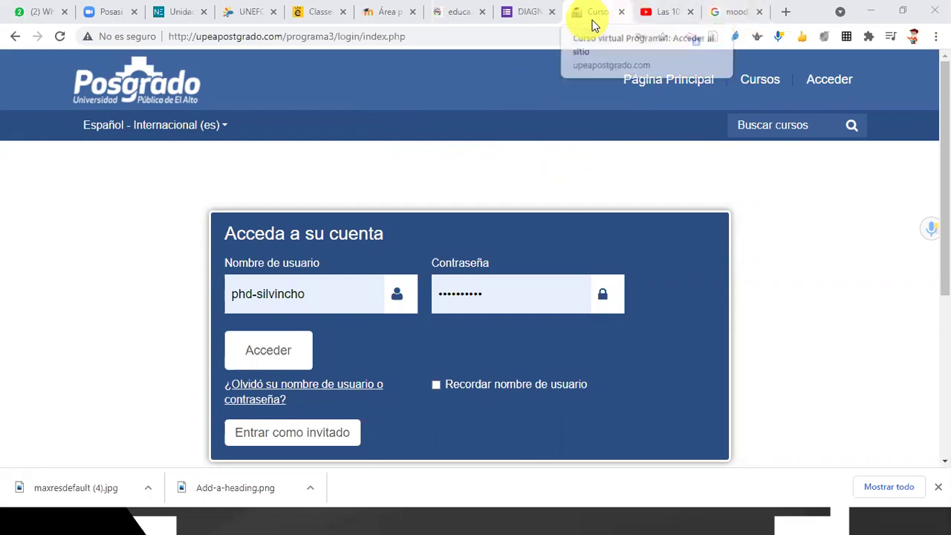
Step: Enter 'moodle' in the address bar and open the moodle.org Downloads page offering MOODLE 3.11+
{"action": "left_click", "coordinate": [725, 14]}
{"action": "left_click", "coordinate": [578, 38]}
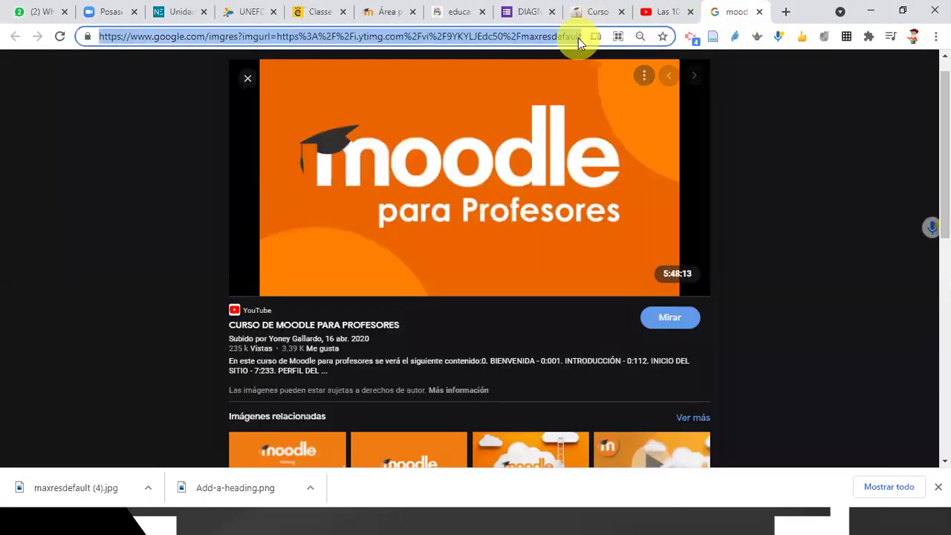
{"action": "type", "text": "moodle"}
{"action": "key", "text": "Return"}
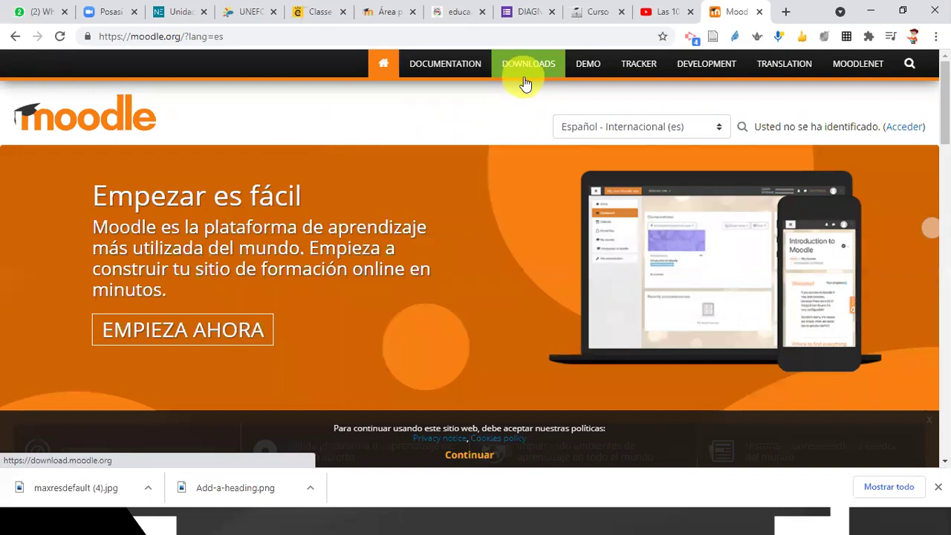
{"action": "left_click", "coordinate": [525, 81]}
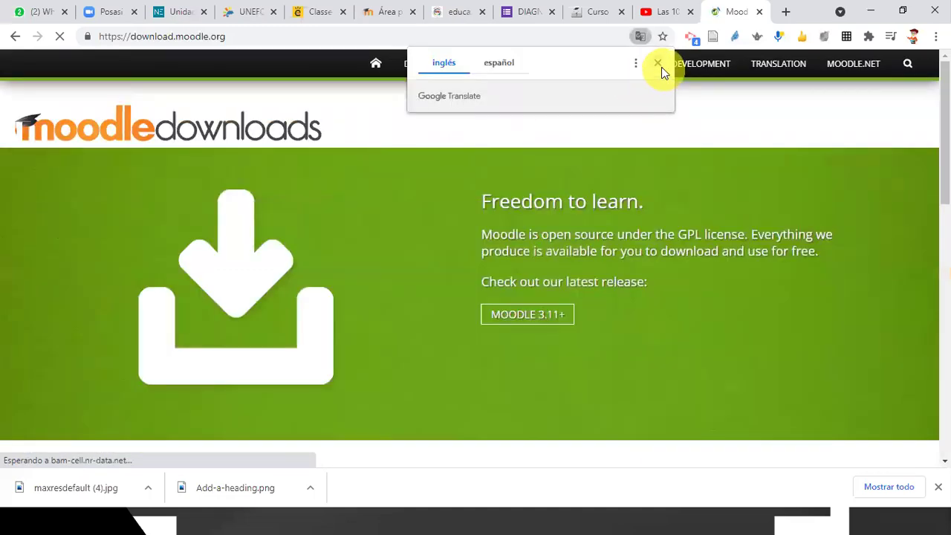
{"action": "left_click", "coordinate": [662, 65]}
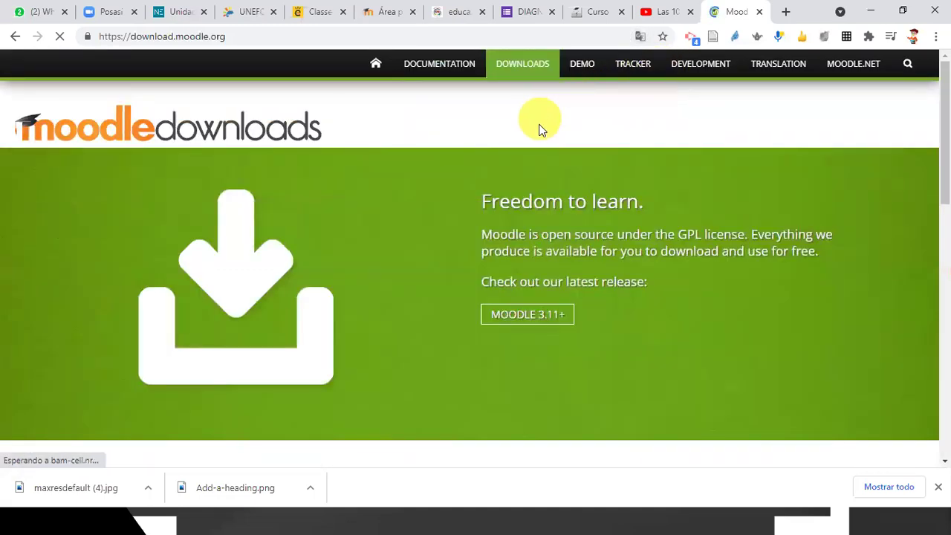
{"action": "scroll", "coordinate": [540, 125], "scroll_direction": "down", "scroll_amount": 5}
{"action": "scroll", "coordinate": [542, 143], "scroll_direction": "up", "scroll_amount": 5}
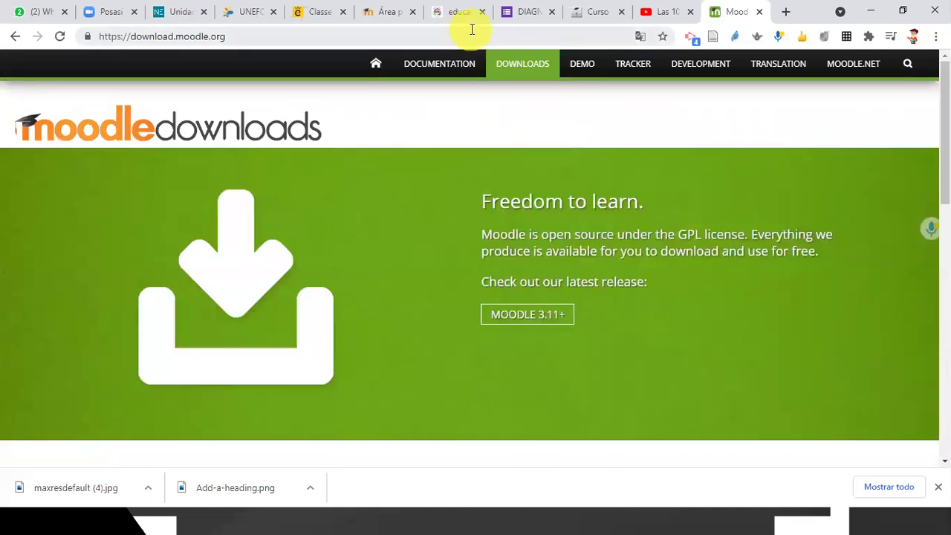
{"action": "left_click", "coordinate": [386, 11]}
Step: From the milaulas site home, open the MANEJO DE PLATAFORMAS VIRTUALES (MPV2021) course
{"action": "scroll", "coordinate": [425, 248], "scroll_direction": "down", "scroll_amount": 5}
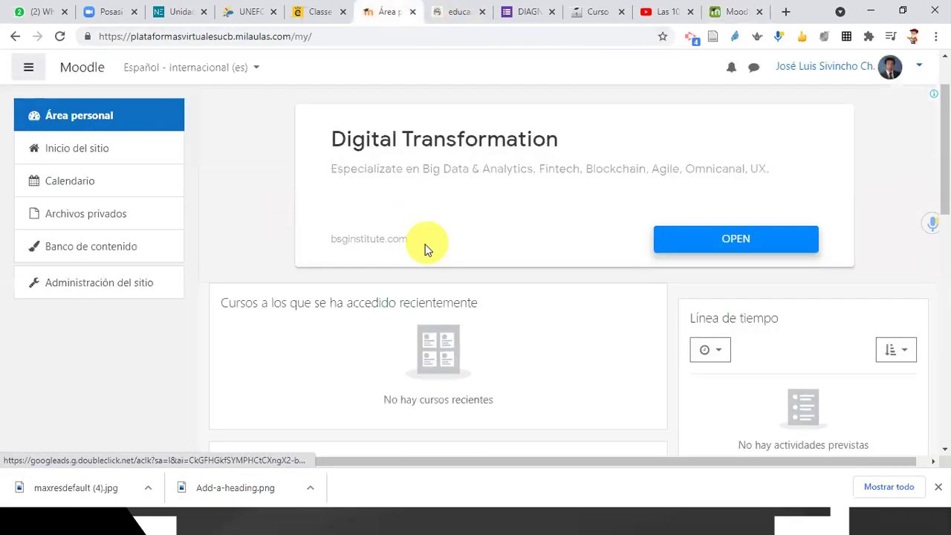
{"action": "scroll", "coordinate": [418, 245], "scroll_direction": "down", "scroll_amount": 5}
{"action": "left_click", "coordinate": [67, 148]}
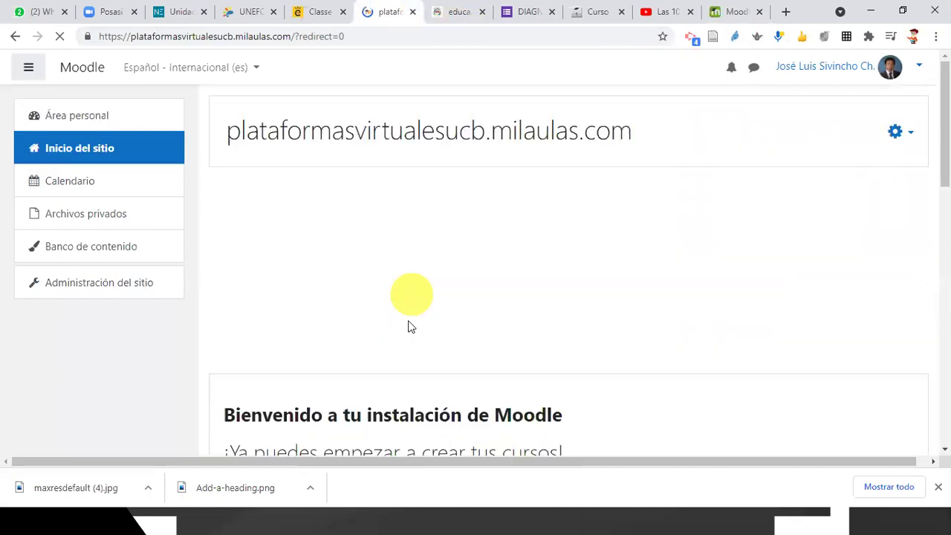
{"action": "scroll", "coordinate": [395, 325], "scroll_direction": "down", "scroll_amount": 5}
{"action": "scroll", "coordinate": [357, 255], "scroll_direction": "down", "scroll_amount": 3}
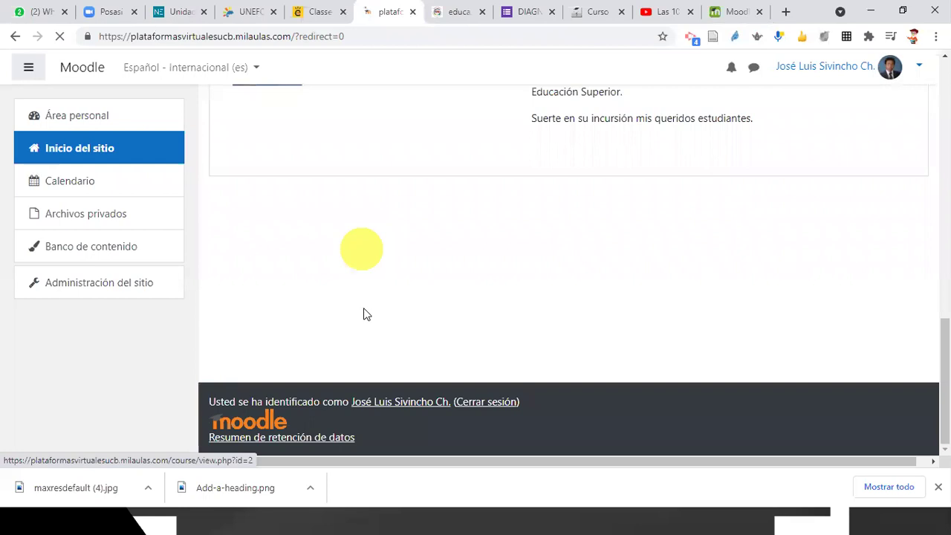
{"action": "scroll", "coordinate": [356, 282], "scroll_direction": "up", "scroll_amount": 3}
{"action": "left_click", "coordinate": [354, 259]}
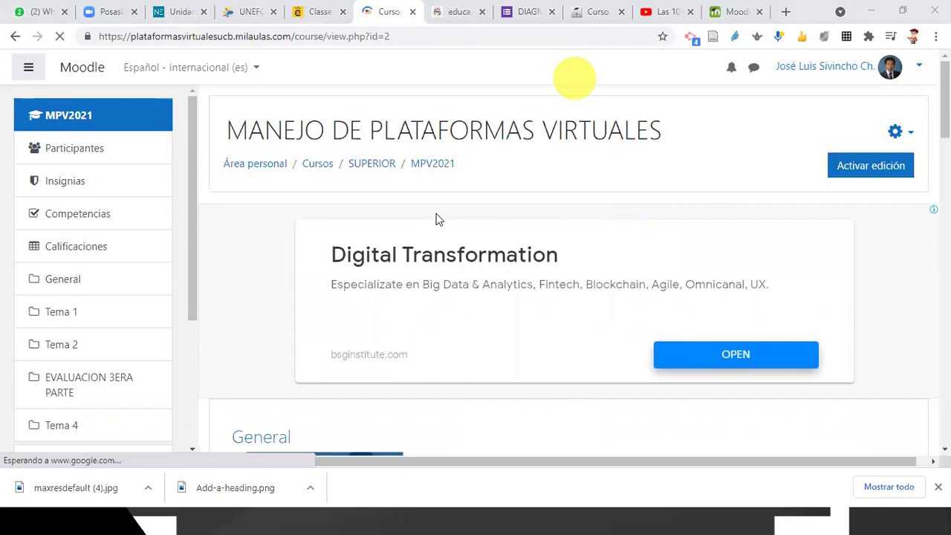
Step: Outline the course navigation list and its Participantes, Insignias and Competencias entries
{"action": "left_click_drag", "start_coordinate": [17, 95], "coordinate": [189, 439]}
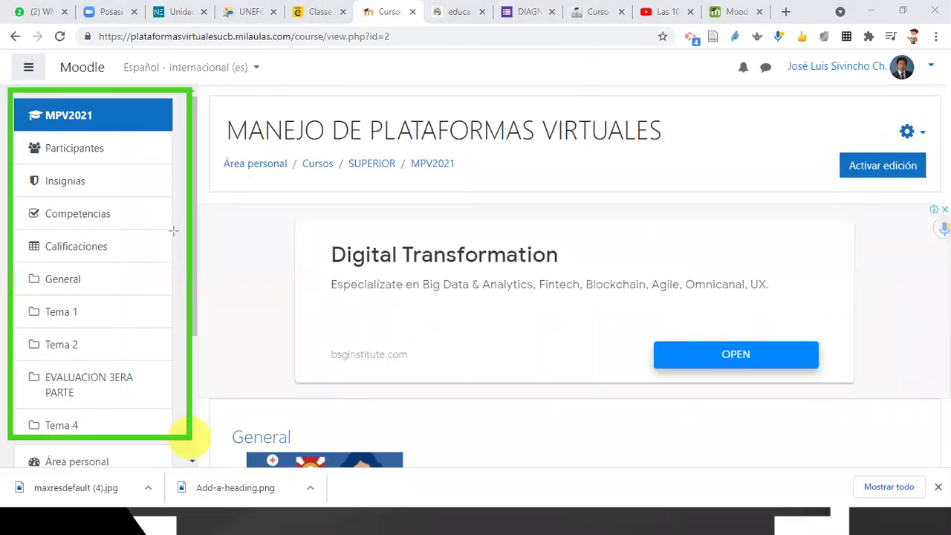
{"action": "left_click_drag", "start_coordinate": [138, 165], "coordinate": [13, 134]}
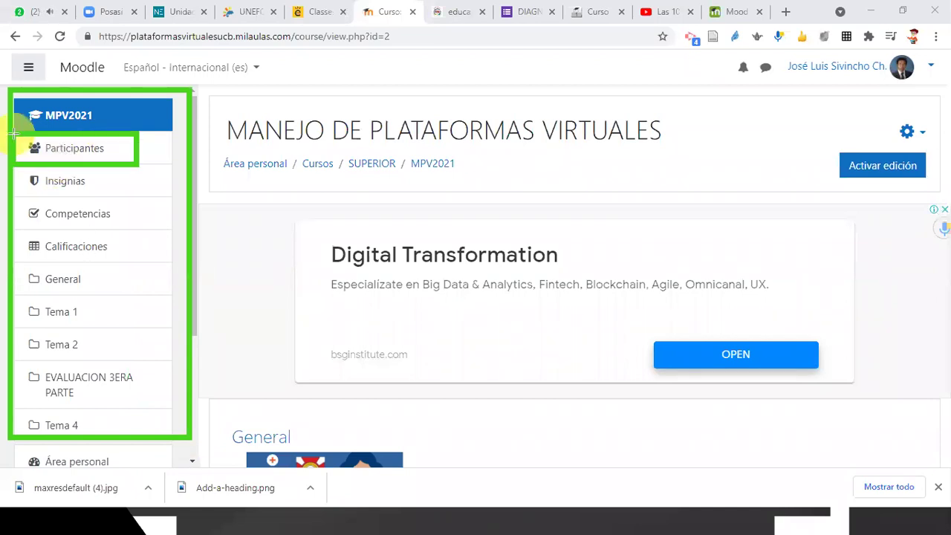
{"action": "left_click_drag", "start_coordinate": [112, 195], "coordinate": [7, 165]}
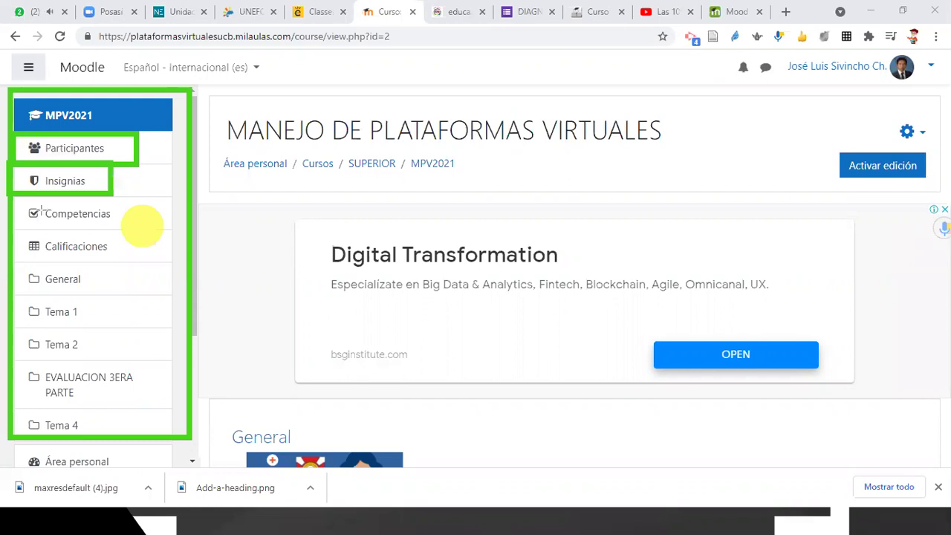
{"action": "left_click_drag", "start_coordinate": [41, 210], "coordinate": [16, 196]}
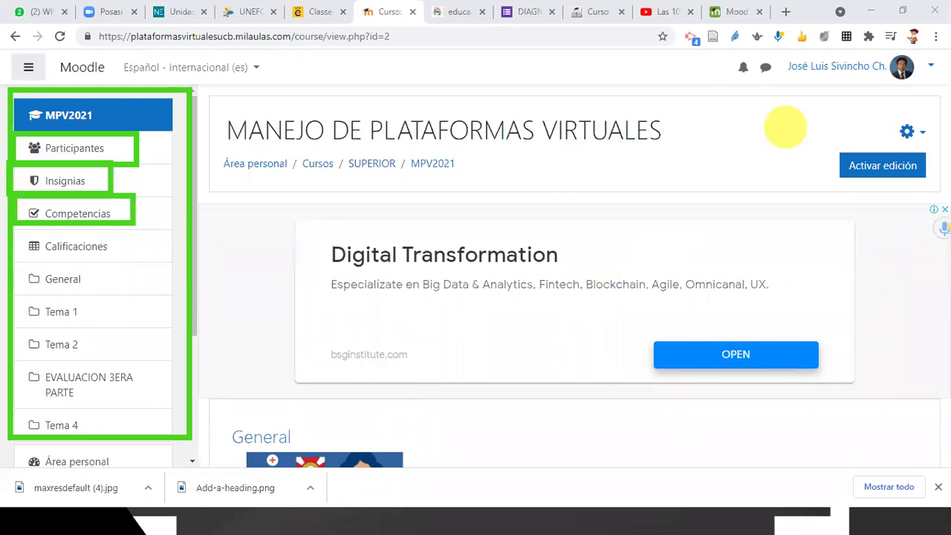
Step: Outline the right-hand and main content areas, clear the marks, and show the Posgrado UPEA login
{"action": "left_click_drag", "start_coordinate": [776, 124], "coordinate": [944, 492]}
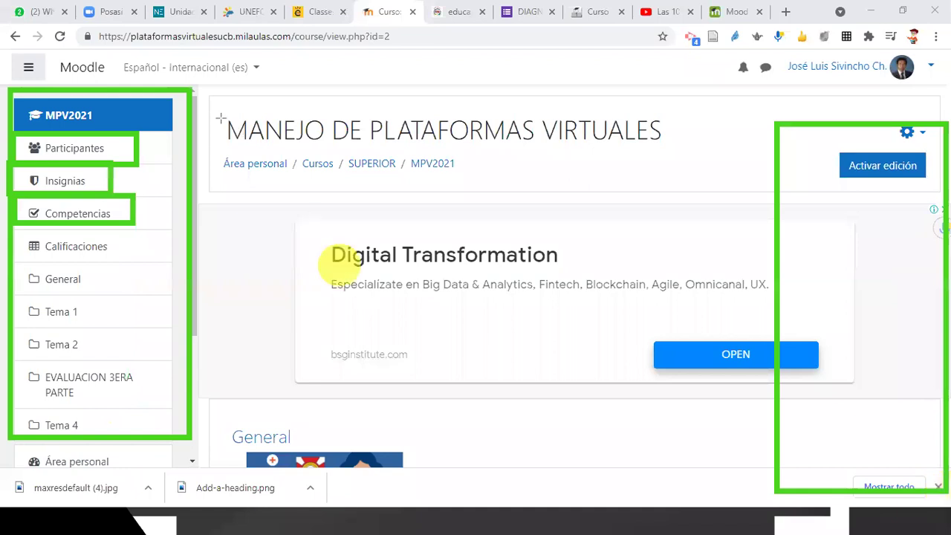
{"action": "left_click_drag", "start_coordinate": [219, 114], "coordinate": [310, 226]}
{"action": "mouse_move", "coordinate": [662, 505]}
{"action": "left_mouse_down"}
{"action": "mouse_move", "coordinate": [706, 482]}
{"action": "mouse_move", "coordinate": [749, 480]}
{"action": "left_mouse_up"}
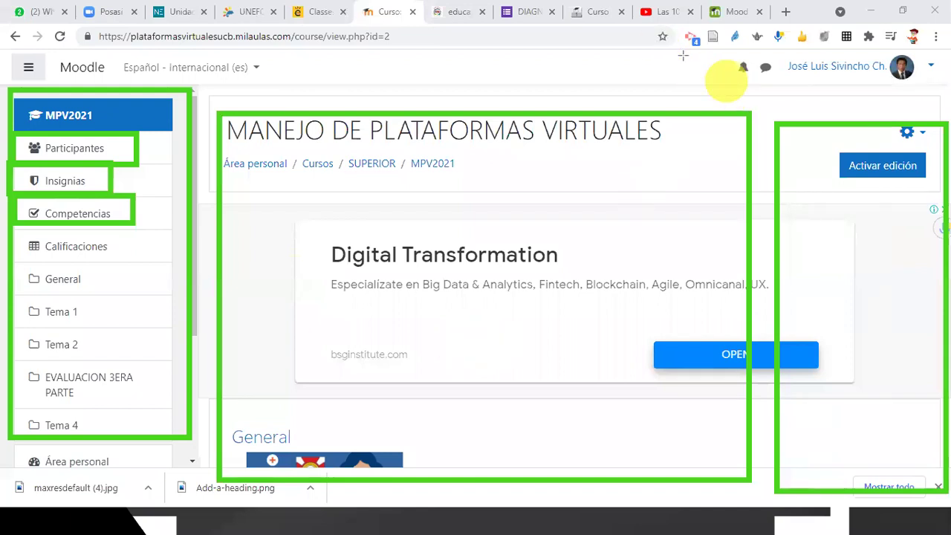
{"action": "key", "text": "Escape"}
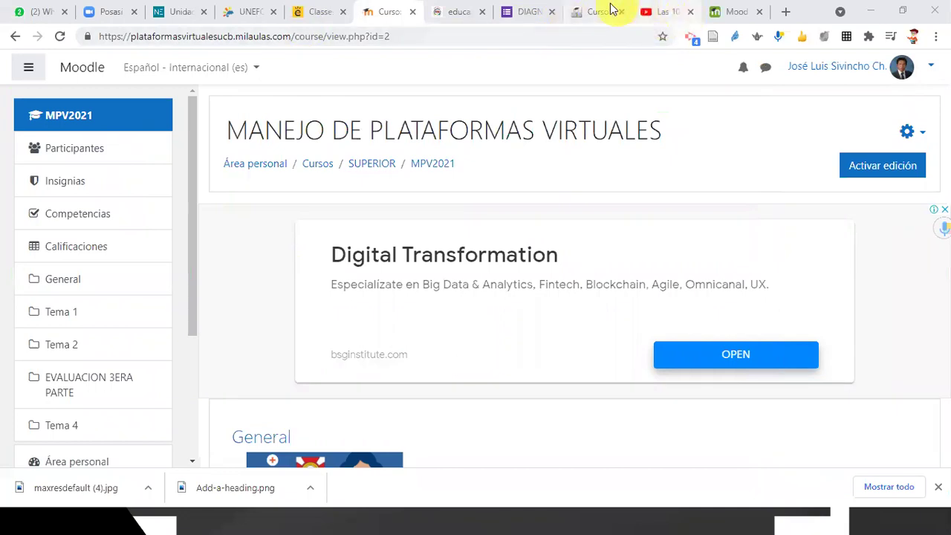
{"action": "left_click", "coordinate": [595, 11]}
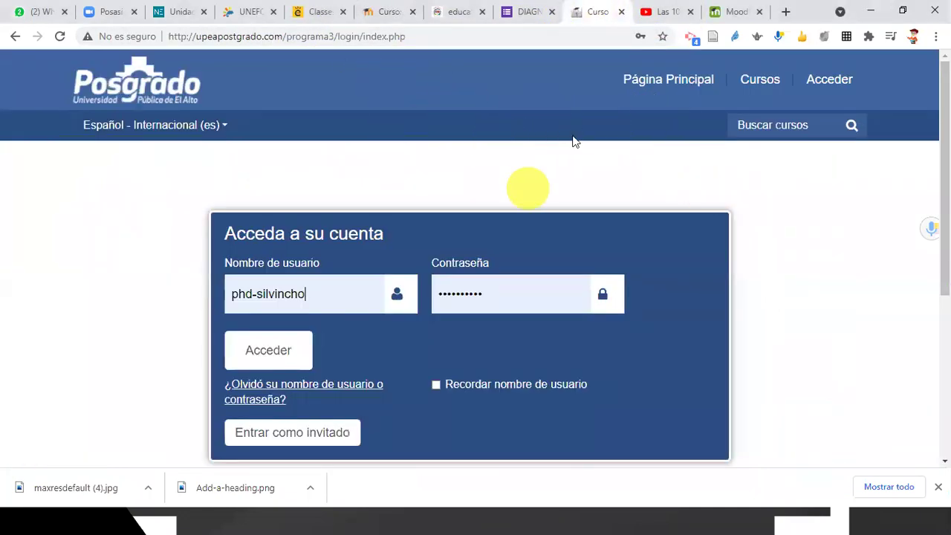
Step: Sign in to Posgrado UPEA and open MOD VI: NEURODIDACTICA from the Mis cursos list
{"action": "left_click", "coordinate": [270, 357]}
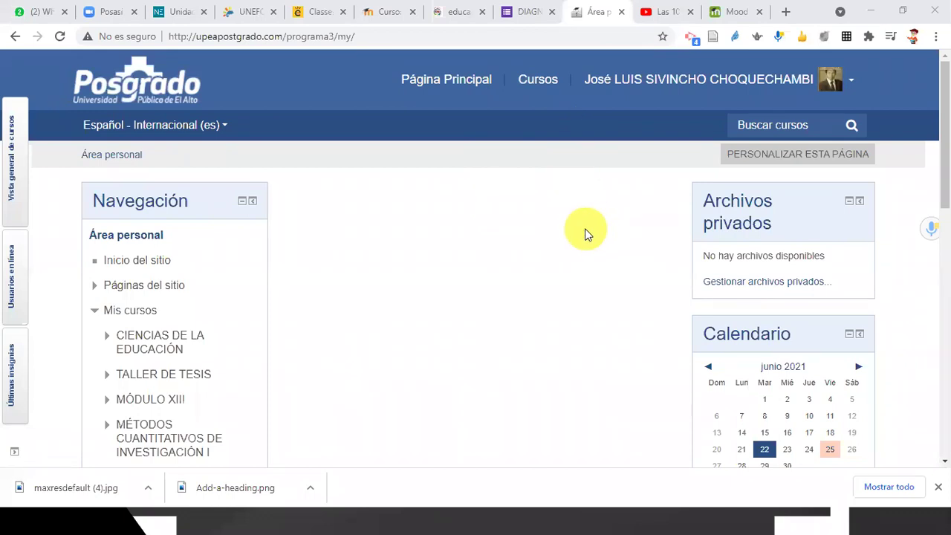
{"action": "scroll", "coordinate": [584, 231], "scroll_direction": "down", "scroll_amount": 1}
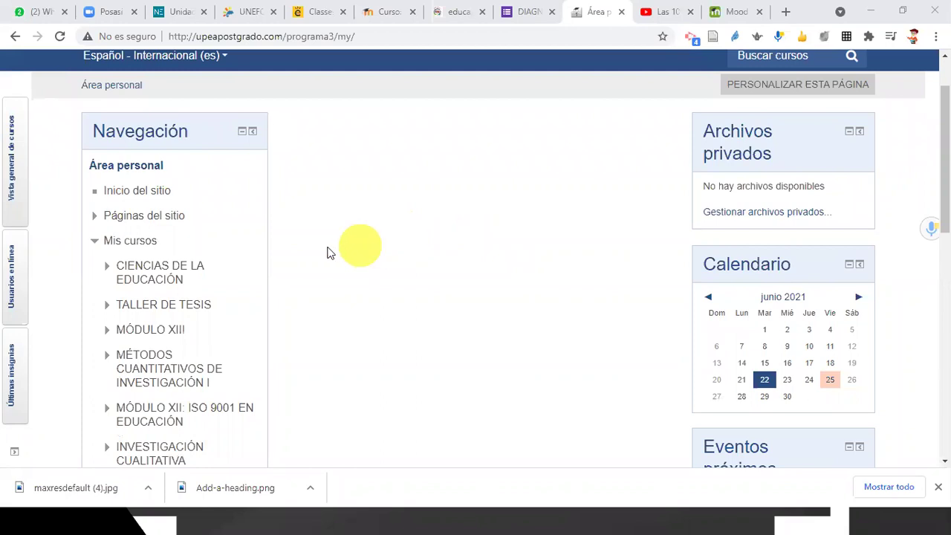
{"action": "scroll", "coordinate": [335, 230], "scroll_direction": "down", "scroll_amount": 5}
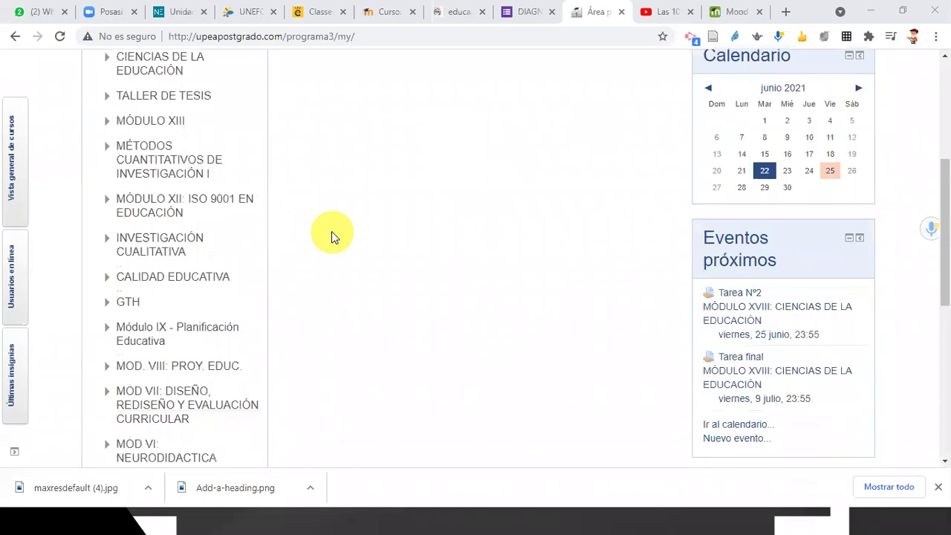
{"action": "scroll", "coordinate": [223, 397], "scroll_direction": "down", "scroll_amount": 1}
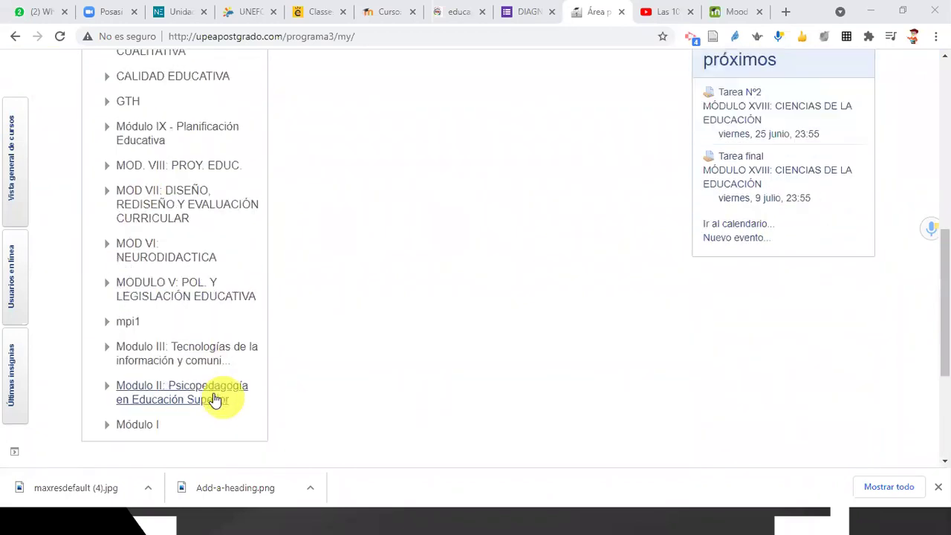
{"action": "left_click", "coordinate": [150, 239]}
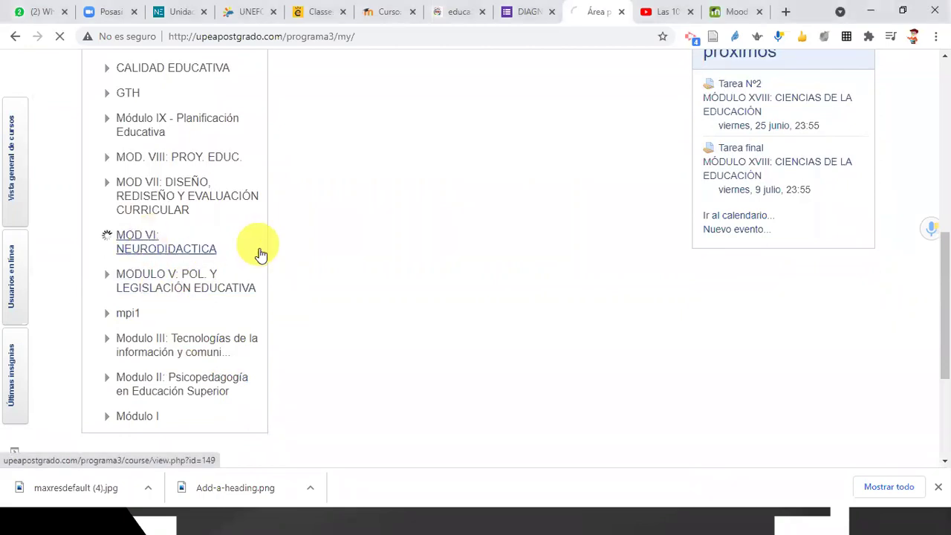
{"action": "left_click", "coordinate": [162, 249]}
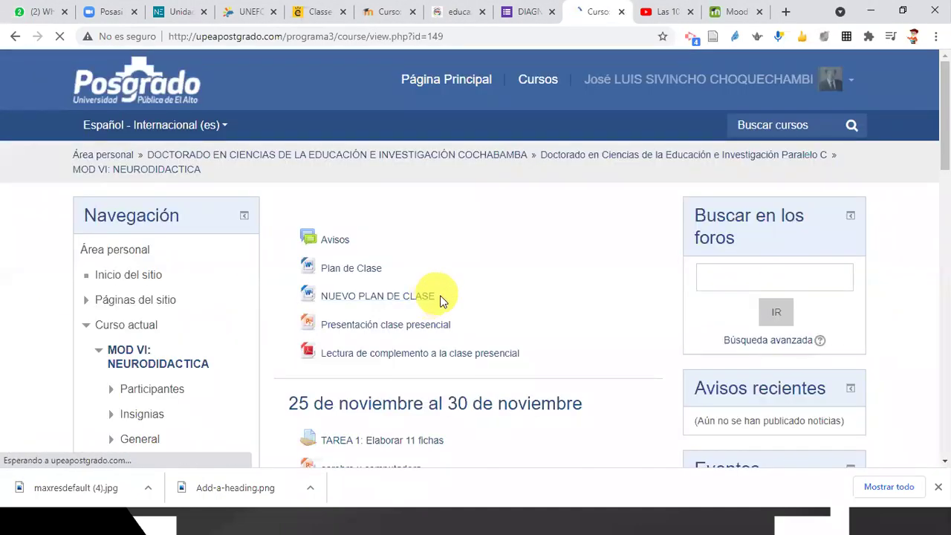
{"action": "scroll", "coordinate": [439, 293], "scroll_direction": "down", "scroll_amount": 1}
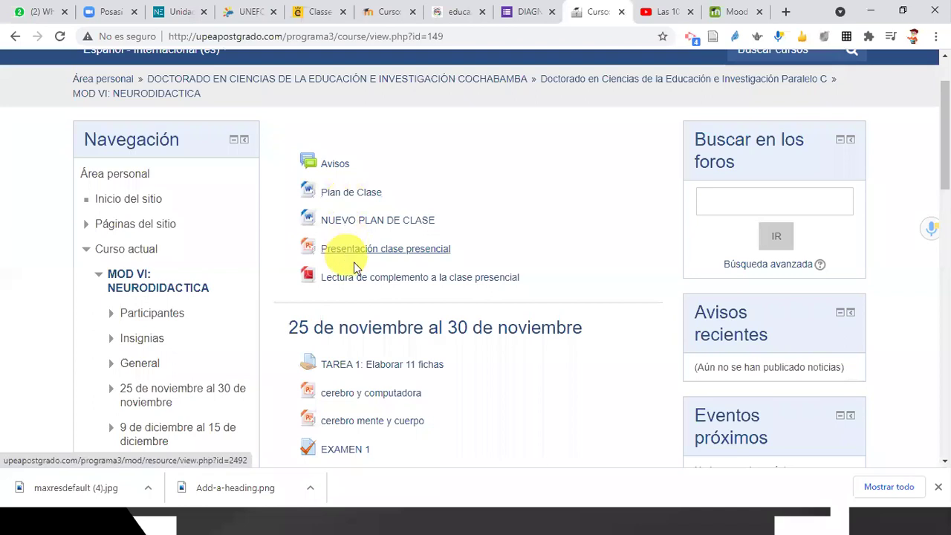
{"action": "scroll", "coordinate": [364, 264], "scroll_direction": "down", "scroll_amount": 2}
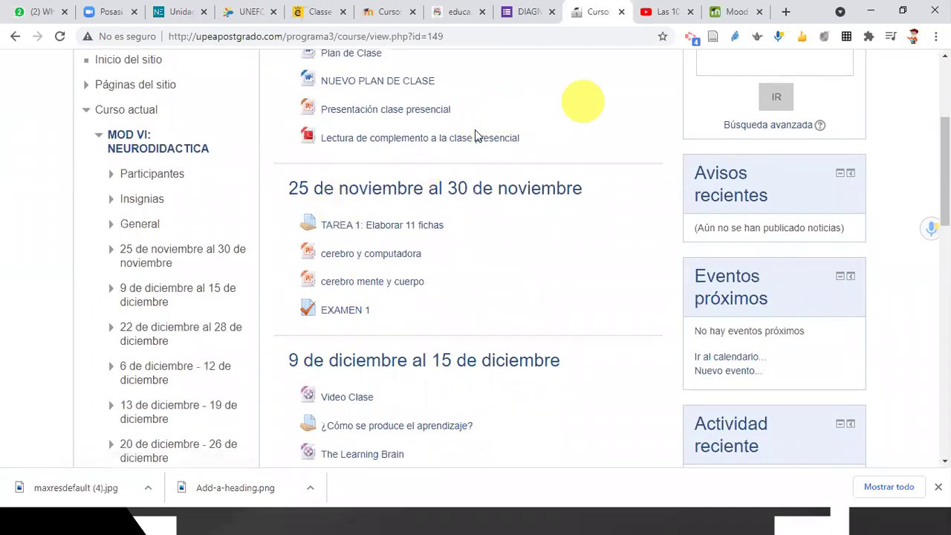
{"action": "mouse_move", "coordinate": [292, 171]}
{"action": "left_mouse_down"}
{"action": "mouse_move", "coordinate": [536, 158]}
{"action": "mouse_move", "coordinate": [621, 174]}
{"action": "mouse_move", "coordinate": [439, 208]}
{"action": "mouse_move", "coordinate": [288, 197]}
{"action": "mouse_move", "coordinate": [279, 185]}
{"action": "mouse_move", "coordinate": [306, 172]}
{"action": "left_mouse_up"}
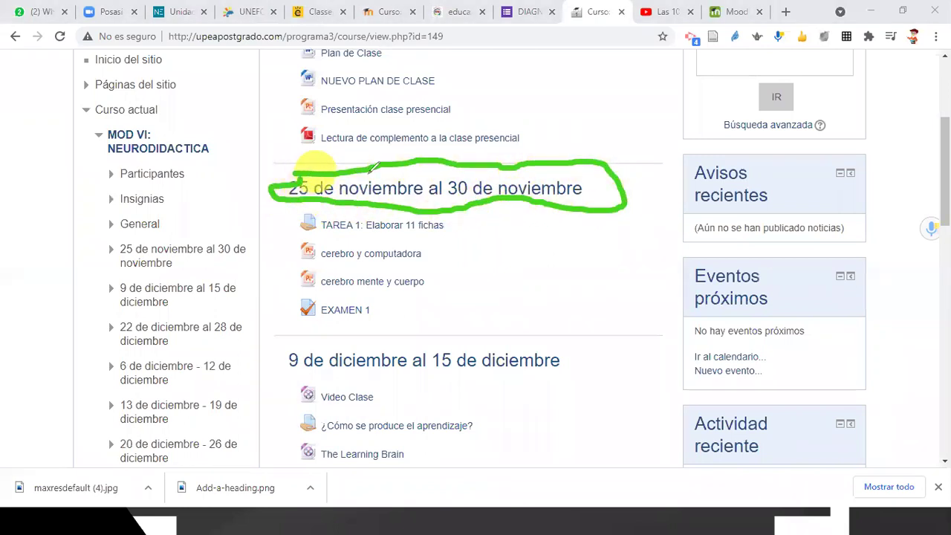
{"action": "mouse_move", "coordinate": [301, 338]}
{"action": "left_mouse_down"}
{"action": "mouse_move", "coordinate": [585, 336]}
{"action": "mouse_move", "coordinate": [440, 374]}
{"action": "mouse_move", "coordinate": [276, 374]}
{"action": "mouse_move", "coordinate": [315, 333]}
{"action": "left_mouse_up"}
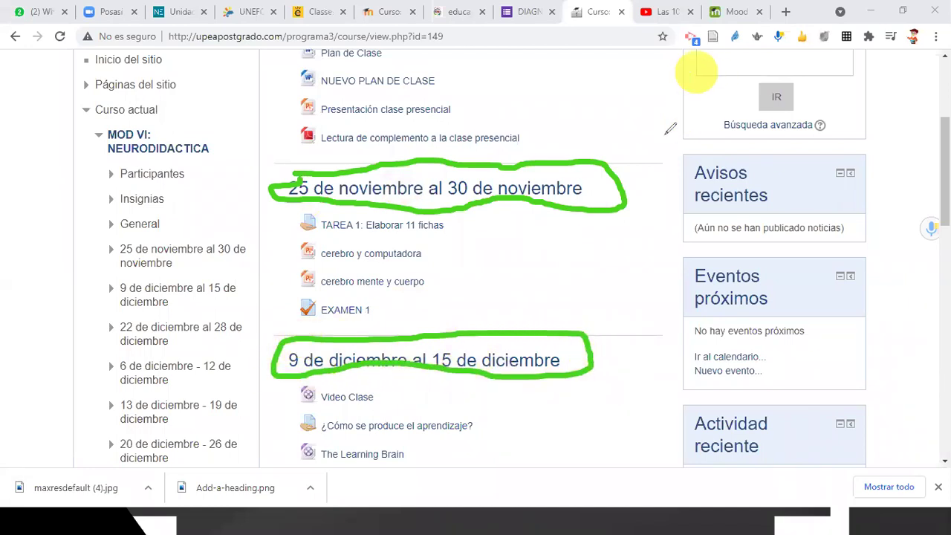
{"action": "key", "text": "Escape"}
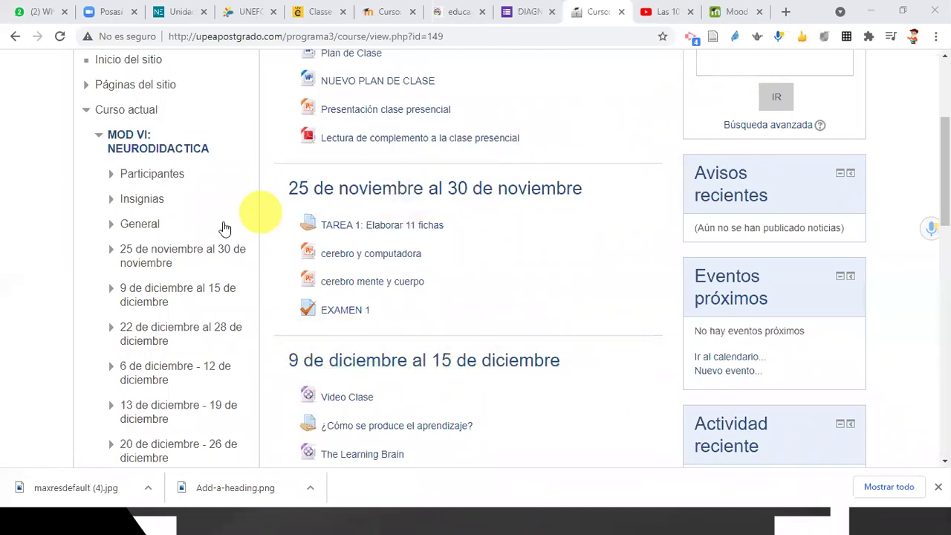
{"action": "scroll", "coordinate": [136, 307], "scroll_direction": "down", "scroll_amount": 1}
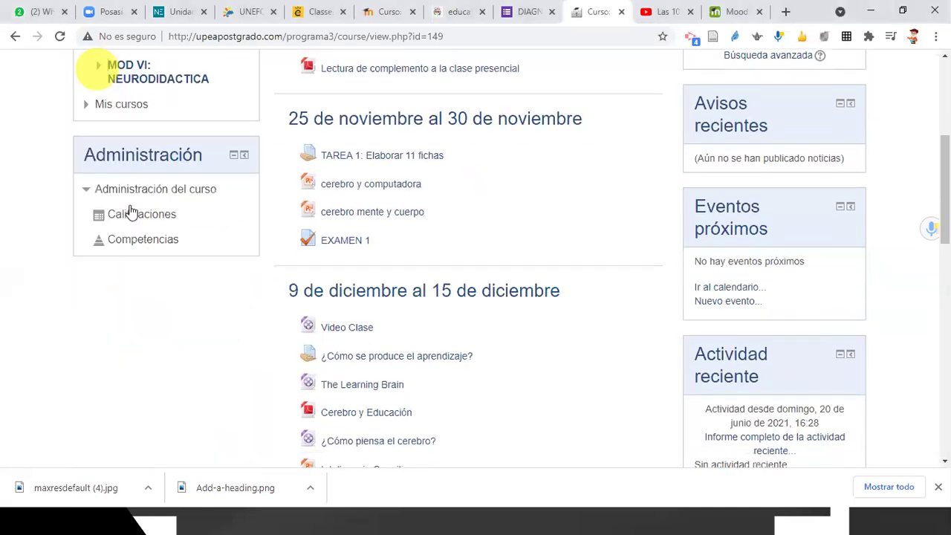
{"action": "scroll", "coordinate": [127, 212], "scroll_direction": "up", "scroll_amount": 2}
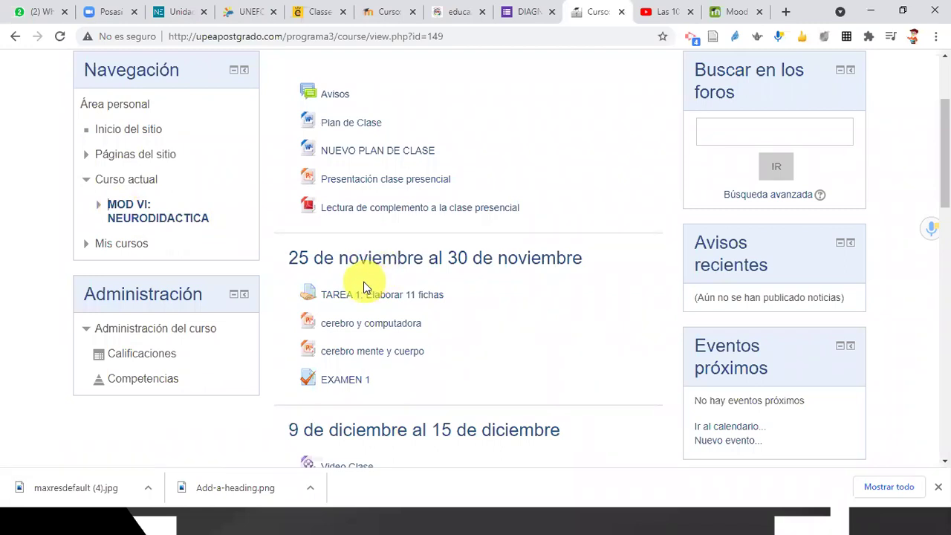
{"action": "left_click", "coordinate": [87, 252]}
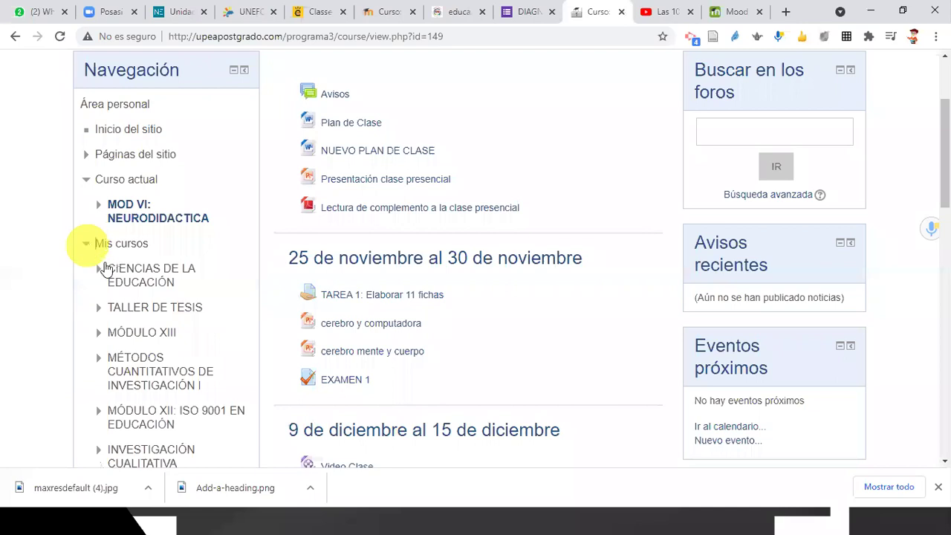
{"action": "scroll", "coordinate": [170, 298], "scroll_direction": "down", "scroll_amount": 4}
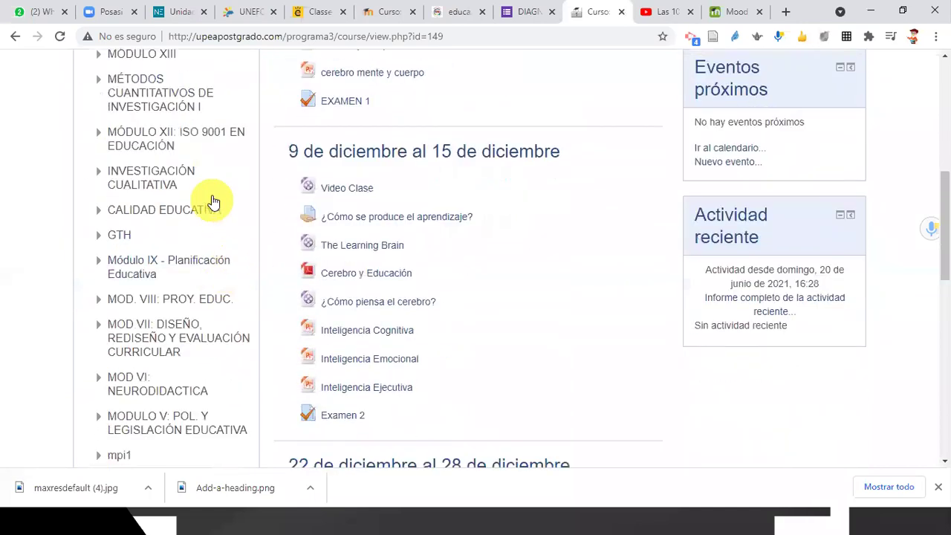
{"action": "left_click", "coordinate": [137, 128]}
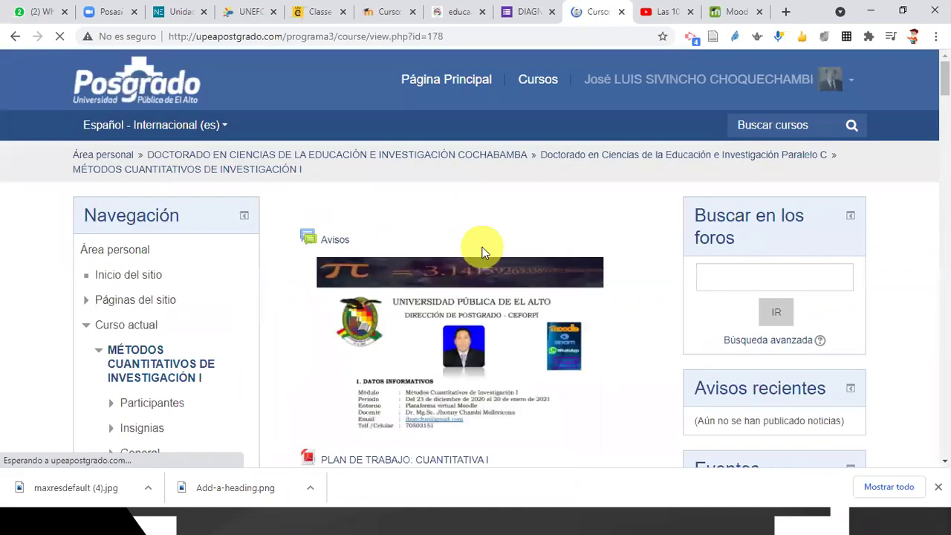
{"action": "scroll", "coordinate": [485, 249], "scroll_direction": "down", "scroll_amount": 1}
{"action": "scroll", "coordinate": [431, 223], "scroll_direction": "down", "scroll_amount": 1}
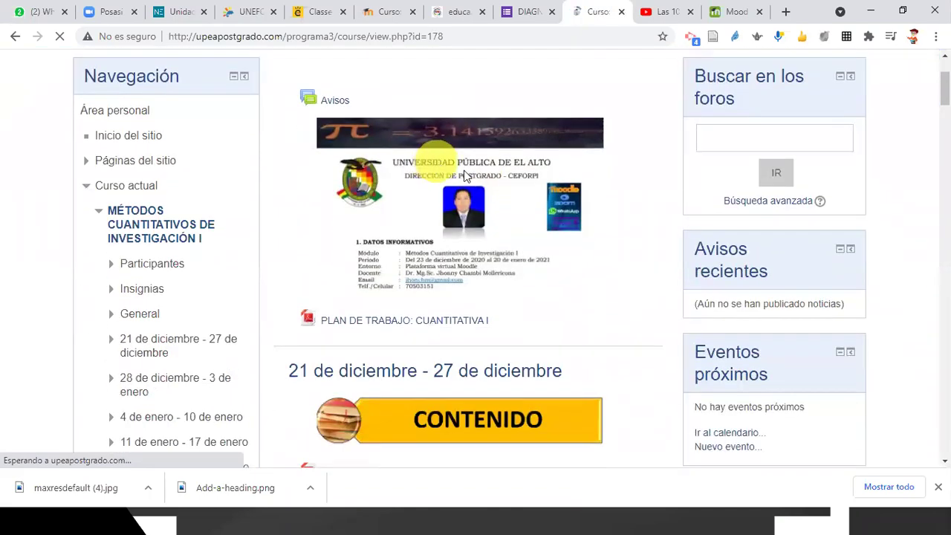
{"action": "scroll", "coordinate": [450, 208], "scroll_direction": "down", "scroll_amount": 2}
{"action": "scroll", "coordinate": [444, 218], "scroll_direction": "down", "scroll_amount": 8}
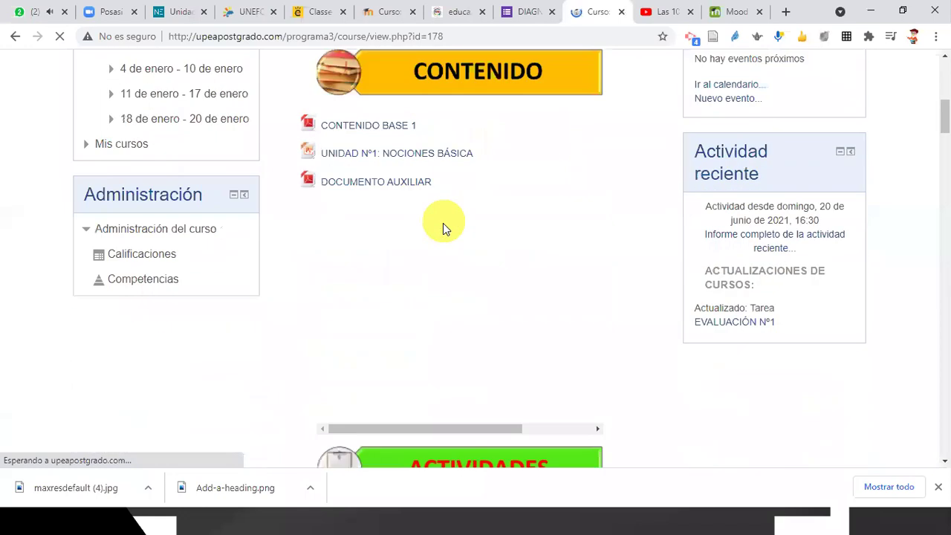
{"action": "scroll", "coordinate": [609, 164], "scroll_direction": "up", "scroll_amount": 9}
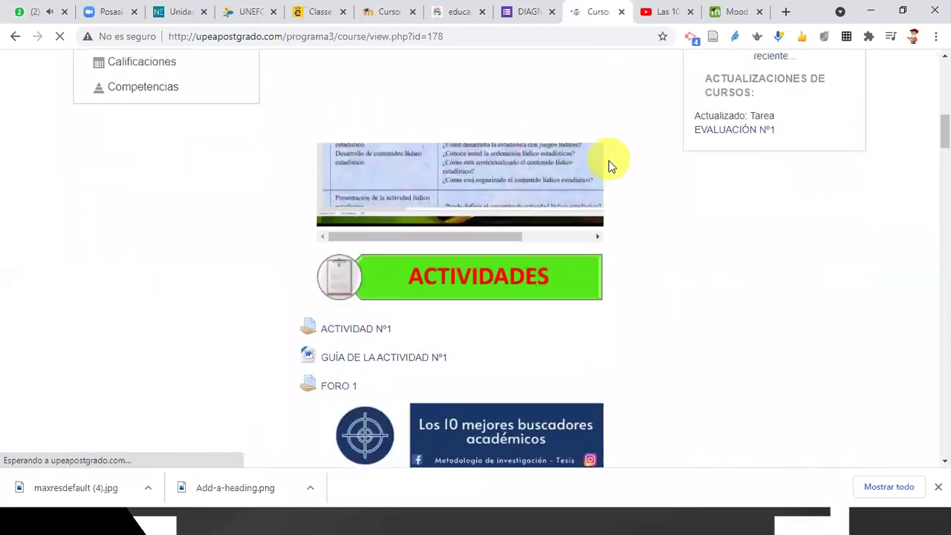
{"action": "scroll", "coordinate": [615, 172], "scroll_direction": "up", "scroll_amount": 1}
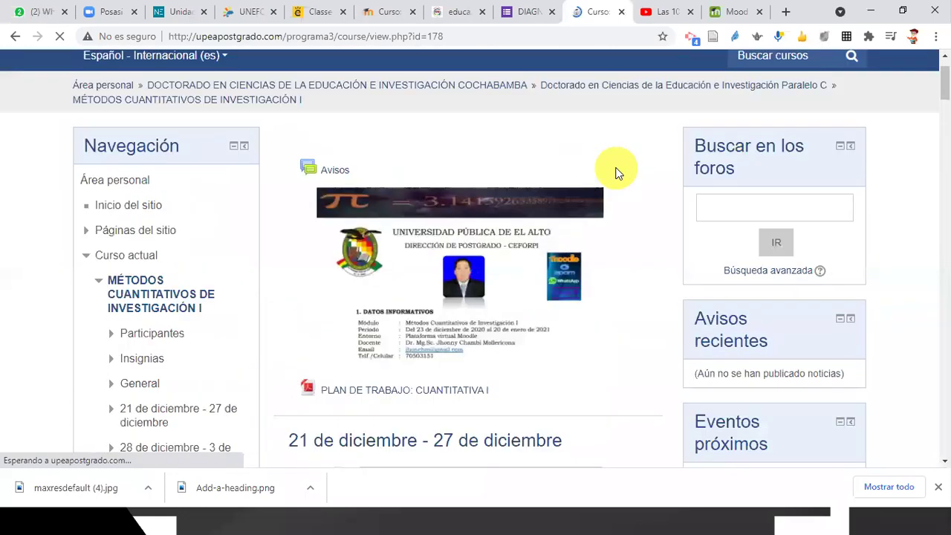
{"action": "scroll", "coordinate": [623, 266], "scroll_direction": "down", "scroll_amount": 5}
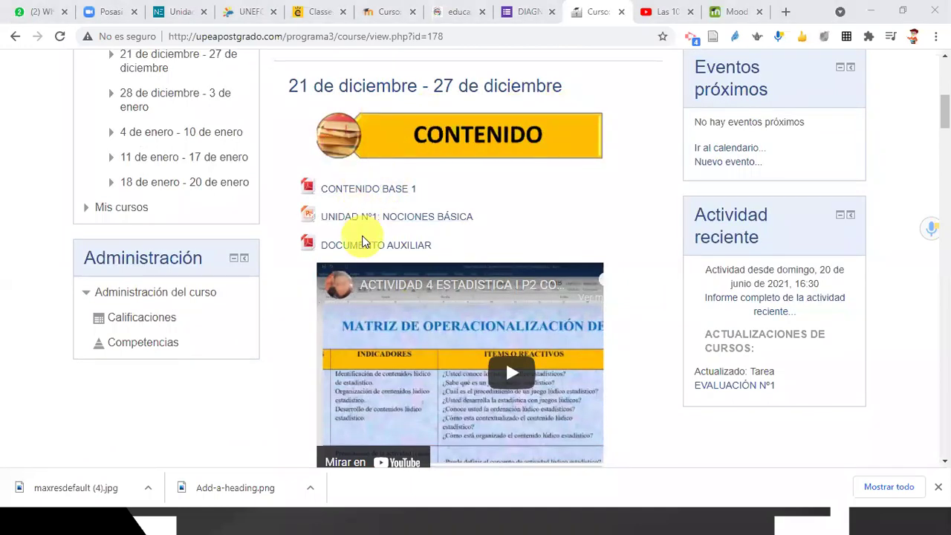
{"action": "scroll", "coordinate": [446, 249], "scroll_direction": "down", "scroll_amount": 1}
{"action": "scroll", "coordinate": [487, 255], "scroll_direction": "down", "scroll_amount": 4}
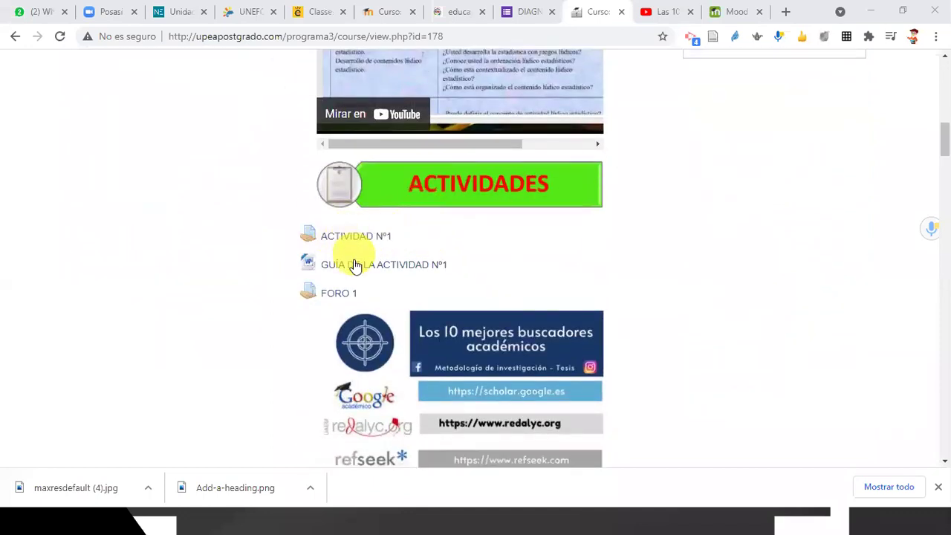
{"action": "scroll", "coordinate": [379, 257], "scroll_direction": "down", "scroll_amount": 8}
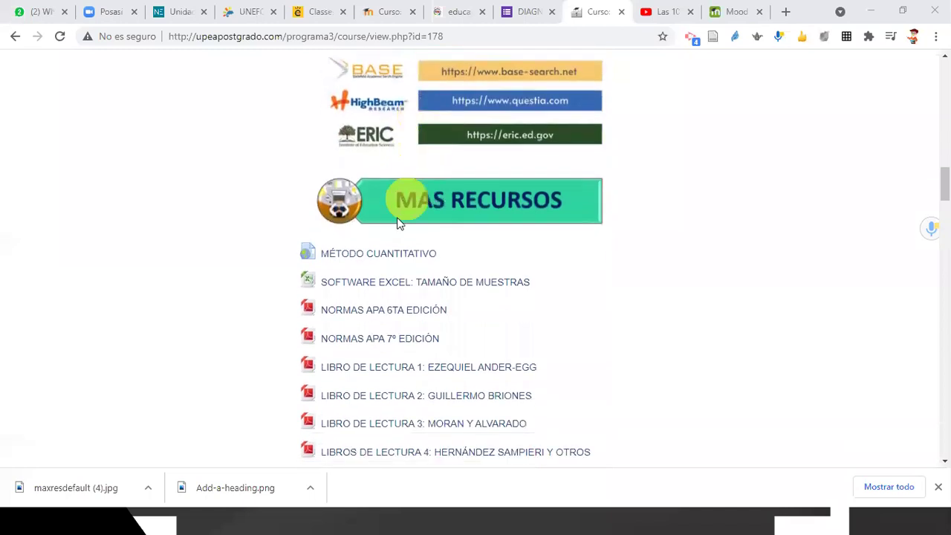
{"action": "scroll", "coordinate": [399, 223], "scroll_direction": "down", "scroll_amount": 2}
{"action": "scroll", "coordinate": [396, 231], "scroll_direction": "down", "scroll_amount": 5}
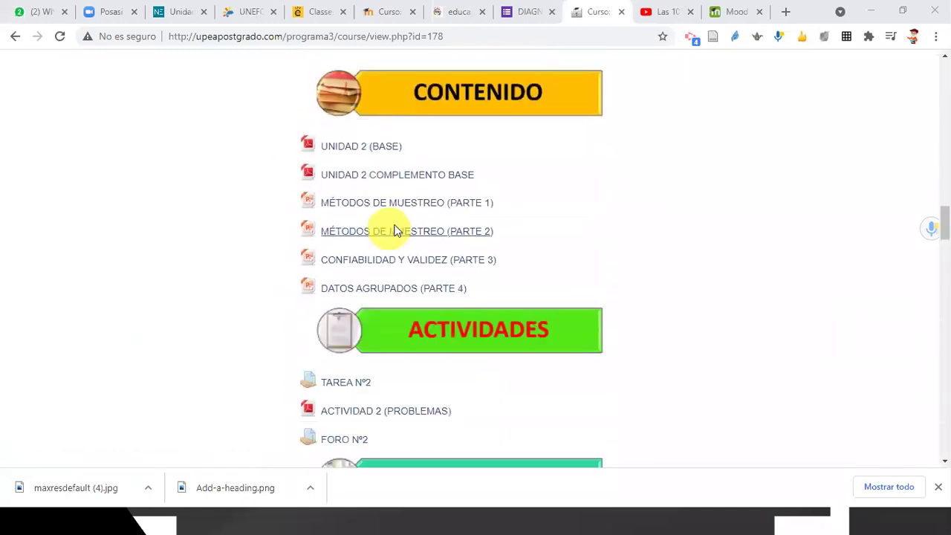
{"action": "scroll", "coordinate": [394, 231], "scroll_direction": "down", "scroll_amount": 3}
{"action": "scroll", "coordinate": [397, 230], "scroll_direction": "up", "scroll_amount": 11}
{"action": "scroll", "coordinate": [397, 228], "scroll_direction": "up", "scroll_amount": 15}
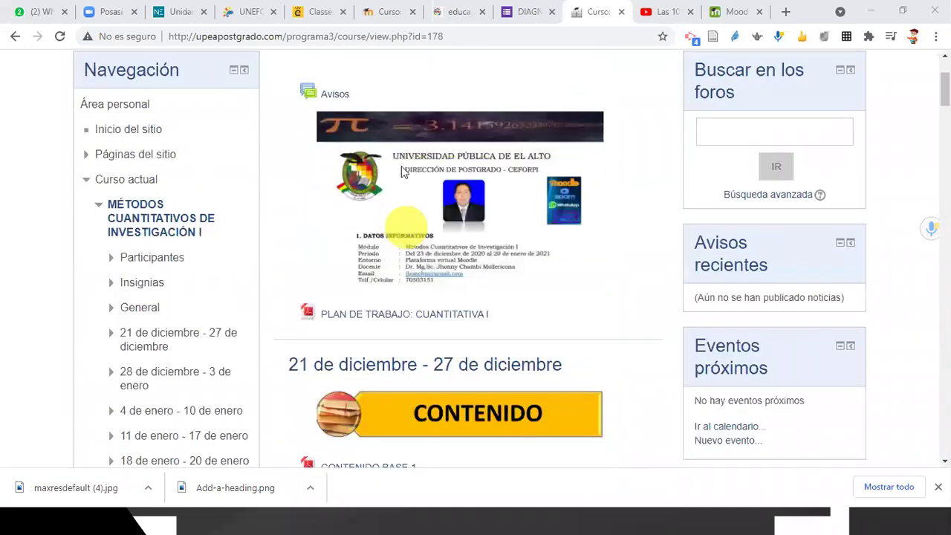
{"action": "scroll", "coordinate": [420, 179], "scroll_direction": "down", "scroll_amount": 6}
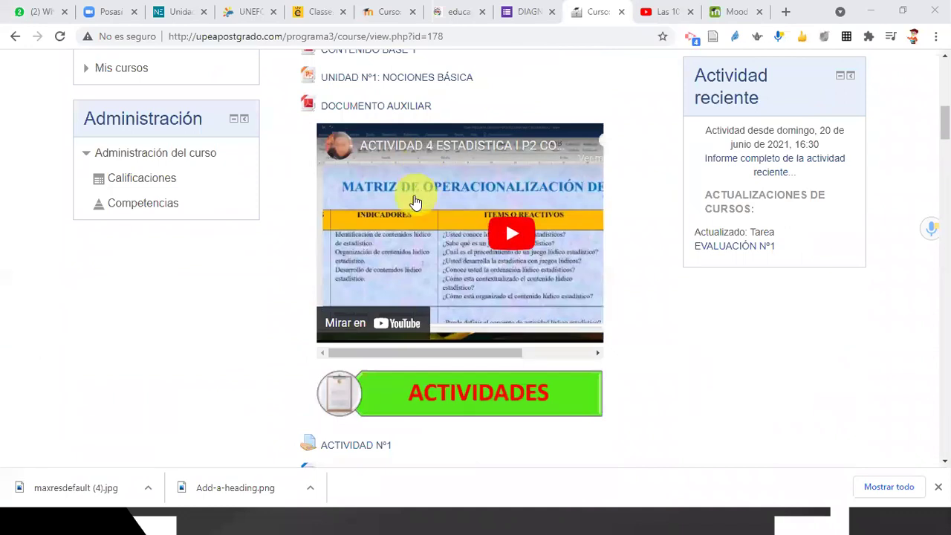
{"action": "scroll", "coordinate": [418, 190], "scroll_direction": "up", "scroll_amount": 4}
{"action": "scroll", "coordinate": [234, 268], "scroll_direction": "down", "scroll_amount": 2}
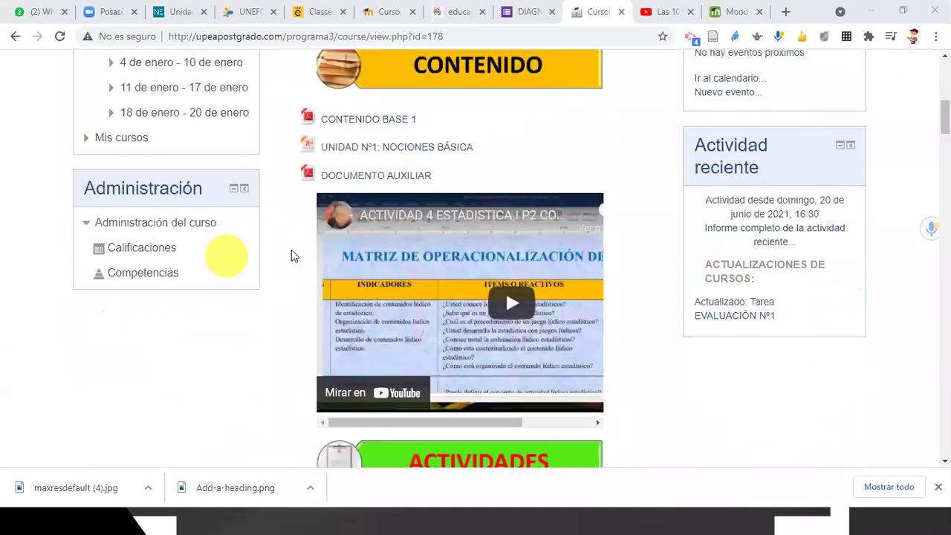
{"action": "scroll", "coordinate": [430, 205], "scroll_direction": "up", "scroll_amount": 4}
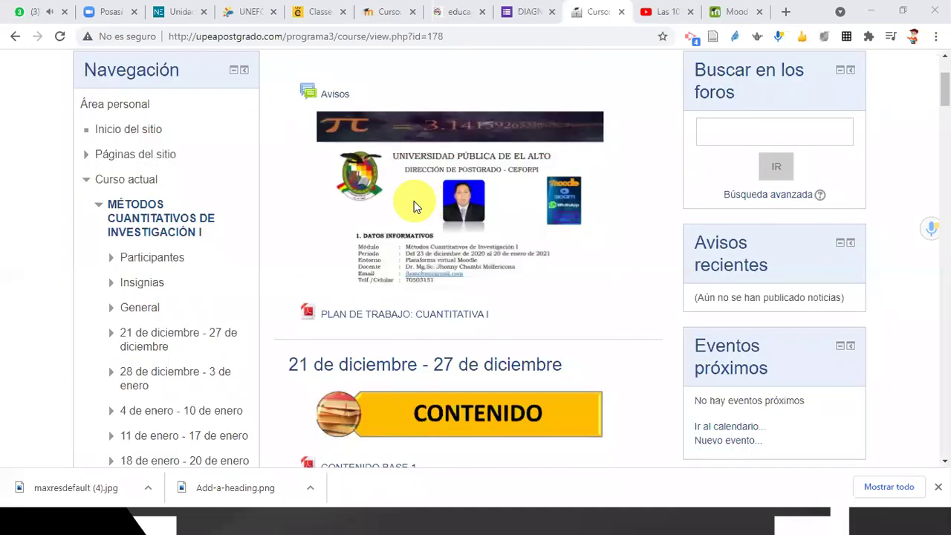
{"action": "scroll", "coordinate": [446, 268], "scroll_direction": "down", "scroll_amount": 2}
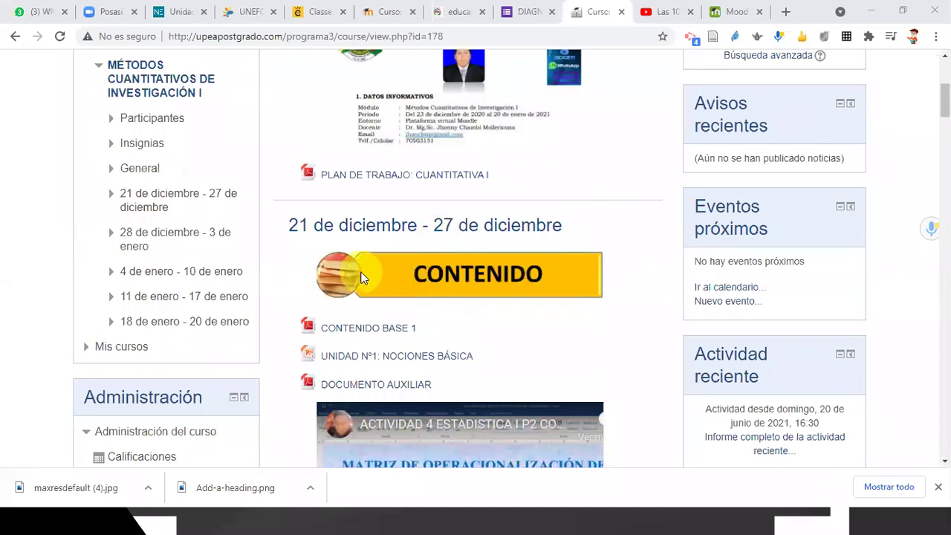
{"action": "scroll", "coordinate": [364, 271], "scroll_direction": "up", "scroll_amount": 4}
{"action": "scroll", "coordinate": [394, 247], "scroll_direction": "down", "scroll_amount": 1}
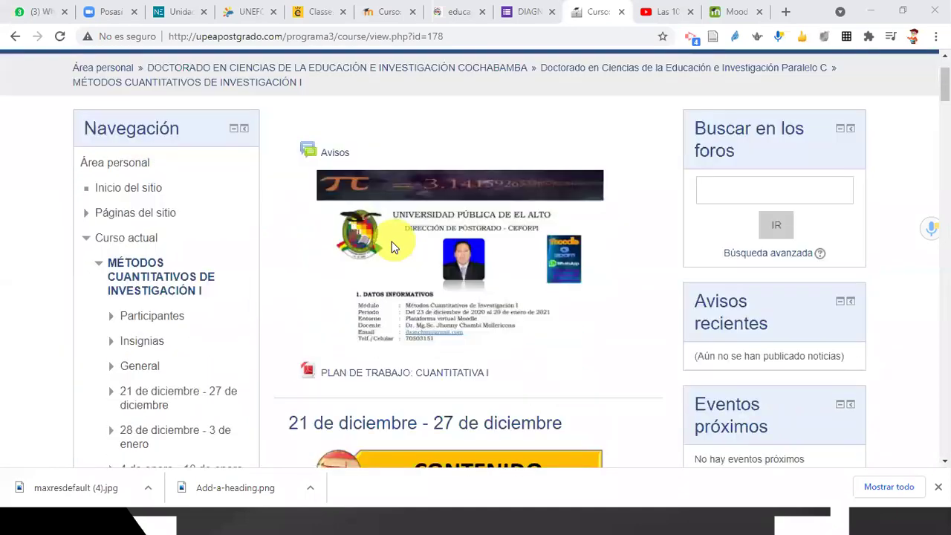
{"action": "scroll", "coordinate": [394, 248], "scroll_direction": "down", "scroll_amount": 2}
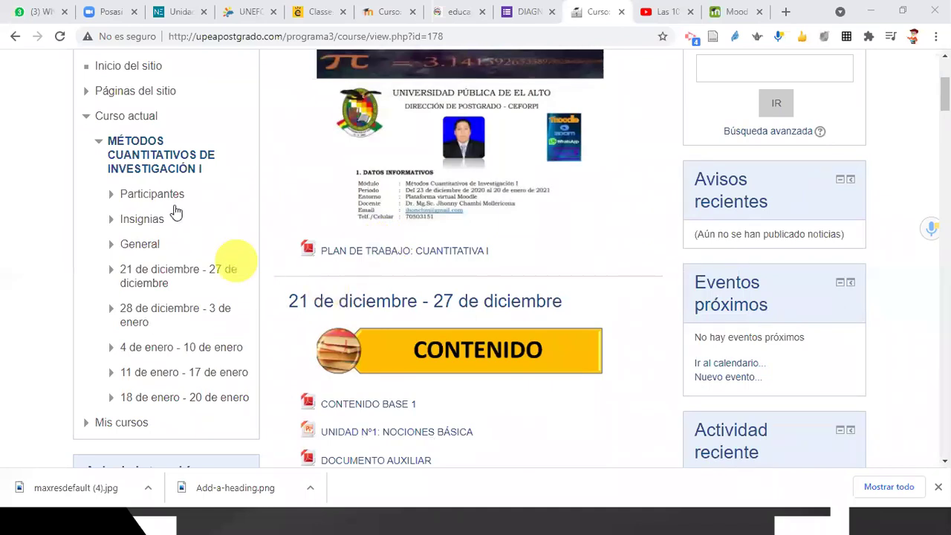
{"action": "left_click", "coordinate": [97, 157]}
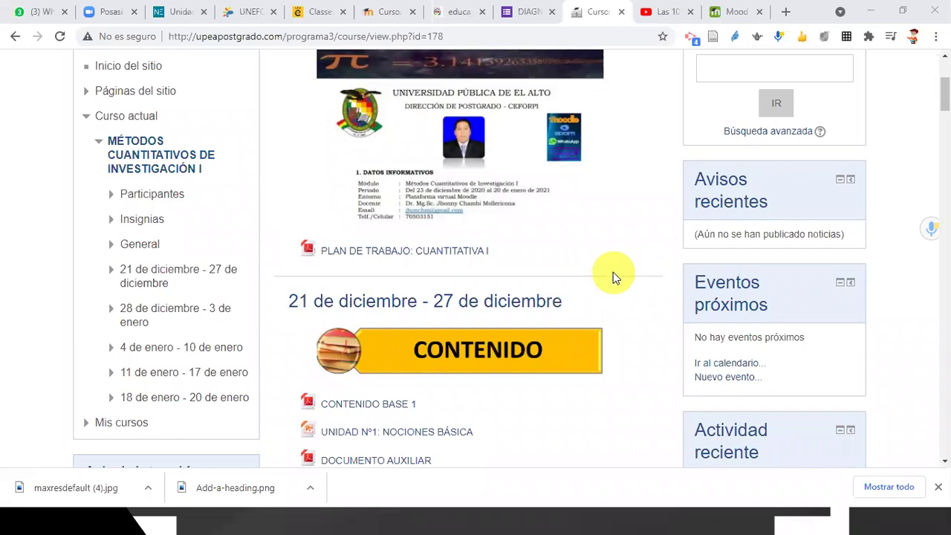
{"action": "scroll", "coordinate": [585, 297], "scroll_direction": "down", "scroll_amount": 1}
{"action": "scroll", "coordinate": [585, 303], "scroll_direction": "up", "scroll_amount": 1}
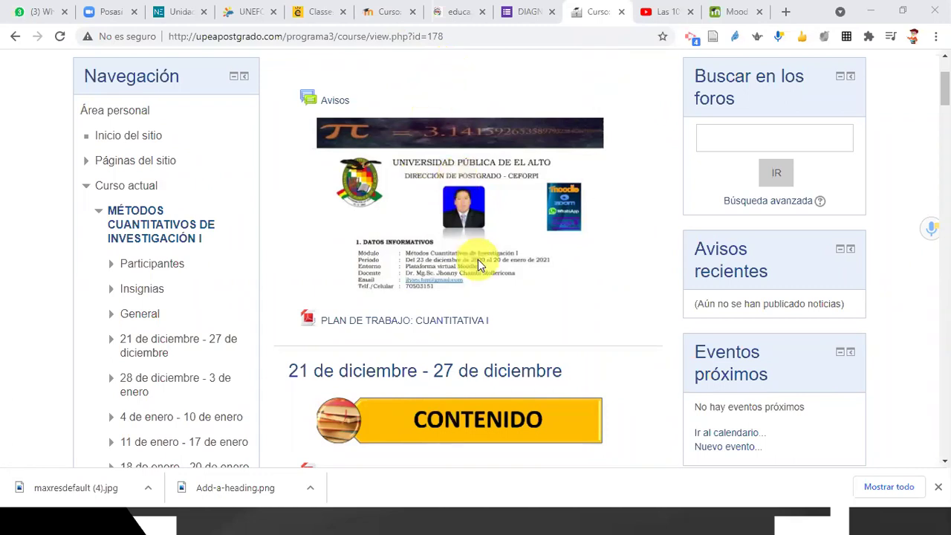
{"action": "scroll", "coordinate": [468, 252], "scroll_direction": "down", "scroll_amount": 5}
{"action": "scroll", "coordinate": [442, 240], "scroll_direction": "down", "scroll_amount": 3}
{"action": "scroll", "coordinate": [439, 240], "scroll_direction": "up", "scroll_amount": 6}
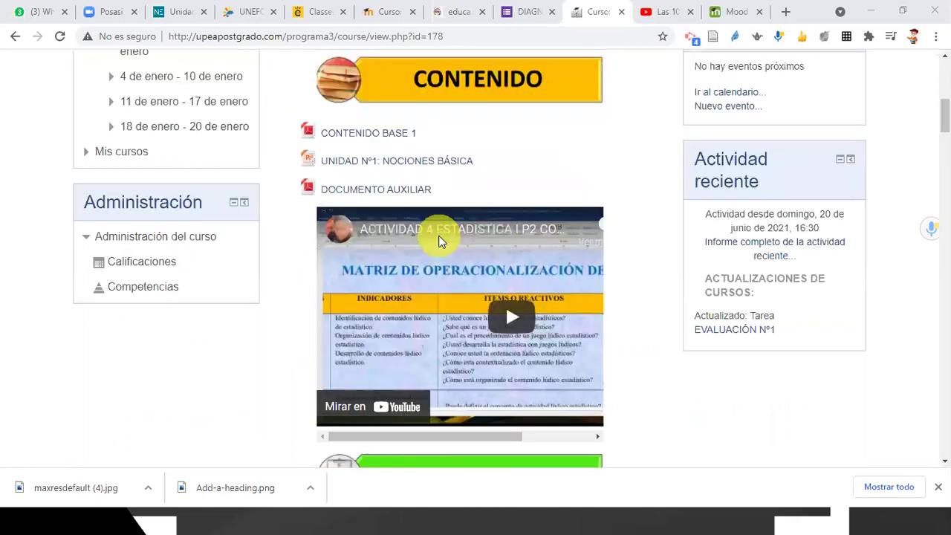
{"action": "scroll", "coordinate": [405, 186], "scroll_direction": "up", "scroll_amount": 2}
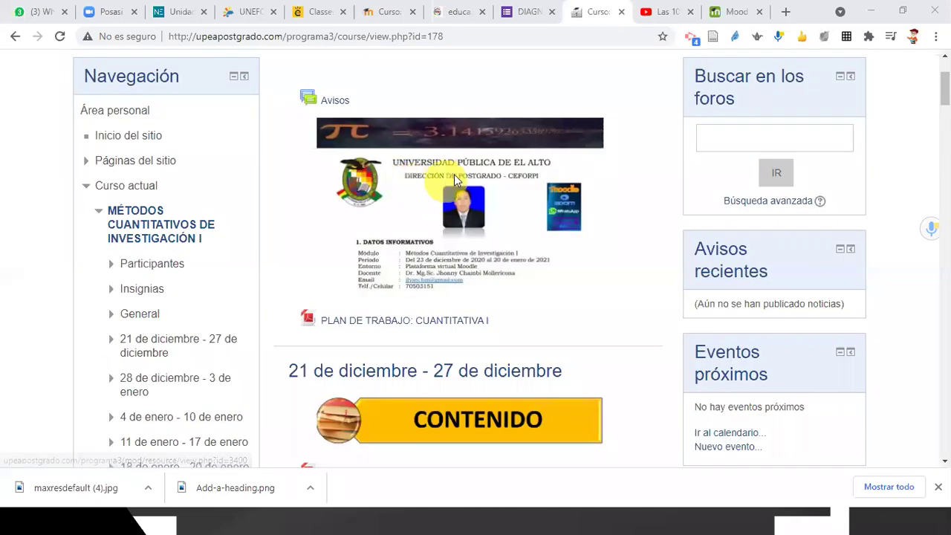
{"action": "scroll", "coordinate": [407, 93], "scroll_direction": "up", "scroll_amount": 1}
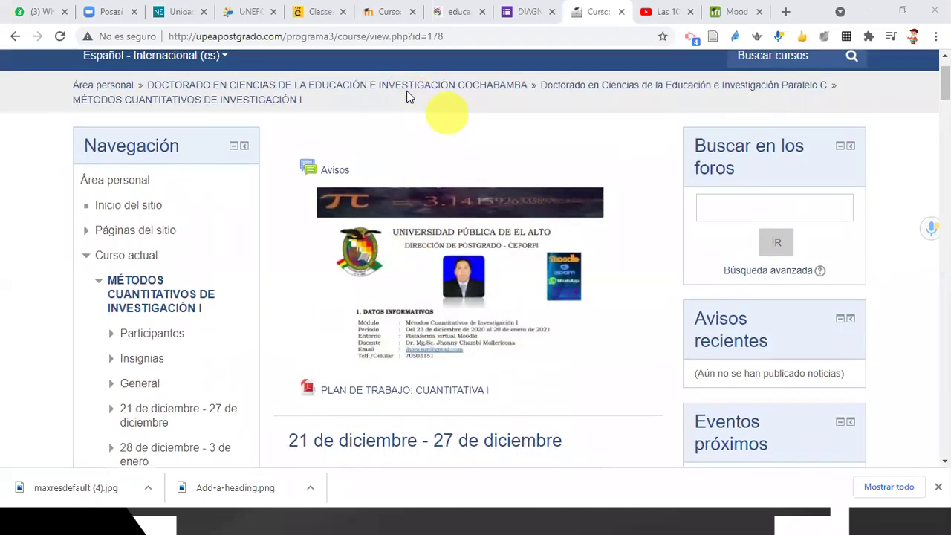
{"action": "scroll", "coordinate": [408, 95], "scroll_direction": "down", "scroll_amount": 3}
{"action": "scroll", "coordinate": [406, 97], "scroll_direction": "down", "scroll_amount": 1}
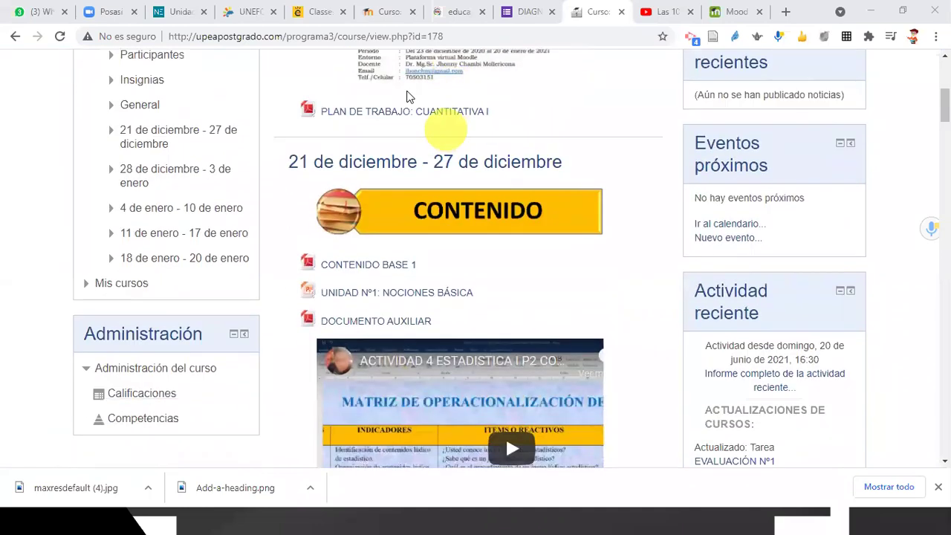
{"action": "scroll", "coordinate": [407, 95], "scroll_direction": "down", "scroll_amount": 2}
Step: In the YouTube tab, enter 'CLASS' in the address bar to load Google Classroom's class list
{"action": "left_click", "coordinate": [658, 12]}
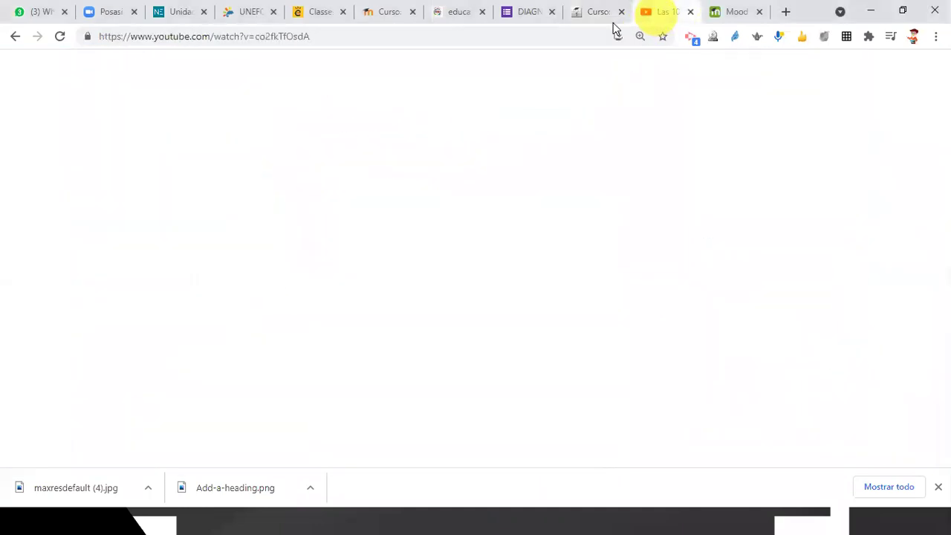
{"action": "left_click", "coordinate": [577, 37]}
{"action": "type", "text": "CLASSroom.google.com/u/0/"}
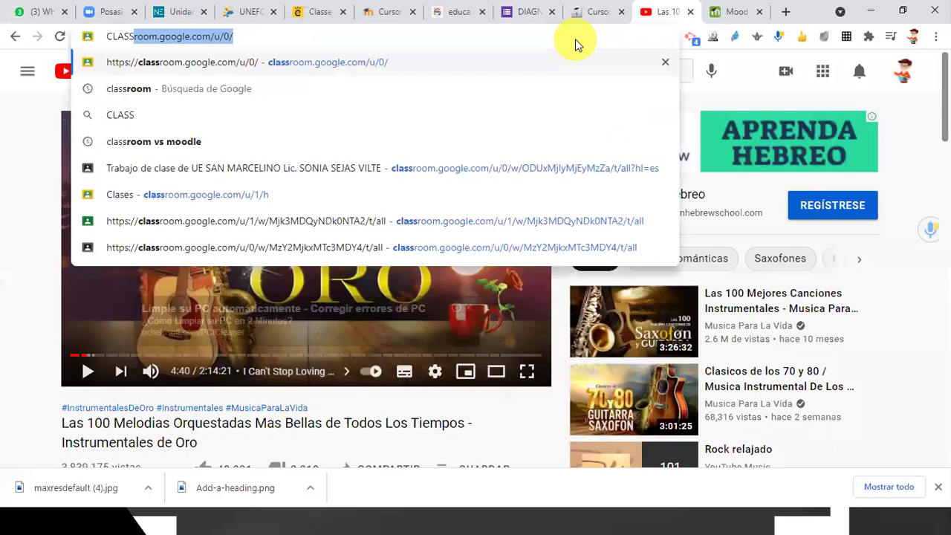
{"action": "key", "text": "Return"}
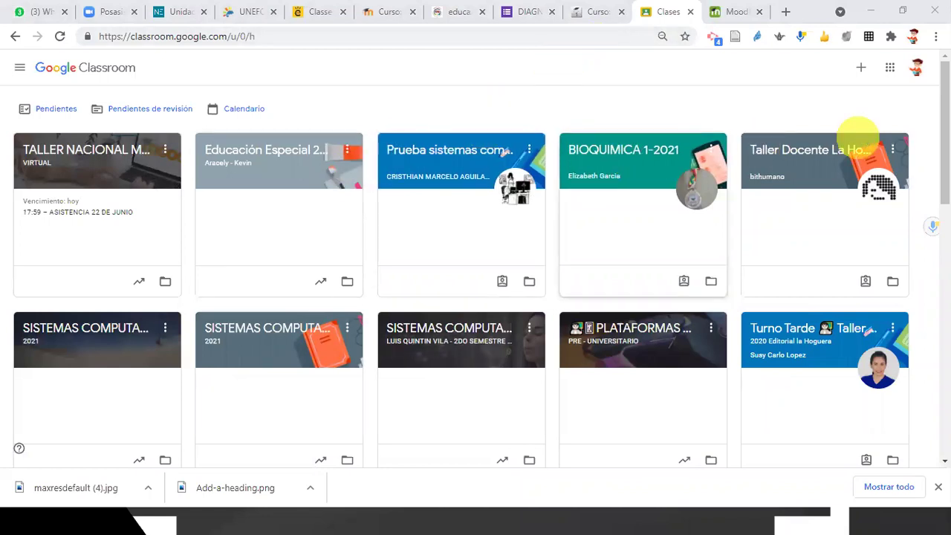
Step: Zoom Chrome to 110% and open the TALLER NACIONAL MOODLE class to view its ASISTENCIA 22 DE JUNIO post
{"action": "left_click", "coordinate": [936, 36]}
{"action": "left_click", "coordinate": [892, 166]}
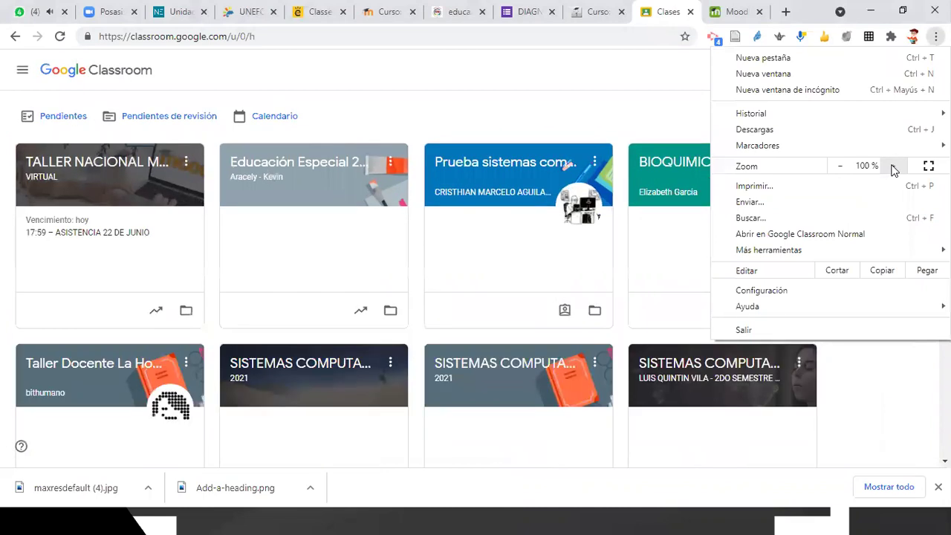
{"action": "left_click", "coordinate": [893, 166]}
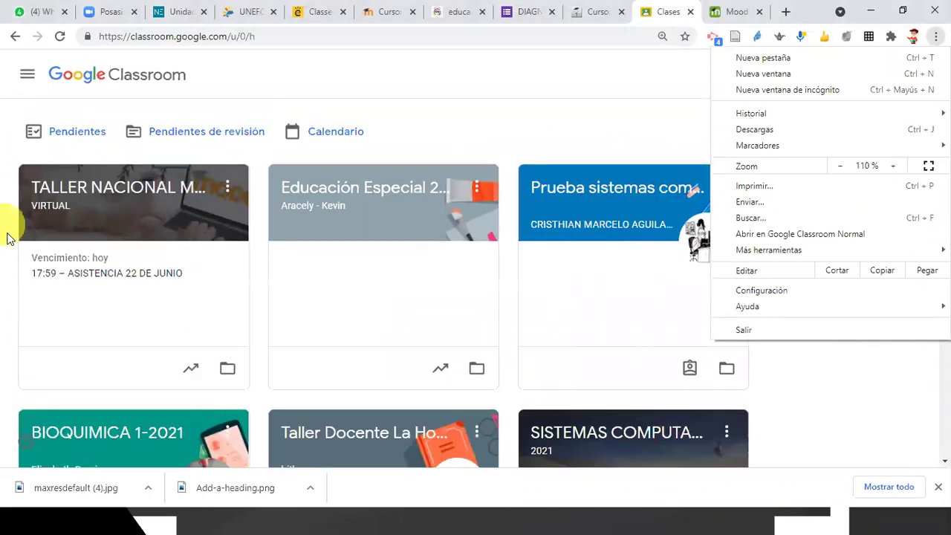
{"action": "left_click", "coordinate": [9, 238]}
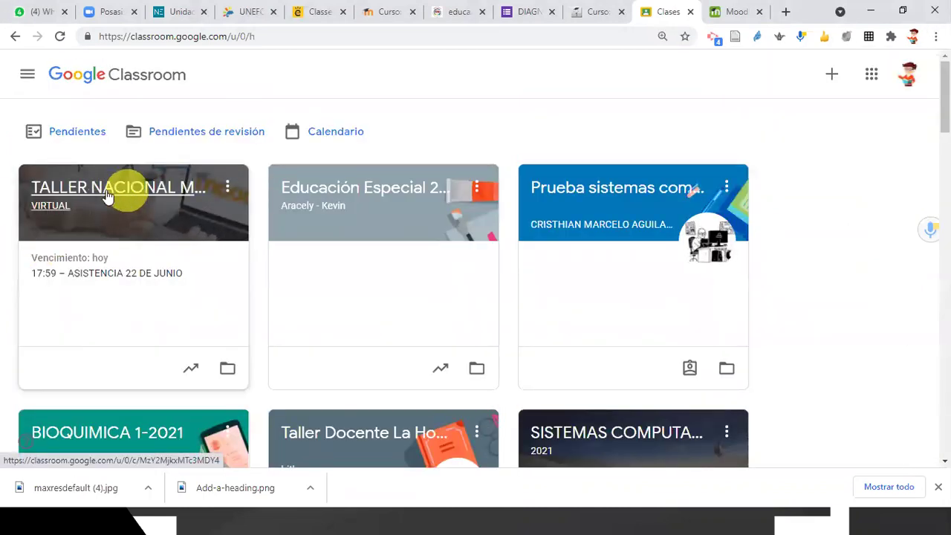
{"action": "left_click", "coordinate": [85, 195]}
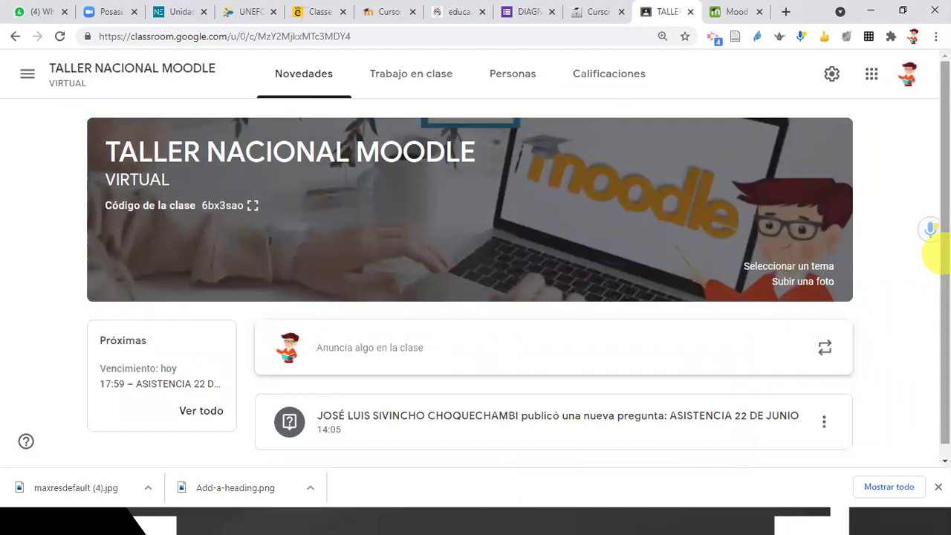
{"action": "scroll", "coordinate": [935, 255], "scroll_direction": "down", "scroll_amount": 1}
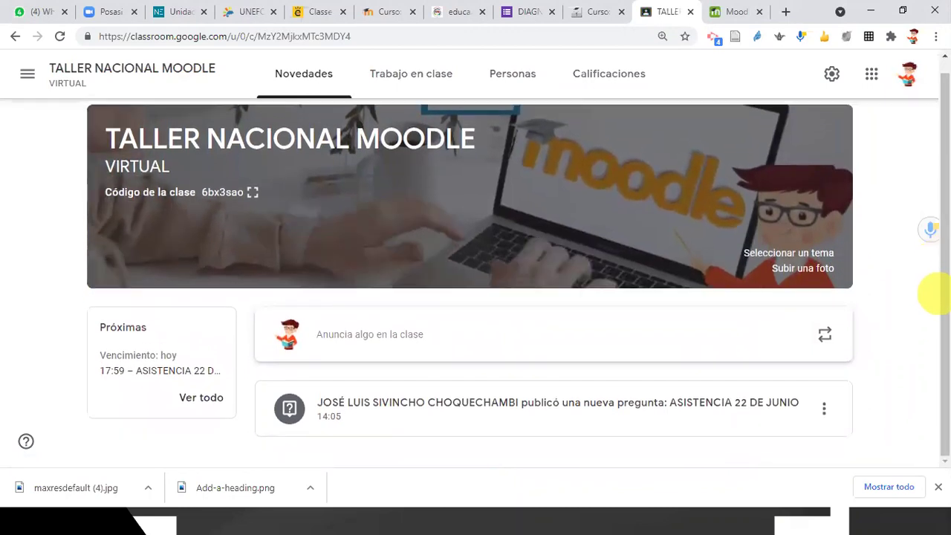
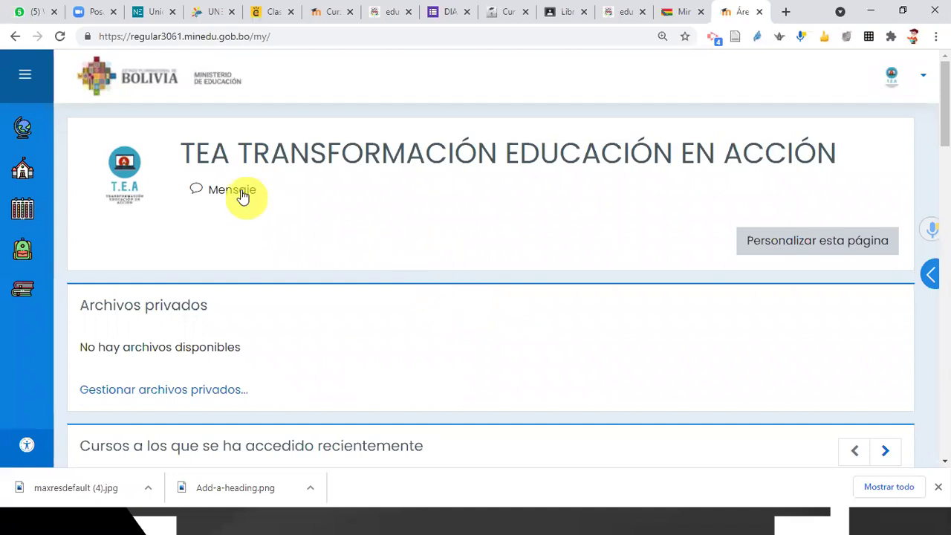
{"action": "left_click_drag", "start_coordinate": [184, 153], "coordinate": [818, 158]}
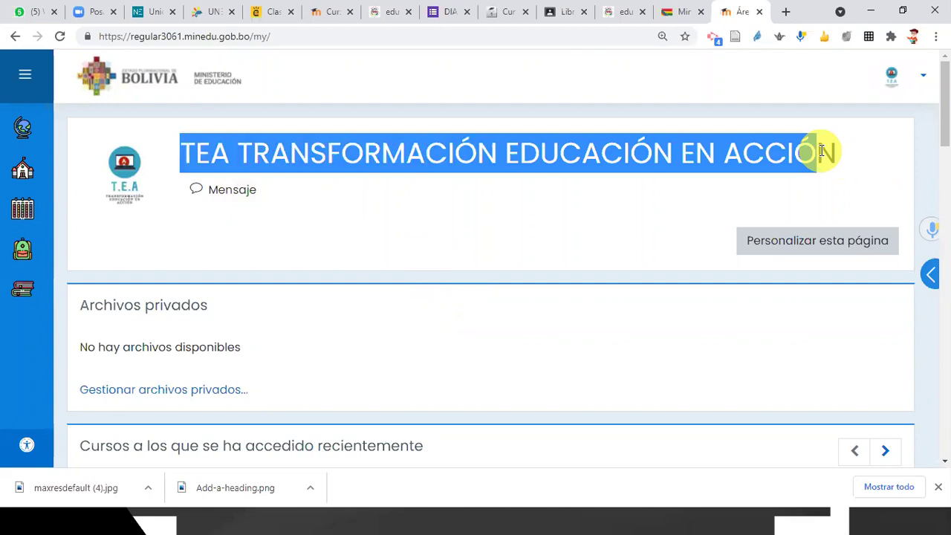
{"action": "left_click", "coordinate": [664, 202]}
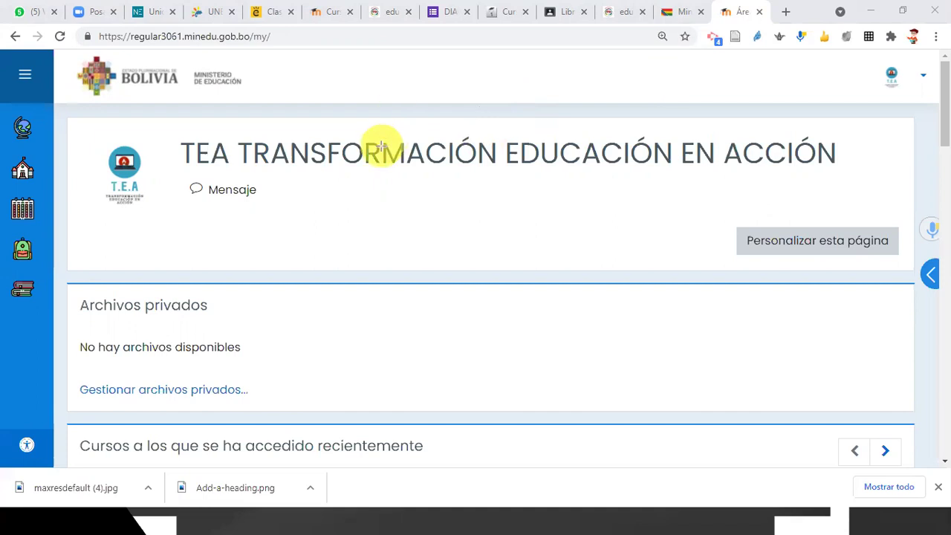
{"action": "mouse_move", "coordinate": [9, 60]}
{"action": "left_mouse_down"}
{"action": "mouse_move", "coordinate": [17, 266]}
{"action": "mouse_move", "coordinate": [43, 344]}
{"action": "mouse_move", "coordinate": [52, 342]}
{"action": "left_mouse_up"}
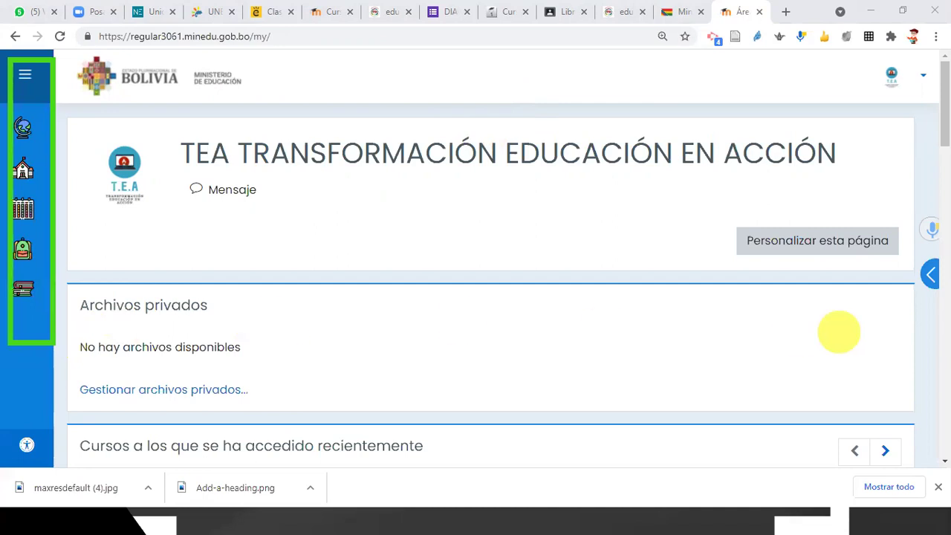
{"action": "mouse_move", "coordinate": [880, 217]}
{"action": "left_mouse_down"}
{"action": "mouse_move", "coordinate": [949, 331]}
{"action": "mouse_move", "coordinate": [950, 320]}
{"action": "left_mouse_up"}
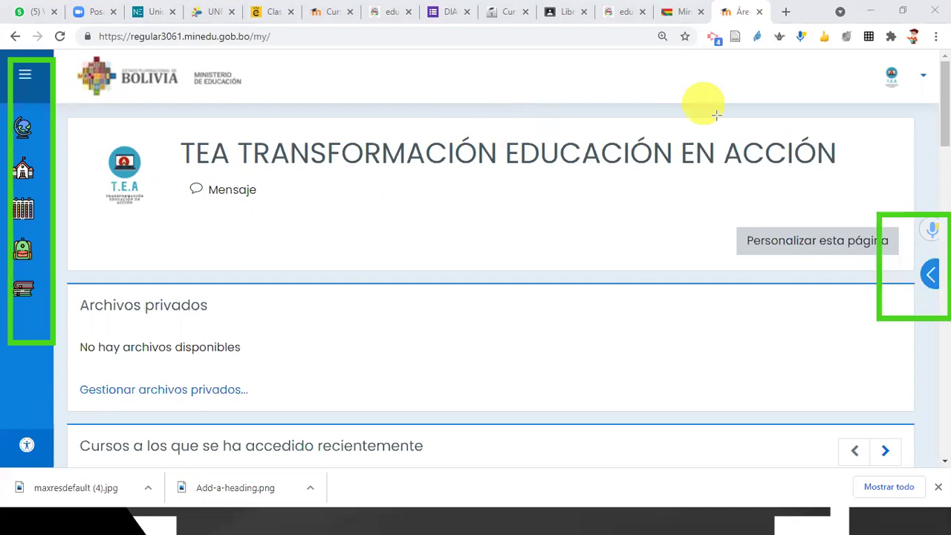
Step: Open the side block drawer and highlight the count of online users
{"action": "left_click", "coordinate": [927, 274]}
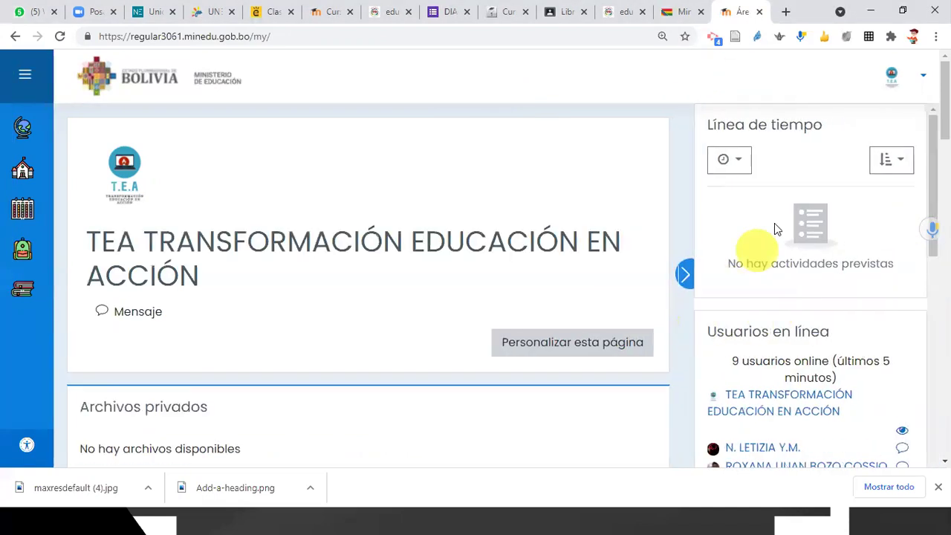
{"action": "left_click_drag", "start_coordinate": [929, 162], "coordinate": [933, 231]}
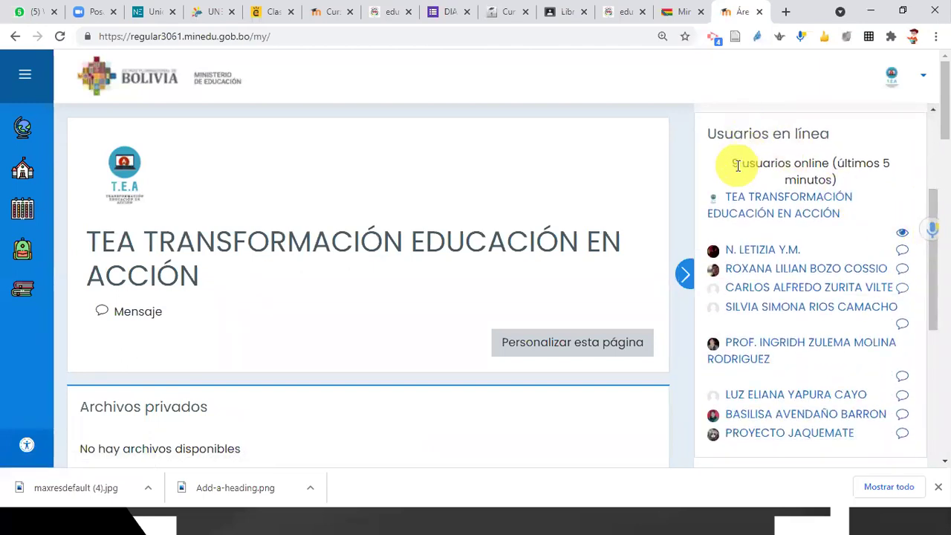
{"action": "left_click_drag", "start_coordinate": [731, 166], "coordinate": [825, 166]}
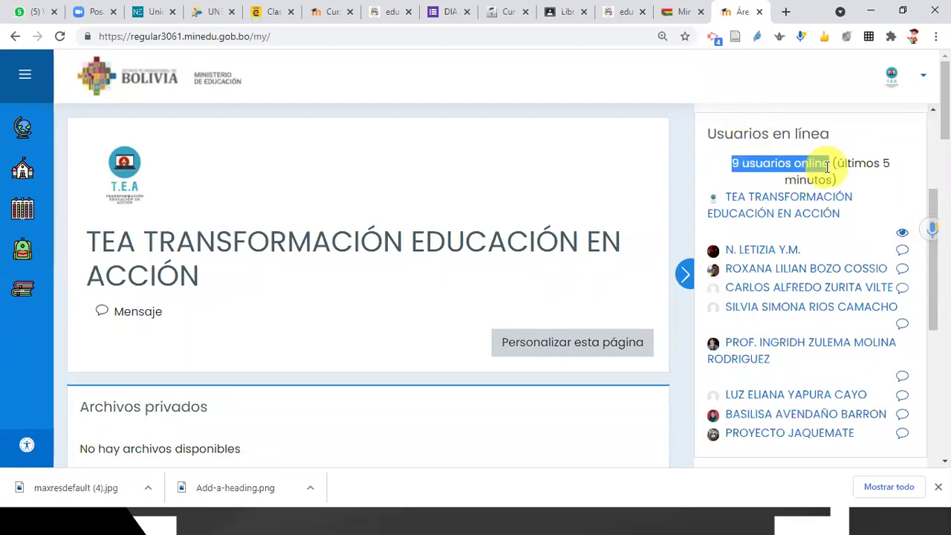
{"action": "left_click", "coordinate": [732, 164]}
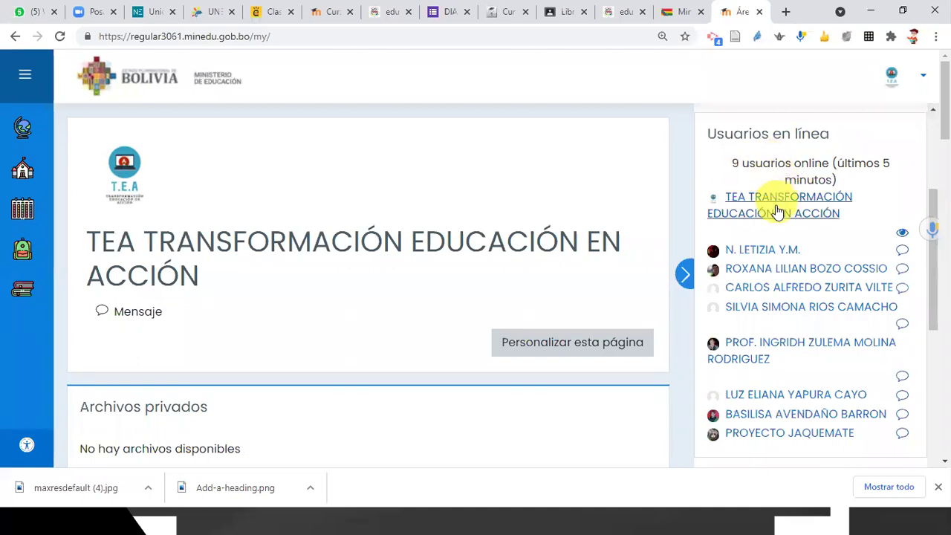
Step: Scroll the blocks past recent badges to the June 2021 calendar and upcoming events
{"action": "scroll", "coordinate": [784, 222], "scroll_direction": "down", "scroll_amount": 1}
{"action": "scroll", "coordinate": [785, 221], "scroll_direction": "down", "scroll_amount": 2}
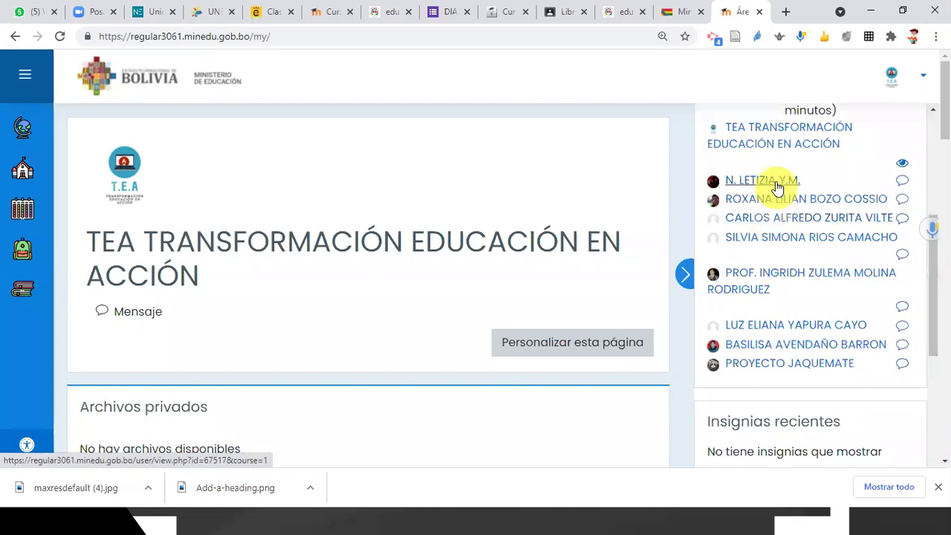
{"action": "scroll", "coordinate": [781, 276], "scroll_direction": "down", "scroll_amount": 1}
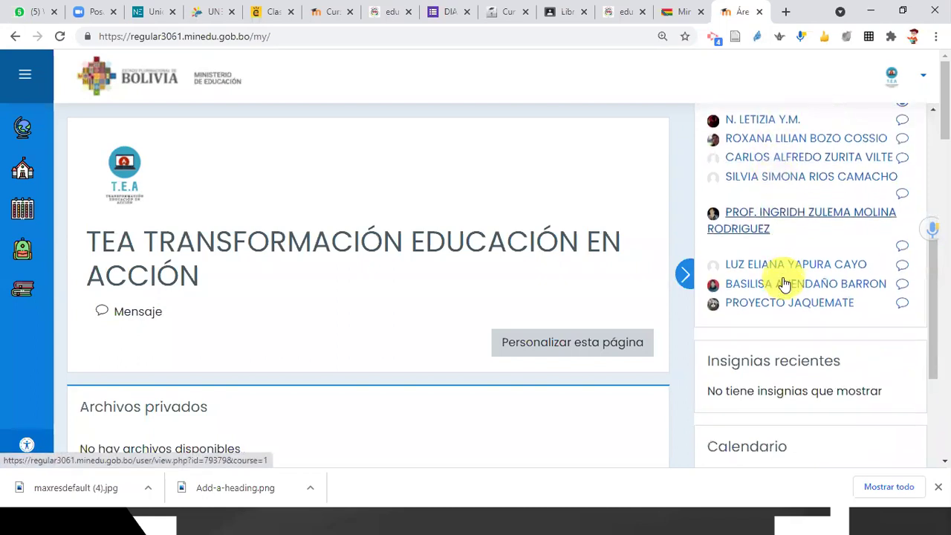
{"action": "scroll", "coordinate": [785, 281], "scroll_direction": "up", "scroll_amount": 1}
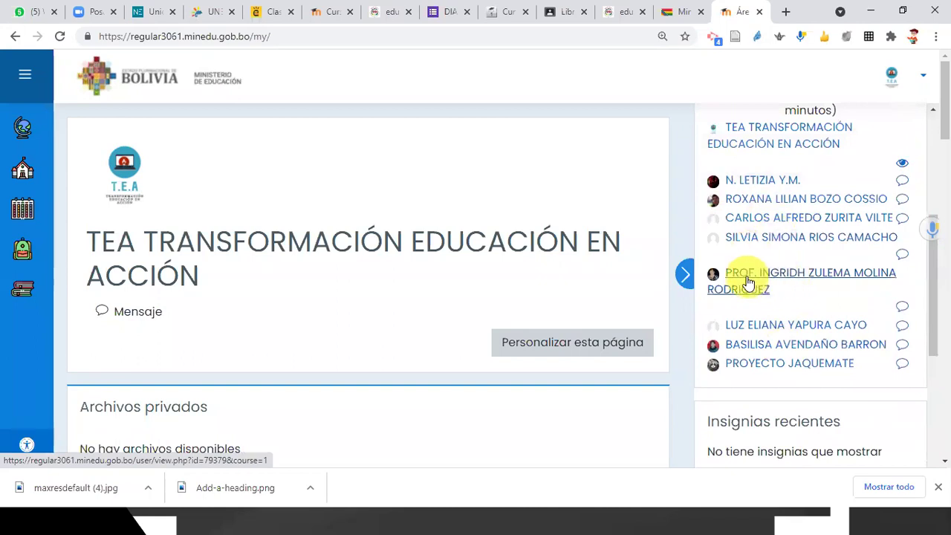
{"action": "mouse_move", "coordinate": [749, 284]}
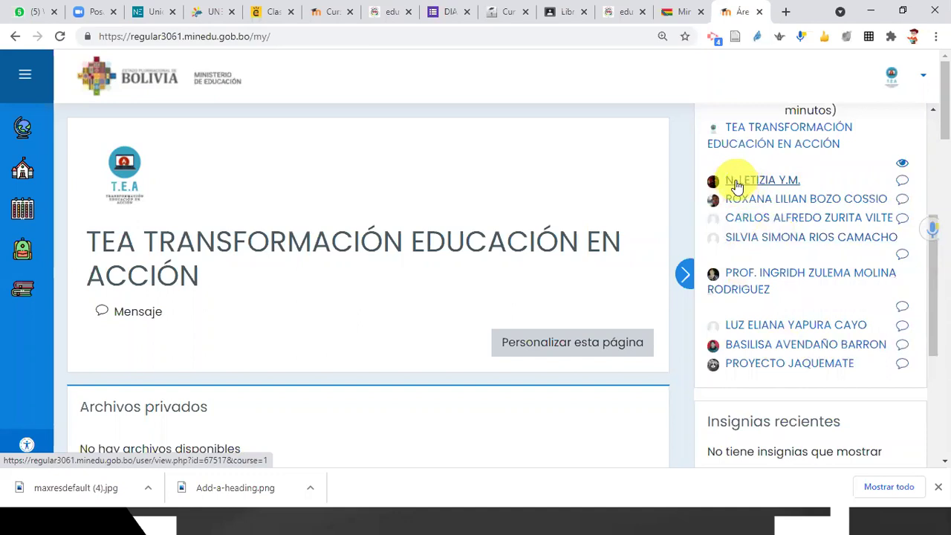
{"action": "mouse_move", "coordinate": [732, 182]}
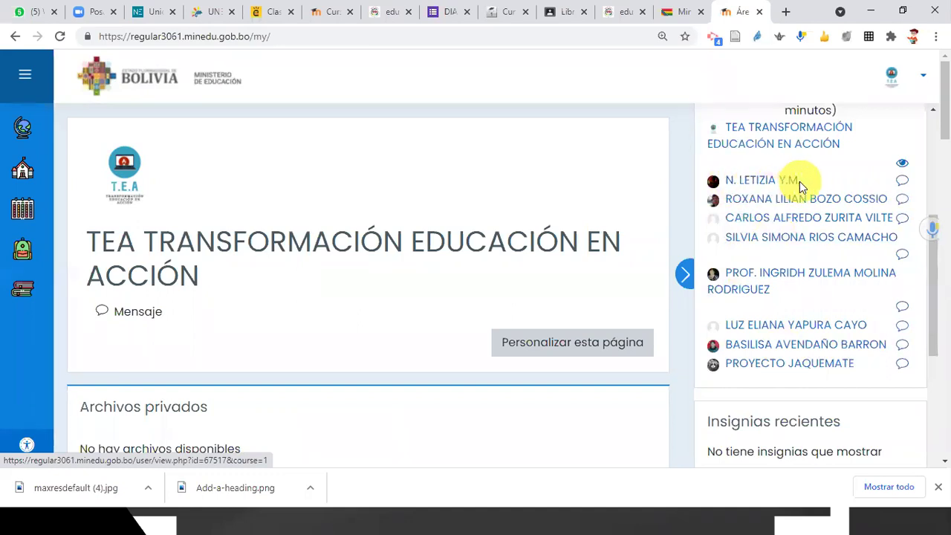
{"action": "mouse_move", "coordinate": [769, 183]}
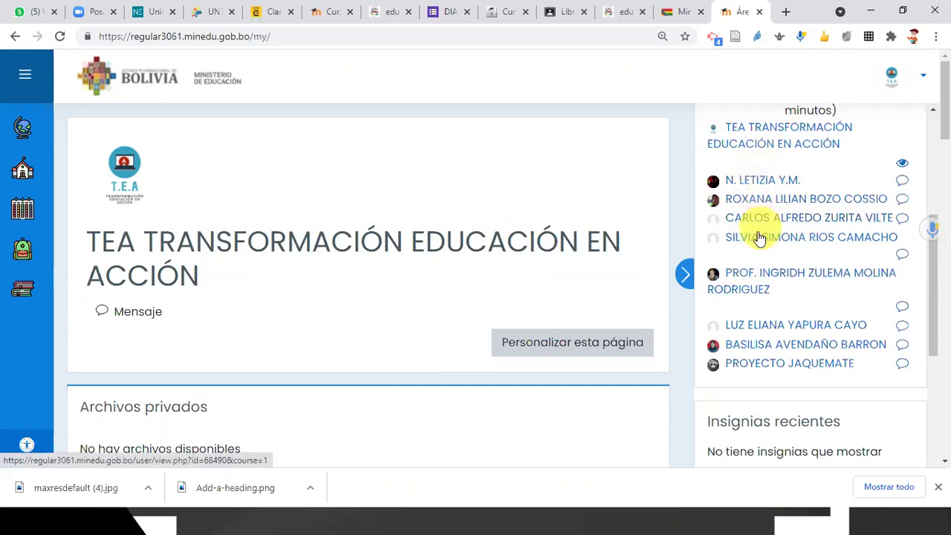
{"action": "scroll", "coordinate": [761, 226], "scroll_direction": "down", "scroll_amount": 1}
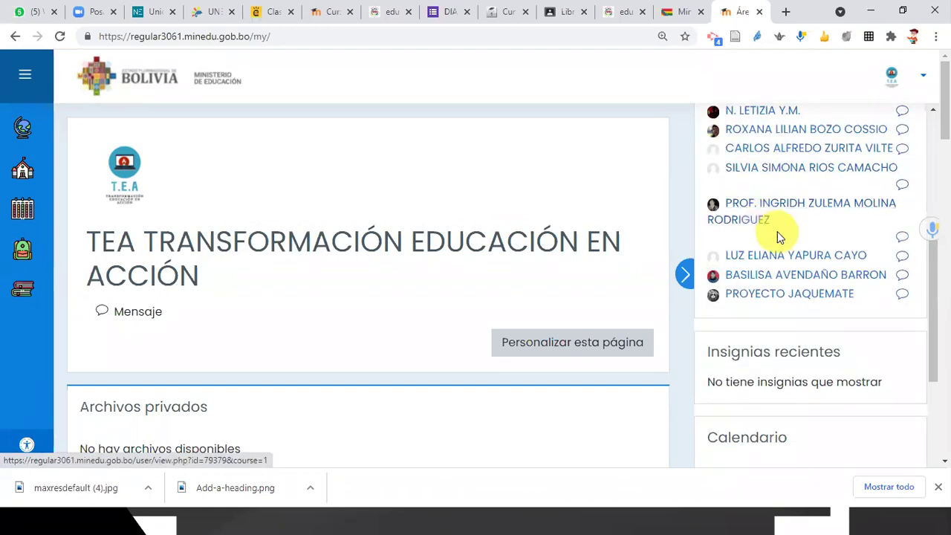
{"action": "scroll", "coordinate": [786, 232], "scroll_direction": "up", "scroll_amount": 3}
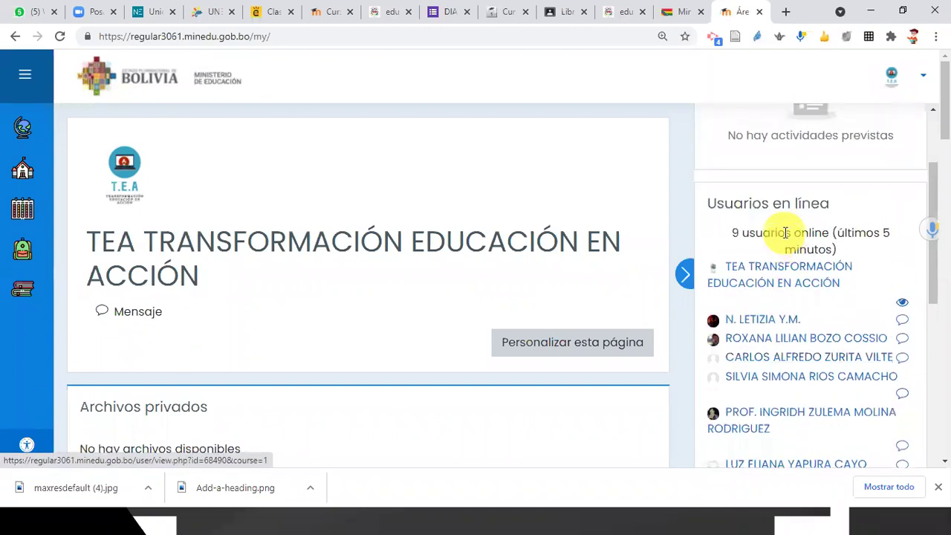
{"action": "scroll", "coordinate": [785, 236], "scroll_direction": "down", "scroll_amount": 1}
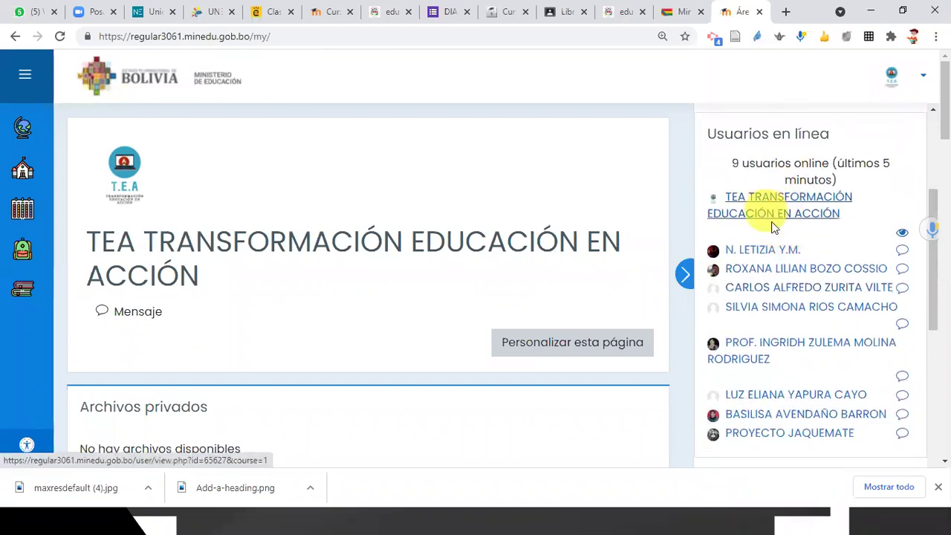
{"action": "scroll", "coordinate": [797, 221], "scroll_direction": "down", "scroll_amount": 1}
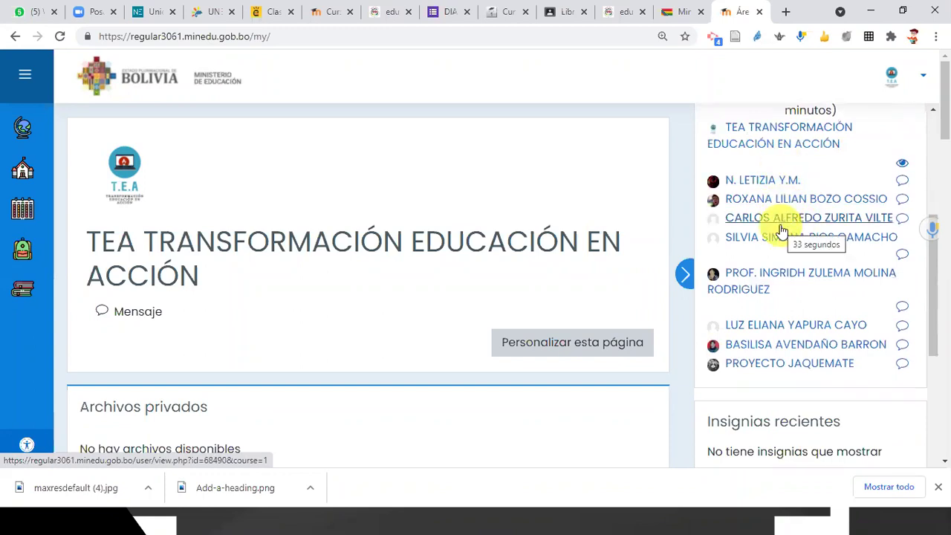
{"action": "scroll", "coordinate": [781, 230], "scroll_direction": "down", "scroll_amount": 1}
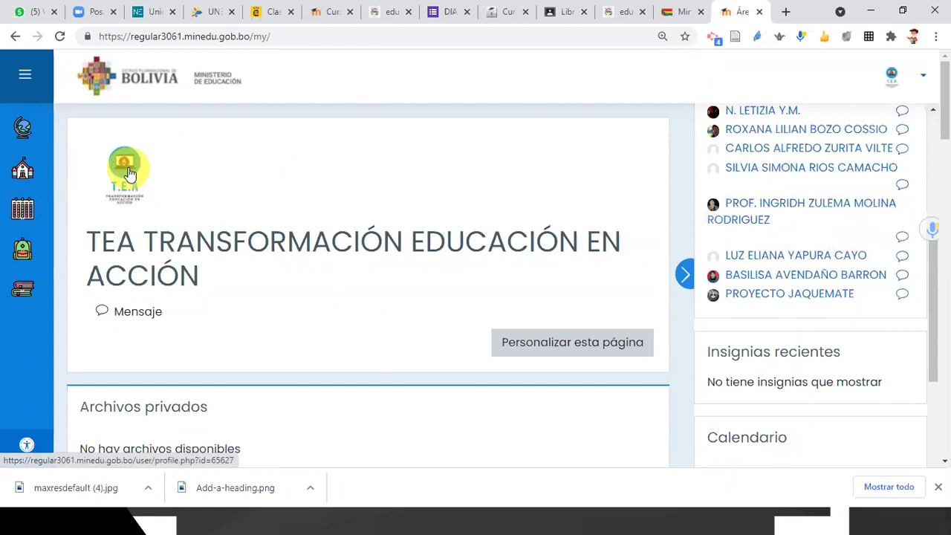
{"action": "scroll", "coordinate": [811, 268], "scroll_direction": "down", "scroll_amount": 1}
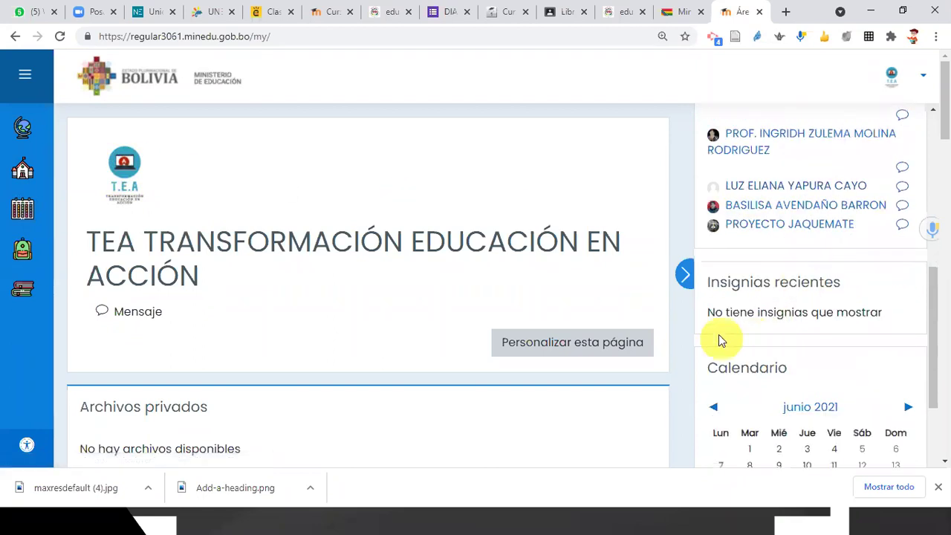
{"action": "scroll", "coordinate": [799, 298], "scroll_direction": "down", "scroll_amount": 2}
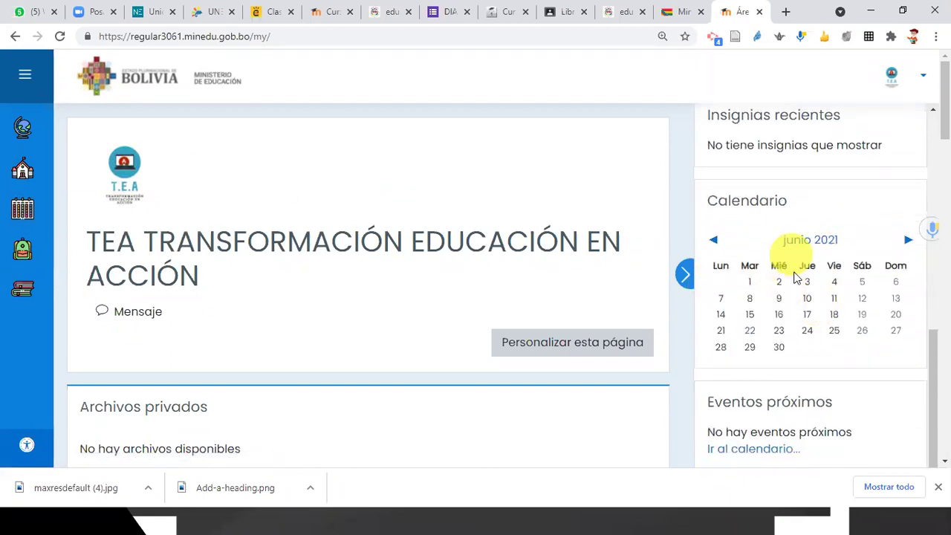
{"action": "scroll", "coordinate": [825, 297], "scroll_direction": "down", "scroll_amount": 3}
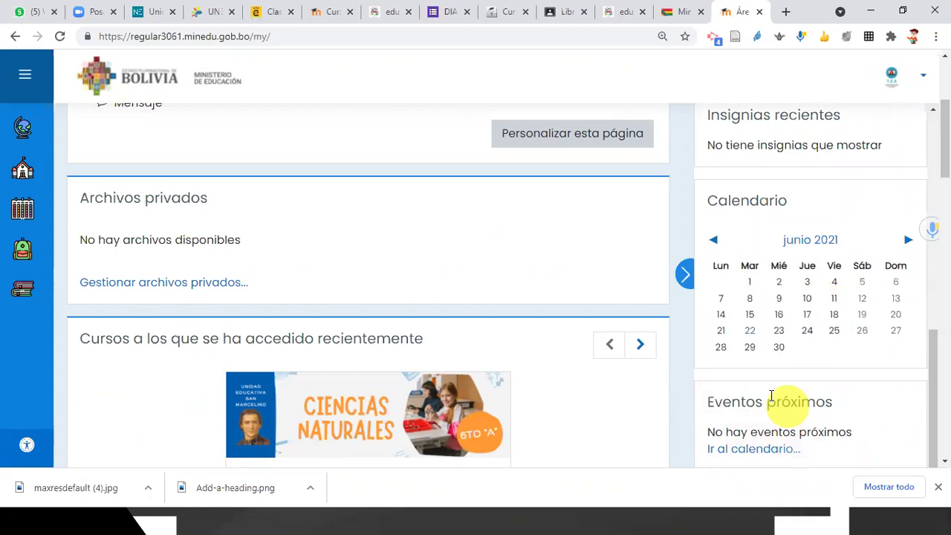
Step: Close the side blocks panel on the dashboard
{"action": "left_click_drag", "start_coordinate": [930, 382], "coordinate": [929, 111]}
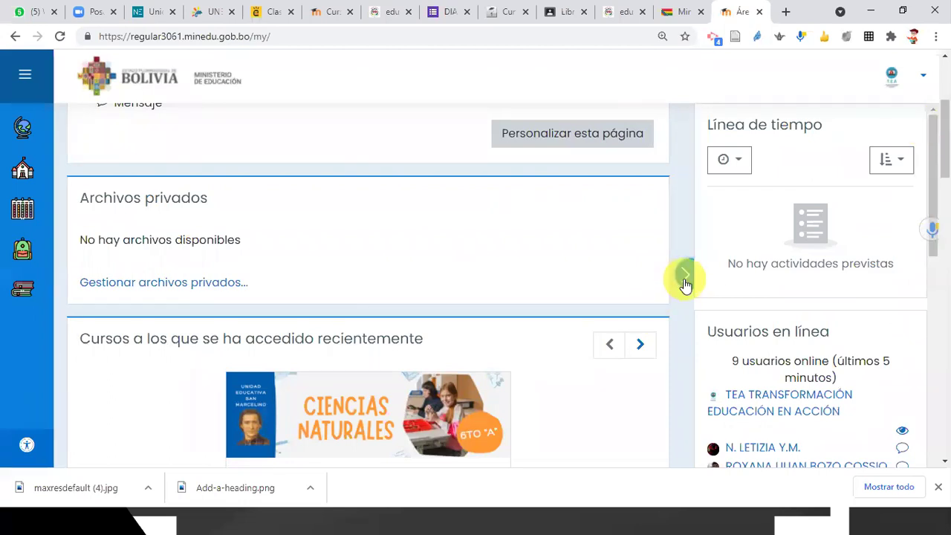
{"action": "left_click", "coordinate": [684, 276]}
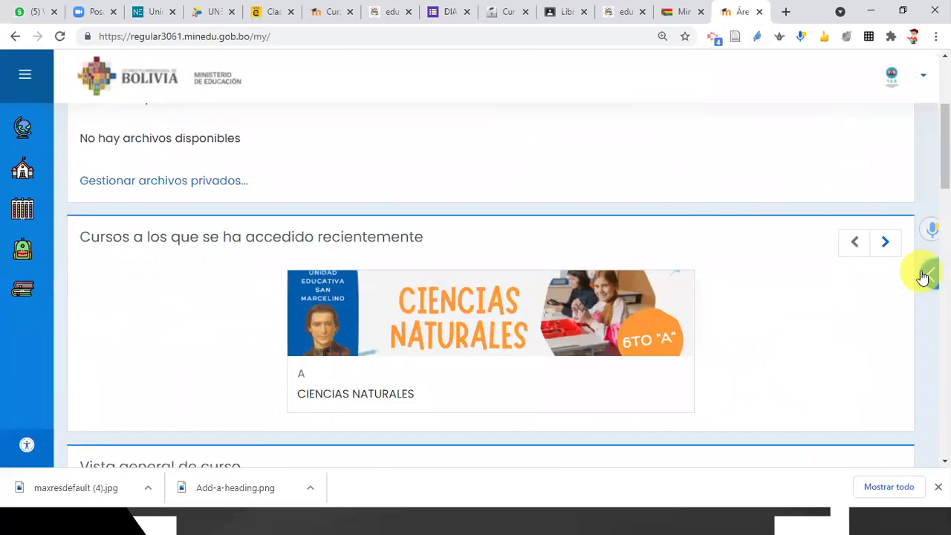
{"action": "left_click", "coordinate": [919, 284]}
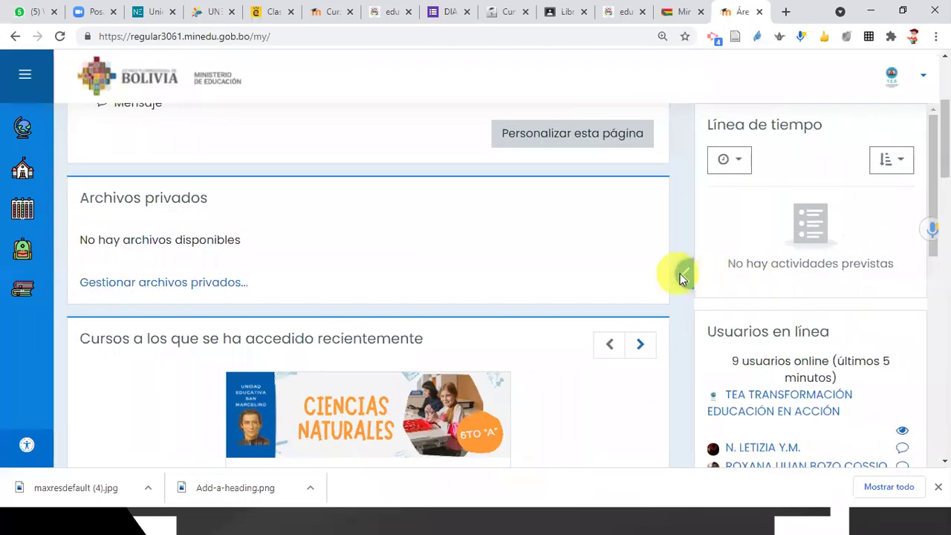
{"action": "left_click", "coordinate": [692, 272]}
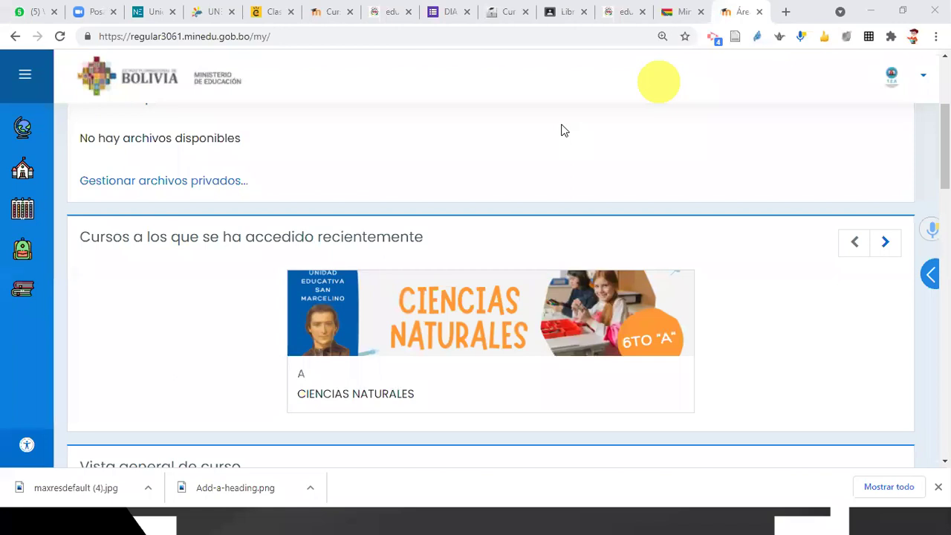
{"action": "mouse_move", "coordinate": [4, 62]}
{"action": "left_mouse_down"}
{"action": "mouse_move", "coordinate": [22, 85]}
{"action": "mouse_move", "coordinate": [98, 119]}
{"action": "left_mouse_up"}
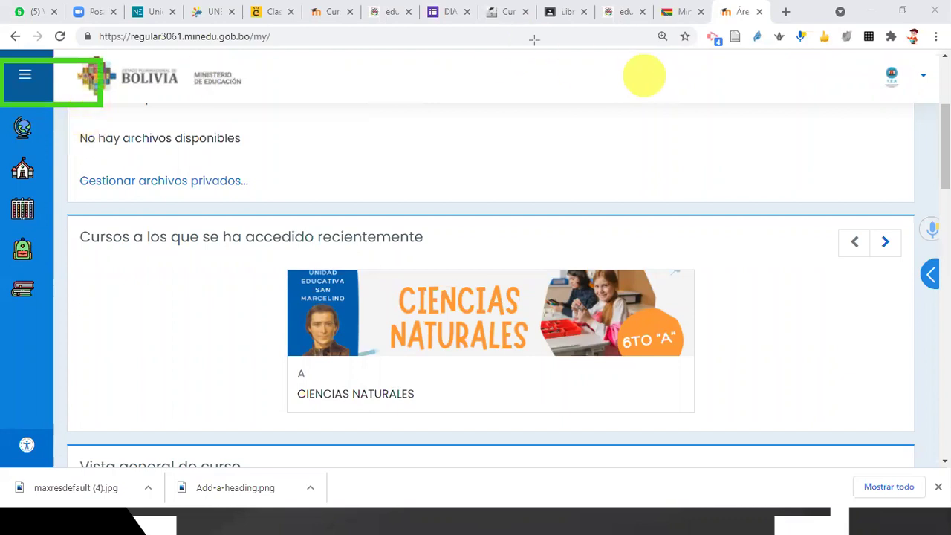
{"action": "key", "text": "Escape"}
Step: Open the navigation drawer with Mis cursos expanded to show repini01 and repsec03
{"action": "left_click", "coordinate": [25, 78]}
{"action": "left_click", "coordinate": [28, 124]}
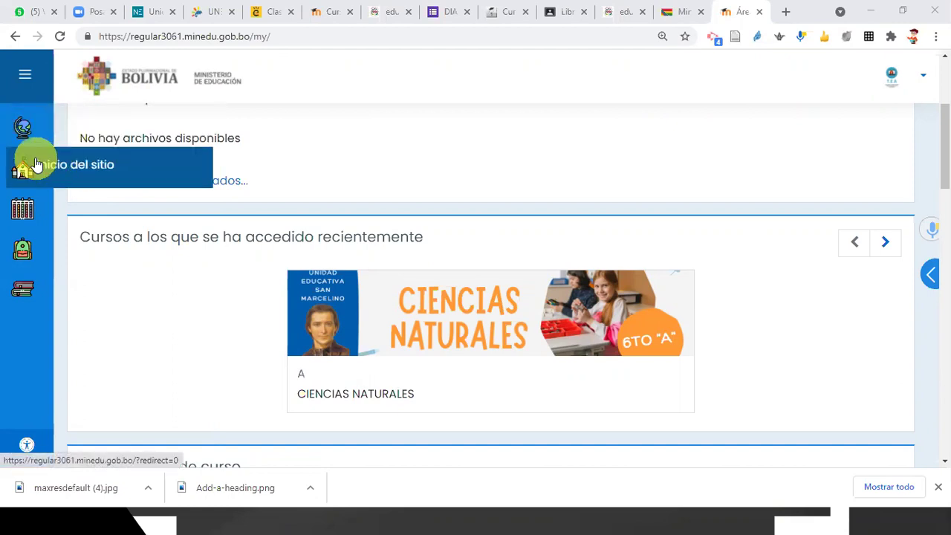
{"action": "left_click", "coordinate": [24, 77]}
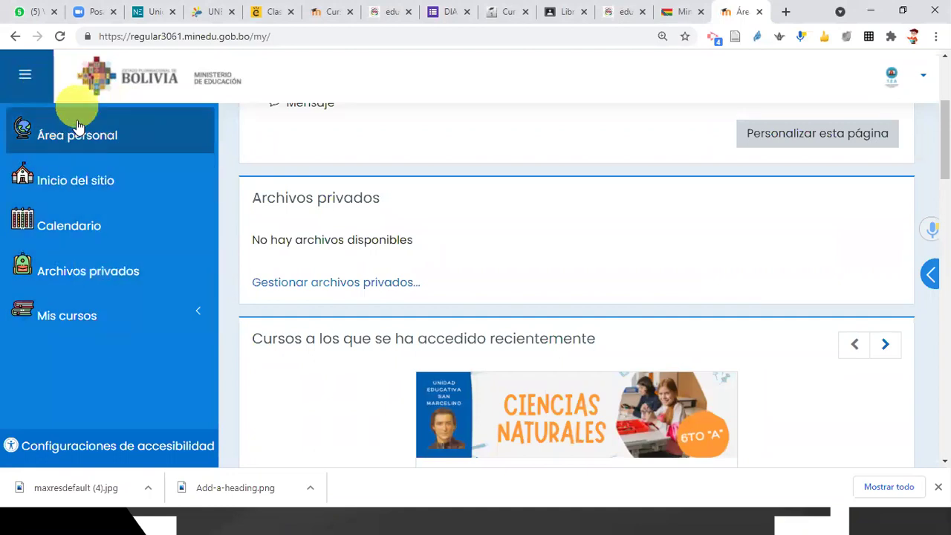
{"action": "left_click", "coordinate": [199, 315]}
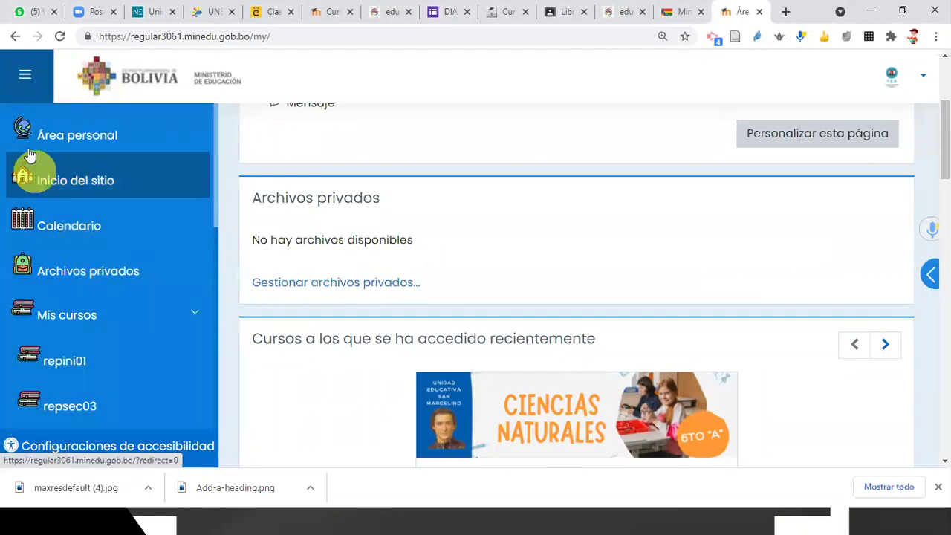
{"action": "left_click", "coordinate": [18, 88]}
{"action": "left_click", "coordinate": [18, 88]}
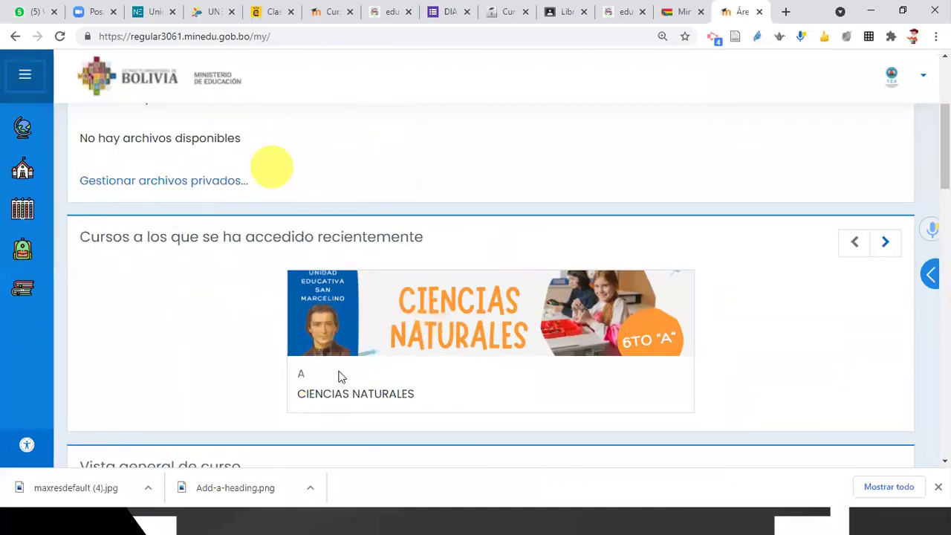
{"action": "left_click", "coordinate": [24, 74]}
{"action": "left_click", "coordinate": [25, 75]}
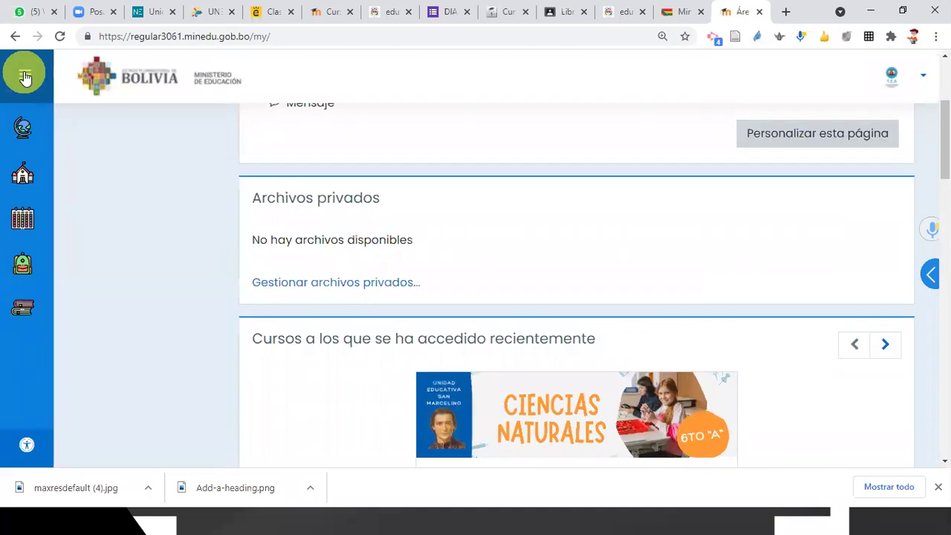
{"action": "left_click", "coordinate": [24, 75]}
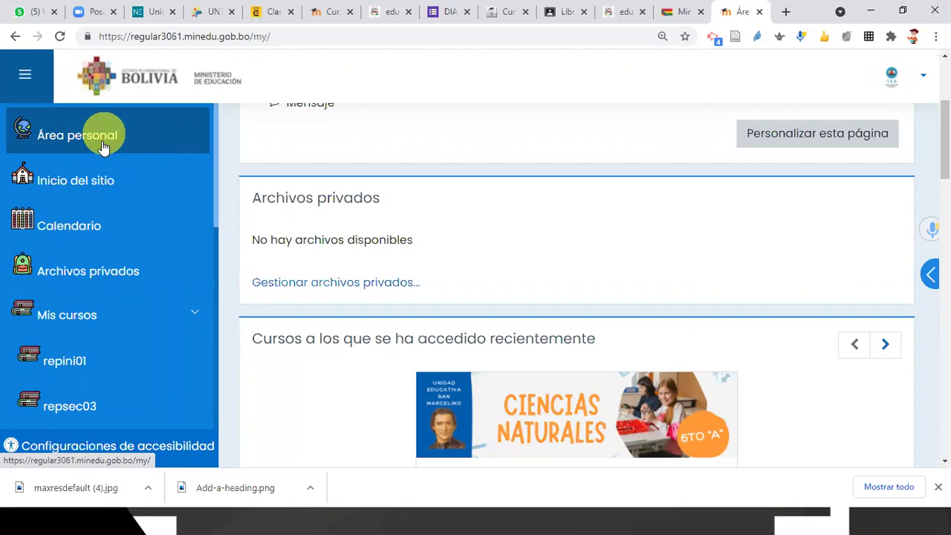
Step: Go to Inicio del sitio and scroll to the Ministerio de Educación © 2021 footer
{"action": "left_click", "coordinate": [87, 185]}
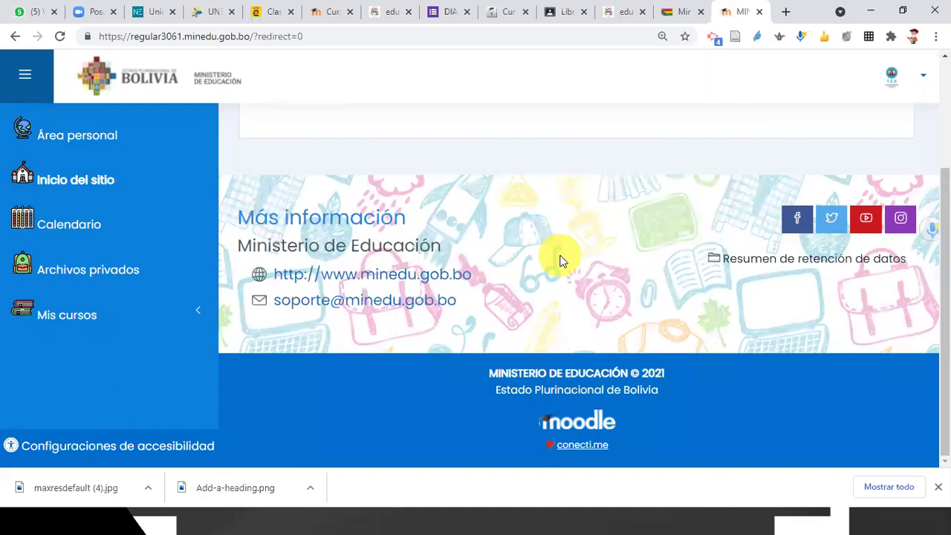
{"action": "scroll", "coordinate": [563, 263], "scroll_direction": "down", "scroll_amount": 3}
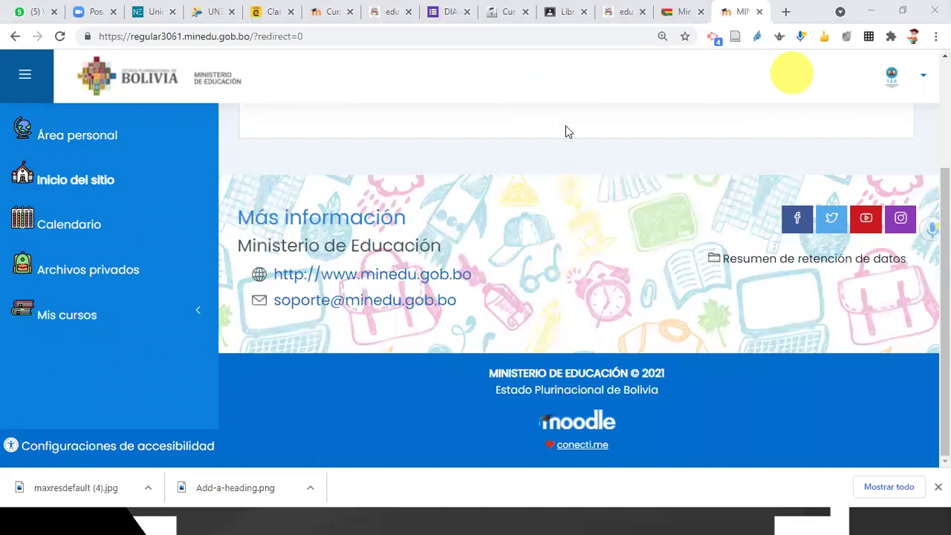
{"action": "mouse_move", "coordinate": [11, 404]}
{"action": "left_mouse_down"}
{"action": "mouse_move", "coordinate": [81, 453]}
{"action": "mouse_move", "coordinate": [285, 473]}
{"action": "left_mouse_up"}
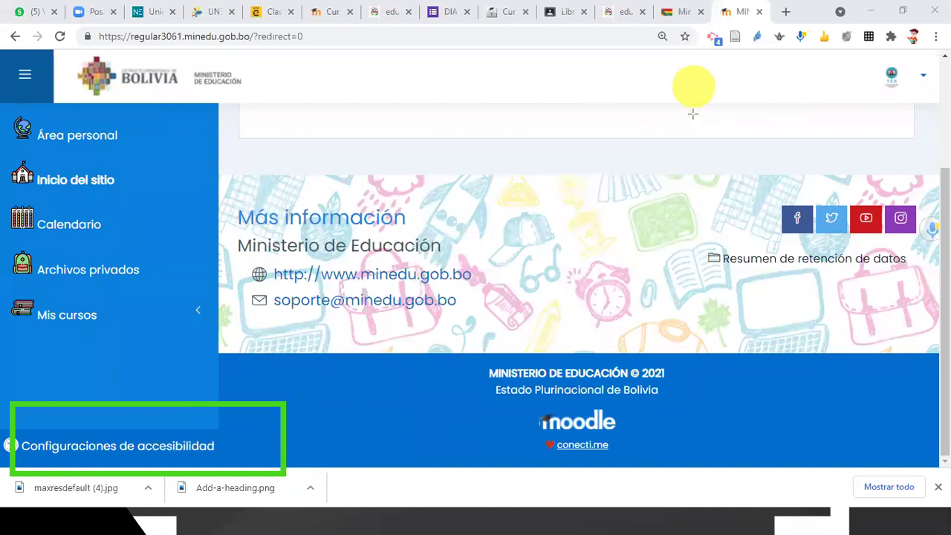
Step: Set Tipo de fuente to 'Fuente para accesibilidad (dislexia)' in accessibility settings and save
{"action": "left_click", "coordinate": [121, 445]}
{"action": "left_click_drag", "start_coordinate": [279, 139], "coordinate": [364, 141]}
{"action": "left_click", "coordinate": [319, 145]}
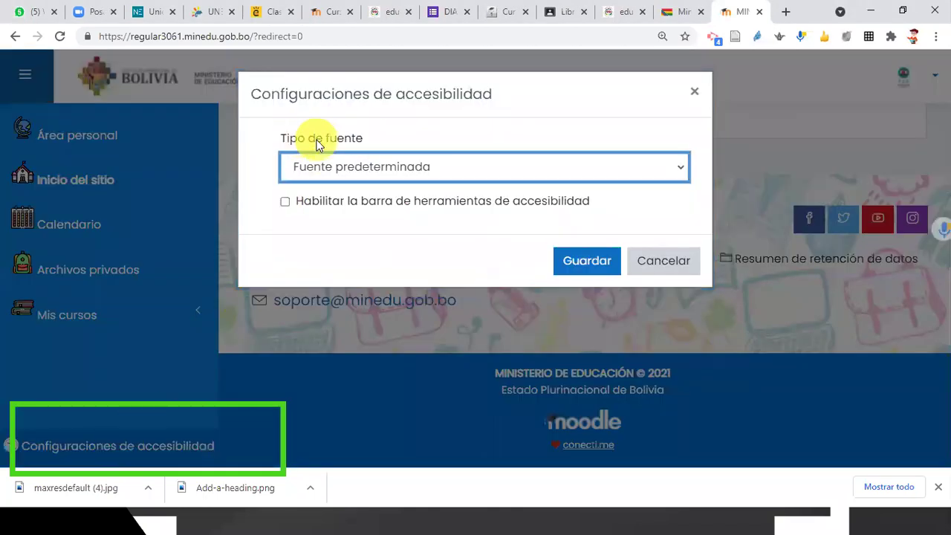
{"action": "left_click", "coordinate": [516, 169]}
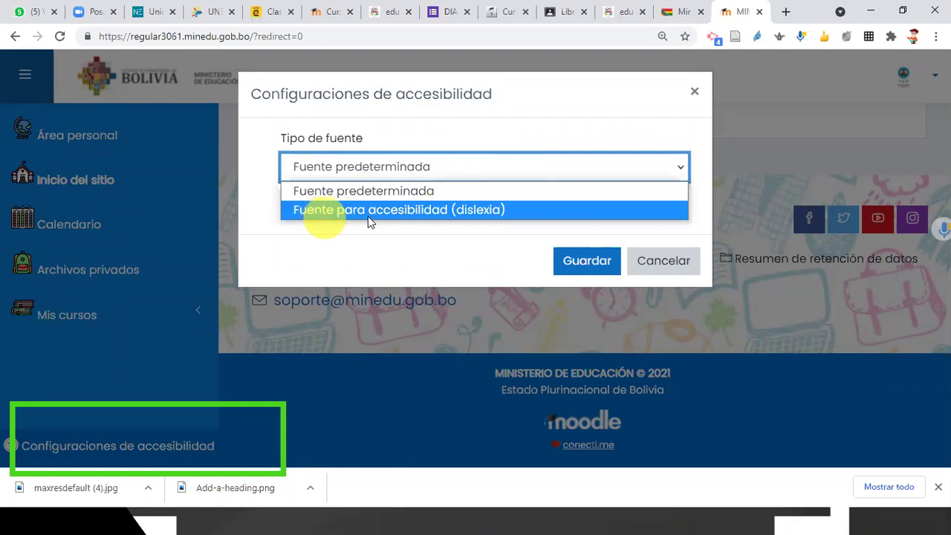
{"action": "left_click", "coordinate": [462, 209]}
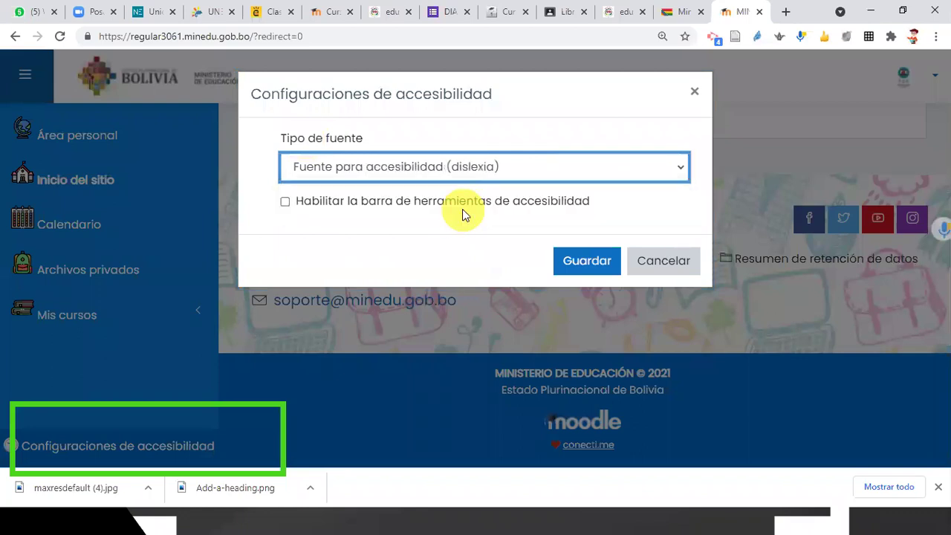
{"action": "left_click", "coordinate": [583, 274]}
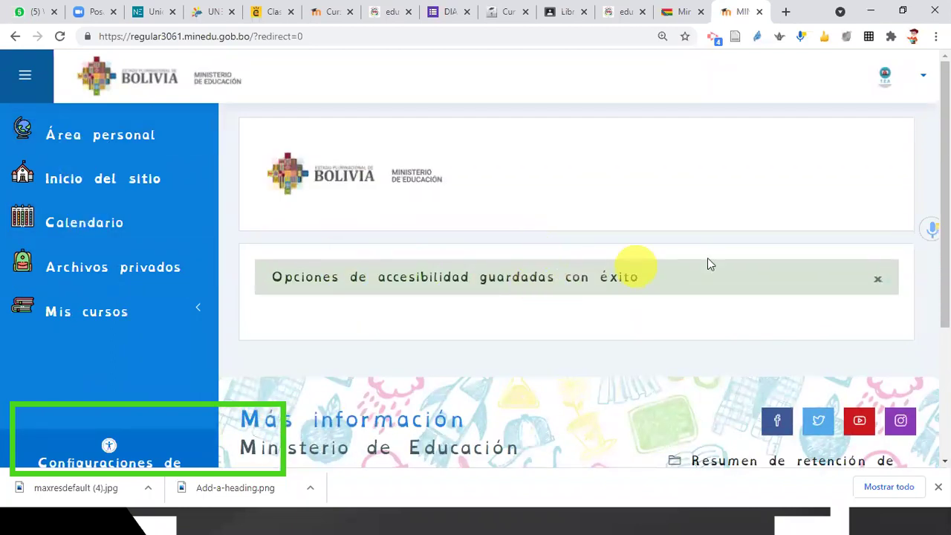
{"action": "scroll", "coordinate": [541, 272], "scroll_direction": "down", "scroll_amount": 3}
{"action": "scroll", "coordinate": [460, 252], "scroll_direction": "up", "scroll_amount": 3}
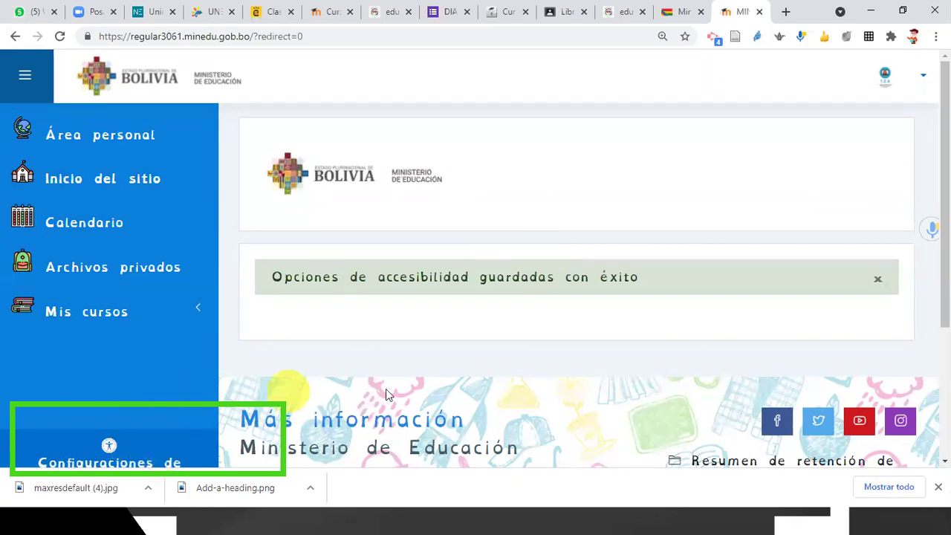
Step: Save 'Fuente predeterminada' as the accessibility font, then go to Calendario
{"action": "left_click", "coordinate": [170, 464]}
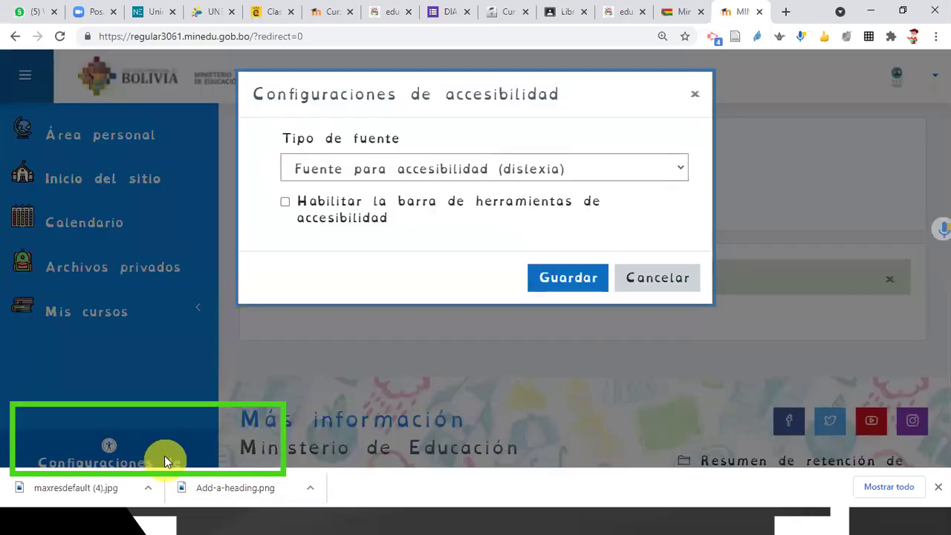
{"action": "left_click", "coordinate": [418, 167]}
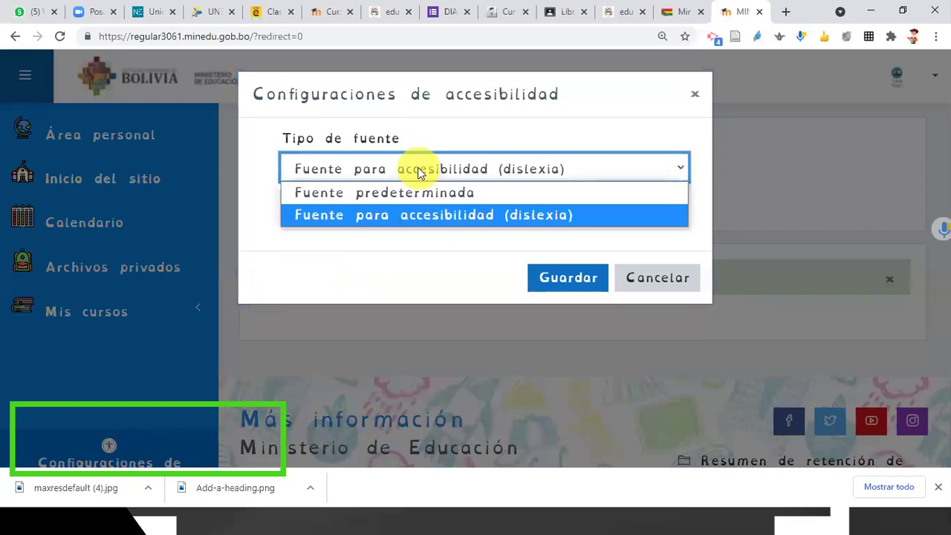
{"action": "left_click", "coordinate": [400, 193]}
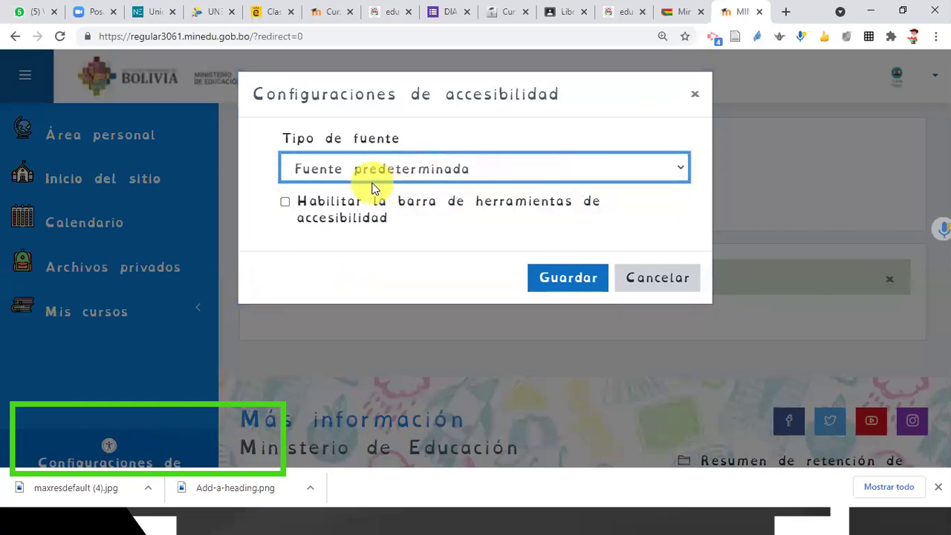
{"action": "left_click", "coordinate": [570, 281]}
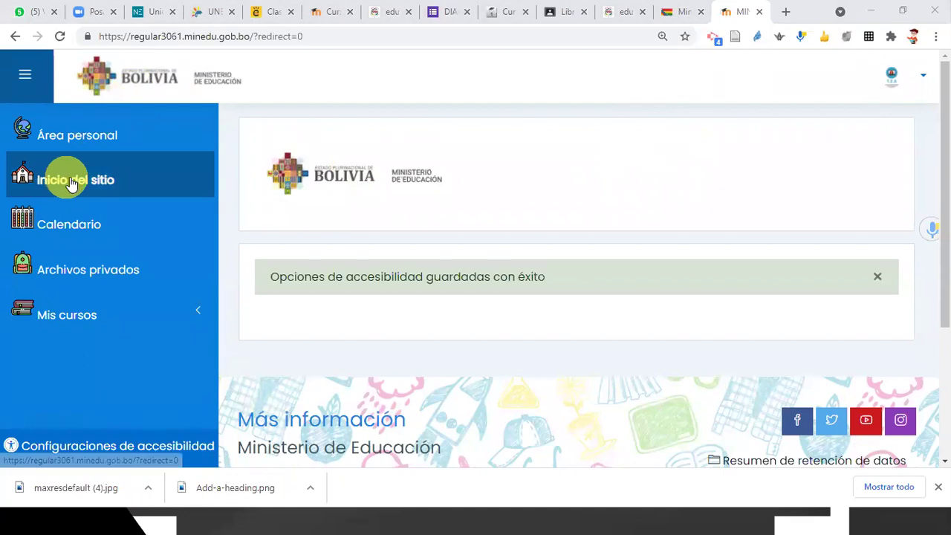
{"action": "left_click", "coordinate": [79, 233]}
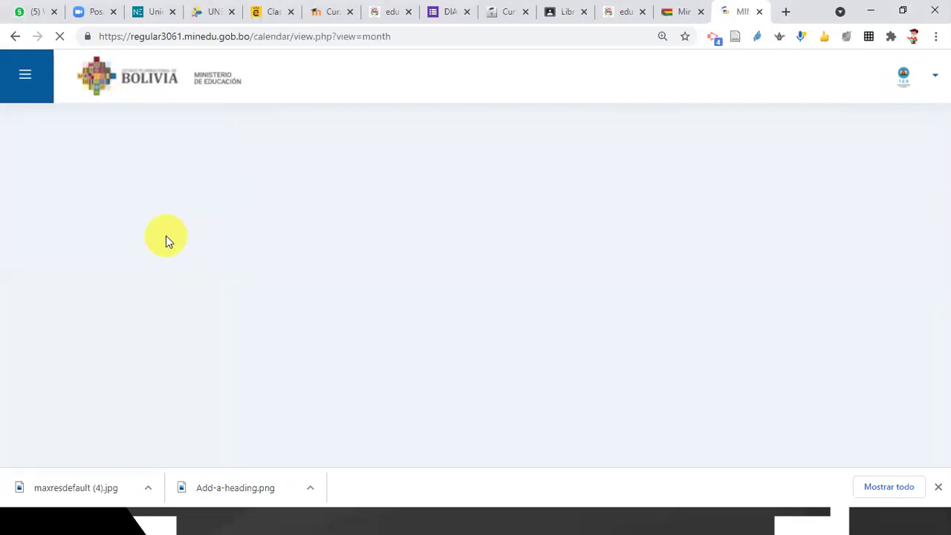
Step: Scroll the calendar down to the empty June 2021 month grid
{"action": "scroll", "coordinate": [594, 238], "scroll_direction": "down", "scroll_amount": 3}
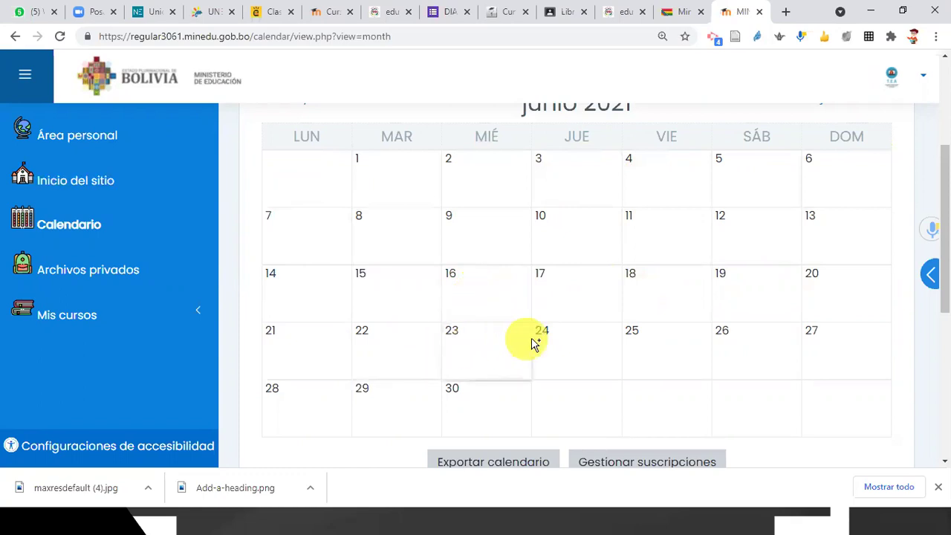
Step: Create a 24 June 2021 event titled REUNION PADRES DE FAMILIA at 17:00
{"action": "left_click", "coordinate": [557, 340]}
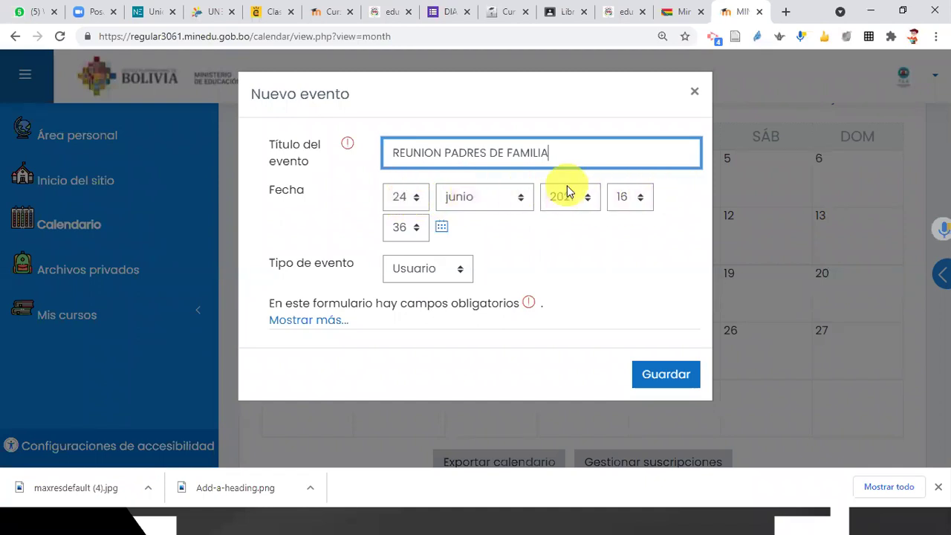
{"action": "left_click", "coordinate": [622, 198]}
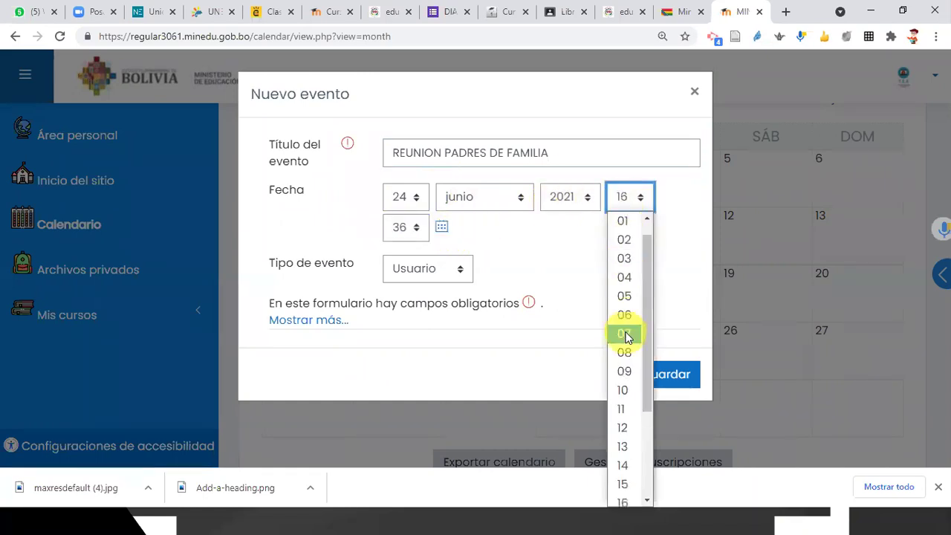
{"action": "scroll", "coordinate": [639, 424], "scroll_direction": "down", "scroll_amount": 2}
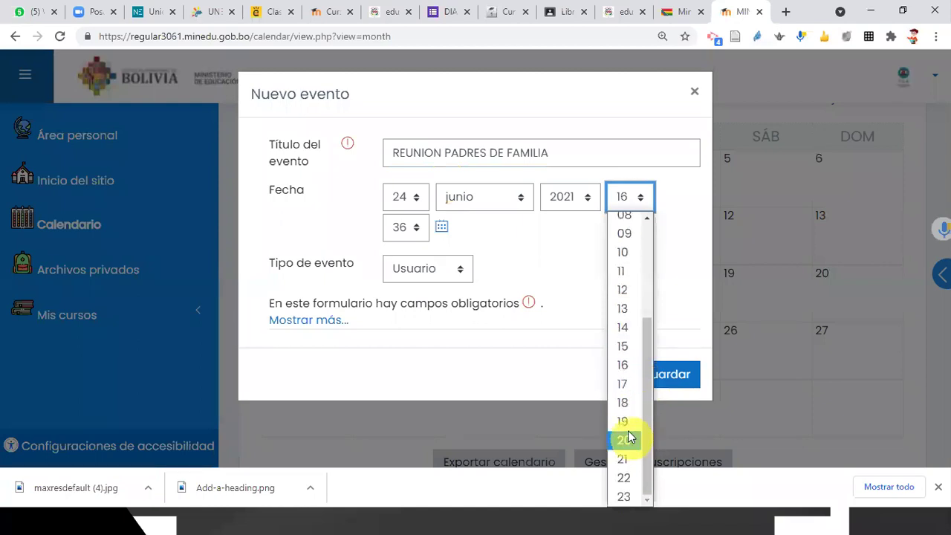
{"action": "left_click", "coordinate": [630, 384]}
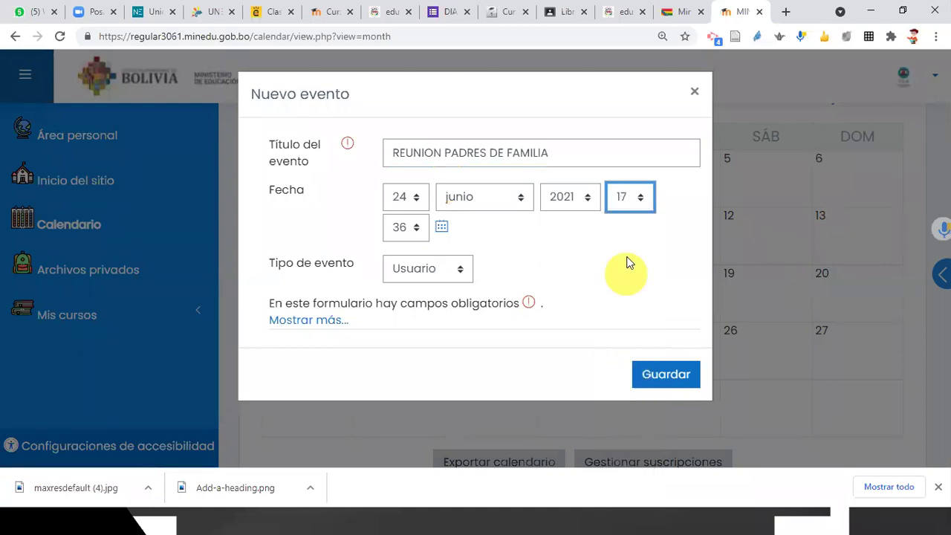
{"action": "left_click", "coordinate": [423, 232]}
{"action": "left_click_drag", "start_coordinate": [423, 376], "coordinate": [439, 272]}
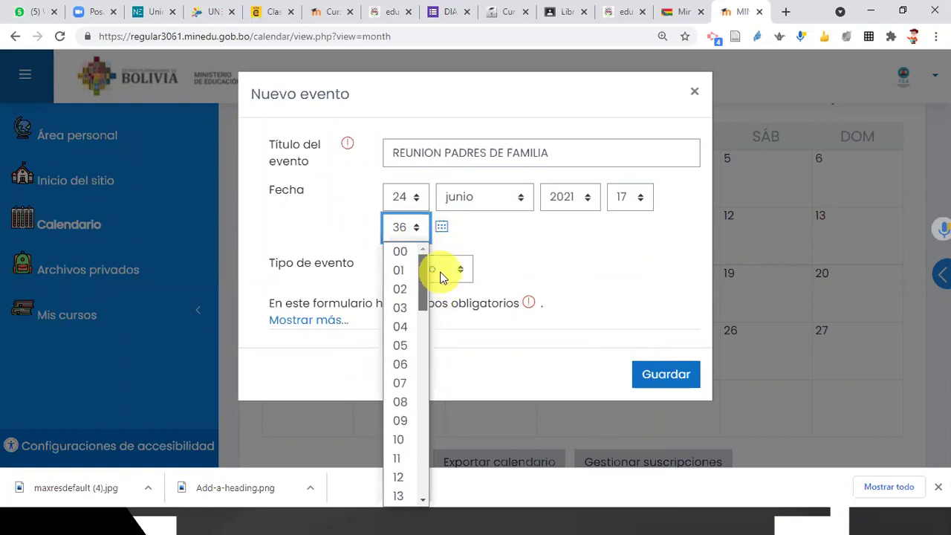
{"action": "left_click", "coordinate": [410, 245]}
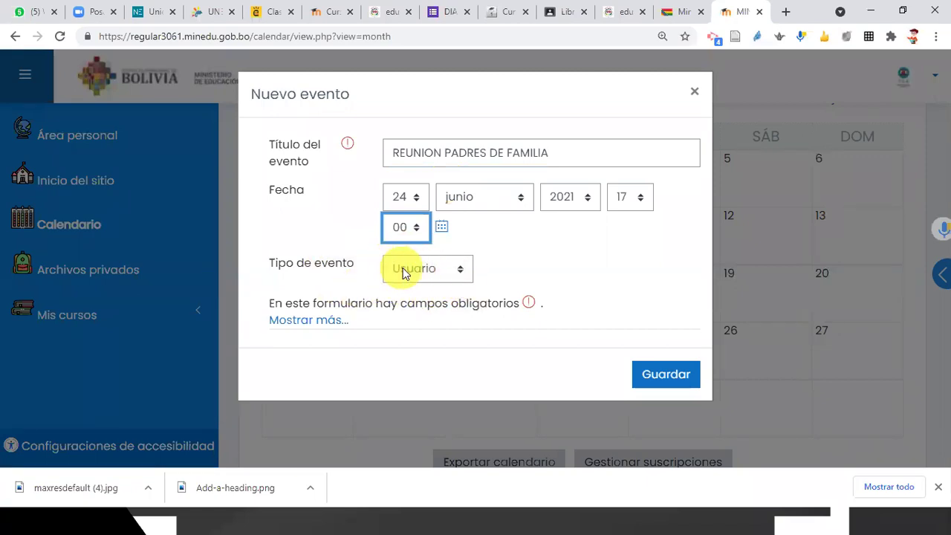
{"action": "left_click", "coordinate": [461, 272]}
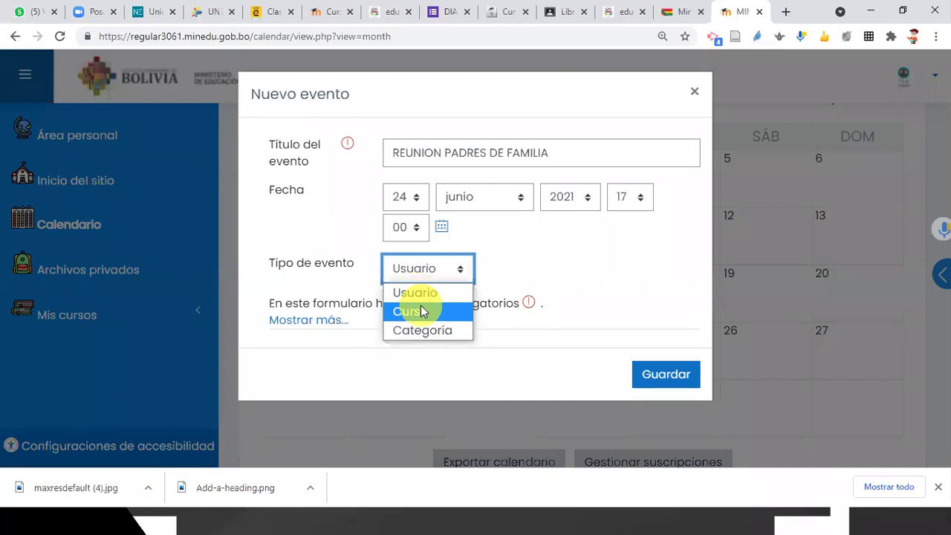
Step: Make it a Curso event for Repositorio - Educación Primaria Comunitaria Vocacional and save
{"action": "left_click", "coordinate": [414, 309]}
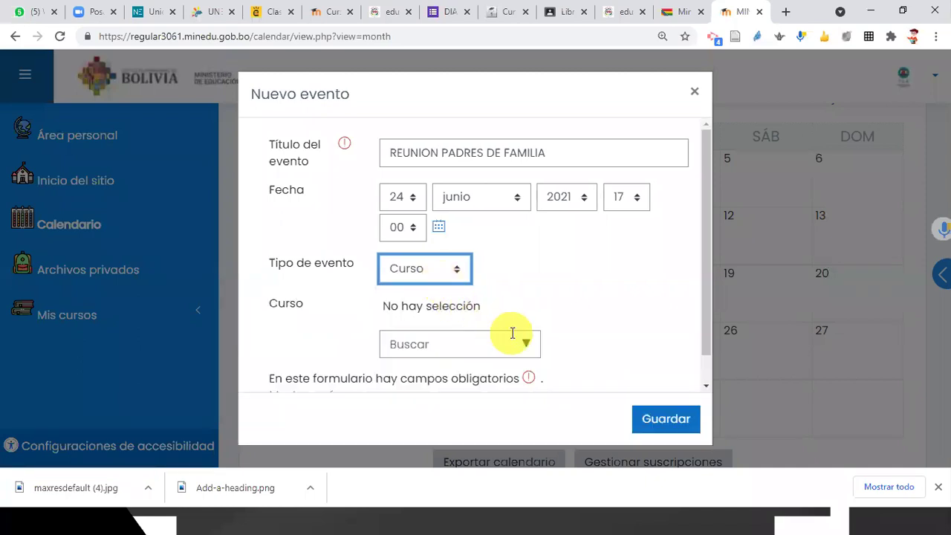
{"action": "left_click", "coordinate": [537, 346]}
{"action": "left_click", "coordinate": [552, 282]}
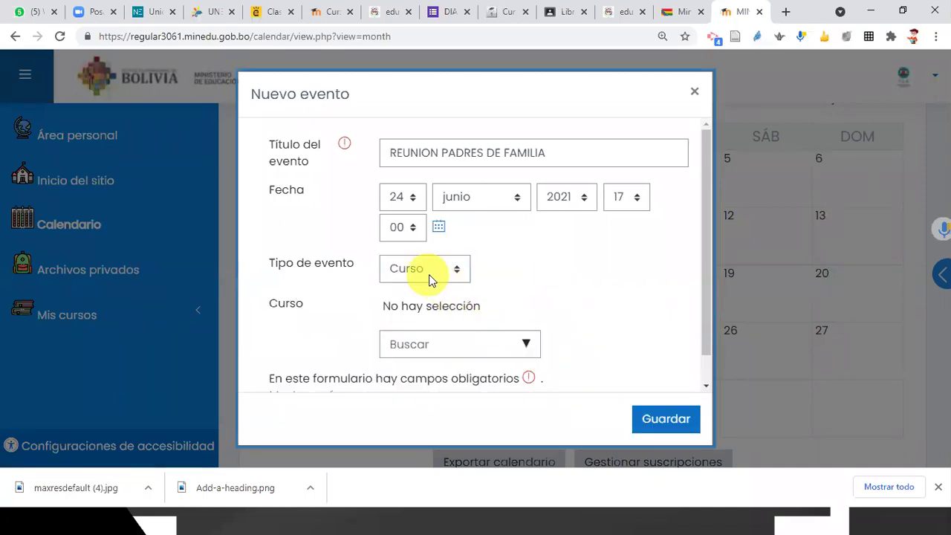
{"action": "left_click", "coordinate": [667, 421]}
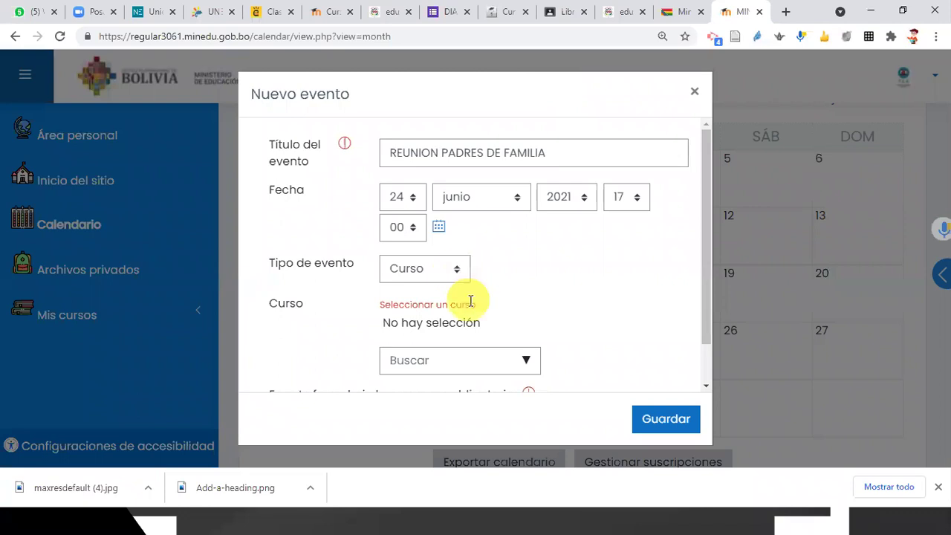
{"action": "left_click", "coordinate": [525, 364]}
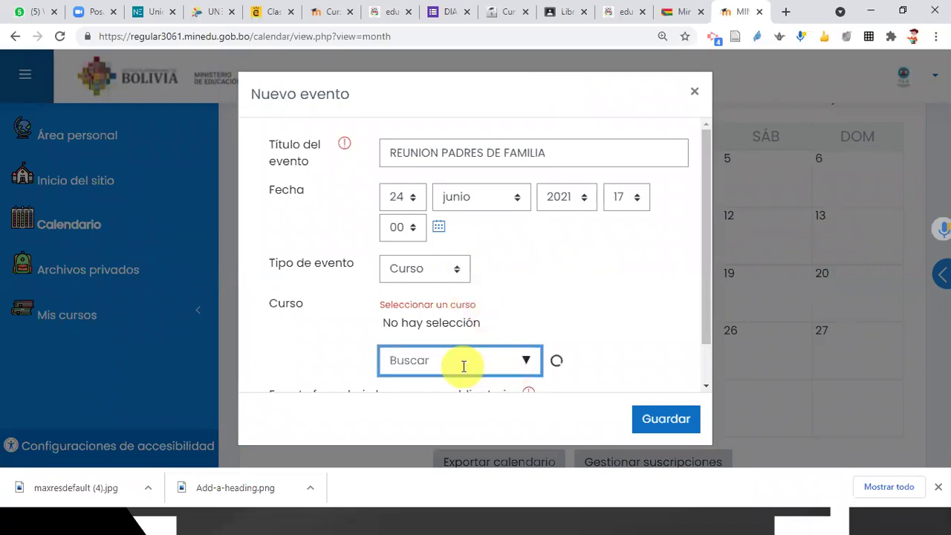
{"action": "scroll", "coordinate": [464, 363], "scroll_direction": "down", "scroll_amount": 1}
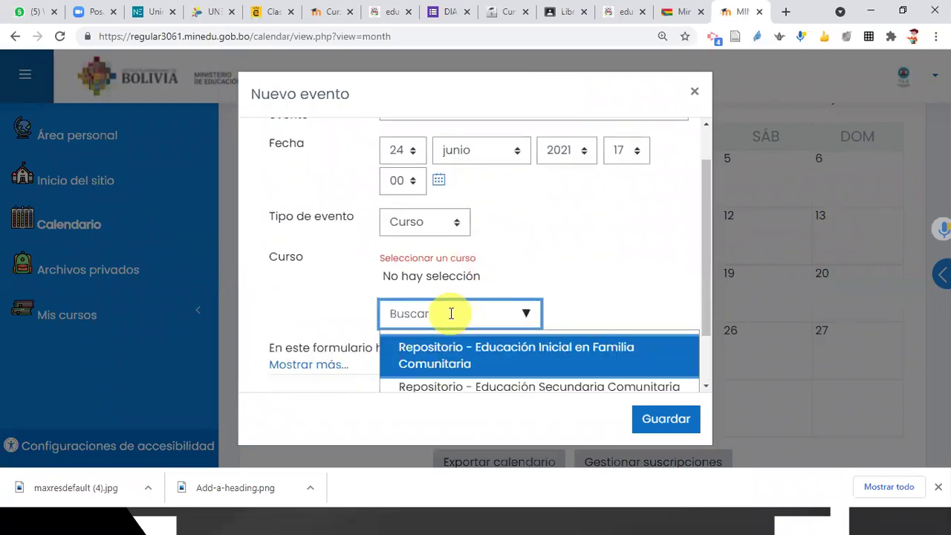
{"action": "scroll", "coordinate": [513, 357], "scroll_direction": "down", "scroll_amount": 1}
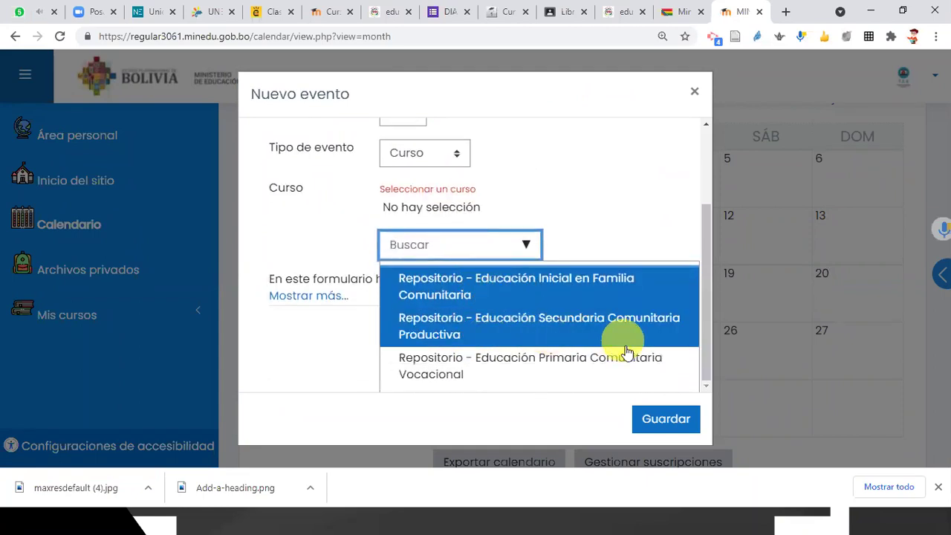
{"action": "left_click_drag", "start_coordinate": [620, 335], "coordinate": [416, 290]}
{"action": "key", "text": "Return"}
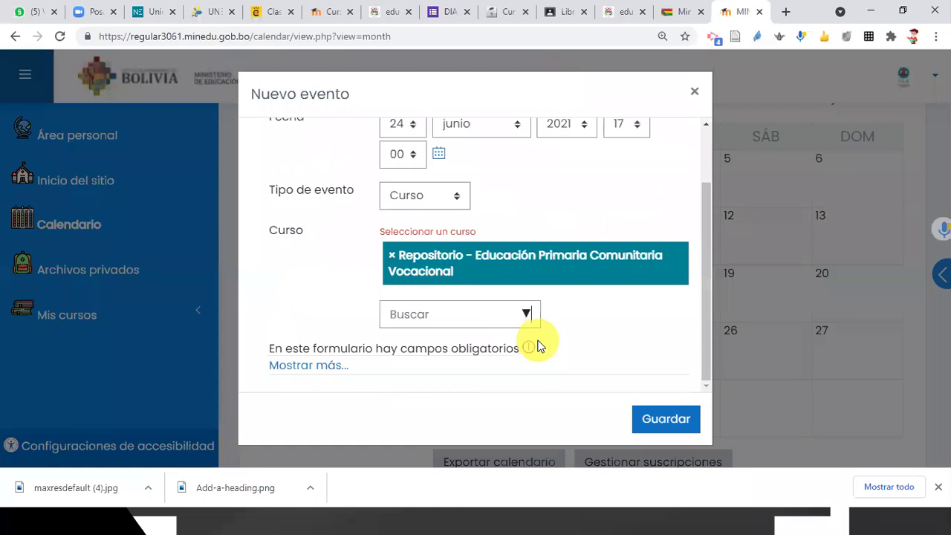
{"action": "left_click", "coordinate": [648, 418]}
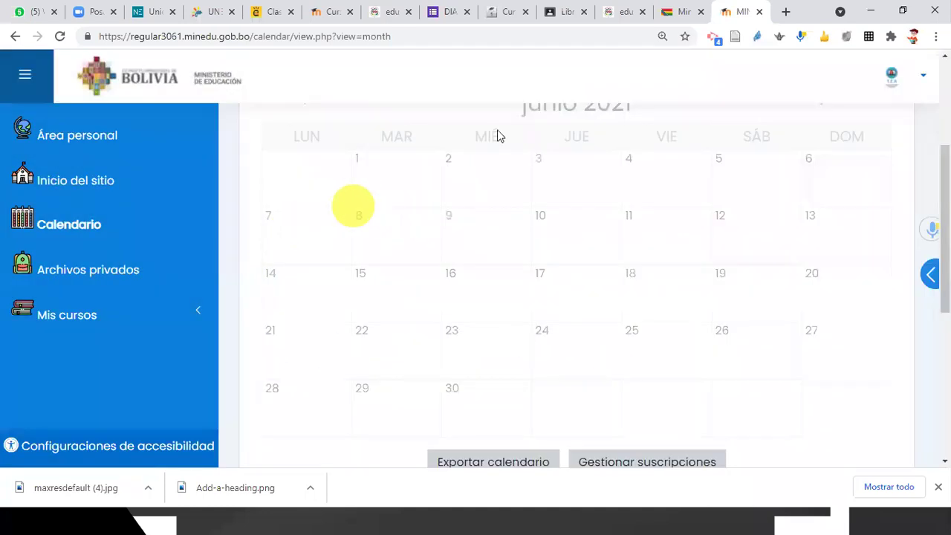
{"action": "scroll", "coordinate": [486, 206], "scroll_direction": "up", "scroll_amount": 3}
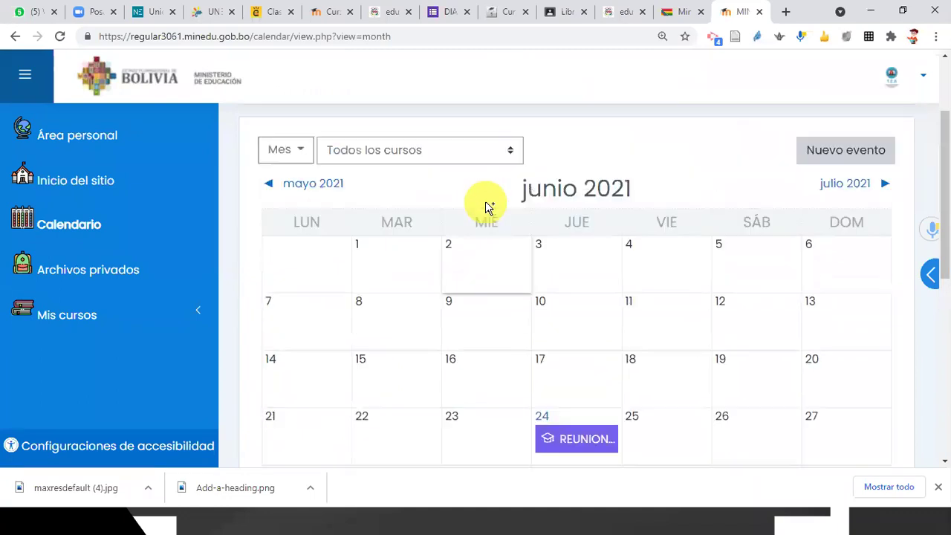
{"action": "scroll", "coordinate": [484, 206], "scroll_direction": "down", "scroll_amount": 2}
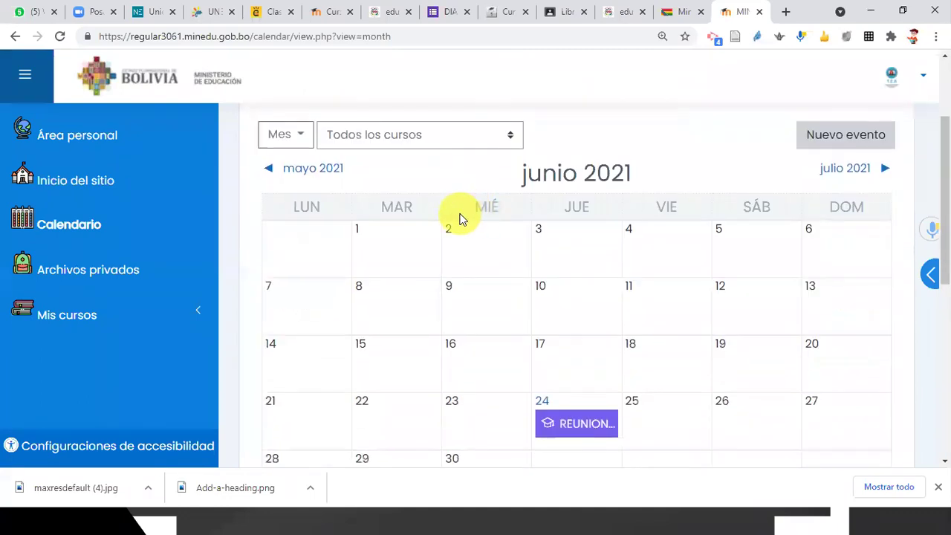
{"action": "scroll", "coordinate": [460, 218], "scroll_direction": "up", "scroll_amount": 2}
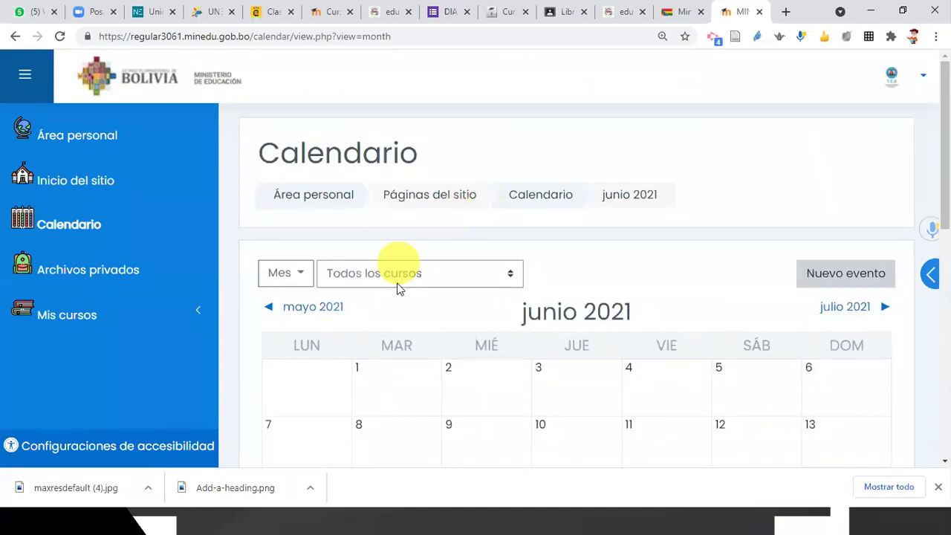
{"action": "scroll", "coordinate": [594, 334], "scroll_direction": "down", "scroll_amount": 1}
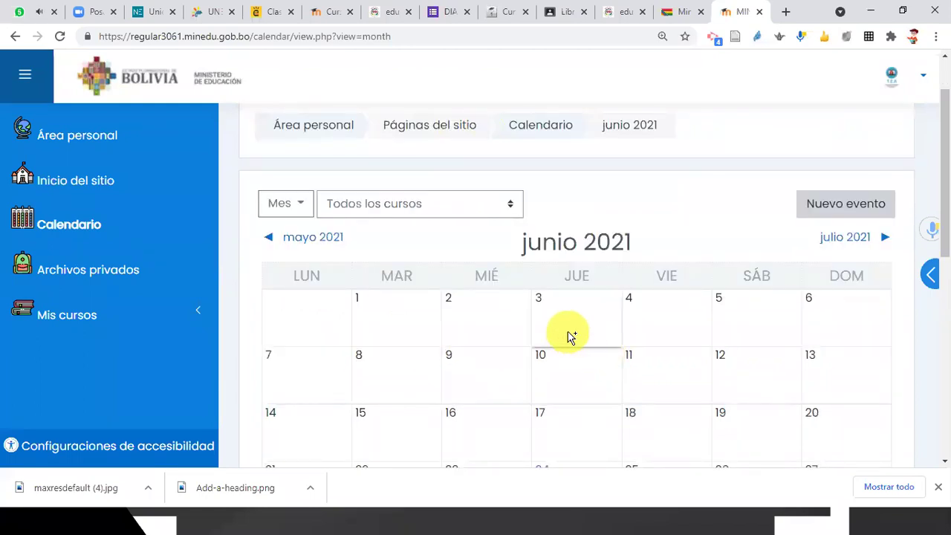
{"action": "scroll", "coordinate": [480, 253], "scroll_direction": "down", "scroll_amount": 4}
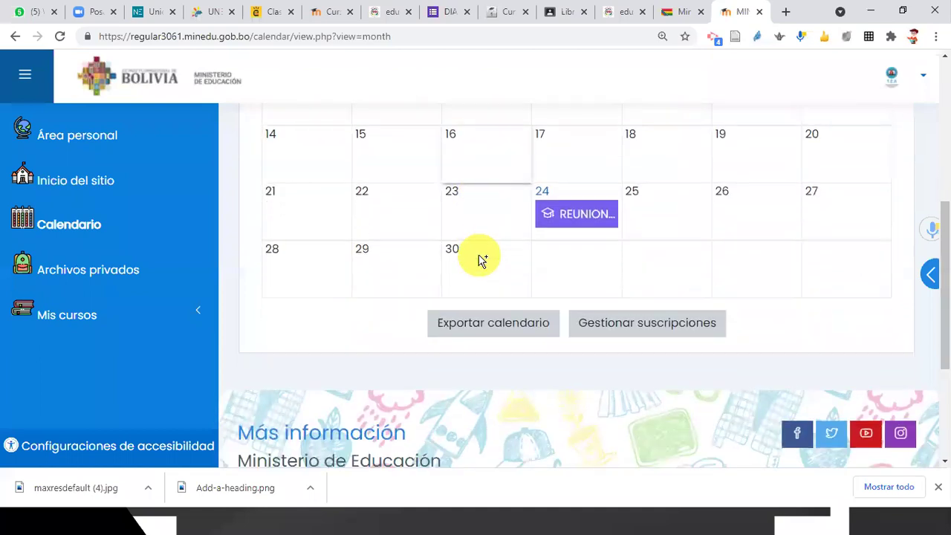
{"action": "scroll", "coordinate": [481, 260], "scroll_direction": "up", "scroll_amount": 4}
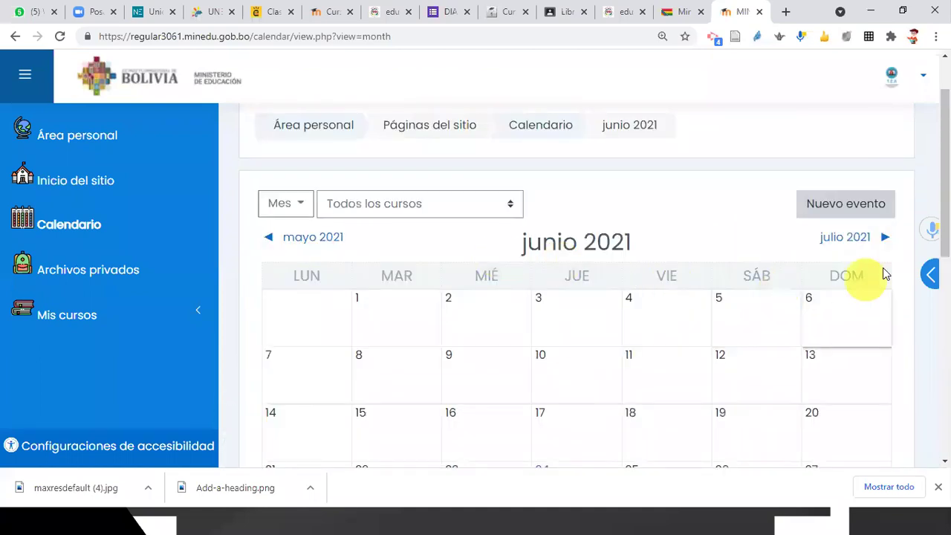
Step: Open Archivos privados and annotate its 40MB per-file and 300MB overall limits
{"action": "left_click", "coordinate": [88, 271]}
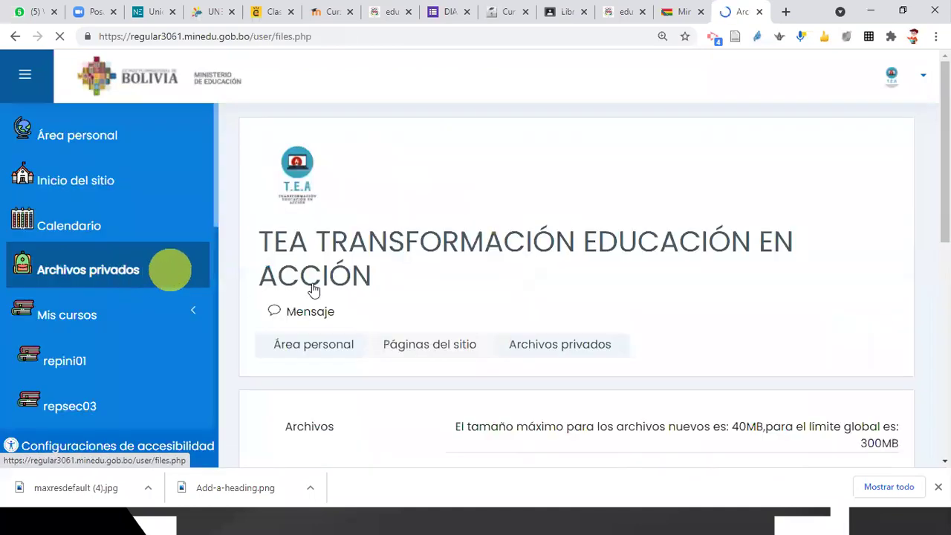
{"action": "scroll", "coordinate": [629, 340], "scroll_direction": "down", "scroll_amount": 1}
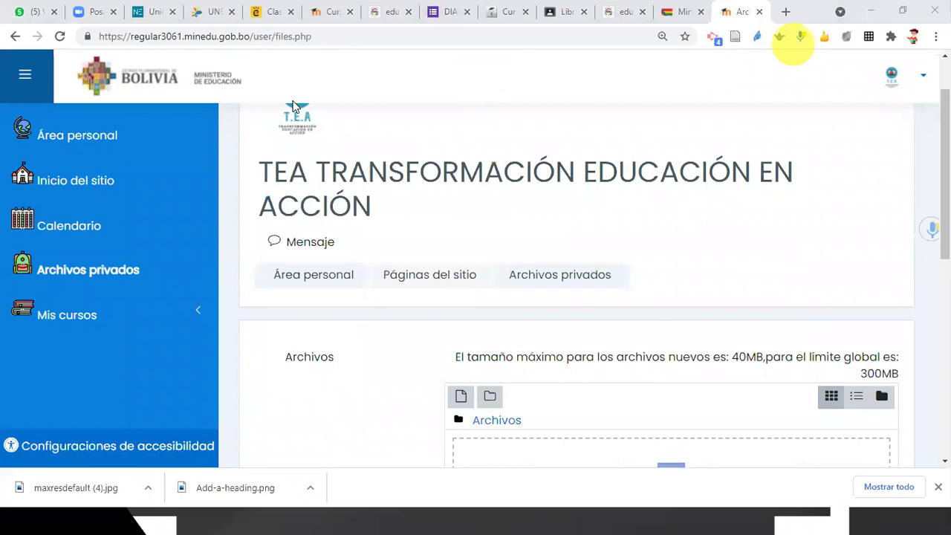
{"action": "mouse_move", "coordinate": [886, 311]}
{"action": "left_mouse_down"}
{"action": "mouse_move", "coordinate": [867, 435]}
{"action": "mouse_move", "coordinate": [788, 315]}
{"action": "mouse_move", "coordinate": [803, 323]}
{"action": "left_mouse_up"}
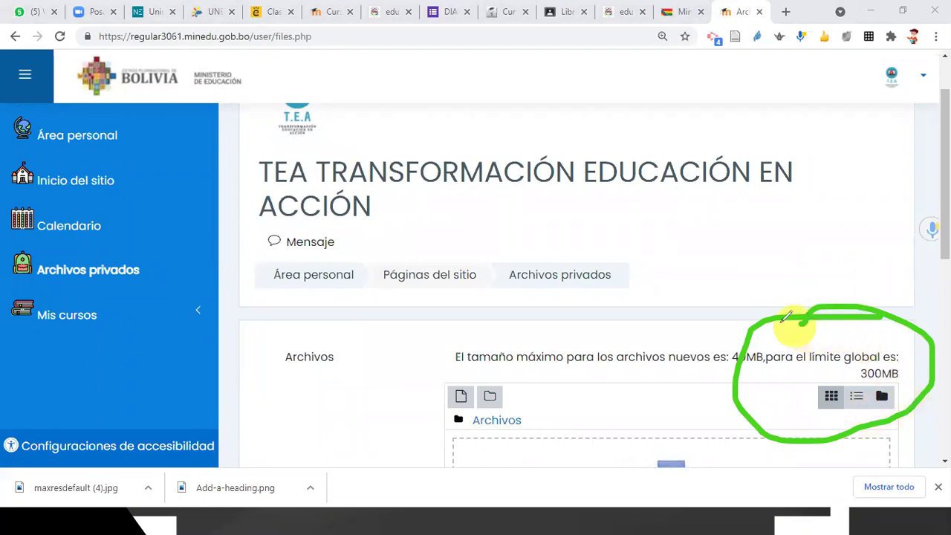
{"action": "mouse_move", "coordinate": [765, 325]}
{"action": "left_mouse_down"}
{"action": "mouse_move", "coordinate": [439, 315]}
{"action": "mouse_move", "coordinate": [424, 389]}
{"action": "mouse_move", "coordinate": [435, 419]}
{"action": "mouse_move", "coordinate": [513, 457]}
{"action": "mouse_move", "coordinate": [633, 414]}
{"action": "mouse_move", "coordinate": [775, 425]}
{"action": "mouse_move", "coordinate": [743, 365]}
{"action": "mouse_move", "coordinate": [736, 377]}
{"action": "left_mouse_up"}
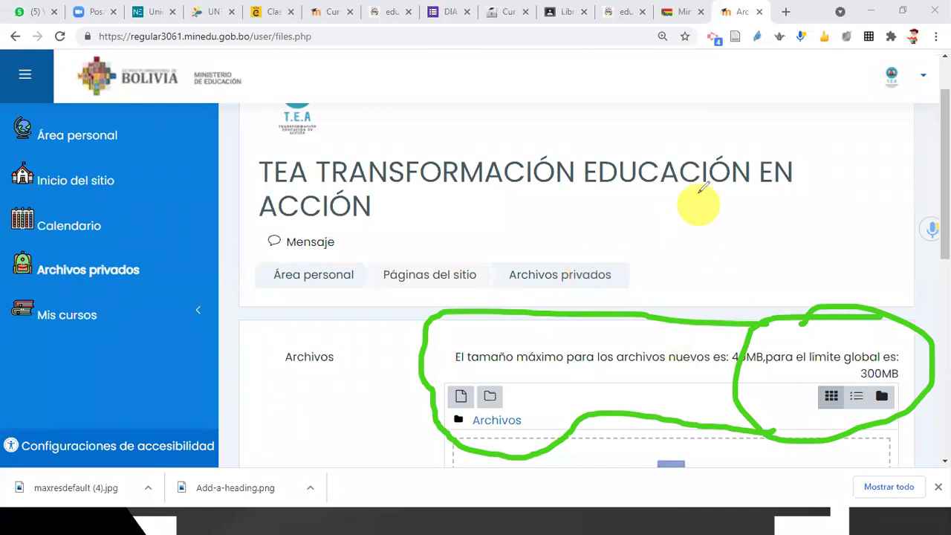
{"action": "key", "text": "Escape"}
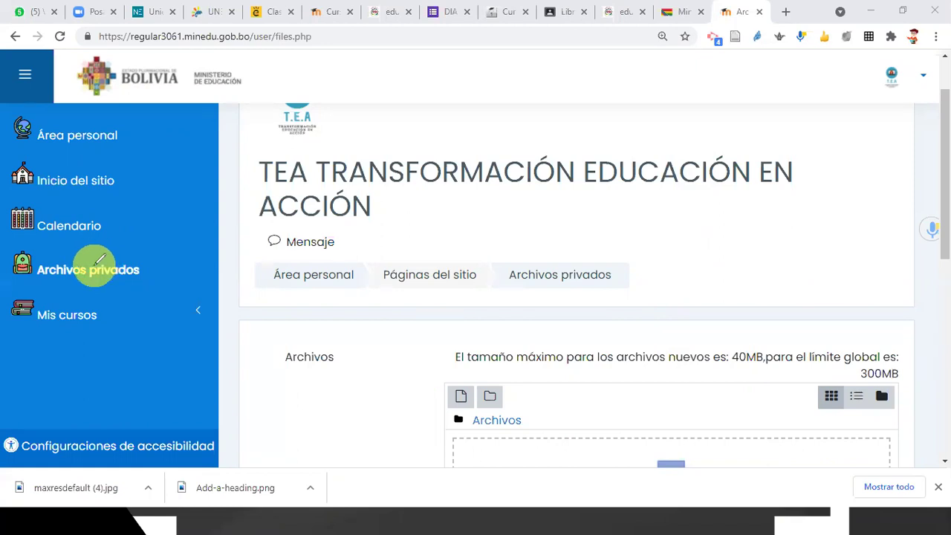
{"action": "mouse_move", "coordinate": [58, 253]}
{"action": "left_mouse_down"}
{"action": "mouse_move", "coordinate": [159, 248]}
{"action": "mouse_move", "coordinate": [131, 278]}
{"action": "mouse_move", "coordinate": [17, 285]}
{"action": "mouse_move", "coordinate": [11, 263]}
{"action": "mouse_move", "coordinate": [55, 238]}
{"action": "left_mouse_up"}
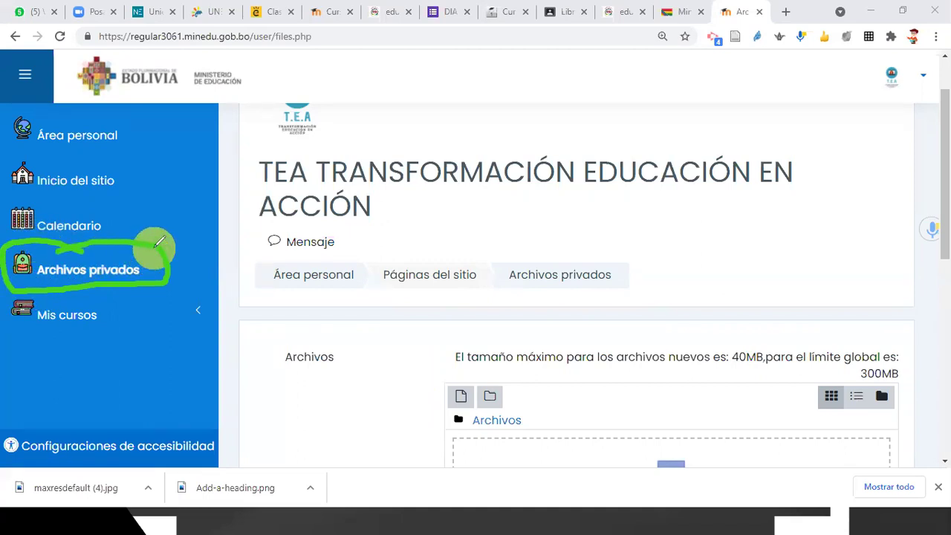
{"action": "mouse_move", "coordinate": [840, 337]}
{"action": "left_mouse_down"}
{"action": "mouse_move", "coordinate": [925, 405]}
{"action": "mouse_move", "coordinate": [796, 357]}
{"action": "mouse_move", "coordinate": [773, 327]}
{"action": "left_mouse_up"}
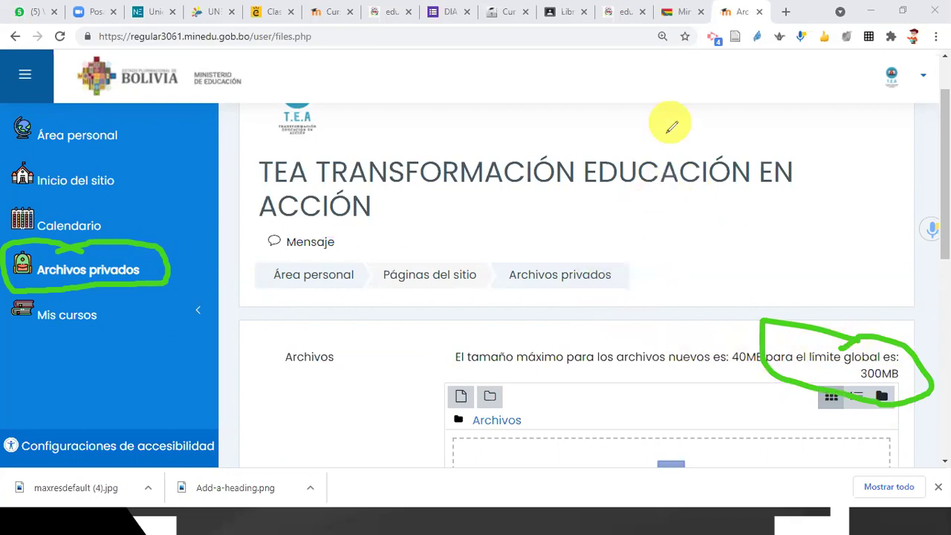
{"action": "key", "text": "Escape"}
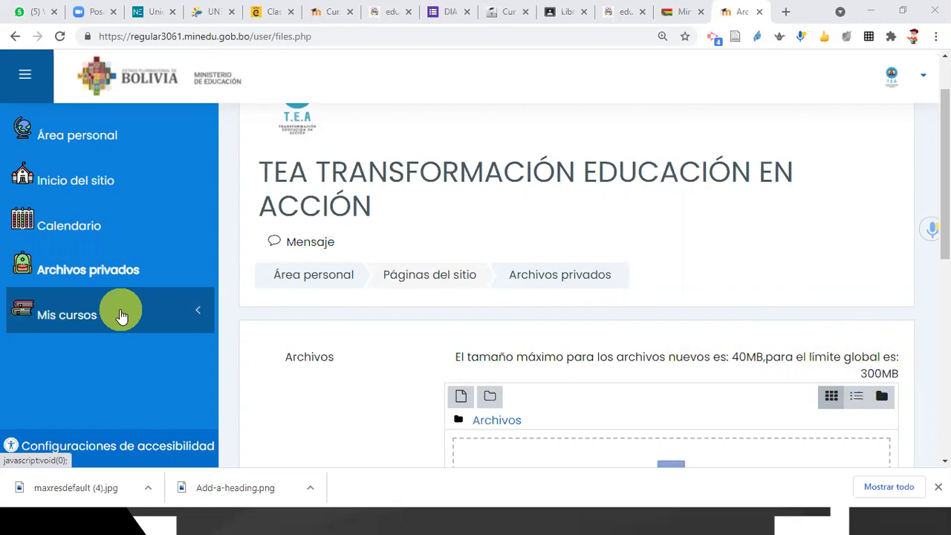
Step: Expand Mis cursos in the sidebar and scroll through the enrolled courses
{"action": "left_click", "coordinate": [122, 315]}
{"action": "scroll", "coordinate": [166, 318], "scroll_direction": "down", "scroll_amount": 3}
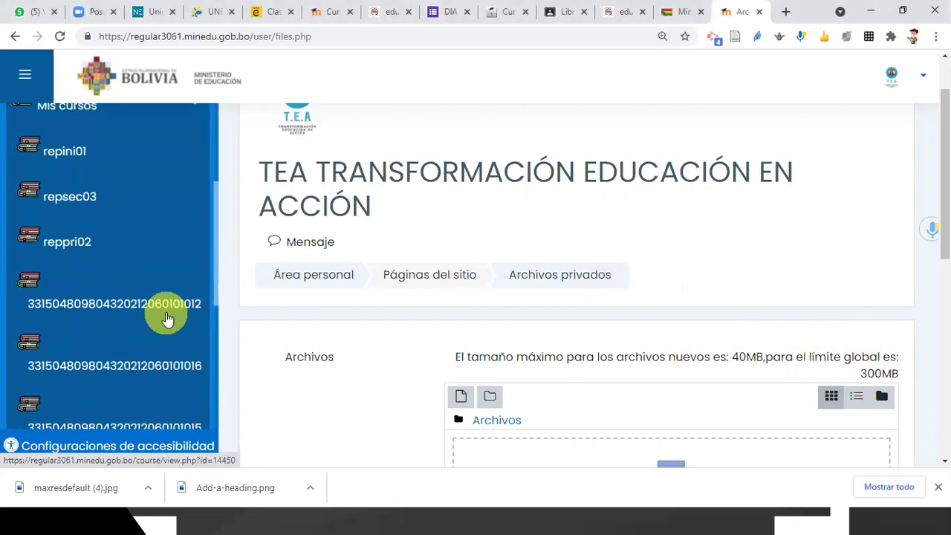
{"action": "scroll", "coordinate": [166, 315], "scroll_direction": "up", "scroll_amount": 2}
{"action": "scroll", "coordinate": [126, 209], "scroll_direction": "down", "scroll_amount": 2}
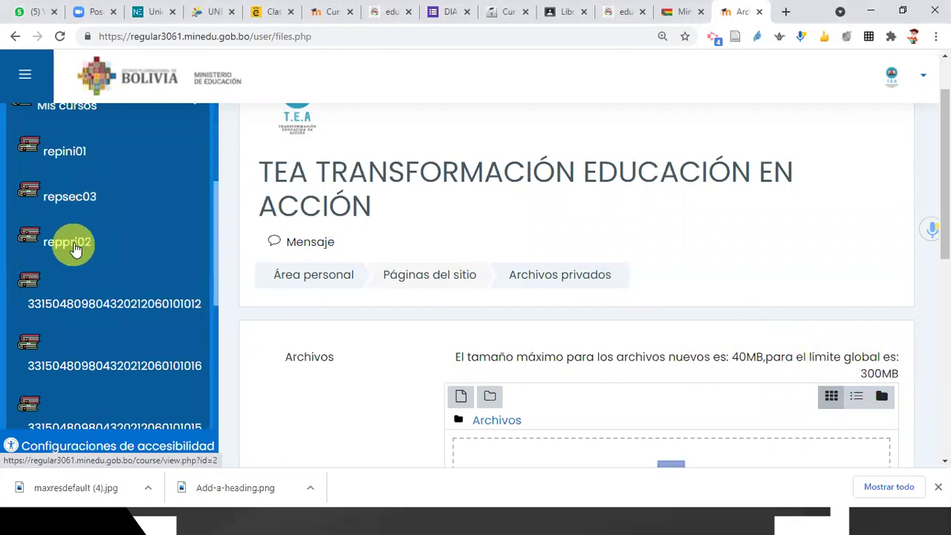
{"action": "scroll", "coordinate": [78, 249], "scroll_direction": "down", "scroll_amount": 2}
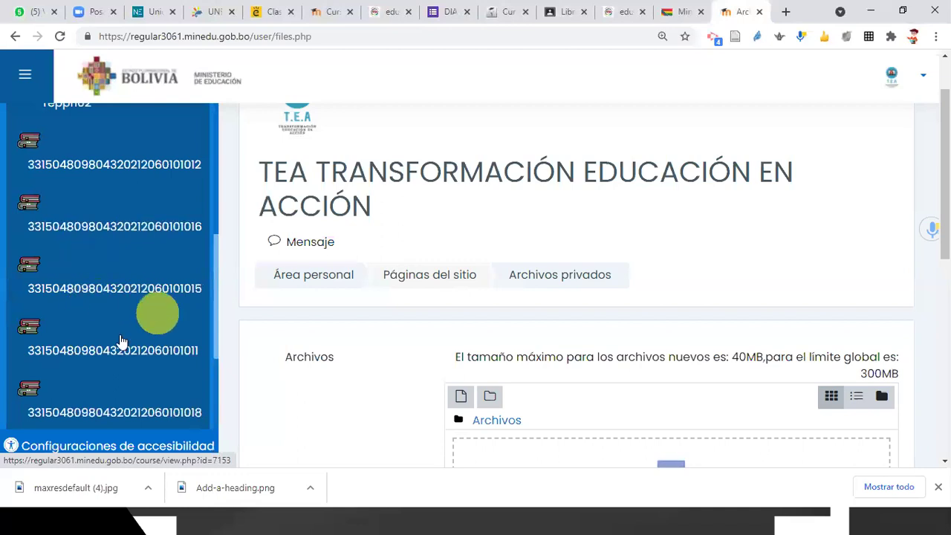
{"action": "scroll", "coordinate": [143, 364], "scroll_direction": "down", "scroll_amount": 3}
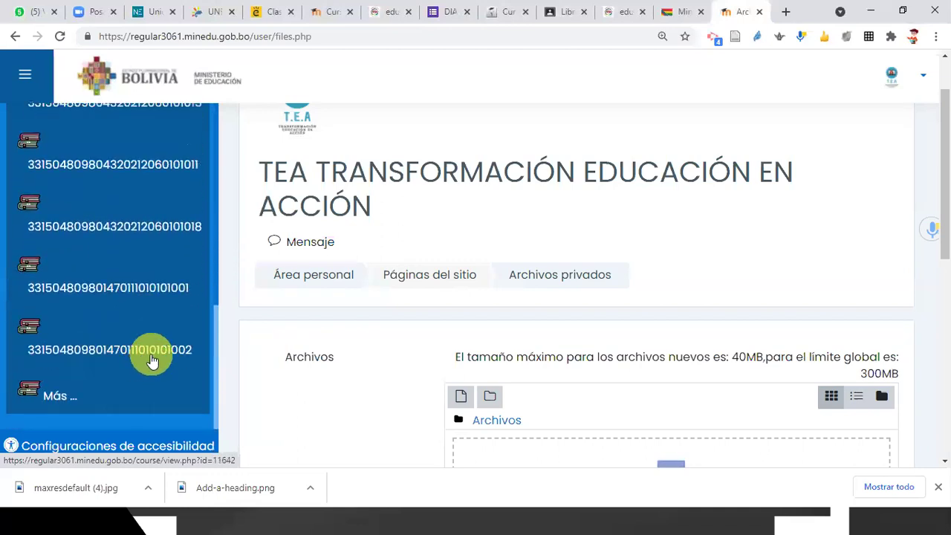
{"action": "scroll", "coordinate": [149, 353], "scroll_direction": "down", "scroll_amount": 2}
{"action": "scroll", "coordinate": [152, 347], "scroll_direction": "up", "scroll_amount": 4}
{"action": "scroll", "coordinate": [149, 342], "scroll_direction": "down", "scroll_amount": 3}
{"action": "scroll", "coordinate": [136, 321], "scroll_direction": "up", "scroll_amount": 1}
{"action": "scroll", "coordinate": [136, 322], "scroll_direction": "up", "scroll_amount": 4}
{"action": "scroll", "coordinate": [136, 322], "scroll_direction": "down", "scroll_amount": 3}
{"action": "scroll", "coordinate": [134, 322], "scroll_direction": "up", "scroll_amount": 5}
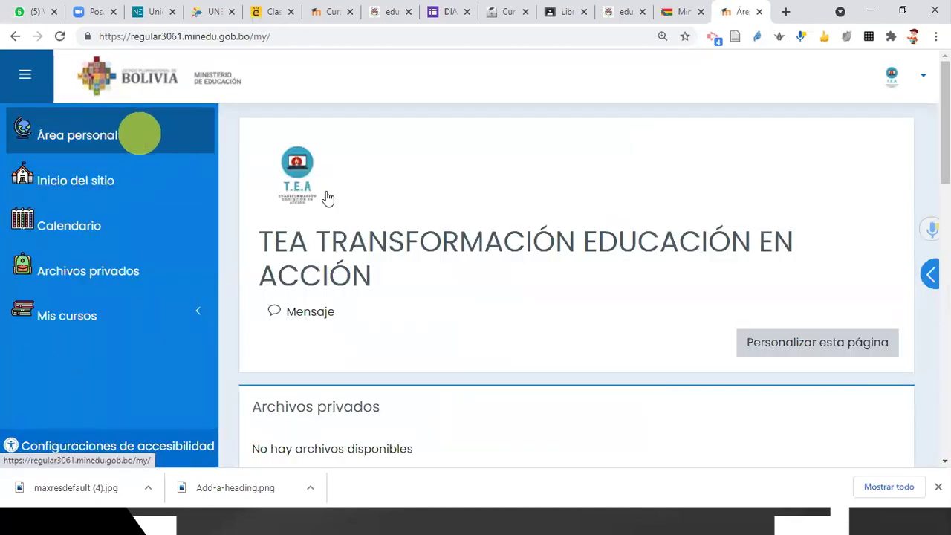
Step: Highlight the TEA TRANSFORMACIÓN EDUCACIÓN EN ACCIÓN title and the recently accessed courses heading, then scroll to the course overview
{"action": "triple_click", "coordinate": [404, 252]}
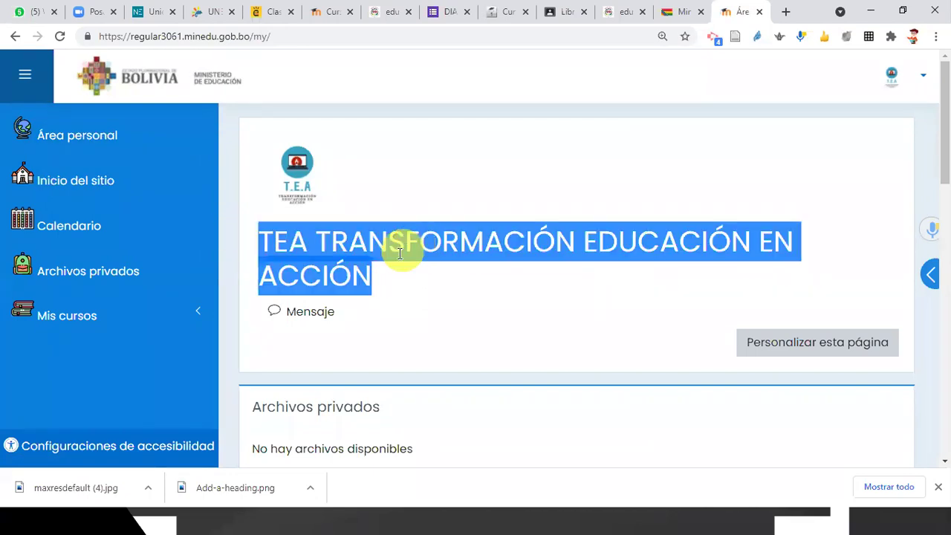
{"action": "left_click", "coordinate": [432, 291]}
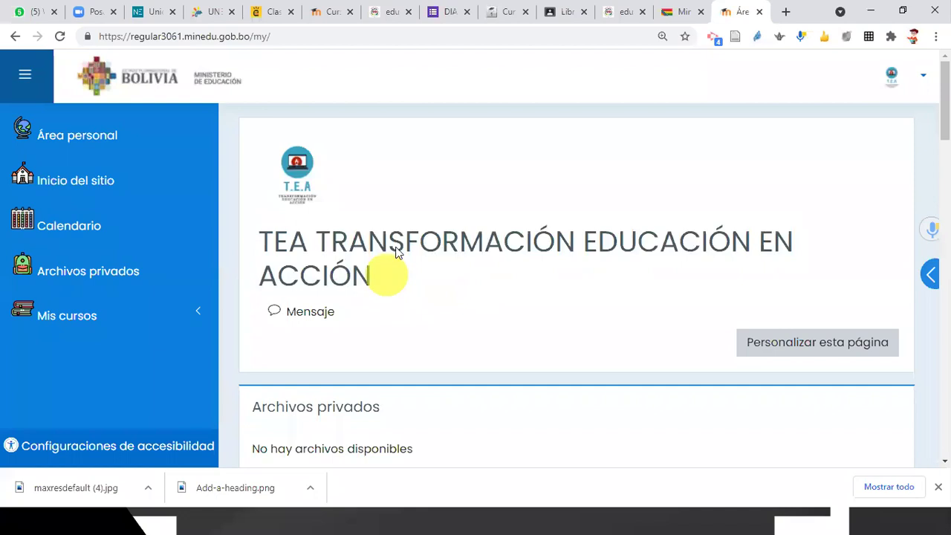
{"action": "left_click_drag", "start_coordinate": [938, 92], "coordinate": [940, 169]}
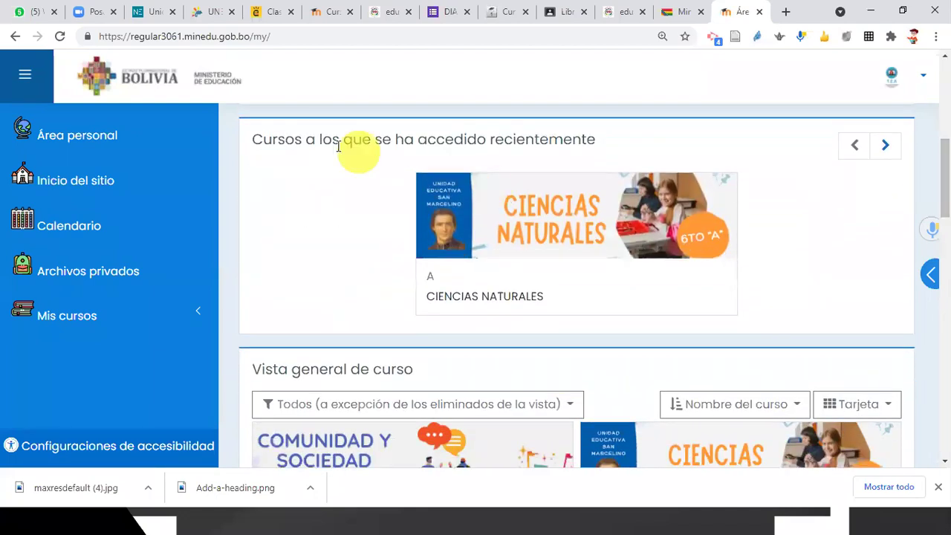
{"action": "left_click_drag", "start_coordinate": [250, 138], "coordinate": [603, 165]}
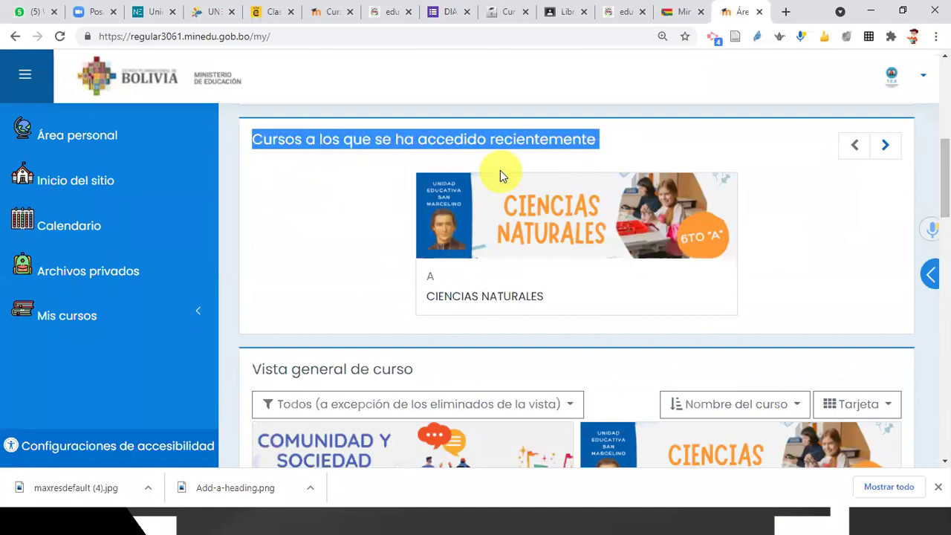
{"action": "left_click", "coordinate": [634, 143]}
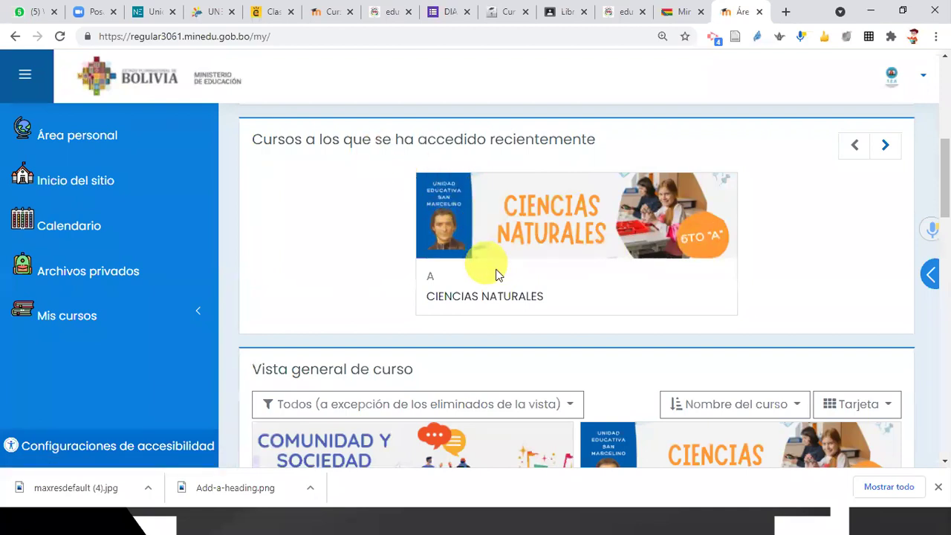
{"action": "scroll", "coordinate": [498, 275], "scroll_direction": "down", "scroll_amount": 4}
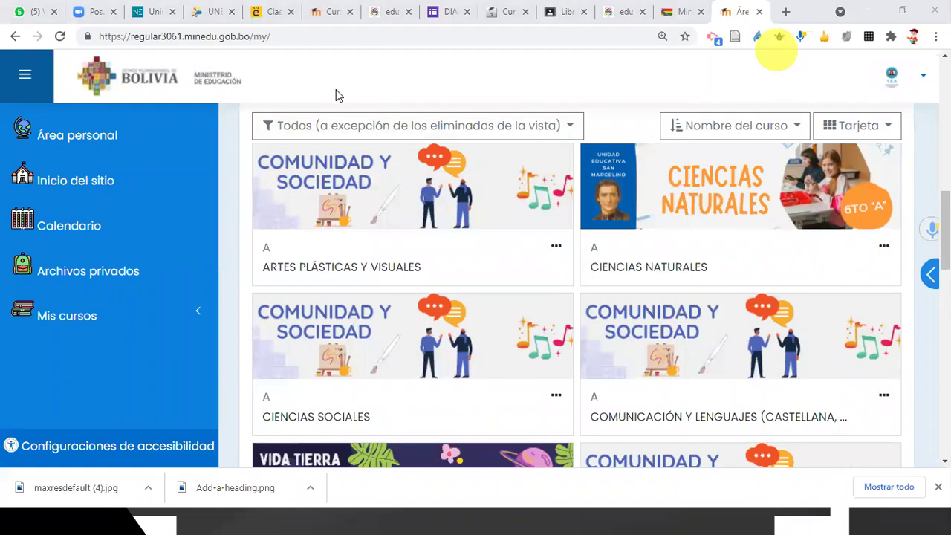
{"action": "mouse_move", "coordinate": [251, 142]}
{"action": "left_mouse_down"}
{"action": "mouse_move", "coordinate": [276, 212]}
{"action": "mouse_move", "coordinate": [417, 276]}
{"action": "mouse_move", "coordinate": [571, 283]}
{"action": "left_mouse_up"}
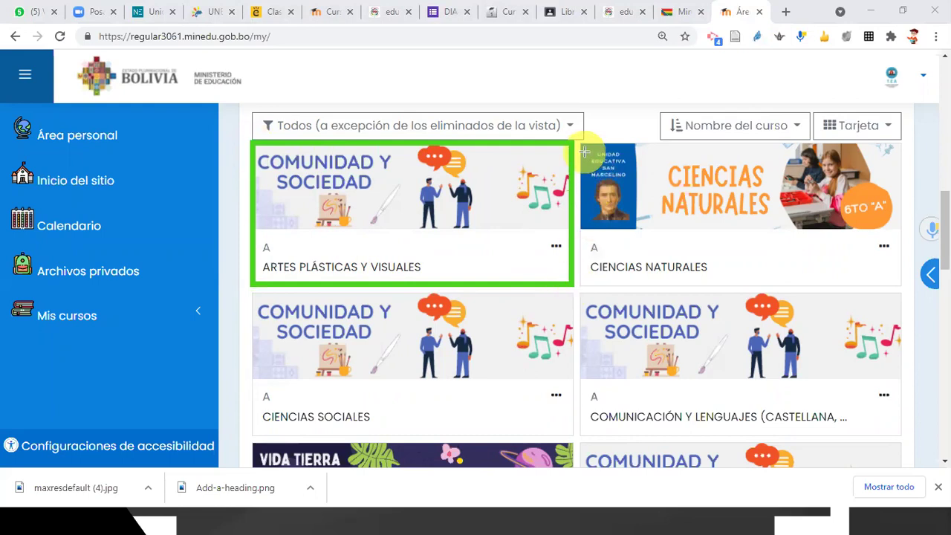
{"action": "mouse_move", "coordinate": [578, 143]}
{"action": "left_mouse_down"}
{"action": "mouse_move", "coordinate": [675, 266]}
{"action": "mouse_move", "coordinate": [934, 282]}
{"action": "mouse_move", "coordinate": [908, 273]}
{"action": "left_mouse_up"}
{"action": "mouse_move", "coordinate": [258, 299]}
{"action": "left_mouse_down"}
{"action": "mouse_move", "coordinate": [304, 385]}
{"action": "mouse_move", "coordinate": [414, 430]}
{"action": "mouse_move", "coordinate": [563, 416]}
{"action": "mouse_move", "coordinate": [569, 427]}
{"action": "left_mouse_up"}
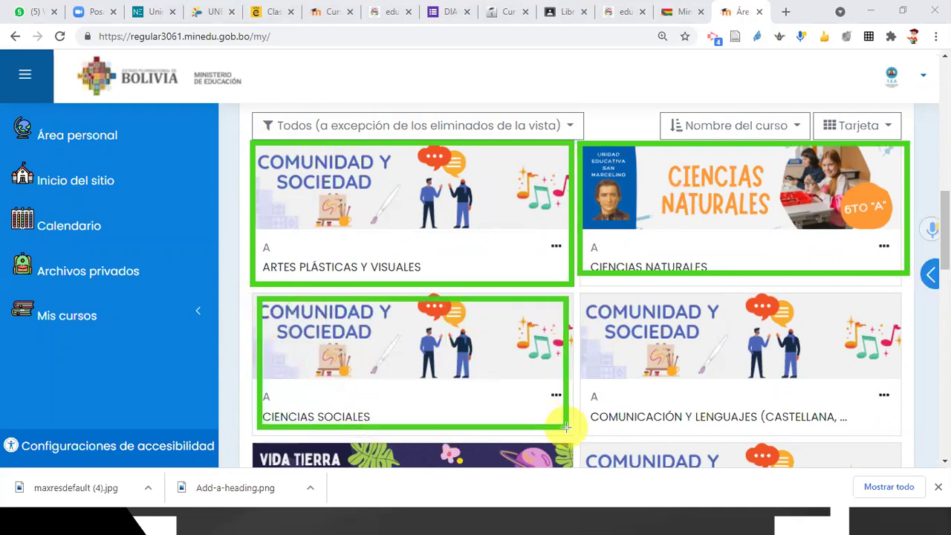
{"action": "mouse_move", "coordinate": [580, 306]}
{"action": "left_mouse_down"}
{"action": "mouse_move", "coordinate": [712, 449]}
{"action": "mouse_move", "coordinate": [903, 435]}
{"action": "left_mouse_up"}
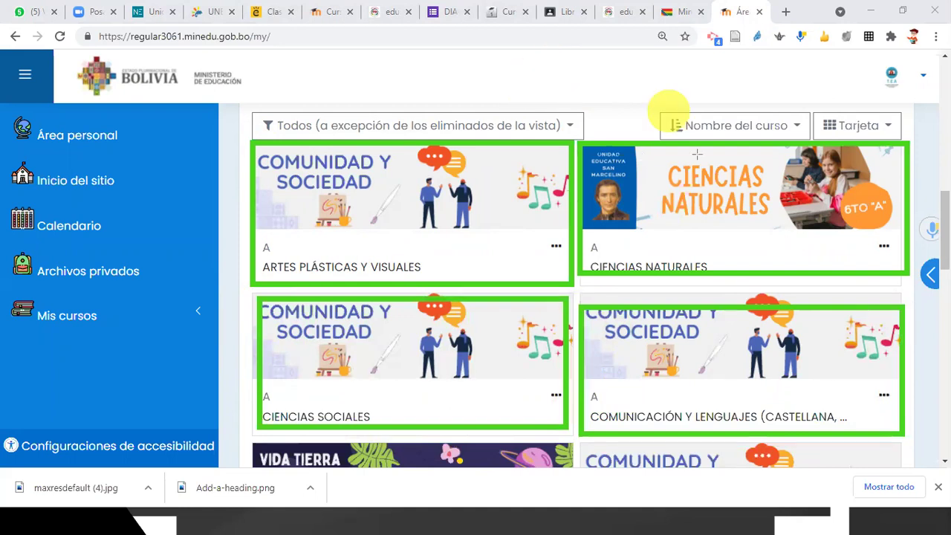
{"action": "key", "text": "e"}
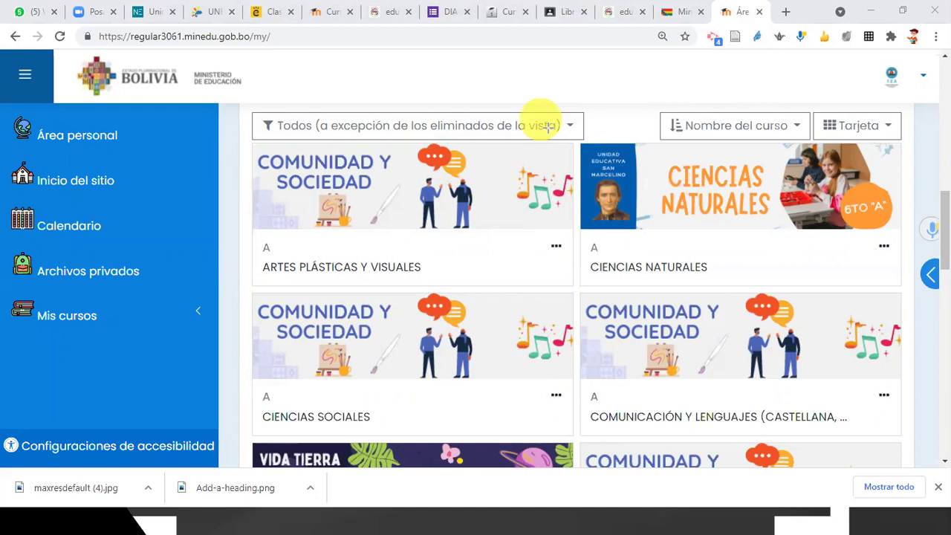
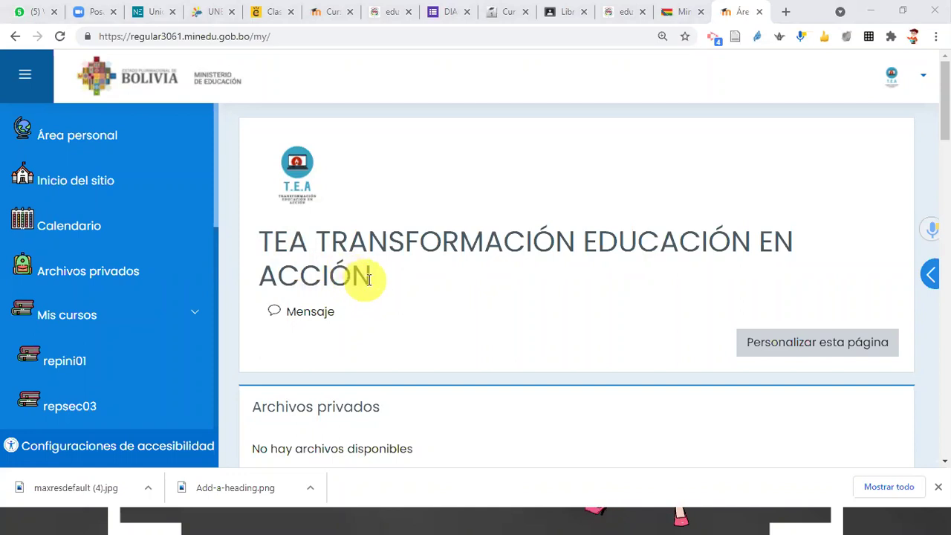
Step: Open the account menu in the top right and go to the user's profile page
{"action": "left_click", "coordinate": [350, 201]}
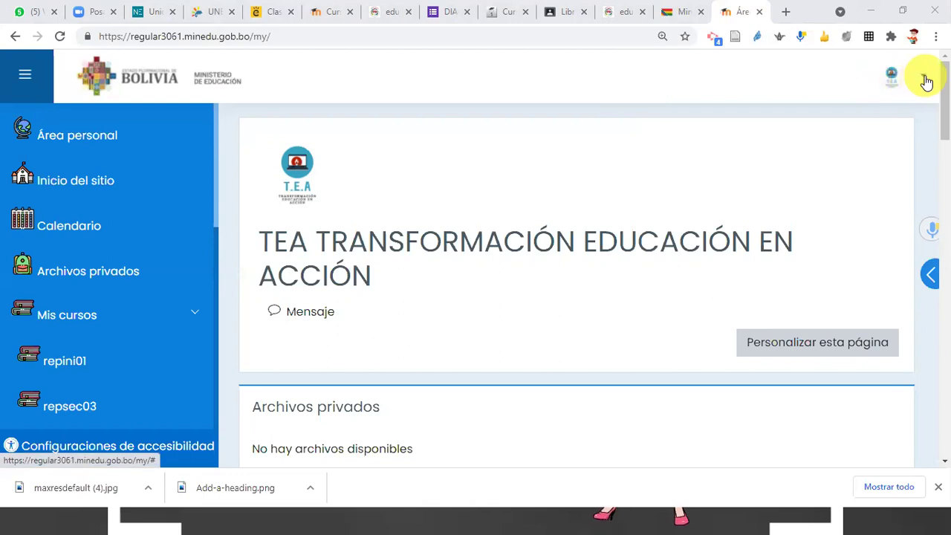
{"action": "left_click", "coordinate": [926, 80]}
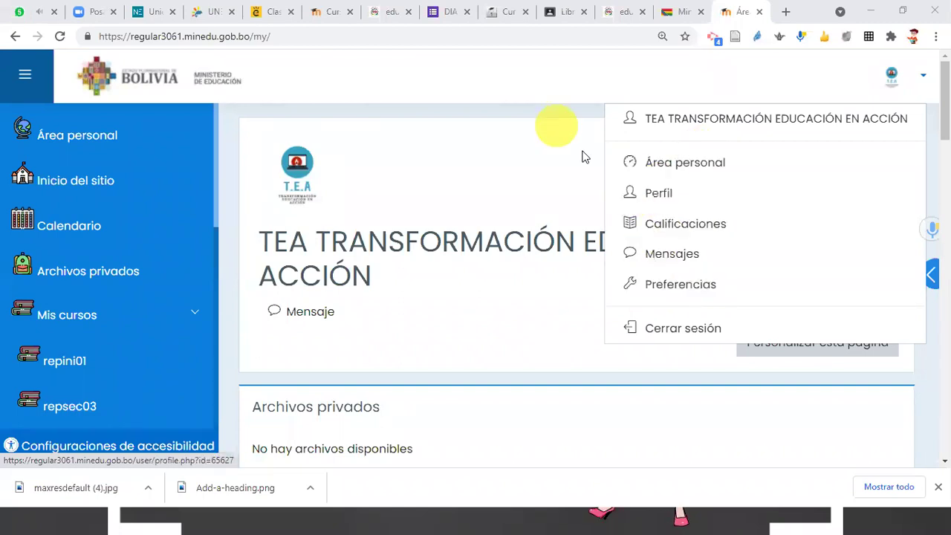
{"action": "left_click", "coordinate": [654, 193]}
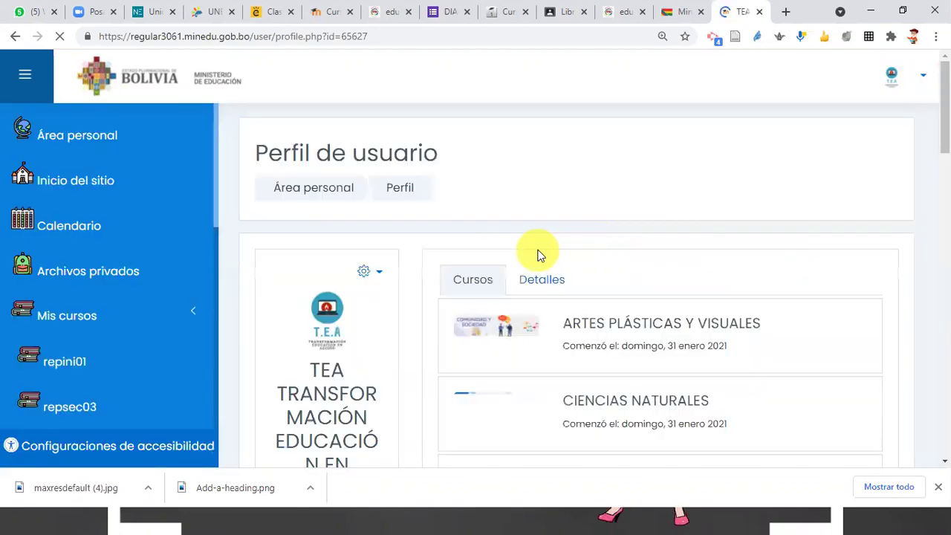
Step: Scroll the profile page while selecting, then deselecting, the account name on the profile card
{"action": "scroll", "coordinate": [497, 235], "scroll_direction": "down", "scroll_amount": 1}
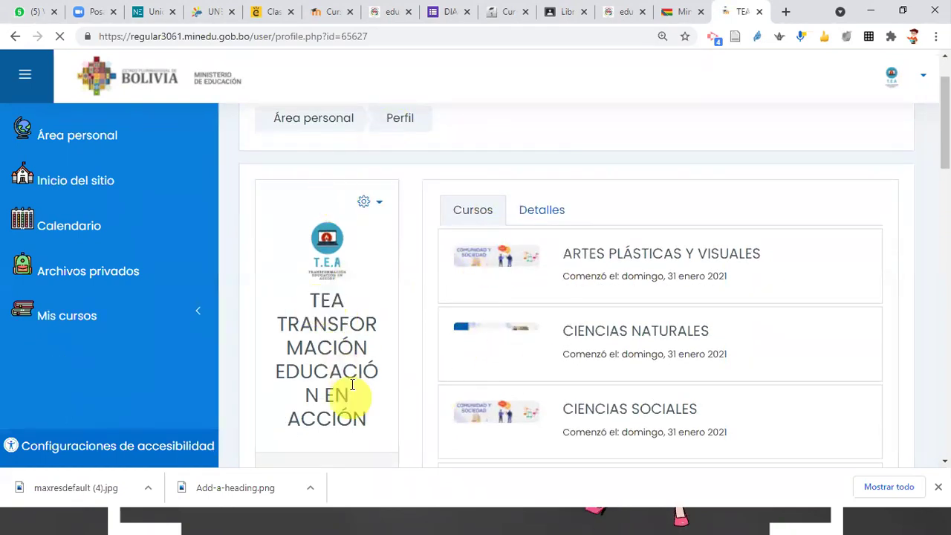
{"action": "scroll", "coordinate": [510, 277], "scroll_direction": "down", "scroll_amount": 1}
{"action": "left_click_drag", "start_coordinate": [516, 304], "coordinate": [680, 308]}
{"action": "scroll", "coordinate": [680, 307], "scroll_direction": "down", "scroll_amount": 2}
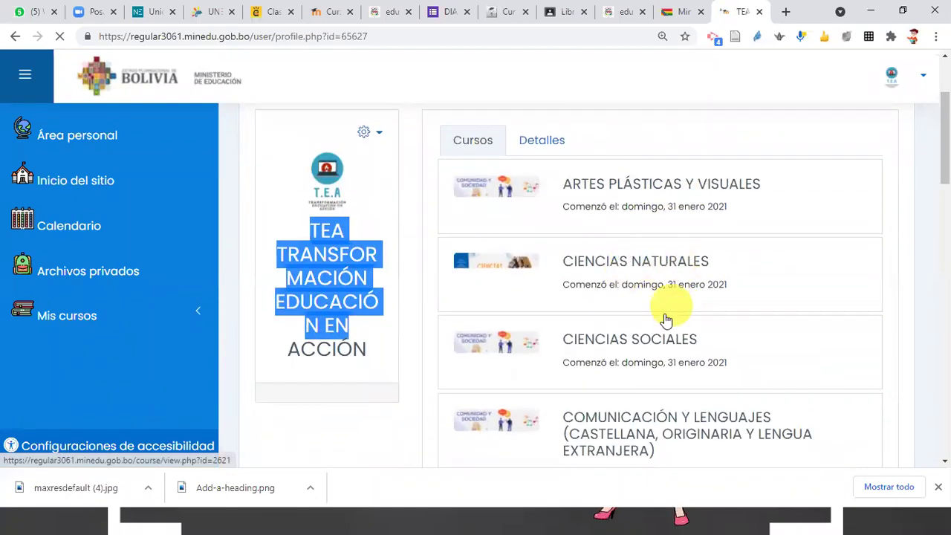
{"action": "scroll", "coordinate": [677, 320], "scroll_direction": "down", "scroll_amount": 9}
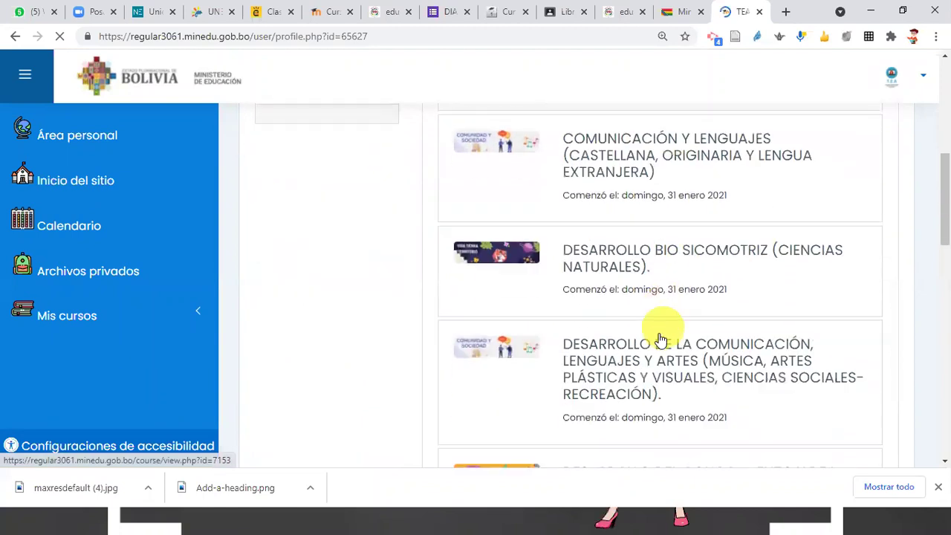
{"action": "scroll", "coordinate": [638, 355], "scroll_direction": "down", "scroll_amount": 3}
{"action": "scroll", "coordinate": [637, 355], "scroll_direction": "up", "scroll_amount": 8}
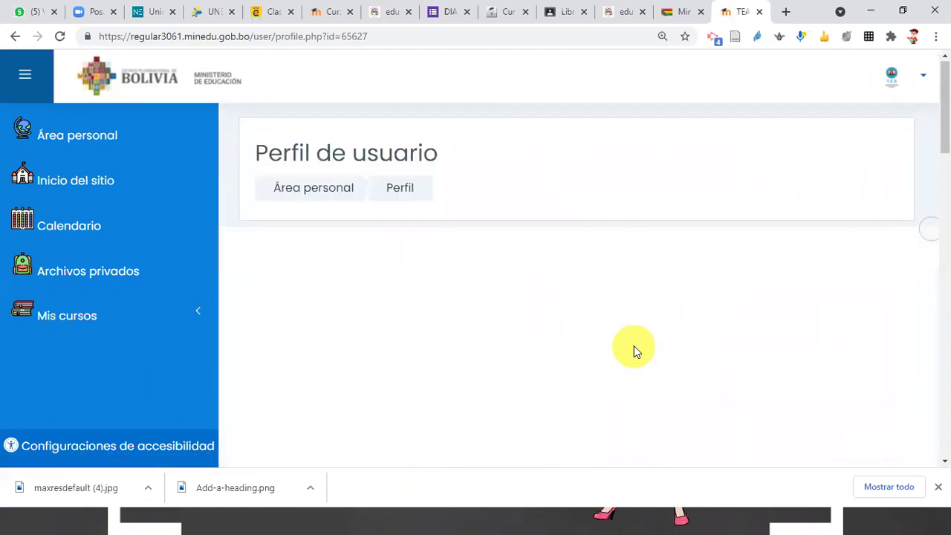
{"action": "scroll", "coordinate": [634, 349], "scroll_direction": "down", "scroll_amount": 1}
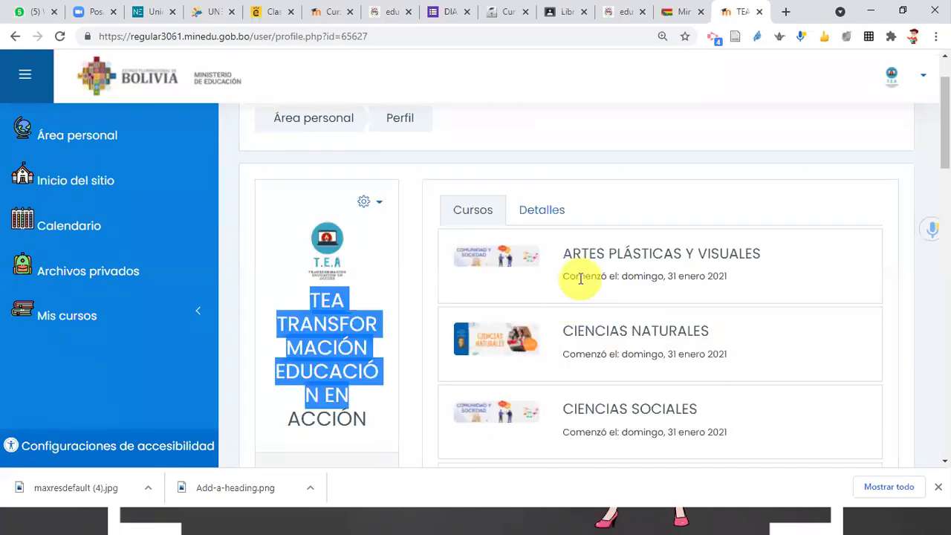
{"action": "left_click", "coordinate": [397, 286]}
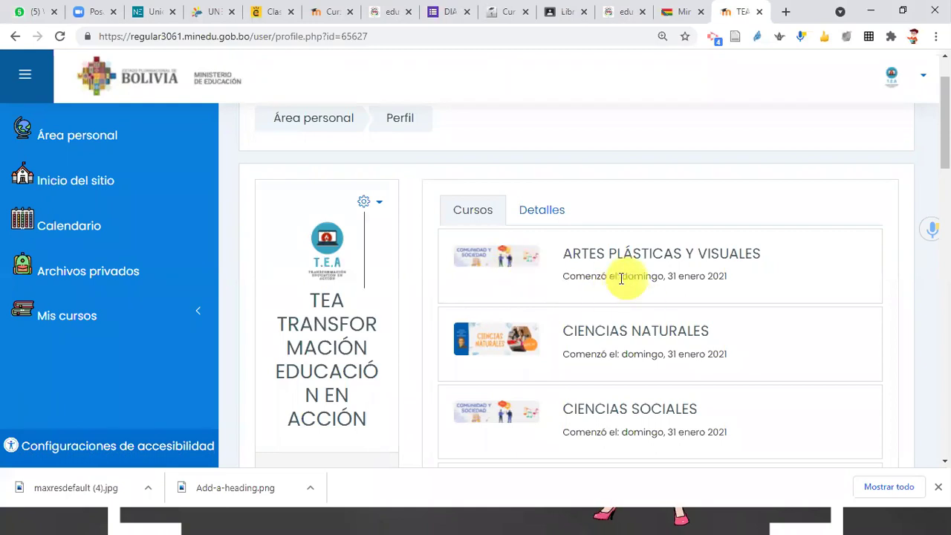
Step: Scroll through the enrolled courses down to CIENCIAS SOCIALES and COMUNICACIÓN Y LENGUAJES
{"action": "scroll", "coordinate": [654, 305], "scroll_direction": "down", "scroll_amount": 4}
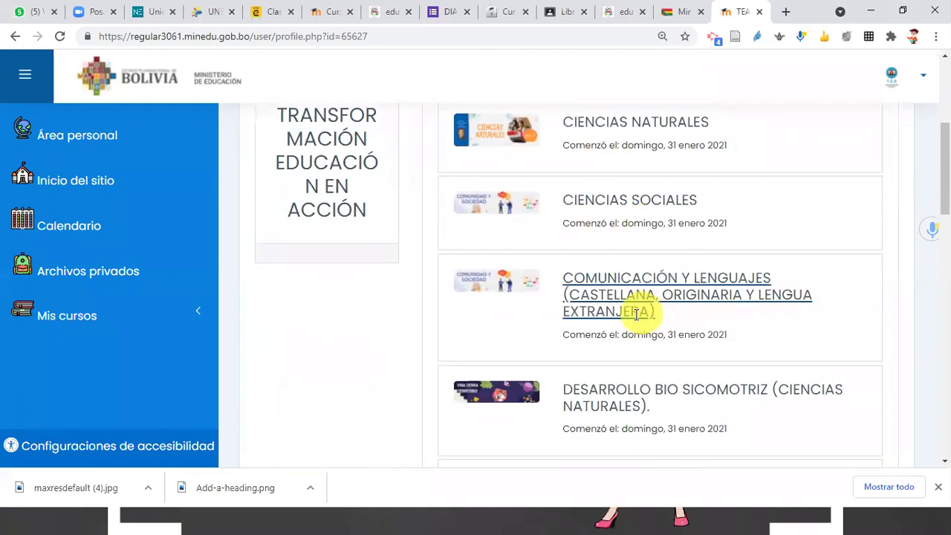
{"action": "scroll", "coordinate": [573, 331], "scroll_direction": "down", "scroll_amount": 2}
{"action": "scroll", "coordinate": [548, 323], "scroll_direction": "up", "scroll_amount": 7}
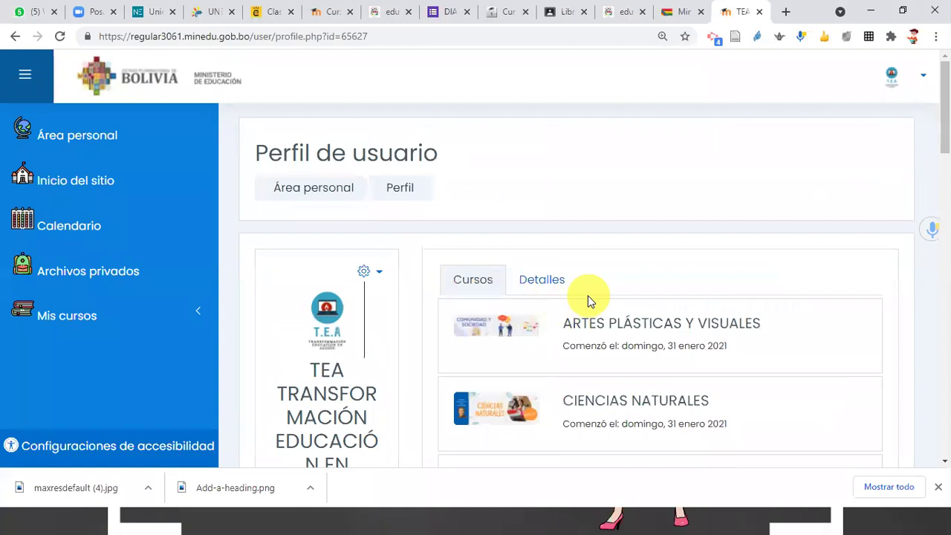
{"action": "scroll", "coordinate": [590, 300], "scroll_direction": "down", "scroll_amount": 2}
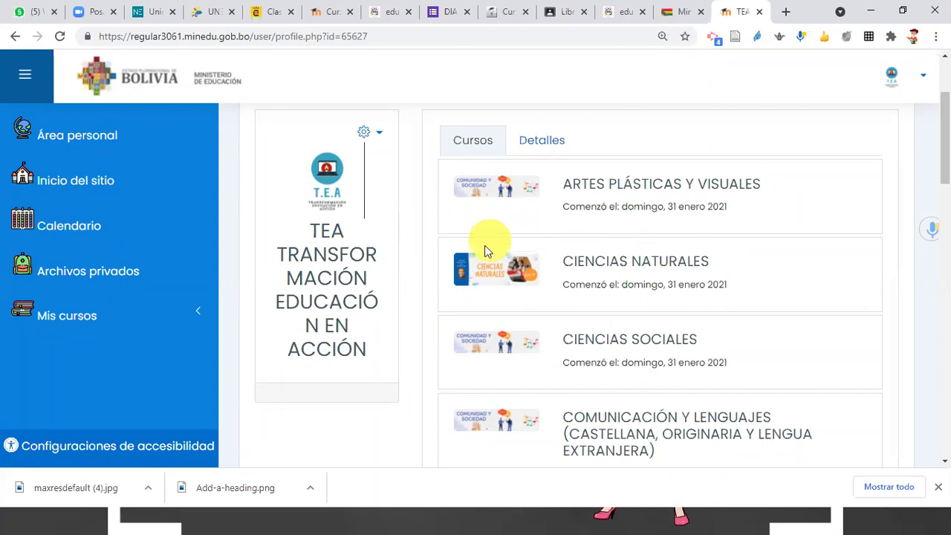
{"action": "scroll", "coordinate": [452, 250], "scroll_direction": "up", "scroll_amount": 2}
{"action": "scroll", "coordinate": [452, 255], "scroll_direction": "down", "scroll_amount": 2}
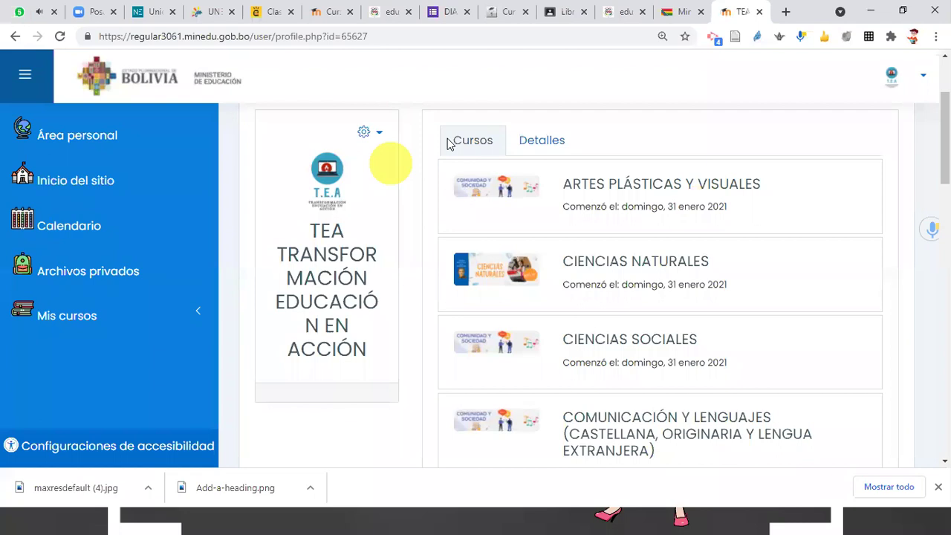
{"action": "mouse_move", "coordinate": [334, 112]}
{"action": "left_mouse_down"}
{"action": "mouse_move", "coordinate": [353, 132]}
{"action": "mouse_move", "coordinate": [389, 131]}
{"action": "mouse_move", "coordinate": [360, 132]}
{"action": "left_mouse_up"}
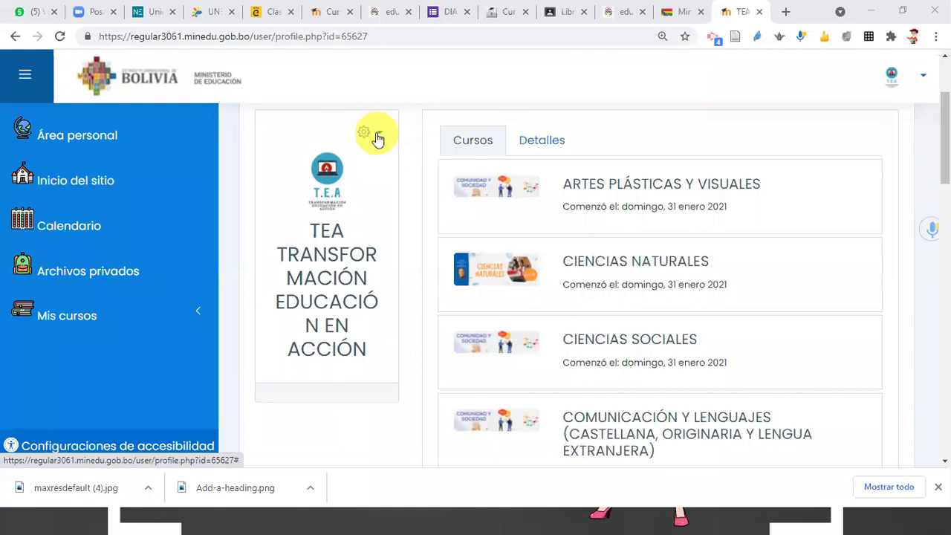
Step: Open Editar perfil from the profile card's gear menu
{"action": "left_click", "coordinate": [378, 136]}
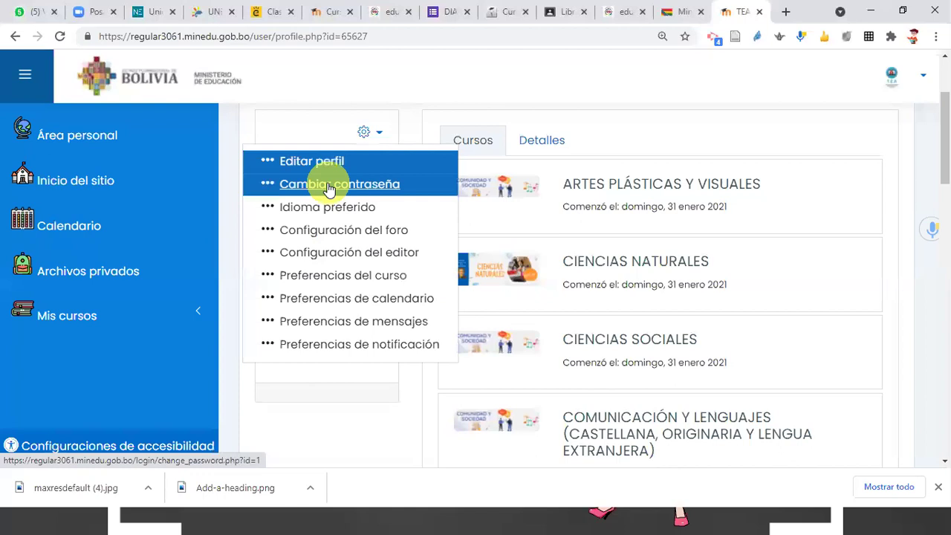
{"action": "left_click", "coordinate": [313, 163]}
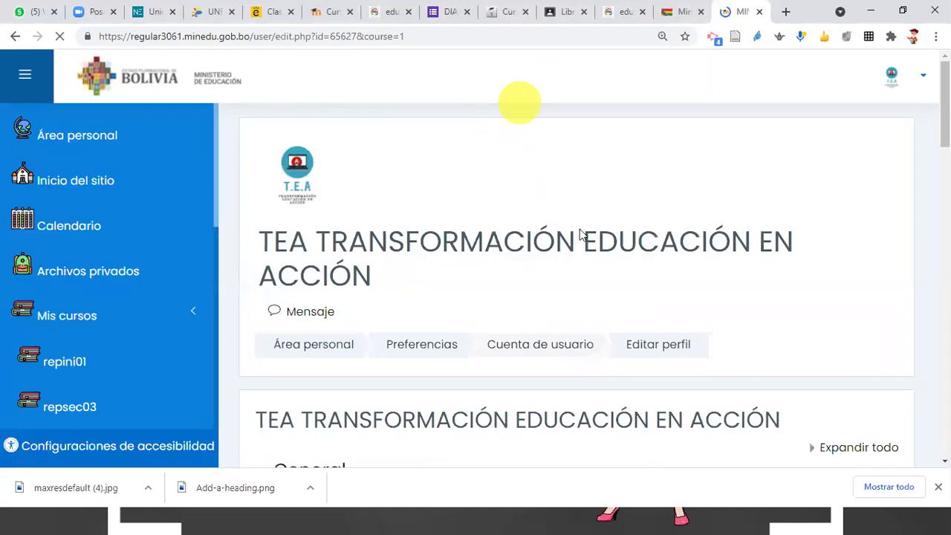
Step: Replace the old first name with a new one and clear the Apellido(s) field
{"action": "scroll", "coordinate": [486, 271], "scroll_direction": "down", "scroll_amount": 4}
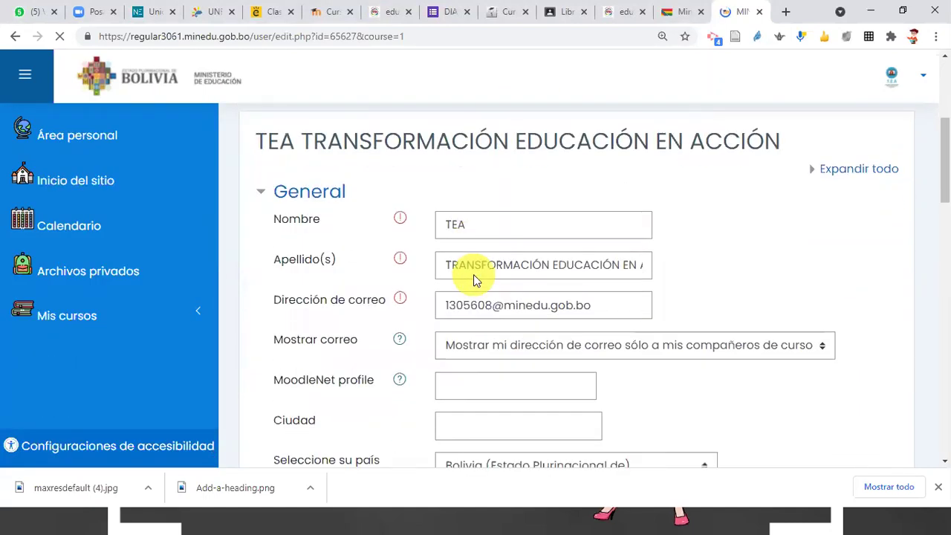
{"action": "scroll", "coordinate": [474, 275], "scroll_direction": "down", "scroll_amount": 1}
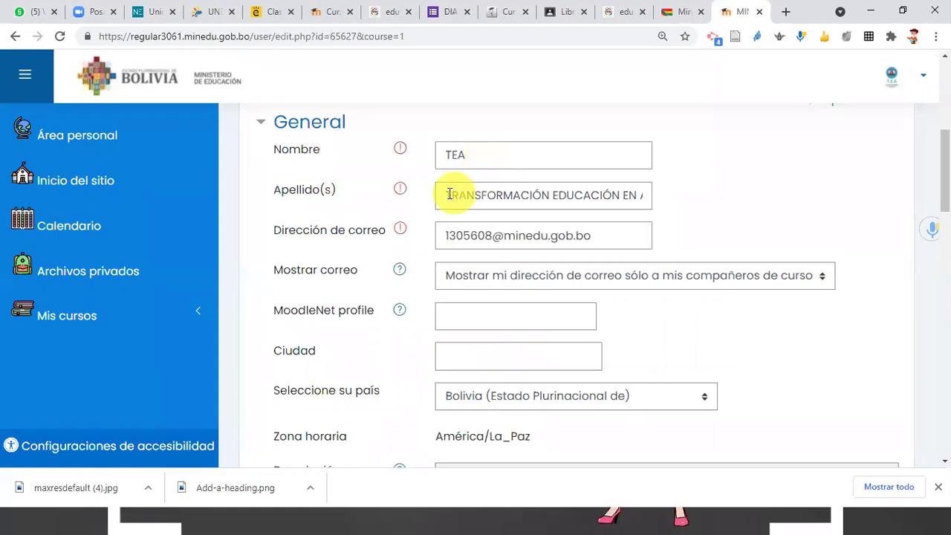
{"action": "left_click_drag", "start_coordinate": [452, 193], "coordinate": [667, 210]}
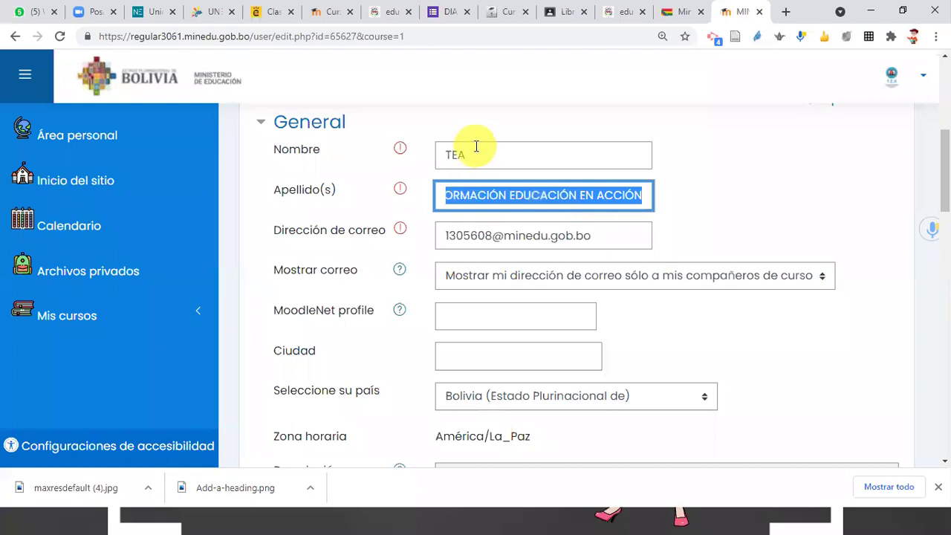
{"action": "left_click_drag", "start_coordinate": [476, 151], "coordinate": [408, 153]}
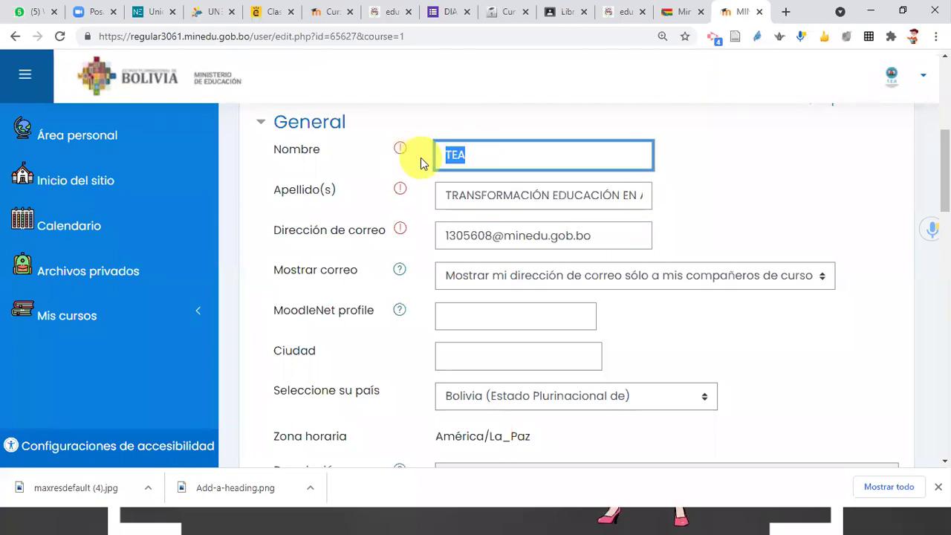
{"action": "key", "text": "BackSpace"}
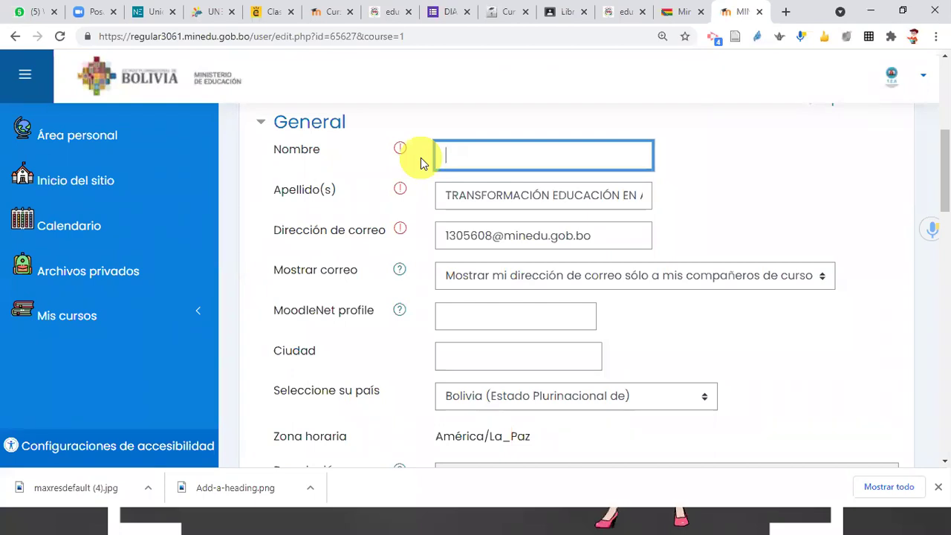
{"action": "type", "text": "MIGUEL ANGEL"}
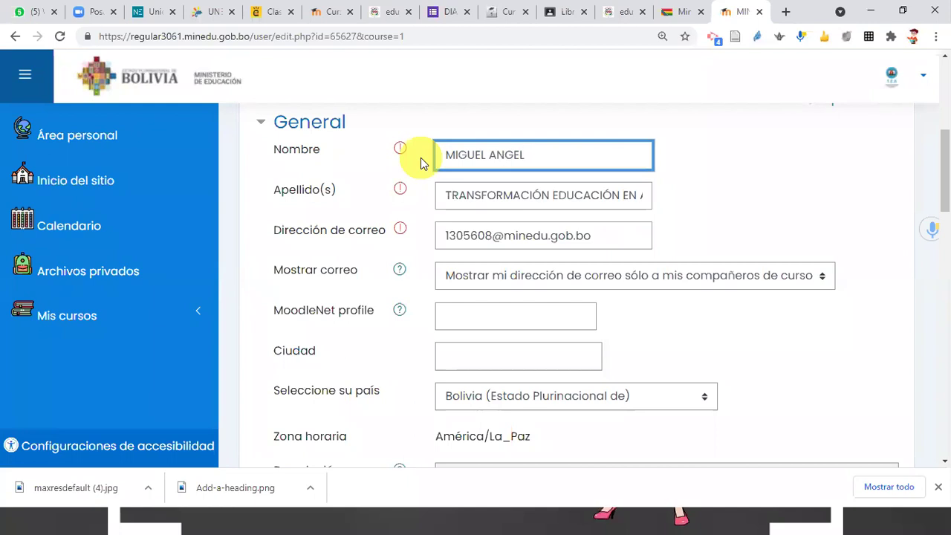
{"action": "left_click_drag", "start_coordinate": [446, 199], "coordinate": [686, 230]}
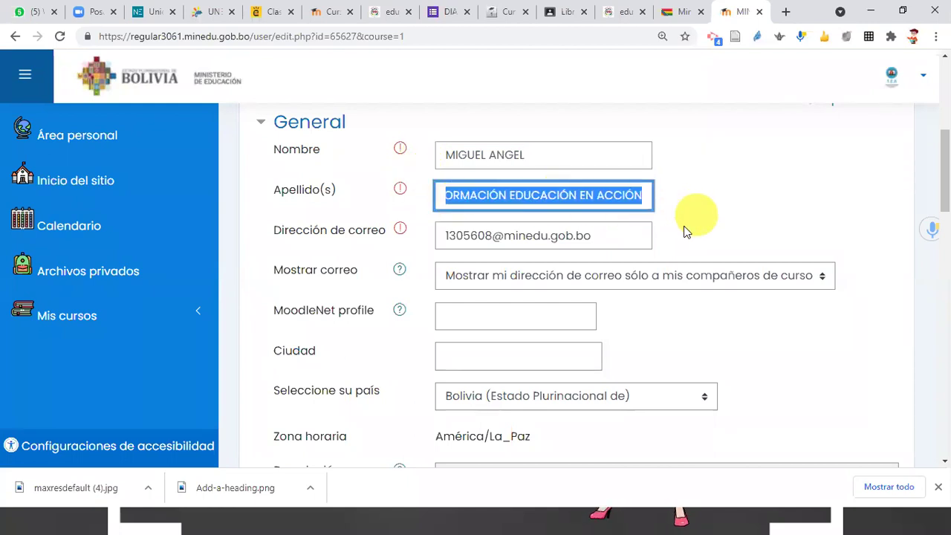
{"action": "key", "text": "BackSpace"}
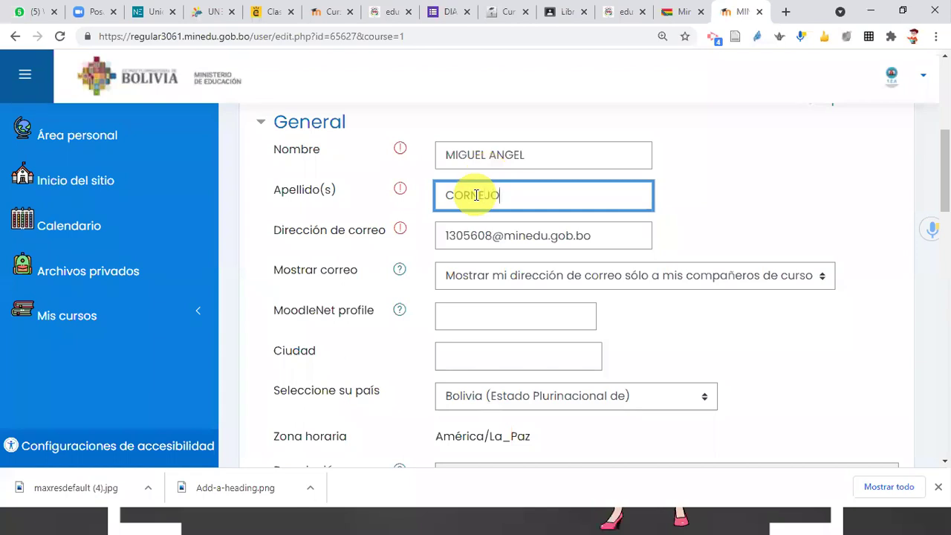
Step: Prefix the first name with a title, settling on 'PROF.' after trying LIC. and MSC
{"action": "left_click", "coordinate": [444, 154]}
{"action": "type", "text": "LIC."}
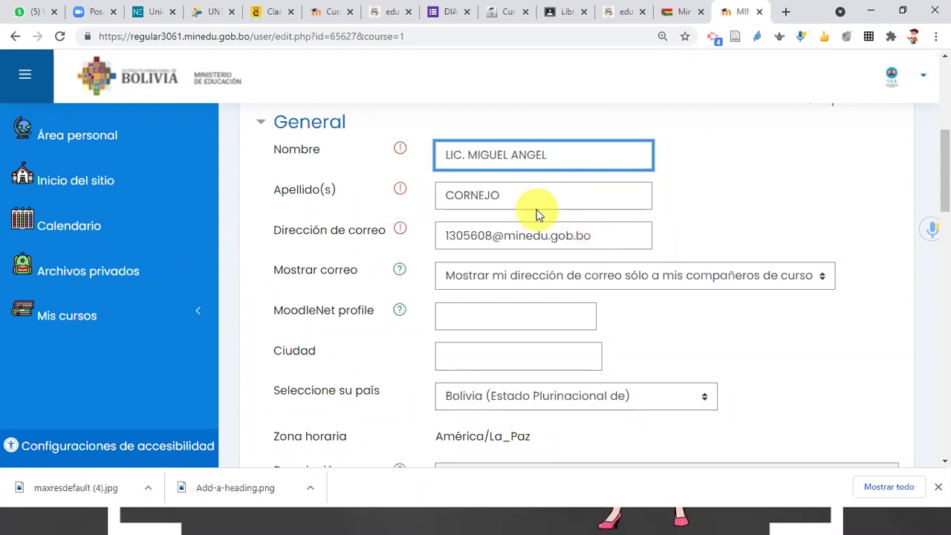
{"action": "double_click", "coordinate": [464, 154]}
{"action": "key", "text": "BackSpace"}
{"action": "type", "text": "MSC"}
{"action": "key", "text": "BackSpace"}
{"action": "key", "text": "BackSpace"}
{"action": "key", "text": "BackSpace"}
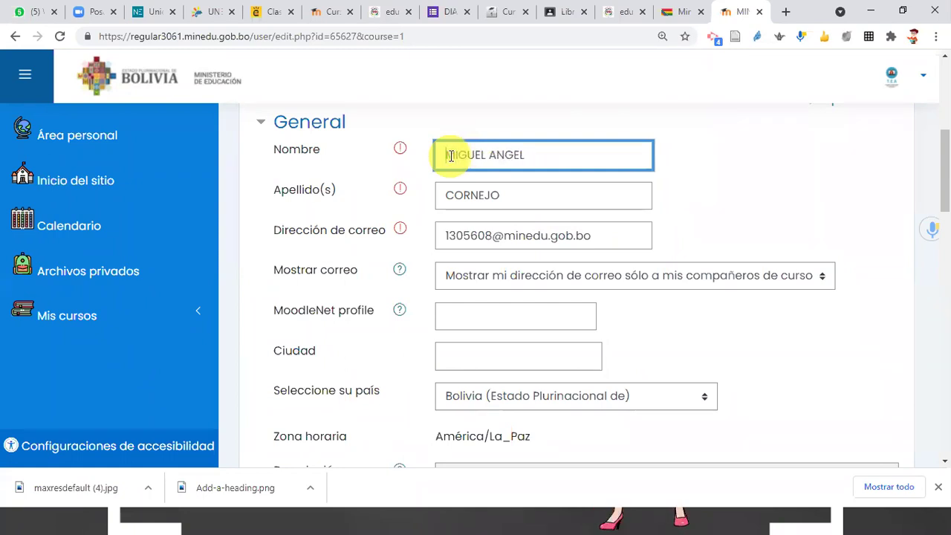
{"action": "type", "text": "PROF."}
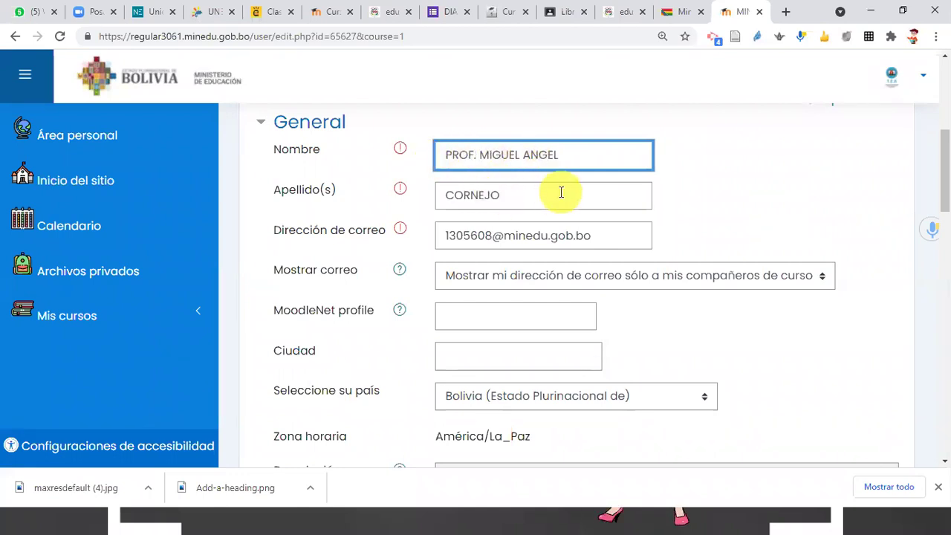
Step: Select the e-mail address, leave it unchanged, and scroll further down the General section
{"action": "left_click", "coordinate": [476, 236]}
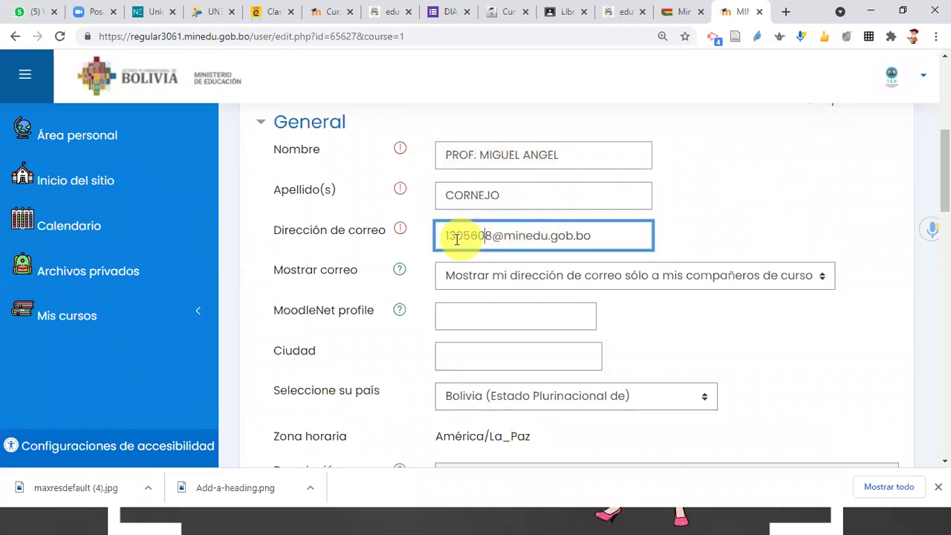
{"action": "left_click_drag", "start_coordinate": [598, 235], "coordinate": [437, 236]}
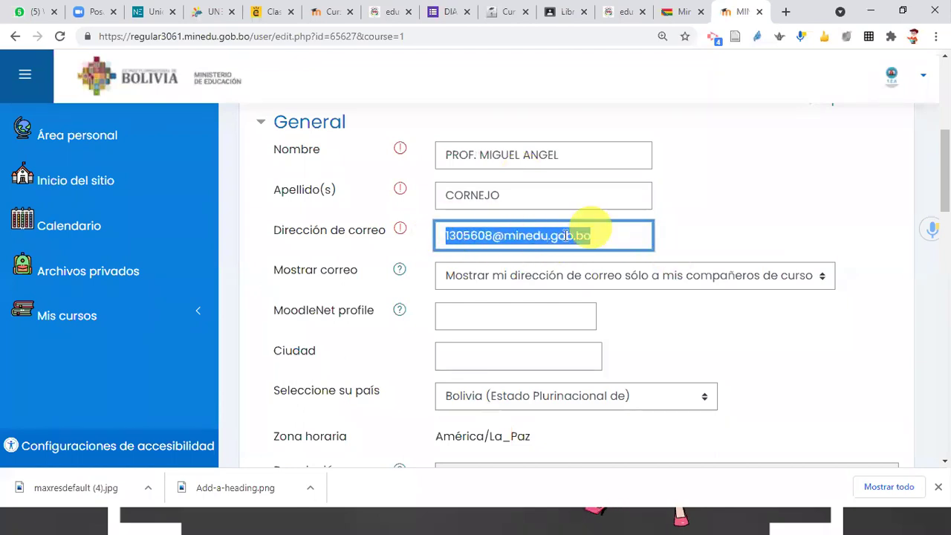
{"action": "left_click", "coordinate": [682, 237]}
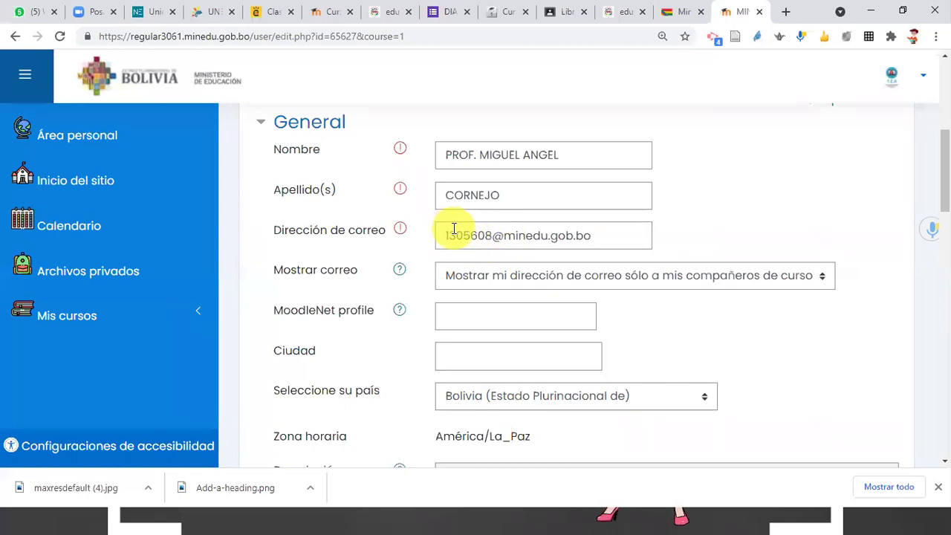
{"action": "scroll", "coordinate": [454, 229], "scroll_direction": "down", "scroll_amount": 1}
Step: Set the Ciudad field to Cochabamba using the autofill suggestion
{"action": "left_click", "coordinate": [440, 288]}
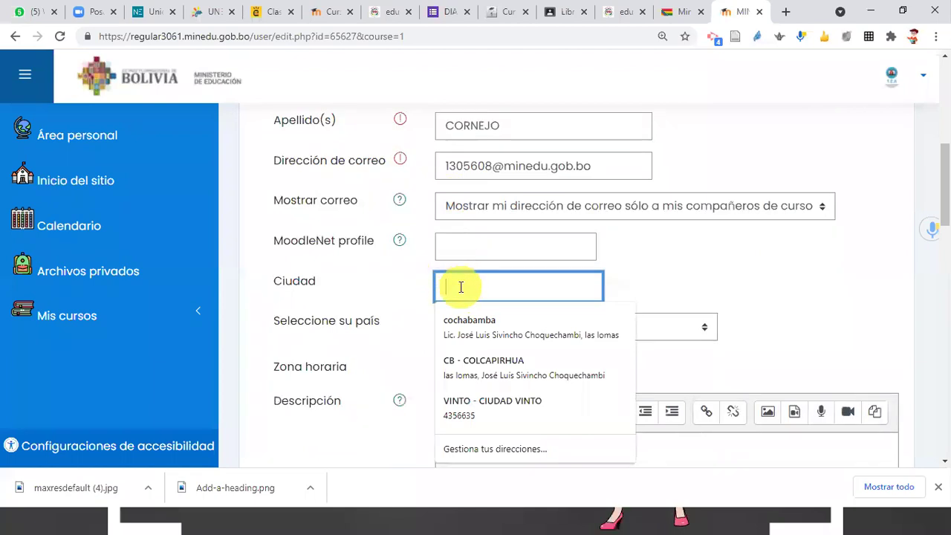
{"action": "left_click", "coordinate": [542, 282]}
{"action": "left_click", "coordinate": [474, 288]}
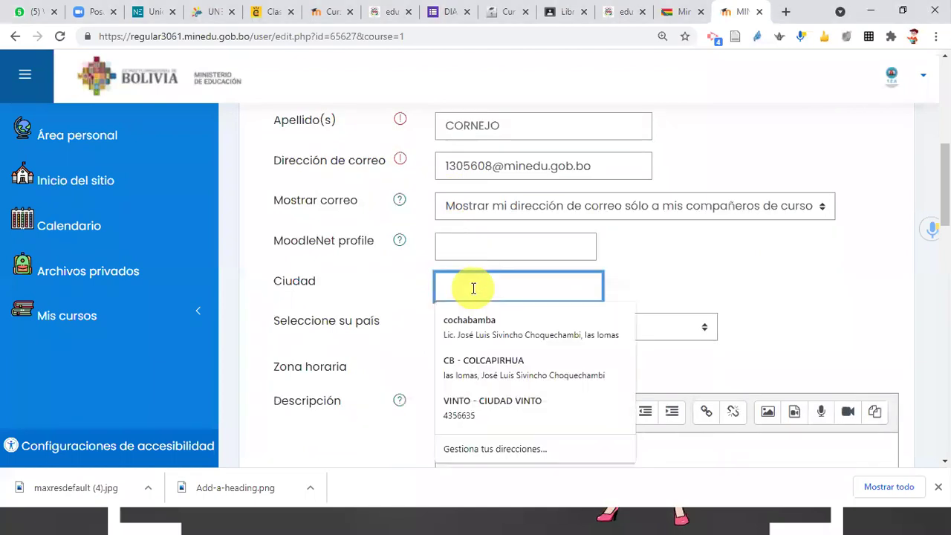
{"action": "type", "text": "Ci"}
{"action": "key", "text": "BackSpace"}
{"action": "key", "text": "BackSpace"}
{"action": "type", "text": "Cp"}
{"action": "type", "text": "ochabamba"}
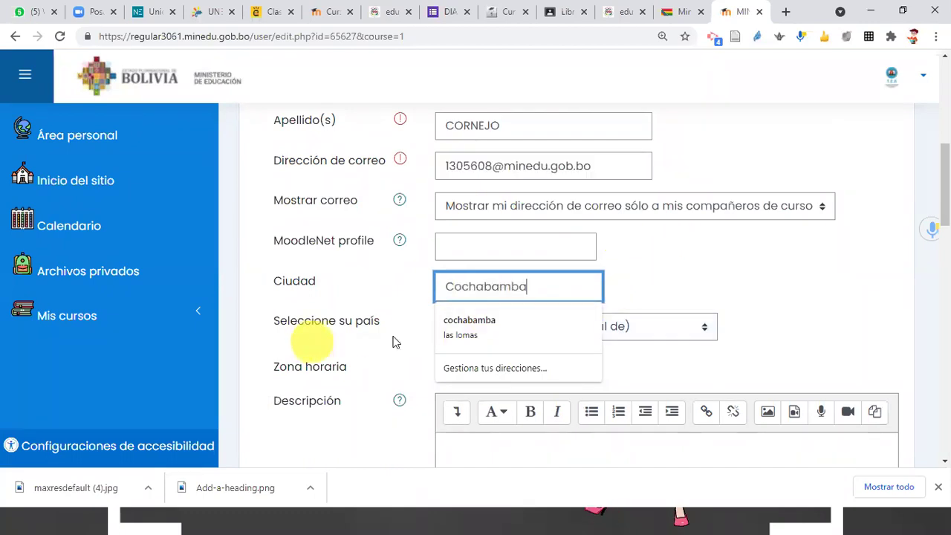
{"action": "left_click", "coordinate": [490, 349]}
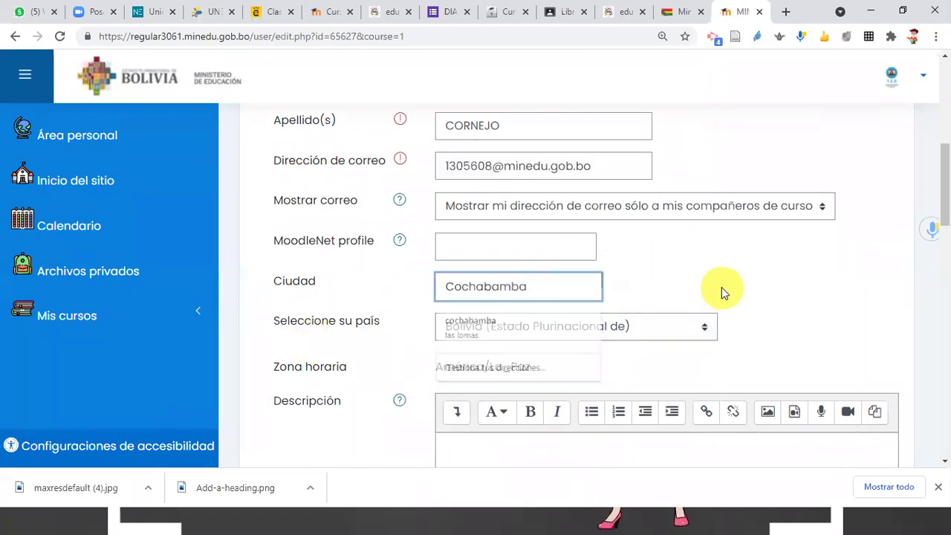
Step: Type test text into Descripción and erase it, leaving the description empty
{"action": "scroll", "coordinate": [617, 357], "scroll_direction": "down", "scroll_amount": 3}
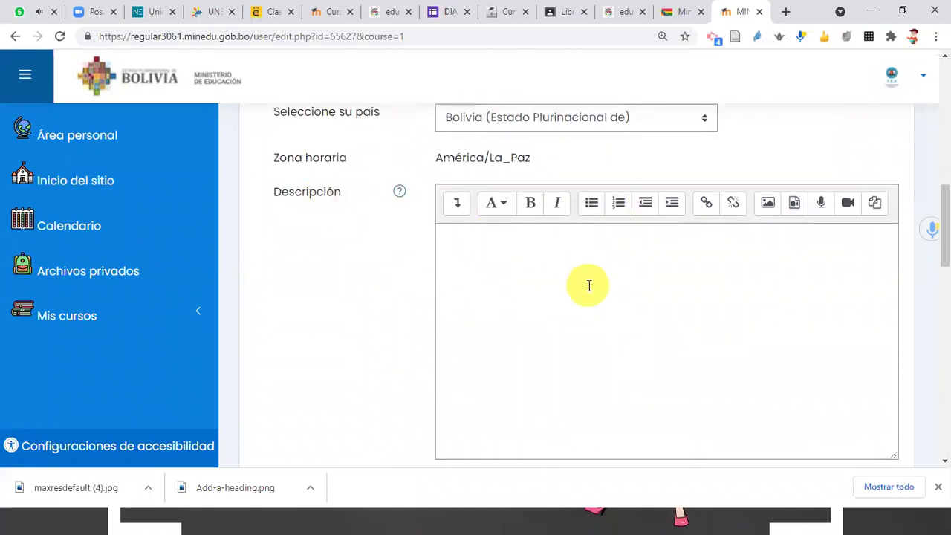
{"action": "left_click", "coordinate": [577, 273]}
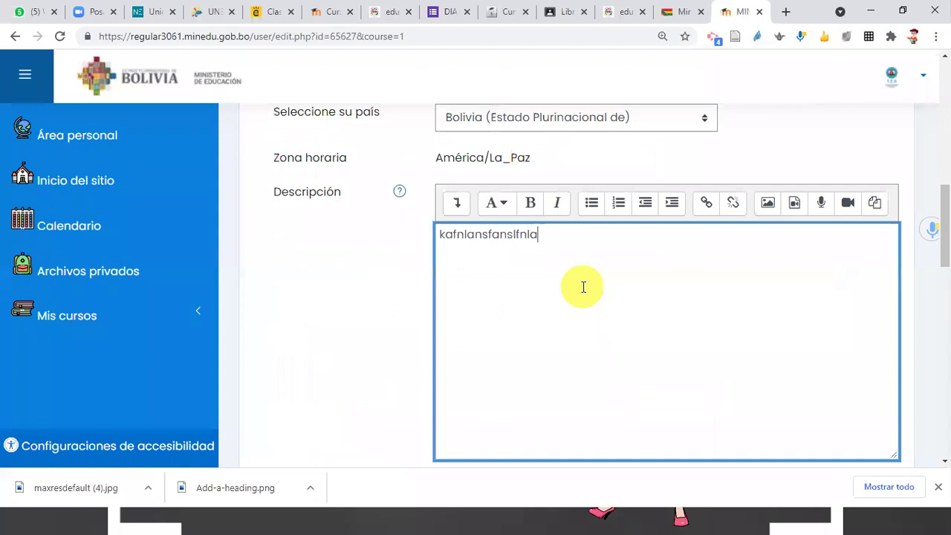
{"action": "key", "text": "BackSpace"}
{"action": "key", "text": "BackSpace"}
{"action": "key", "text": "BackSpace"}
{"action": "key", "text": "BackSpace"}
{"action": "key", "text": "BackSpace"}
{"action": "key", "text": "BackSpace"}
{"action": "key", "text": "BackSpace"}
{"action": "key", "text": "BackSpace"}
{"action": "key", "text": "BackSpace"}
{"action": "key", "text": "BackSpace"}
{"action": "key", "text": "BackSpace"}
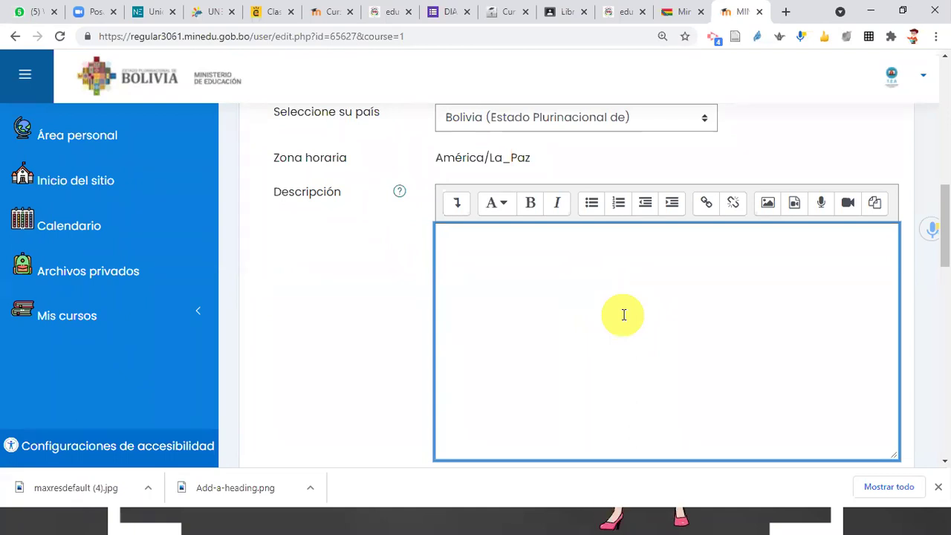
Step: Scroll to Imagen del usuario and open the Selector de archivos for a new picture
{"action": "scroll", "coordinate": [568, 279], "scroll_direction": "up", "scroll_amount": 4}
{"action": "scroll", "coordinate": [520, 201], "scroll_direction": "up", "scroll_amount": 1}
{"action": "scroll", "coordinate": [516, 212], "scroll_direction": "down", "scroll_amount": 2}
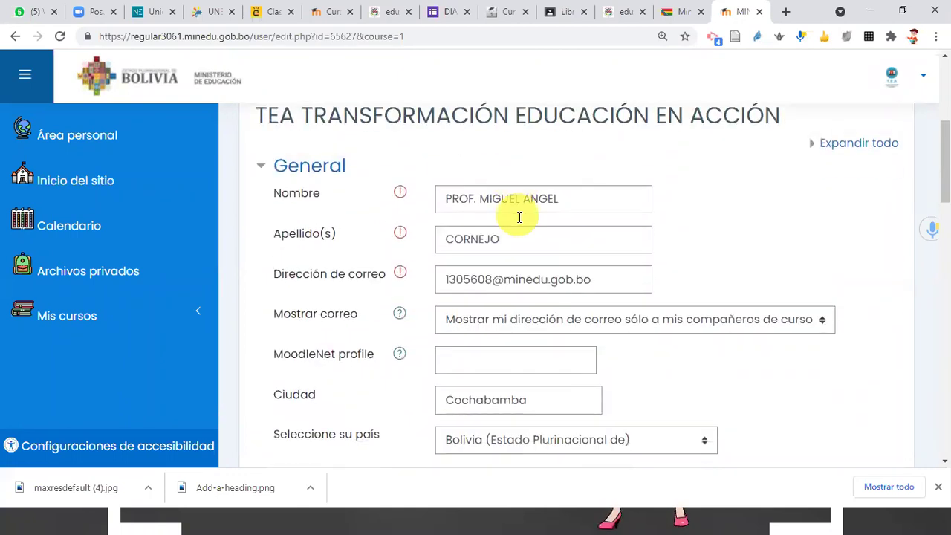
{"action": "scroll", "coordinate": [520, 226], "scroll_direction": "down", "scroll_amount": 6}
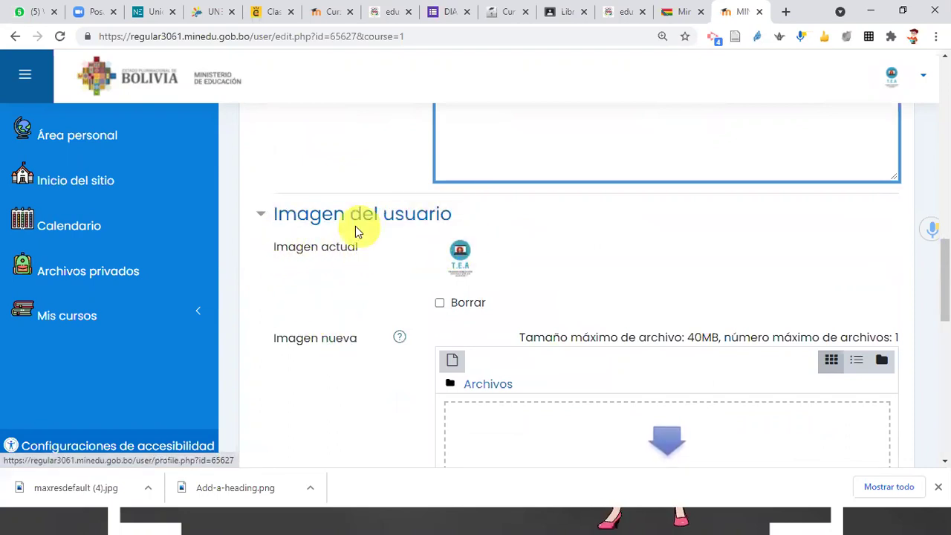
{"action": "scroll", "coordinate": [401, 244], "scroll_direction": "down", "scroll_amount": 1}
{"action": "scroll", "coordinate": [401, 243], "scroll_direction": "down", "scroll_amount": 1}
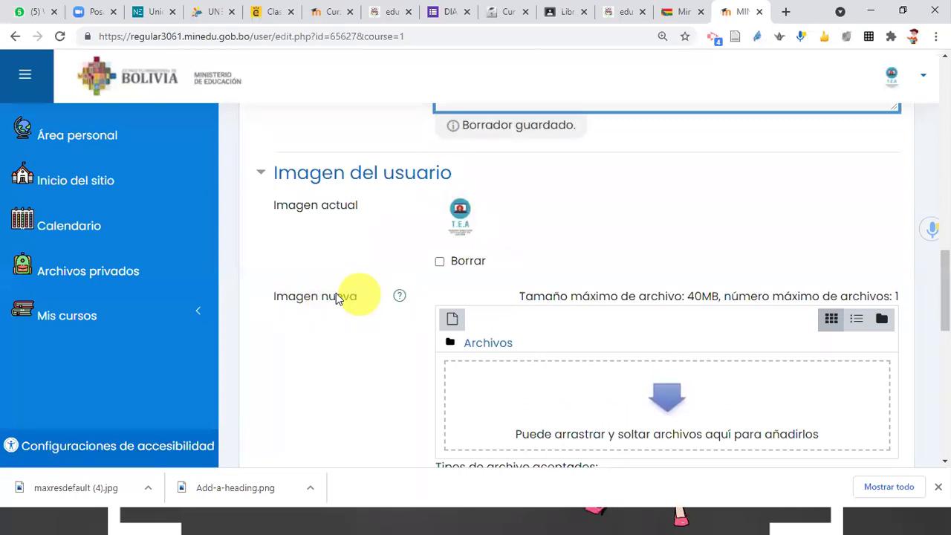
{"action": "scroll", "coordinate": [355, 294], "scroll_direction": "down", "scroll_amount": 1}
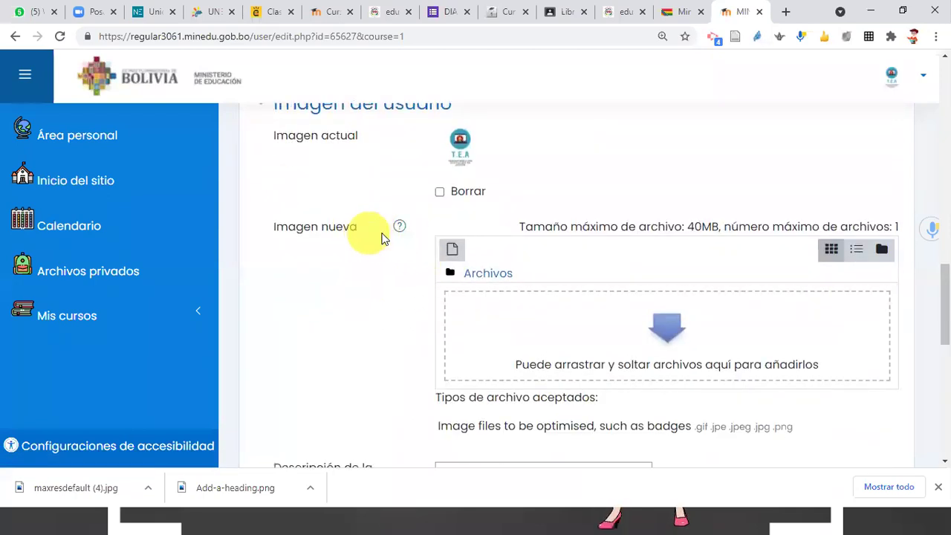
{"action": "scroll", "coordinate": [452, 272], "scroll_direction": "down", "scroll_amount": 2}
{"action": "scroll", "coordinate": [455, 280], "scroll_direction": "up", "scroll_amount": 2}
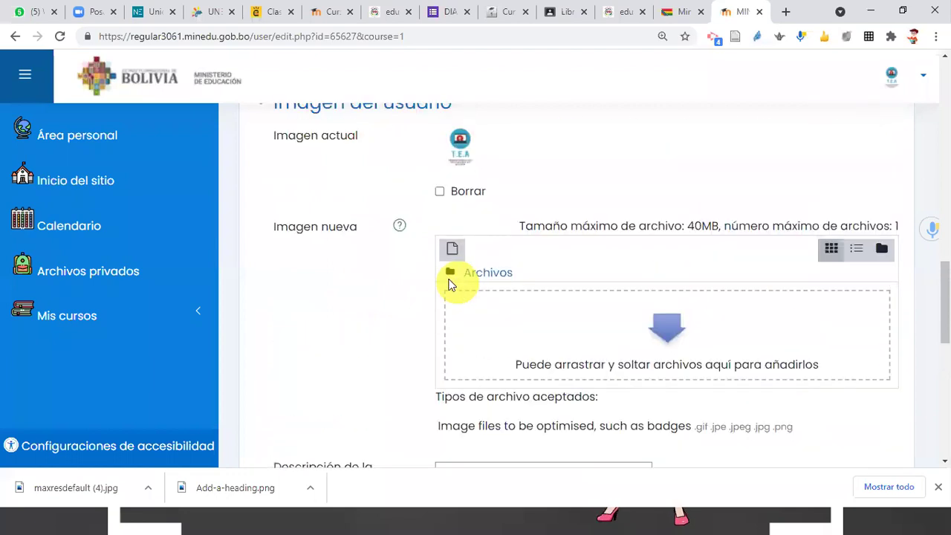
{"action": "scroll", "coordinate": [449, 285], "scroll_direction": "up", "scroll_amount": 1}
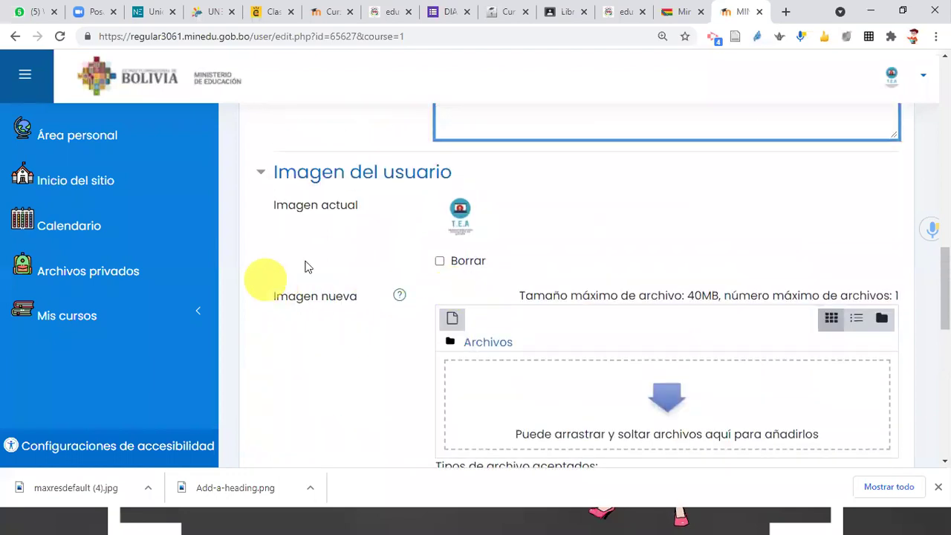
{"action": "left_click", "coordinate": [664, 398]}
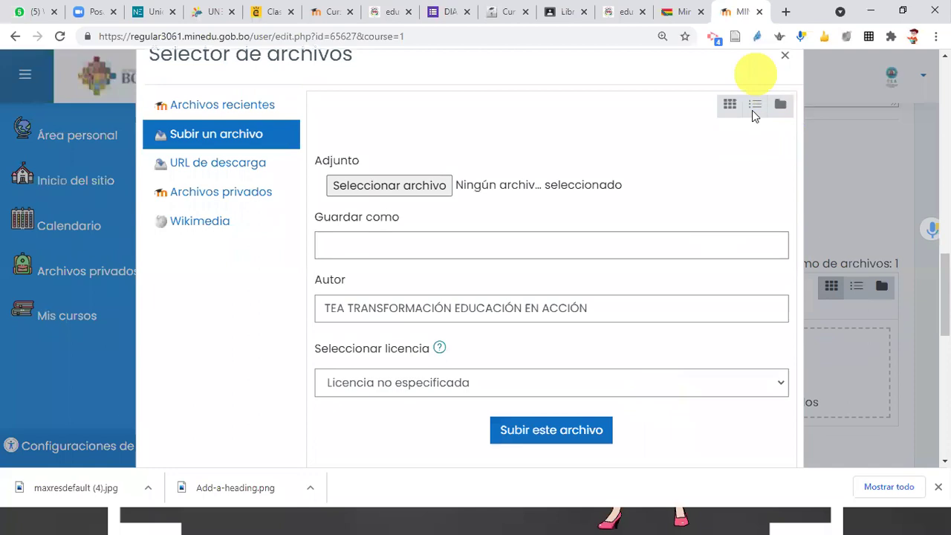
Step: Close the file picker and tick Borrar to mark the current user image for deletion
{"action": "left_click", "coordinate": [785, 55]}
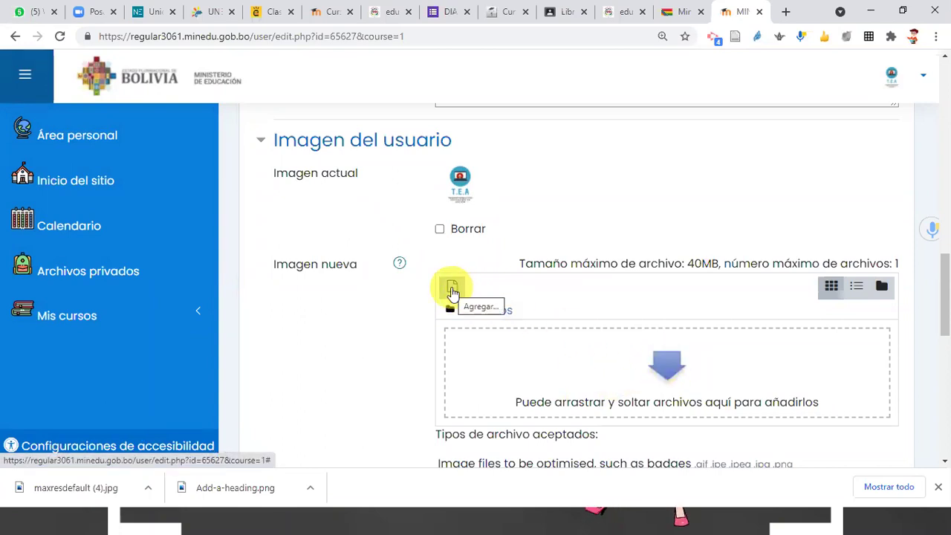
{"action": "left_click", "coordinate": [440, 230]}
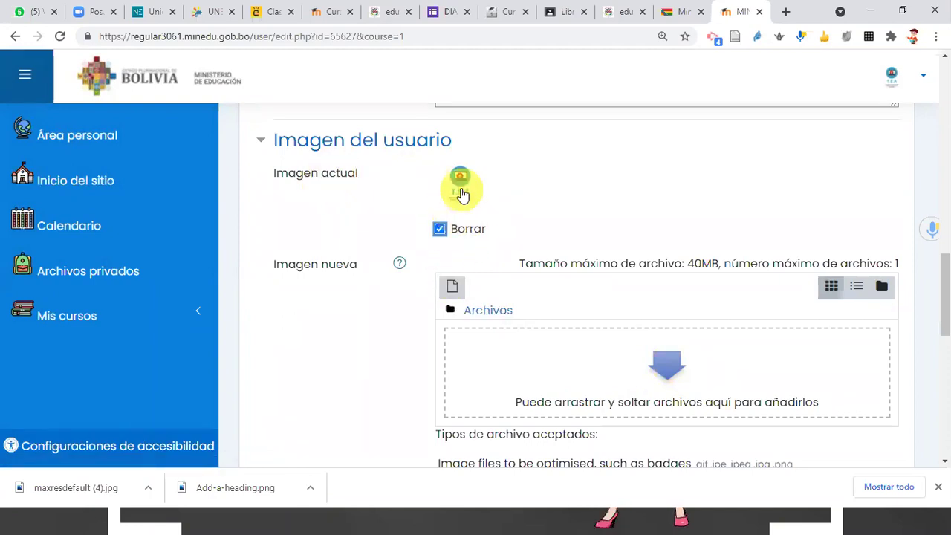
{"action": "left_click", "coordinate": [440, 230]}
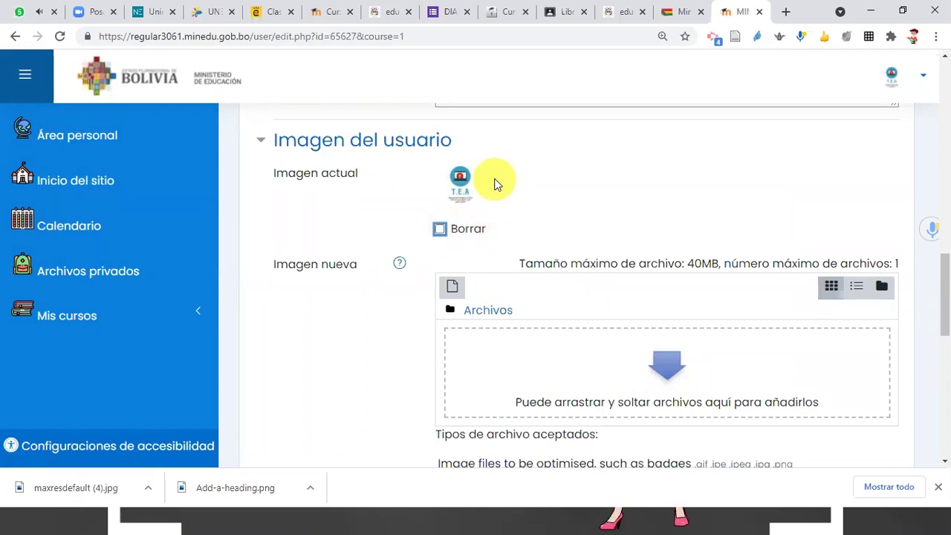
{"action": "left_click", "coordinate": [441, 230]}
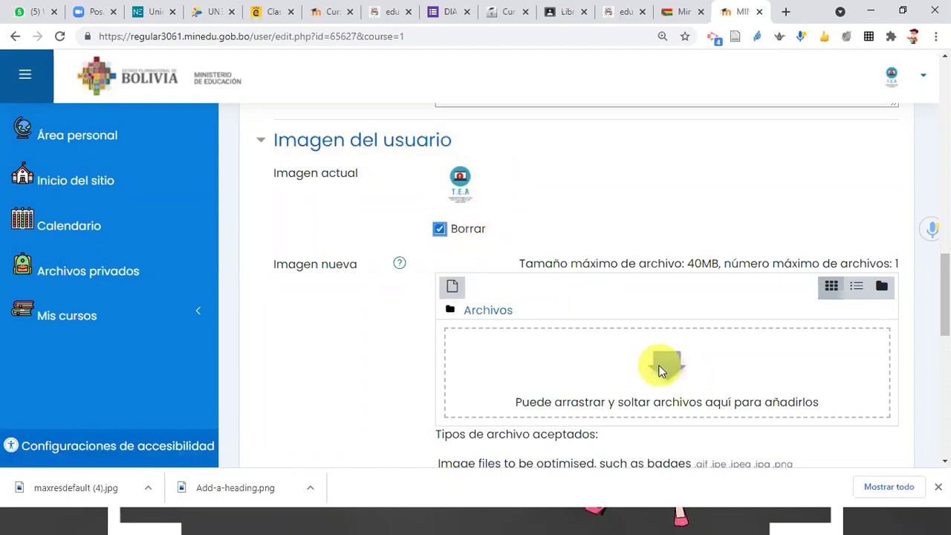
Step: Reopen the file picker from the drag-and-drop area to upload an image
{"action": "left_click_drag", "start_coordinate": [513, 403], "coordinate": [829, 411]}
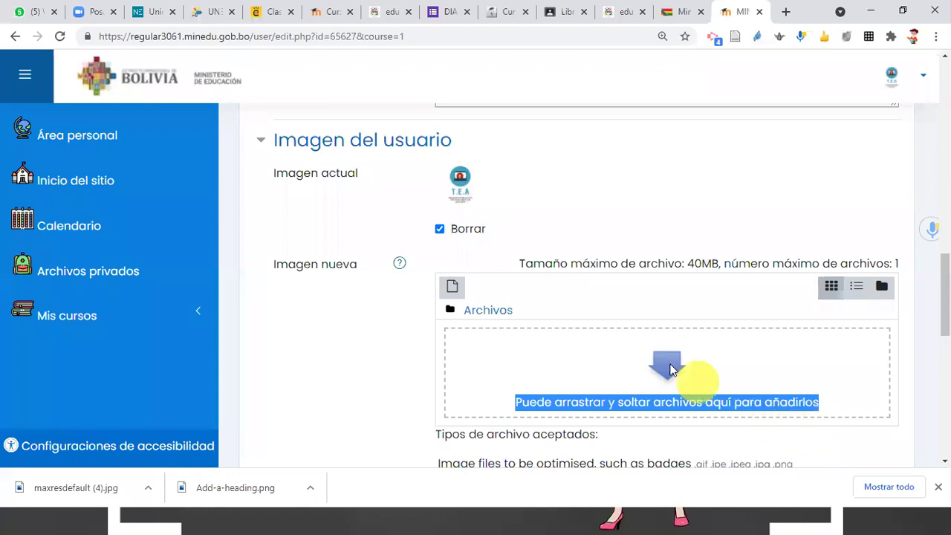
{"action": "left_click", "coordinate": [607, 299]}
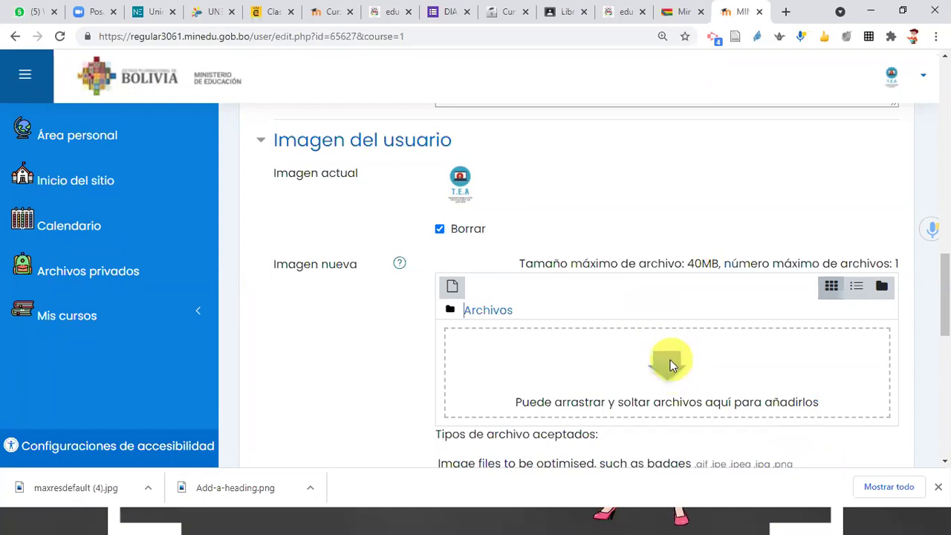
{"action": "left_click", "coordinate": [668, 371]}
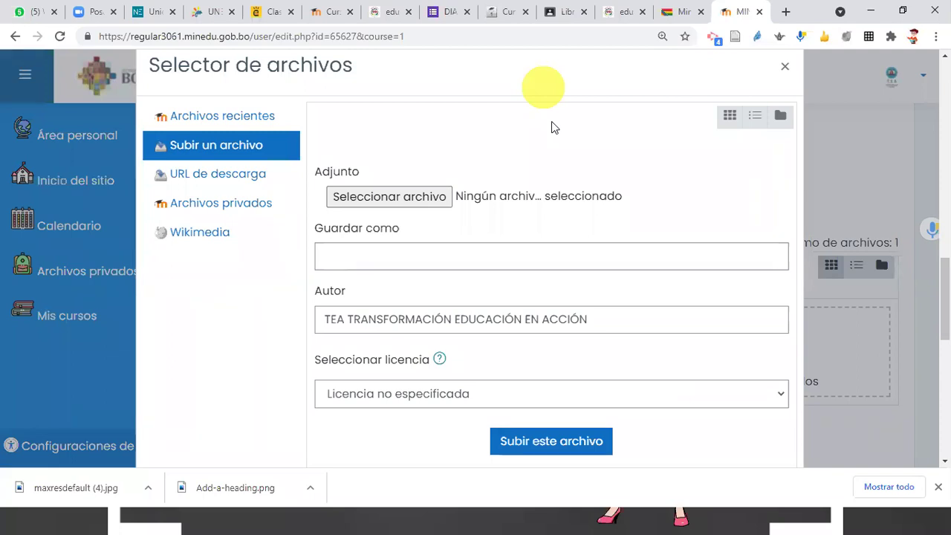
Step: Outline the picker's file sources with annotation boxes, then close it without uploading
{"action": "mouse_move", "coordinate": [140, 125]}
{"action": "left_mouse_down"}
{"action": "mouse_move", "coordinate": [276, 170]}
{"action": "mouse_move", "coordinate": [312, 162]}
{"action": "mouse_move", "coordinate": [466, 216]}
{"action": "left_mouse_up"}
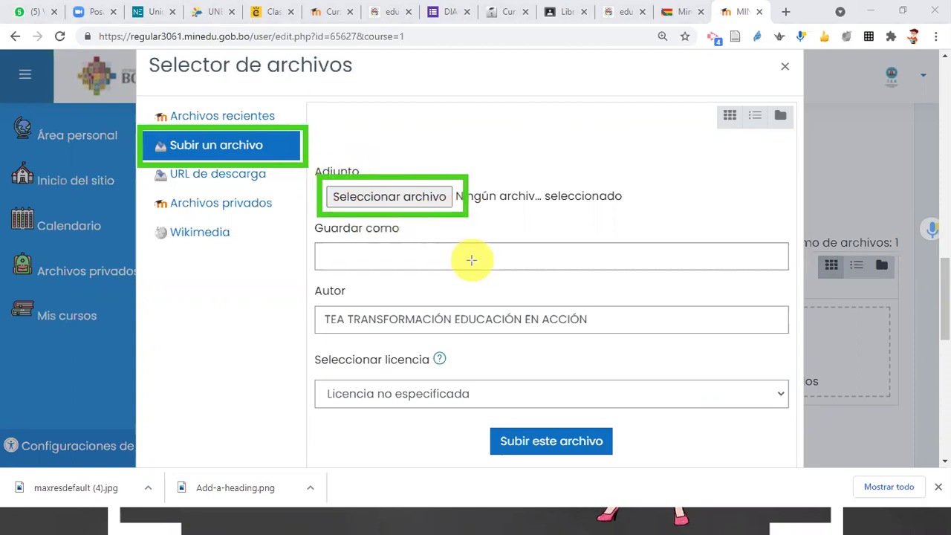
{"action": "mouse_move", "coordinate": [149, 195]}
{"action": "left_mouse_down"}
{"action": "mouse_move", "coordinate": [170, 211]}
{"action": "mouse_move", "coordinate": [283, 217]}
{"action": "left_mouse_up"}
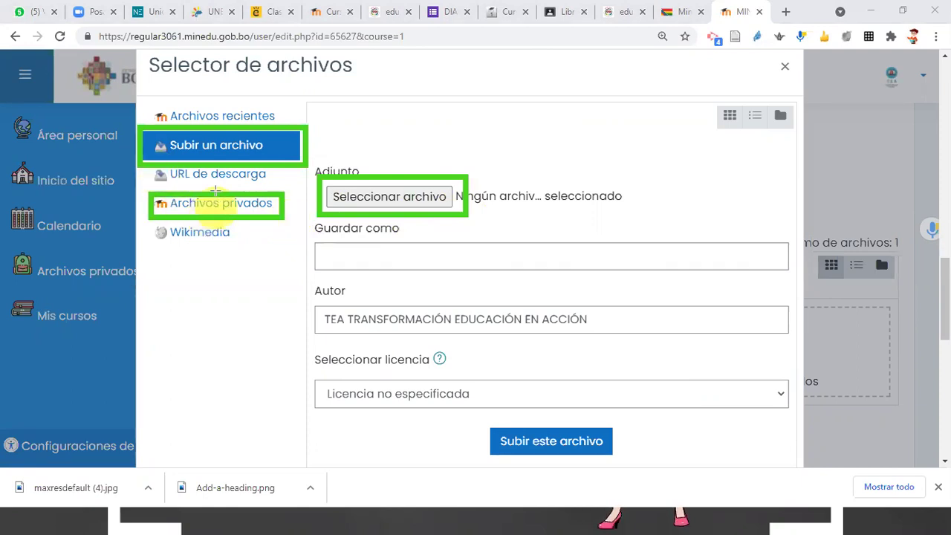
{"action": "mouse_move", "coordinate": [146, 101]}
{"action": "left_mouse_down"}
{"action": "mouse_move", "coordinate": [153, 111]}
{"action": "mouse_move", "coordinate": [287, 125]}
{"action": "left_mouse_up"}
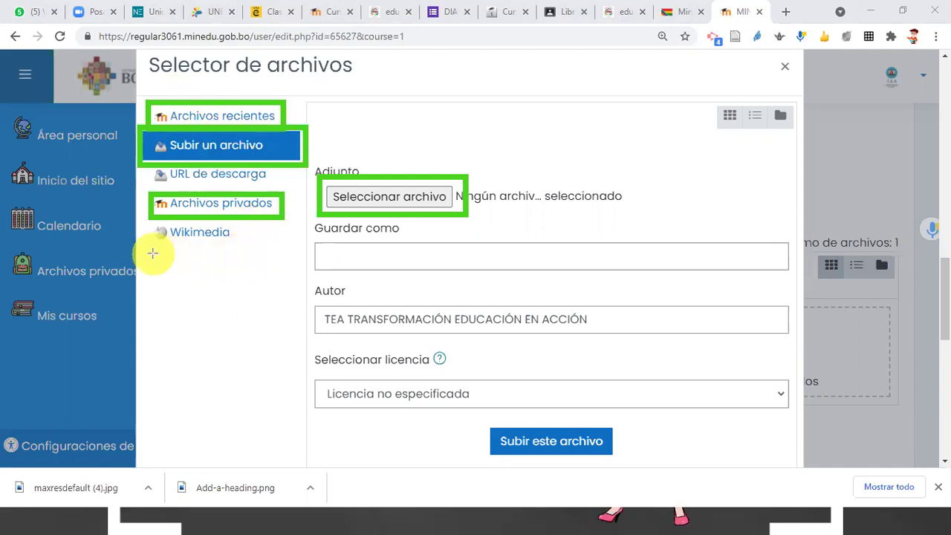
{"action": "left_click_drag", "start_coordinate": [153, 253], "coordinate": [299, 281]}
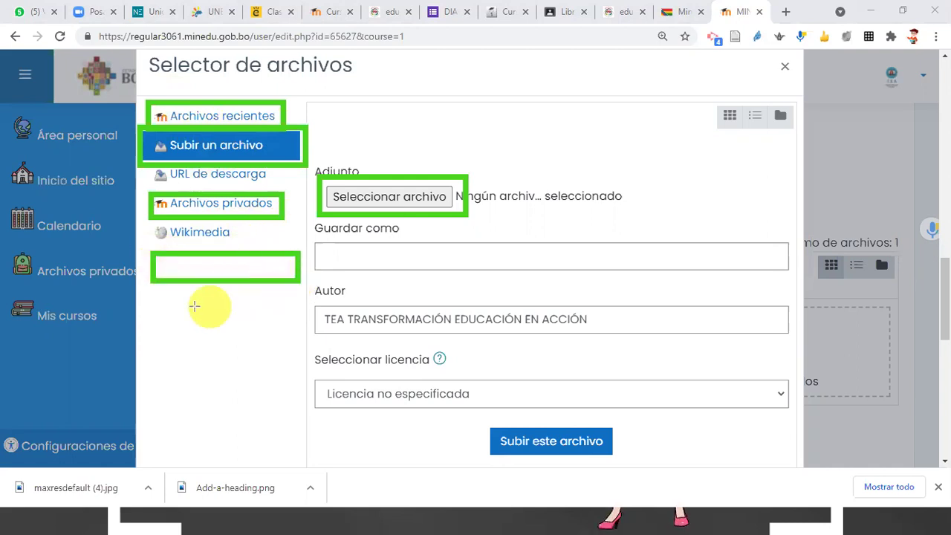
{"action": "left_click_drag", "start_coordinate": [160, 302], "coordinate": [291, 325]}
{"action": "left_click_drag", "start_coordinate": [171, 350], "coordinate": [275, 373]}
{"action": "mouse_move", "coordinate": [139, 77]}
{"action": "left_mouse_down"}
{"action": "mouse_move", "coordinate": [350, 494]}
{"action": "mouse_move", "coordinate": [691, 494]}
{"action": "mouse_move", "coordinate": [791, 471]}
{"action": "mouse_move", "coordinate": [762, 476]}
{"action": "left_mouse_up"}
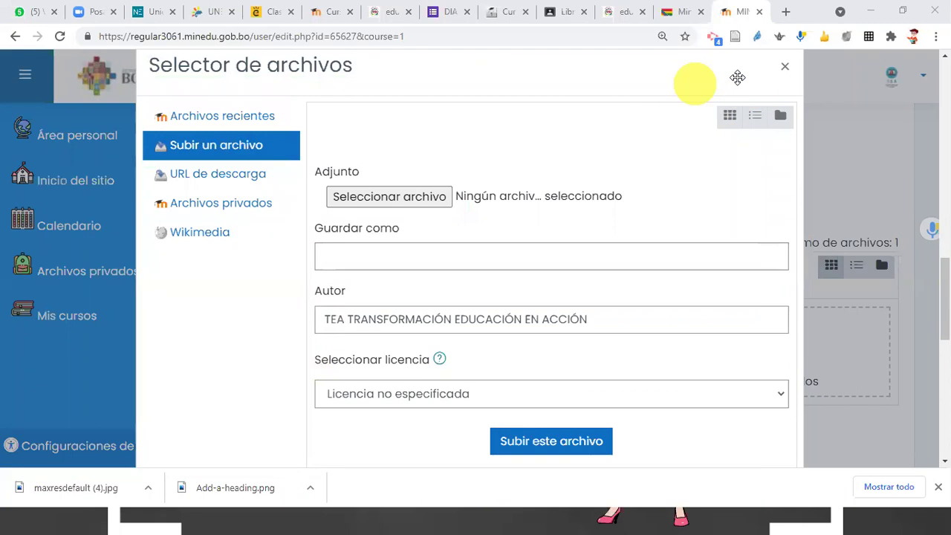
{"action": "key", "text": "Escape"}
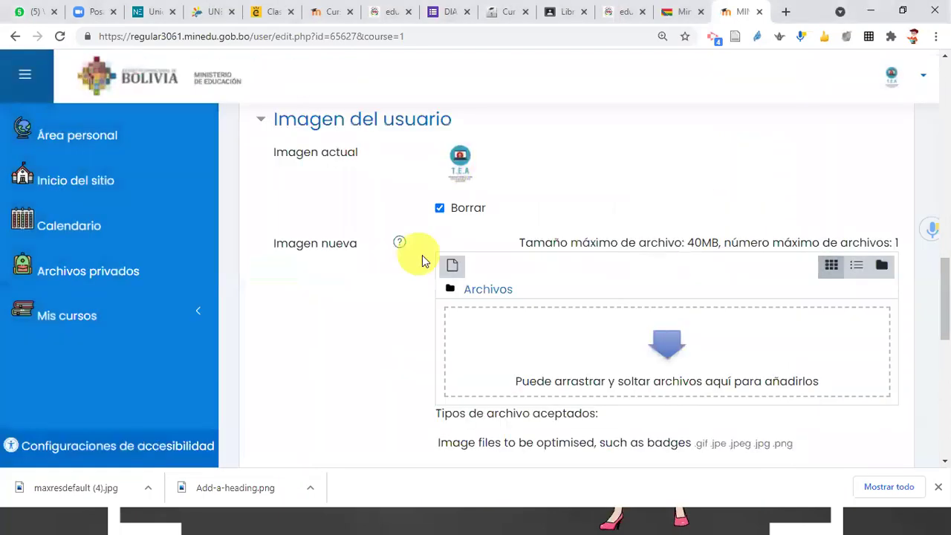
Step: Upload the pngtree gold badge image from Descargas as the new user picture
{"action": "scroll", "coordinate": [425, 257], "scroll_direction": "up", "scroll_amount": 10}
{"action": "scroll", "coordinate": [510, 216], "scroll_direction": "down", "scroll_amount": 4}
{"action": "scroll", "coordinate": [554, 252], "scroll_direction": "down", "scroll_amount": 5}
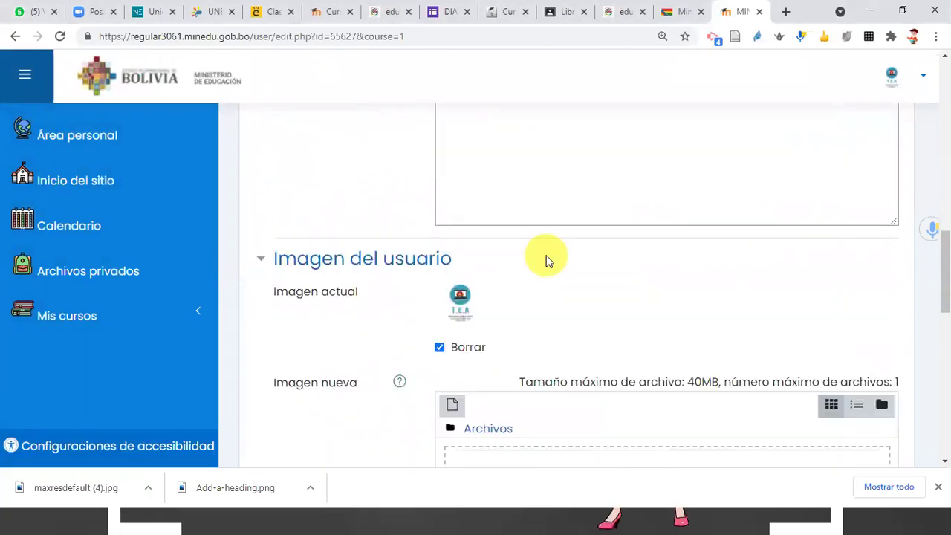
{"action": "scroll", "coordinate": [459, 300], "scroll_direction": "down", "scroll_amount": 1}
{"action": "scroll", "coordinate": [431, 331], "scroll_direction": "down", "scroll_amount": 2}
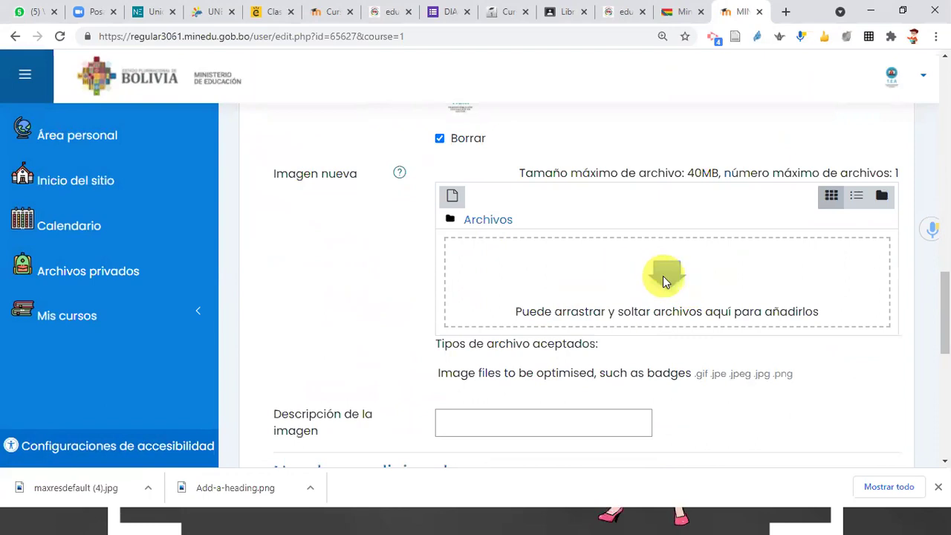
{"action": "left_click", "coordinate": [663, 276]}
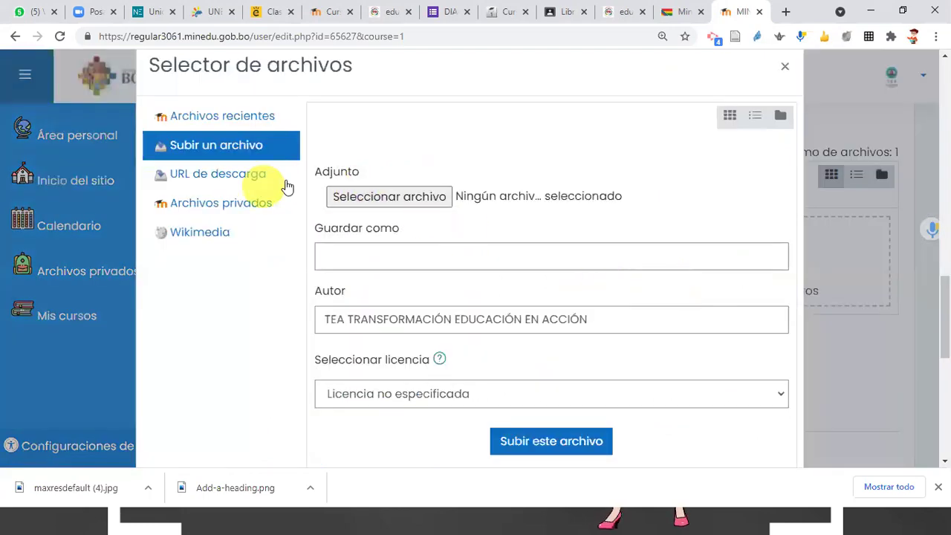
{"action": "left_click", "coordinate": [408, 198]}
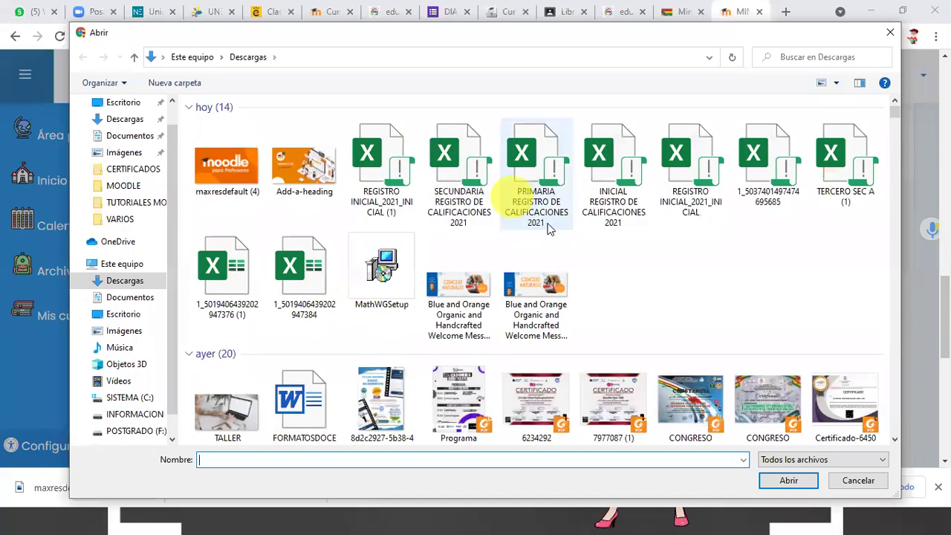
{"action": "scroll", "coordinate": [549, 230], "scroll_direction": "down", "scroll_amount": 6}
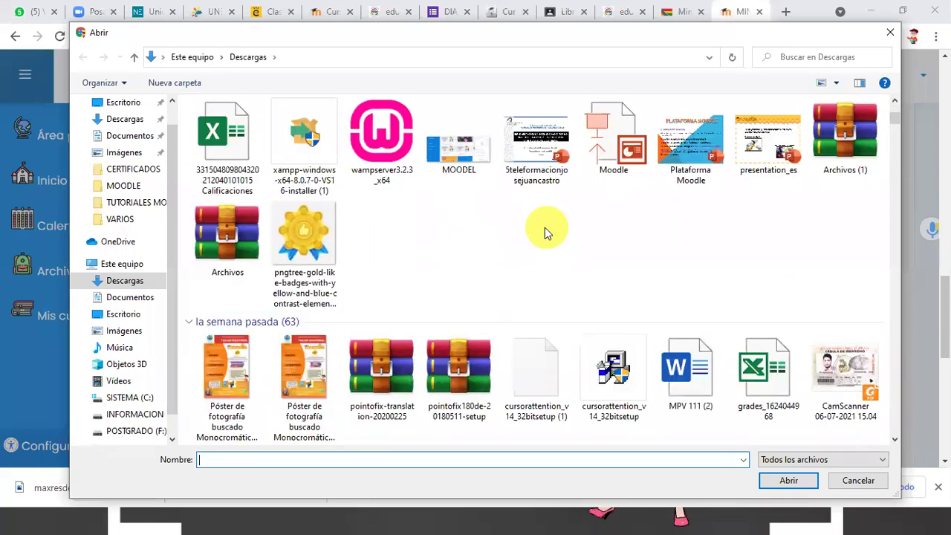
{"action": "left_click", "coordinate": [311, 226]}
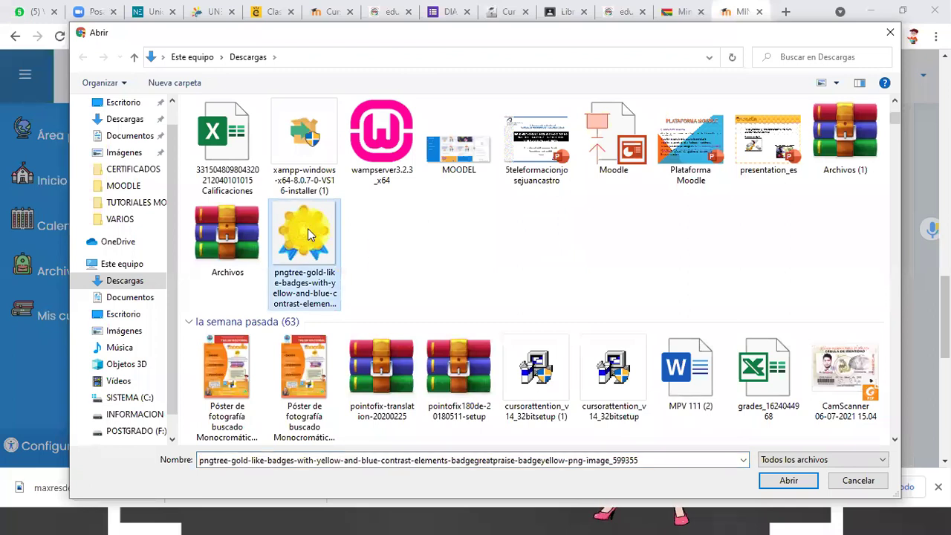
{"action": "double_click", "coordinate": [308, 228]}
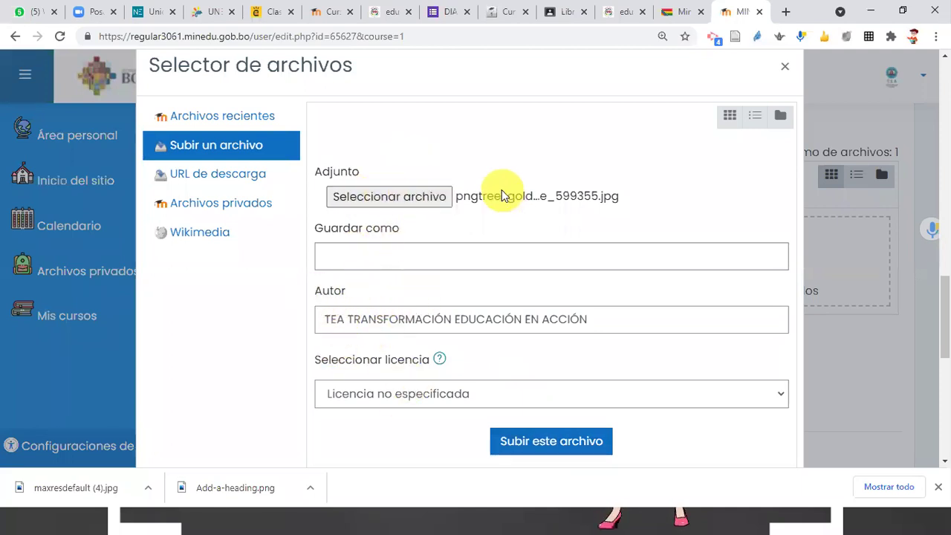
{"action": "left_click", "coordinate": [550, 442]}
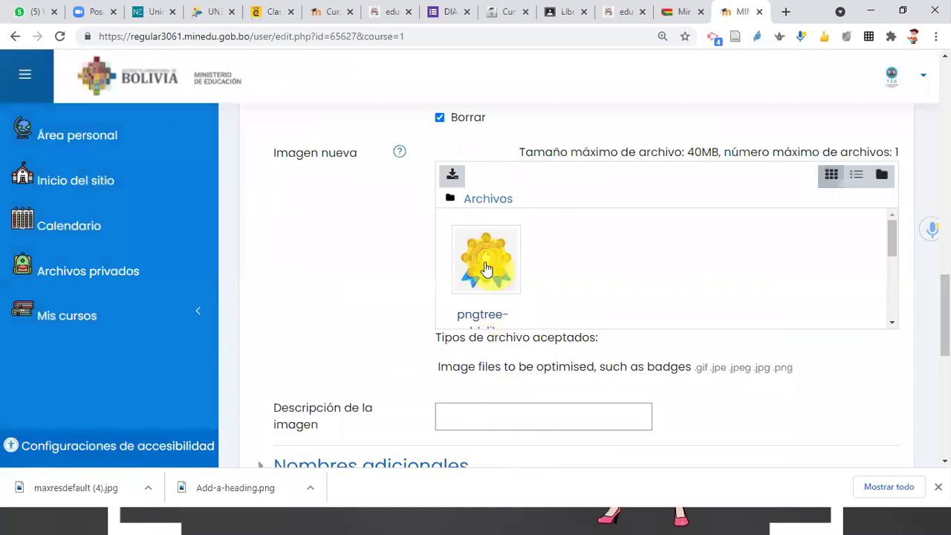
Step: Expand and collapse Intereses, then save with Actualizar información personal
{"action": "scroll", "coordinate": [561, 286], "scroll_direction": "down", "scroll_amount": 4}
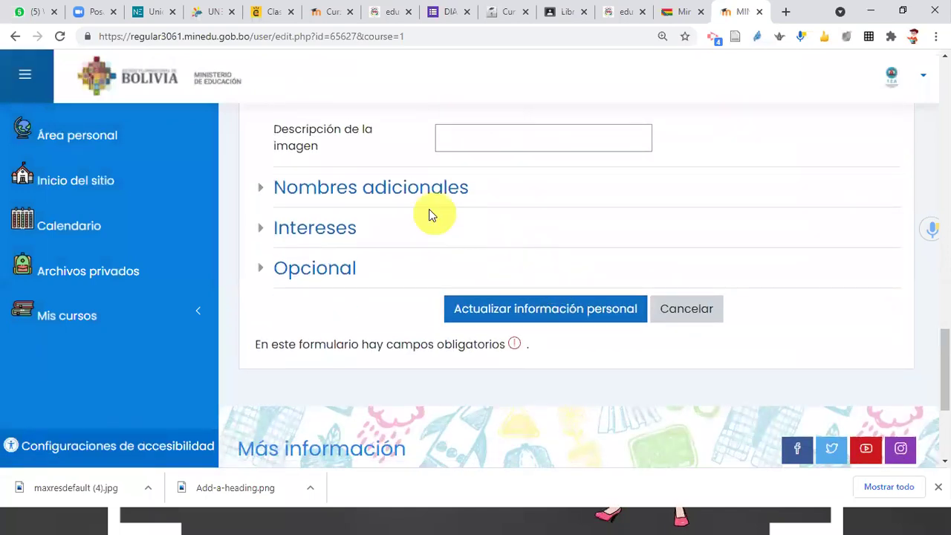
{"action": "left_click", "coordinate": [323, 231]}
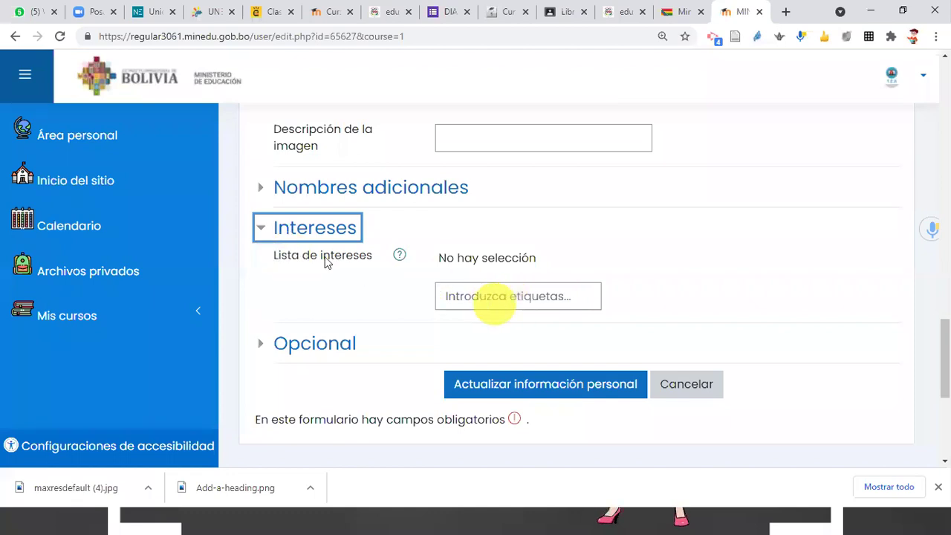
{"action": "left_click", "coordinate": [343, 224]}
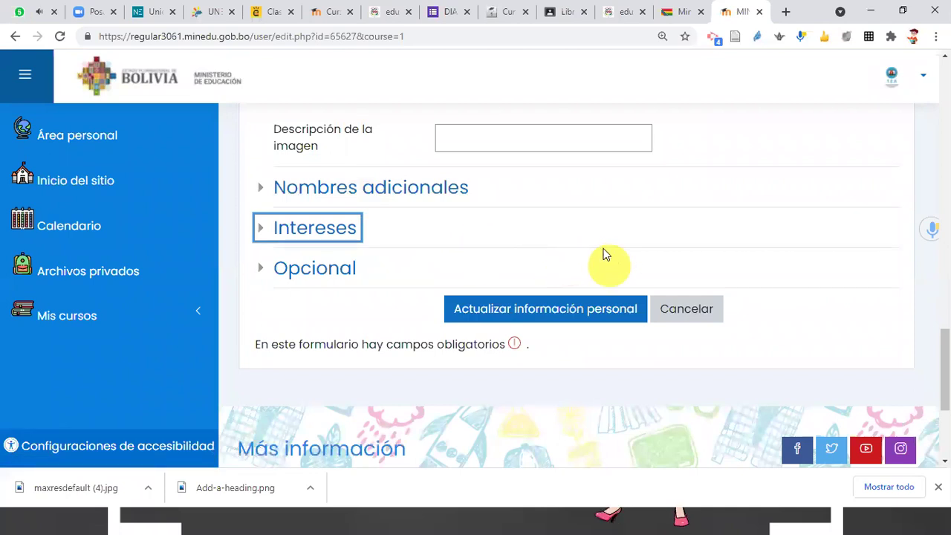
{"action": "left_click", "coordinate": [531, 319]}
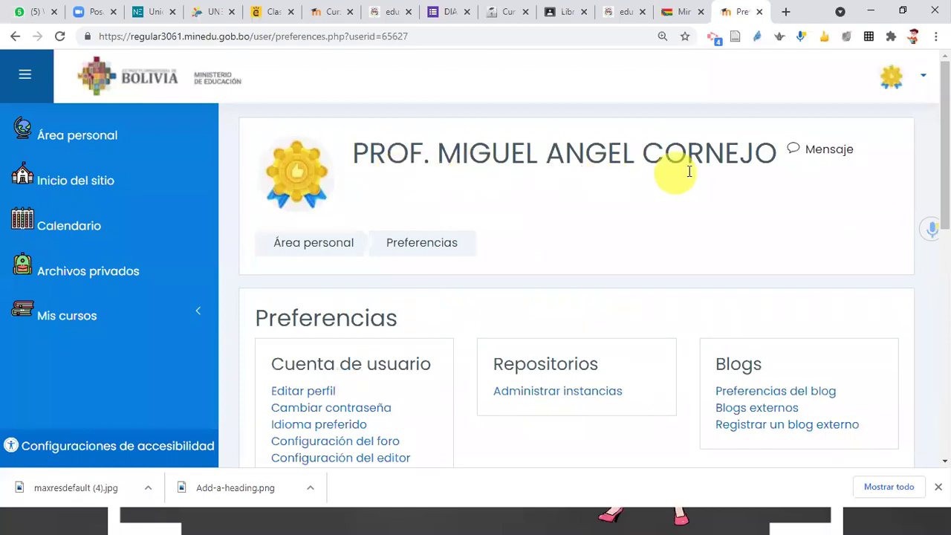
Step: Highlight the profile name heading and review the new gold badge avatar on Preferencias
{"action": "left_click_drag", "start_coordinate": [350, 153], "coordinate": [781, 144]}
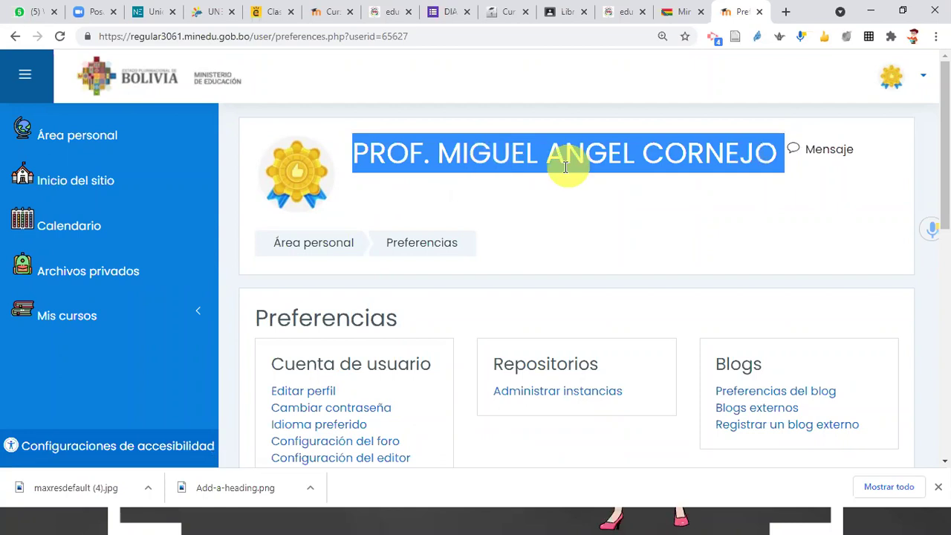
{"action": "left_click", "coordinate": [587, 216]}
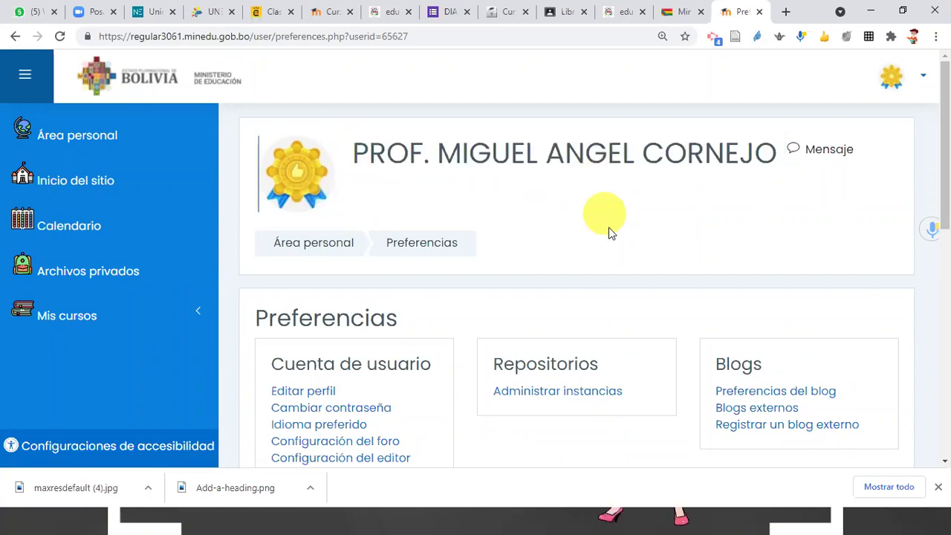
{"action": "scroll", "coordinate": [597, 255], "scroll_direction": "down", "scroll_amount": 2}
{"action": "scroll", "coordinate": [595, 265], "scroll_direction": "up", "scroll_amount": 1}
{"action": "scroll", "coordinate": [595, 265], "scroll_direction": "up", "scroll_amount": 2}
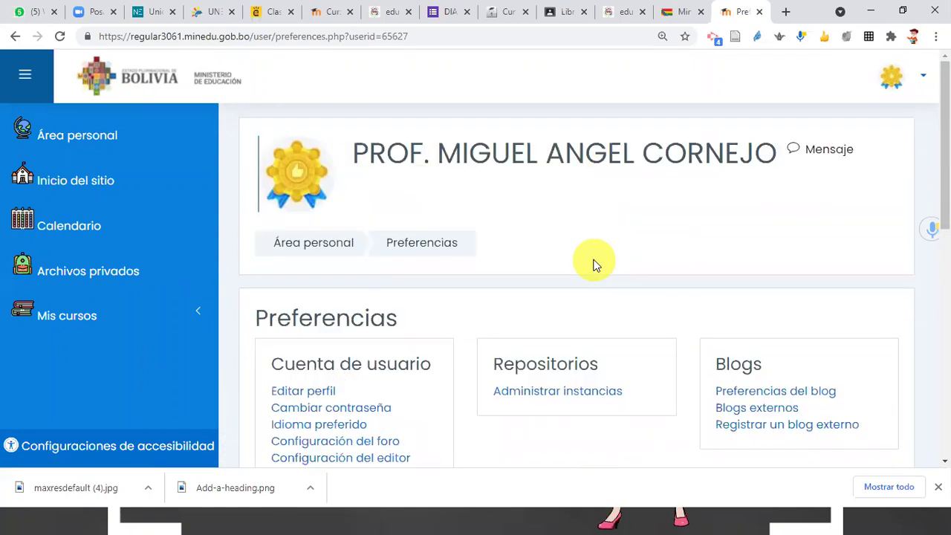
Step: Choose Perfil from the avatar dropdown to reach the Perfil de usuario page
{"action": "left_click", "coordinate": [107, 147]}
{"action": "left_click", "coordinate": [906, 83]}
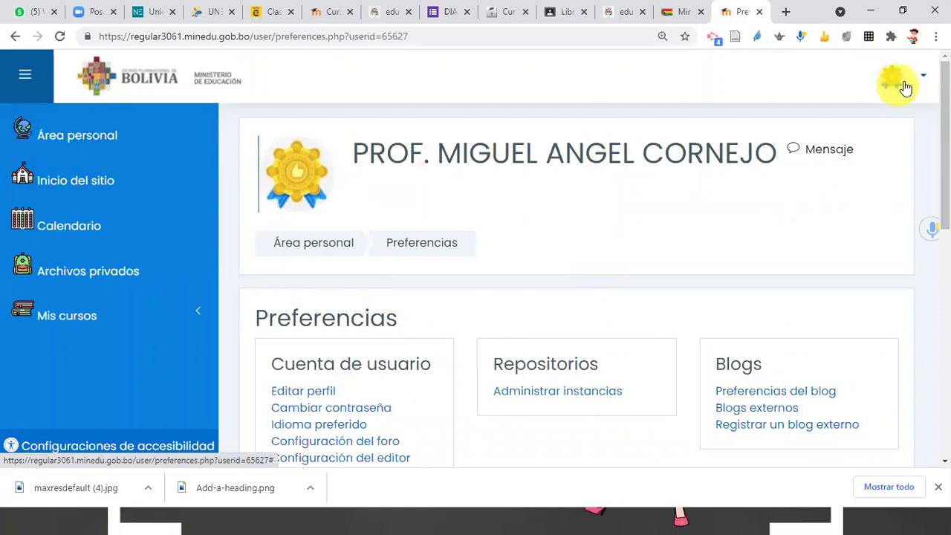
{"action": "left_click", "coordinate": [922, 79]}
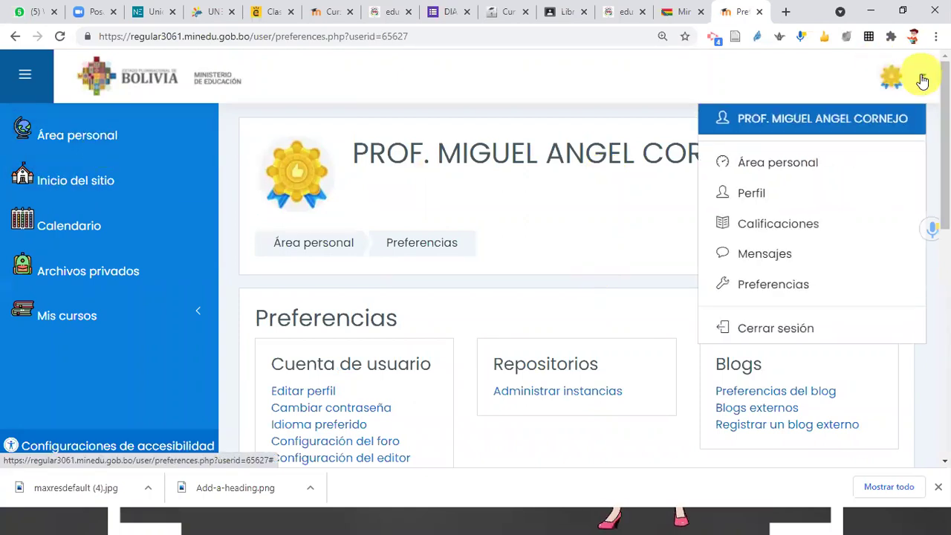
{"action": "left_click", "coordinate": [754, 195]}
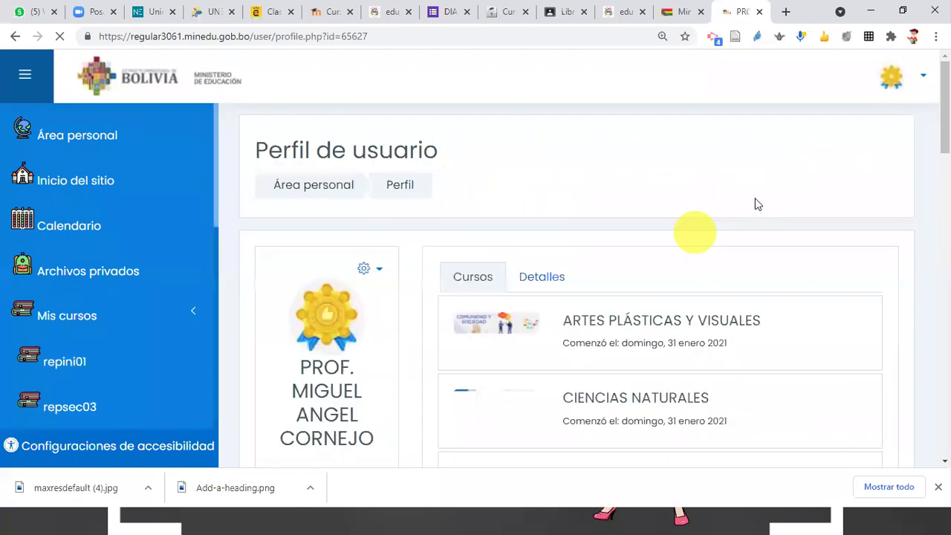
Step: Scroll through the profile's enrolled courses, then open the profile card's gear actions menu
{"action": "scroll", "coordinate": [694, 231], "scroll_direction": "down", "scroll_amount": 2}
{"action": "scroll", "coordinate": [446, 239], "scroll_direction": "up", "scroll_amount": 1}
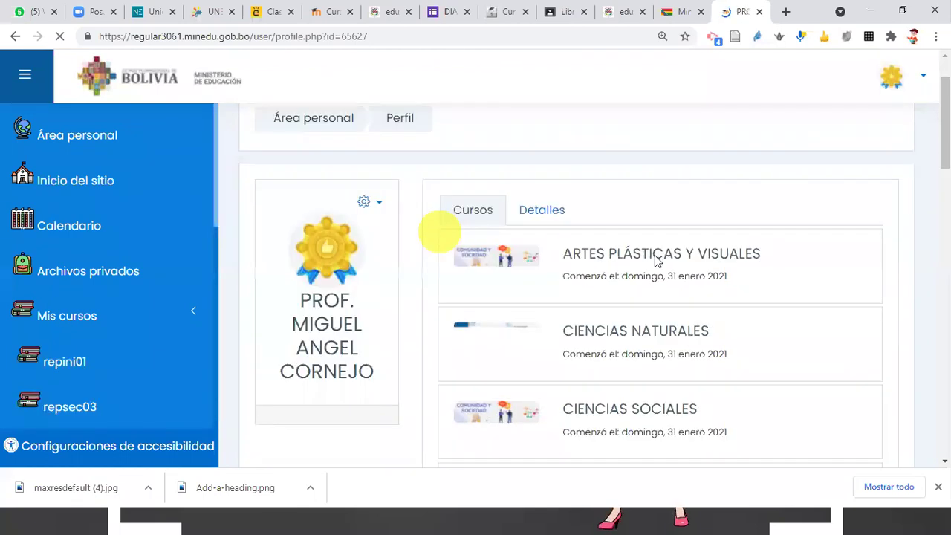
{"action": "scroll", "coordinate": [520, 268], "scroll_direction": "down", "scroll_amount": 3}
{"action": "scroll", "coordinate": [384, 218], "scroll_direction": "up", "scroll_amount": 3}
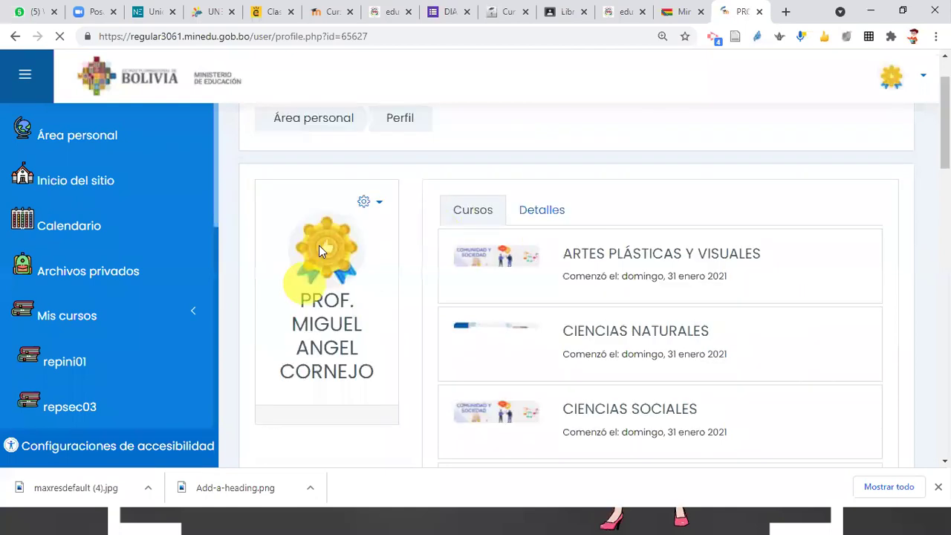
{"action": "scroll", "coordinate": [639, 283], "scroll_direction": "down", "scroll_amount": 3}
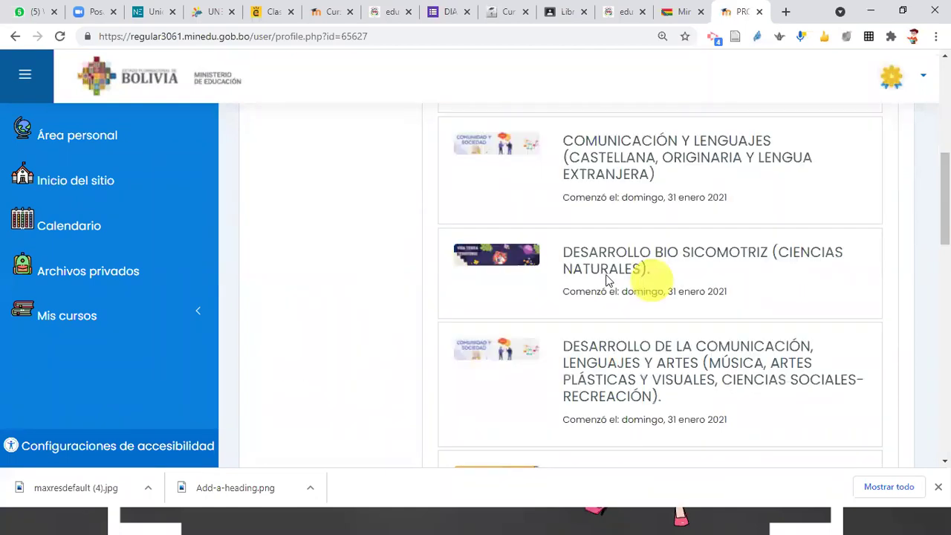
{"action": "scroll", "coordinate": [605, 276], "scroll_direction": "up", "scroll_amount": 4}
{"action": "scroll", "coordinate": [572, 278], "scroll_direction": "down", "scroll_amount": 1}
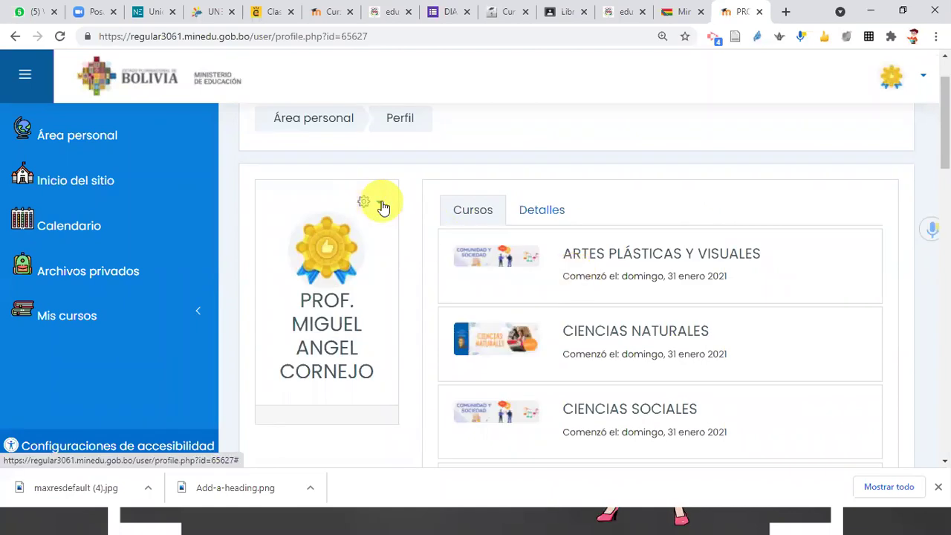
{"action": "left_click", "coordinate": [373, 203]}
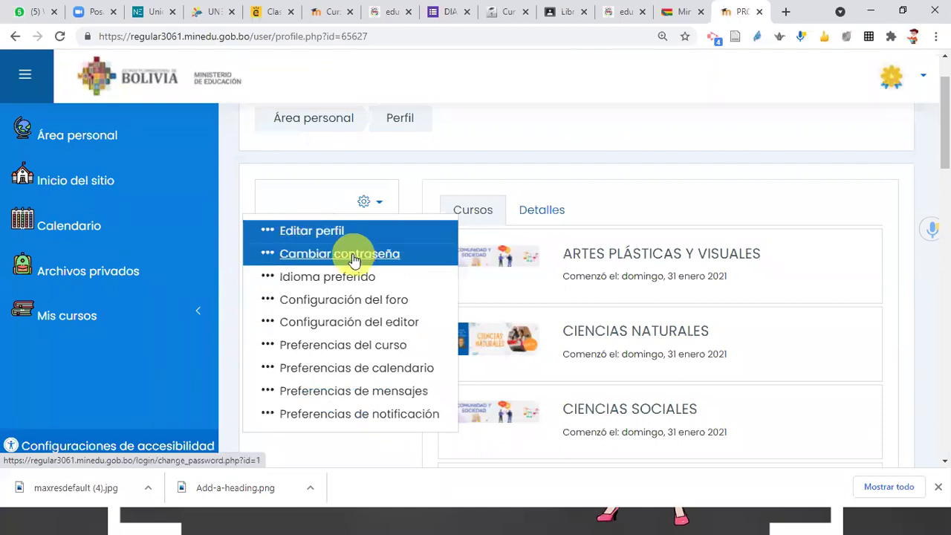
Step: Go to Cambiar contraseña and highlight the password requirements paragraph
{"action": "left_click", "coordinate": [339, 253]}
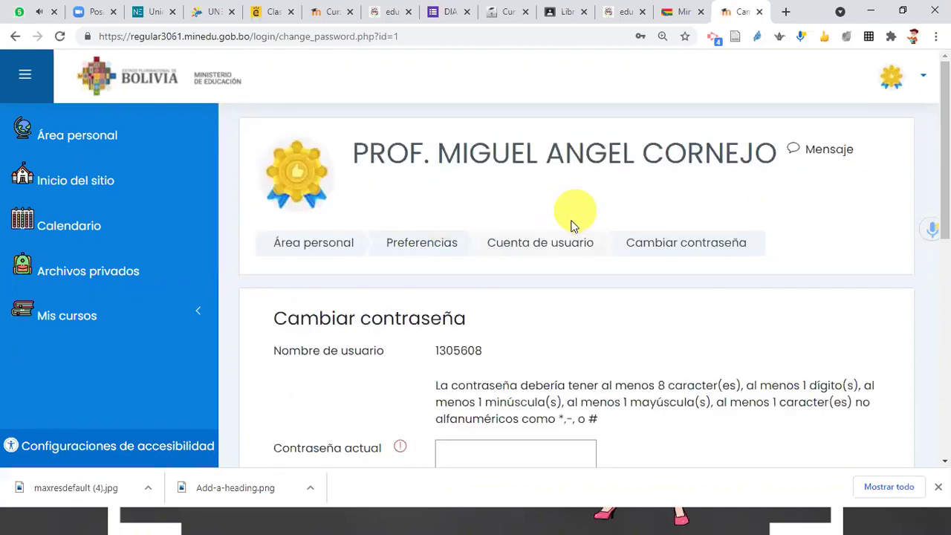
{"action": "scroll", "coordinate": [599, 228], "scroll_direction": "down", "scroll_amount": 1}
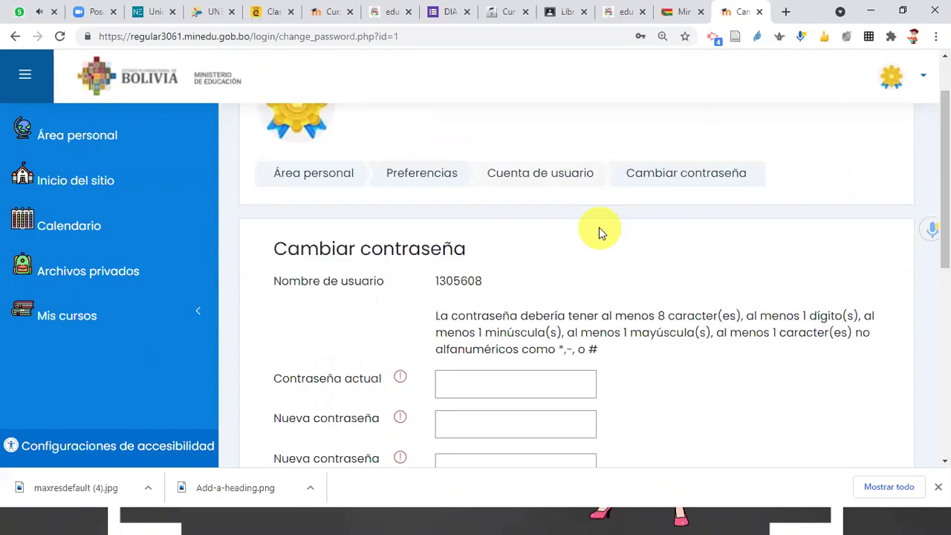
{"action": "scroll", "coordinate": [567, 234], "scroll_direction": "down", "scroll_amount": 1}
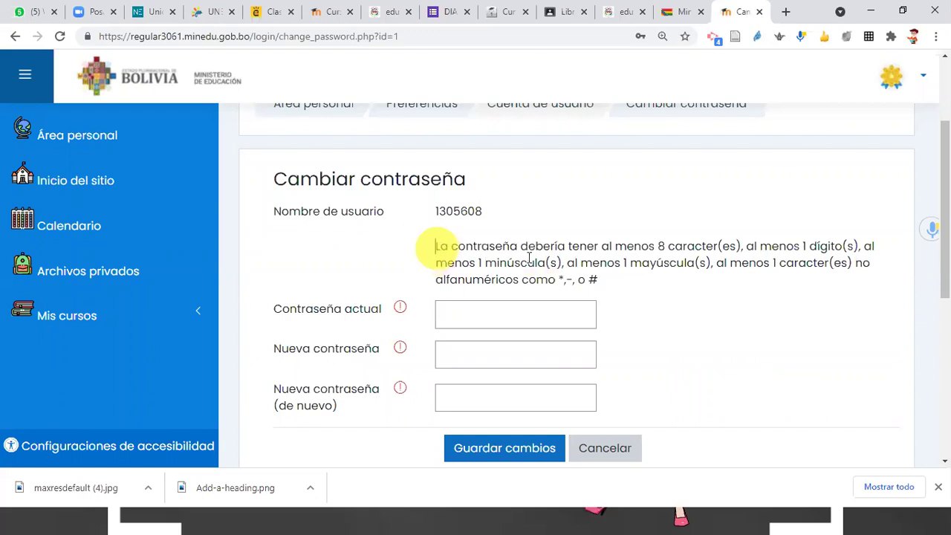
{"action": "left_click_drag", "start_coordinate": [436, 246], "coordinate": [606, 280]}
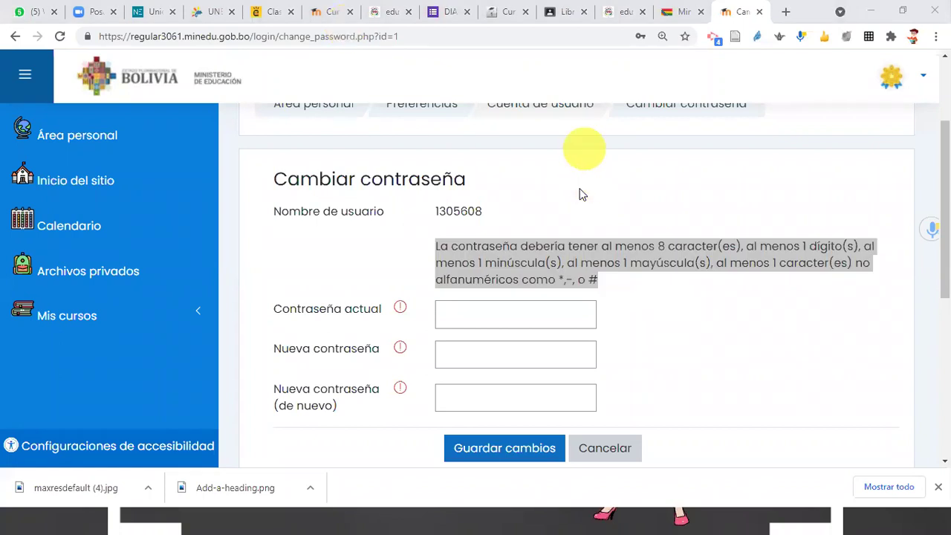
{"action": "left_click", "coordinate": [457, 247]}
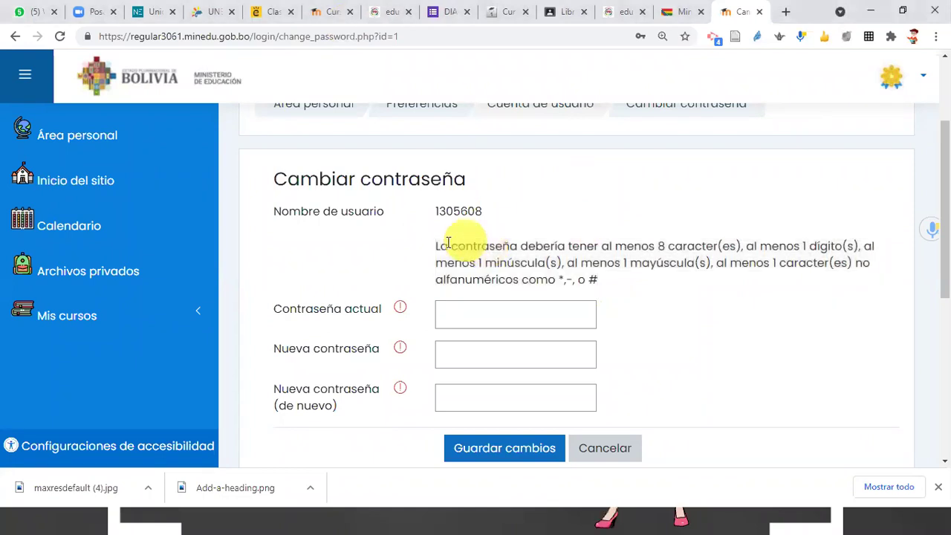
{"action": "triple_click", "coordinate": [466, 253]}
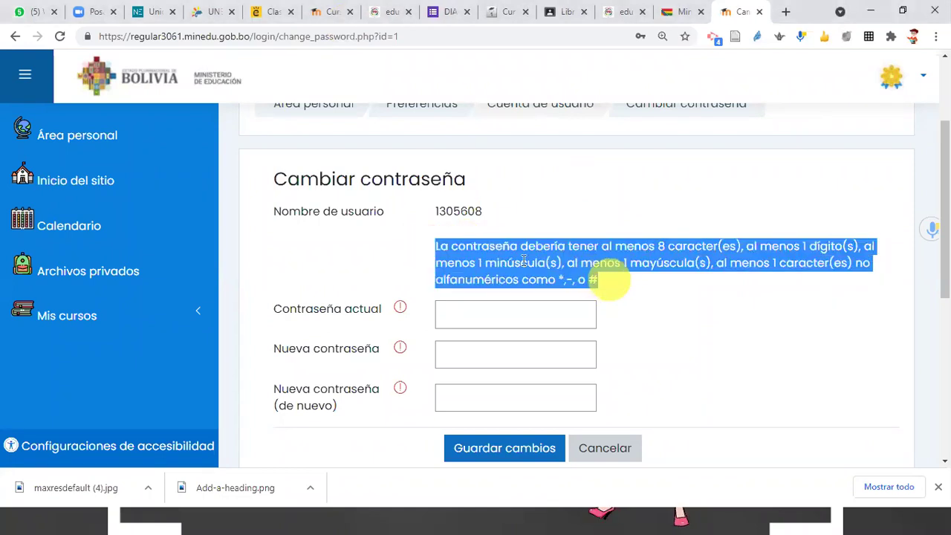
{"action": "left_click", "coordinate": [608, 250]}
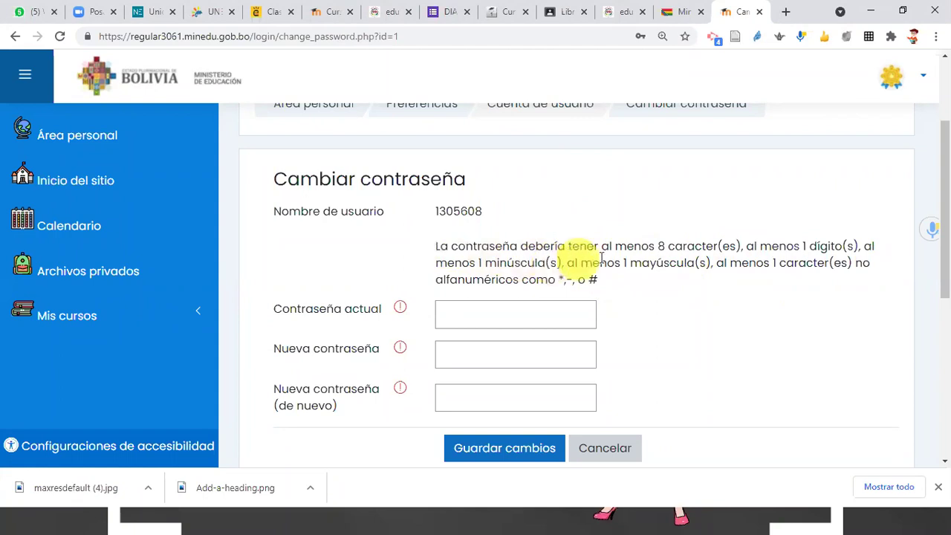
Step: Highlight each rule: minimum caracter(es), one digit, one uppercase letter, symbols *,-, o #
{"action": "left_click_drag", "start_coordinate": [667, 246], "coordinate": [740, 252]}
{"action": "left_click", "coordinate": [699, 228]}
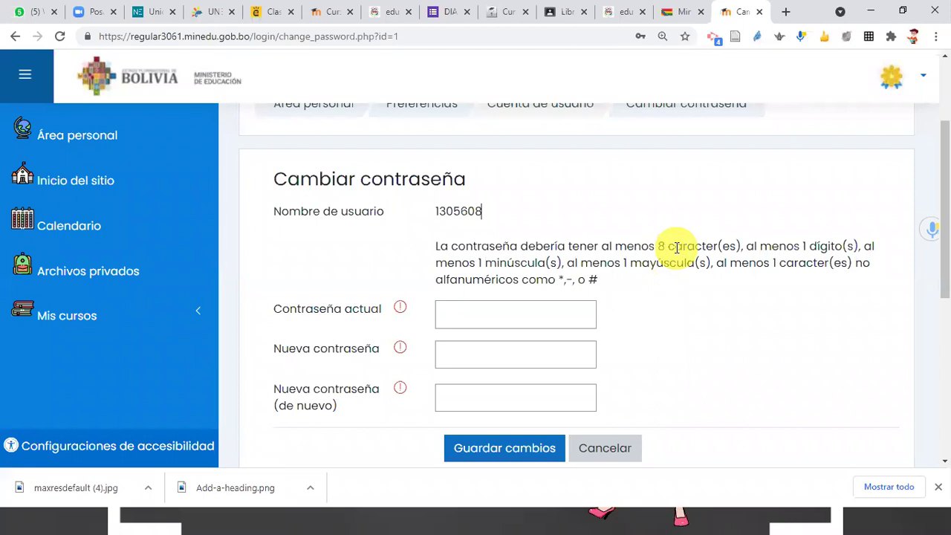
{"action": "left_click_drag", "start_coordinate": [667, 248], "coordinate": [739, 243]}
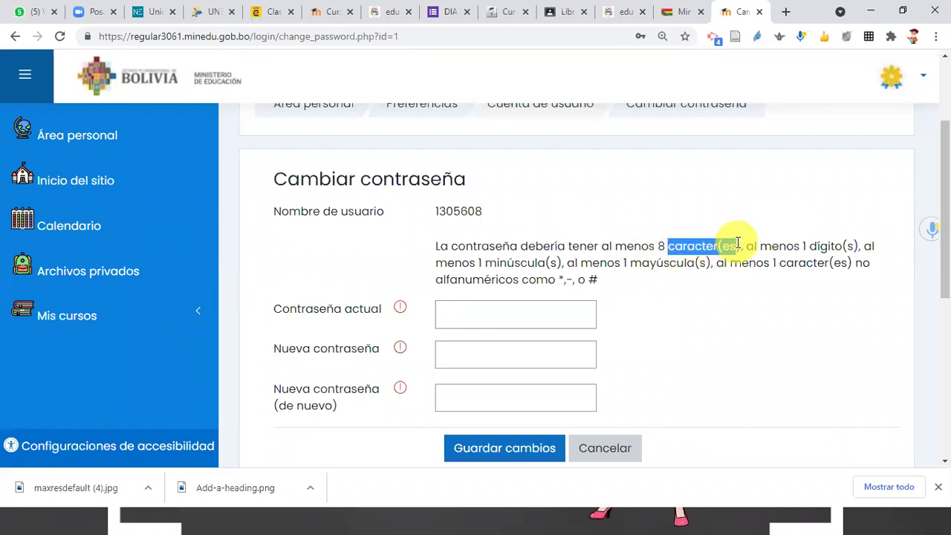
{"action": "left_click_drag", "start_coordinate": [746, 246], "coordinate": [561, 264]}
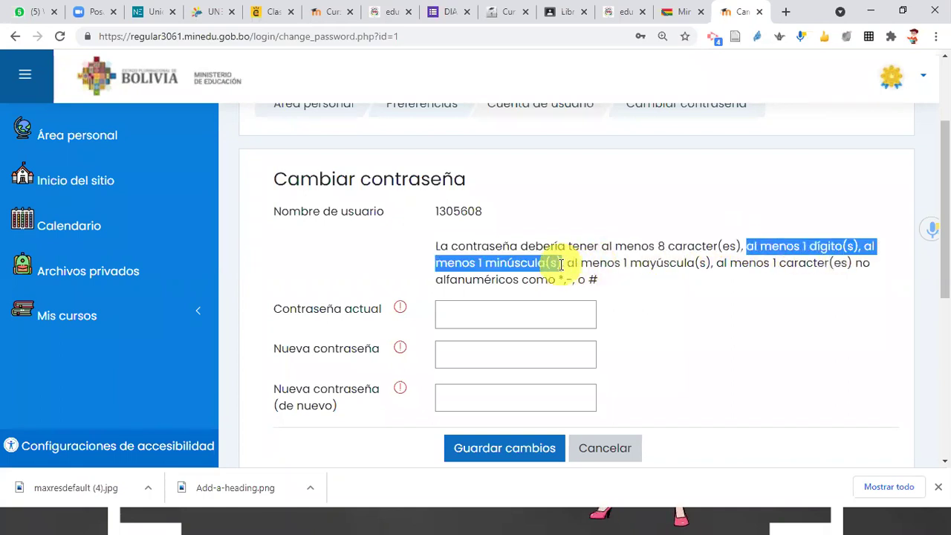
{"action": "left_click_drag", "start_coordinate": [622, 262], "coordinate": [623, 295]}
{"action": "left_click", "coordinate": [614, 291]}
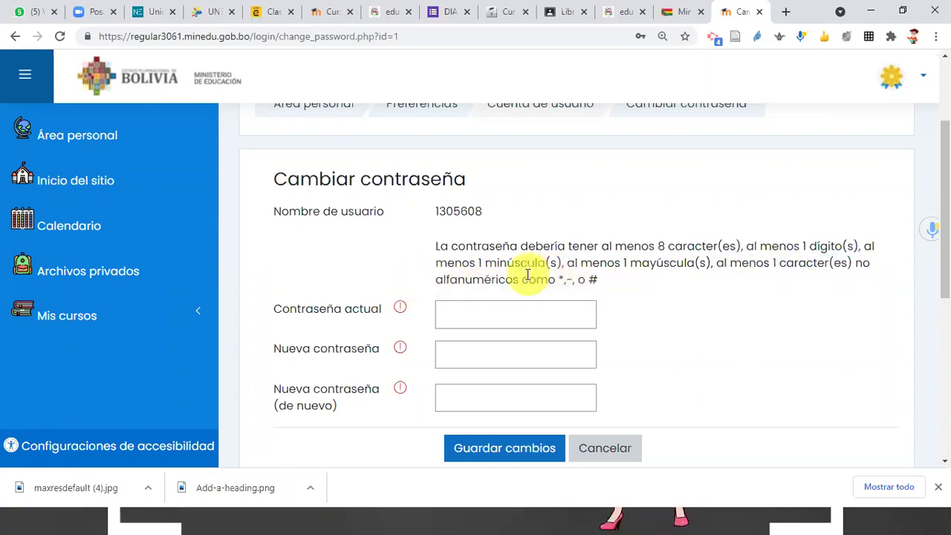
{"action": "left_click_drag", "start_coordinate": [562, 281], "coordinate": [542, 312]}
Step: Leave the Contraseña actual field empty and dismiss Chrome's saved-password suggestions
{"action": "left_click", "coordinate": [541, 314]}
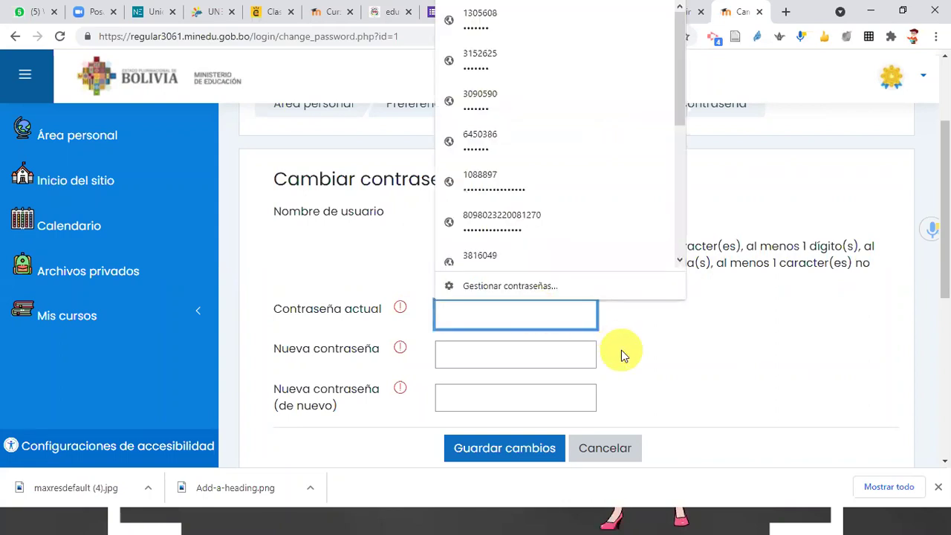
{"action": "type", "text": "1"}
{"action": "key", "text": "BackSpace"}
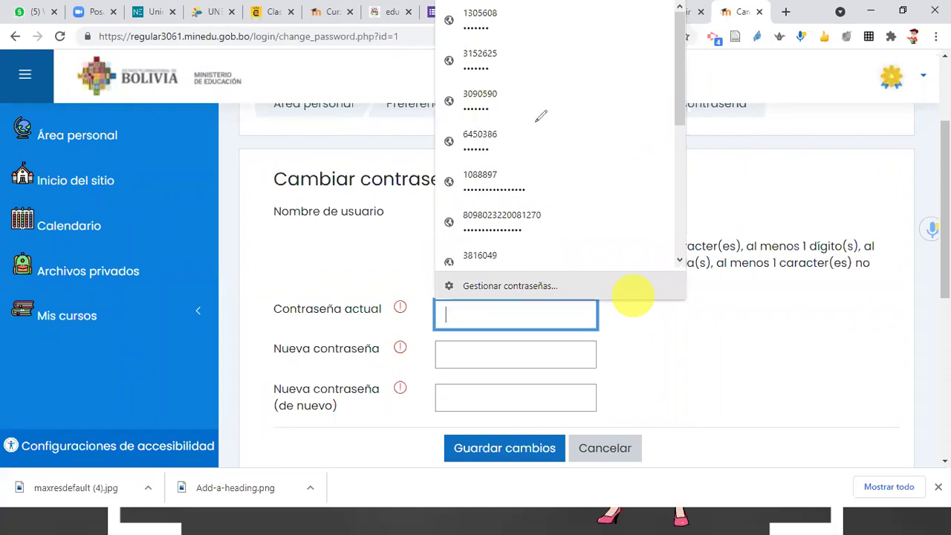
{"action": "left_click", "coordinate": [672, 105]}
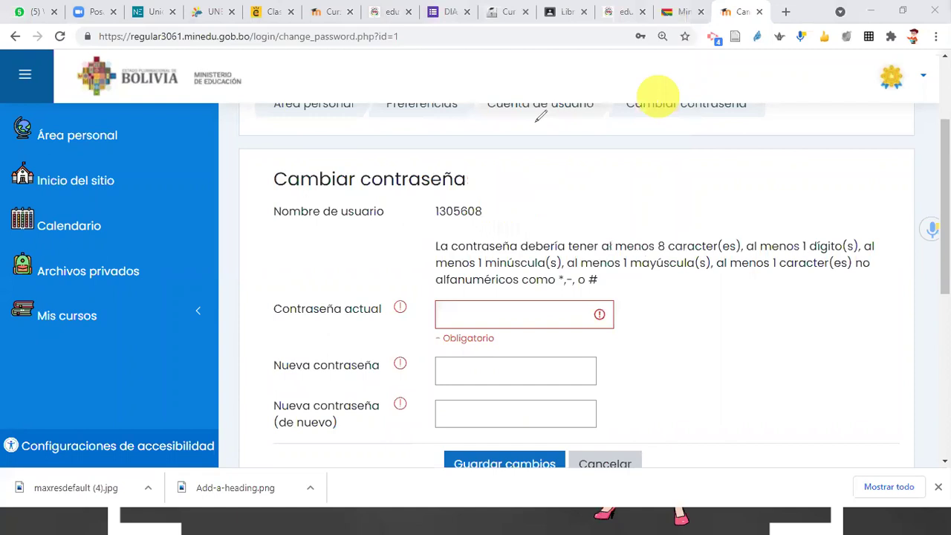
Step: Write a capitalised sample password in red over the Contraseña actual field with the annotation tool
{"action": "left_click", "coordinate": [460, 314]}
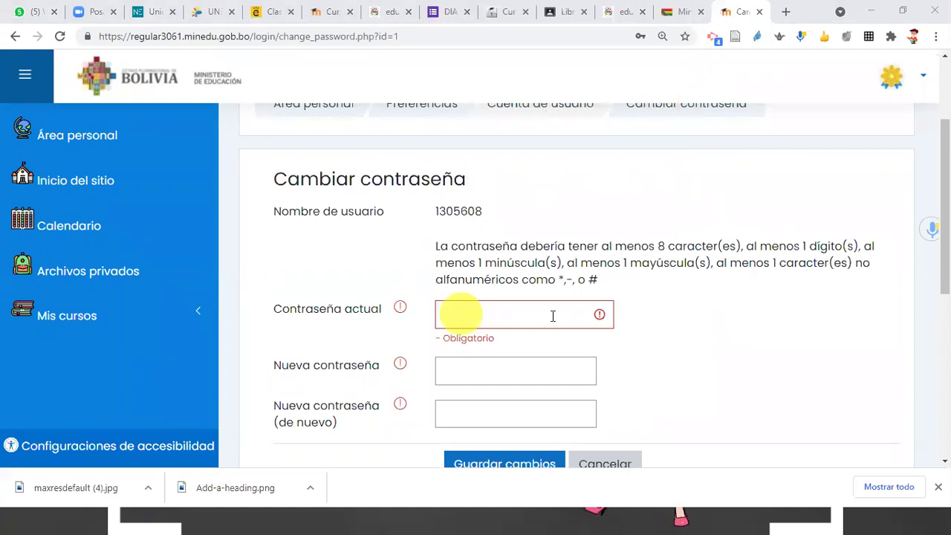
{"action": "left_click", "coordinate": [449, 313]}
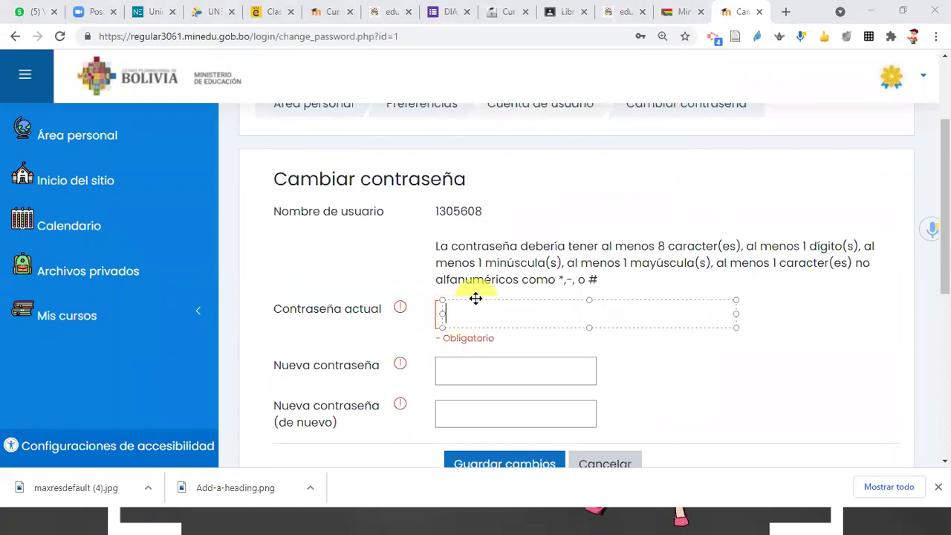
{"action": "key", "text": "BackSpace"}
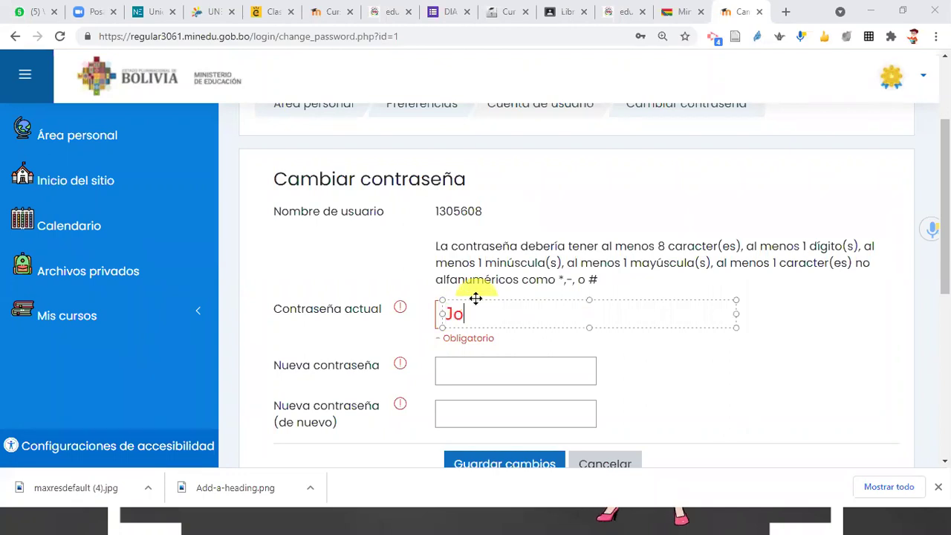
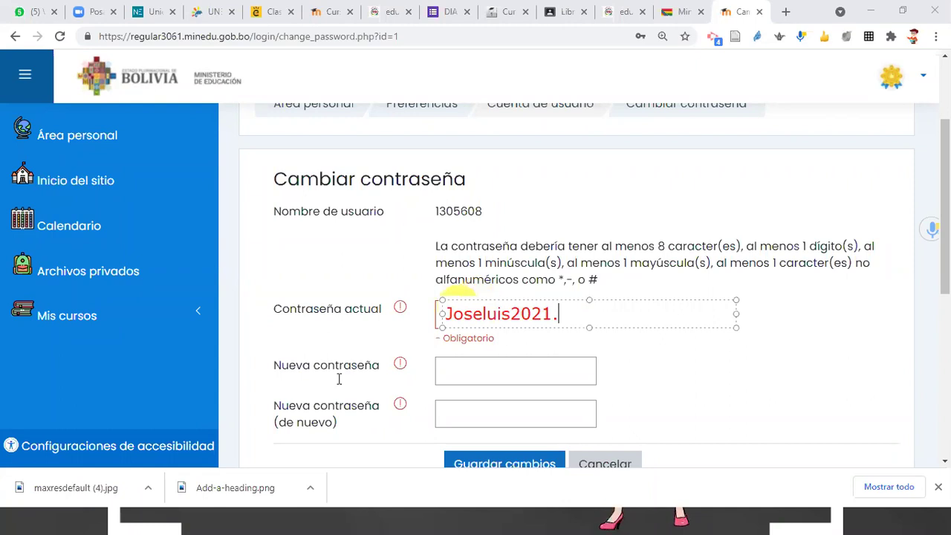
{"action": "left_click_drag", "start_coordinate": [447, 314], "coordinate": [556, 318]}
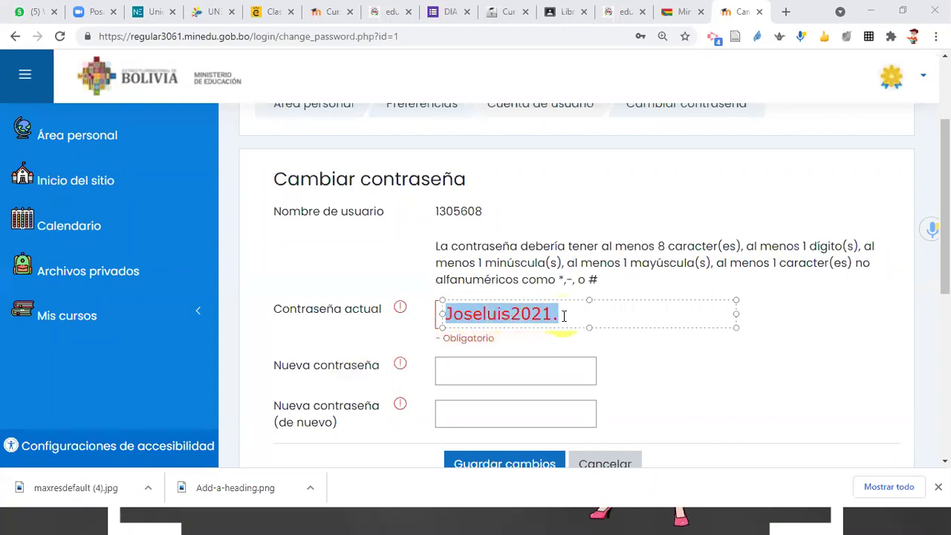
{"action": "left_click", "coordinate": [557, 318]}
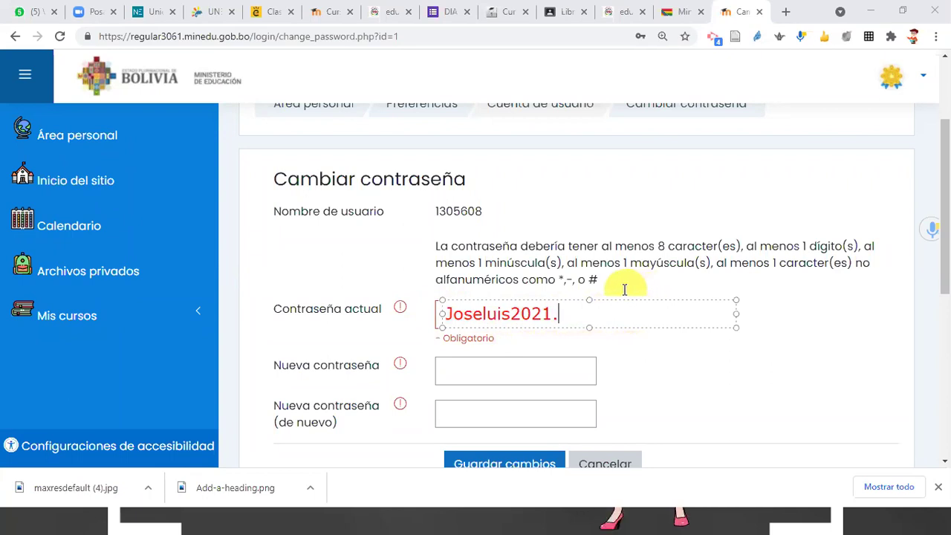
{"action": "left_click_drag", "start_coordinate": [559, 314], "coordinate": [437, 315]}
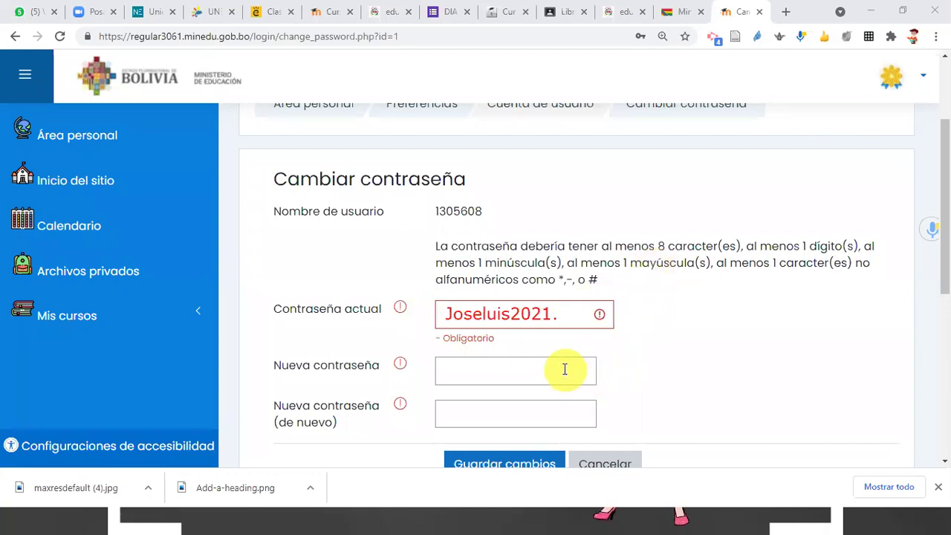
{"action": "left_click", "coordinate": [557, 314]}
{"action": "key", "text": "BackSpace"}
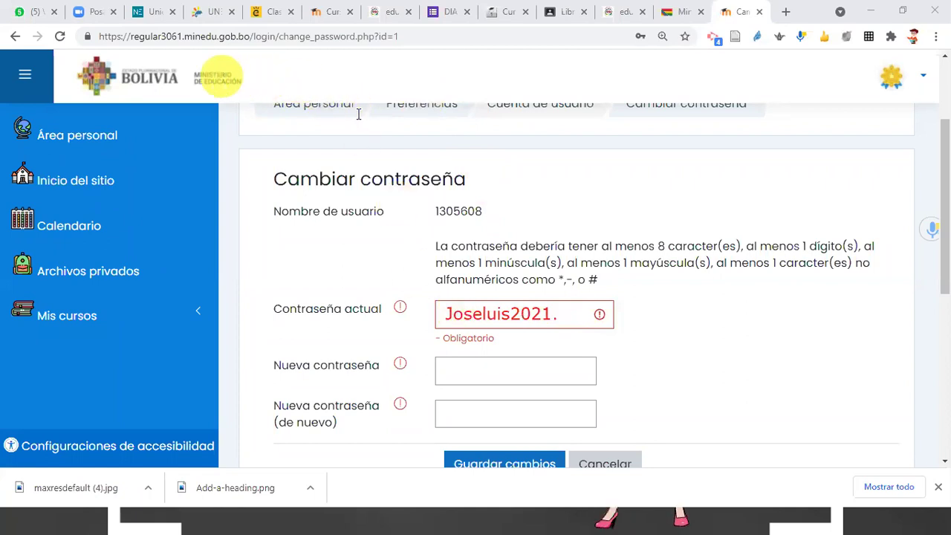
{"action": "left_click", "coordinate": [521, 315]}
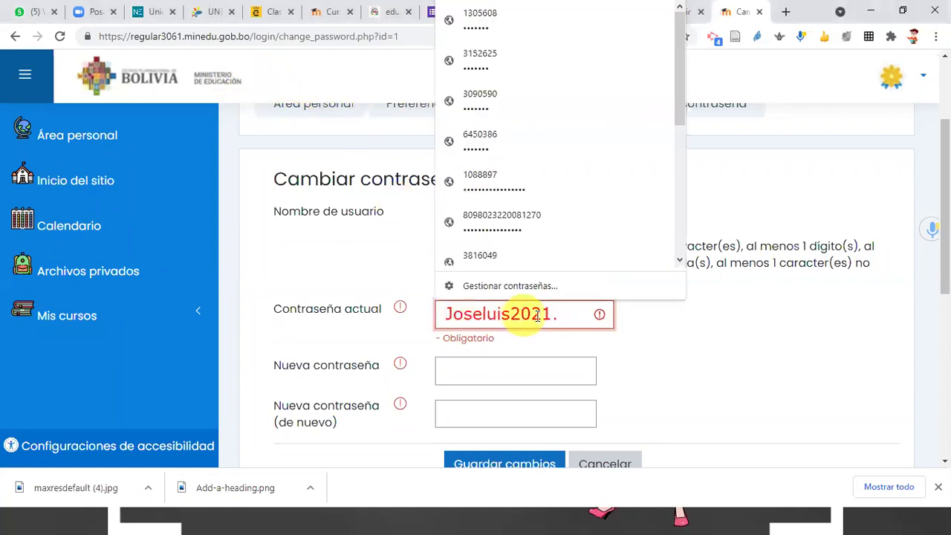
{"action": "left_click", "coordinate": [628, 134]}
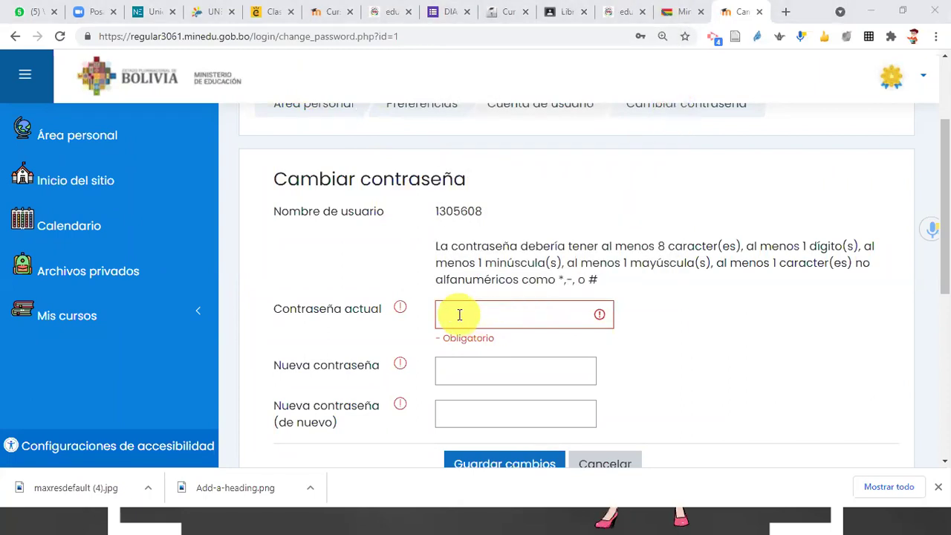
{"action": "left_click", "coordinate": [520, 326]}
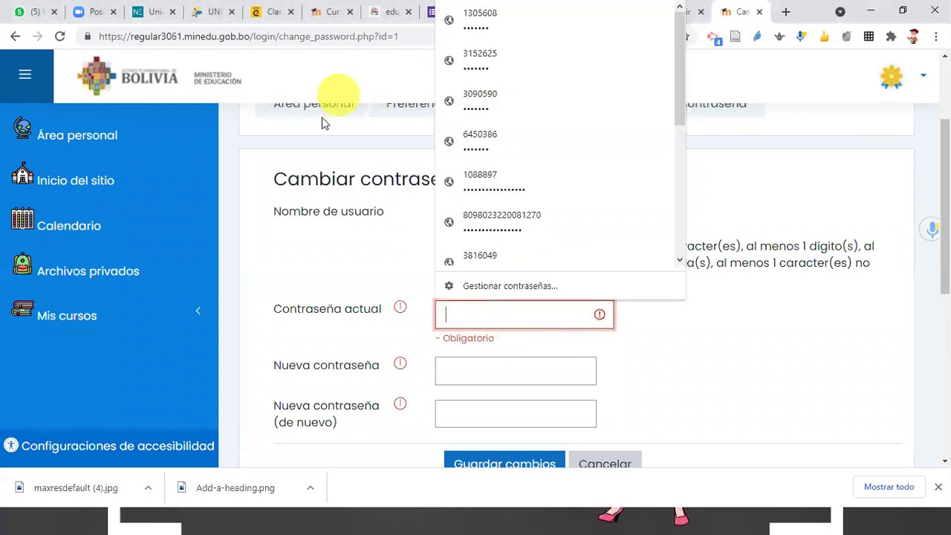
{"action": "left_click", "coordinate": [451, 311]}
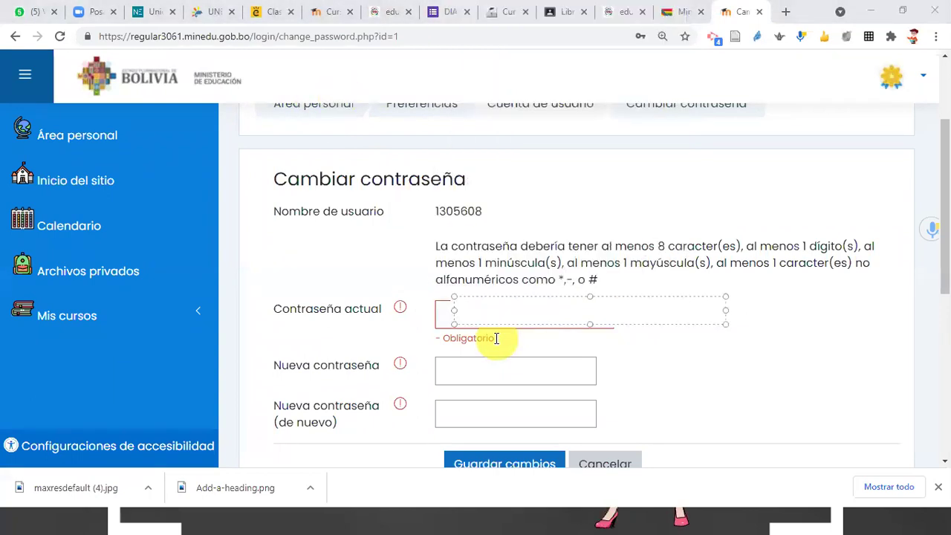
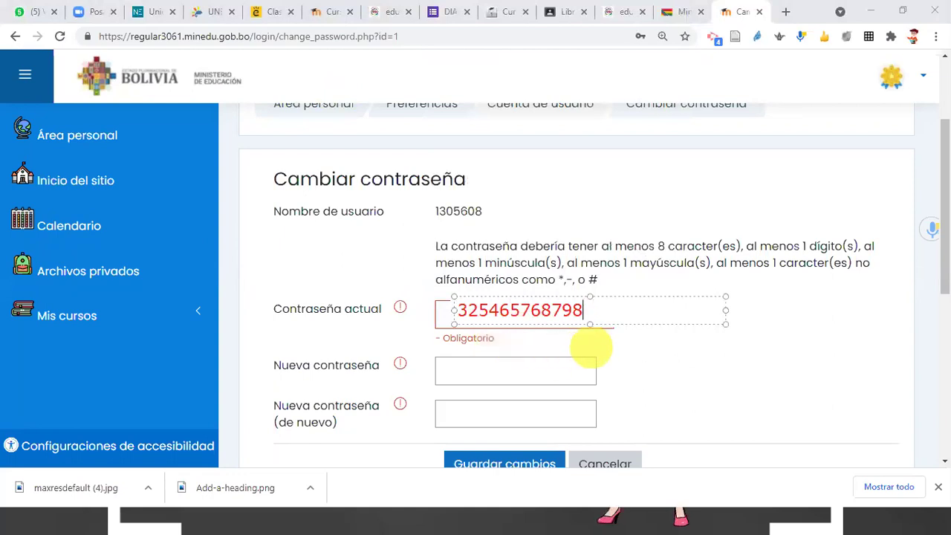
{"action": "left_click", "coordinate": [633, 354]}
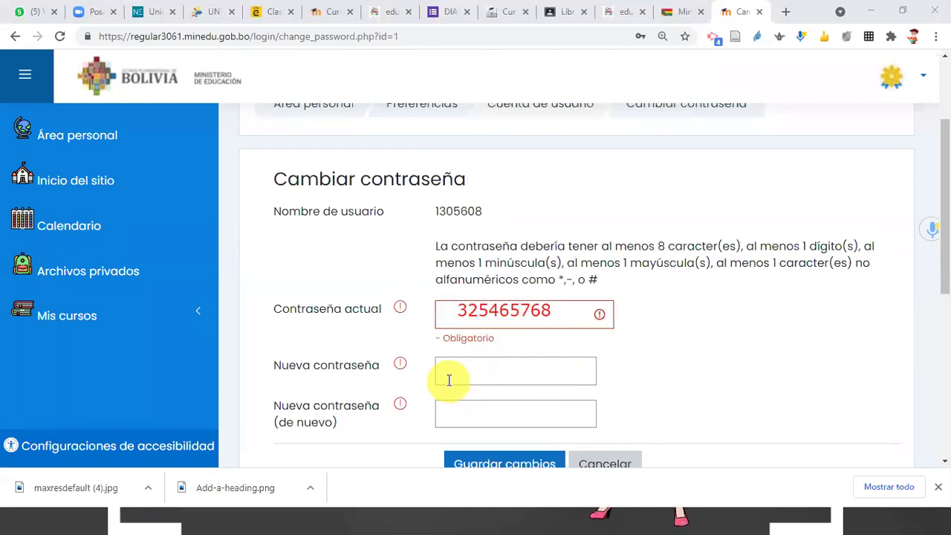
{"action": "left_click", "coordinate": [450, 375]}
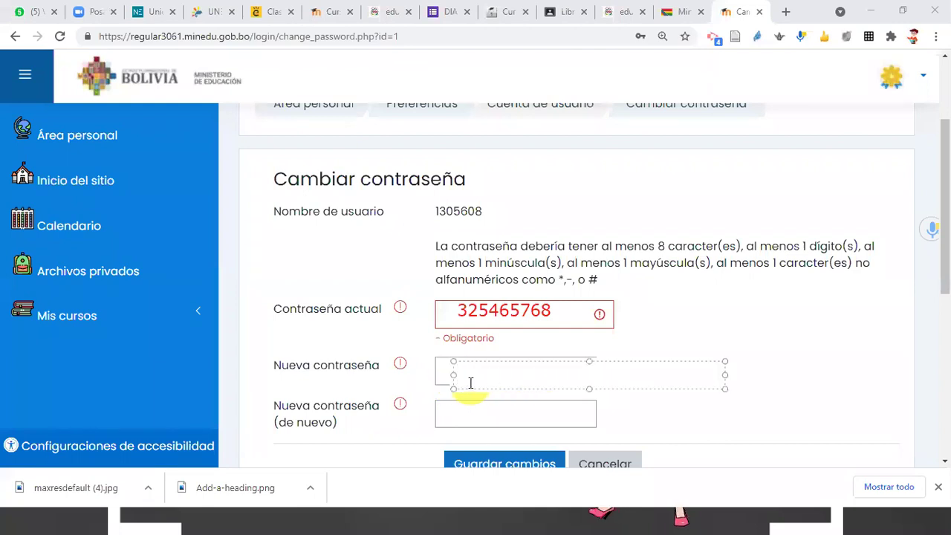
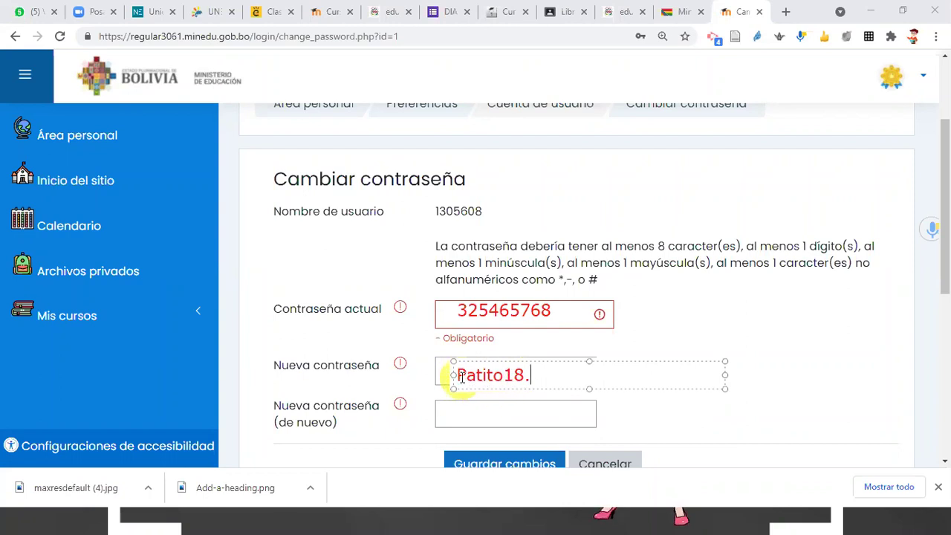
{"action": "left_click_drag", "start_coordinate": [461, 377], "coordinate": [609, 353]}
{"action": "left_click", "coordinate": [573, 364]}
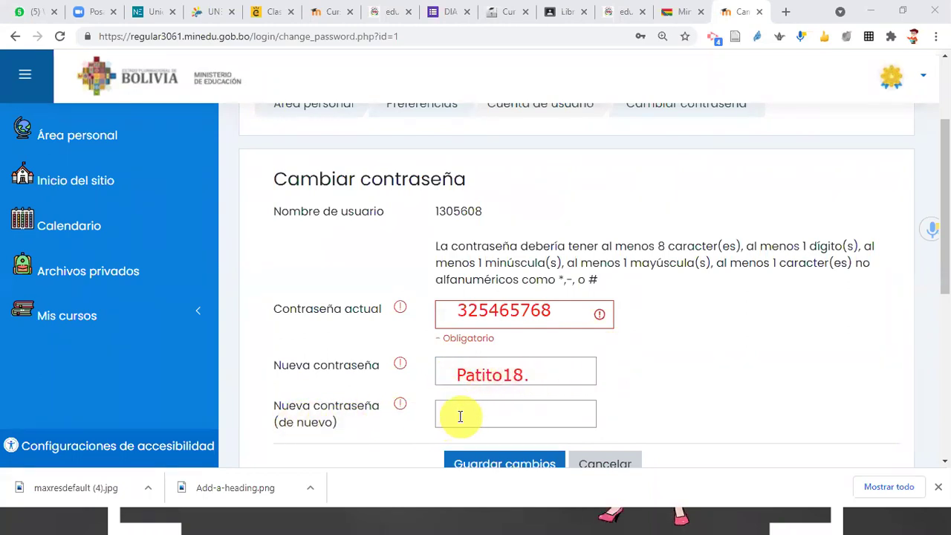
{"action": "left_click", "coordinate": [464, 416]}
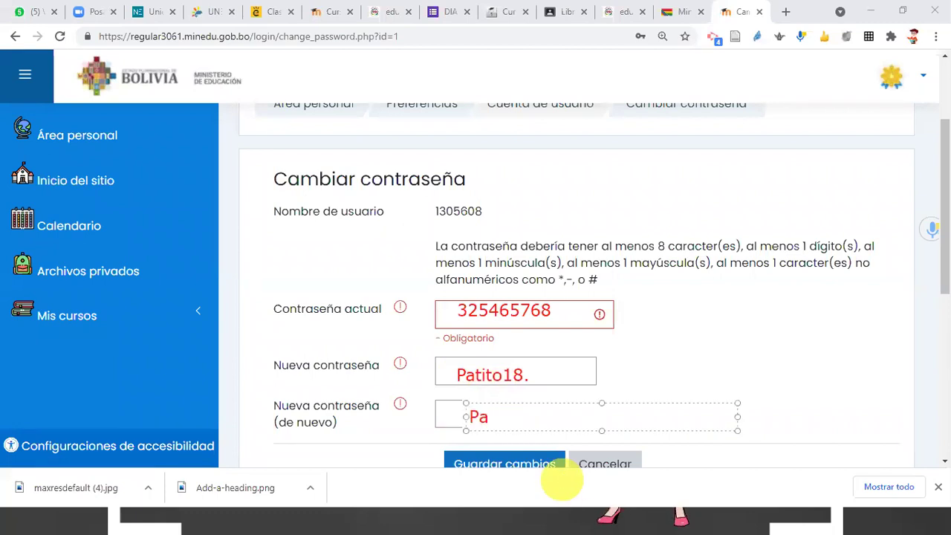
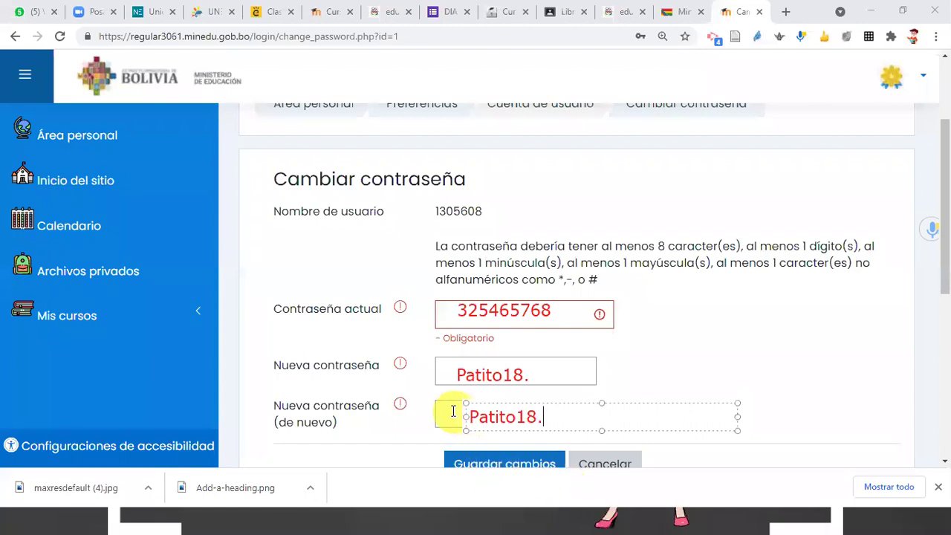
{"action": "mouse_move", "coordinate": [462, 417]}
{"action": "left_mouse_down"}
{"action": "mouse_move", "coordinate": [436, 416]}
{"action": "mouse_move", "coordinate": [443, 417]}
{"action": "left_mouse_up"}
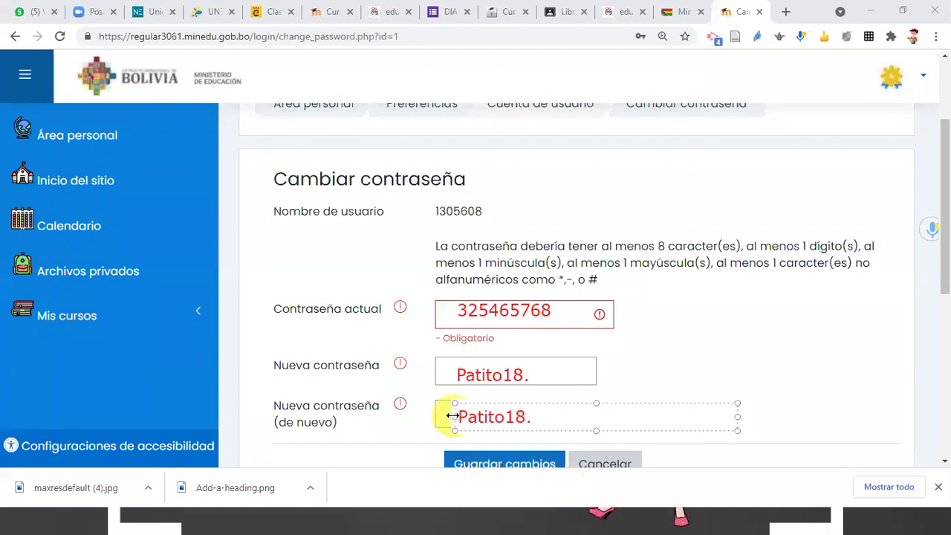
{"action": "left_click", "coordinate": [632, 346]}
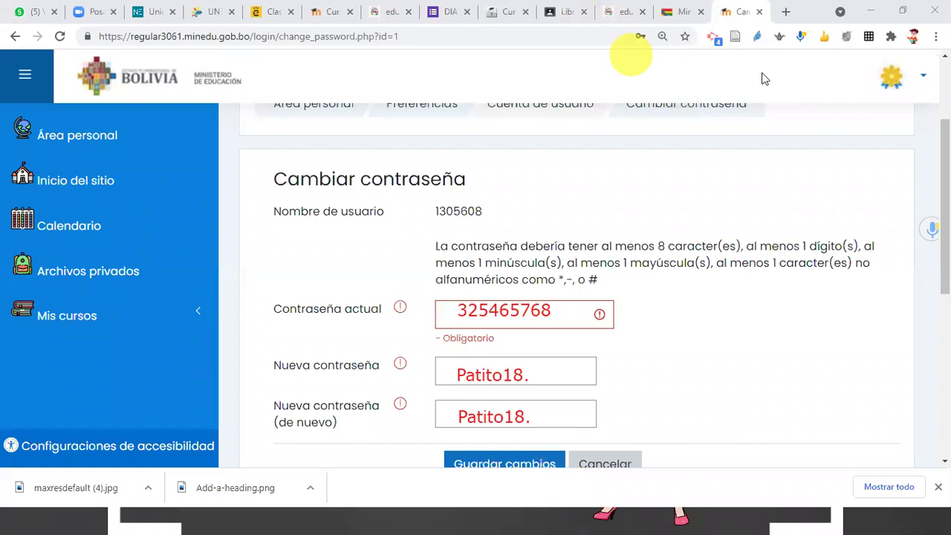
{"action": "left_click_drag", "start_coordinate": [942, 149], "coordinate": [840, 175]}
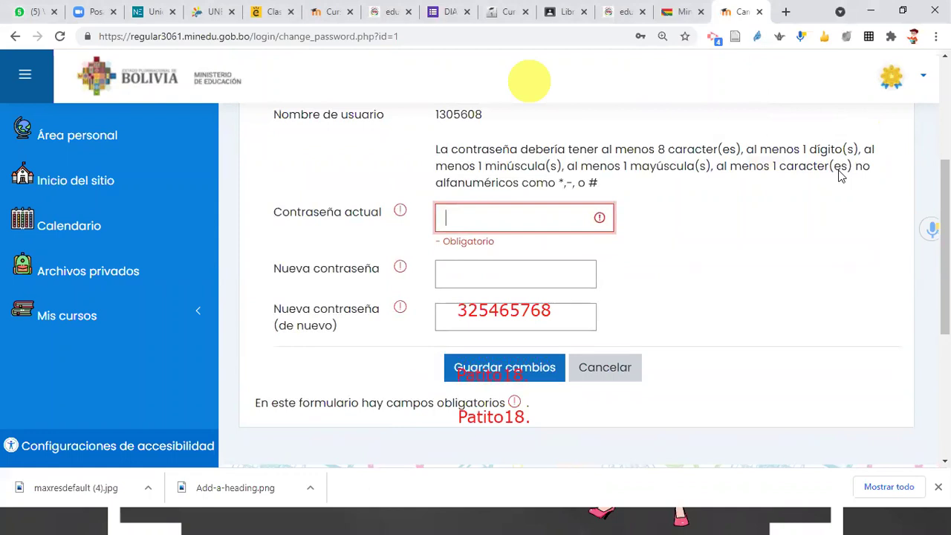
Step: Focus Nueva contraseña and its repeat field and dismiss Chrome's suggestions, leaving all three flagged Obligatorio
{"action": "left_click_drag", "start_coordinate": [938, 228], "coordinate": [938, 263]}
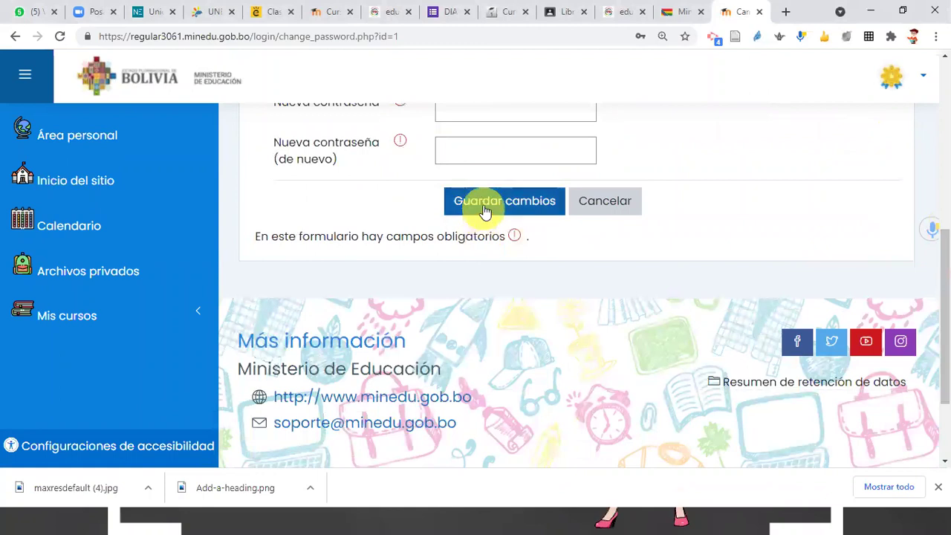
{"action": "scroll", "coordinate": [941, 253], "scroll_direction": "up", "scroll_amount": 3}
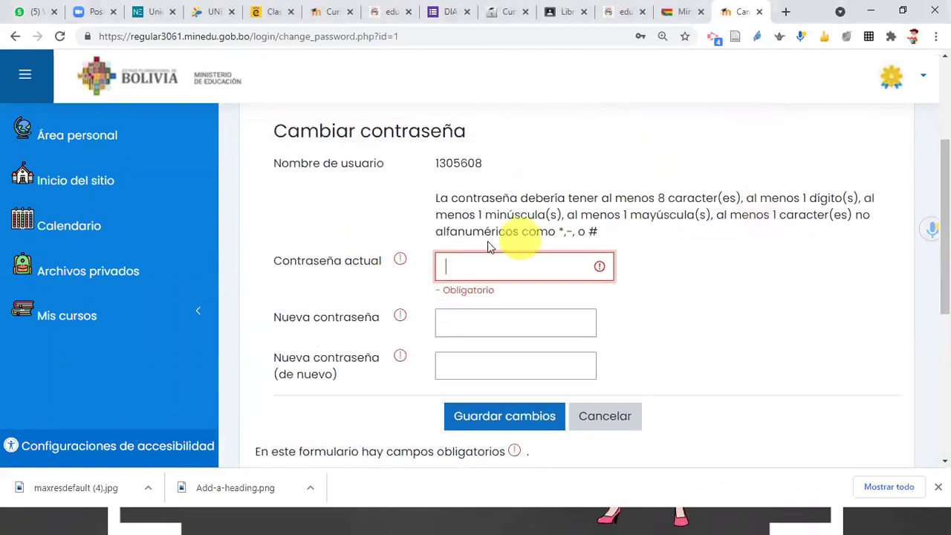
{"action": "left_click", "coordinate": [469, 329]}
{"action": "left_click", "coordinate": [462, 362]}
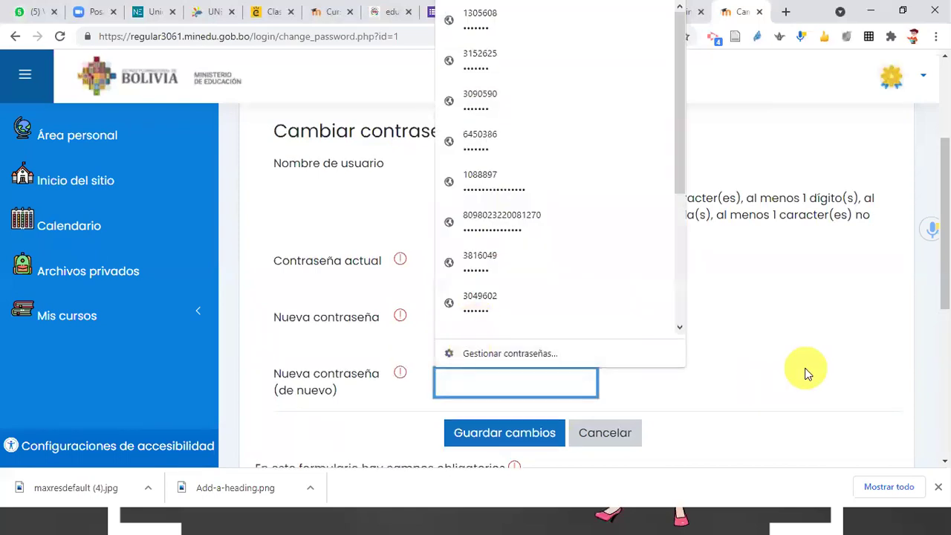
{"action": "left_click", "coordinate": [805, 368]}
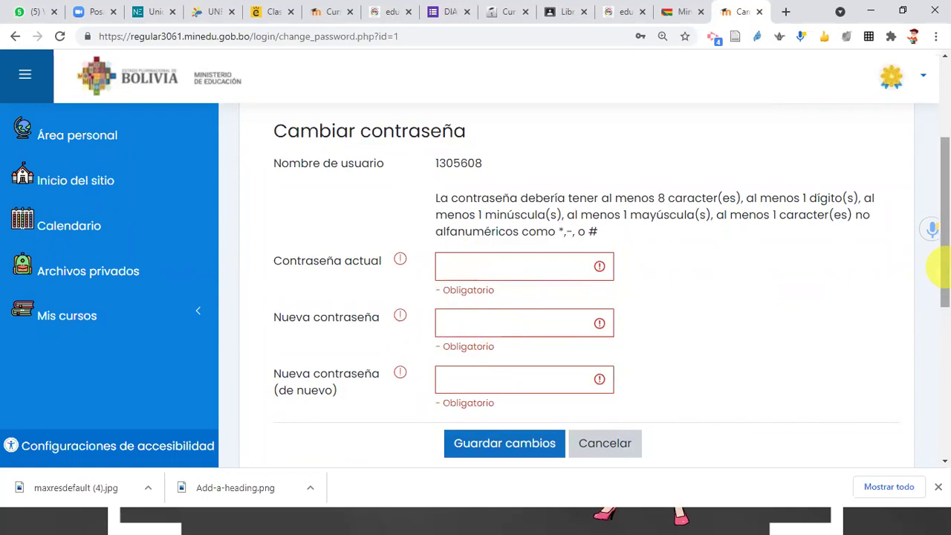
{"action": "scroll", "coordinate": [940, 223], "scroll_direction": "up", "scroll_amount": 1}
{"action": "scroll", "coordinate": [940, 199], "scroll_direction": "down", "scroll_amount": 1}
{"action": "scroll", "coordinate": [929, 213], "scroll_direction": "up", "scroll_amount": 3}
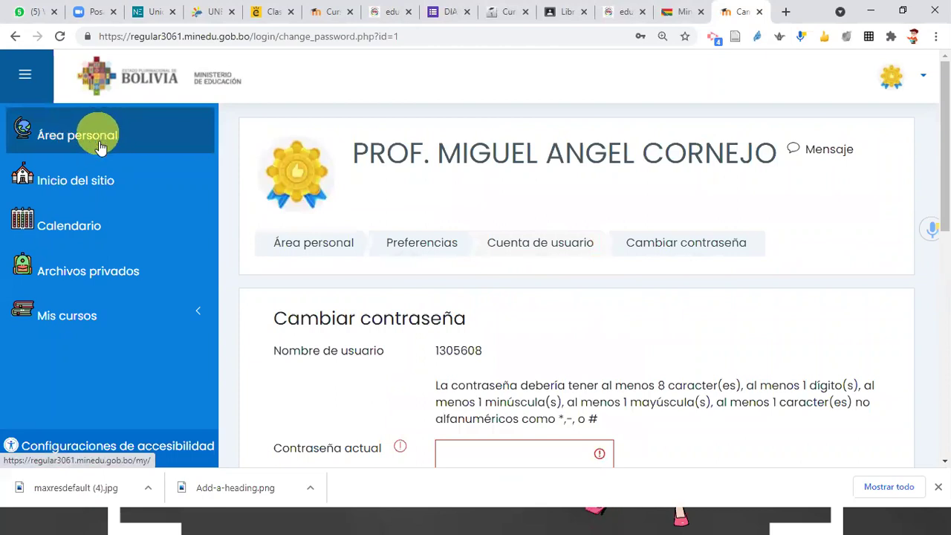
Step: Go to Área personal and scroll through recently accessed courses and the course overview
{"action": "left_click", "coordinate": [67, 140]}
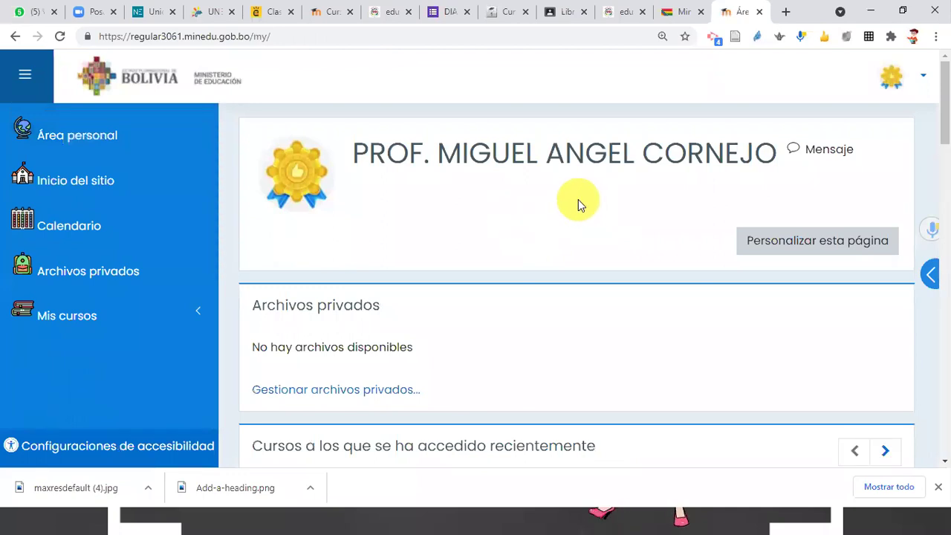
{"action": "scroll", "coordinate": [583, 215], "scroll_direction": "down", "scroll_amount": 3}
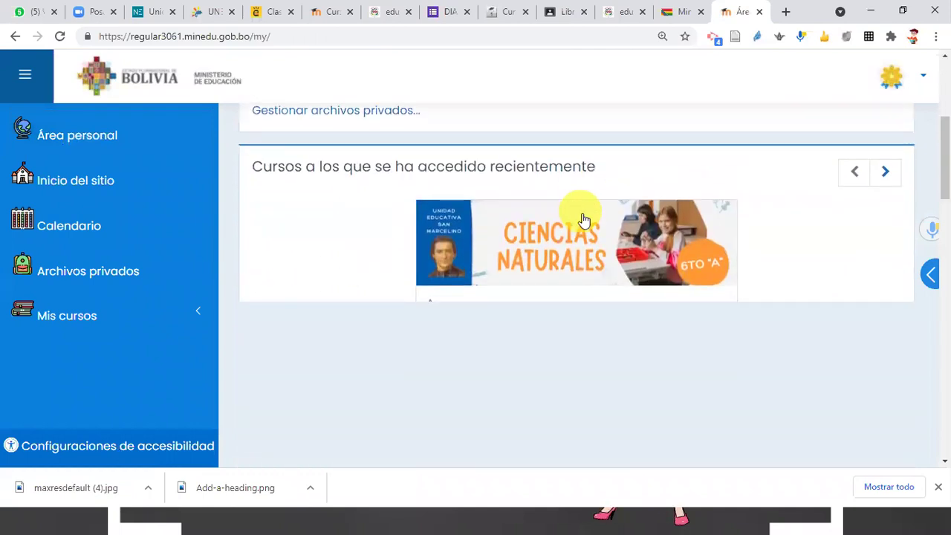
{"action": "scroll", "coordinate": [584, 216], "scroll_direction": "up", "scroll_amount": 2}
{"action": "scroll", "coordinate": [583, 220], "scroll_direction": "down", "scroll_amount": 2}
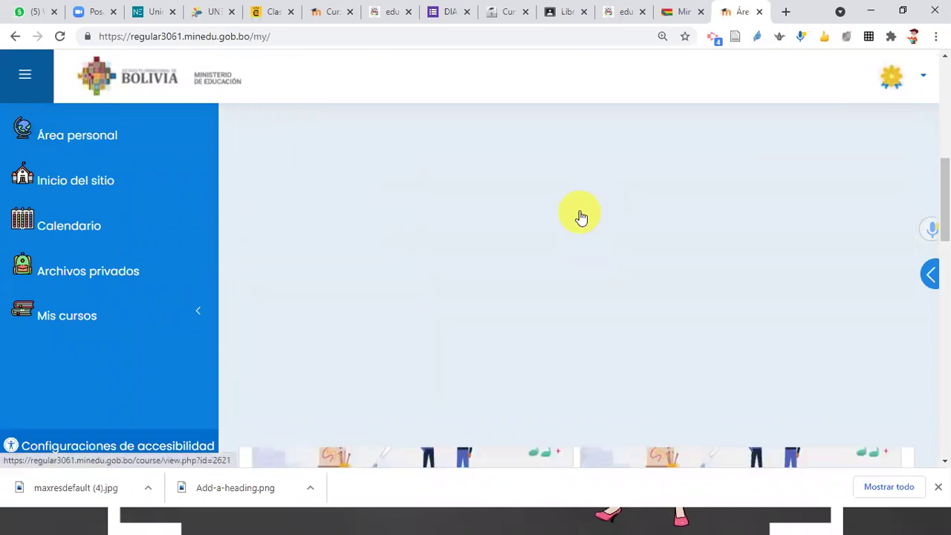
{"action": "scroll", "coordinate": [578, 215], "scroll_direction": "up", "scroll_amount": 5}
{"action": "scroll", "coordinate": [582, 215], "scroll_direction": "down", "scroll_amount": 2}
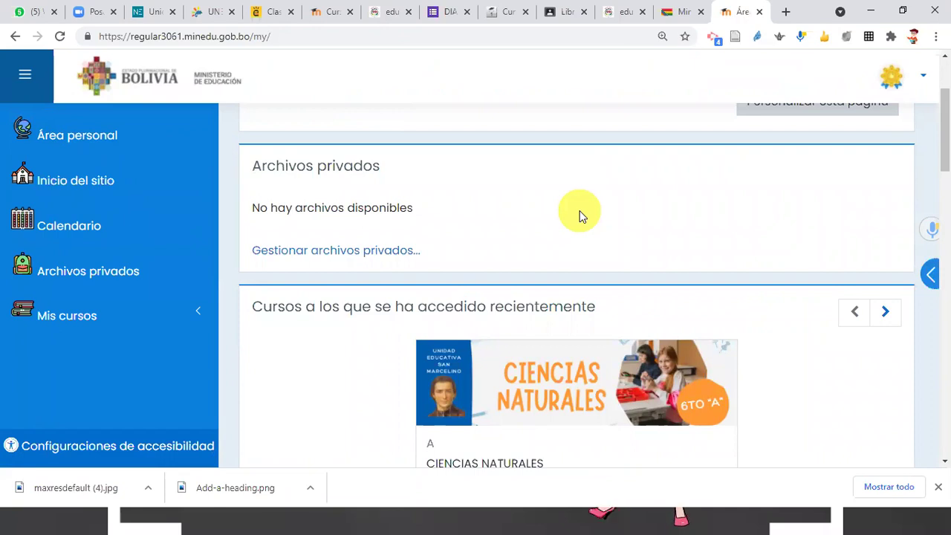
{"action": "scroll", "coordinate": [582, 216], "scroll_direction": "down", "scroll_amount": 1}
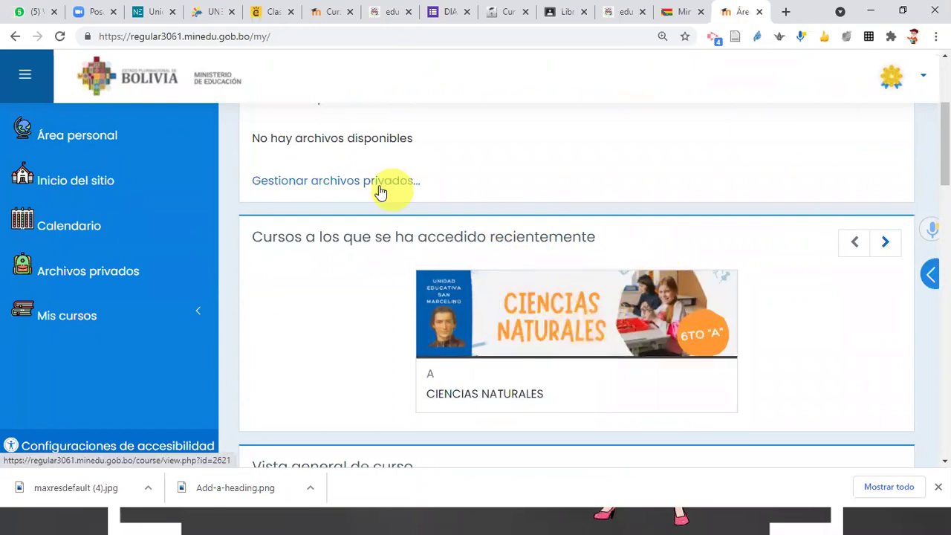
{"action": "scroll", "coordinate": [387, 204], "scroll_direction": "down", "scroll_amount": 2}
{"action": "scroll", "coordinate": [394, 213], "scroll_direction": "down", "scroll_amount": 1}
{"action": "scroll", "coordinate": [401, 213], "scroll_direction": "up", "scroll_amount": 2}
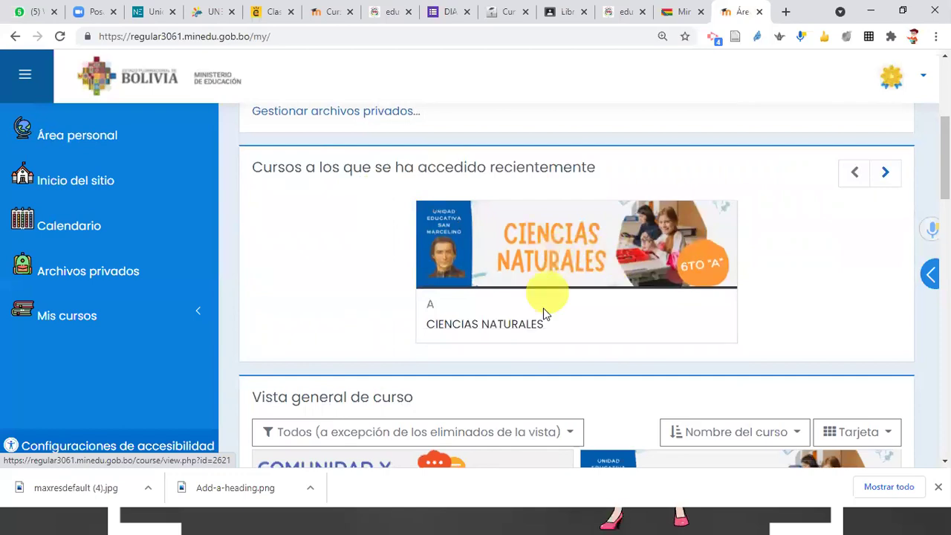
{"action": "scroll", "coordinate": [576, 263], "scroll_direction": "down", "scroll_amount": 3}
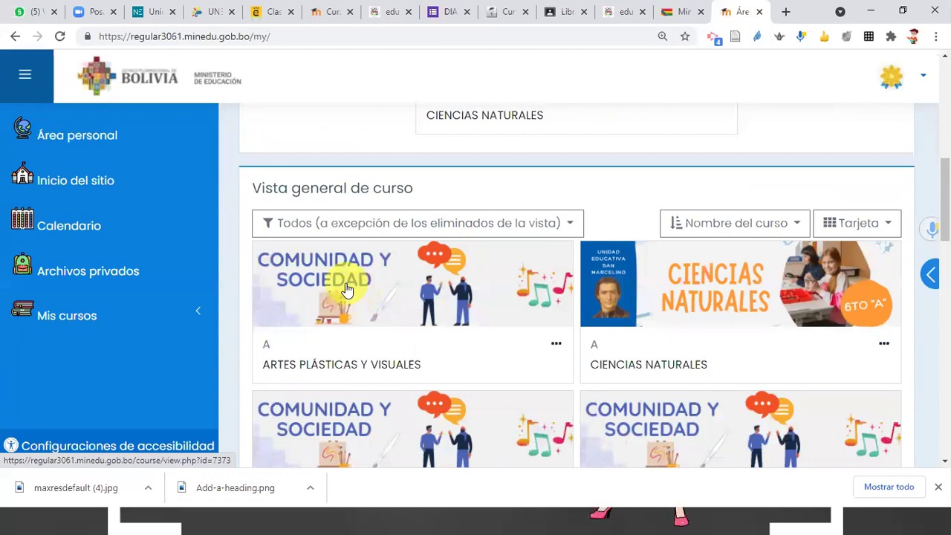
Step: Expand Mis cursos in the sidebar and scroll through the enrolled course list
{"action": "left_click", "coordinate": [110, 318]}
{"action": "scroll", "coordinate": [100, 324], "scroll_direction": "down", "scroll_amount": 2}
{"action": "scroll", "coordinate": [95, 327], "scroll_direction": "down", "scroll_amount": 5}
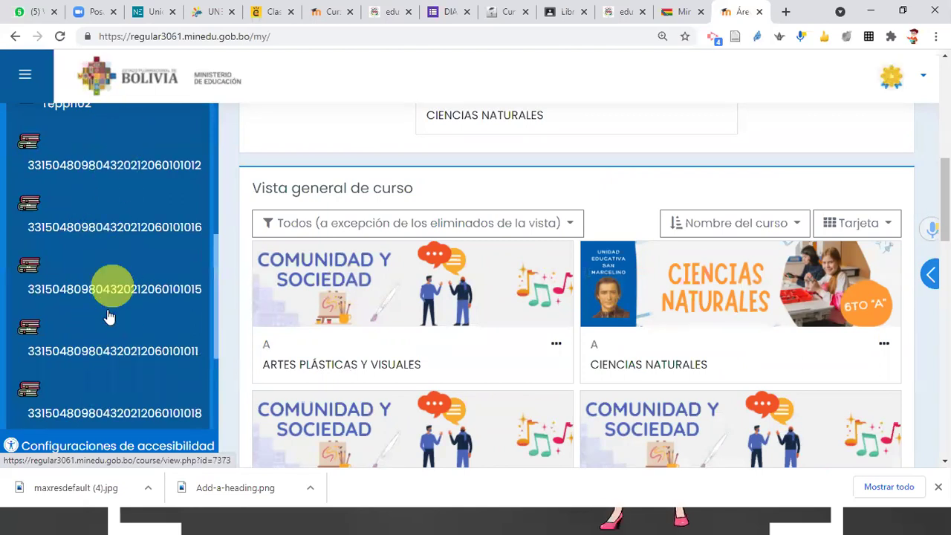
{"action": "scroll", "coordinate": [132, 190], "scroll_direction": "up", "scroll_amount": 5}
{"action": "scroll", "coordinate": [133, 189], "scroll_direction": "up", "scroll_amount": 2}
{"action": "scroll", "coordinate": [361, 260], "scroll_direction": "up", "scroll_amount": 1}
{"action": "scroll", "coordinate": [454, 290], "scroll_direction": "down", "scroll_amount": 1}
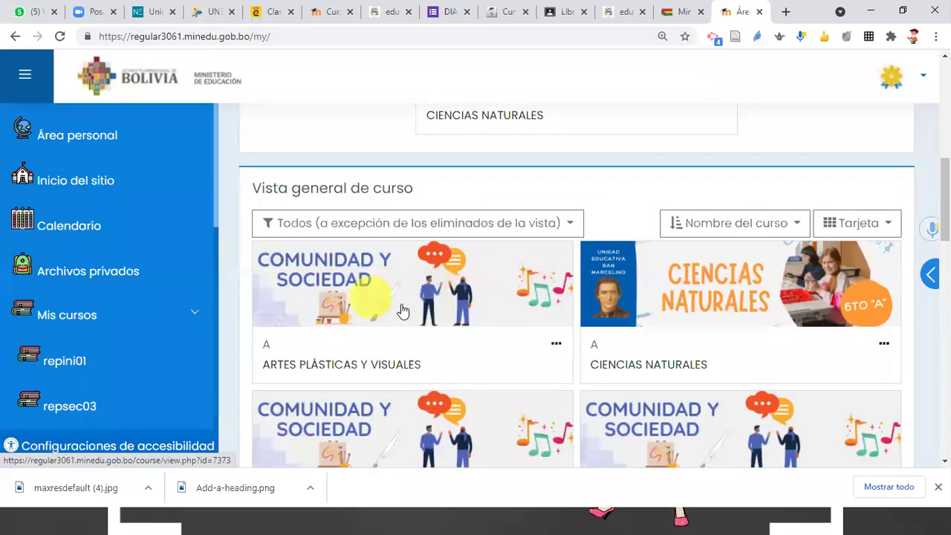
Step: Open the ARTES PLÁSTICAS Y VISUALES course card and highlight its title
{"action": "left_click", "coordinate": [374, 301]}
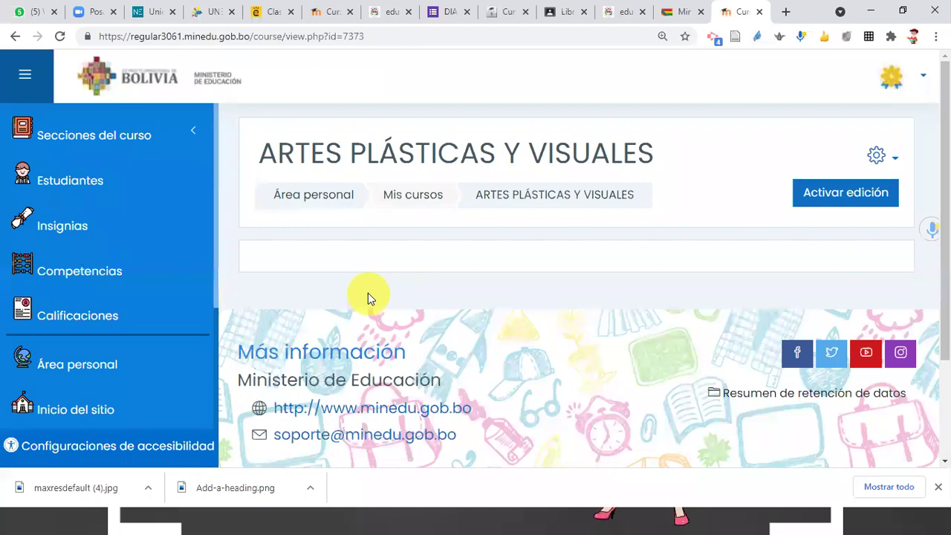
{"action": "left_click_drag", "start_coordinate": [256, 151], "coordinate": [663, 170]}
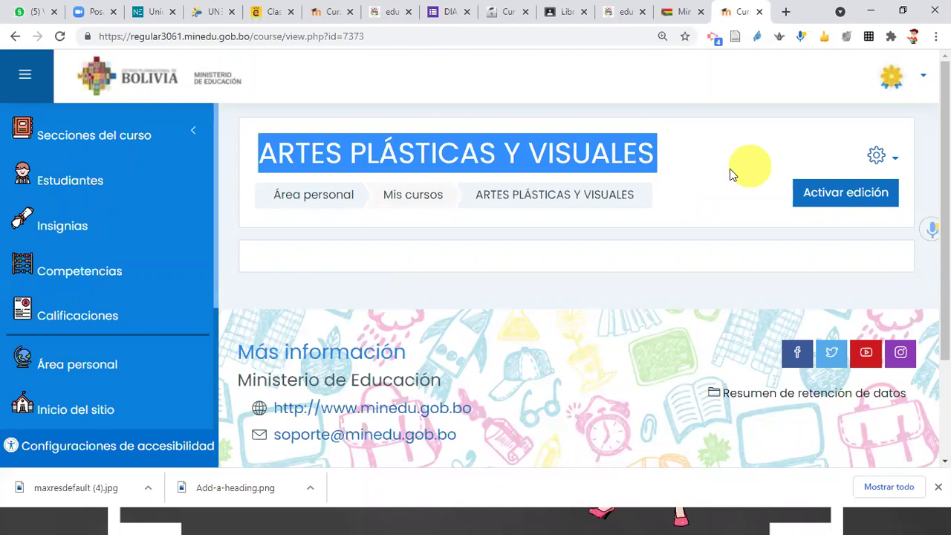
{"action": "left_click", "coordinate": [765, 168]}
{"action": "triple_click", "coordinate": [855, 153]}
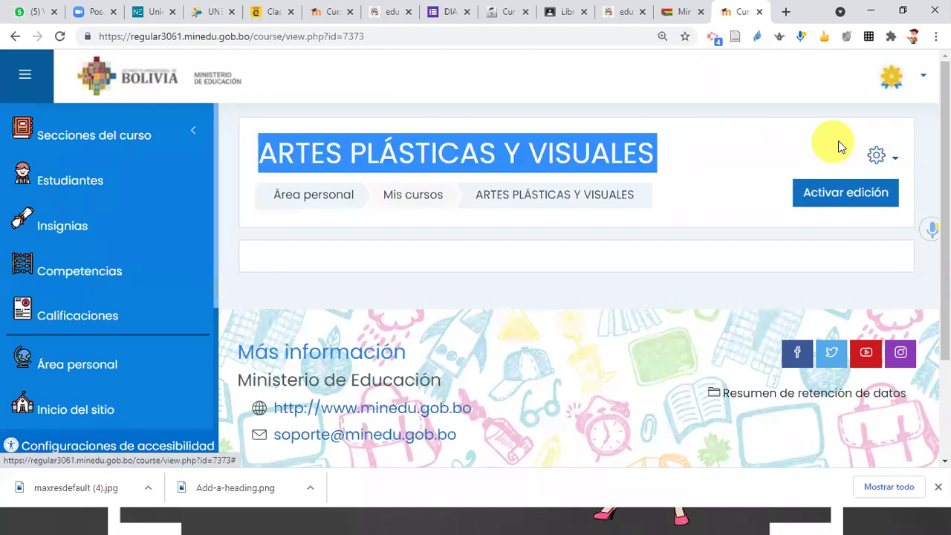
{"action": "left_click", "coordinate": [832, 141]}
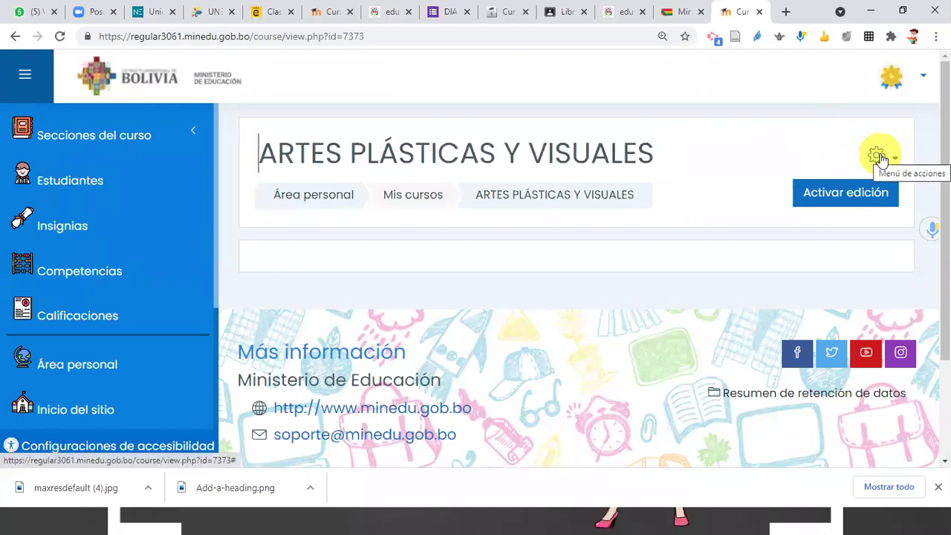
Step: Scroll the course page and open the gear icon's course actions menu
{"action": "scroll", "coordinate": [417, 297], "scroll_direction": "down", "scroll_amount": 2}
{"action": "scroll", "coordinate": [431, 297], "scroll_direction": "up", "scroll_amount": 2}
{"action": "scroll", "coordinate": [431, 347], "scroll_direction": "down", "scroll_amount": 2}
{"action": "scroll", "coordinate": [431, 334], "scroll_direction": "up", "scroll_amount": 2}
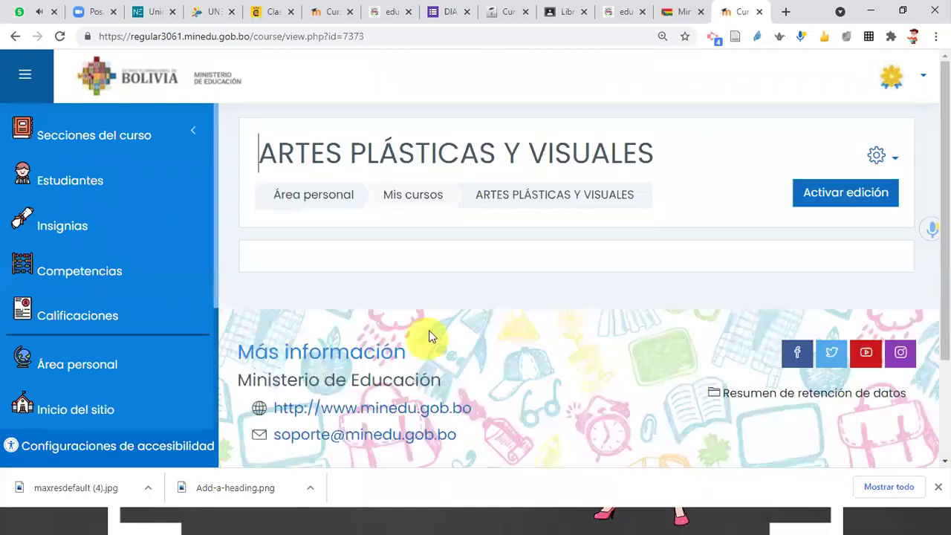
{"action": "scroll", "coordinate": [423, 342], "scroll_direction": "down", "scroll_amount": 2}
{"action": "scroll", "coordinate": [418, 345], "scroll_direction": "up", "scroll_amount": 2}
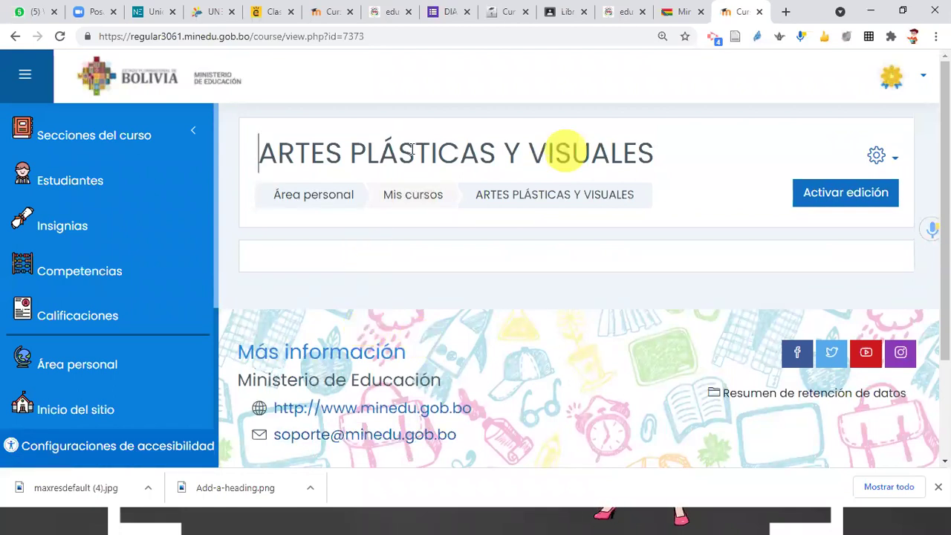
{"action": "left_click", "coordinate": [898, 159]}
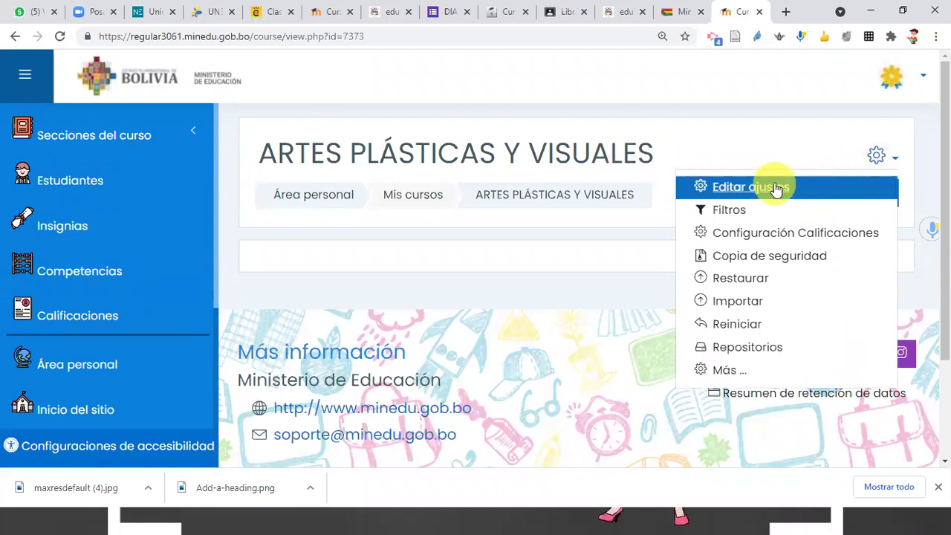
Step: Open the course's Editar ajustes form and review its full and short name fields
{"action": "left_click", "coordinate": [775, 186]}
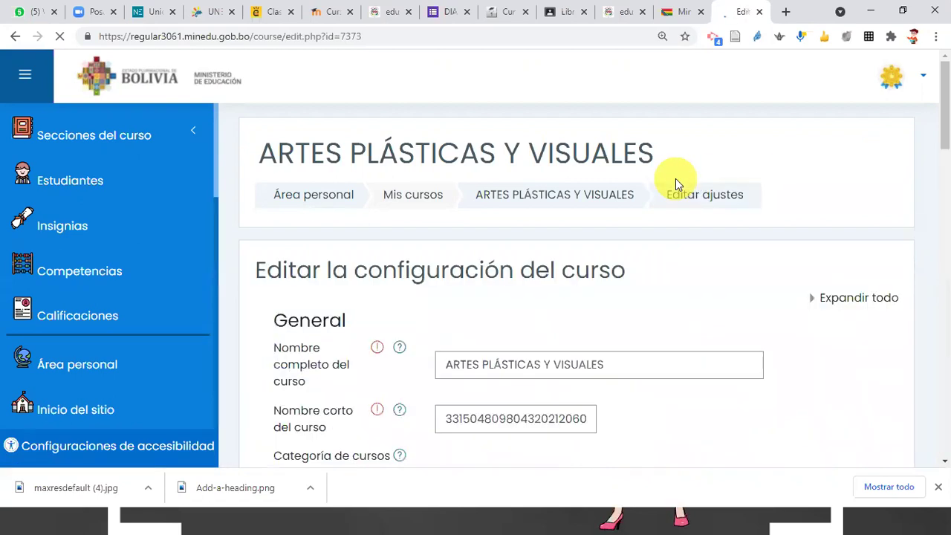
{"action": "scroll", "coordinate": [661, 266], "scroll_direction": "down", "scroll_amount": 1}
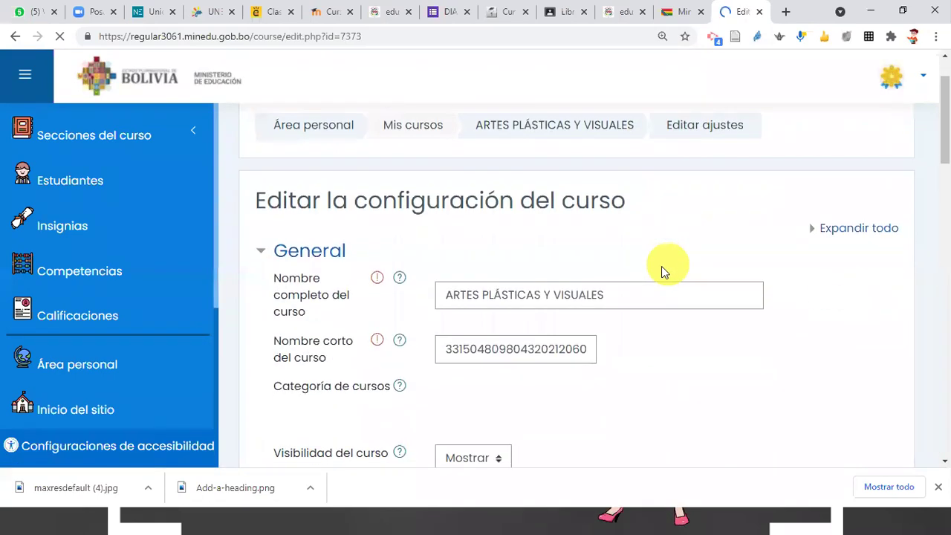
{"action": "scroll", "coordinate": [565, 275], "scroll_direction": "down", "scroll_amount": 1}
{"action": "left_click", "coordinate": [602, 227]}
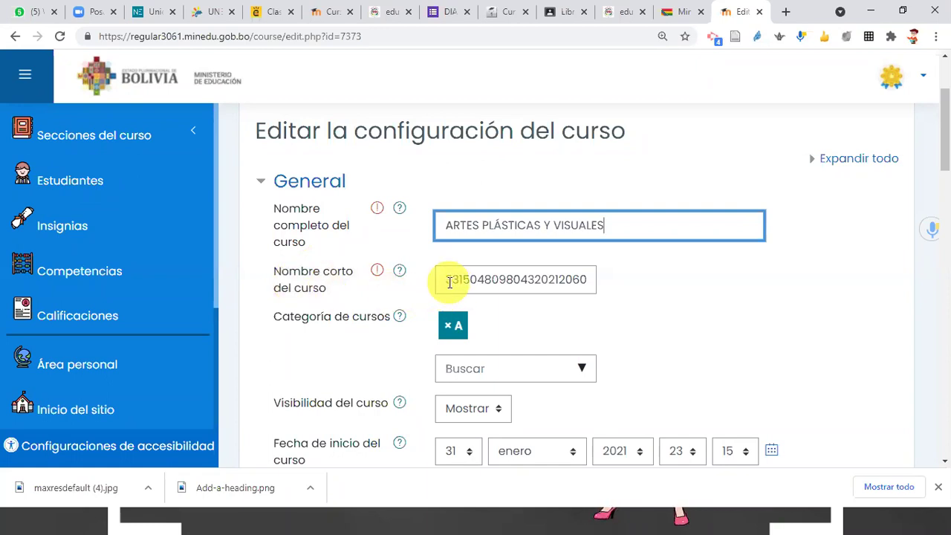
{"action": "left_click_drag", "start_coordinate": [450, 281], "coordinate": [606, 286]}
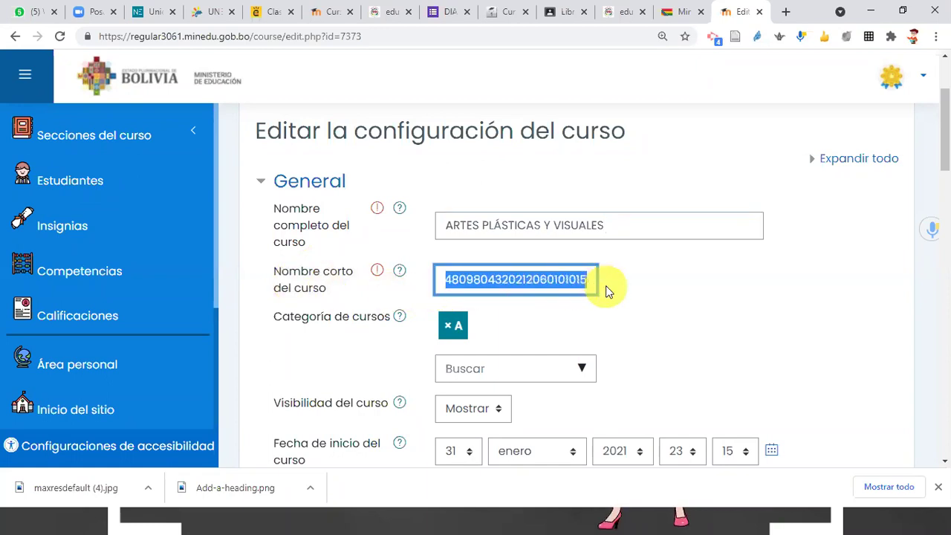
{"action": "left_click", "coordinate": [446, 290]}
{"action": "scroll", "coordinate": [149, 350], "scroll_direction": "down", "scroll_amount": 3}
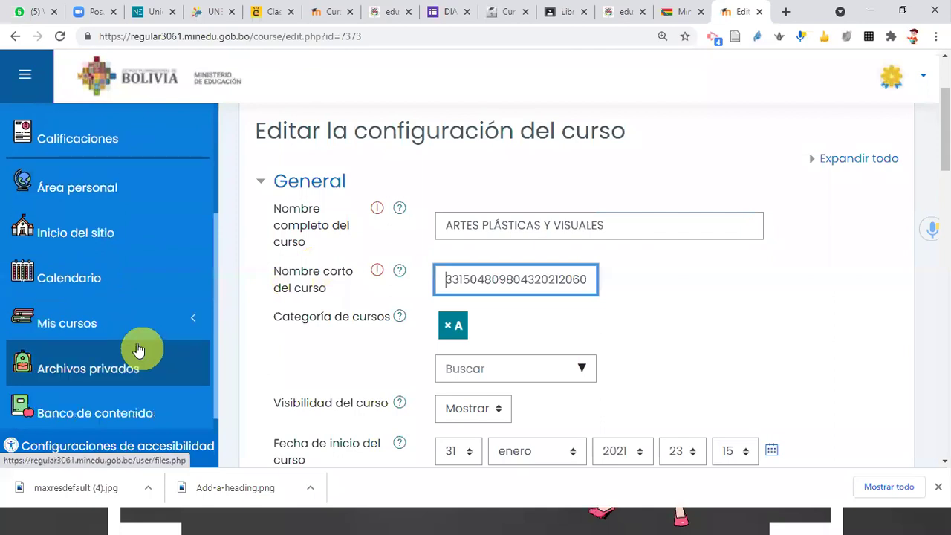
Step: Expand Mis cursos in the sidebar, scroll the list, and open a new browser tab
{"action": "left_click", "coordinate": [108, 318]}
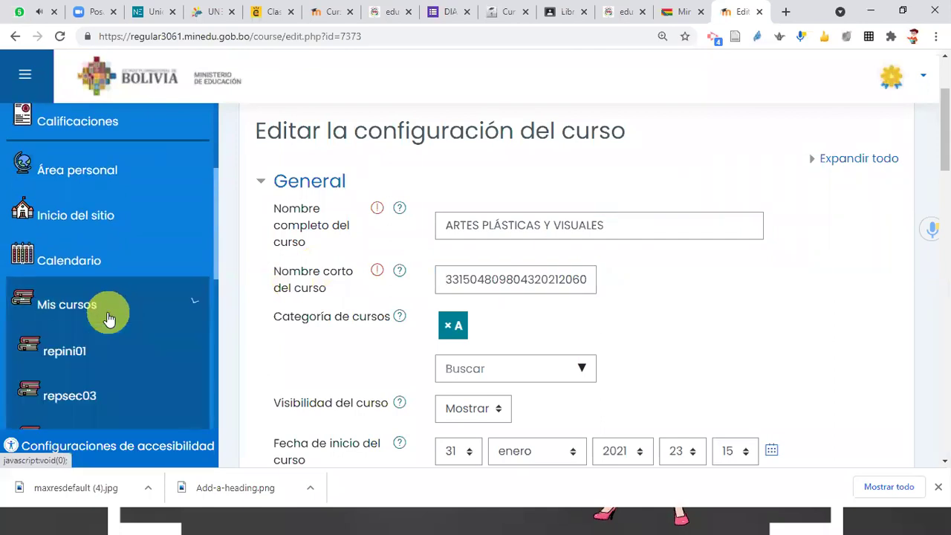
{"action": "scroll", "coordinate": [119, 316], "scroll_direction": "down", "scroll_amount": 5}
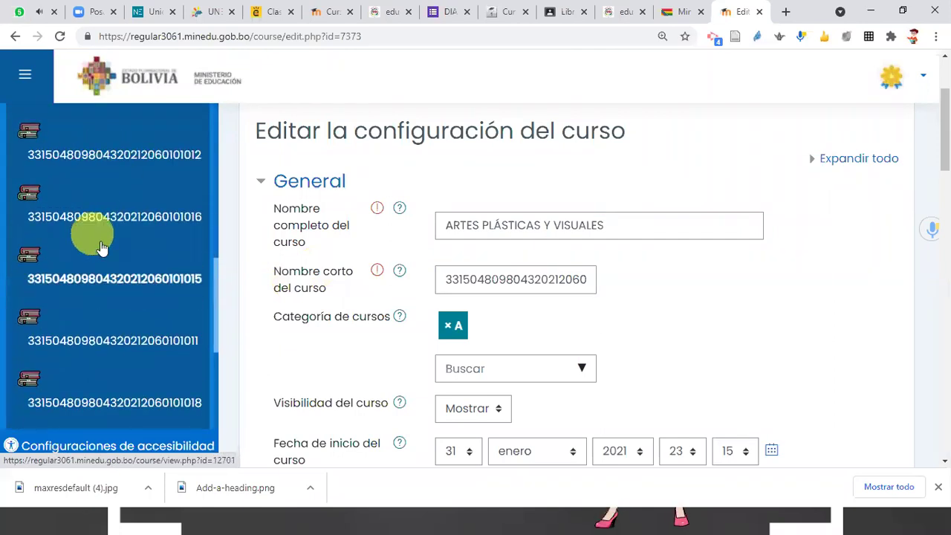
{"action": "scroll", "coordinate": [106, 176], "scroll_direction": "down", "scroll_amount": 4}
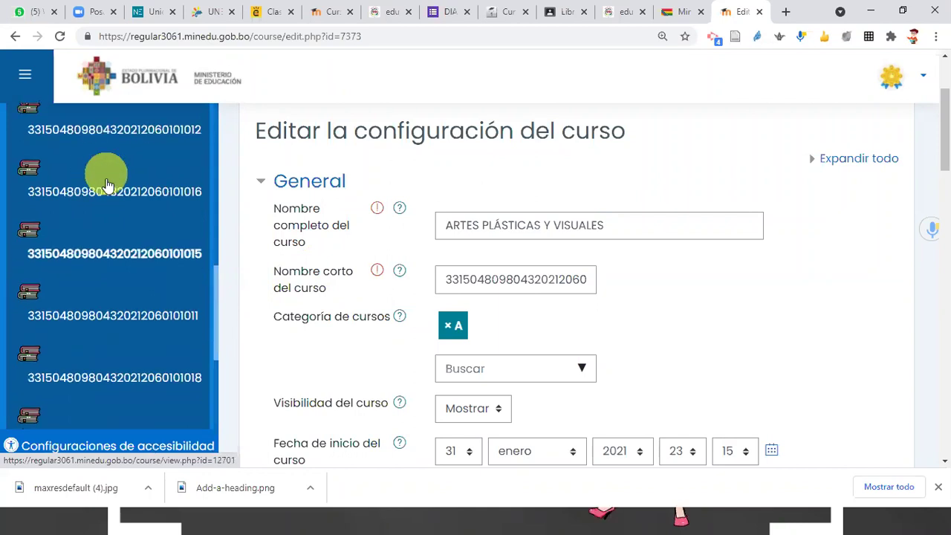
{"action": "scroll", "coordinate": [111, 206], "scroll_direction": "up", "scroll_amount": 3}
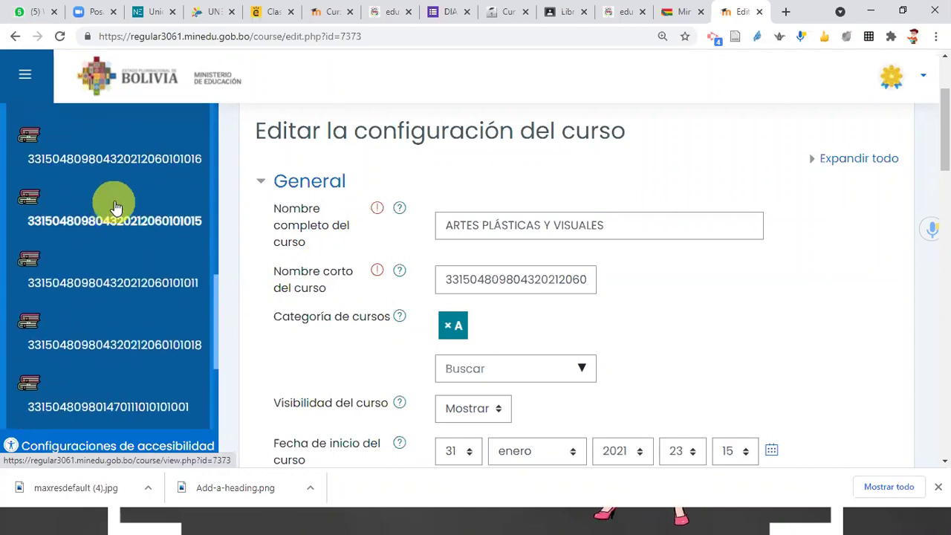
{"action": "scroll", "coordinate": [115, 204], "scroll_direction": "down", "scroll_amount": 4}
{"action": "scroll", "coordinate": [622, 331], "scroll_direction": "up", "scroll_amount": 2}
{"action": "scroll", "coordinate": [616, 319], "scroll_direction": "down", "scroll_amount": 2}
{"action": "left_click", "coordinate": [785, 11]}
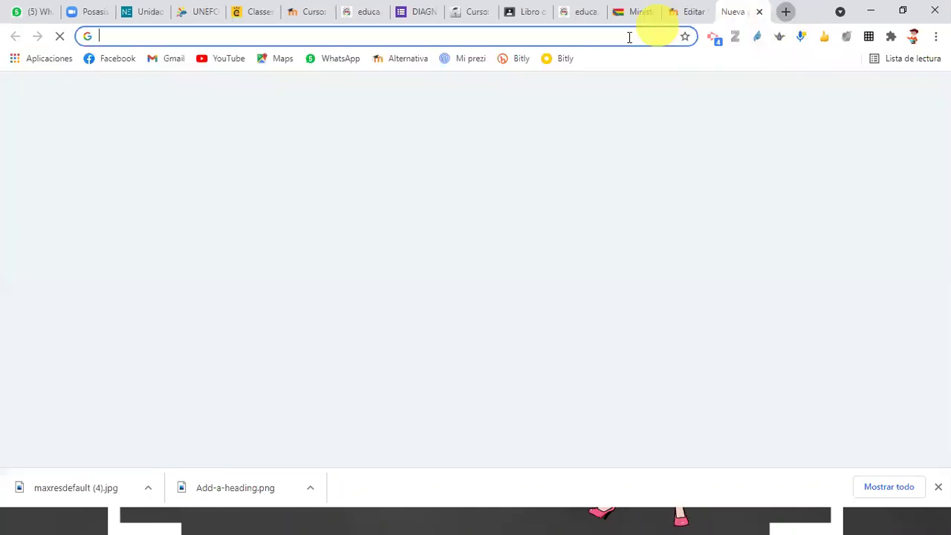
Step: Go to classroom.google.com and sign in with another account's password
{"action": "type", "text": "cla"}
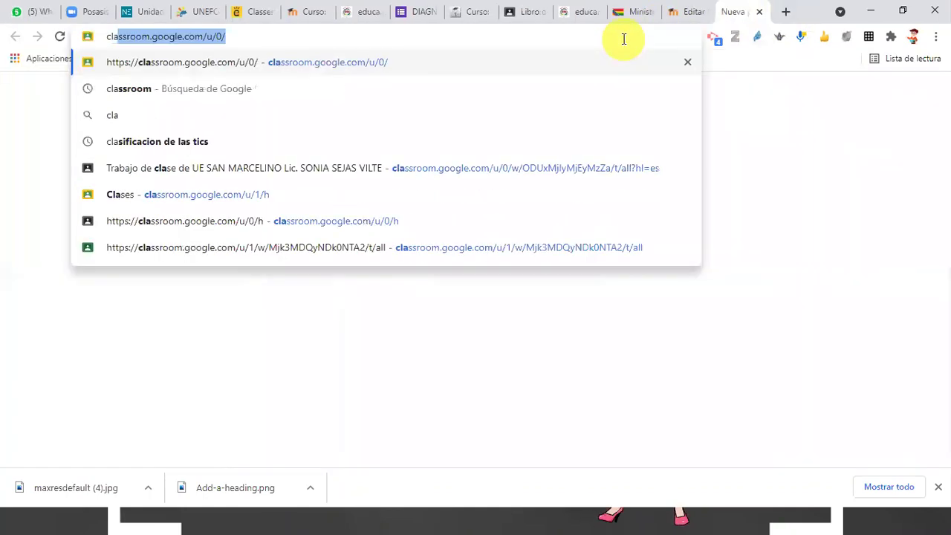
{"action": "key", "text": "Return"}
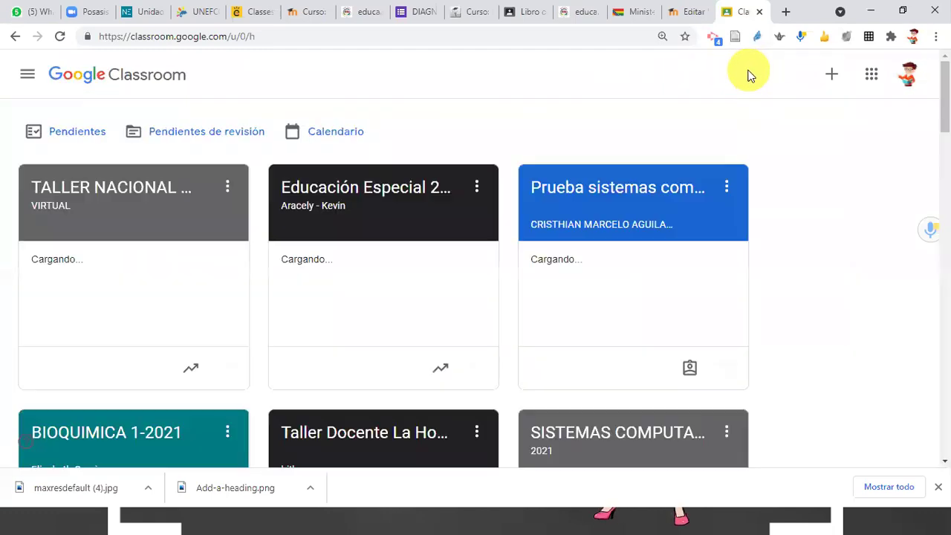
{"action": "left_click", "coordinate": [908, 74]}
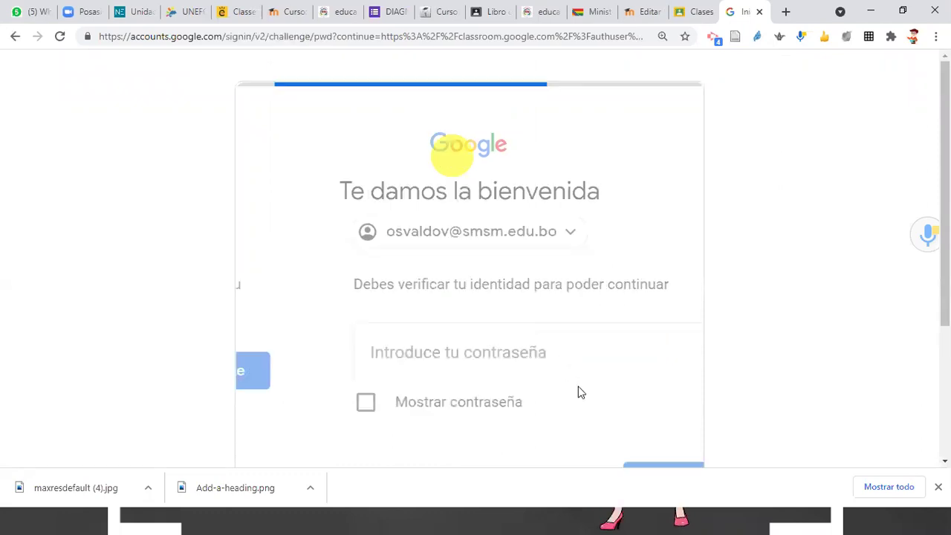
{"action": "scroll", "coordinate": [594, 352], "scroll_direction": "down", "scroll_amount": 1}
{"action": "left_click", "coordinate": [595, 350]}
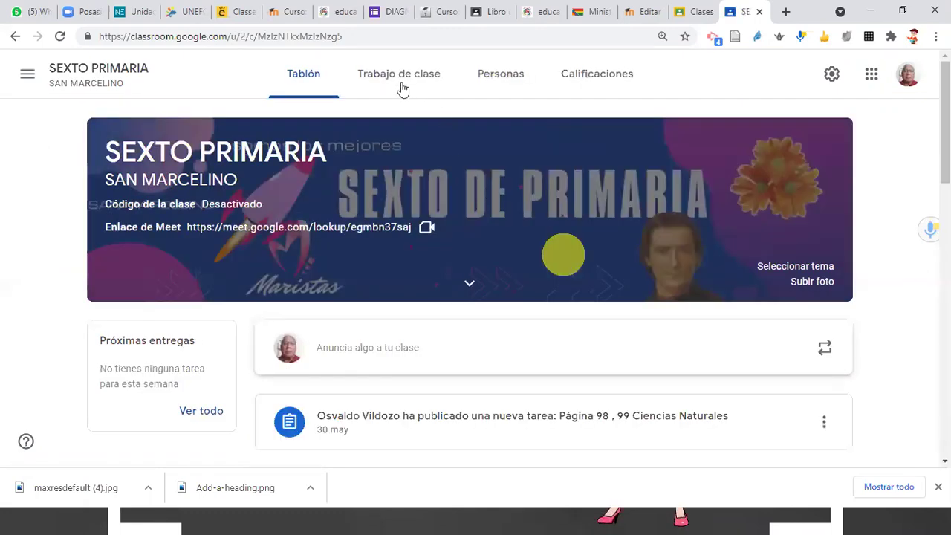
Step: View SEXTO PRIMARIA's Trabajo de clase down to ASISTENCIAS, then return to the Moodle tab
{"action": "left_click", "coordinate": [402, 89]}
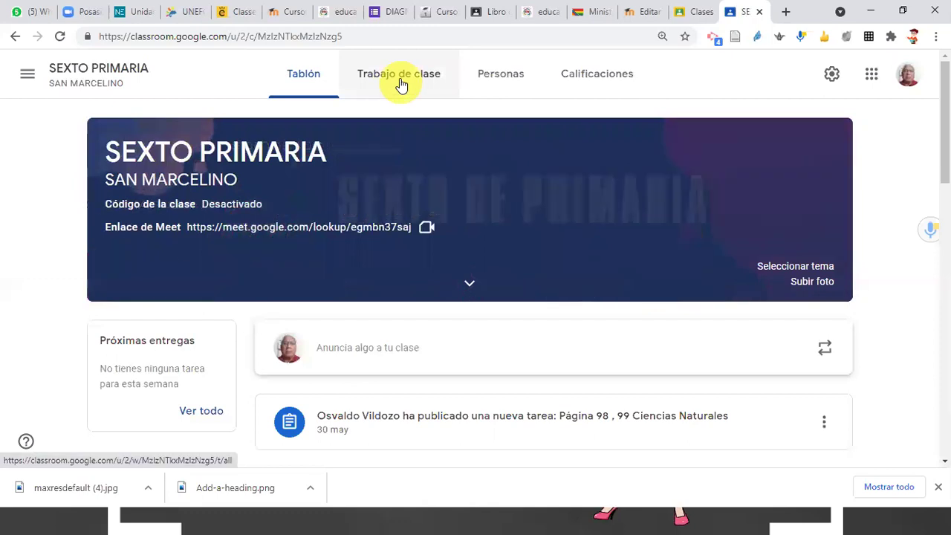
{"action": "left_click", "coordinate": [402, 84]}
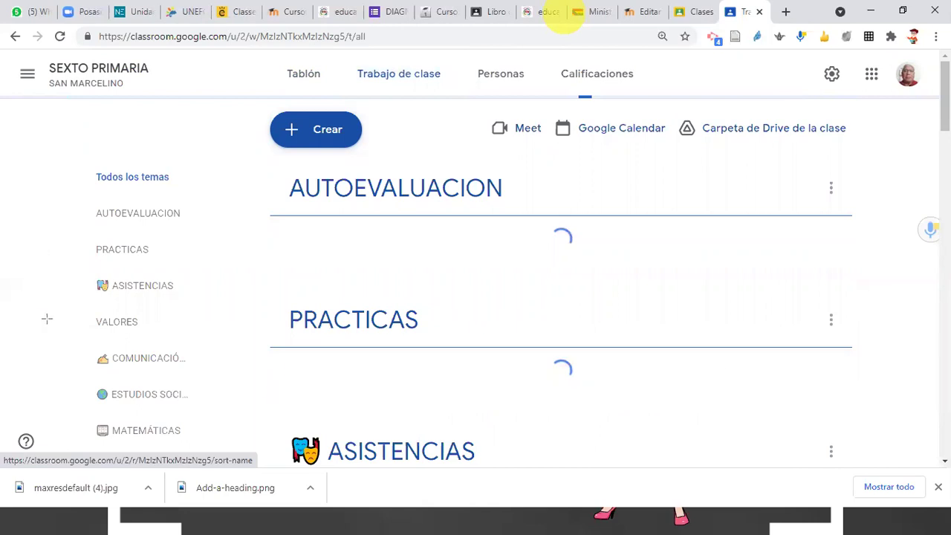
{"action": "left_click_drag", "start_coordinate": [47, 175], "coordinate": [47, 286]}
{"action": "left_click_drag", "start_coordinate": [212, 506], "coordinate": [220, 477]}
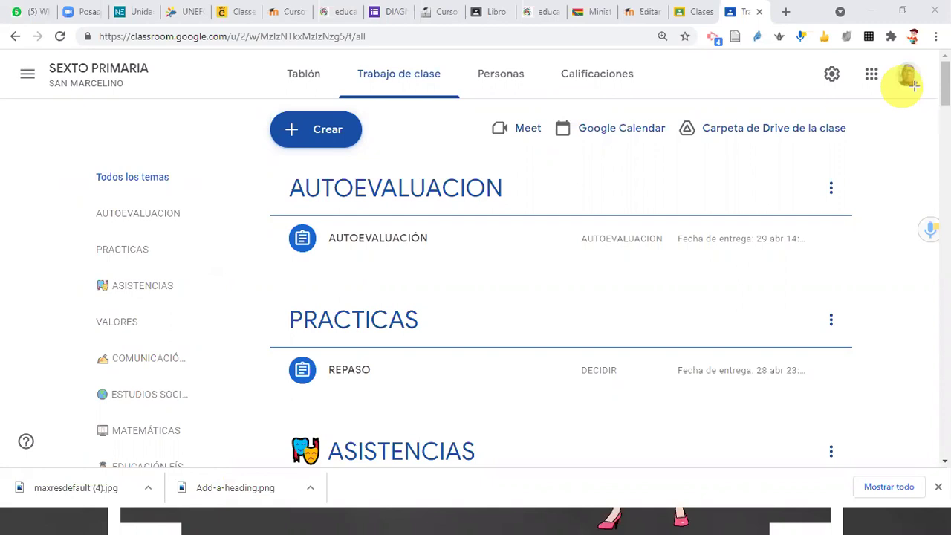
{"action": "scroll", "coordinate": [942, 104], "scroll_direction": "down", "scroll_amount": 3}
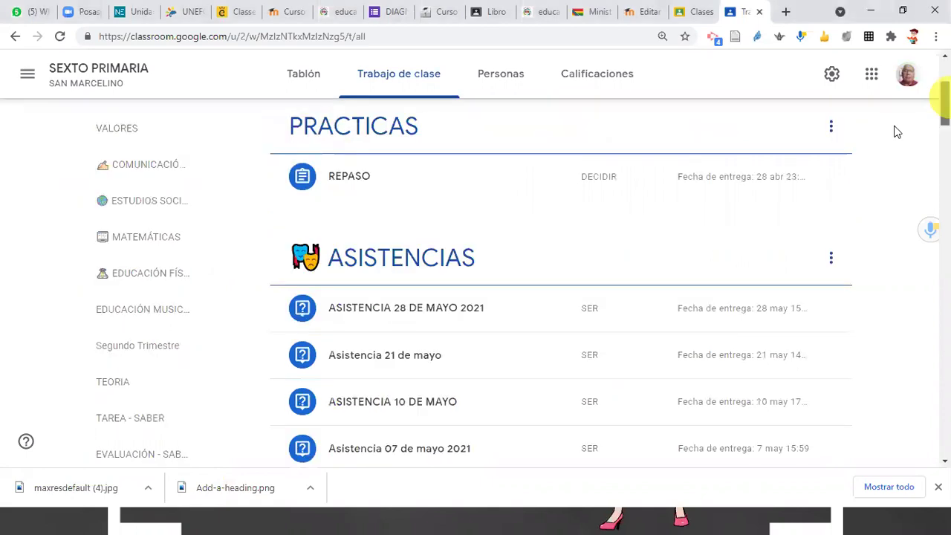
{"action": "scroll", "coordinate": [896, 131], "scroll_direction": "down", "scroll_amount": 1}
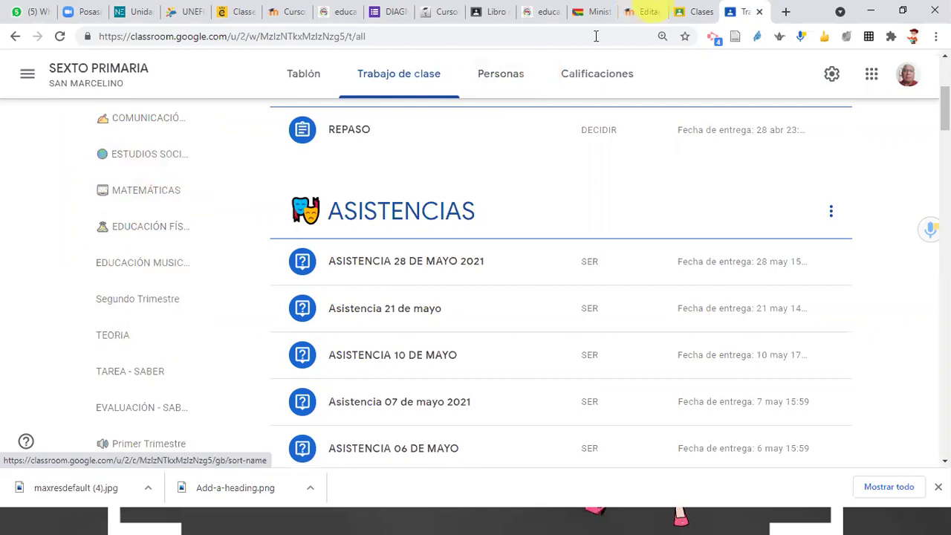
{"action": "left_click", "coordinate": [641, 11]}
Step: Clear the Nombre corto del curso field and retype the course short name
{"action": "scroll", "coordinate": [401, 191], "scroll_direction": "up", "scroll_amount": 2}
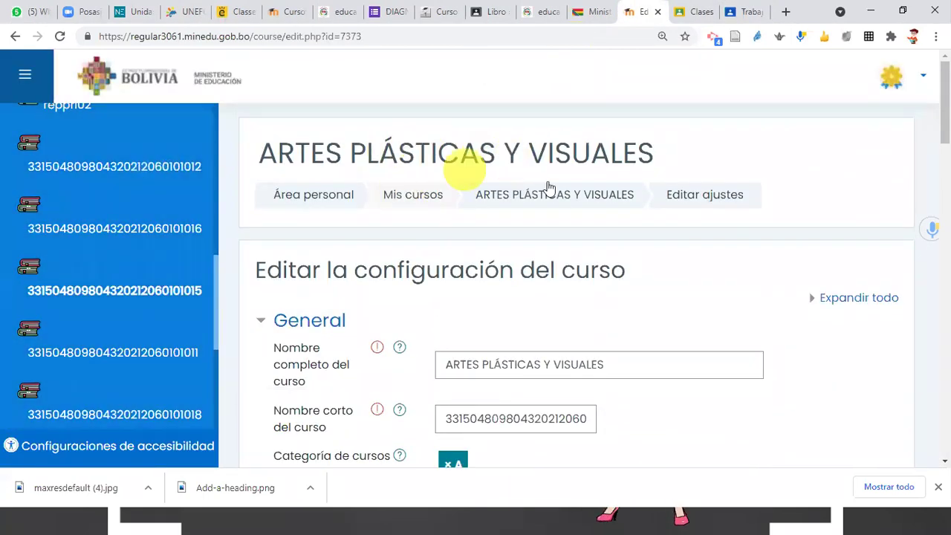
{"action": "scroll", "coordinate": [535, 223], "scroll_direction": "down", "scroll_amount": 3}
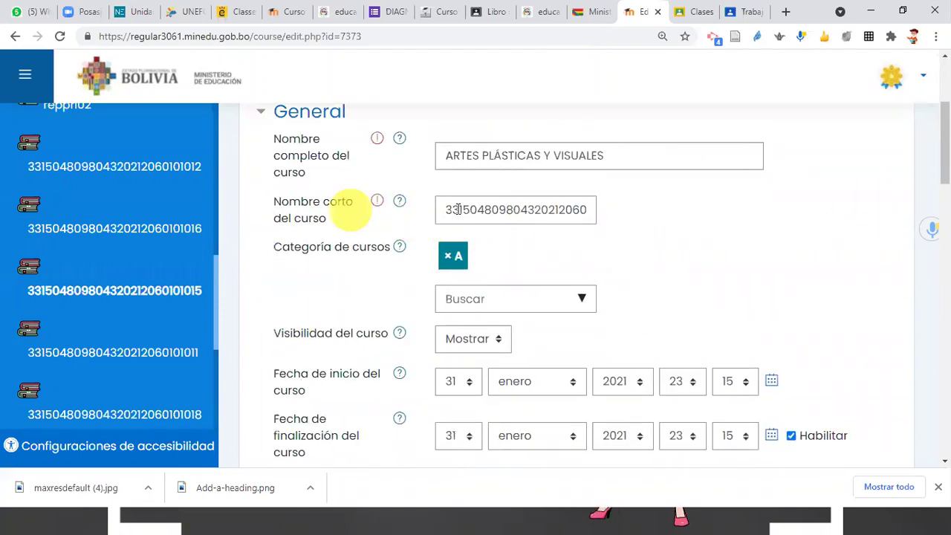
{"action": "left_click_drag", "start_coordinate": [449, 210], "coordinate": [594, 206]}
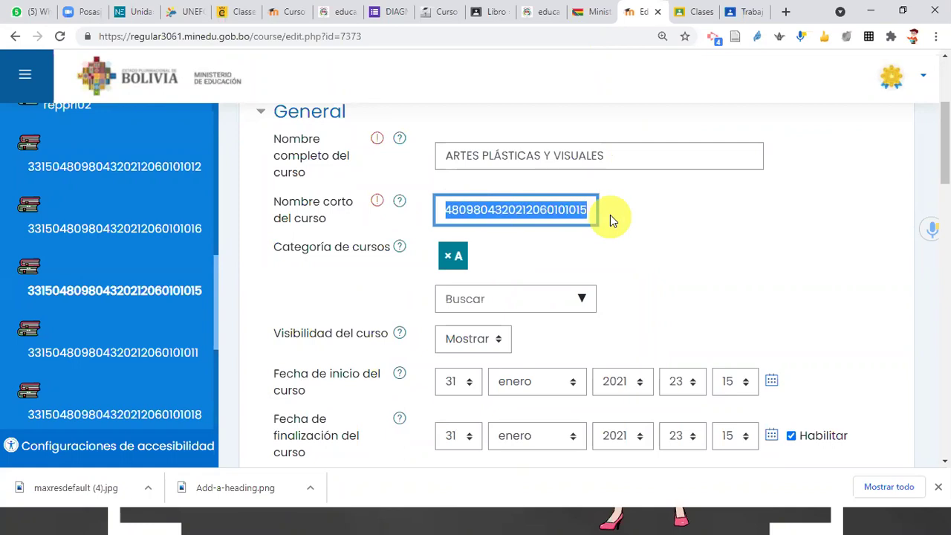
{"action": "key", "text": "BackSpace"}
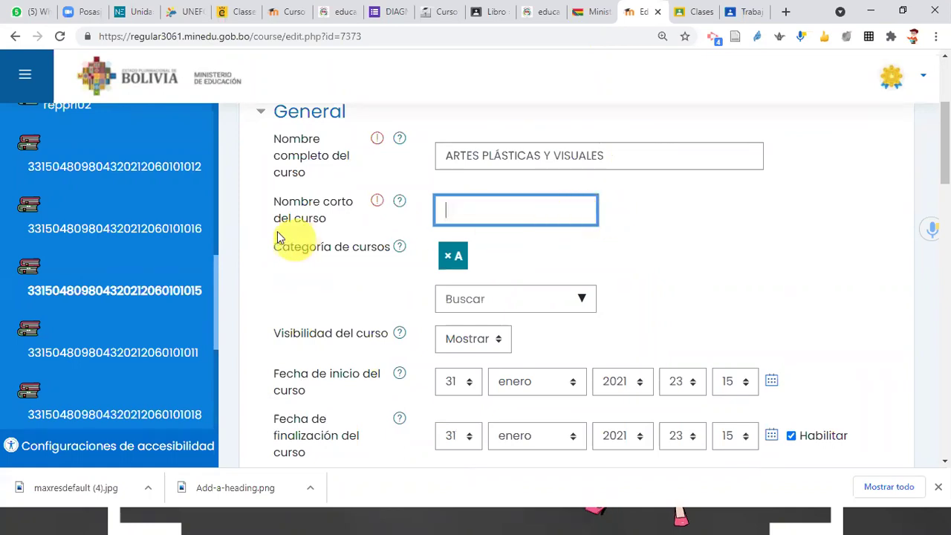
{"action": "scroll", "coordinate": [510, 232], "scroll_direction": "up", "scroll_amount": 1}
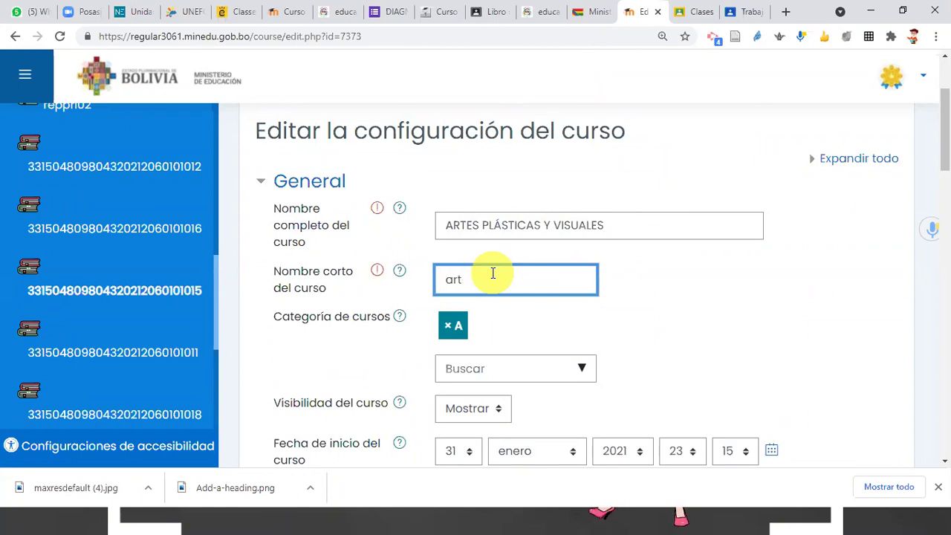
{"action": "type", "text": "RTE"}
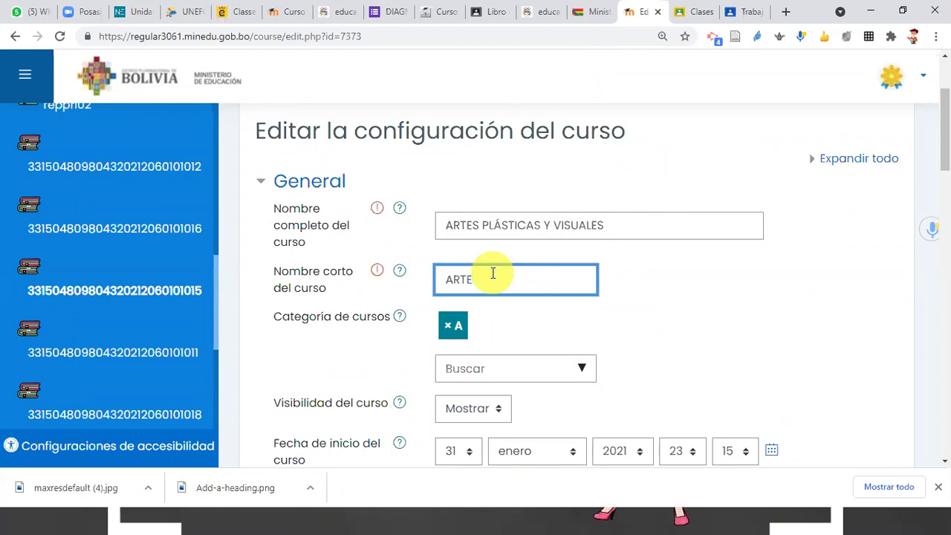
{"action": "type", "text": "S PLASTICAS"}
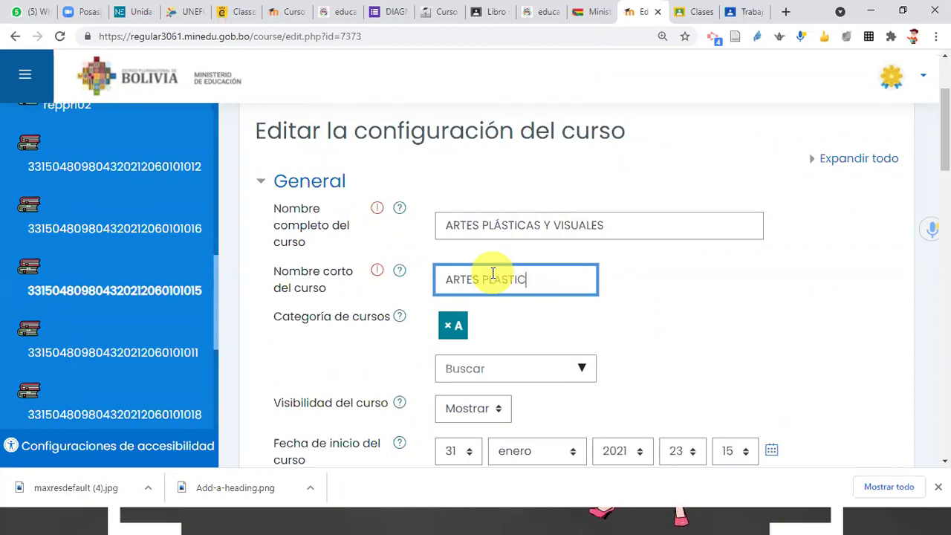
{"action": "key", "text": "BackSpace"}
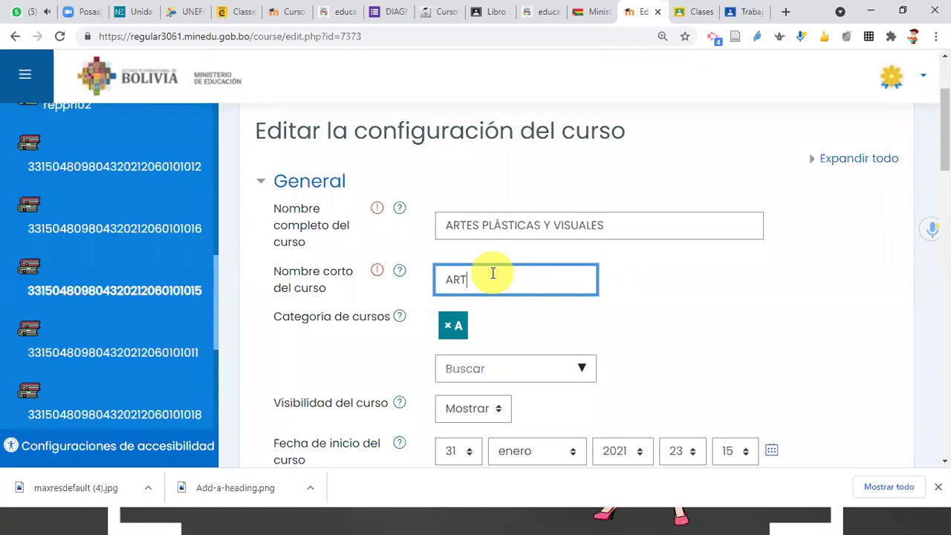
{"action": "type", "text": ". PLASTICAS"}
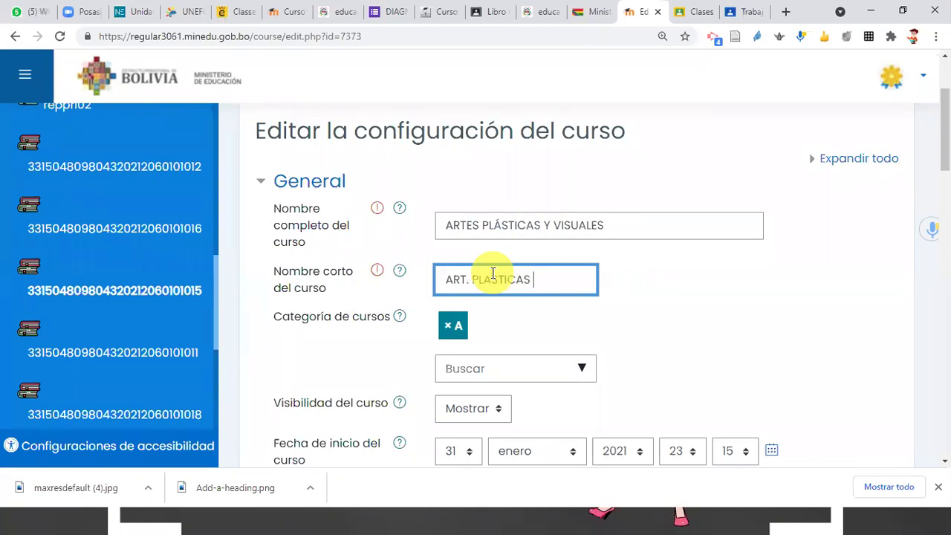
{"action": "type", "text": " D"}
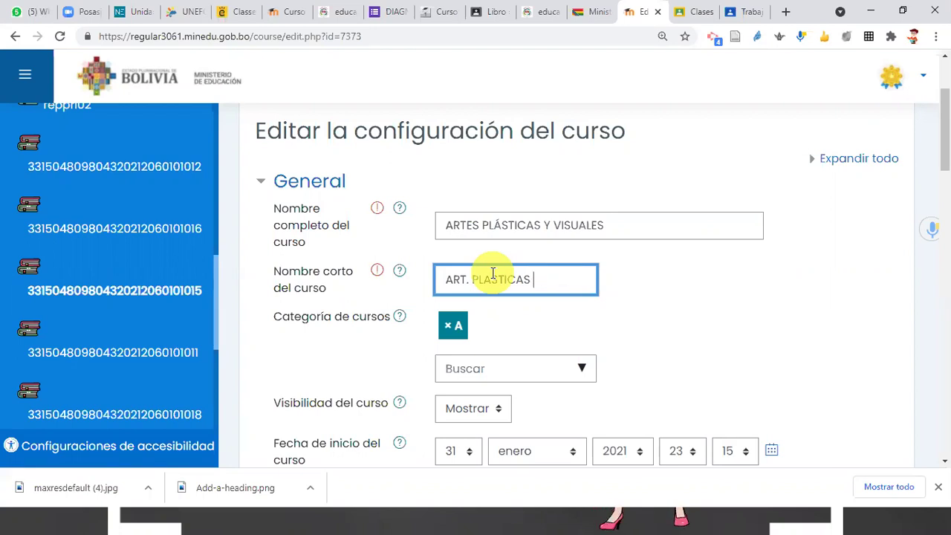
{"action": "type", "text": "SCO"}
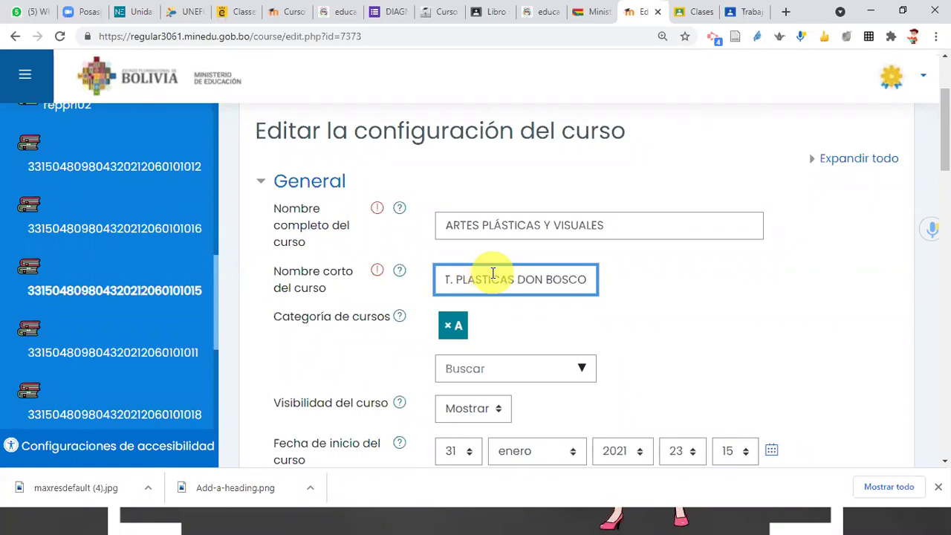
{"action": "type", "text": " 4A"}
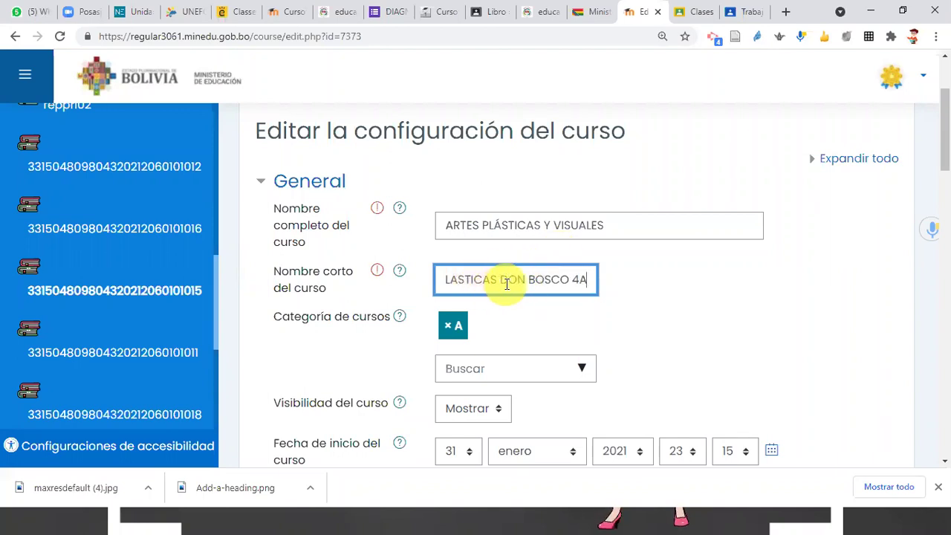
Step: Shorten 'DON BOSCO' to 'DB' so the short name reads ART. PLASTICAS DB 4A
{"action": "key", "text": "Home"}
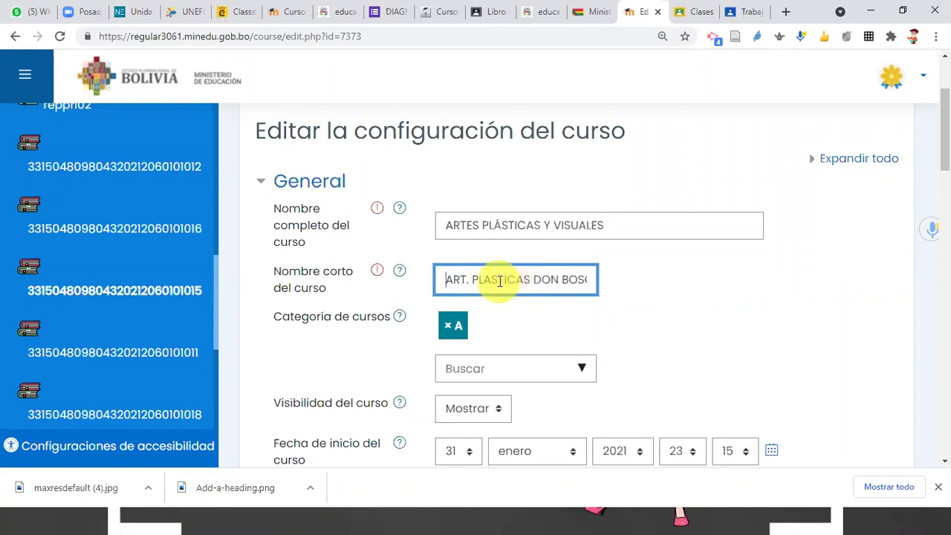
{"action": "key", "text": "Right"}
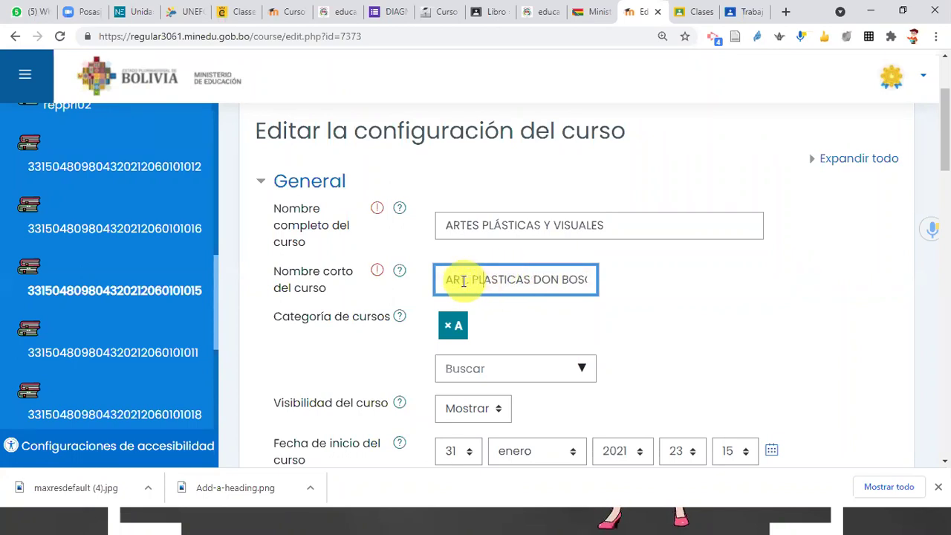
{"action": "left_click", "coordinate": [509, 286]}
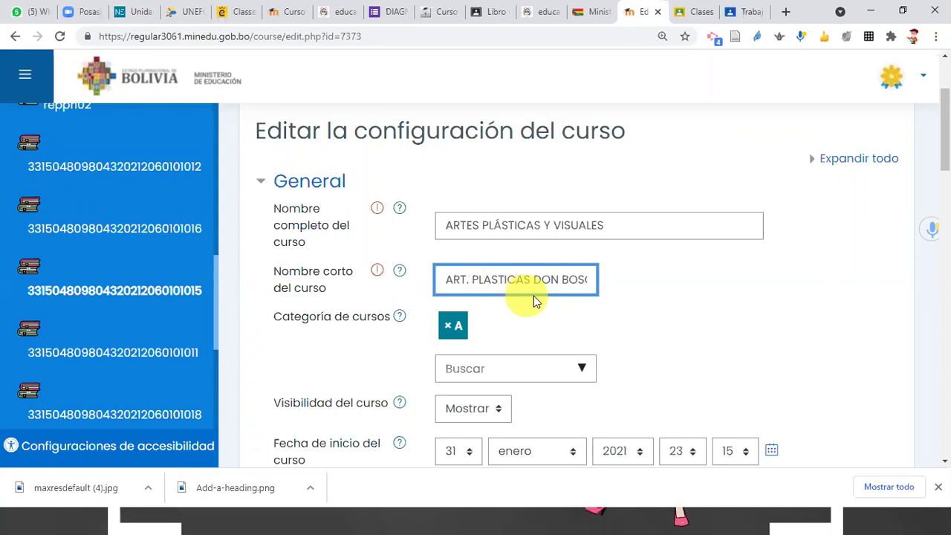
{"action": "key", "text": "End"}
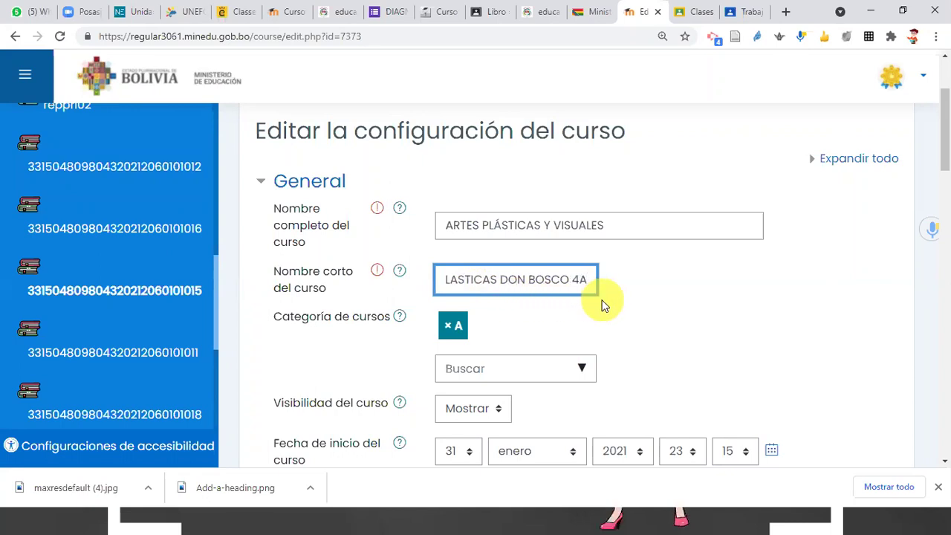
{"action": "key", "text": "Home"}
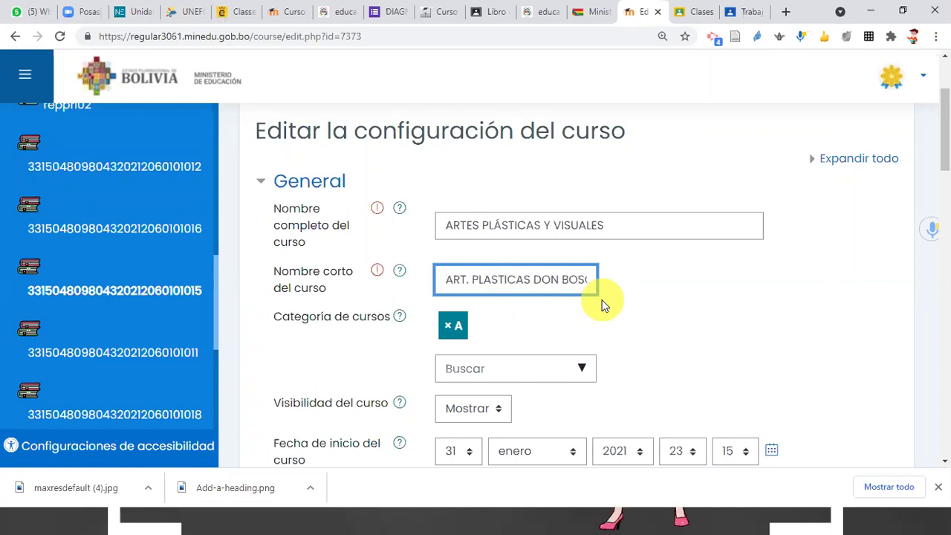
{"action": "key", "text": "End"}
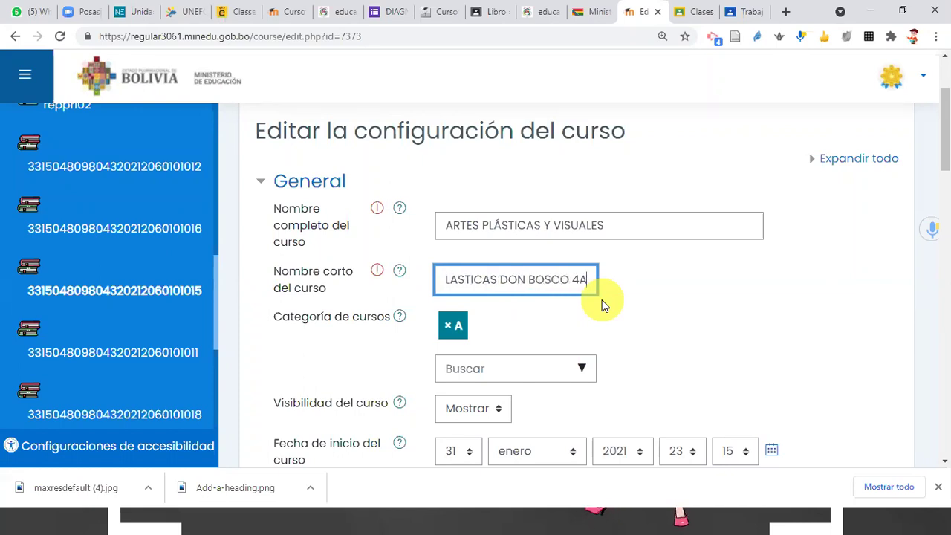
{"action": "key", "text": "Left"}
{"action": "key", "text": "Left"}
{"action": "key", "text": "Left"}
{"action": "key", "text": "Left"}
{"action": "key", "text": "Left"}
{"action": "key", "text": "Left"}
{"action": "key", "text": "Left"}
{"action": "key", "text": "Left"}
{"action": "key", "text": "Left"}
{"action": "key", "text": "Left"}
{"action": "key", "text": "Left"}
{"action": "key", "text": "Left"}
{"action": "key", "text": "Left"}
{"action": "key", "text": "Left"}
{"action": "key", "text": "Left"}
{"action": "key", "text": "Left"}
{"action": "key", "text": "Left"}
{"action": "key", "text": "Left"}
{"action": "key", "text": "Left"}
{"action": "key", "text": "Left"}
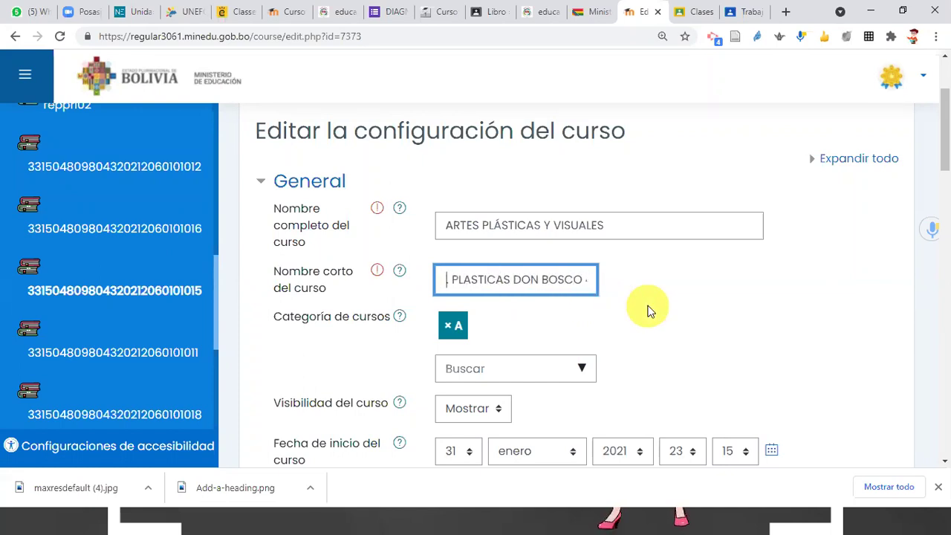
{"action": "left_click", "coordinate": [541, 282]}
{"action": "key", "text": "Delete"}
{"action": "key", "text": "Delete"}
{"action": "key", "text": "Delete"}
{"action": "key", "text": "Delete"}
{"action": "key", "text": "Delete"}
{"action": "key", "text": "Delete"}
{"action": "key", "text": "Delete"}
{"action": "key", "text": "Delete"}
{"action": "type", "text": "B"}
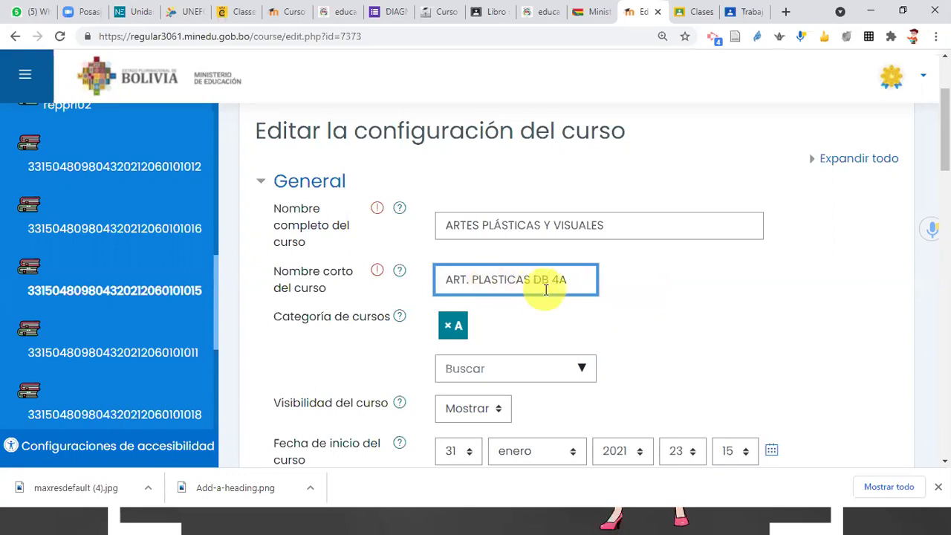
{"action": "scroll", "coordinate": [545, 289], "scroll_direction": "down", "scroll_amount": 2}
{"action": "scroll", "coordinate": [544, 284], "scroll_direction": "up", "scroll_amount": 3}
{"action": "scroll", "coordinate": [565, 282], "scroll_direction": "down", "scroll_amount": 1}
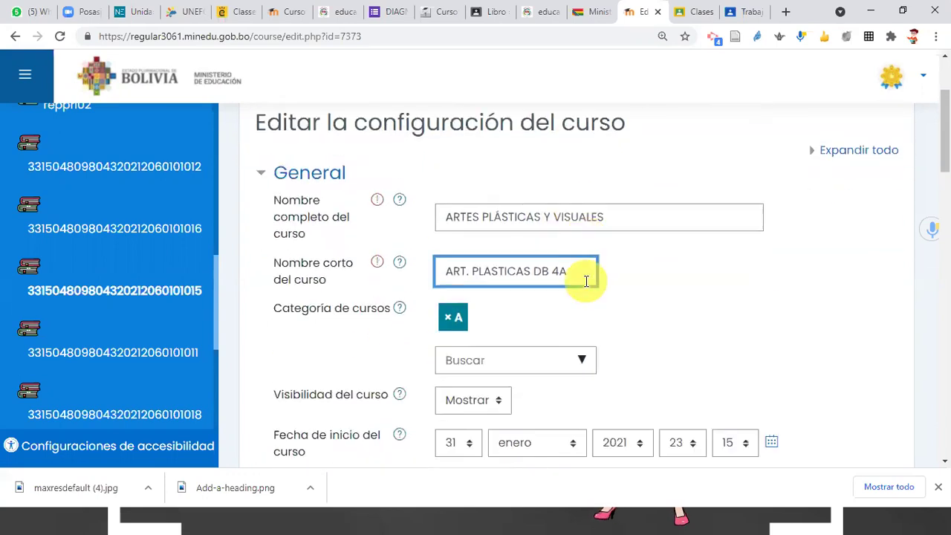
{"action": "scroll", "coordinate": [587, 281], "scroll_direction": "down", "scroll_amount": 2}
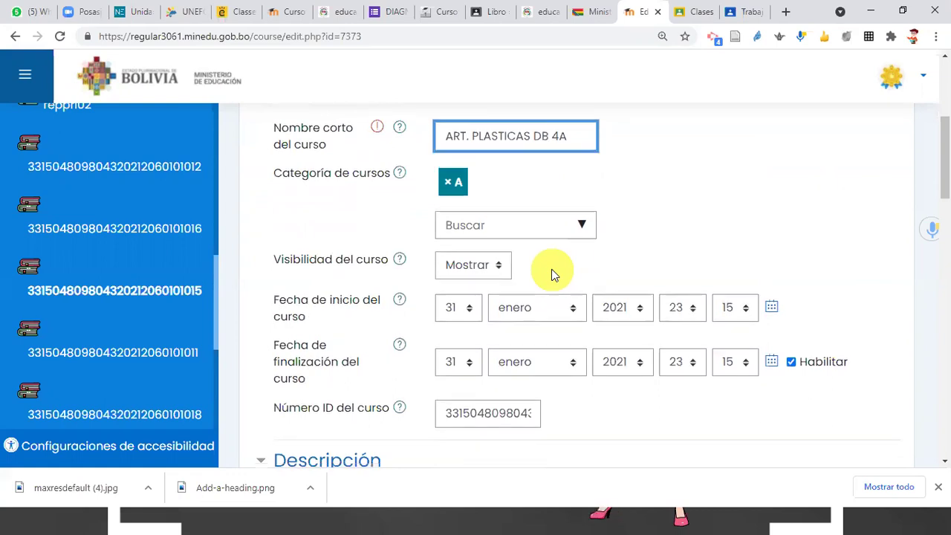
{"action": "scroll", "coordinate": [551, 269], "scroll_direction": "down", "scroll_amount": 1}
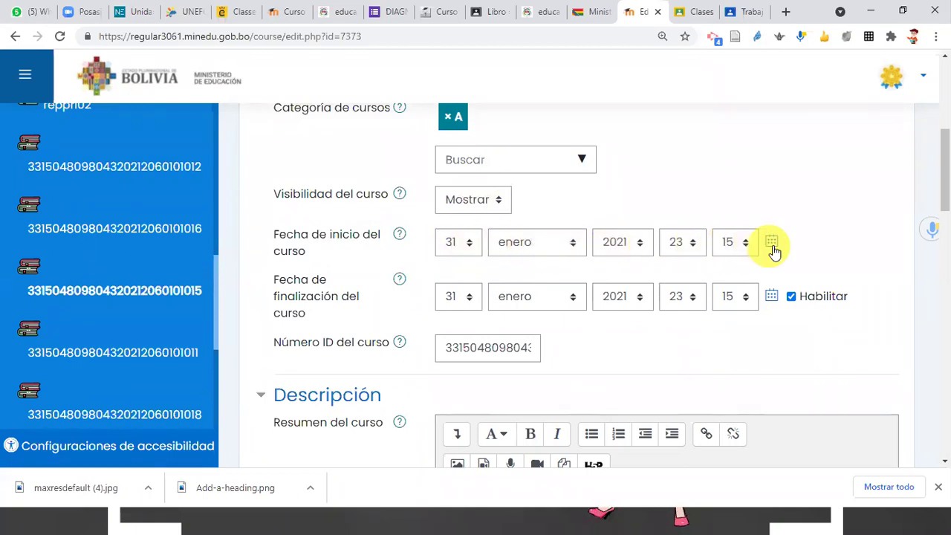
{"action": "scroll", "coordinate": [350, 298], "scroll_direction": "down", "scroll_amount": 1}
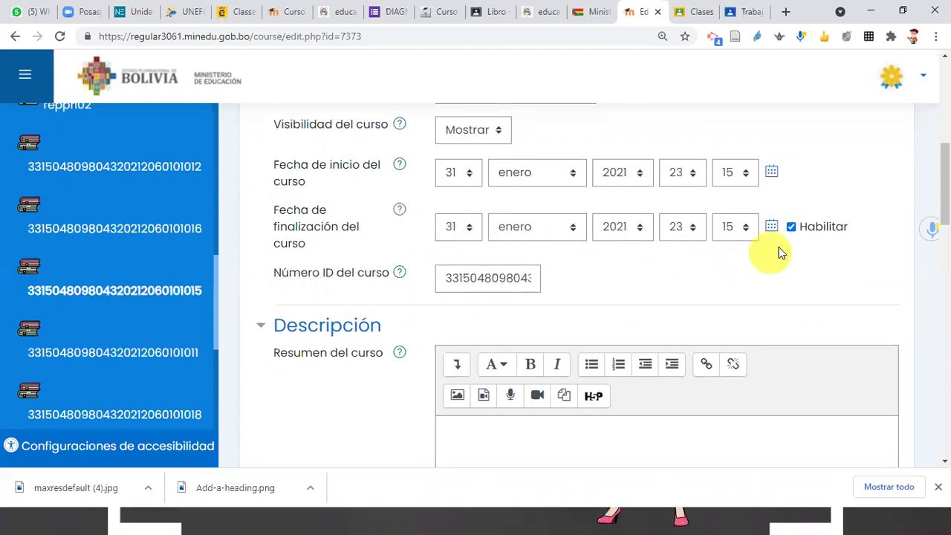
Step: Re-enable the course end date and set it to 6 diciembre 2021
{"action": "left_click", "coordinate": [792, 229]}
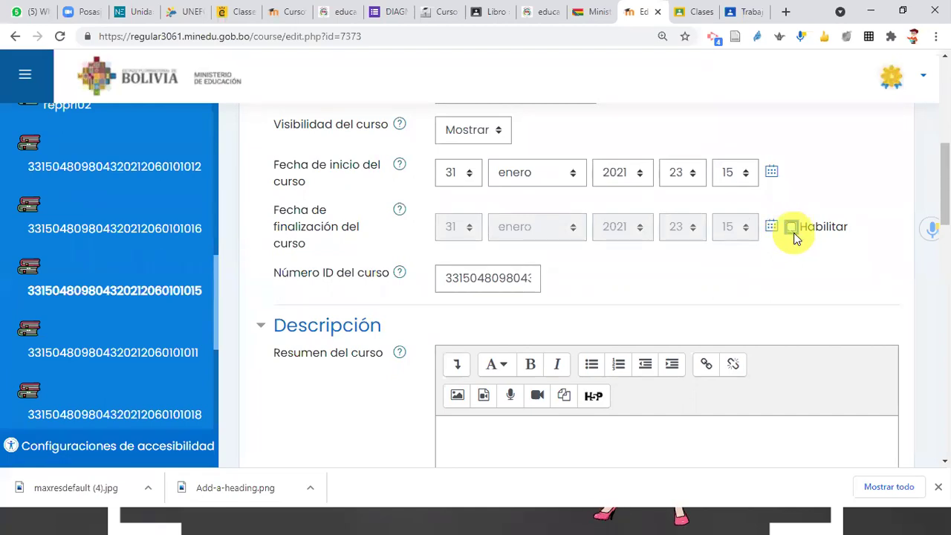
{"action": "left_click", "coordinate": [792, 228]}
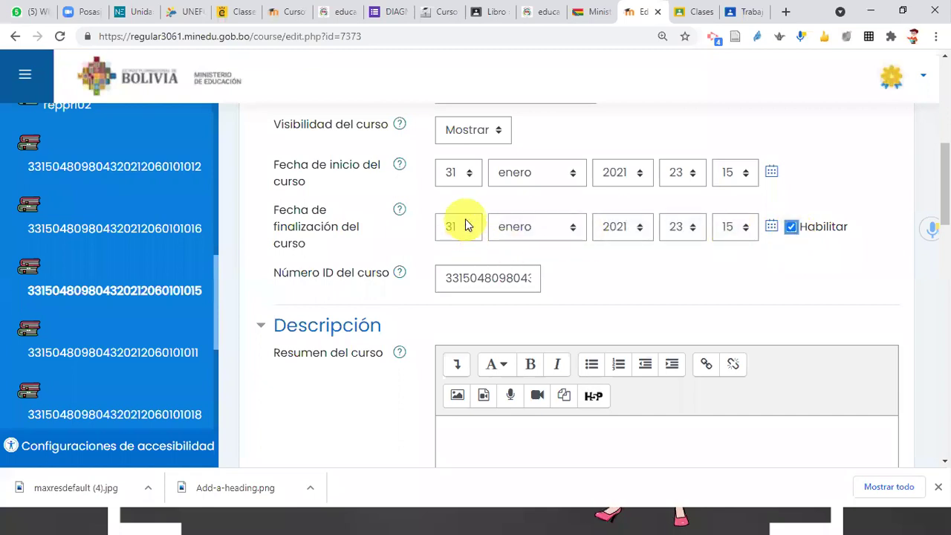
{"action": "left_click", "coordinate": [469, 229]}
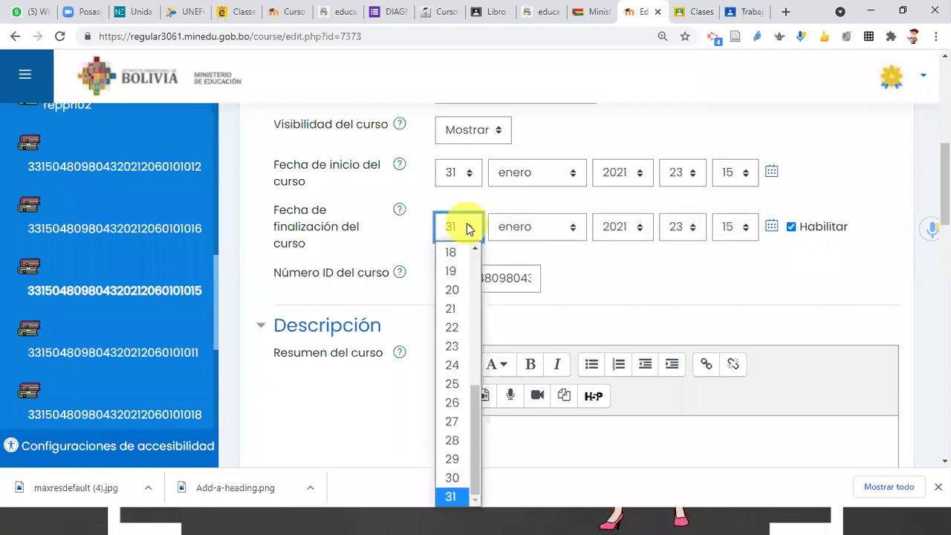
{"action": "scroll", "coordinate": [471, 418], "scroll_direction": "up", "scroll_amount": 1}
{"action": "scroll", "coordinate": [478, 258], "scroll_direction": "up", "scroll_amount": 5}
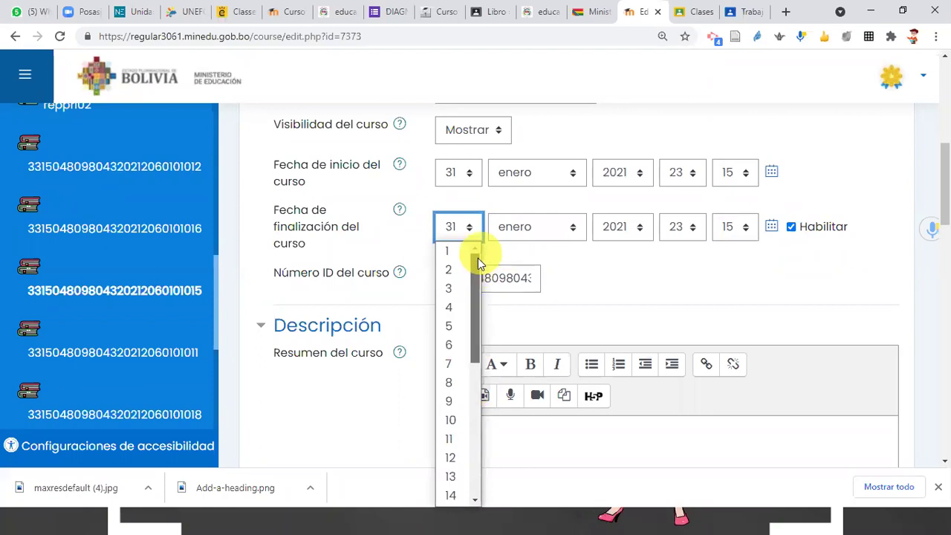
{"action": "left_click", "coordinate": [456, 347]}
{"action": "left_click", "coordinate": [574, 229]}
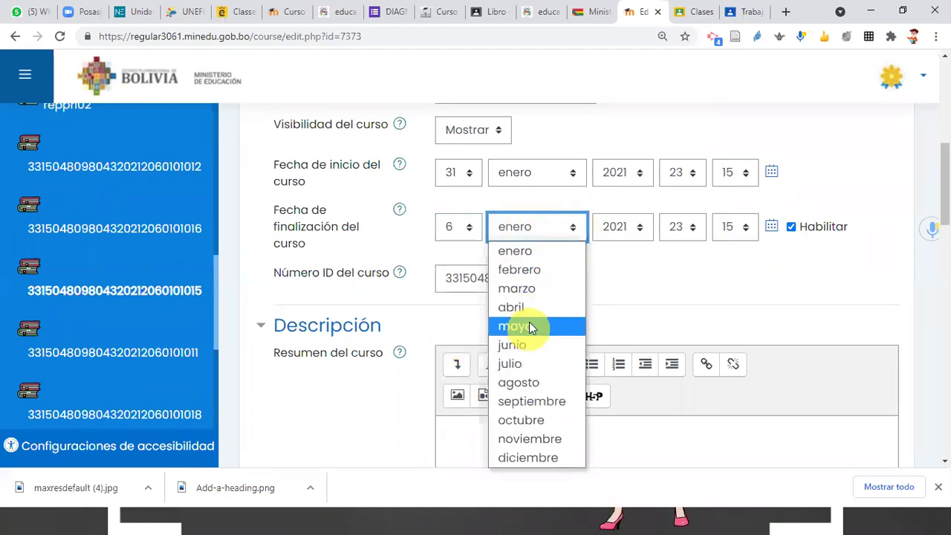
{"action": "left_click", "coordinate": [543, 458]}
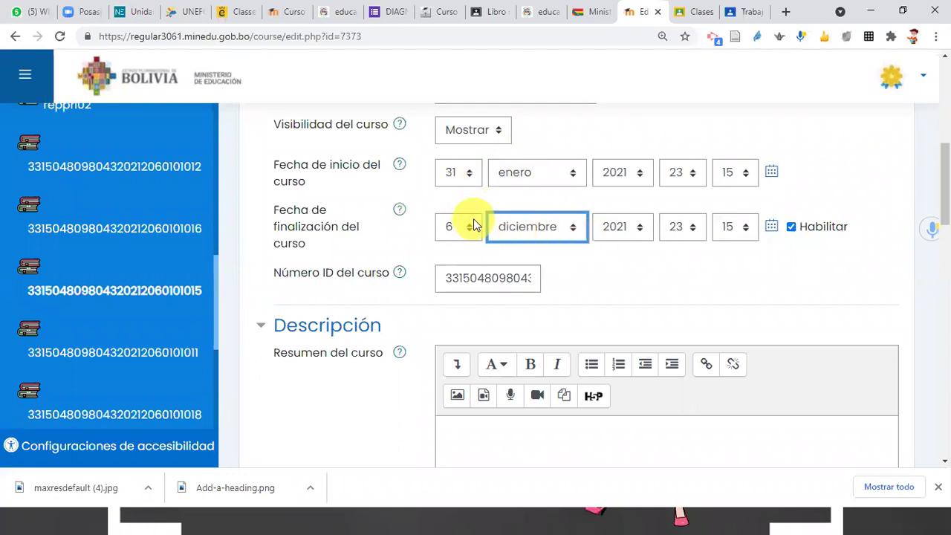
{"action": "scroll", "coordinate": [475, 227], "scroll_direction": "up", "scroll_amount": 4}
{"action": "left_click_drag", "start_coordinate": [568, 282], "coordinate": [437, 276]}
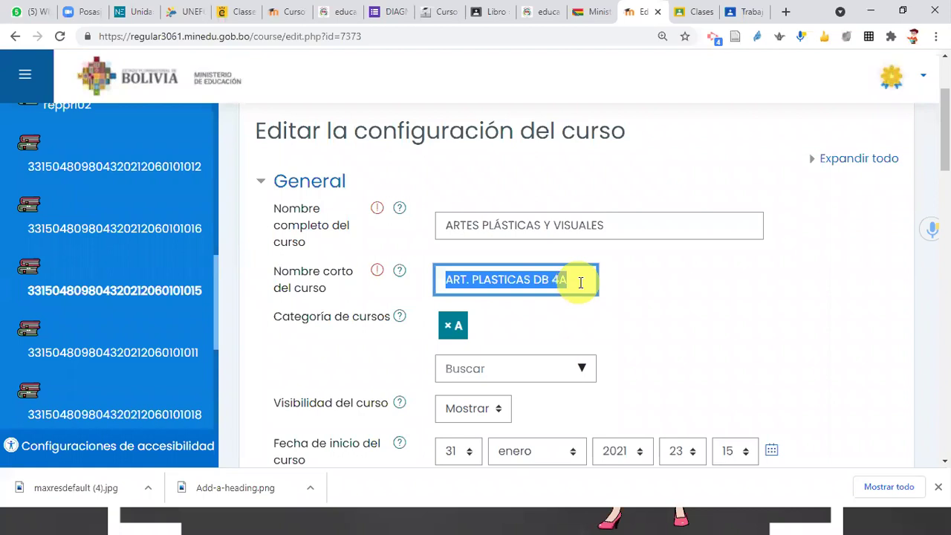
Step: Start editing the Resumen del curso summary and drag across its toolbar buttons
{"action": "scroll", "coordinate": [639, 303], "scroll_direction": "down", "scroll_amount": 5}
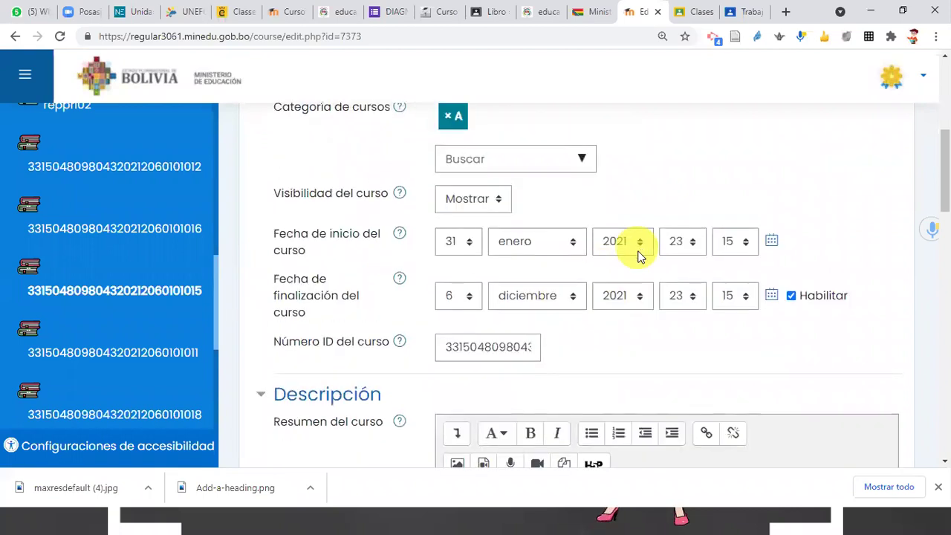
{"action": "scroll", "coordinate": [626, 259], "scroll_direction": "down", "scroll_amount": 1}
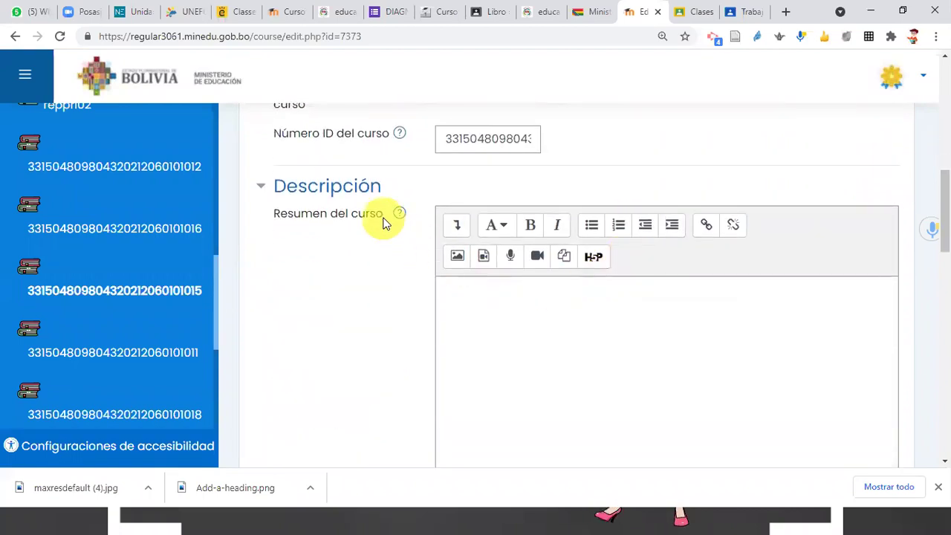
{"action": "left_click", "coordinate": [502, 312]}
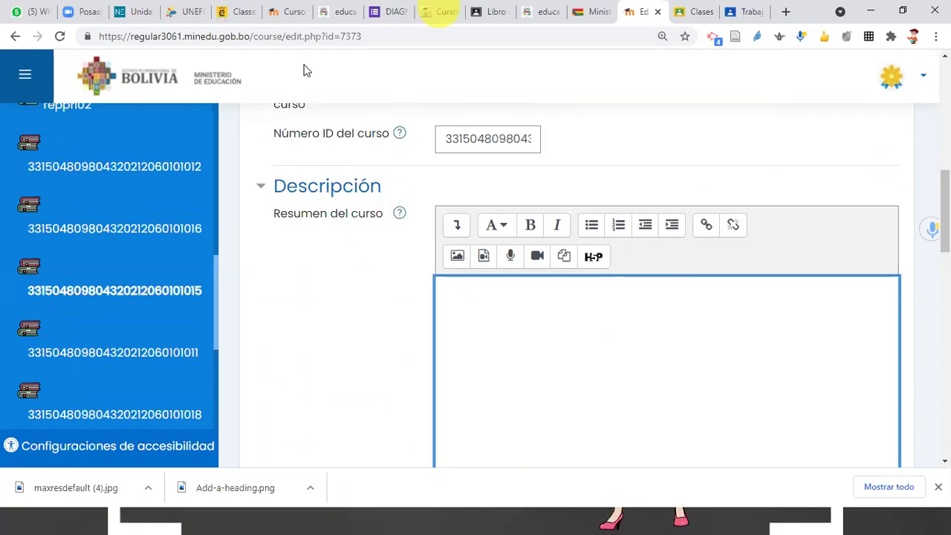
{"action": "left_click_drag", "start_coordinate": [429, 180], "coordinate": [775, 248]}
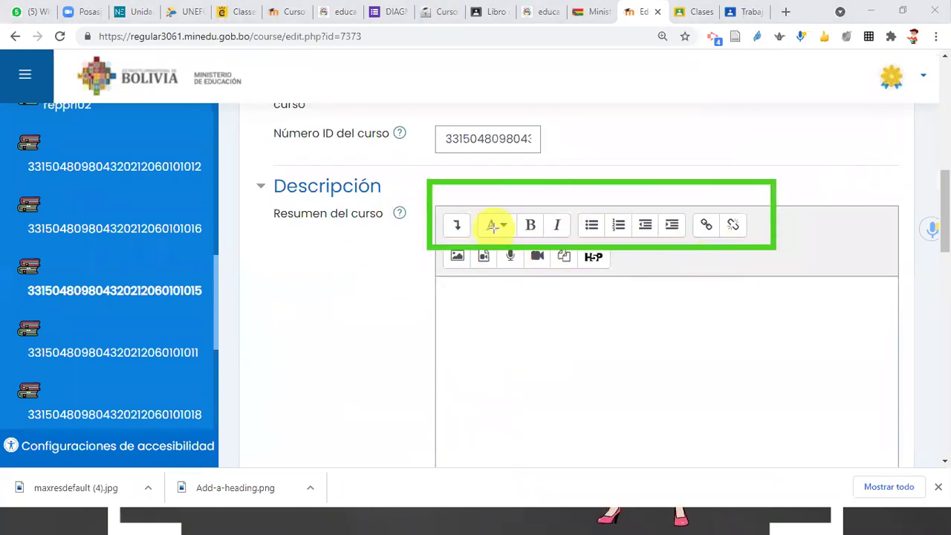
{"action": "left_click_drag", "start_coordinate": [505, 201], "coordinate": [545, 241]}
{"action": "mouse_move", "coordinate": [554, 205]}
{"action": "left_mouse_down"}
{"action": "mouse_move", "coordinate": [571, 246]}
{"action": "mouse_move", "coordinate": [578, 241]}
{"action": "left_mouse_up"}
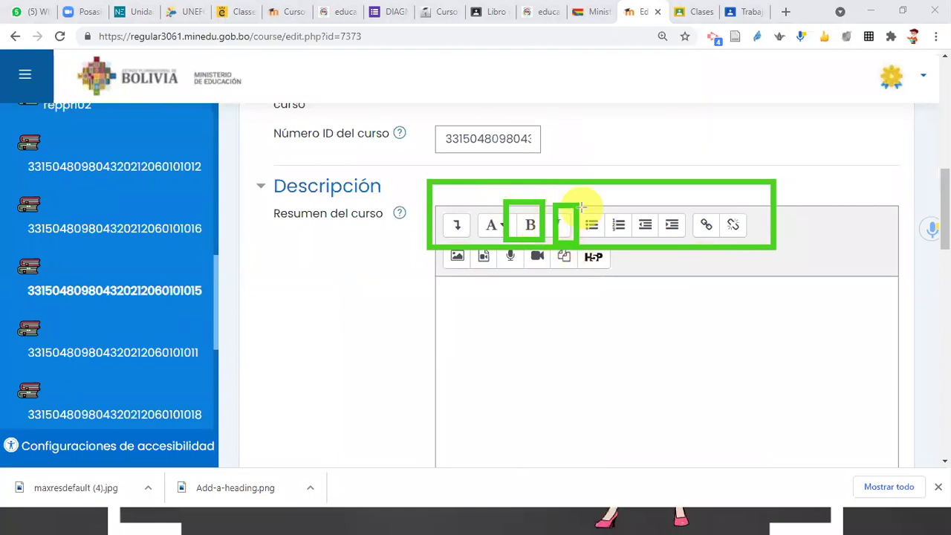
{"action": "left_click_drag", "start_coordinate": [580, 206], "coordinate": [608, 242]}
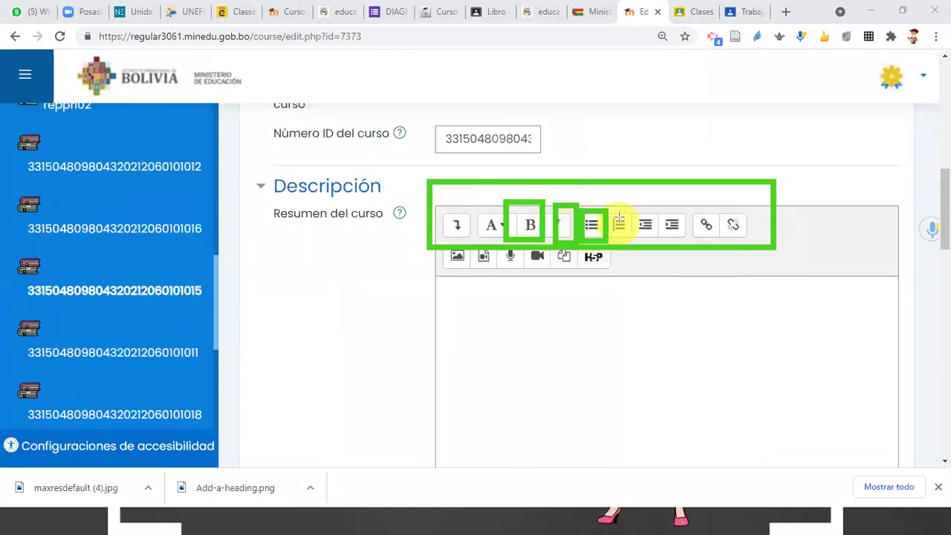
{"action": "left_click_drag", "start_coordinate": [610, 206], "coordinate": [638, 243]}
{"action": "mouse_move", "coordinate": [652, 211]}
{"action": "left_mouse_down"}
{"action": "mouse_move", "coordinate": [674, 245]}
{"action": "mouse_move", "coordinate": [707, 236]}
{"action": "left_mouse_up"}
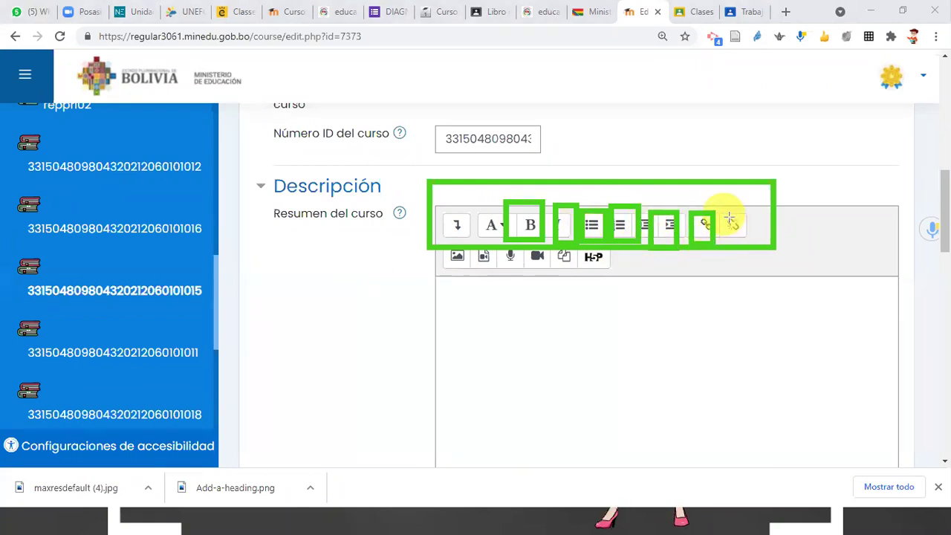
{"action": "left_click_drag", "start_coordinate": [720, 212], "coordinate": [749, 241]}
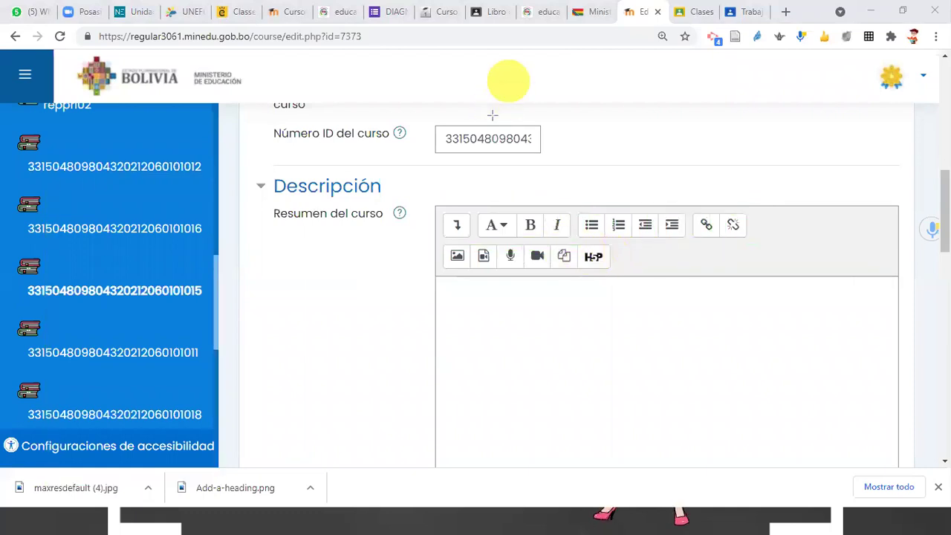
Step: Expand the summary editor toolbar to show all formatting options in extra rows
{"action": "mouse_move", "coordinate": [435, 240]}
{"action": "left_mouse_down"}
{"action": "mouse_move", "coordinate": [439, 272]}
{"action": "mouse_move", "coordinate": [473, 287]}
{"action": "left_mouse_up"}
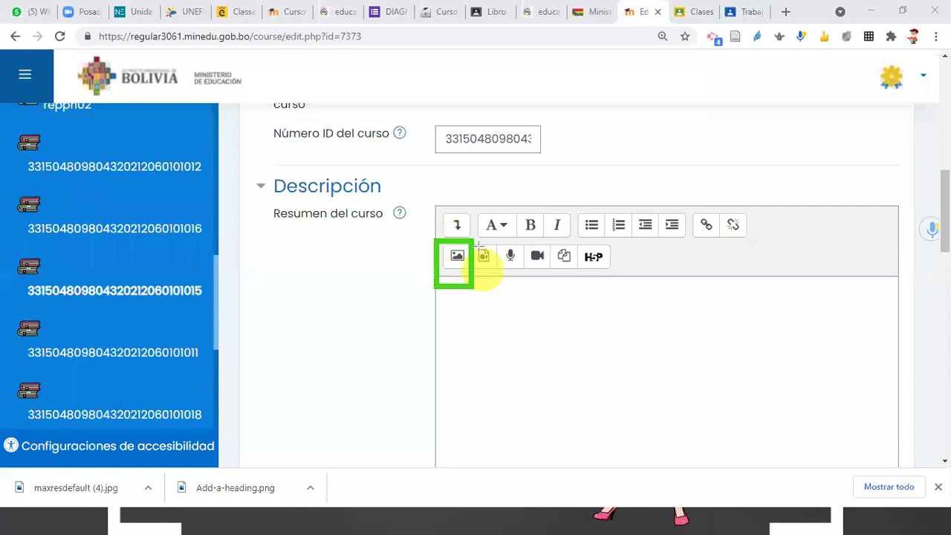
{"action": "left_click_drag", "start_coordinate": [479, 246], "coordinate": [501, 285]}
{"action": "left_click_drag", "start_coordinate": [504, 244], "coordinate": [526, 277]}
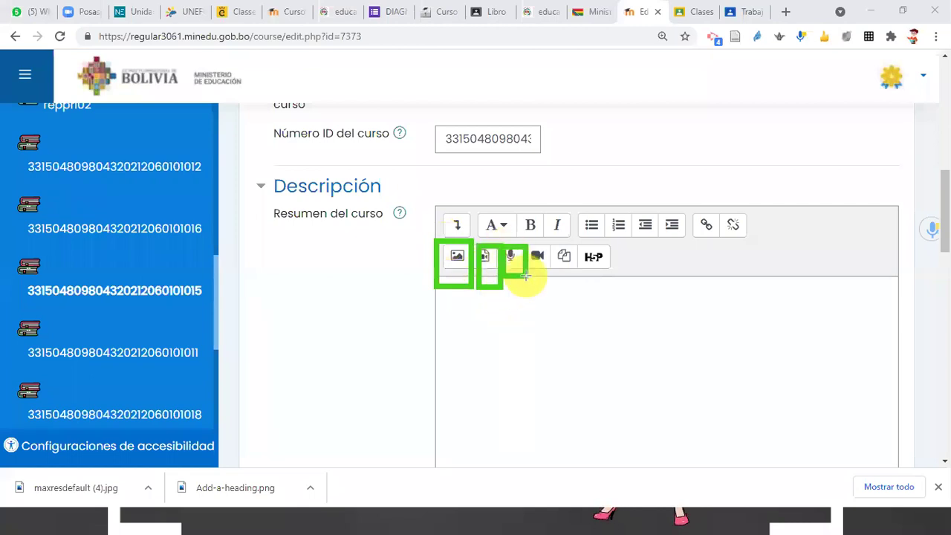
{"action": "left_click_drag", "start_coordinate": [846, 304], "coordinate": [825, 303]}
{"action": "mouse_move", "coordinate": [690, 309]}
{"action": "left_mouse_down"}
{"action": "mouse_move", "coordinate": [394, 203]}
{"action": "mouse_move", "coordinate": [407, 188]}
{"action": "left_mouse_up"}
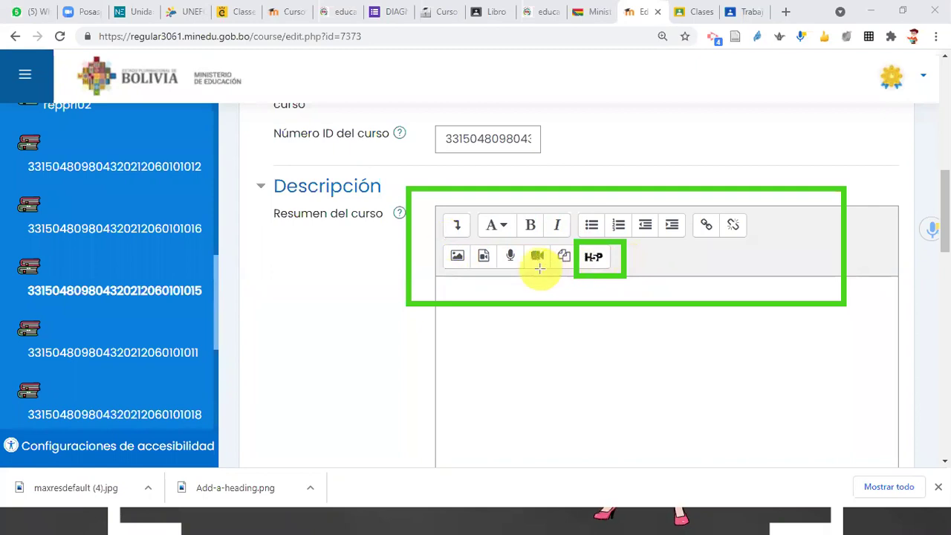
{"action": "mouse_move", "coordinate": [410, 194]}
{"action": "left_mouse_down"}
{"action": "mouse_move", "coordinate": [826, 305]}
{"action": "mouse_move", "coordinate": [829, 294]}
{"action": "left_mouse_up"}
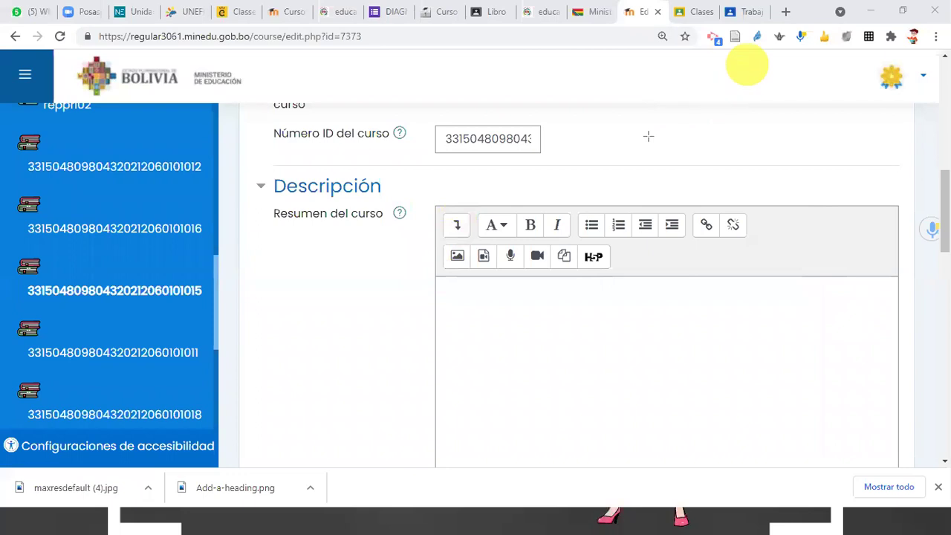
{"action": "left_click", "coordinate": [456, 228]}
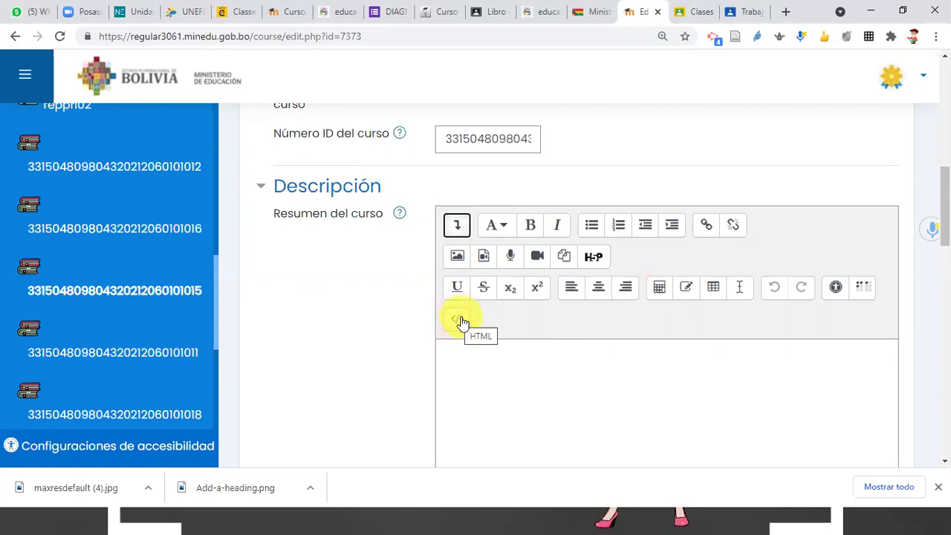
{"action": "left_click", "coordinate": [457, 227]}
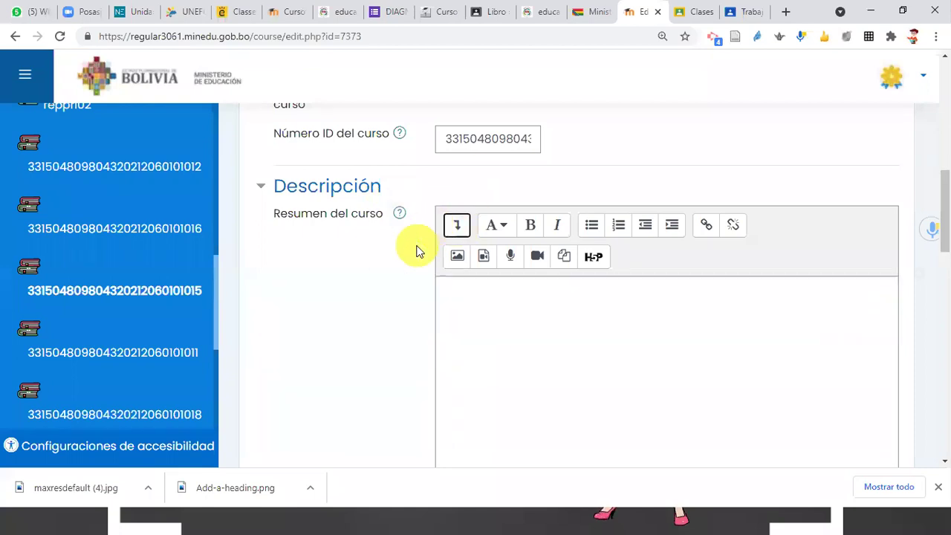
{"action": "scroll", "coordinate": [418, 246], "scroll_direction": "up", "scroll_amount": 6}
{"action": "scroll", "coordinate": [520, 230], "scroll_direction": "down", "scroll_amount": 5}
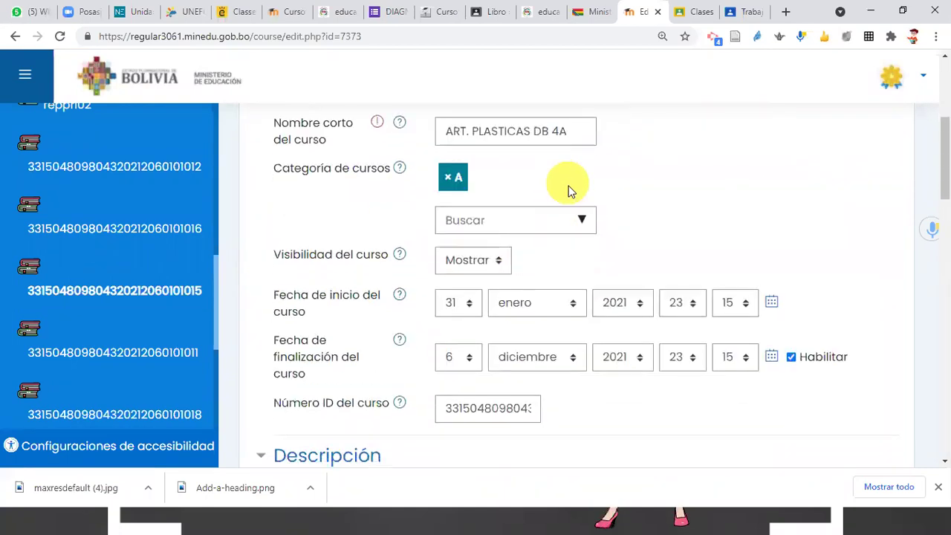
{"action": "scroll", "coordinate": [570, 174], "scroll_direction": "up", "scroll_amount": 2}
{"action": "scroll", "coordinate": [572, 190], "scroll_direction": "down", "scroll_amount": 5}
{"action": "scroll", "coordinate": [566, 201], "scroll_direction": "up", "scroll_amount": 6}
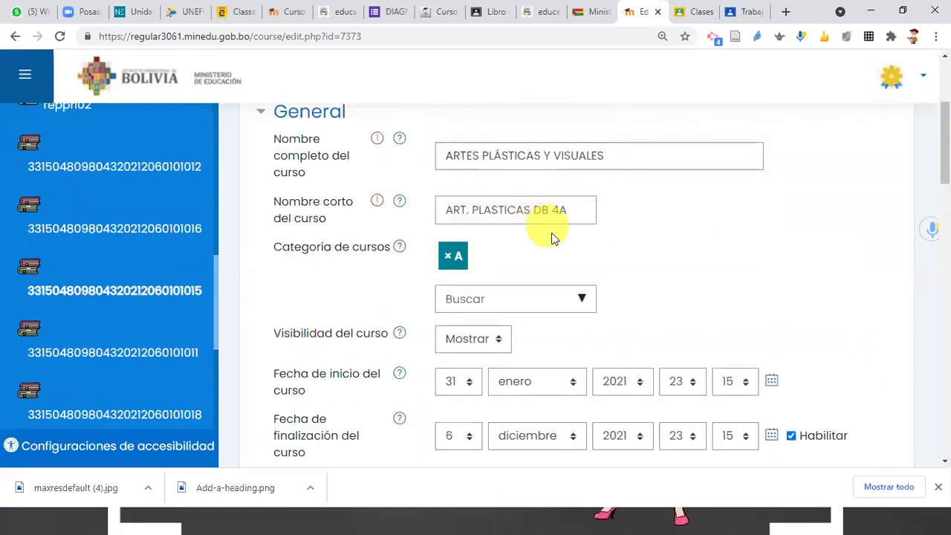
{"action": "scroll", "coordinate": [544, 231], "scroll_direction": "down", "scroll_amount": 5}
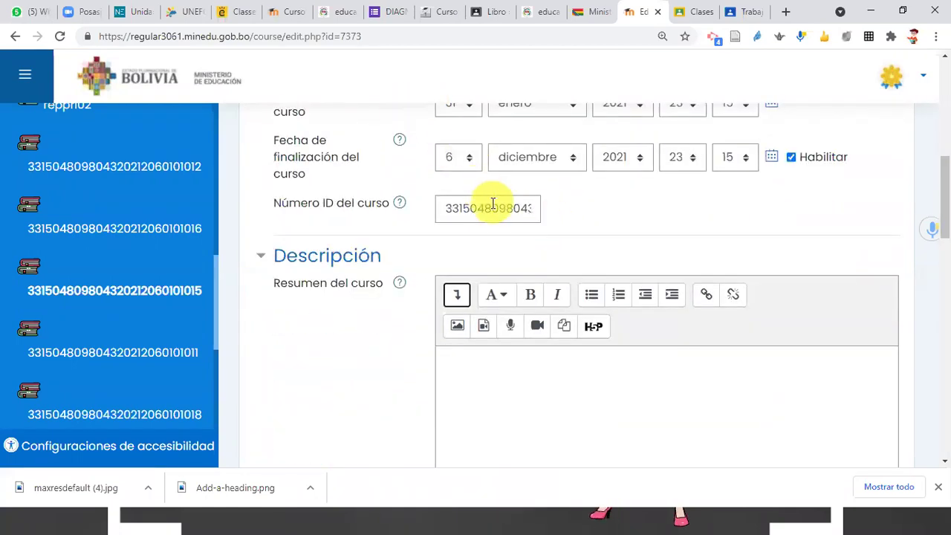
{"action": "scroll", "coordinate": [424, 208], "scroll_direction": "down", "scroll_amount": 4}
{"action": "scroll", "coordinate": [416, 193], "scroll_direction": "down", "scroll_amount": 6}
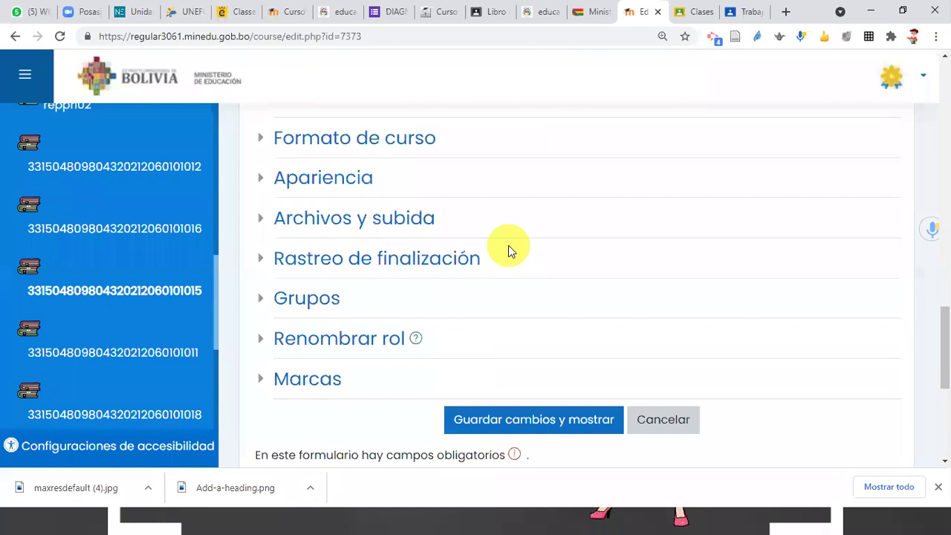
{"action": "scroll", "coordinate": [508, 245], "scroll_direction": "up", "scroll_amount": 12}
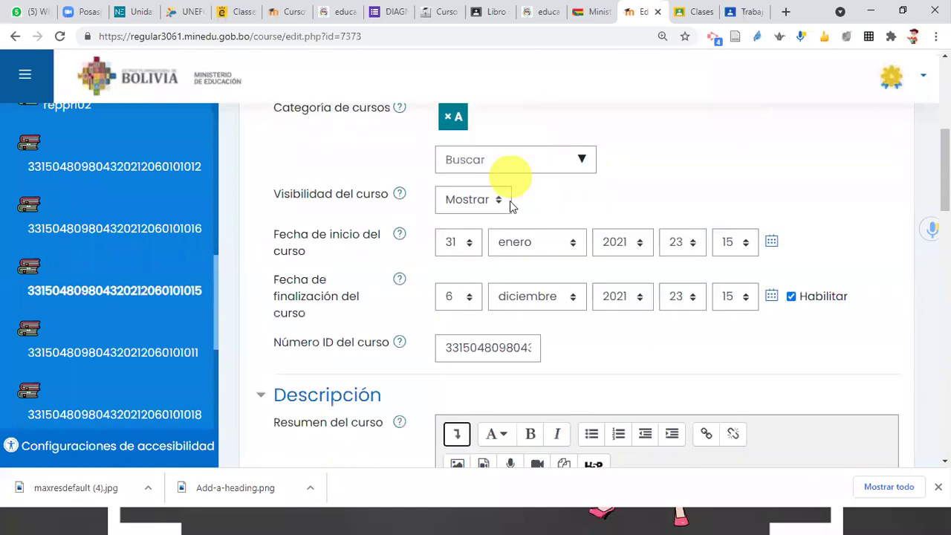
{"action": "scroll", "coordinate": [484, 149], "scroll_direction": "up", "scroll_amount": 3}
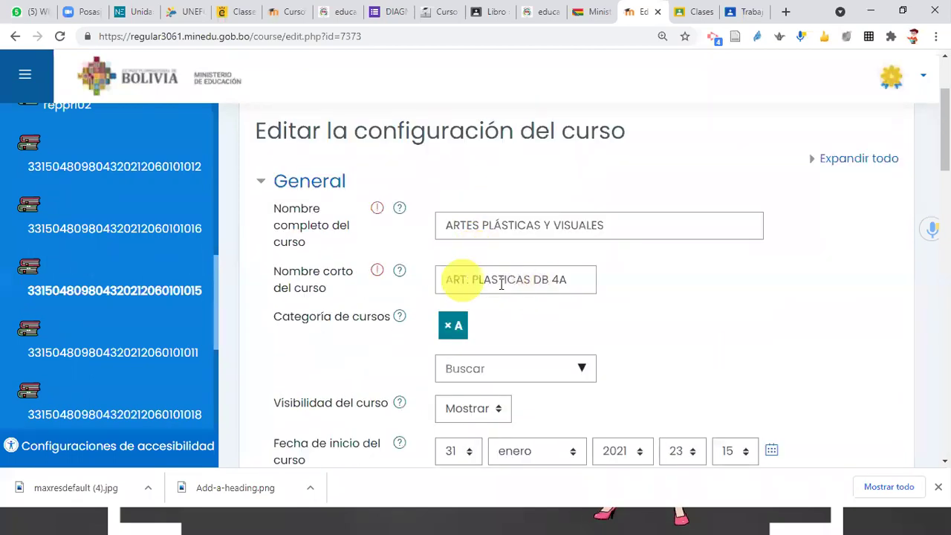
{"action": "scroll", "coordinate": [612, 296], "scroll_direction": "down", "scroll_amount": 8}
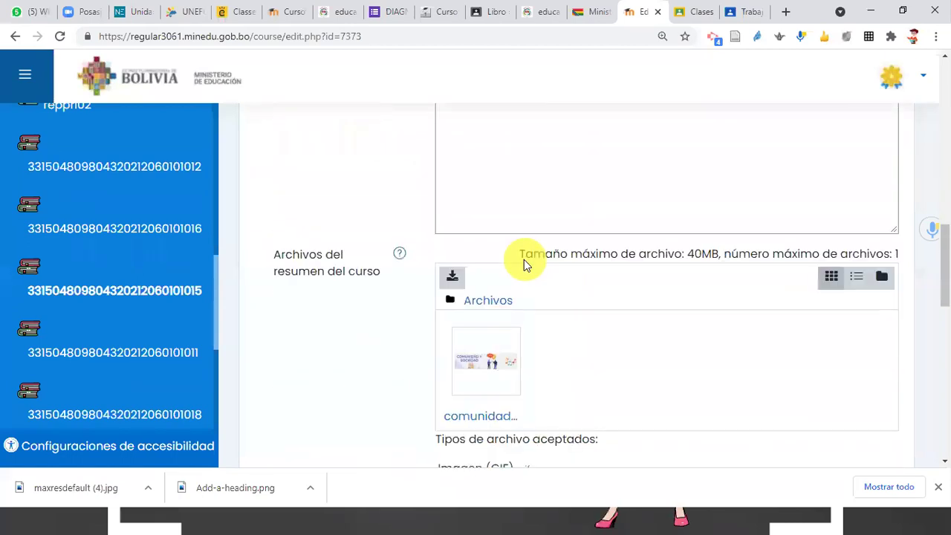
{"action": "scroll", "coordinate": [524, 259], "scroll_direction": "down", "scroll_amount": 2}
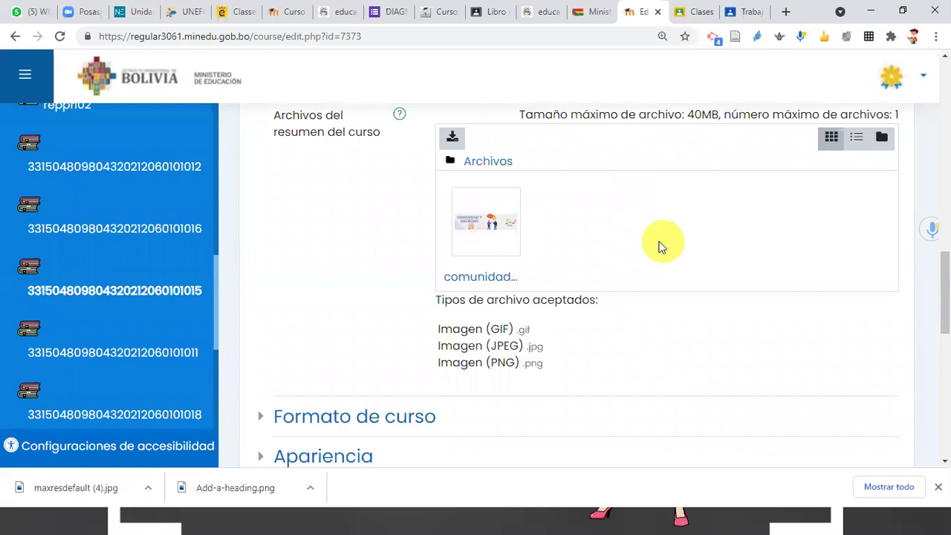
{"action": "scroll", "coordinate": [644, 239], "scroll_direction": "up", "scroll_amount": 1}
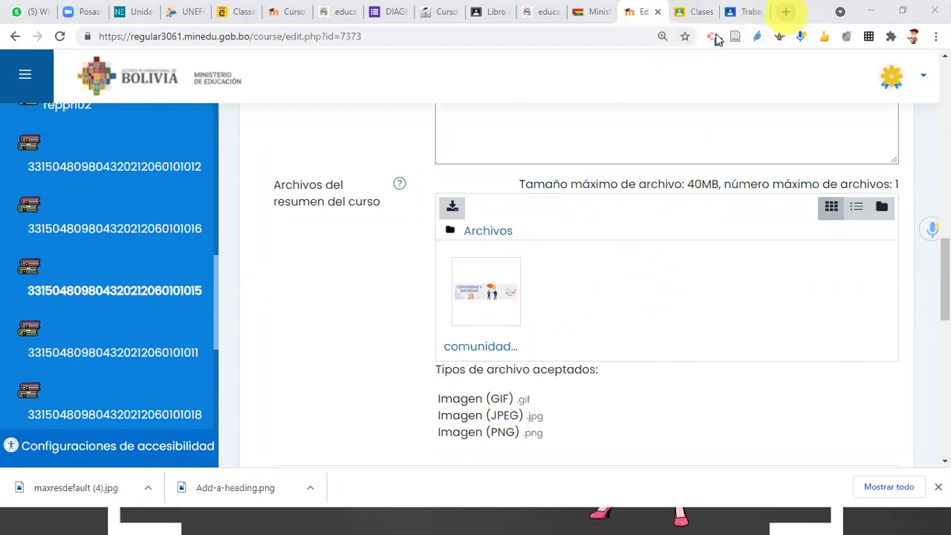
Step: Open a new Chrome tab and go to canva.com by entering CANVA
{"action": "left_click", "coordinate": [785, 12]}
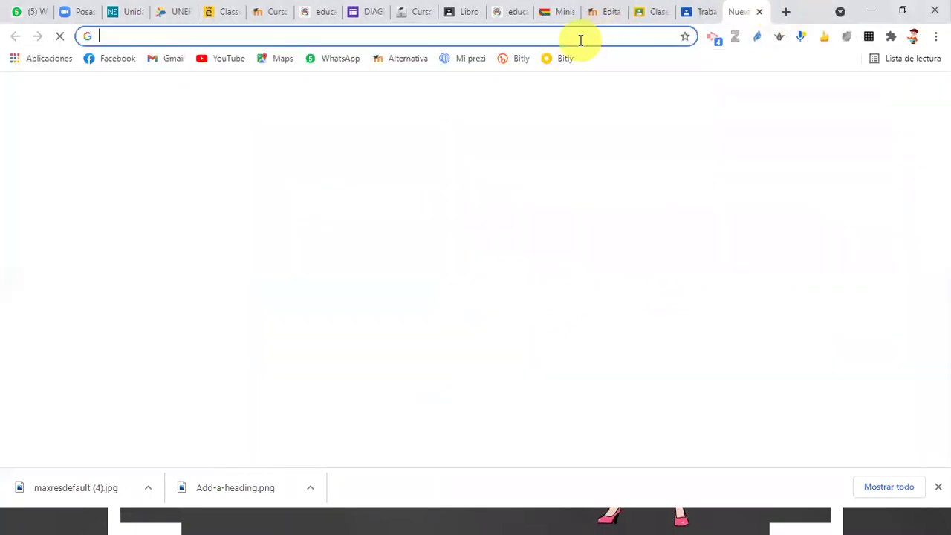
{"action": "type", "text": "CANVA"}
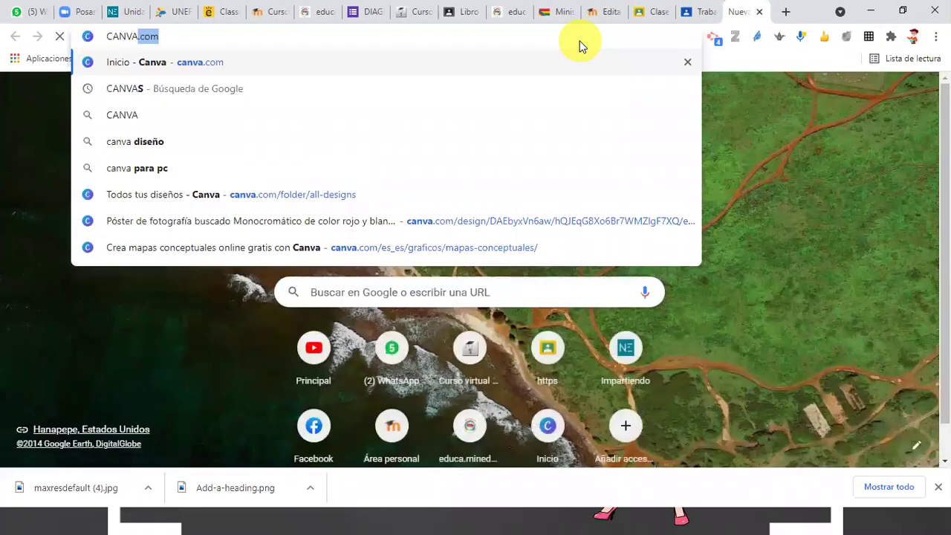
{"action": "key", "text": "Return"}
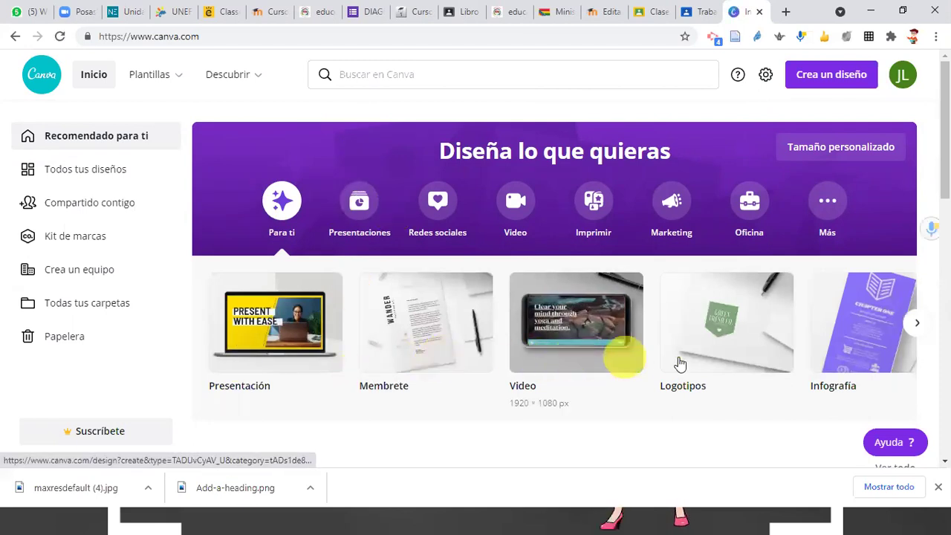
Step: Search Canva templates for BANNER
{"action": "scroll", "coordinate": [818, 361], "scroll_direction": "down", "scroll_amount": 2}
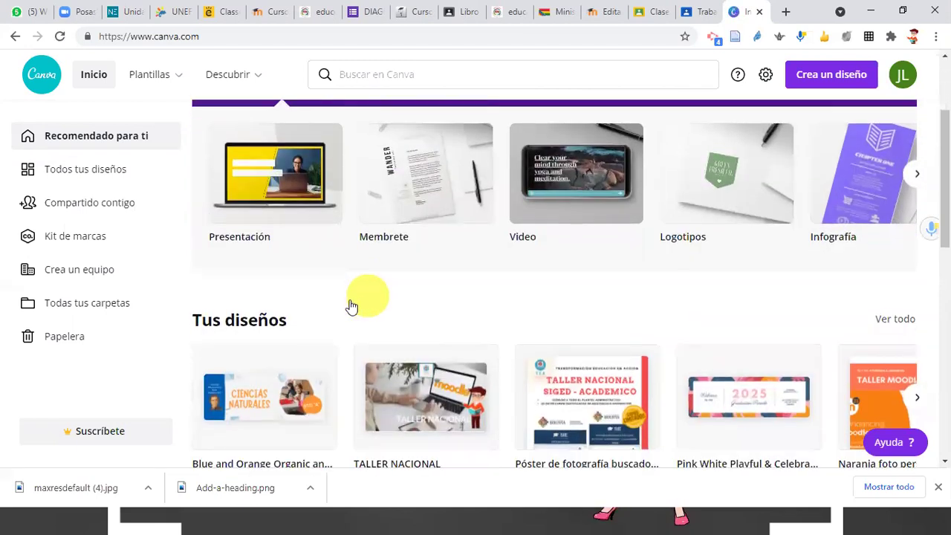
{"action": "scroll", "coordinate": [320, 314], "scroll_direction": "down", "scroll_amount": 2}
{"action": "scroll", "coordinate": [294, 319], "scroll_direction": "down", "scroll_amount": 1}
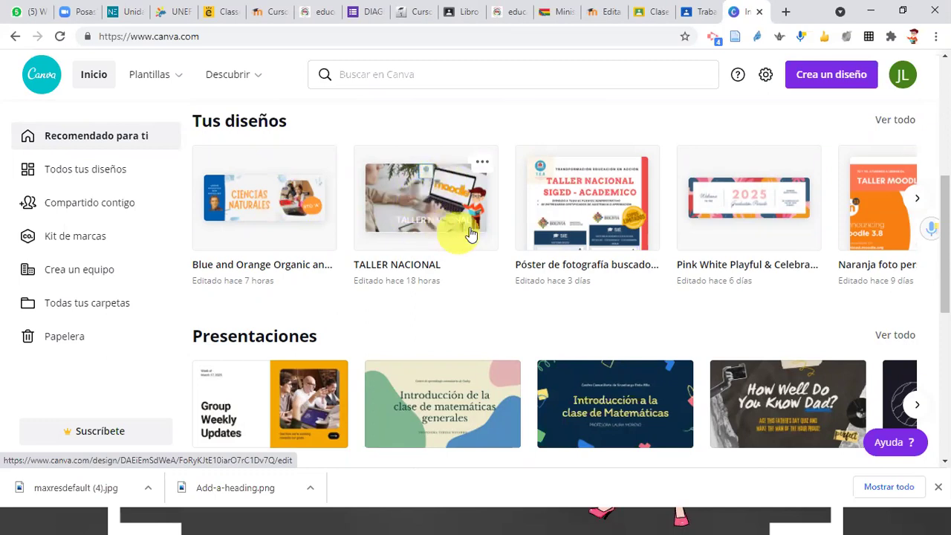
{"action": "scroll", "coordinate": [293, 314], "scroll_direction": "up", "scroll_amount": 5}
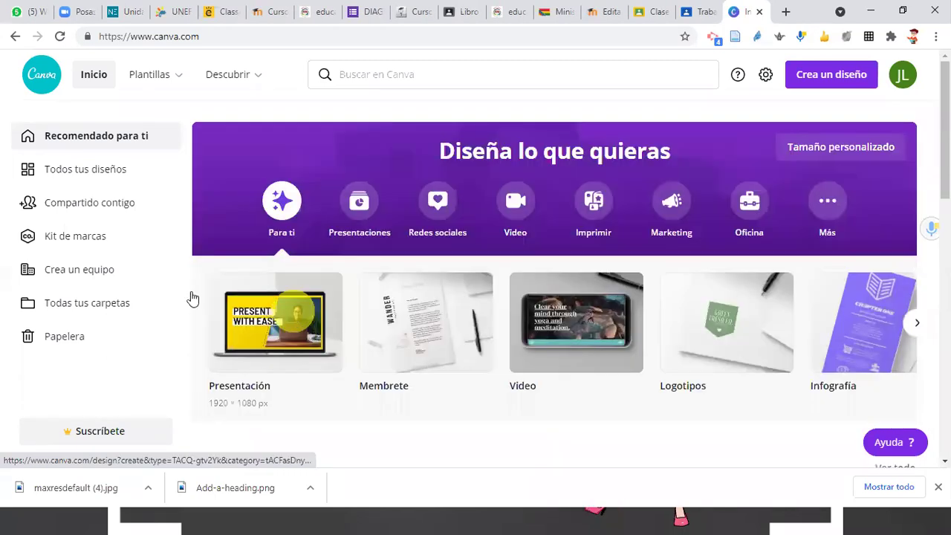
{"action": "left_click", "coordinate": [394, 76]}
{"action": "type", "text": "BANNER"}
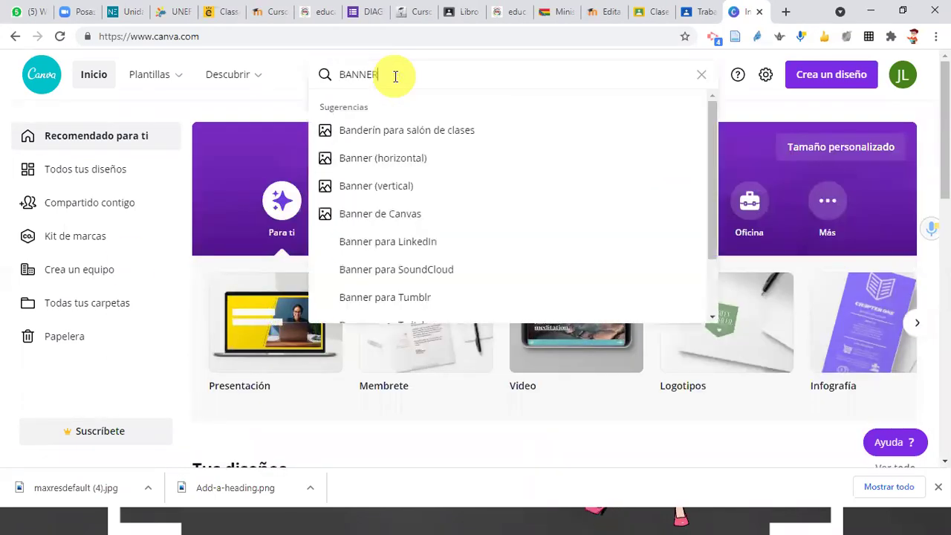
{"action": "key", "text": "Return"}
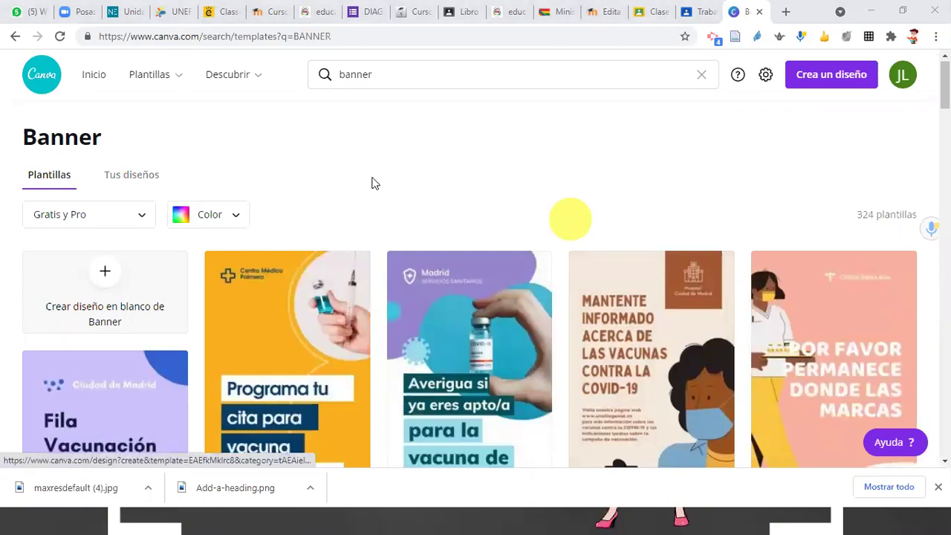
Step: Browse through the 324 banner template results
{"action": "scroll", "coordinate": [450, 212], "scroll_direction": "down", "scroll_amount": 3}
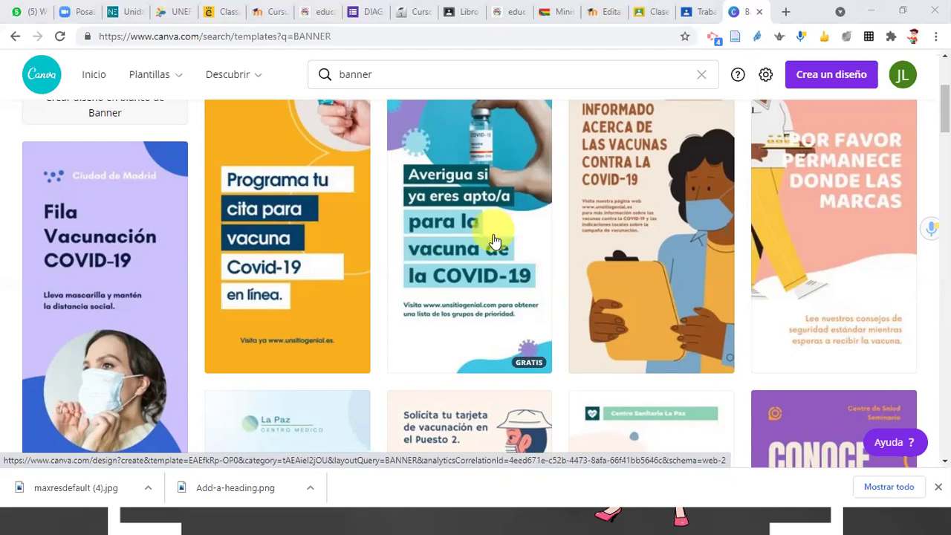
{"action": "scroll", "coordinate": [495, 241], "scroll_direction": "down", "scroll_amount": 2}
{"action": "scroll", "coordinate": [499, 239], "scroll_direction": "down", "scroll_amount": 3}
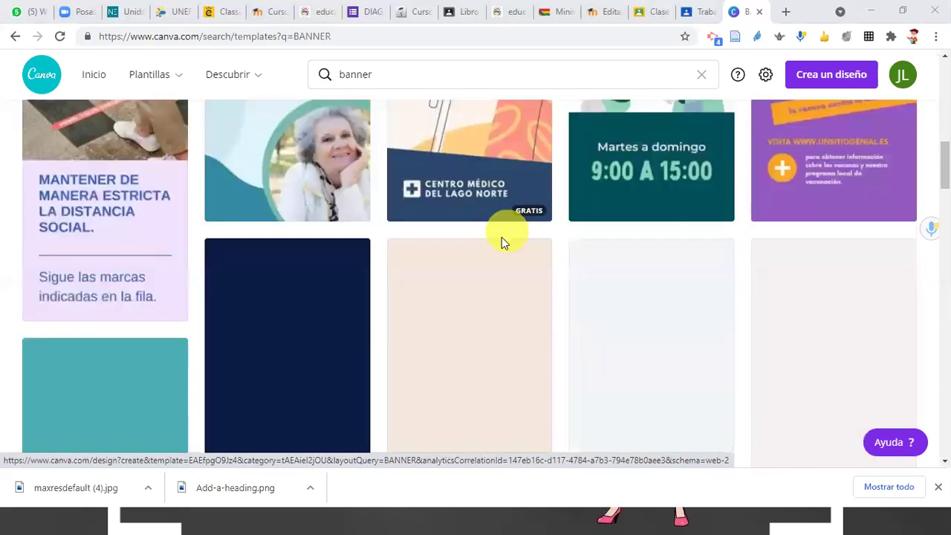
{"action": "scroll", "coordinate": [501, 235], "scroll_direction": "down", "scroll_amount": 3}
{"action": "scroll", "coordinate": [504, 248], "scroll_direction": "down", "scroll_amount": 3}
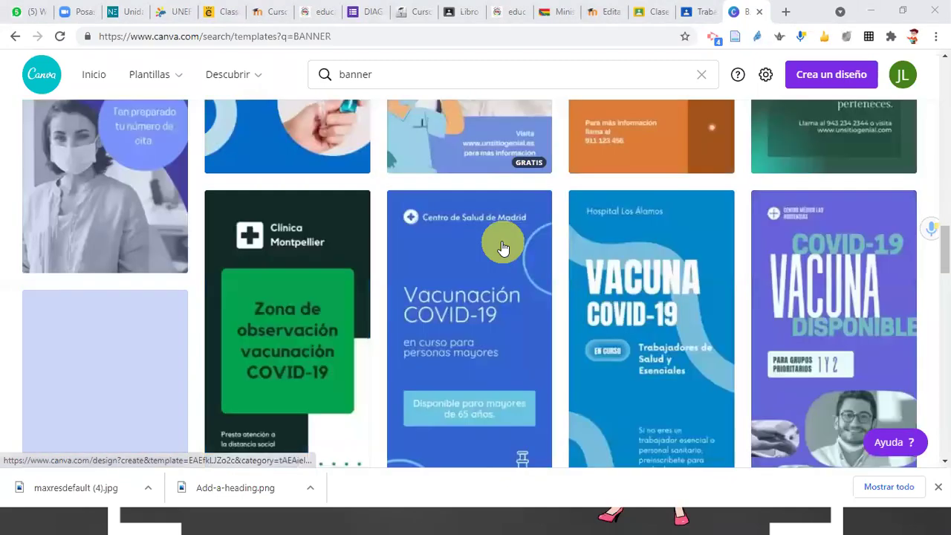
{"action": "scroll", "coordinate": [502, 247], "scroll_direction": "down", "scroll_amount": 2}
{"action": "scroll", "coordinate": [498, 251], "scroll_direction": "down", "scroll_amount": 4}
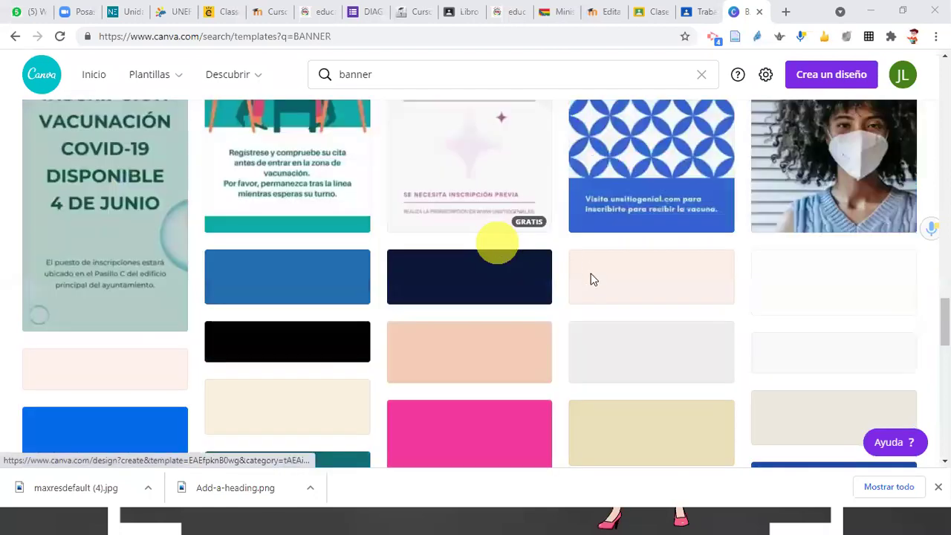
{"action": "scroll", "coordinate": [606, 265], "scroll_direction": "down", "scroll_amount": 1}
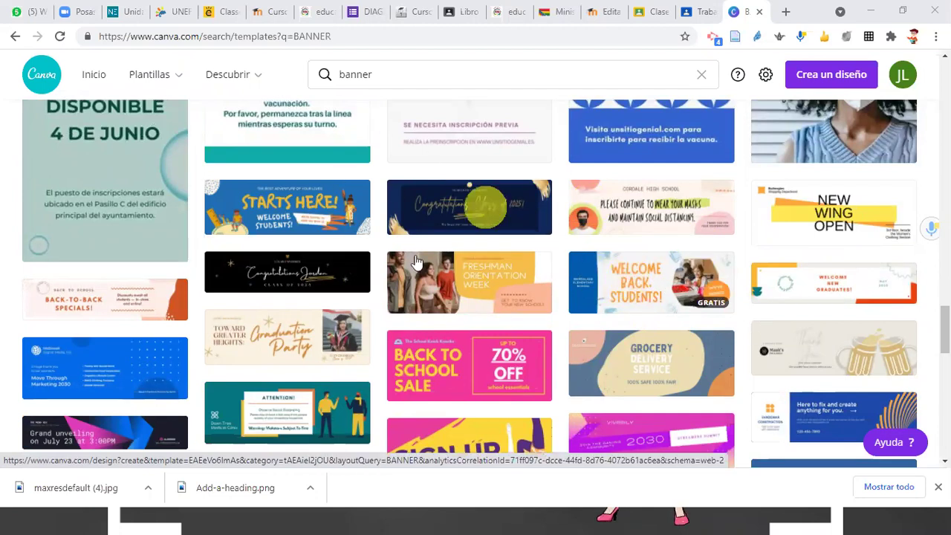
{"action": "left_click", "coordinate": [285, 257]}
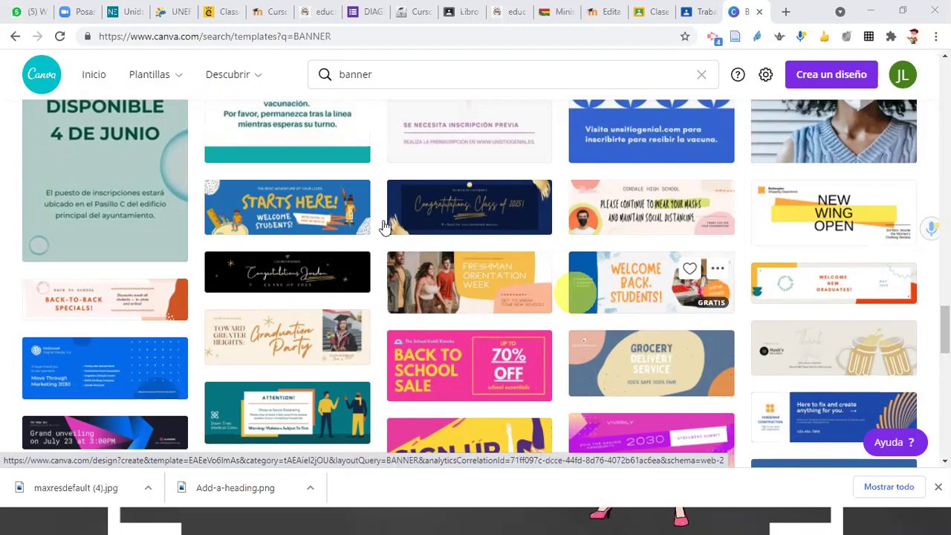
{"action": "scroll", "coordinate": [524, 200], "scroll_direction": "down", "scroll_amount": 2}
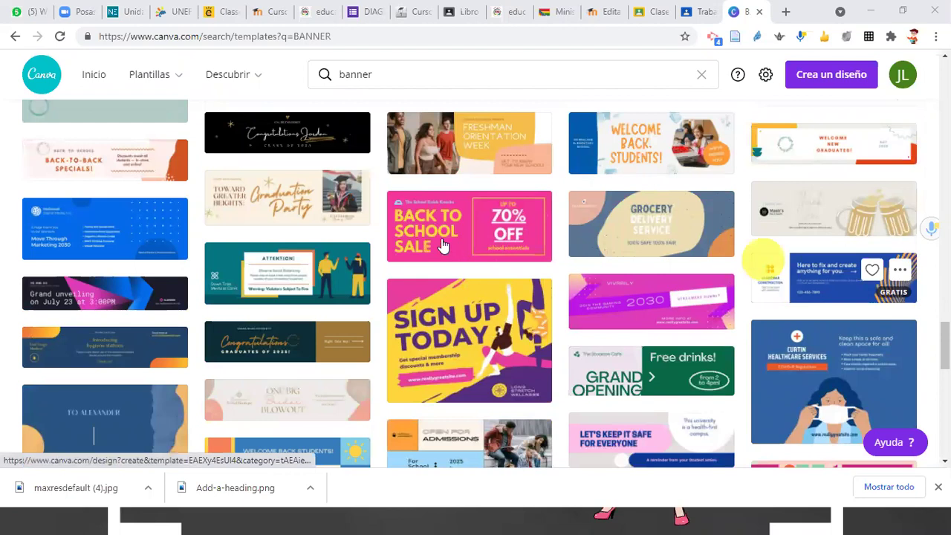
{"action": "left_click", "coordinate": [578, 245]}
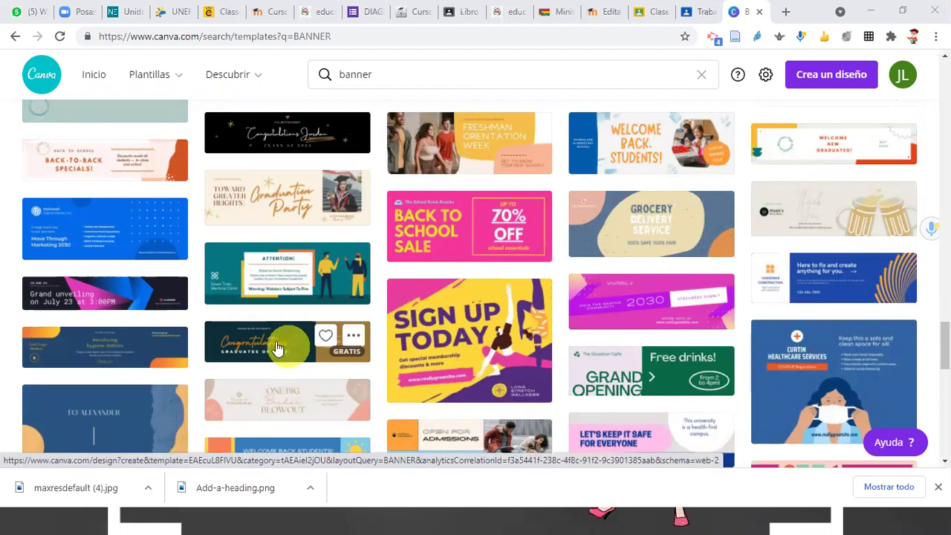
Step: Open the dark Congratulations graduates template and change its heading to Artes Plasticas
{"action": "left_click", "coordinate": [453, 294]}
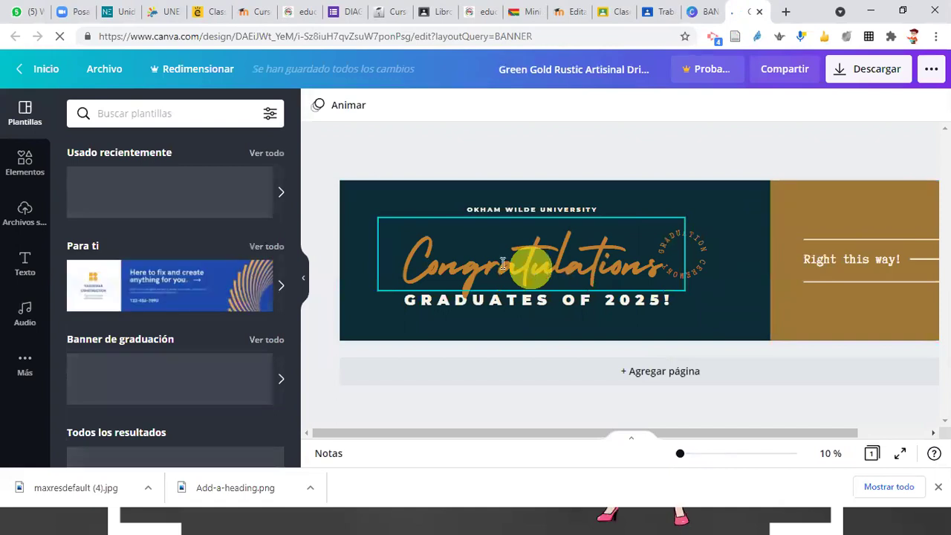
{"action": "double_click", "coordinate": [503, 264]}
{"action": "type", "text": "n"}
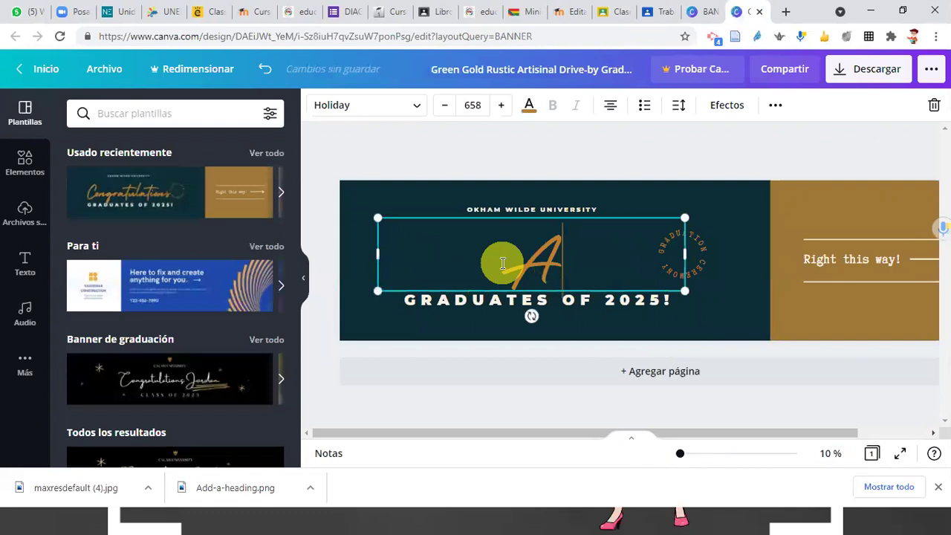
{"action": "type", "text": "rtes P"}
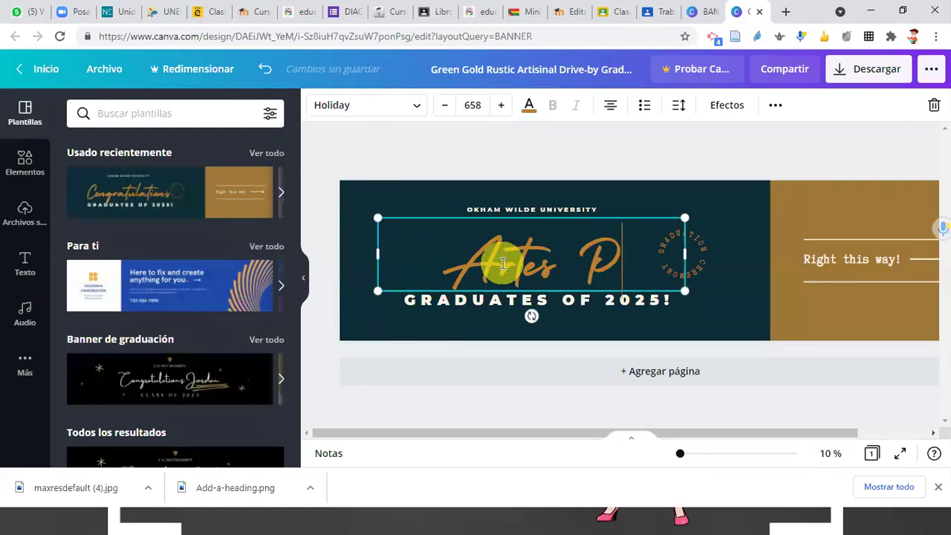
{"action": "type", "text": "lastica"}
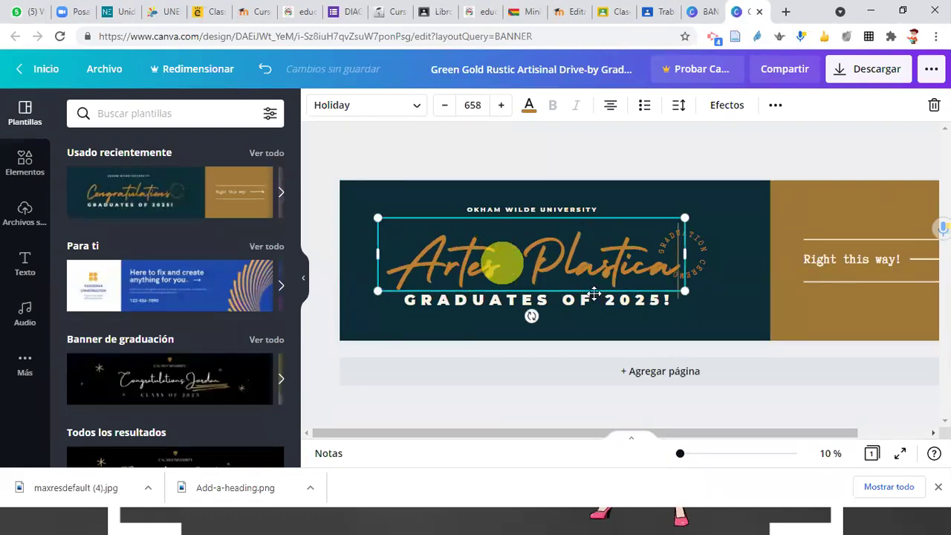
{"action": "type", "text": "s"}
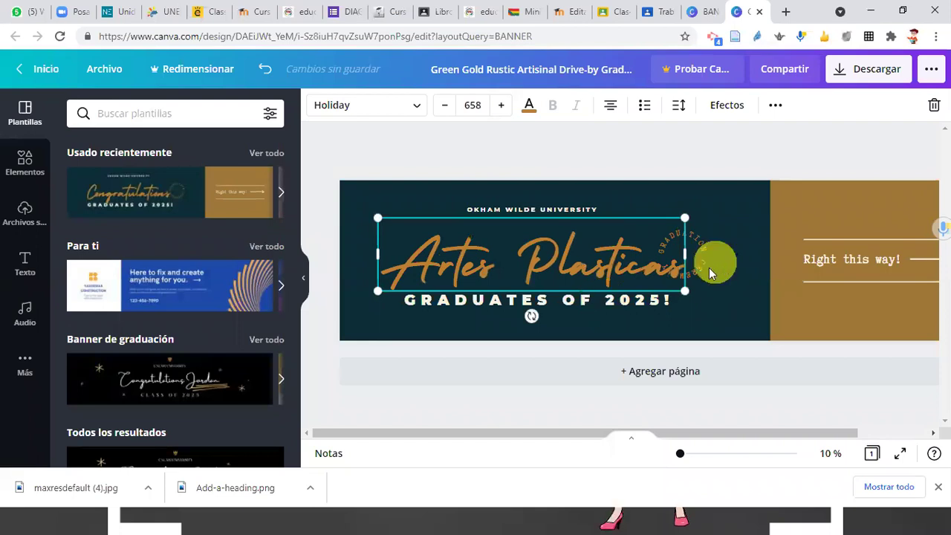
Step: Delete the circular GRADUATION text and university line; retype subtitle as UNIDAD EDUCATIVA DON BOSCO "B"
{"action": "left_click_drag", "start_coordinate": [709, 267], "coordinate": [732, 261]}
{"action": "key", "text": "Delete"}
{"action": "left_click", "coordinate": [556, 211]}
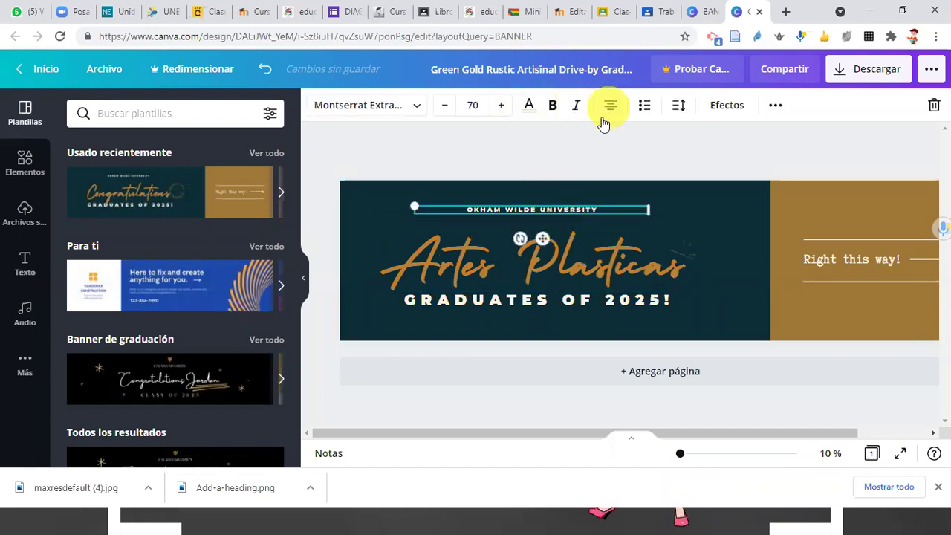
{"action": "key", "text": "Delete"}
{"action": "double_click", "coordinate": [565, 304]}
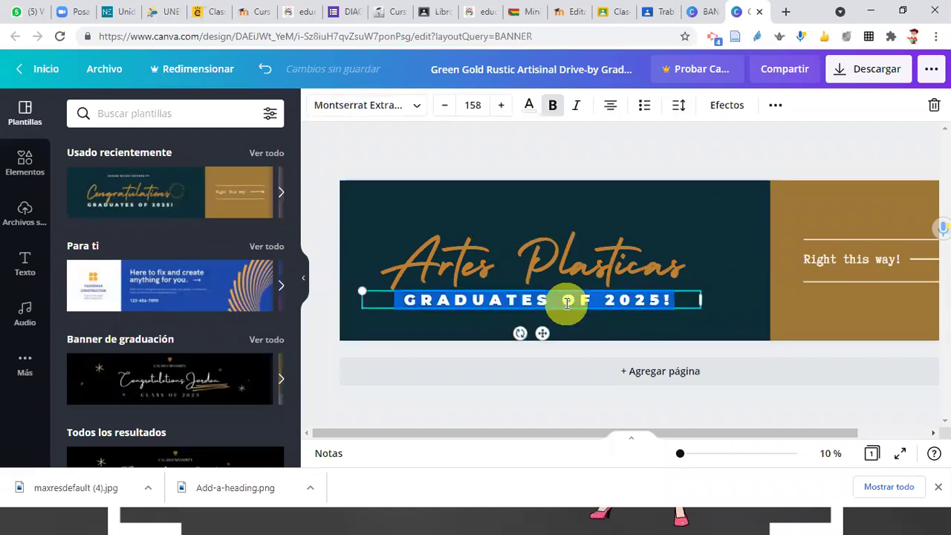
{"action": "type", "text": "UNIDAD"}
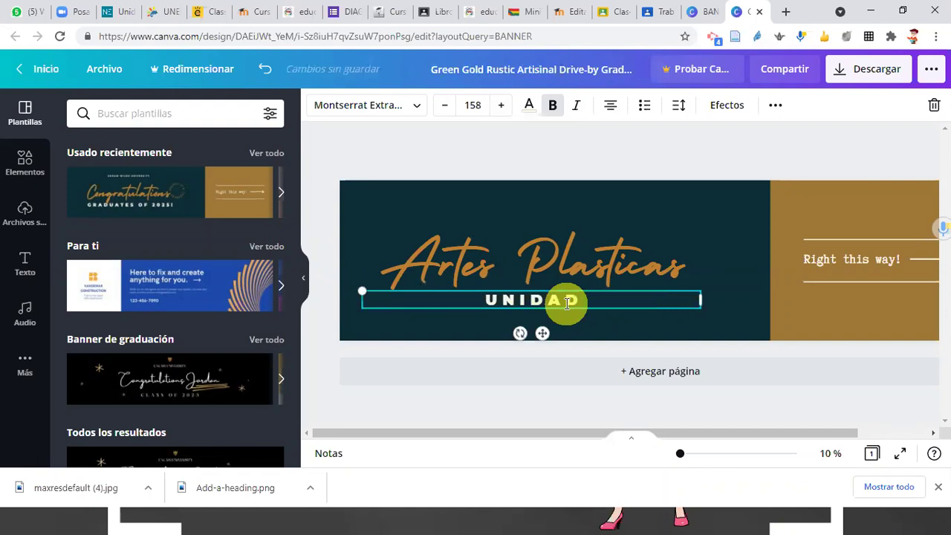
{"action": "type", "text": " EDUCATIVA"}
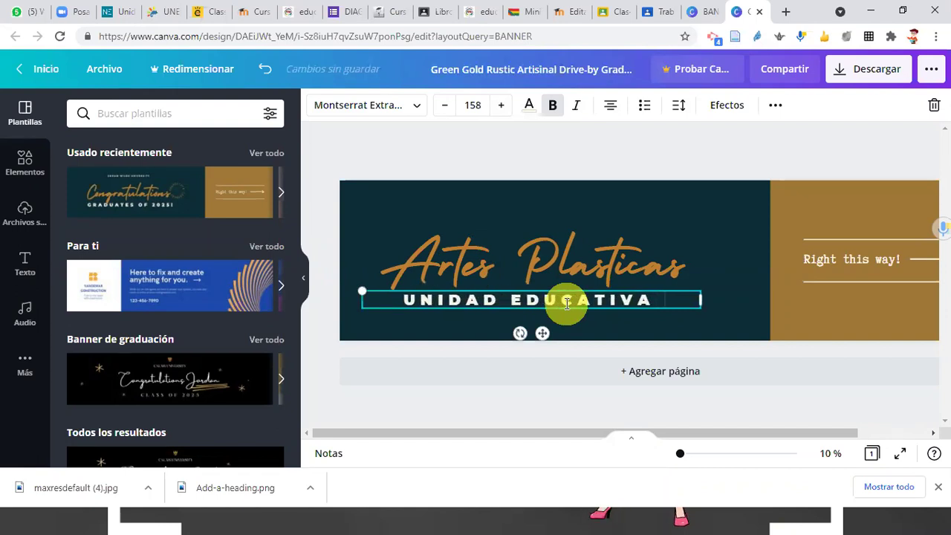
{"action": "type", "text": " DON "}
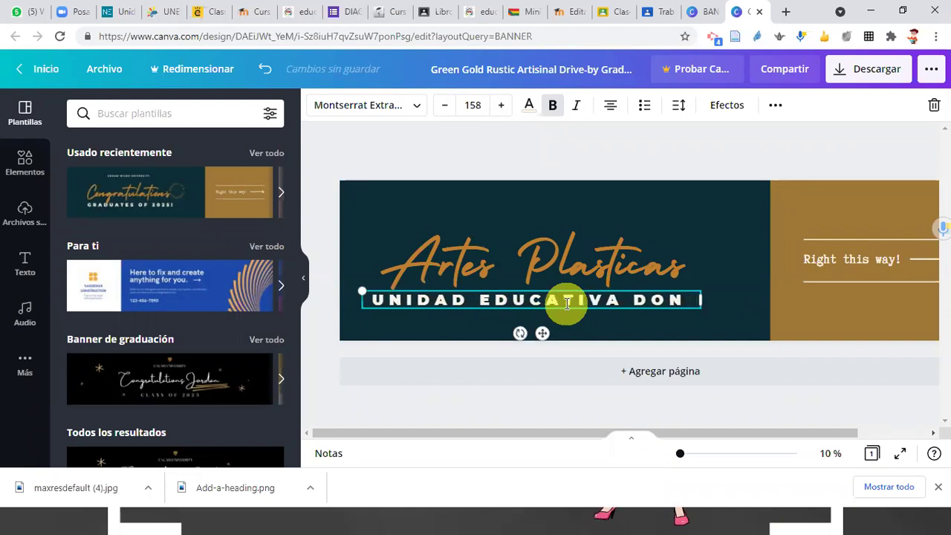
{"action": "type", "text": "BOSCO"}
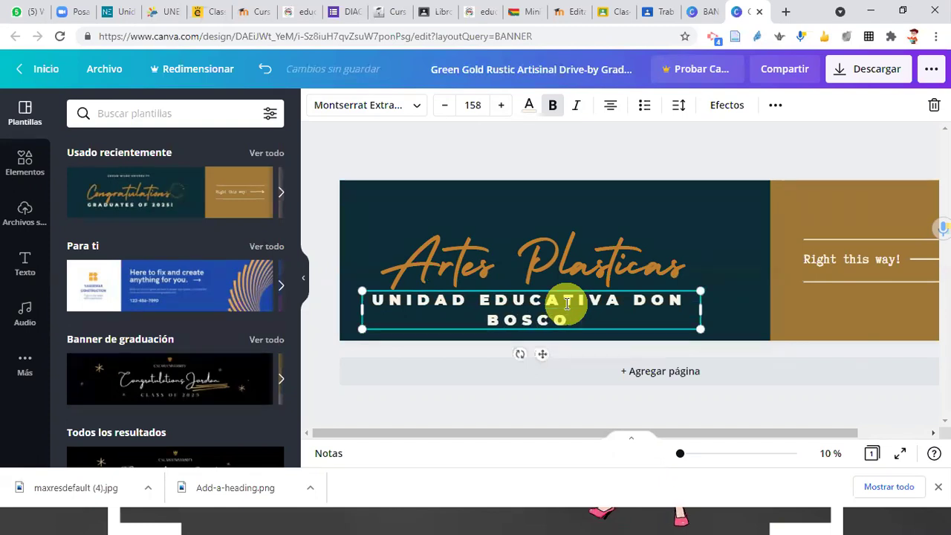
{"action": "type", "text": " B"}
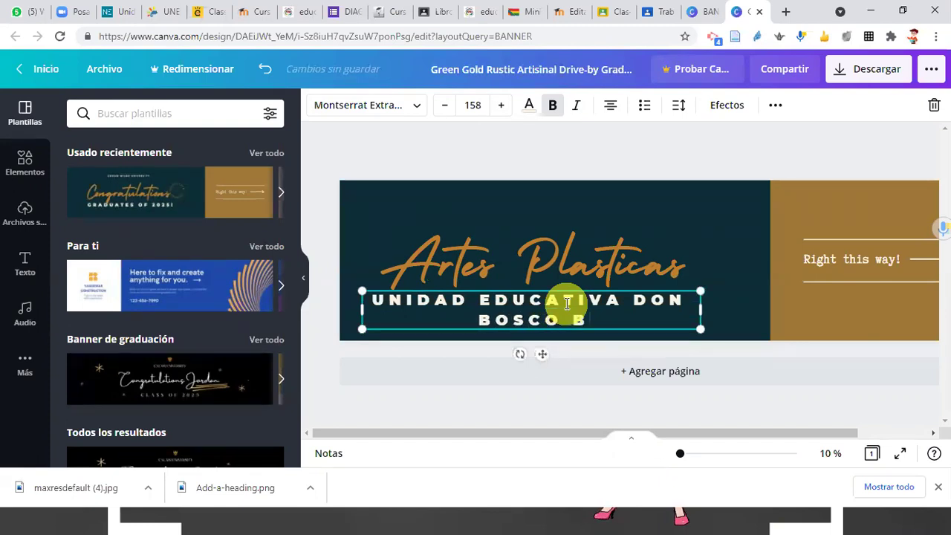
{"action": "type", "text": "\""}
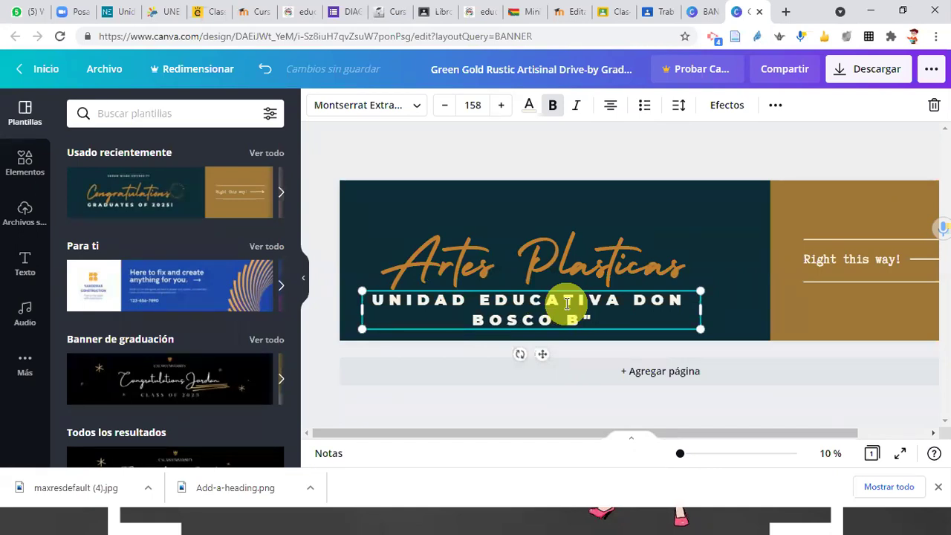
{"action": "type", "text": "\""}
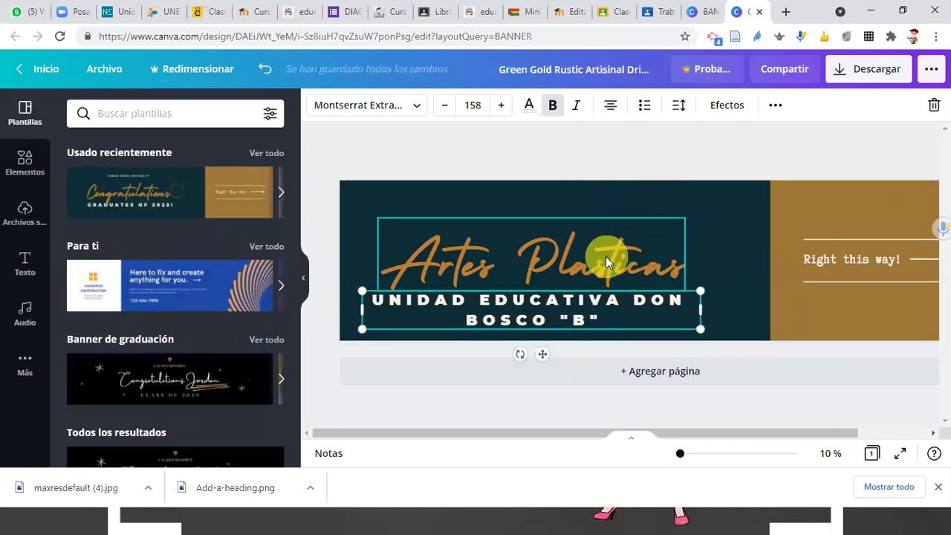
Step: Nudge the school-name subtitle and change Right this way! on the gold panel to 6to A
{"action": "left_click", "coordinate": [605, 257]}
{"action": "left_click_drag", "start_coordinate": [601, 297], "coordinate": [612, 287]}
{"action": "left_click", "coordinate": [827, 260]}
{"action": "left_click", "coordinate": [828, 261]}
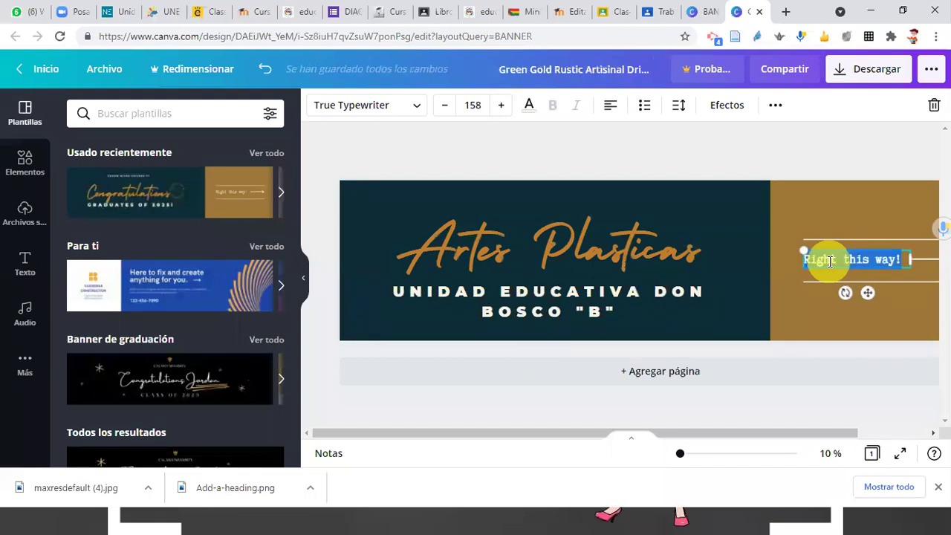
{"action": "type", "text": "Bi"}
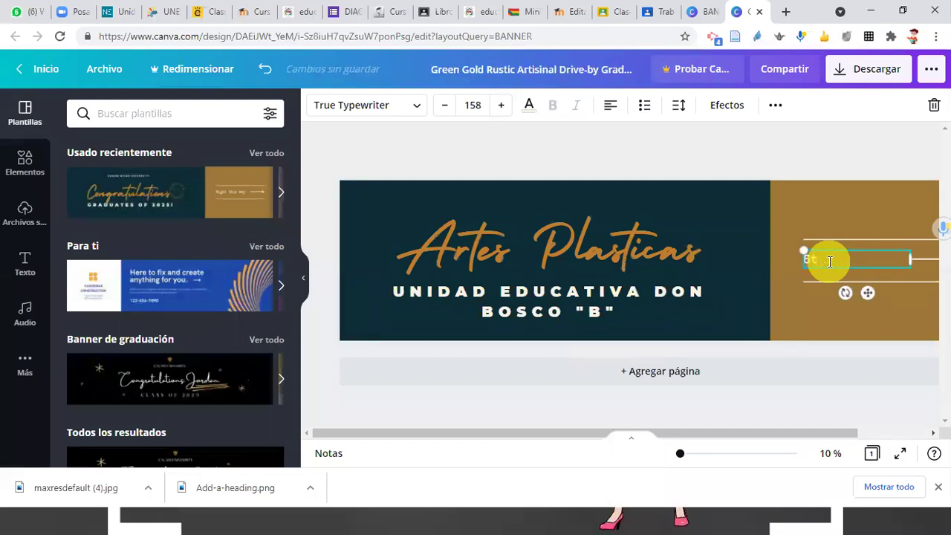
{"action": "type", "text": "o A"}
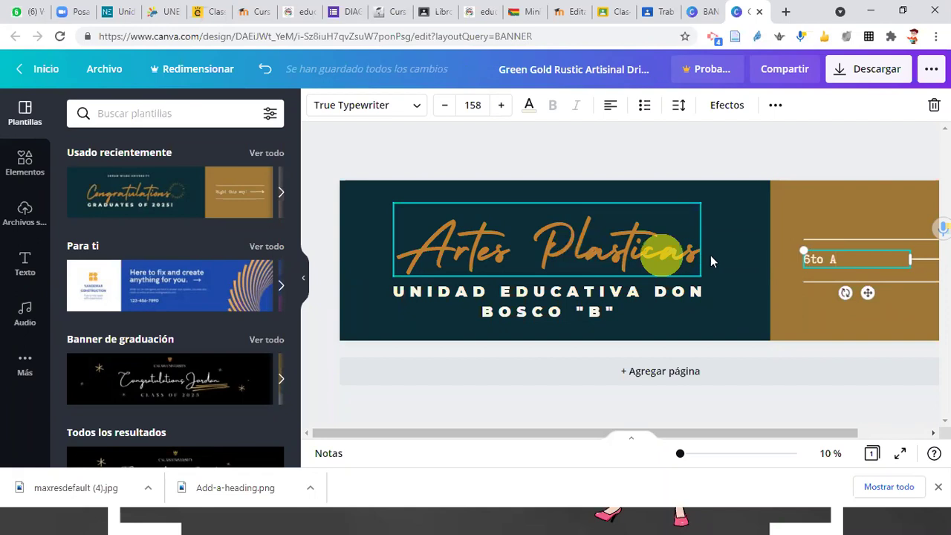
{"action": "left_click", "coordinate": [780, 302]}
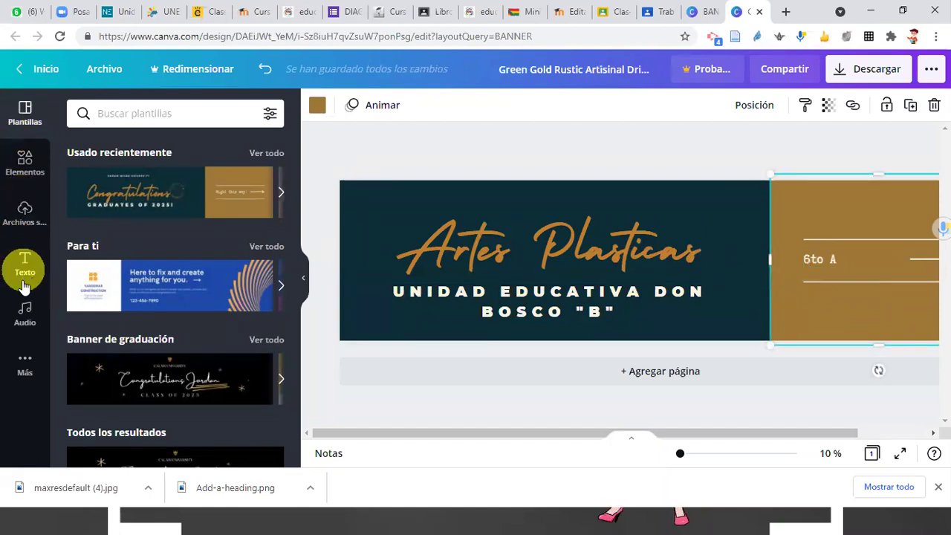
Step: Add a paint palette graphic from an ARTE elements search, placed right of Artes Plasticas
{"action": "left_click", "coordinate": [22, 162]}
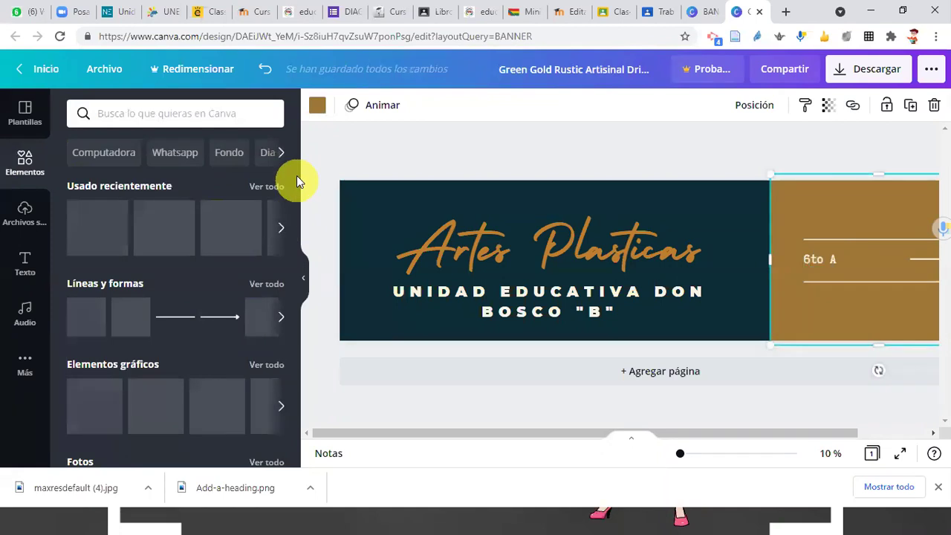
{"action": "scroll", "coordinate": [298, 175], "scroll_direction": "down", "scroll_amount": 1}
{"action": "left_click_drag", "start_coordinate": [298, 188], "coordinate": [287, 115]}
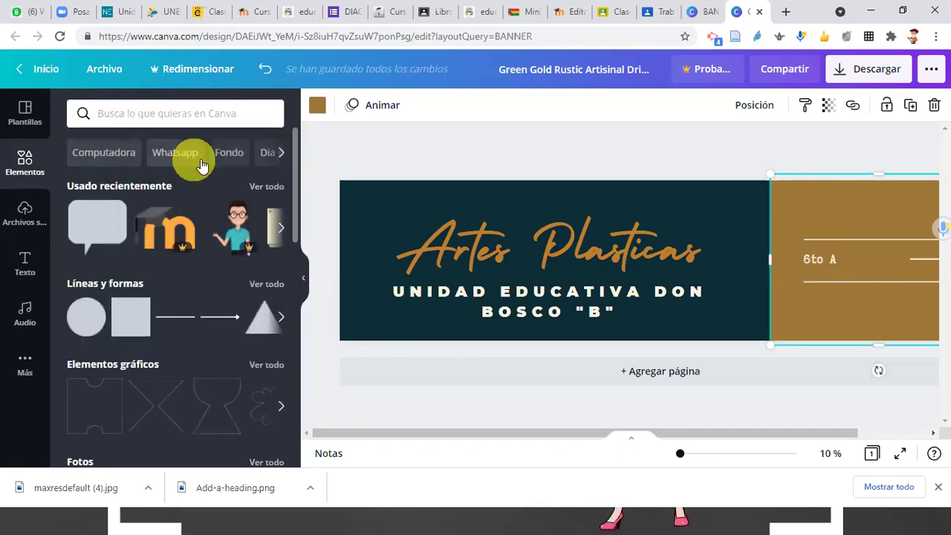
{"action": "left_click", "coordinate": [175, 109]}
{"action": "type", "text": "ARTE"}
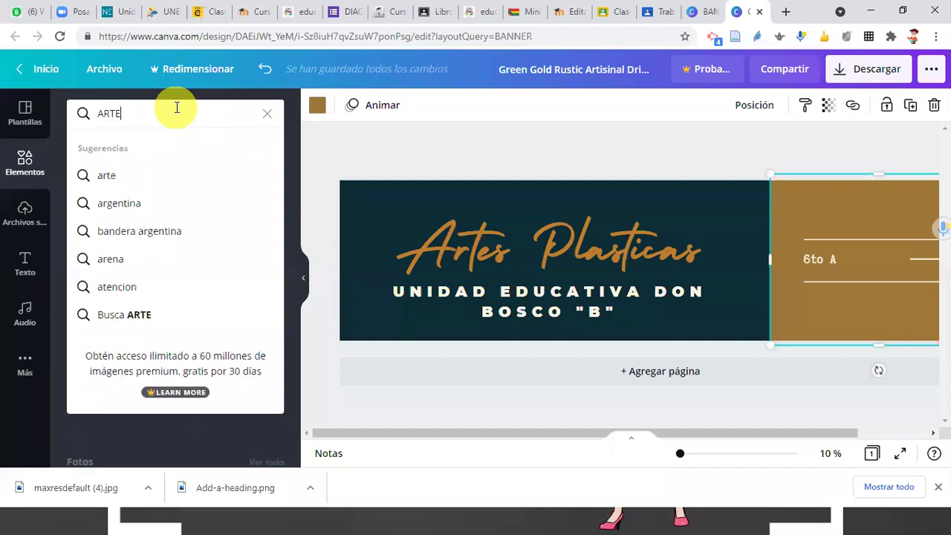
{"action": "key", "text": "Return"}
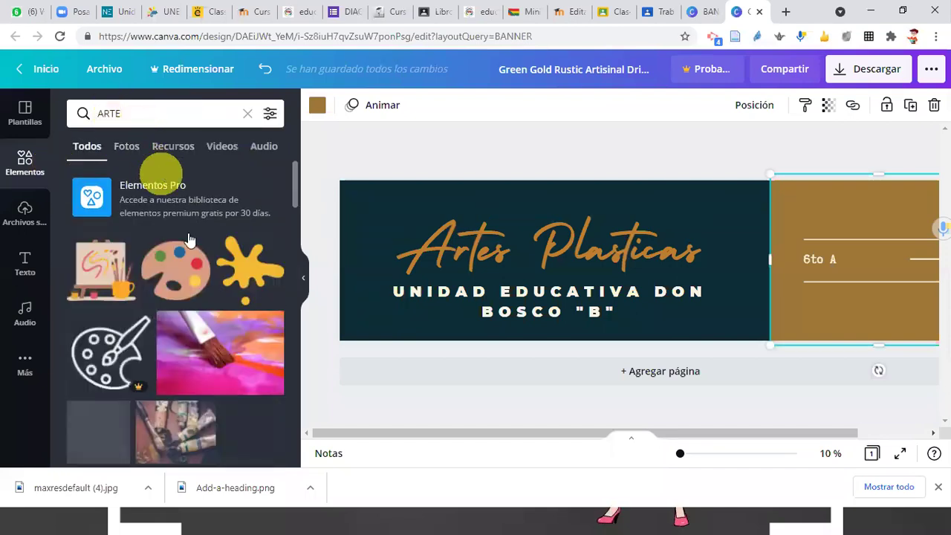
{"action": "left_click", "coordinate": [241, 283]}
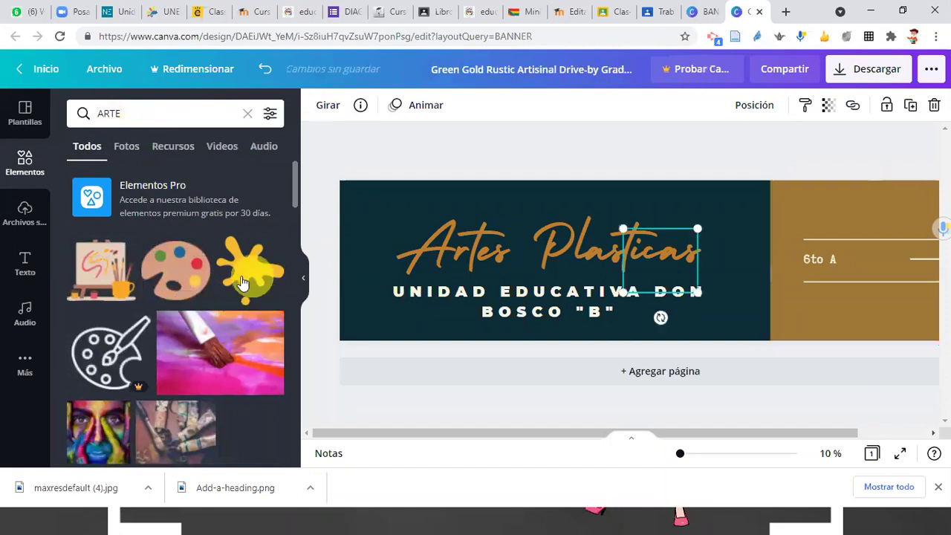
{"action": "left_click", "coordinate": [175, 270]}
{"action": "mouse_move", "coordinate": [682, 277]}
{"action": "left_mouse_down"}
{"action": "mouse_move", "coordinate": [753, 246]}
{"action": "mouse_move", "coordinate": [785, 283]}
{"action": "mouse_move", "coordinate": [736, 228]}
{"action": "left_mouse_up"}
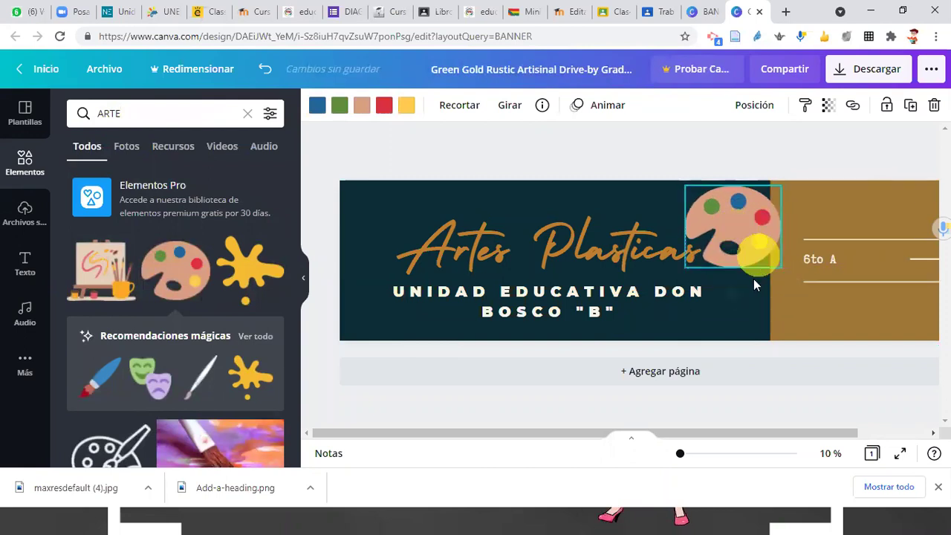
{"action": "left_click_drag", "start_coordinate": [639, 300], "coordinate": [644, 294]}
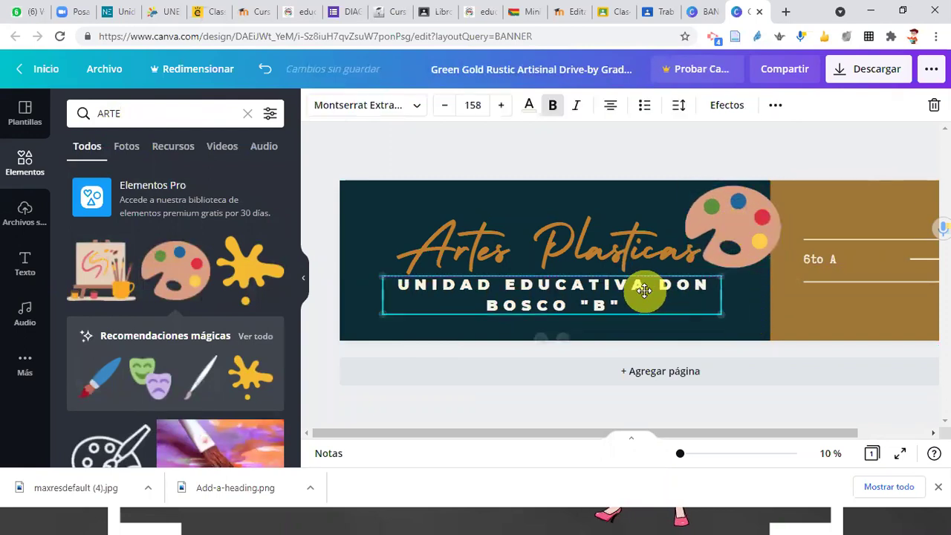
Step: Enlarge the 6to A text to font size 162
{"action": "left_click", "coordinate": [831, 261]}
{"action": "left_click", "coordinate": [831, 259]}
{"action": "double_click", "coordinate": [831, 258]}
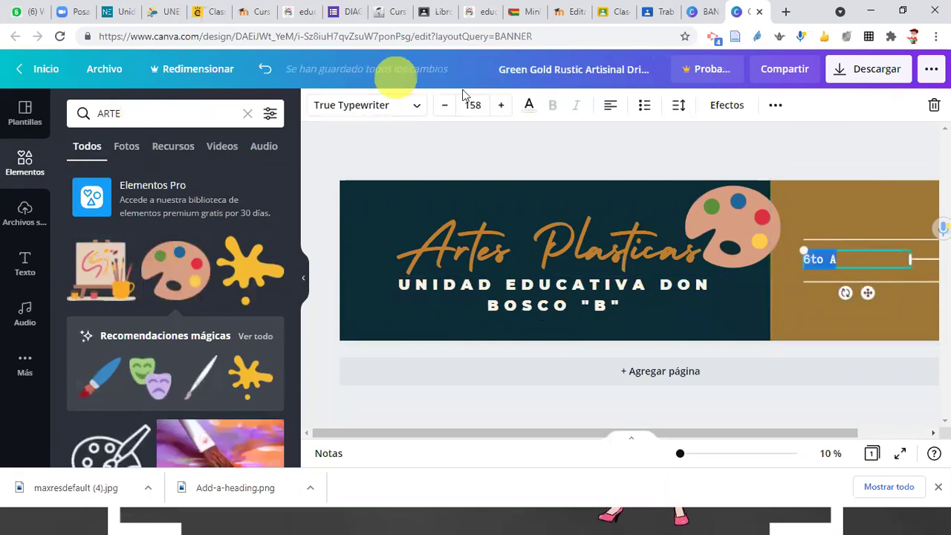
{"action": "double_click", "coordinate": [501, 110]}
{"action": "double_click", "coordinate": [501, 110]}
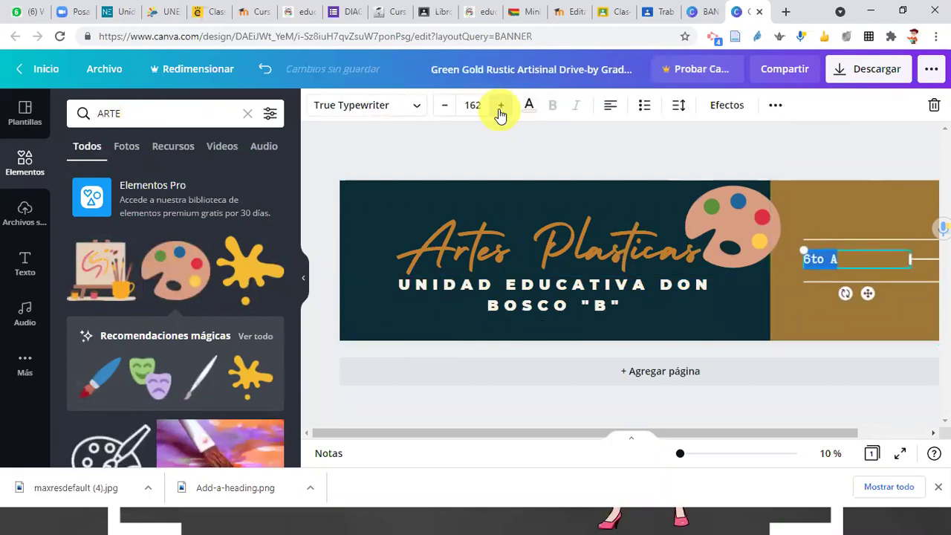
{"action": "left_click", "coordinate": [587, 165]}
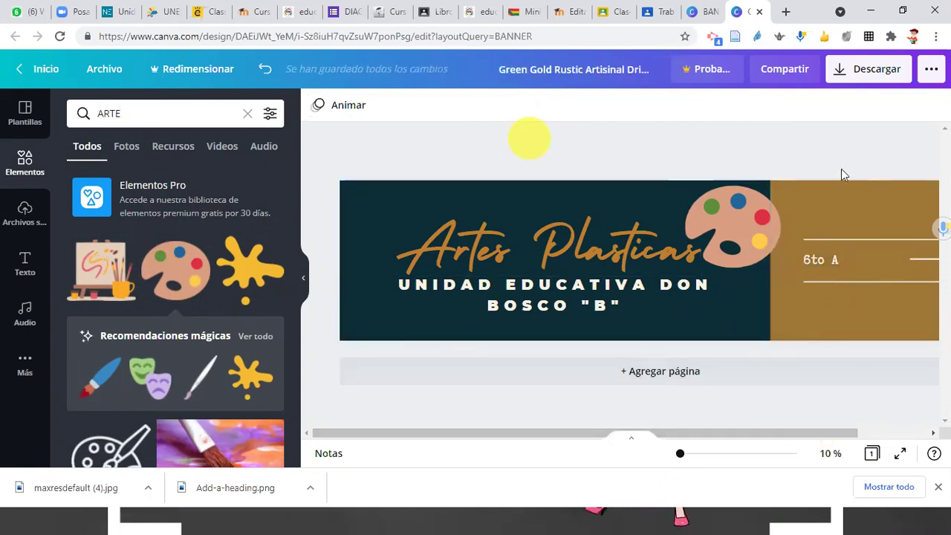
Step: Download the finished banner as a PNG file and dismiss the confirmation popup
{"action": "left_click", "coordinate": [851, 80]}
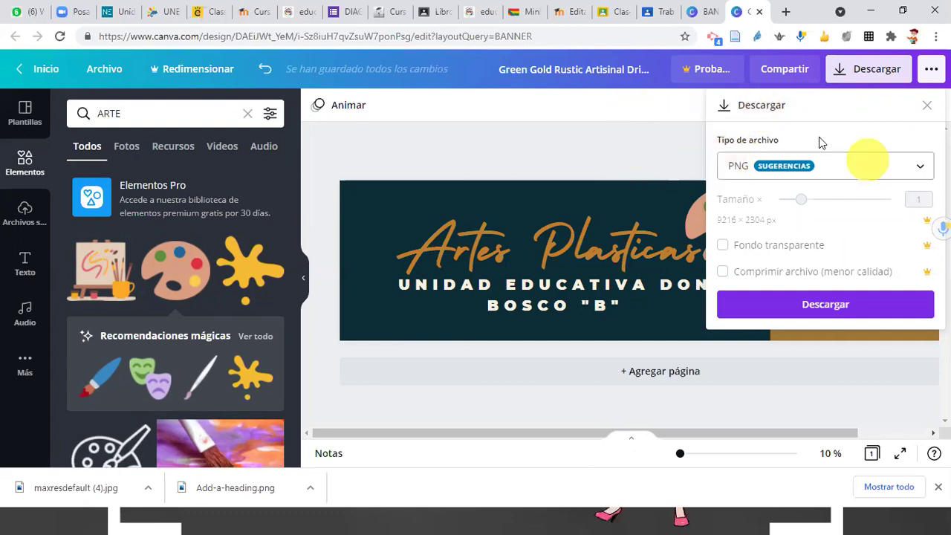
{"action": "left_click", "coordinate": [790, 304]}
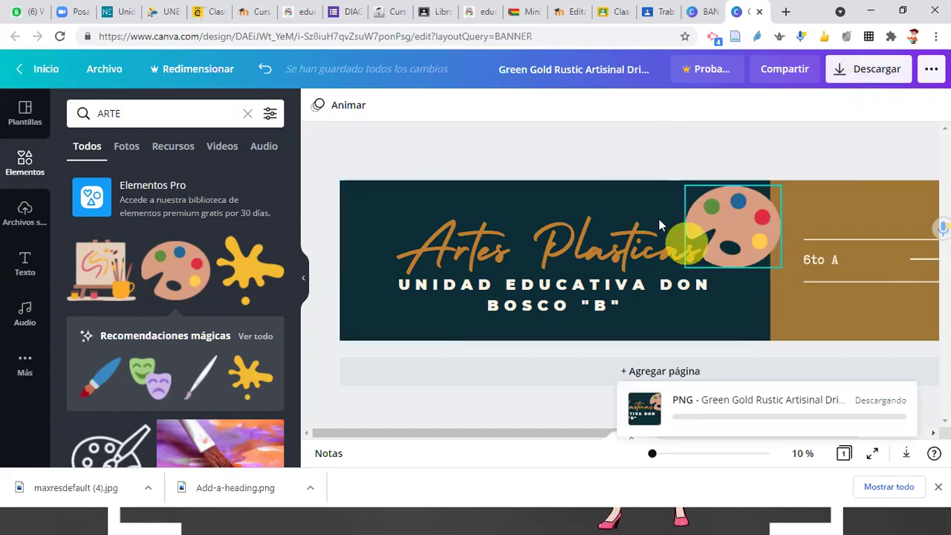
{"action": "left_click", "coordinate": [530, 163]}
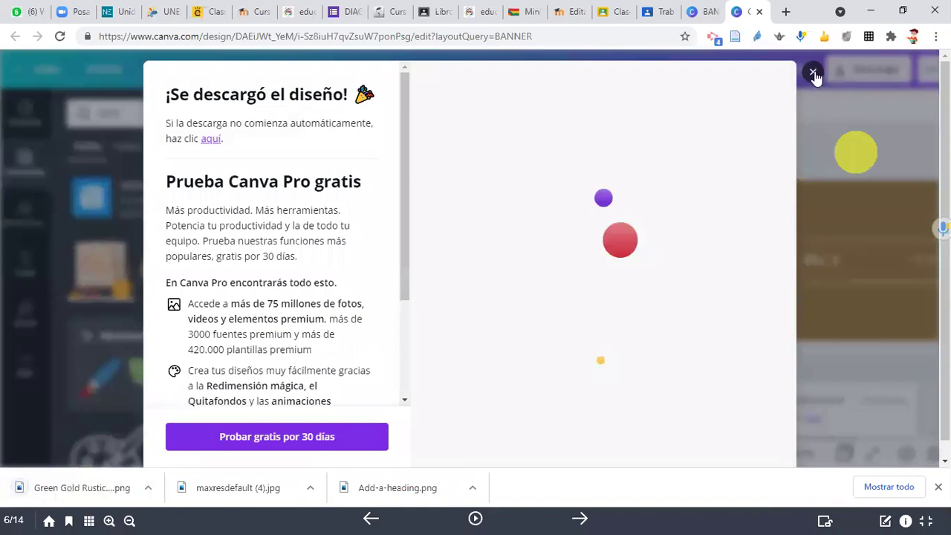
{"action": "left_click", "coordinate": [814, 74]}
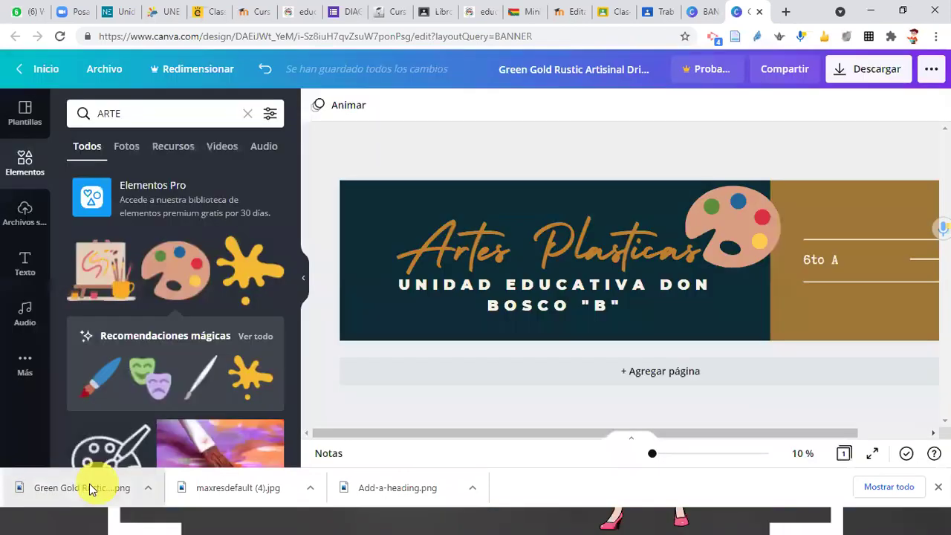
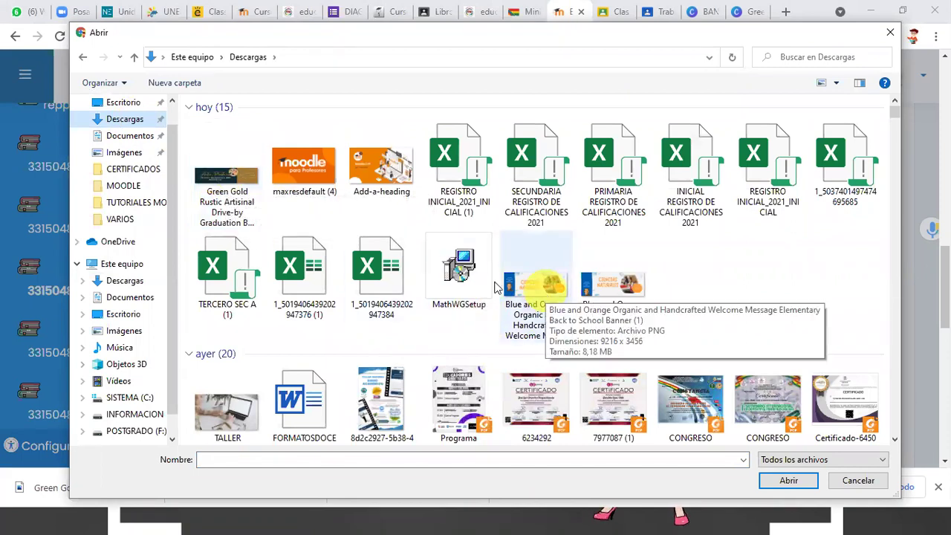
Step: Upload the Green Gold banner PNG as the course summary image and save the course settings
{"action": "double_click", "coordinate": [236, 183]}
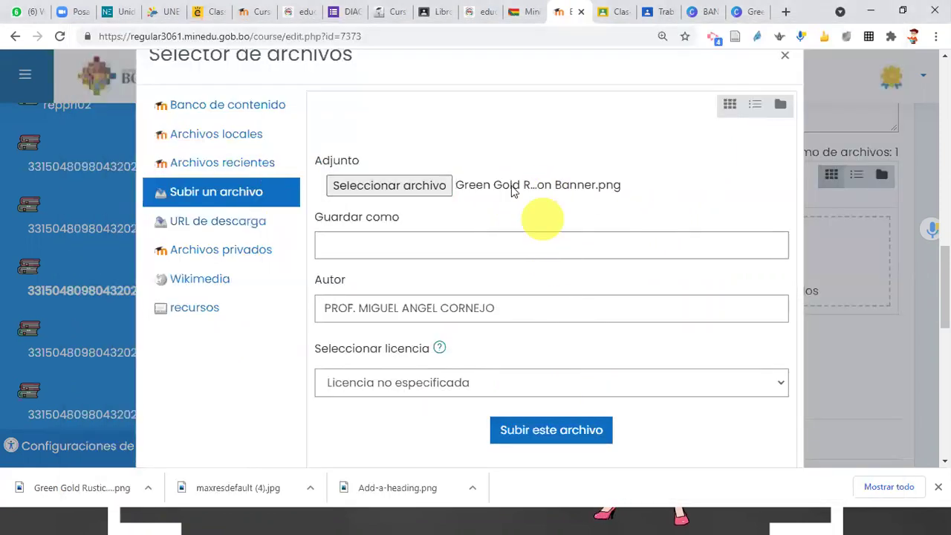
{"action": "left_click", "coordinate": [549, 439]}
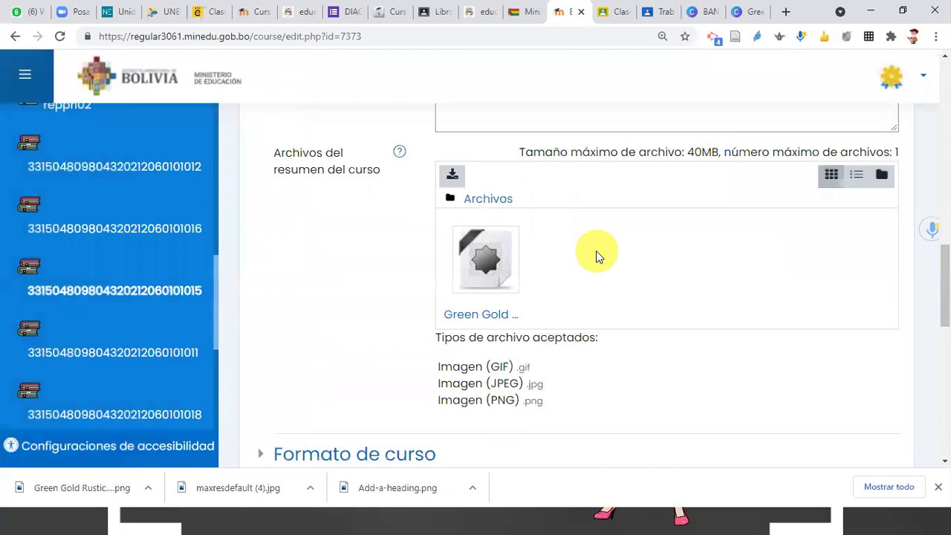
{"action": "scroll", "coordinate": [591, 272], "scroll_direction": "down", "scroll_amount": 4}
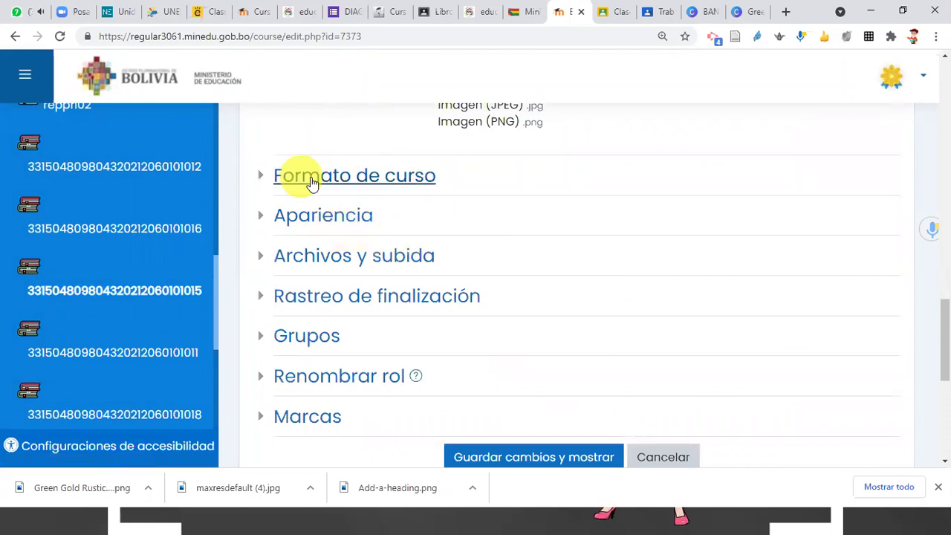
{"action": "scroll", "coordinate": [559, 324], "scroll_direction": "down", "scroll_amount": 2}
{"action": "left_click", "coordinate": [560, 325]}
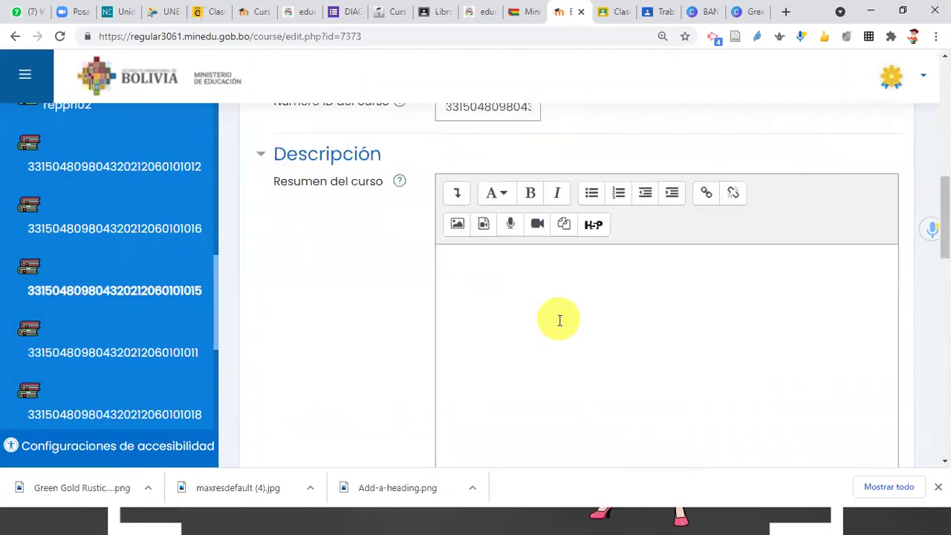
{"action": "scroll", "coordinate": [454, 351], "scroll_direction": "down", "scroll_amount": 1}
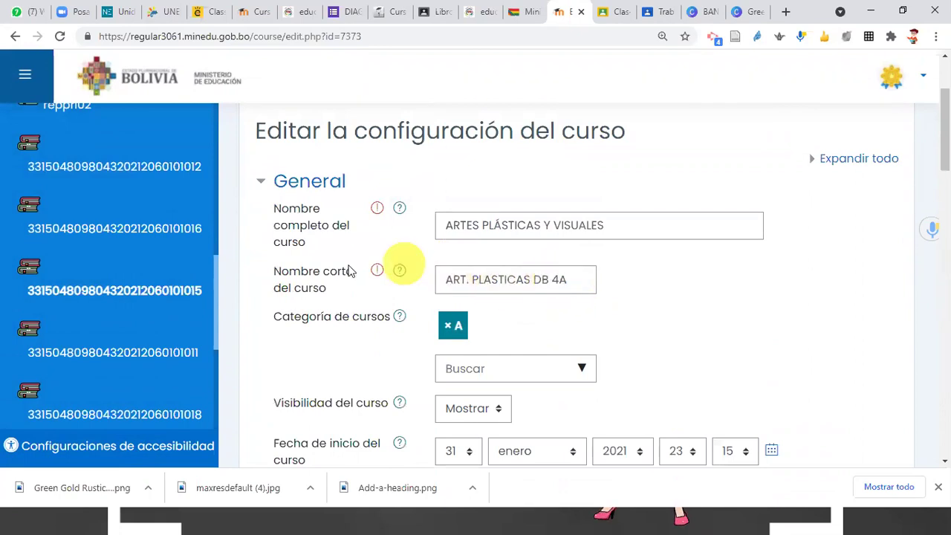
{"action": "scroll", "coordinate": [521, 281], "scroll_direction": "down", "scroll_amount": 2}
{"action": "scroll", "coordinate": [565, 226], "scroll_direction": "down", "scroll_amount": 10}
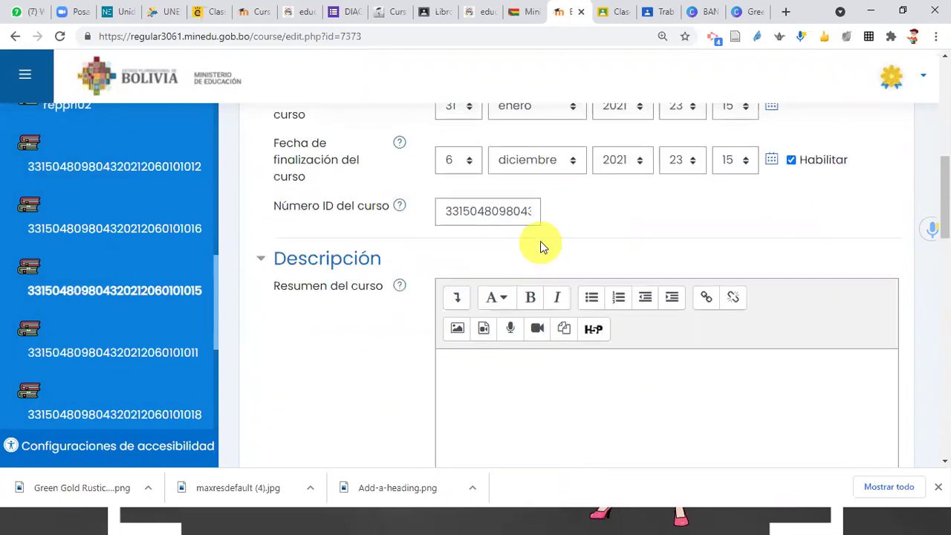
{"action": "scroll", "coordinate": [511, 198], "scroll_direction": "up", "scroll_amount": 2}
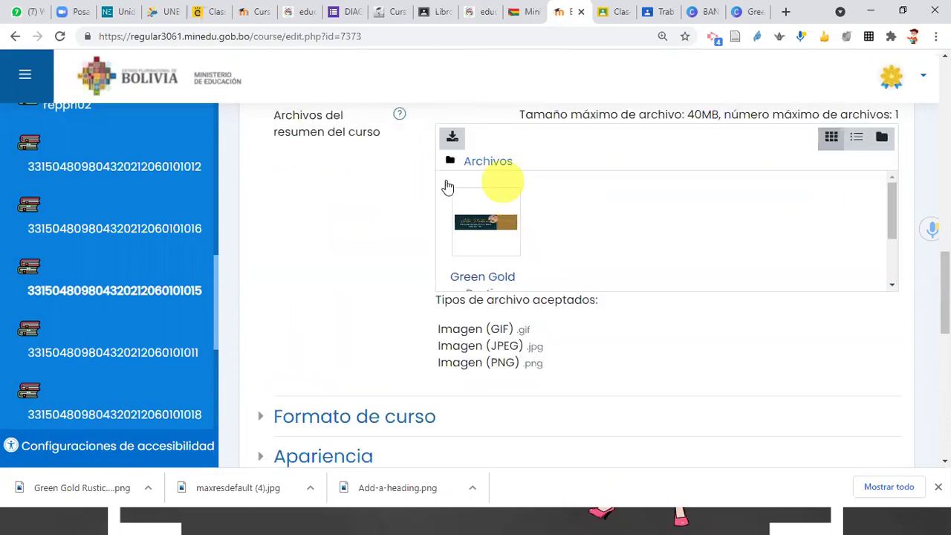
{"action": "scroll", "coordinate": [649, 283], "scroll_direction": "down", "scroll_amount": 7}
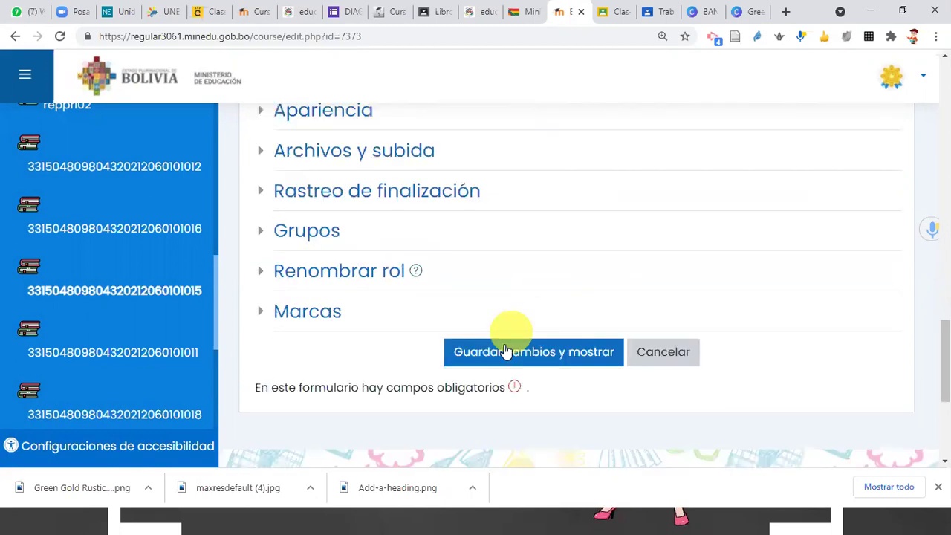
{"action": "left_click", "coordinate": [520, 221]}
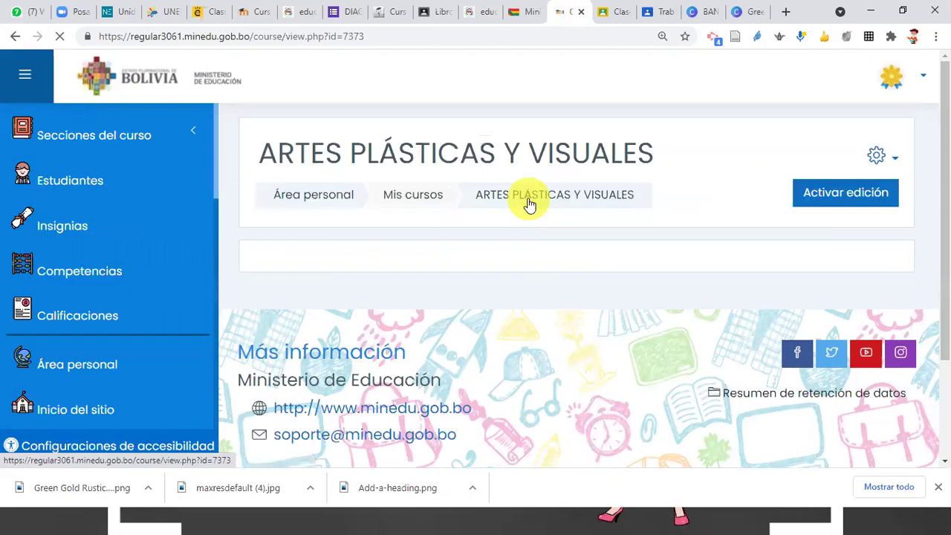
Step: Go to the Área personal dashboard from the sidebar
{"action": "scroll", "coordinate": [599, 271], "scroll_direction": "down", "scroll_amount": 2}
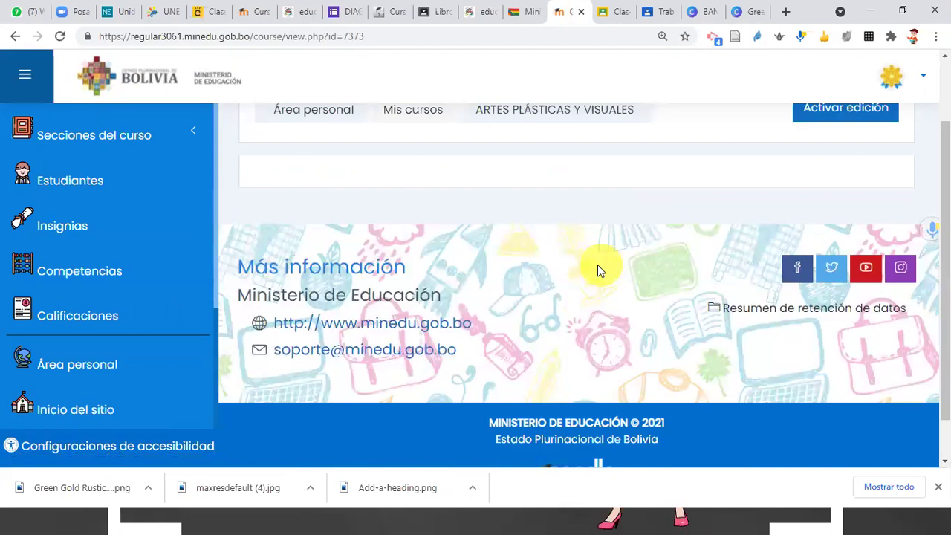
{"action": "scroll", "coordinate": [599, 271], "scroll_direction": "up", "scroll_amount": 2}
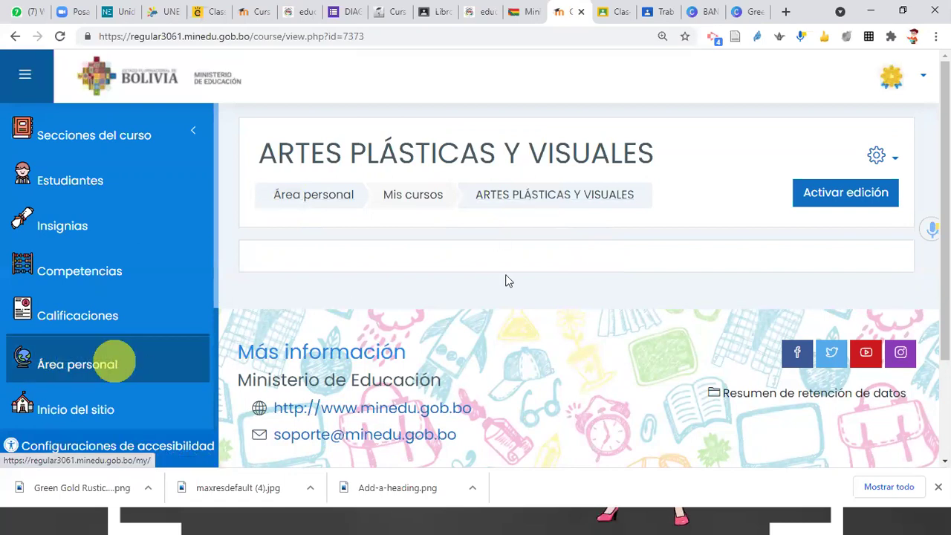
{"action": "left_click", "coordinate": [108, 372]}
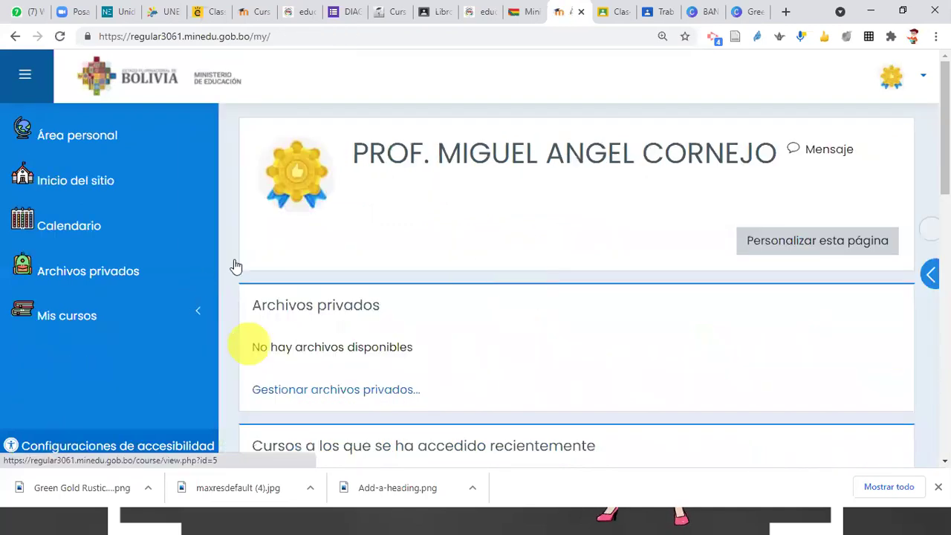
{"action": "left_click", "coordinate": [92, 141]}
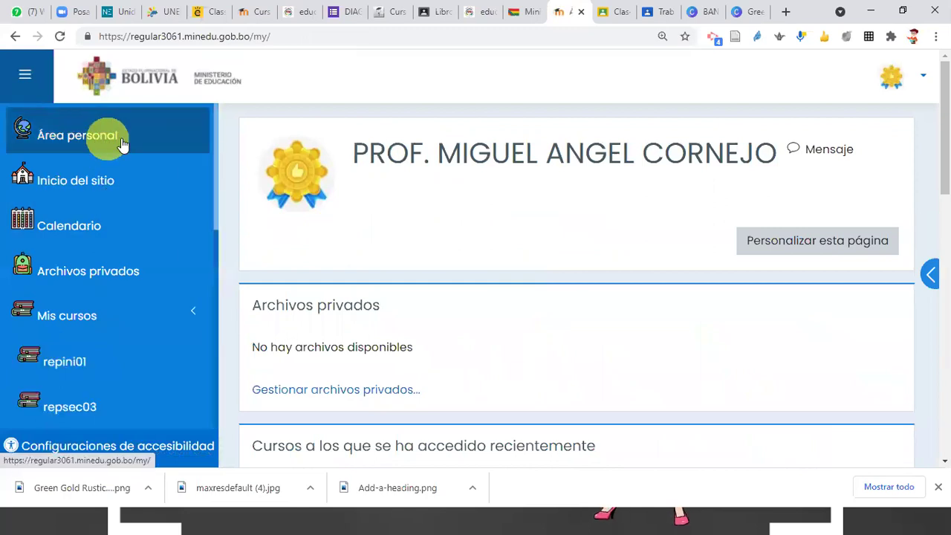
{"action": "left_click", "coordinate": [384, 192]}
Step: Scroll the course overview to check that the Artes Plásticas card shows the new banner
{"action": "scroll", "coordinate": [591, 222], "scroll_direction": "down", "scroll_amount": 4}
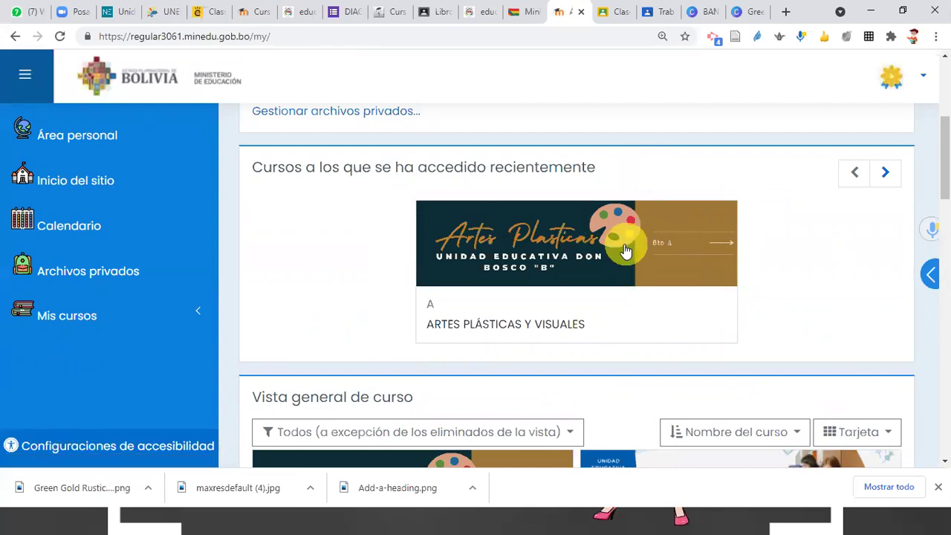
{"action": "scroll", "coordinate": [624, 247], "scroll_direction": "down", "scroll_amount": 2}
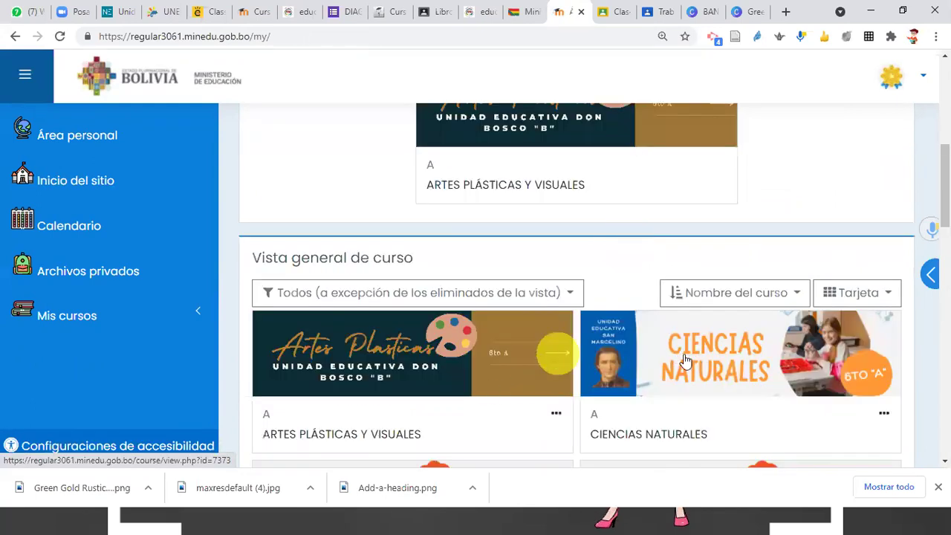
{"action": "scroll", "coordinate": [720, 233], "scroll_direction": "down", "scroll_amount": 2}
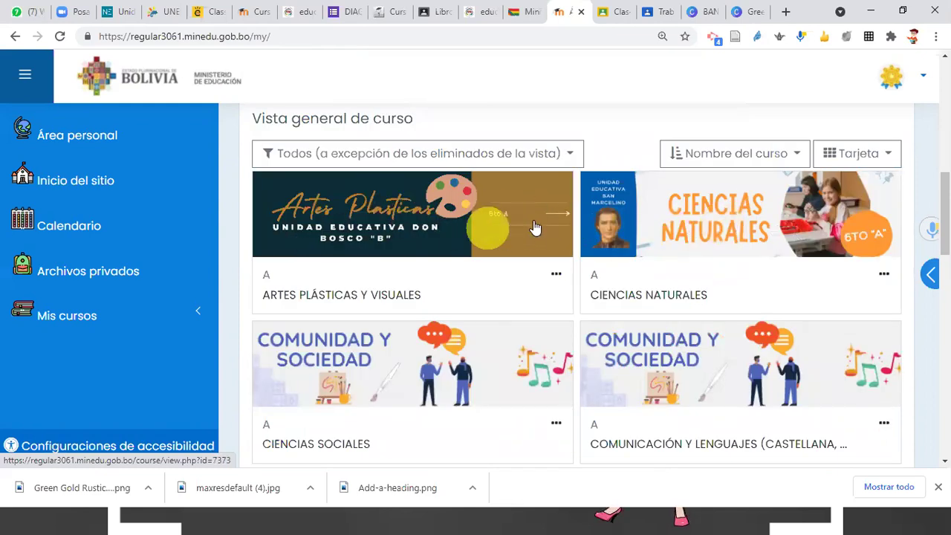
{"action": "scroll", "coordinate": [488, 303], "scroll_direction": "up", "scroll_amount": 1}
{"action": "scroll", "coordinate": [610, 303], "scroll_direction": "up", "scroll_amount": 1}
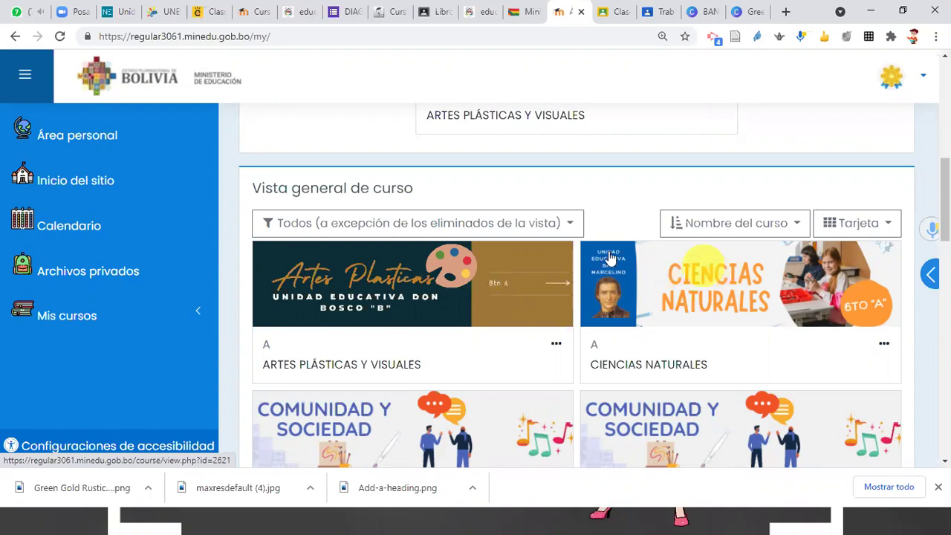
{"action": "scroll", "coordinate": [582, 293], "scroll_direction": "down", "scroll_amount": 2}
{"action": "scroll", "coordinate": [577, 294], "scroll_direction": "up", "scroll_amount": 2}
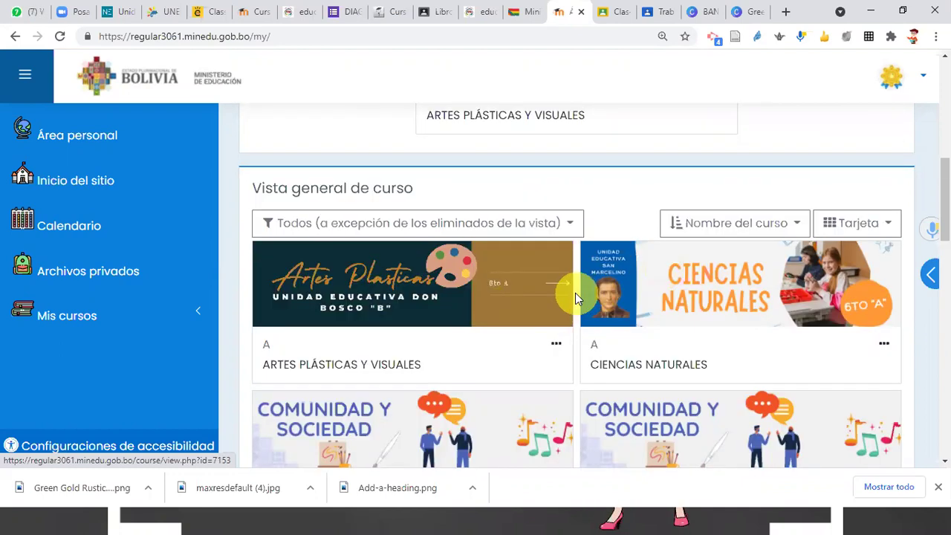
{"action": "scroll", "coordinate": [535, 257], "scroll_direction": "down", "scroll_amount": 2}
{"action": "scroll", "coordinate": [527, 252], "scroll_direction": "down", "scroll_amount": 1}
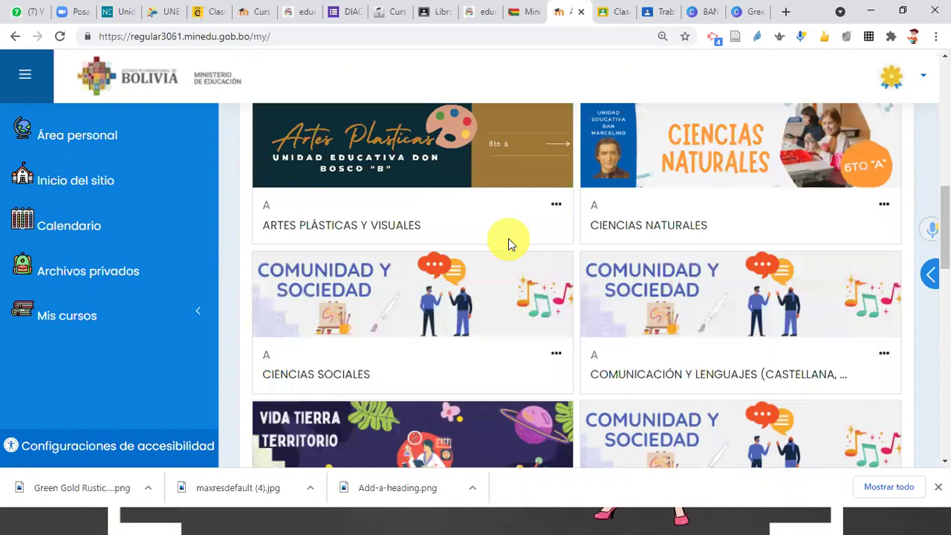
{"action": "scroll", "coordinate": [510, 245], "scroll_direction": "up", "scroll_amount": 2}
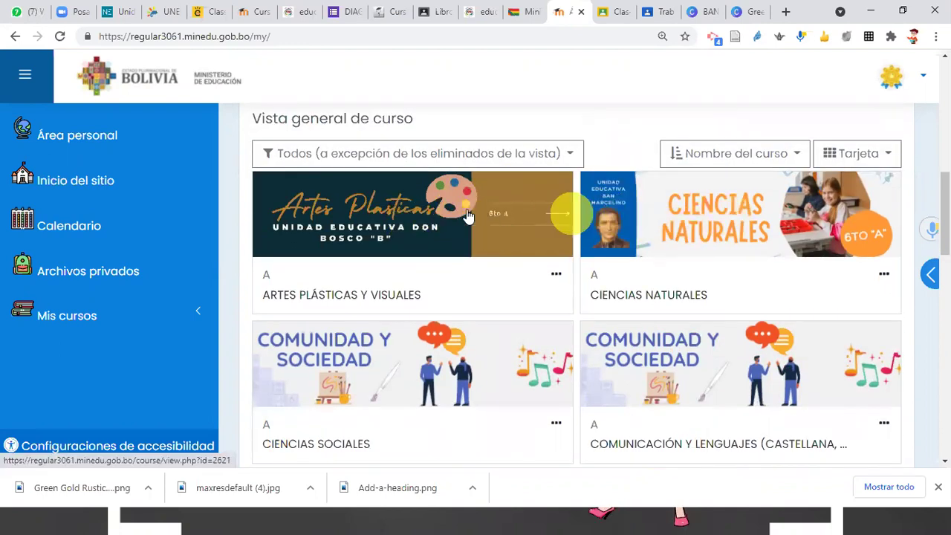
{"action": "key", "text": "ctrl+9"}
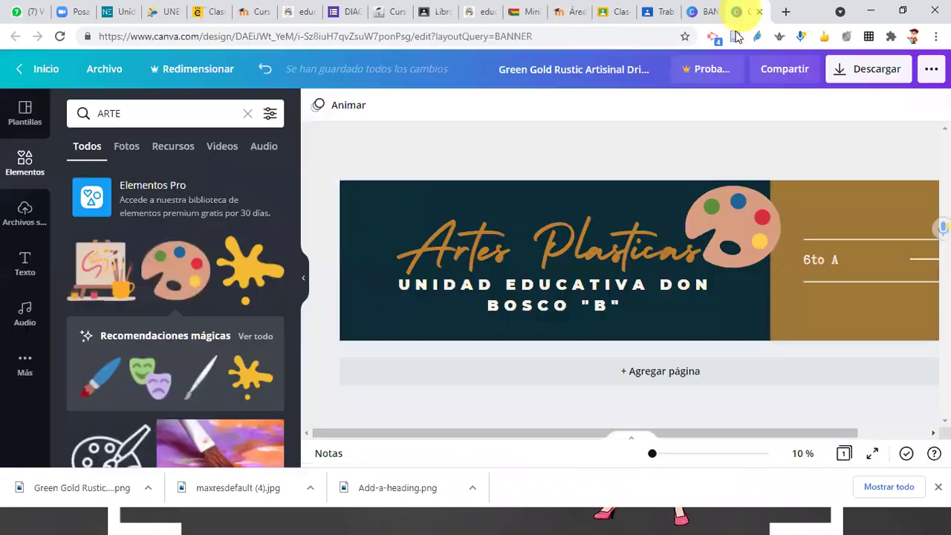
Step: Copy the Artes Plasticas banner's view-and-edit share link from Canva's Compartir menu
{"action": "left_click", "coordinate": [785, 75]}
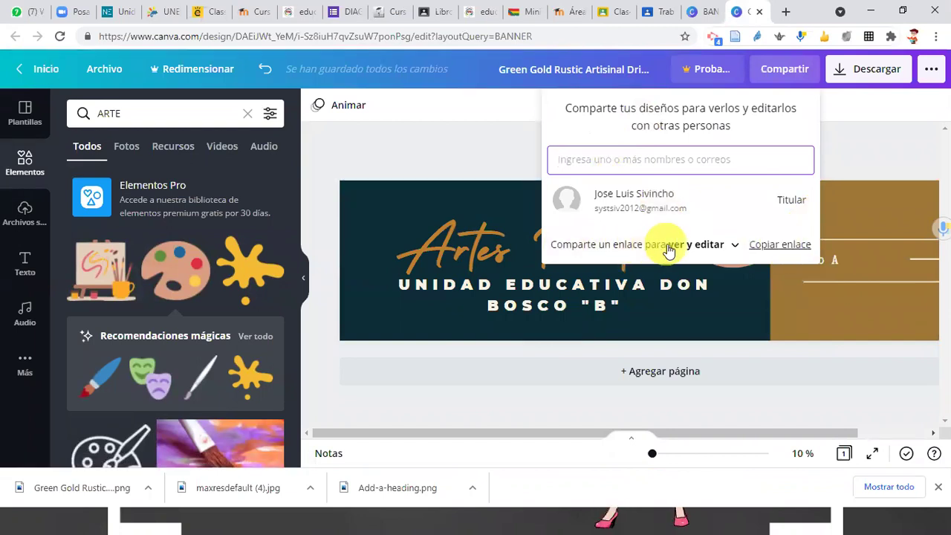
{"action": "left_click", "coordinate": [781, 246]}
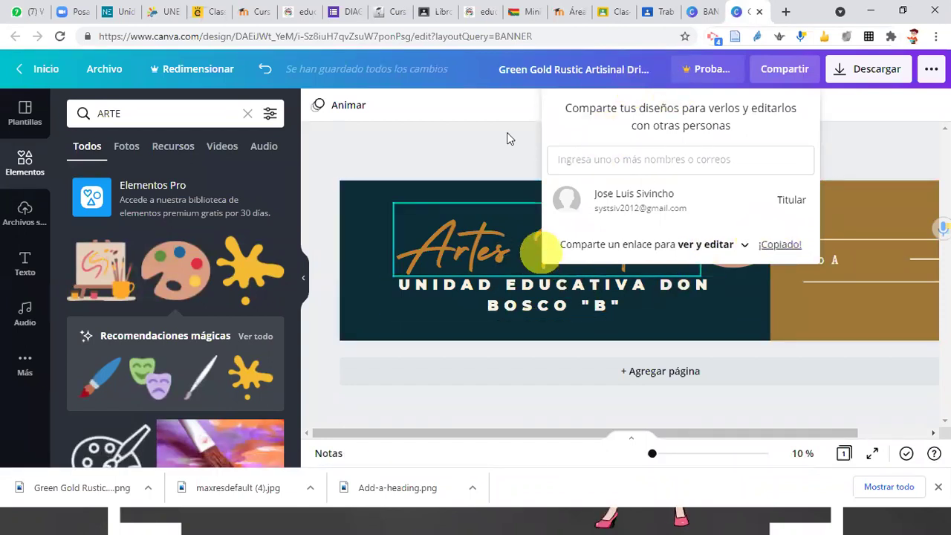
{"action": "left_click", "coordinate": [22, 11]}
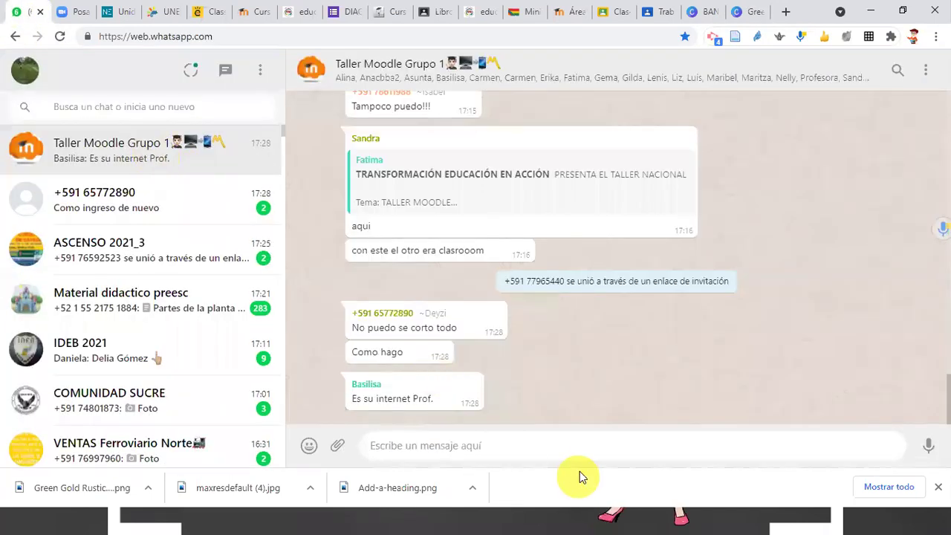
Step: Paste and send the copied Canva link in the Taller Moodle Grupo 1 chat
{"action": "left_click", "coordinate": [488, 446]}
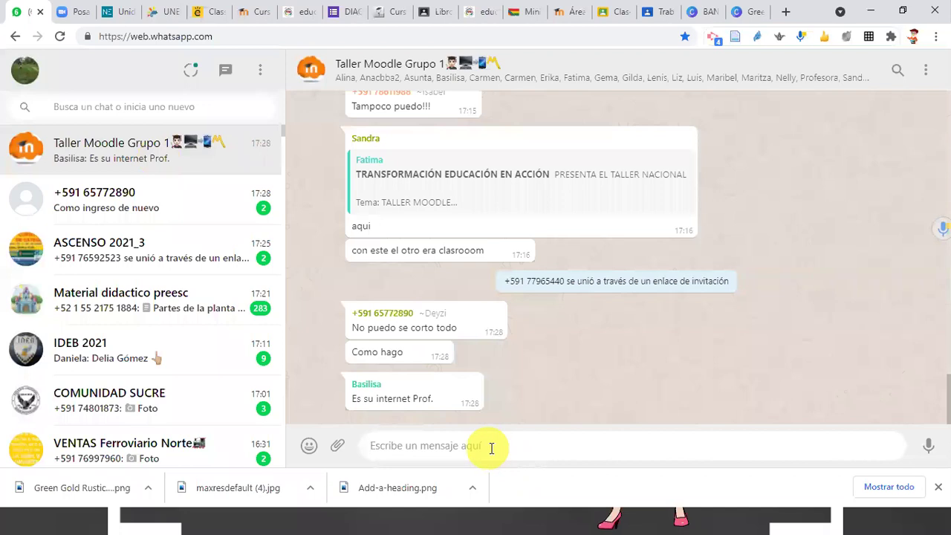
{"action": "key", "text": "ctrl+v"}
{"action": "key", "text": "Return"}
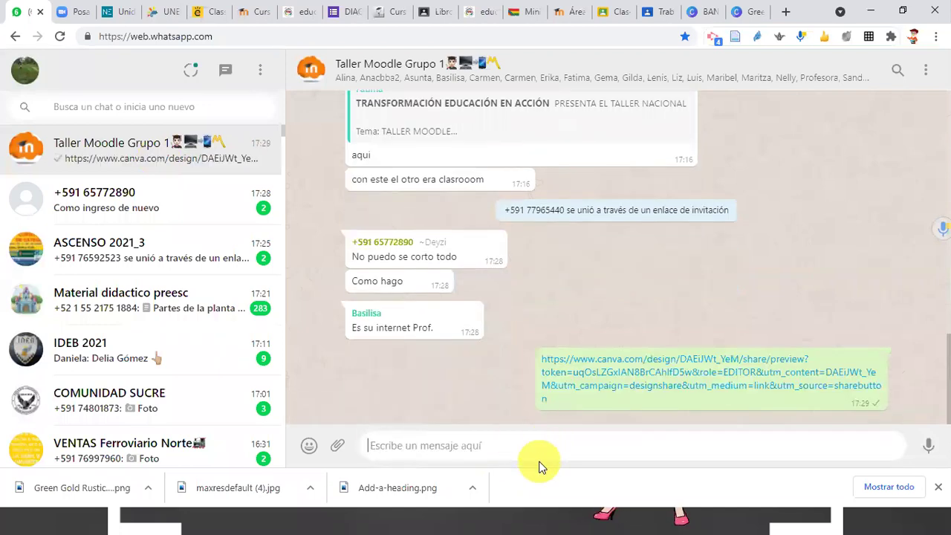
Step: Forward the banner link message from the TEA chat to Taller Moodle Grupo 1
{"action": "left_click", "coordinate": [113, 108]}
{"action": "type", "text": "TEA"}
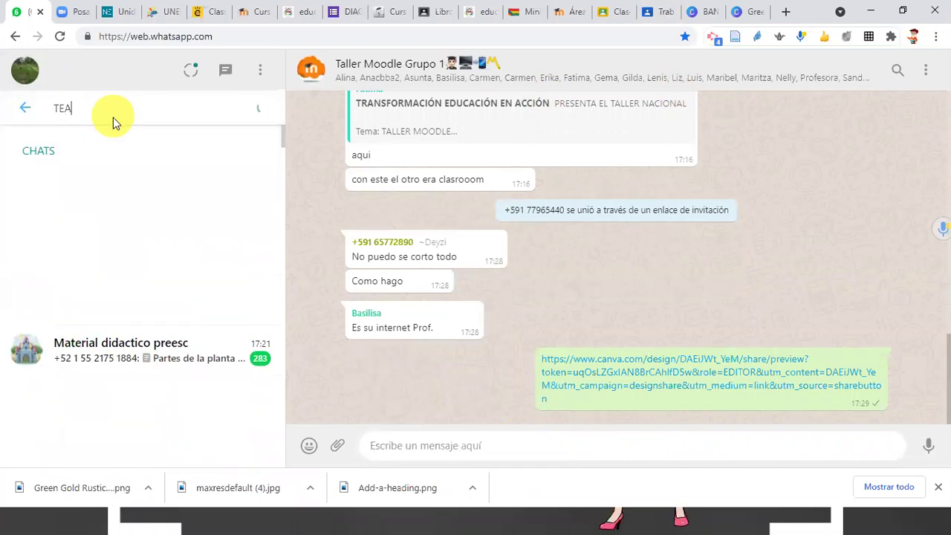
{"action": "left_click", "coordinate": [147, 209]}
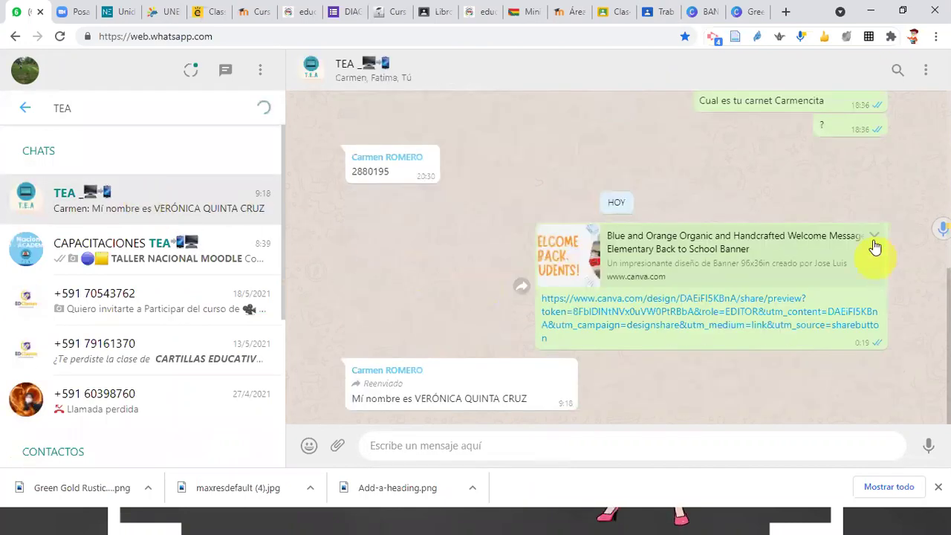
{"action": "left_click", "coordinate": [874, 236]}
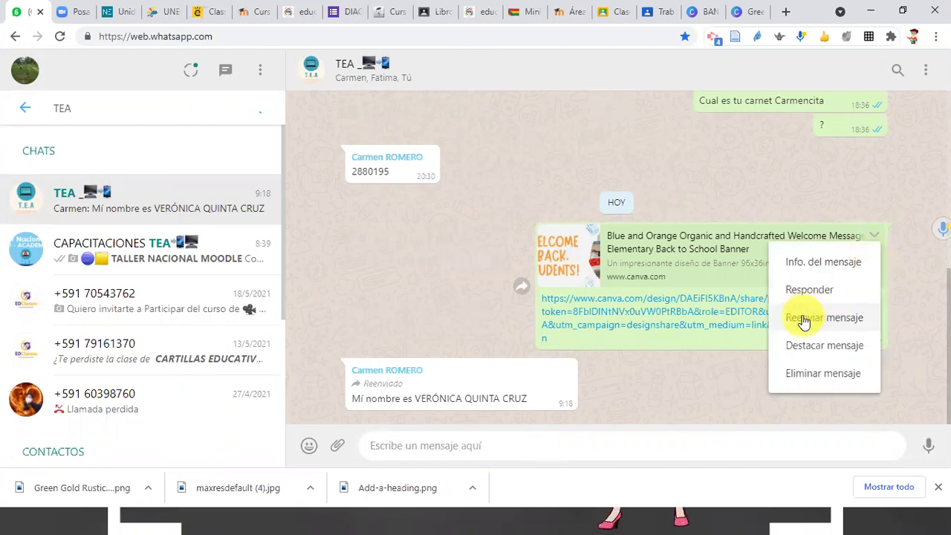
{"action": "left_click", "coordinate": [927, 450]}
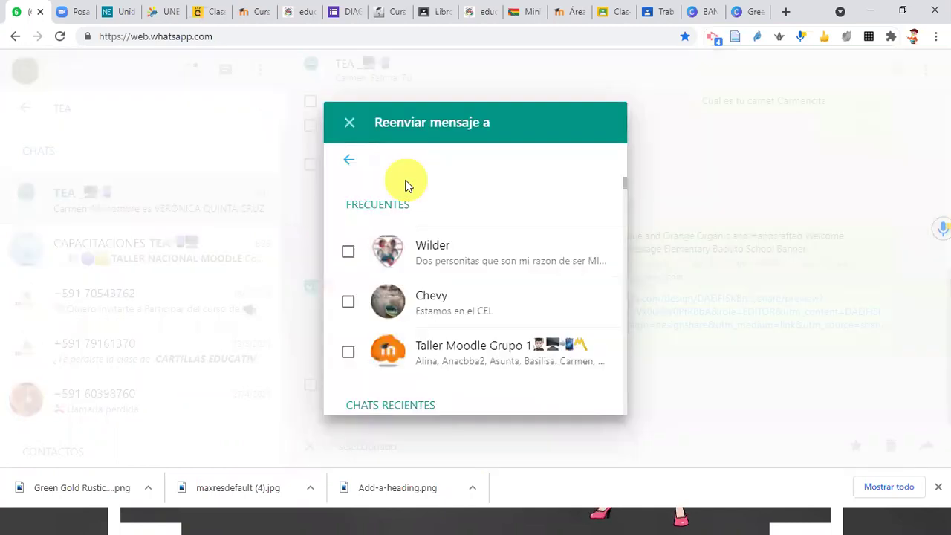
{"action": "left_click", "coordinate": [581, 364]}
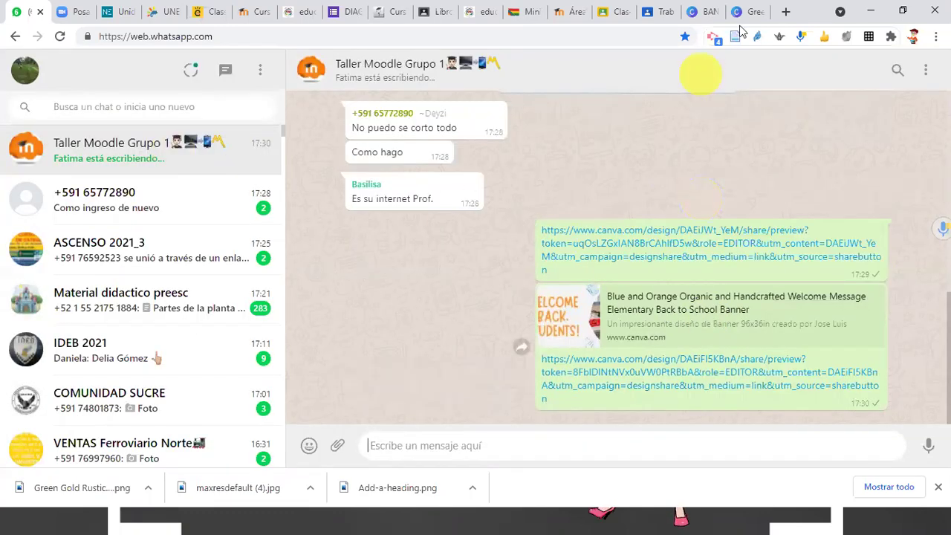
{"action": "left_click", "coordinate": [697, 12]}
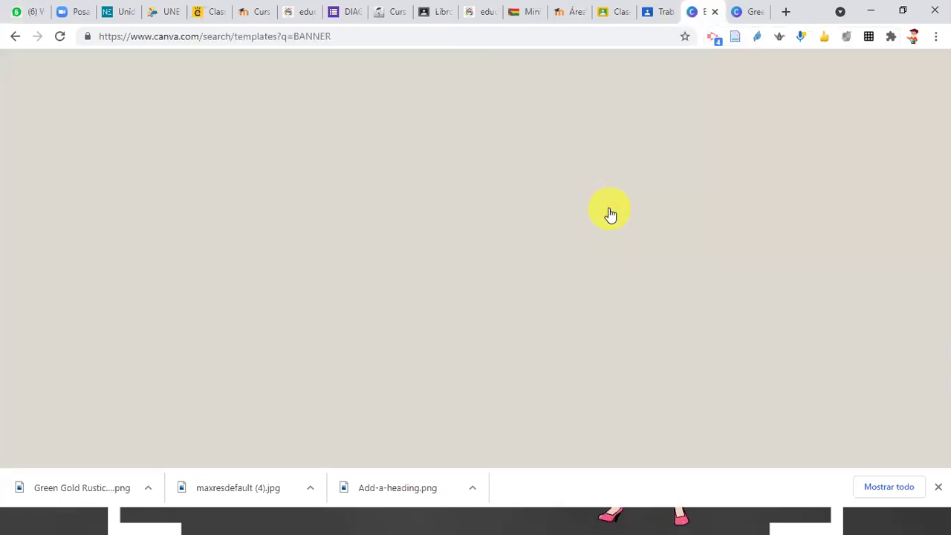
Step: Browse the Canva banner template results, then return to the Moodle Área personal tab
{"action": "scroll", "coordinate": [527, 237], "scroll_direction": "up", "scroll_amount": 2}
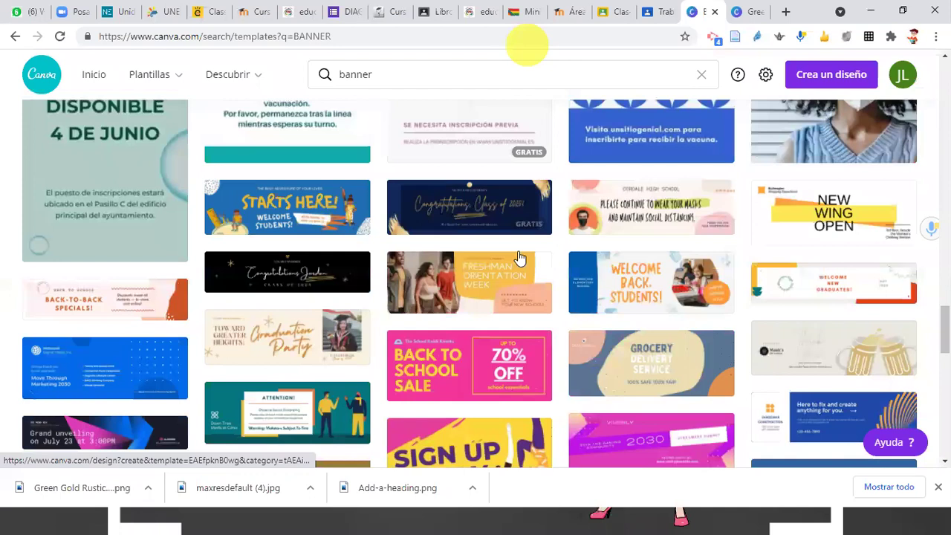
{"action": "scroll", "coordinate": [579, 119], "scroll_direction": "up", "scroll_amount": 4}
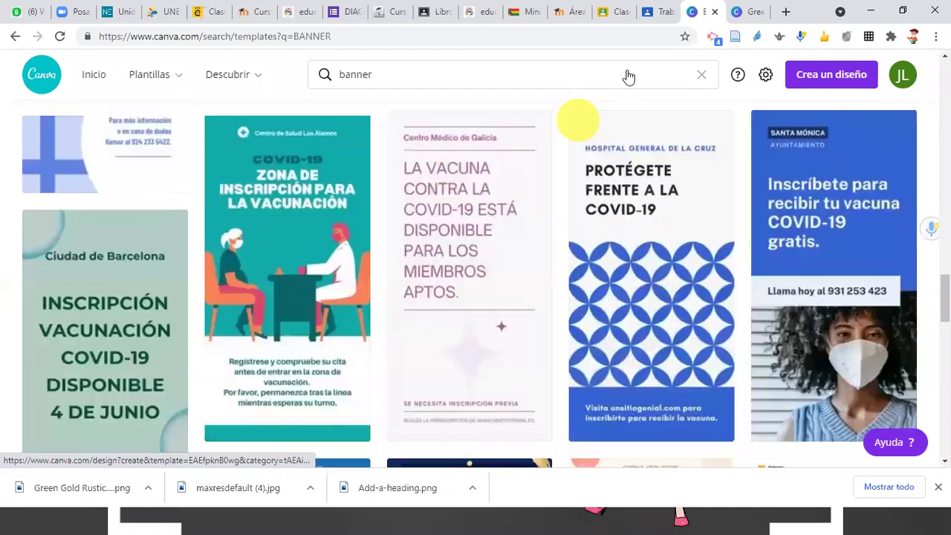
{"action": "left_click", "coordinate": [583, 14]}
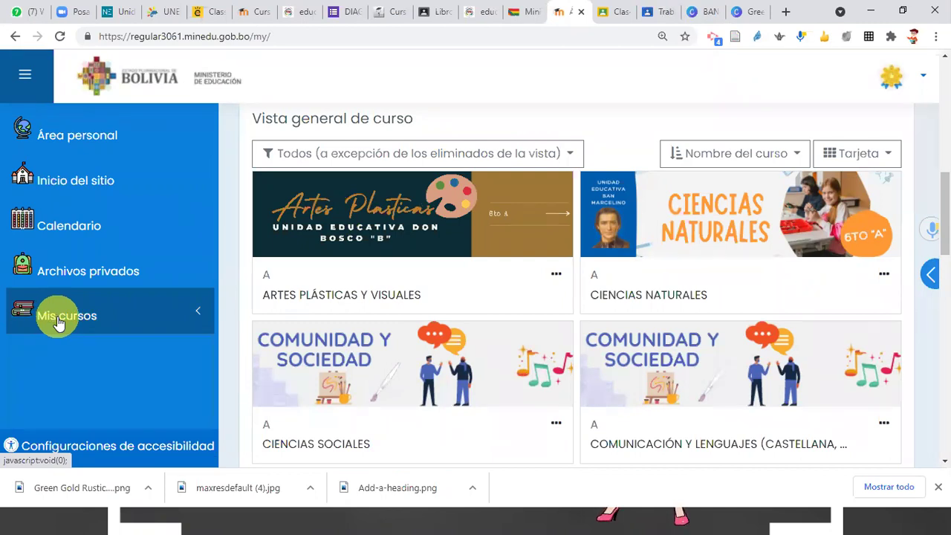
Step: Open the CIENCIAS NATURALES course and choose Editar ajustes from its gear menu
{"action": "left_click", "coordinate": [56, 320]}
{"action": "scroll", "coordinate": [136, 296], "scroll_direction": "down", "scroll_amount": 2}
{"action": "scroll", "coordinate": [138, 290], "scroll_direction": "down", "scroll_amount": 3}
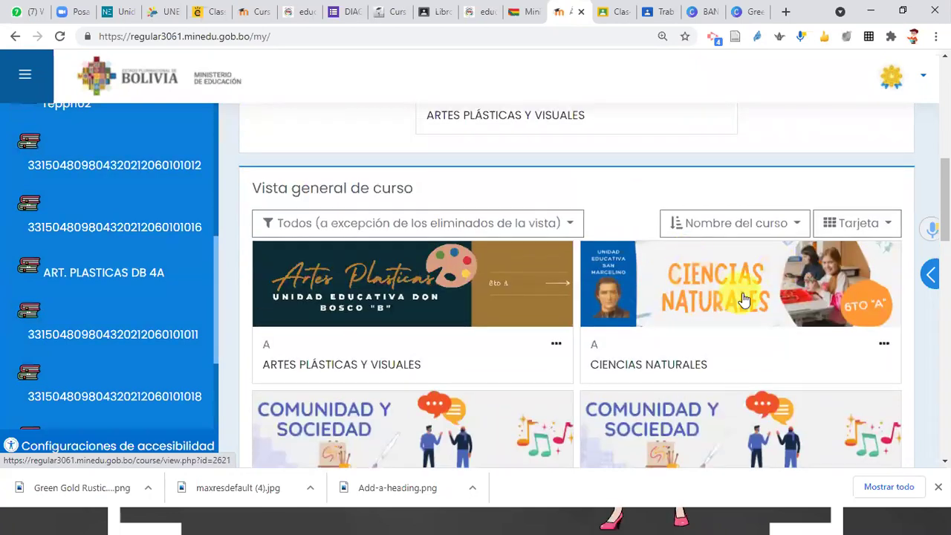
{"action": "left_click", "coordinate": [744, 293]}
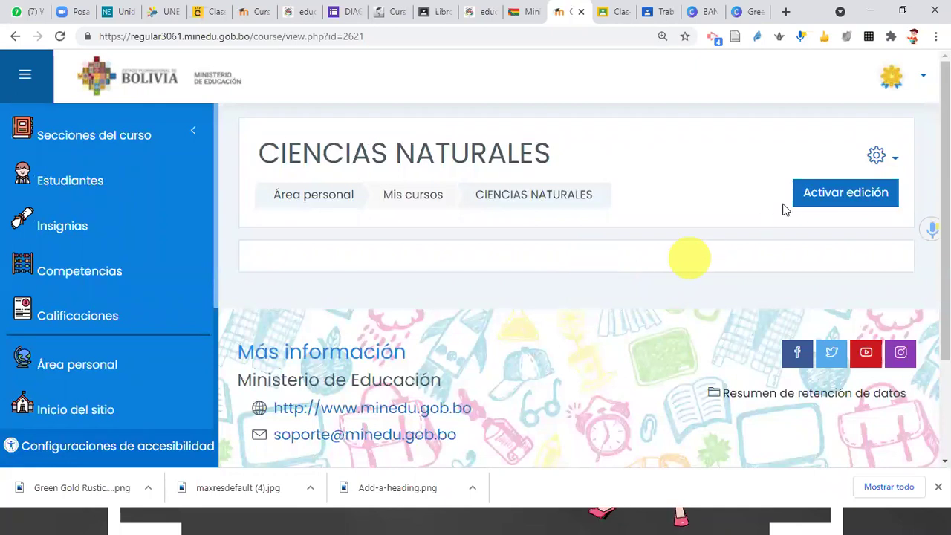
{"action": "left_click", "coordinate": [895, 157]}
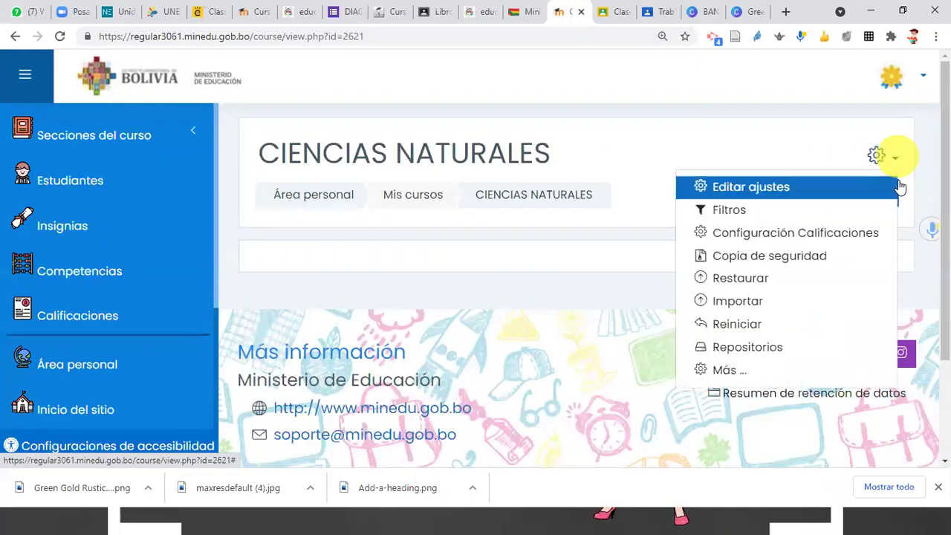
{"action": "left_click", "coordinate": [736, 189]}
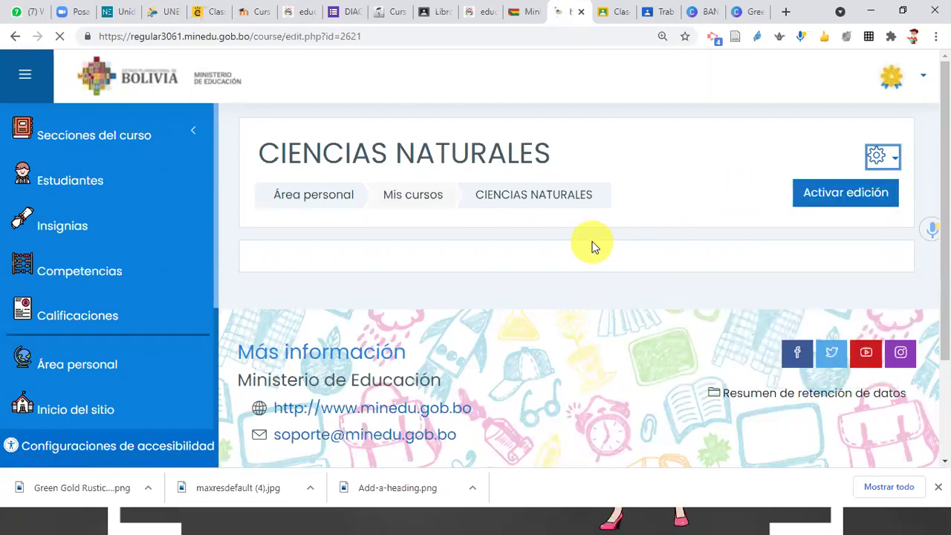
Step: Replace the course short name with 'C. NATURALES DB 6TA'
{"action": "scroll", "coordinate": [561, 277], "scroll_direction": "down", "scroll_amount": 1}
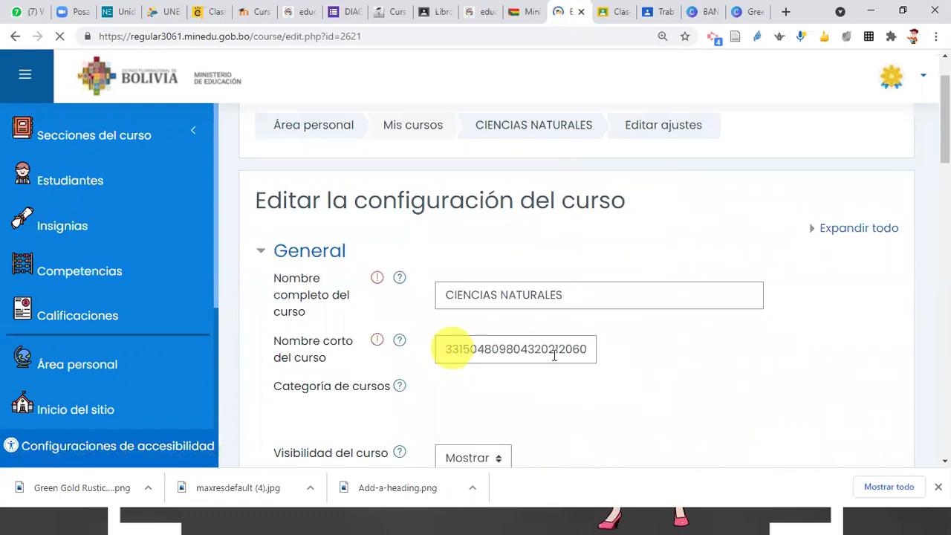
{"action": "double_click", "coordinate": [554, 356]}
{"action": "key", "text": "BackSpace"}
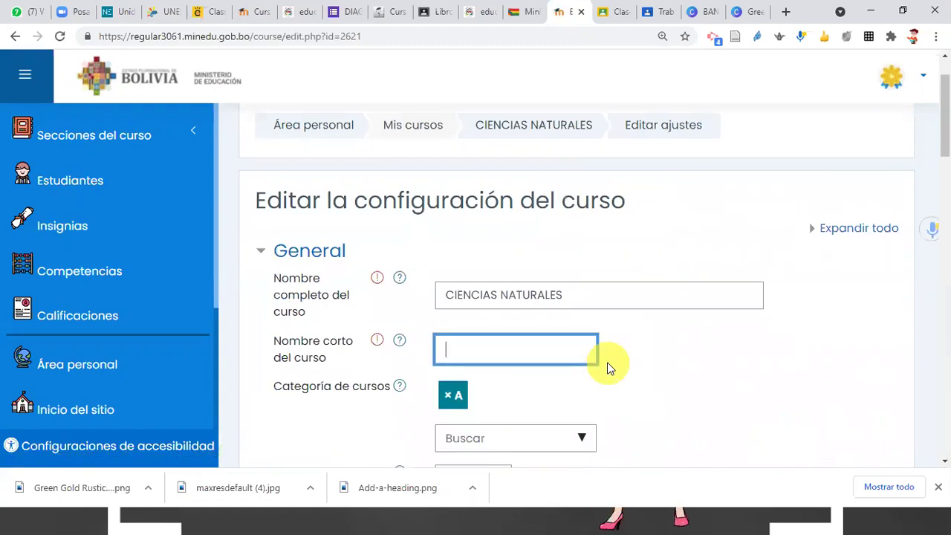
{"action": "type", "text": "CI"}
{"action": "key", "text": "BackSpace"}
{"action": "type", "text": ". NATU"}
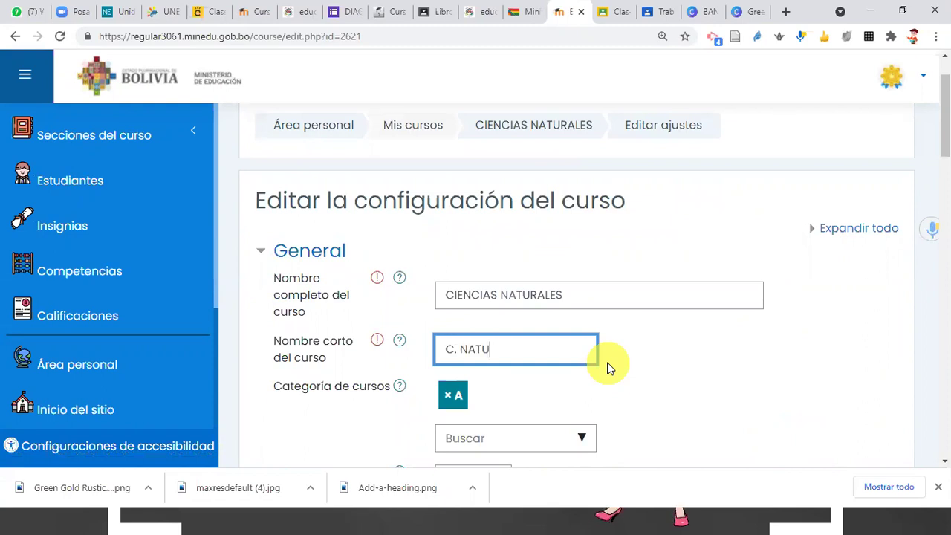
{"action": "type", "text": "RALES DB 4"}
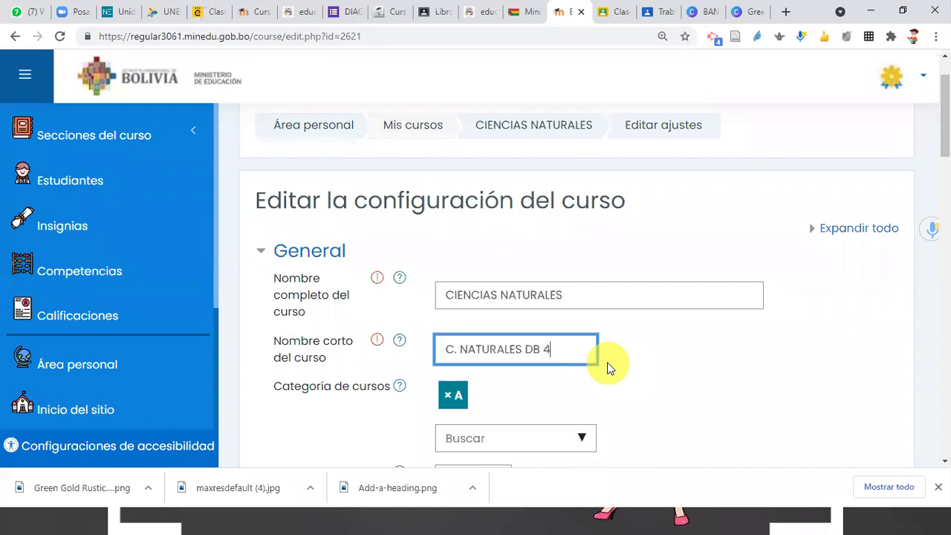
{"action": "key", "text": "BackSpace"}
{"action": "type", "text": "6TA"}
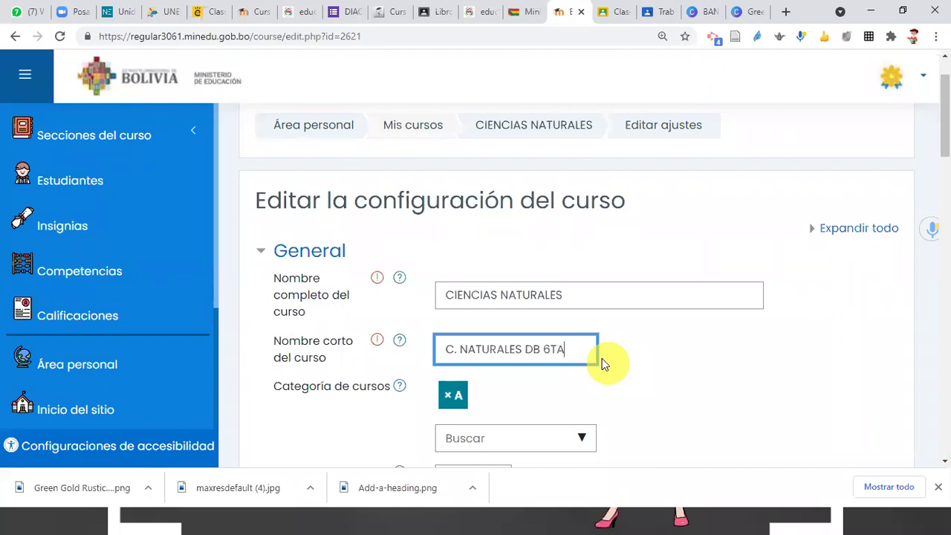
Step: Scroll to the bottom of the settings form and save the changes
{"action": "scroll", "coordinate": [627, 318], "scroll_direction": "down", "scroll_amount": 5}
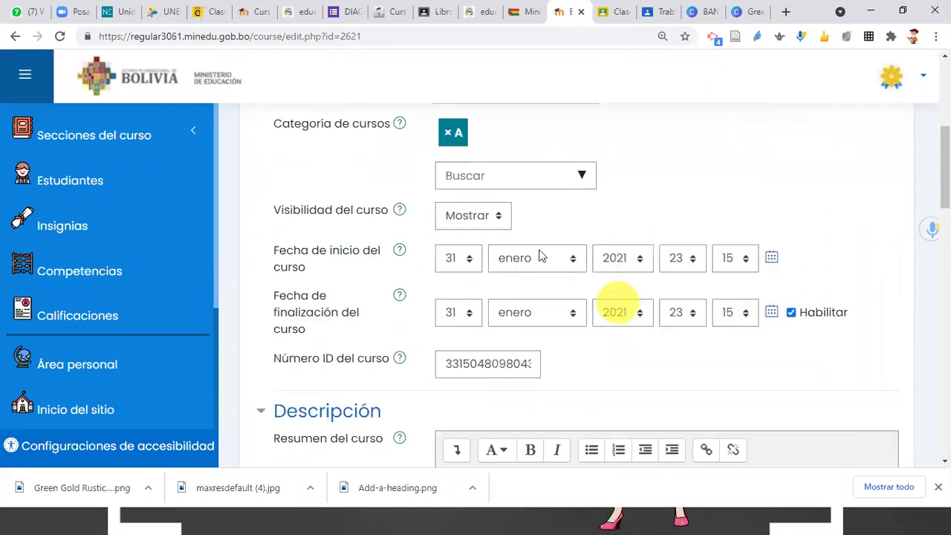
{"action": "scroll", "coordinate": [562, 201], "scroll_direction": "up", "scroll_amount": 2}
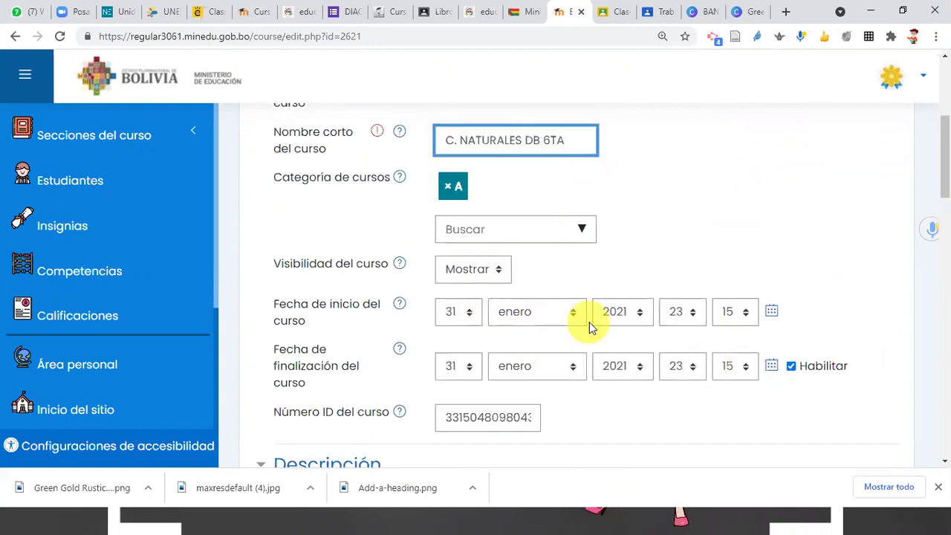
{"action": "scroll", "coordinate": [565, 319], "scroll_direction": "down", "scroll_amount": 5}
{"action": "scroll", "coordinate": [520, 283], "scroll_direction": "down", "scroll_amount": 4}
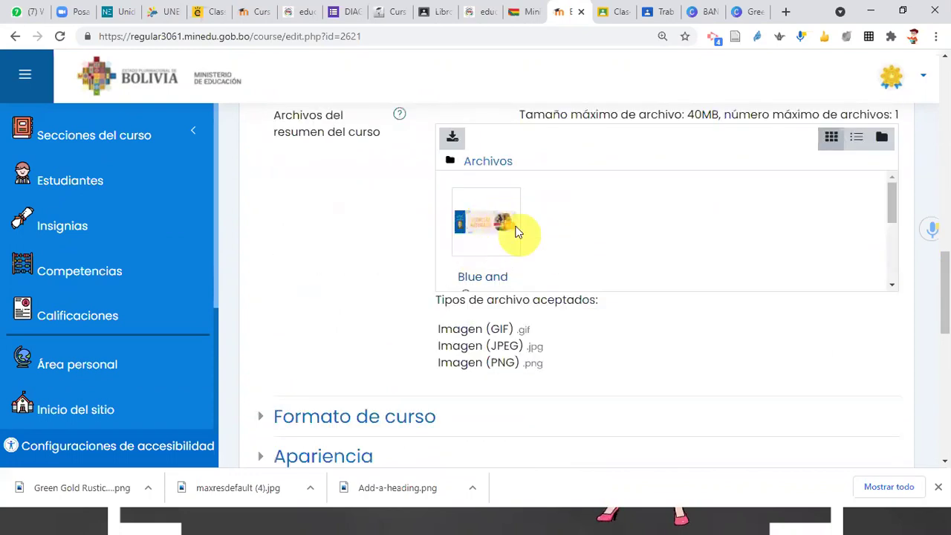
{"action": "scroll", "coordinate": [507, 247], "scroll_direction": "down", "scroll_amount": 10}
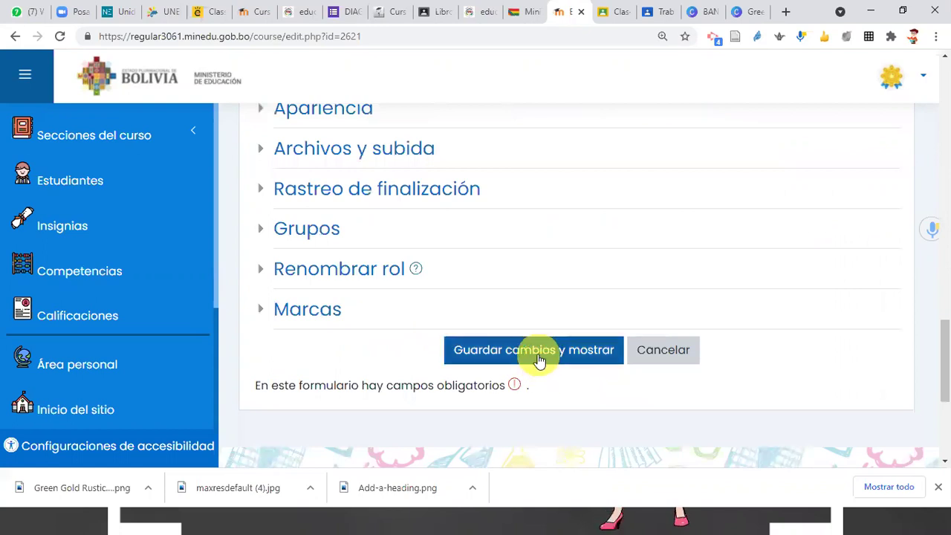
{"action": "left_click", "coordinate": [541, 355]}
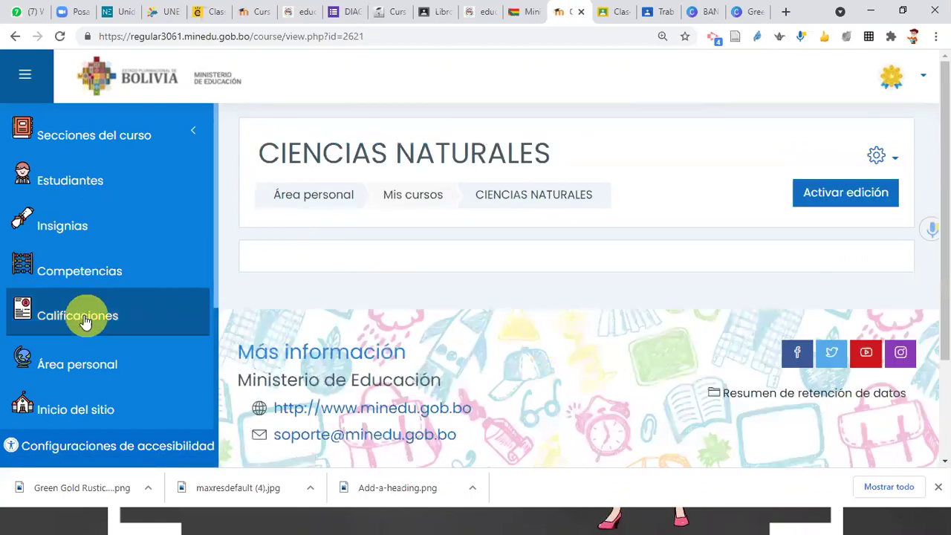
Step: Return to the Área personal dashboard from the navigation drawer
{"action": "left_click", "coordinate": [104, 365]}
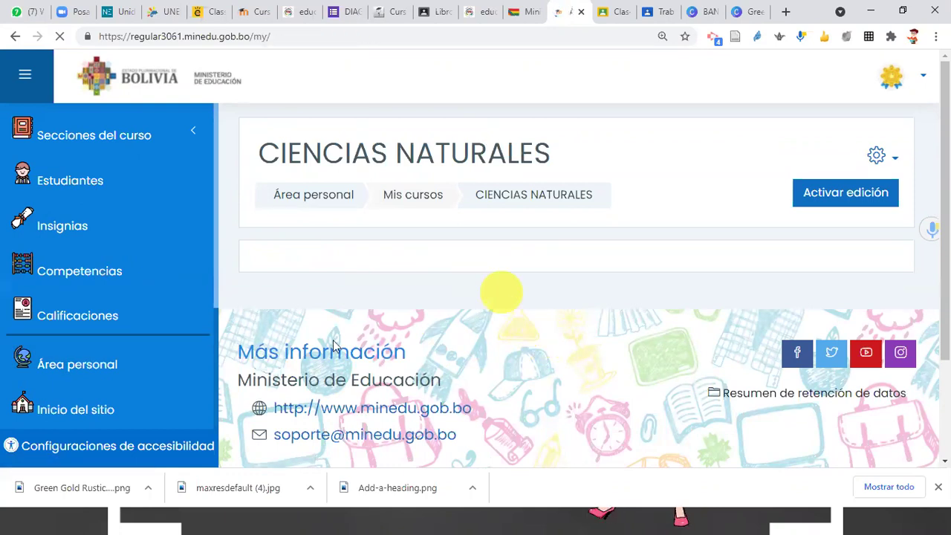
Step: Scroll the dashboard and expand Mis cursos in the sidebar
{"action": "scroll", "coordinate": [607, 301], "scroll_direction": "down", "scroll_amount": 2}
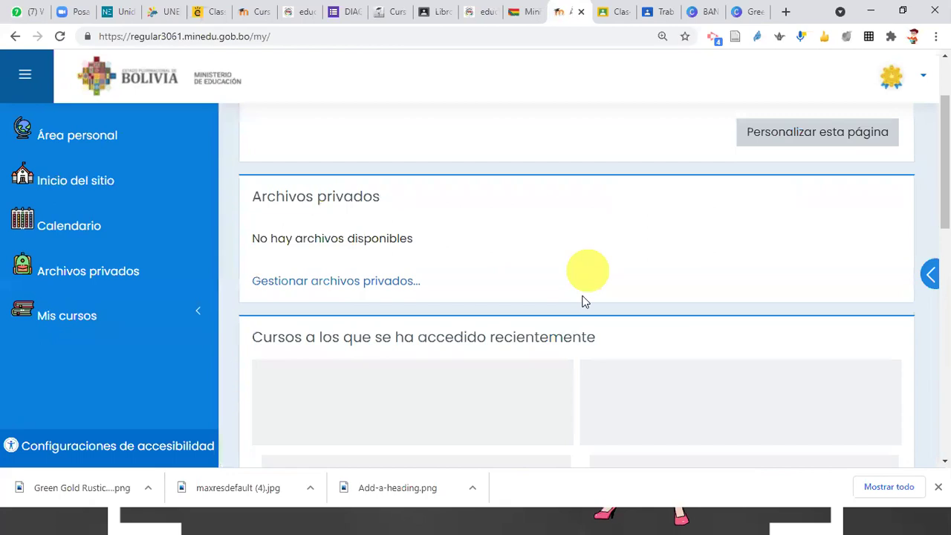
{"action": "scroll", "coordinate": [606, 327], "scroll_direction": "down", "scroll_amount": 5}
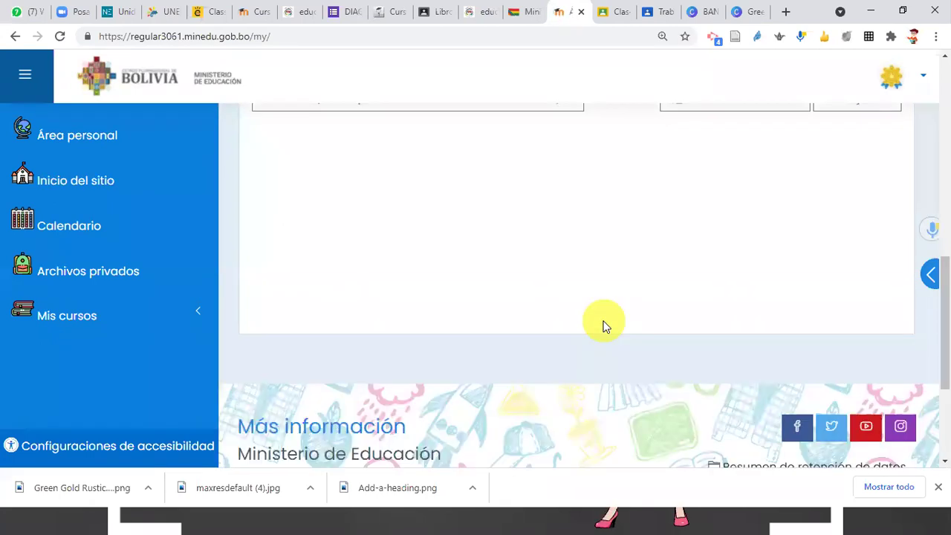
{"action": "scroll", "coordinate": [604, 327], "scroll_direction": "up", "scroll_amount": 3}
{"action": "scroll", "coordinate": [603, 328], "scroll_direction": "up", "scroll_amount": 3}
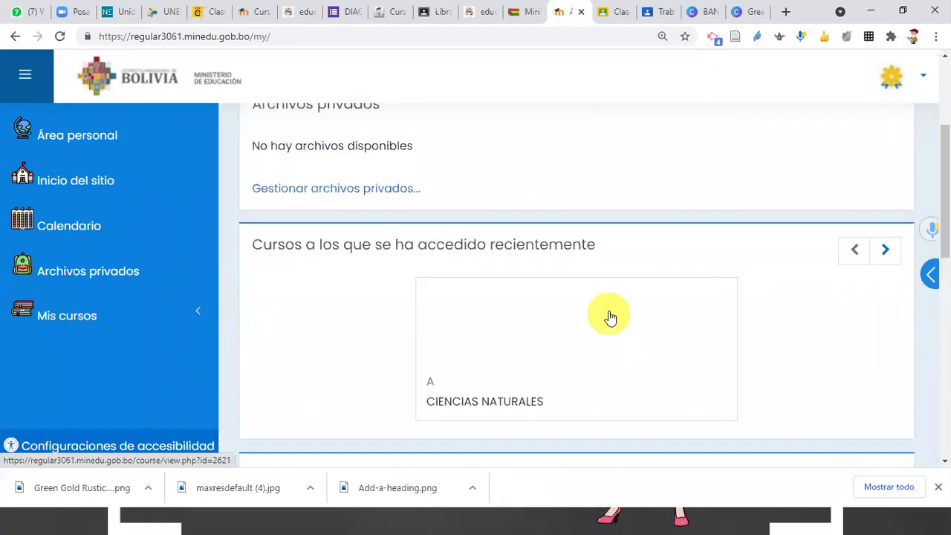
{"action": "scroll", "coordinate": [599, 346], "scroll_direction": "up", "scroll_amount": 1}
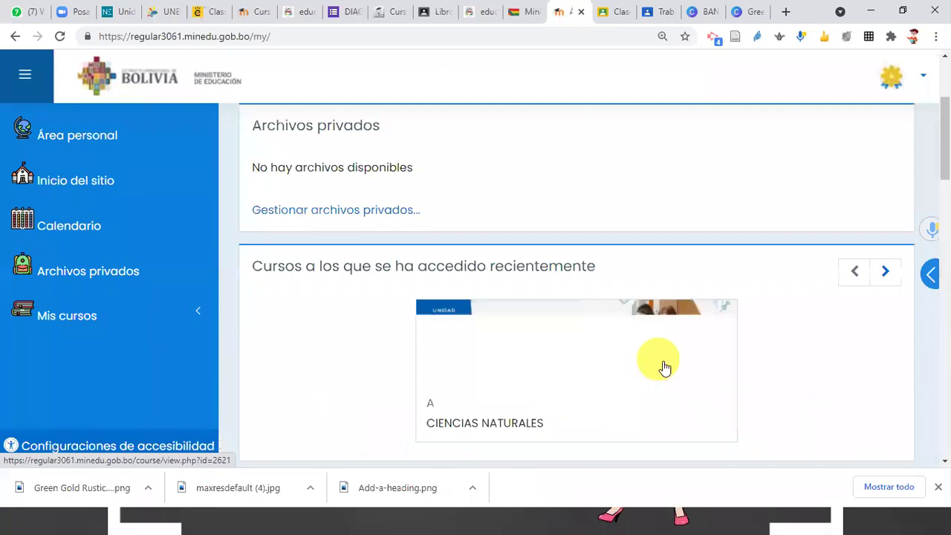
{"action": "left_click", "coordinate": [74, 320]}
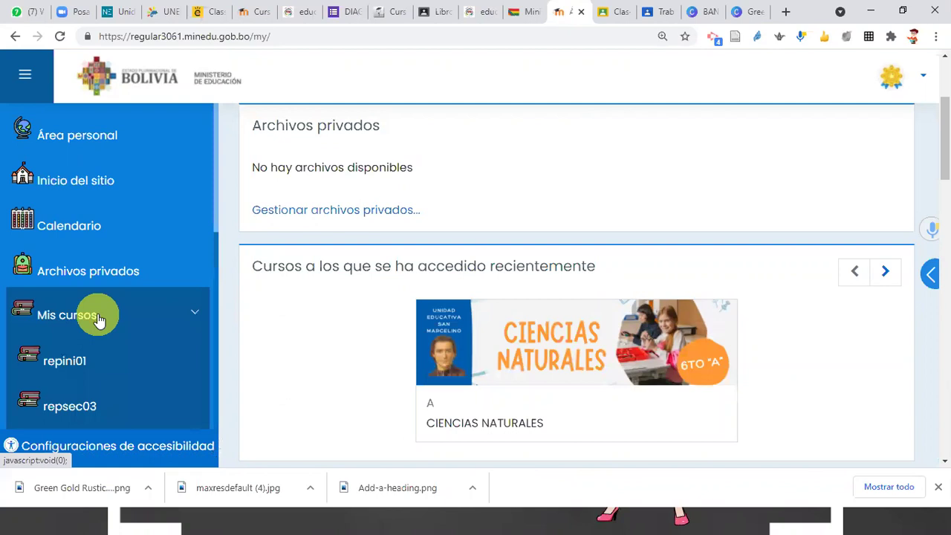
Step: Check the course list for C. NATURALES DB 6TA, then open CIENCIAS SOCIALES
{"action": "scroll", "coordinate": [141, 290], "scroll_direction": "down", "scroll_amount": 2}
{"action": "scroll", "coordinate": [152, 279], "scroll_direction": "down", "scroll_amount": 3}
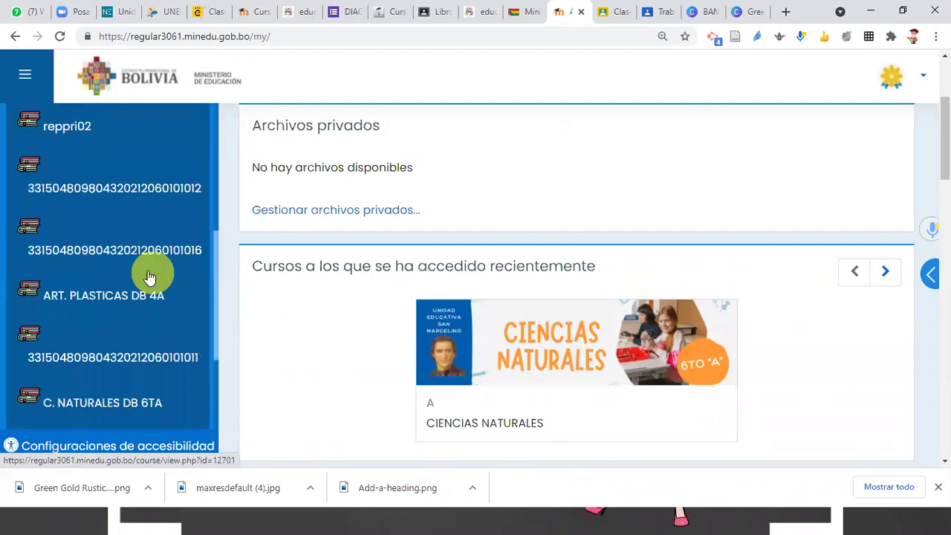
{"action": "scroll", "coordinate": [145, 279], "scroll_direction": "down", "scroll_amount": 1}
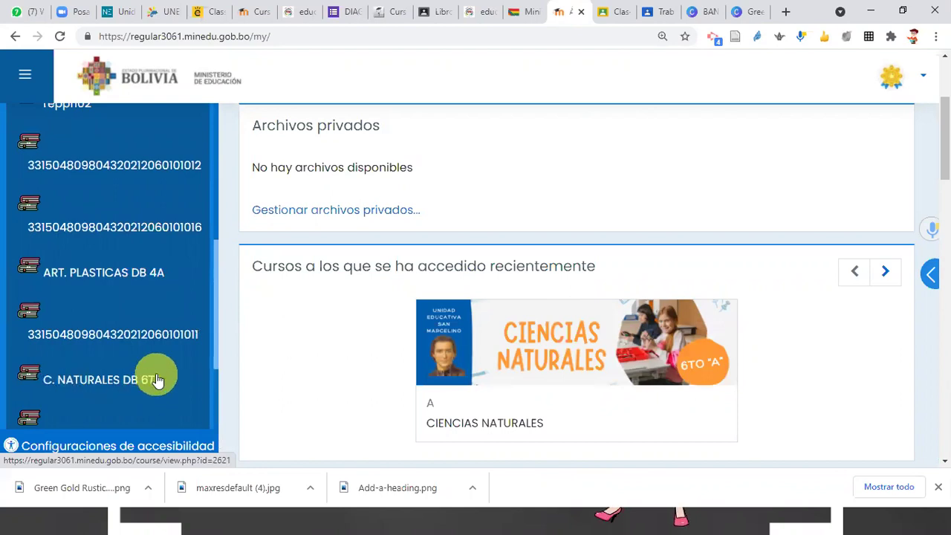
{"action": "scroll", "coordinate": [717, 289], "scroll_direction": "down", "scroll_amount": 5}
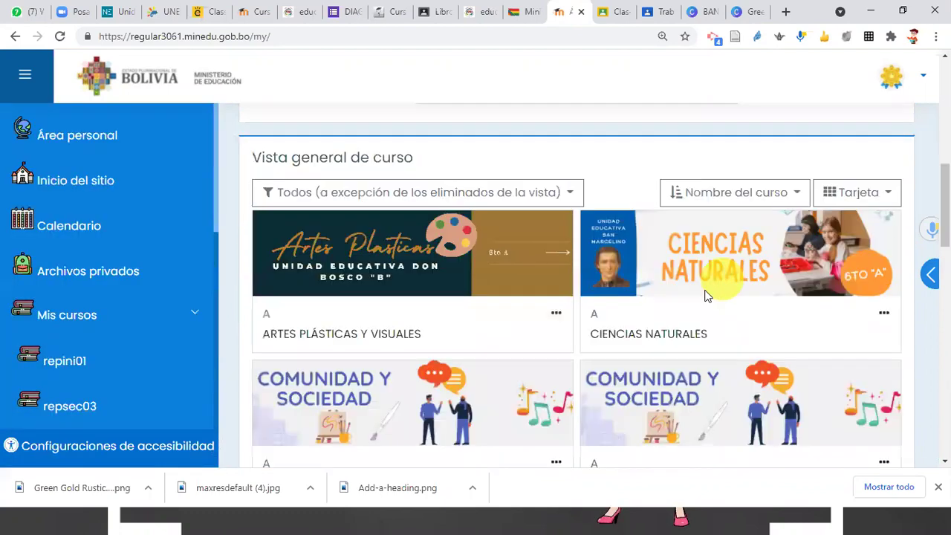
{"action": "scroll", "coordinate": [452, 284], "scroll_direction": "down", "scroll_amount": 2}
{"action": "scroll", "coordinate": [529, 284], "scroll_direction": "up", "scroll_amount": 1}
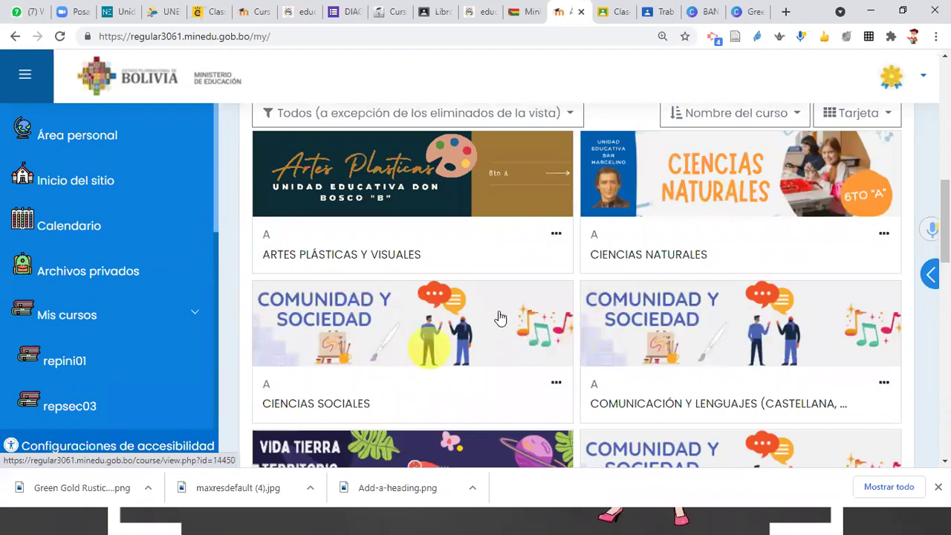
{"action": "scroll", "coordinate": [360, 332], "scroll_direction": "down", "scroll_amount": 1}
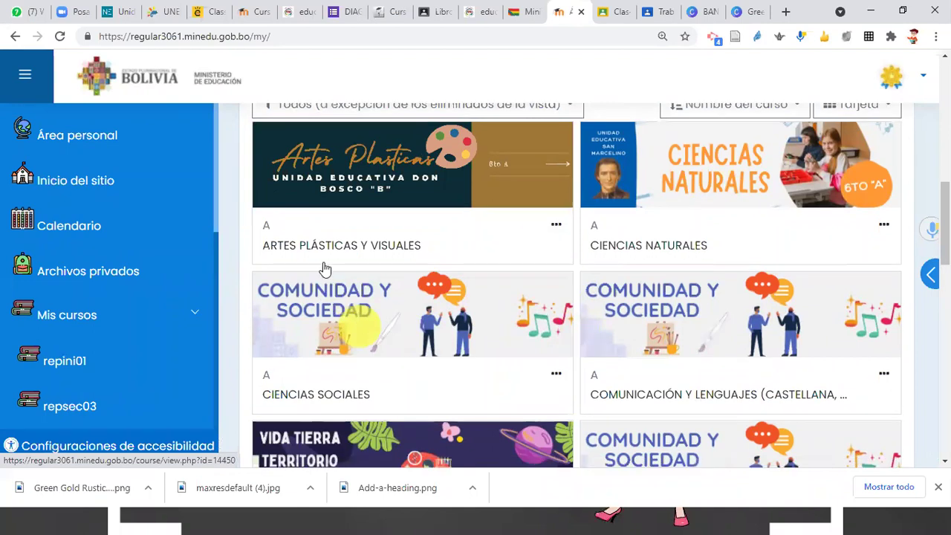
{"action": "scroll", "coordinate": [361, 276], "scroll_direction": "down", "scroll_amount": 1}
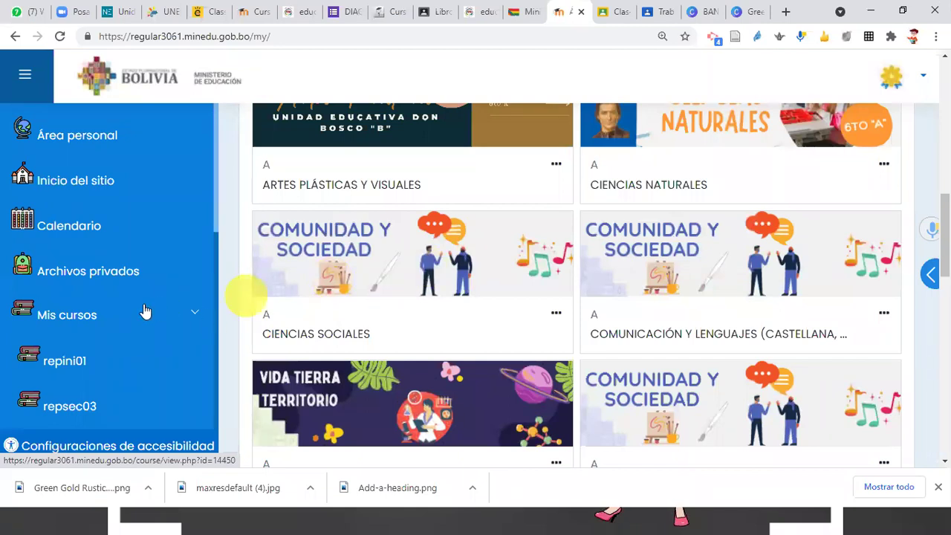
{"action": "scroll", "coordinate": [123, 283], "scroll_direction": "down", "scroll_amount": 4}
{"action": "scroll", "coordinate": [116, 348], "scroll_direction": "down", "scroll_amount": 1}
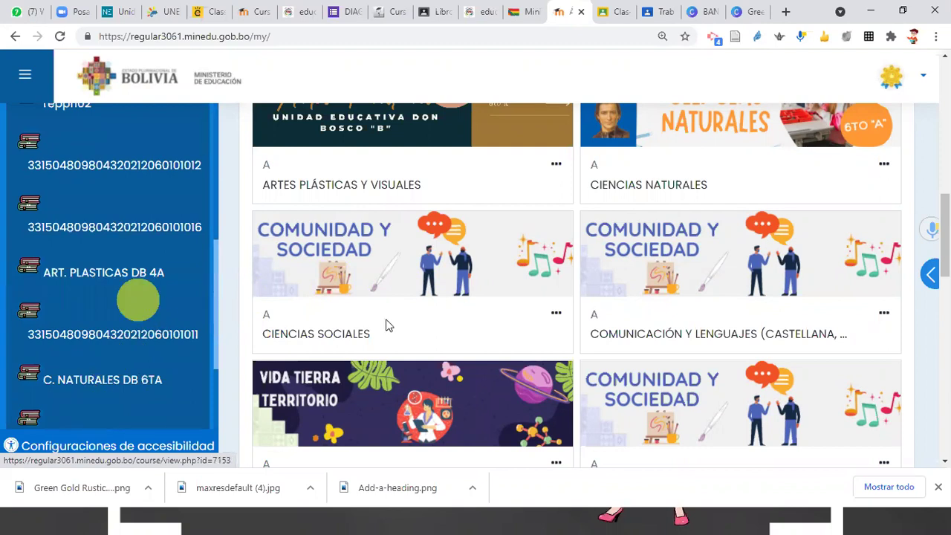
{"action": "left_click", "coordinate": [440, 273]}
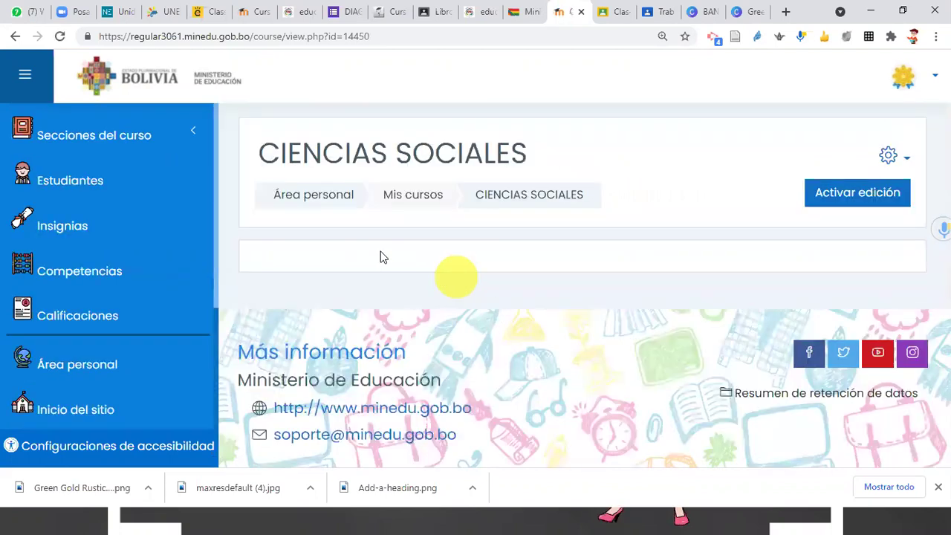
Step: Open Editar ajustes for the CIENCIAS SOCIALES course from the gear menu
{"action": "left_click", "coordinate": [896, 212]}
{"action": "left_click", "coordinate": [889, 157]}
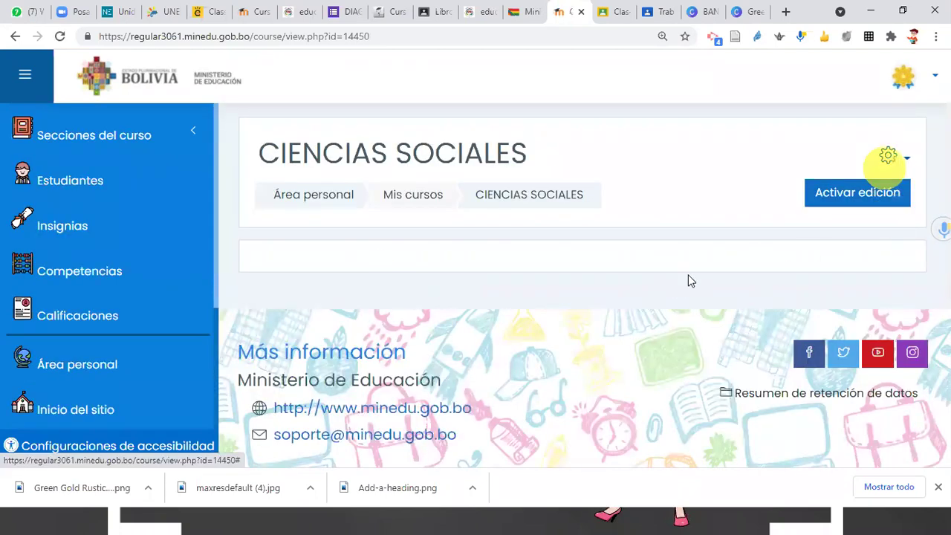
{"action": "left_click", "coordinate": [845, 200]}
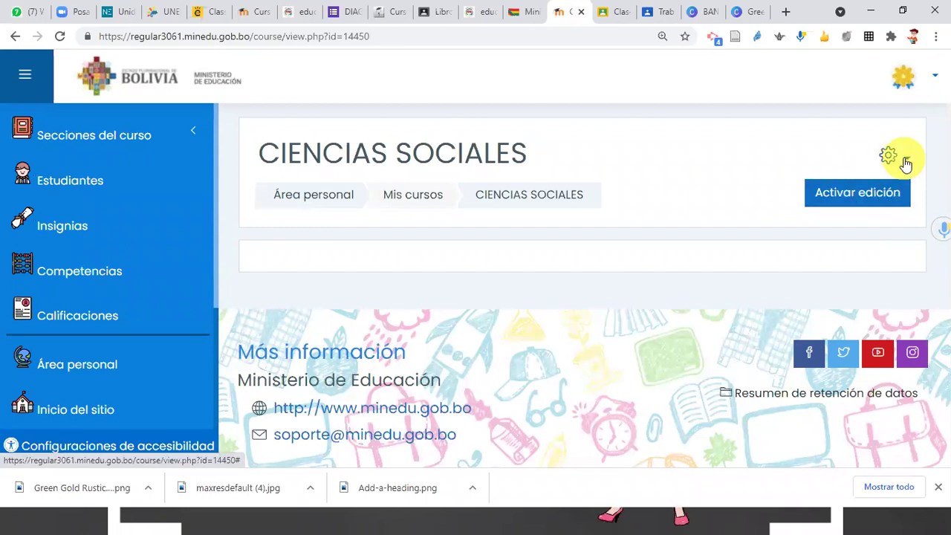
{"action": "left_click", "coordinate": [904, 160]}
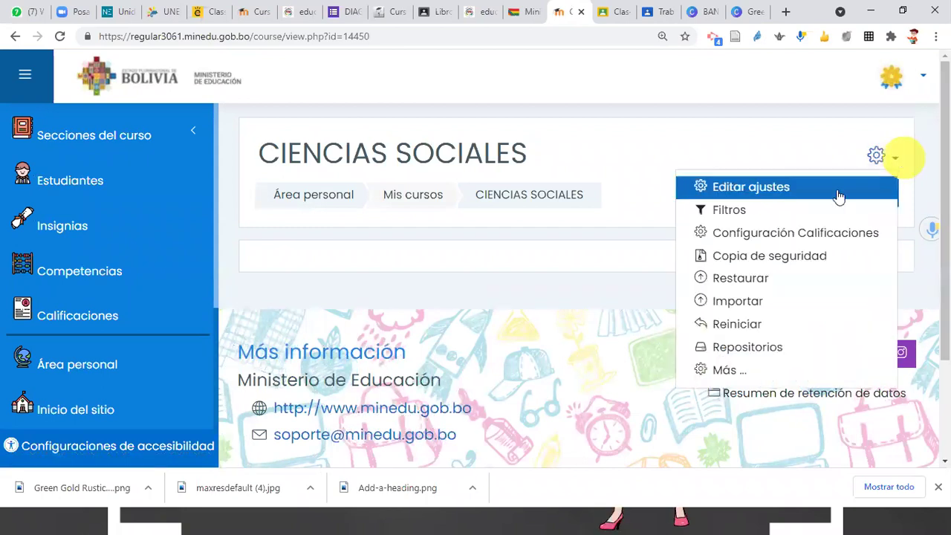
{"action": "left_click", "coordinate": [741, 191]}
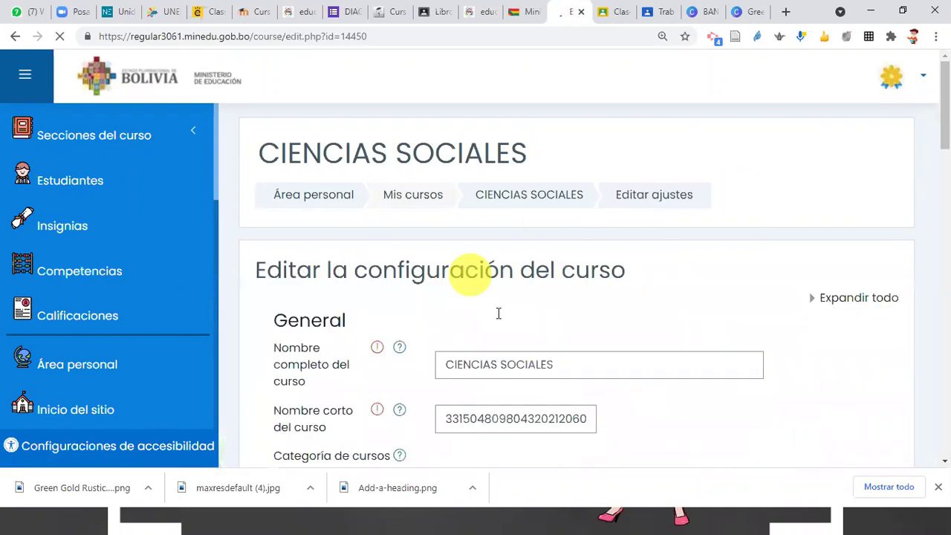
{"action": "scroll", "coordinate": [572, 356], "scroll_direction": "down", "scroll_amount": 1}
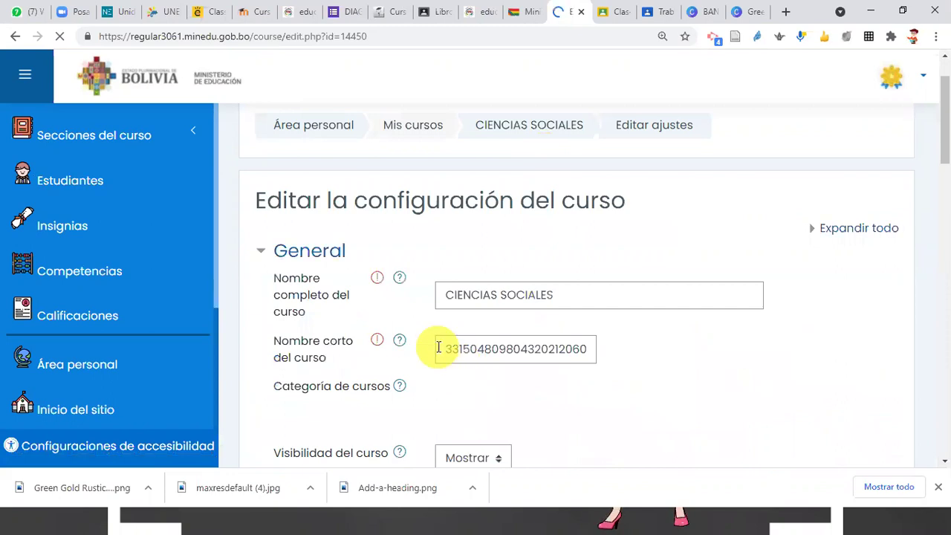
Step: Replace the long numeric course short name with 'C. SOCIALES DB 6TO A'
{"action": "double_click", "coordinate": [575, 350]}
{"action": "key", "text": "BackSpace"}
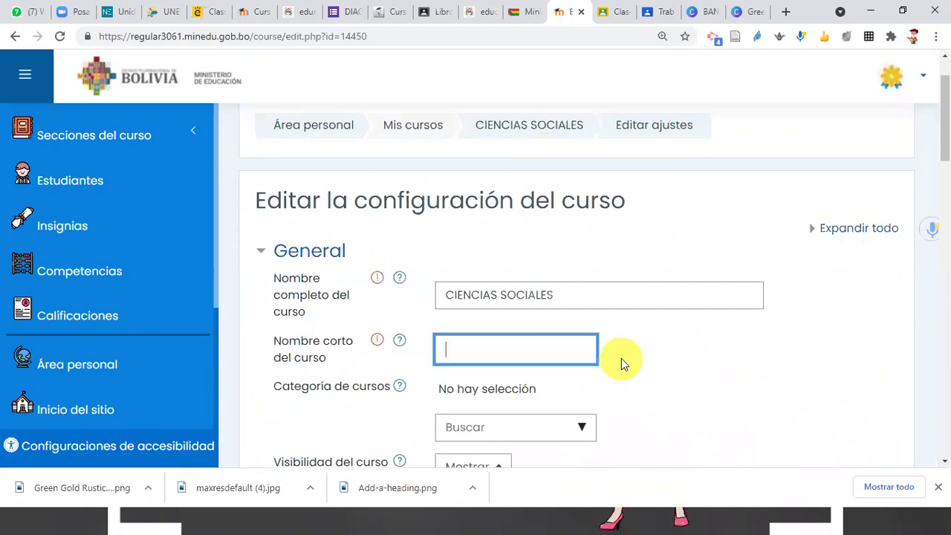
{"action": "type", "text": "CIE"}
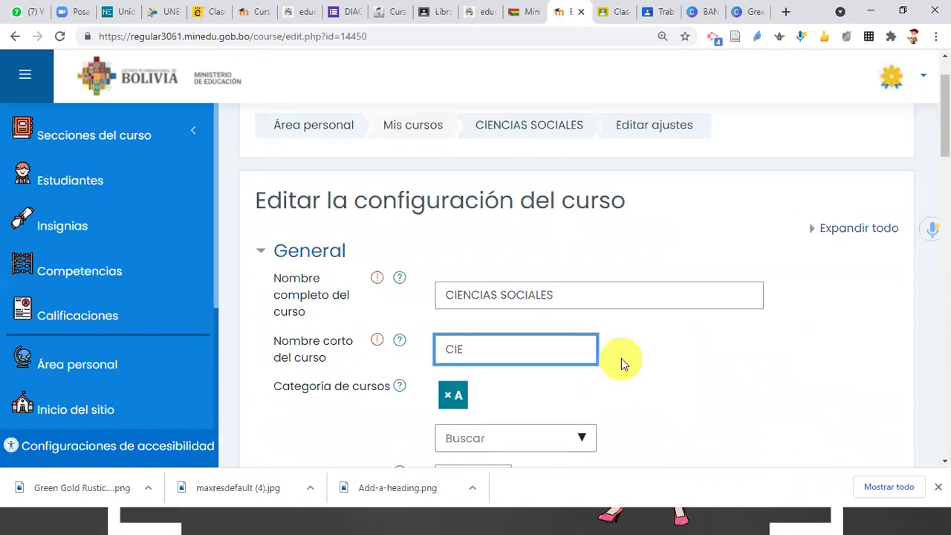
{"action": "key", "text": "BackSpace"}
{"action": "key", "text": "BackSpace"}
{"action": "type", "text": ". SOCIALES"}
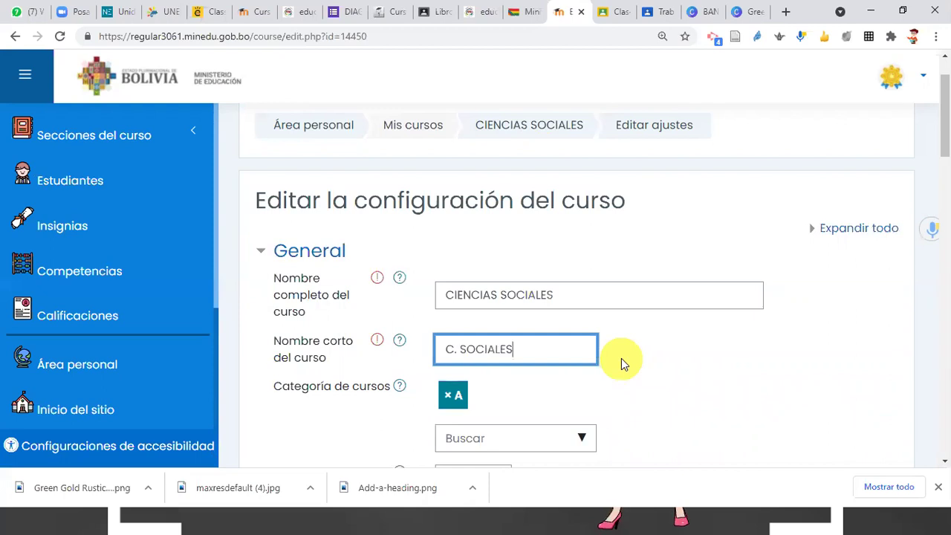
{"action": "type", "text": " DB 6TOA"}
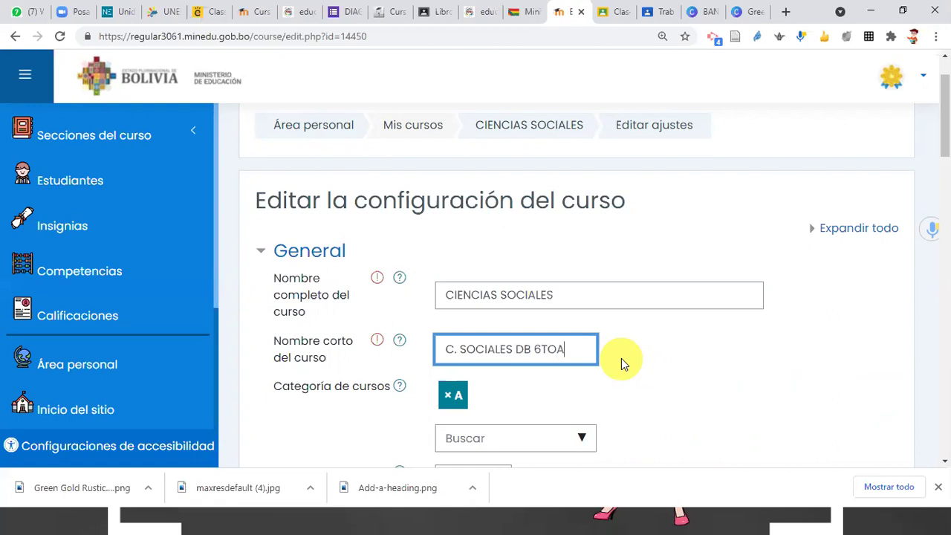
{"action": "key", "text": "Left"}
{"action": "scroll", "coordinate": [587, 342], "scroll_direction": "down", "scroll_amount": 1}
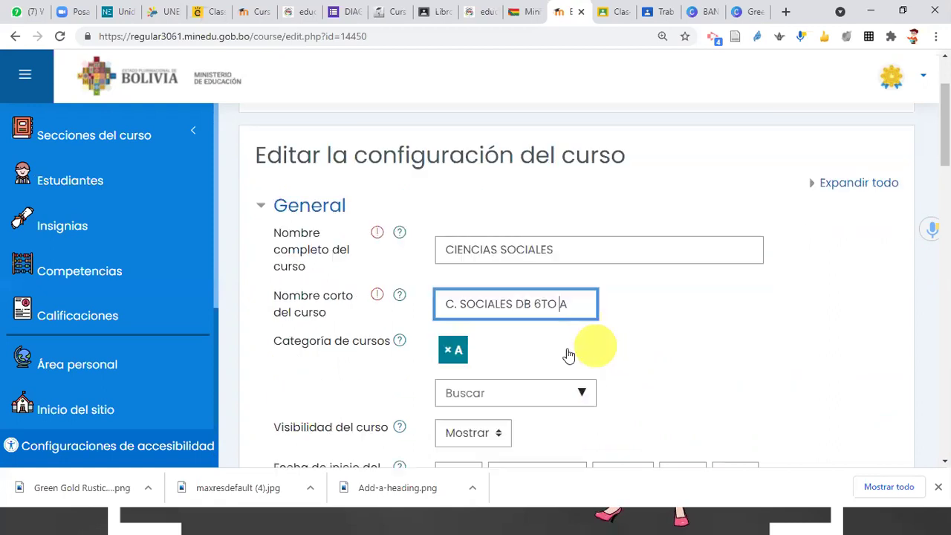
{"action": "scroll", "coordinate": [523, 320], "scroll_direction": "down", "scroll_amount": 2}
{"action": "scroll", "coordinate": [640, 232], "scroll_direction": "down", "scroll_amount": 2}
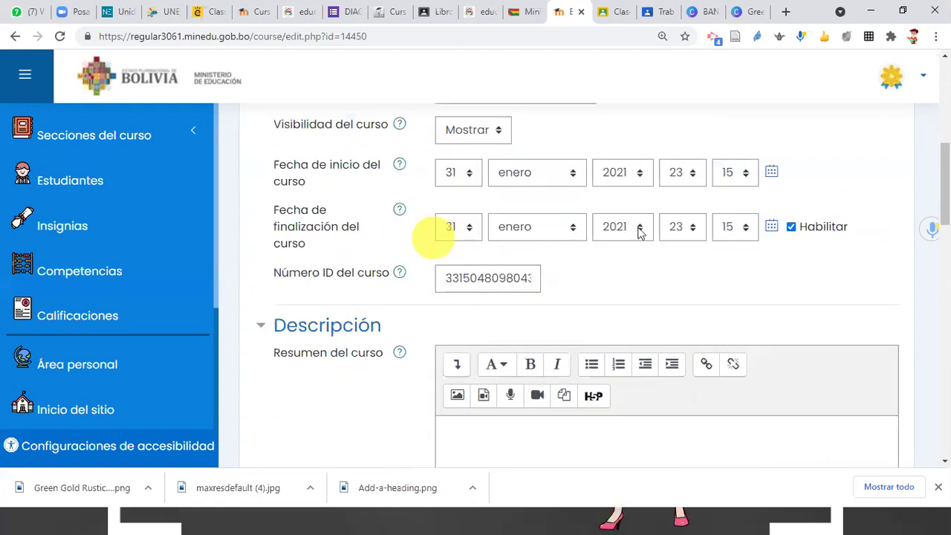
{"action": "scroll", "coordinate": [565, 264], "scroll_direction": "down", "scroll_amount": 3}
{"action": "scroll", "coordinate": [545, 290], "scroll_direction": "down", "scroll_amount": 3}
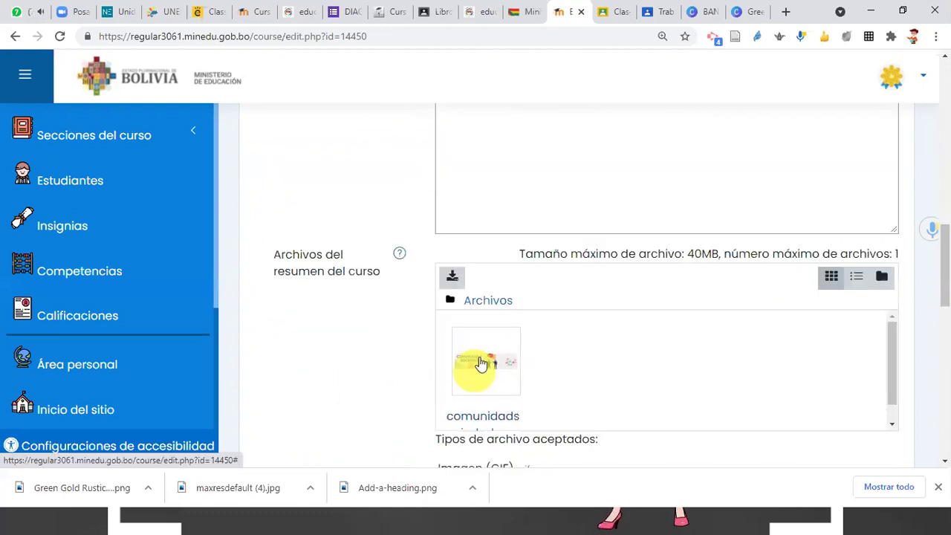
Step: Delete comunidadsociedad.png from the Archivos del resumen del curso area
{"action": "left_click", "coordinate": [487, 369]}
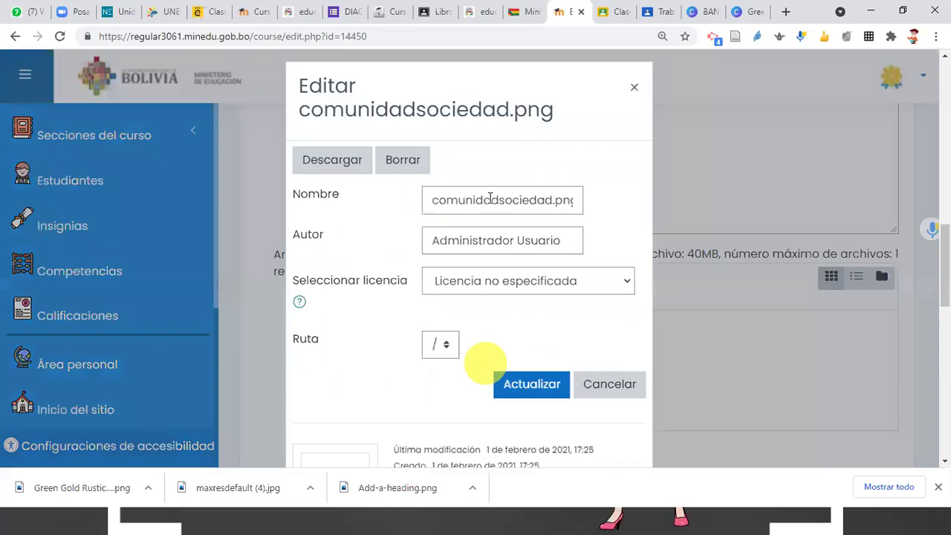
{"action": "left_click", "coordinate": [412, 165]}
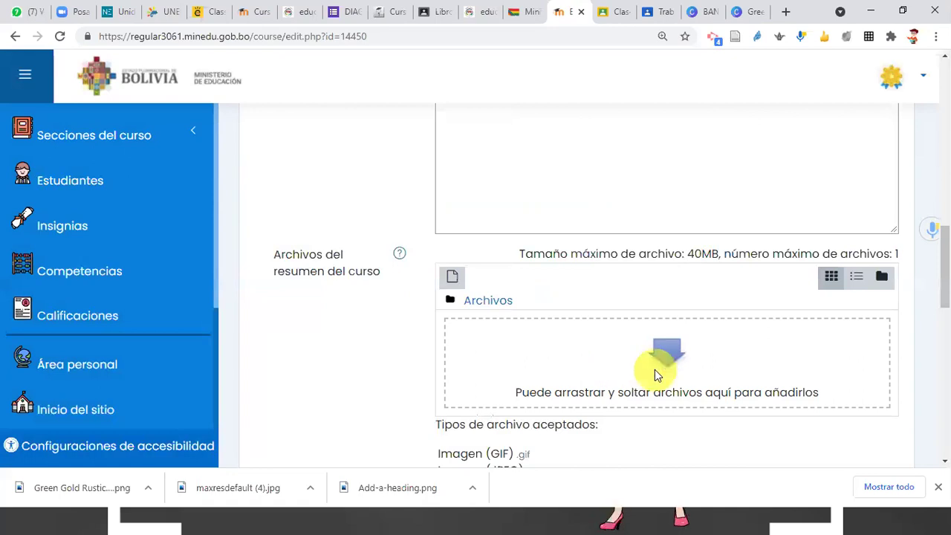
{"action": "left_click", "coordinate": [703, 15]}
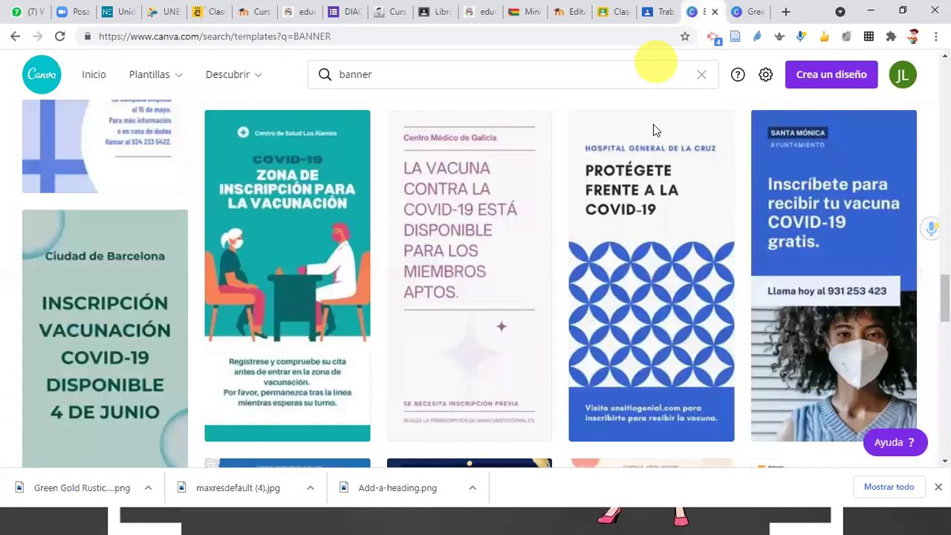
Step: Browse Canva's banner templates and open the Welcome Back Students! template as a design
{"action": "left_click", "coordinate": [735, 8]}
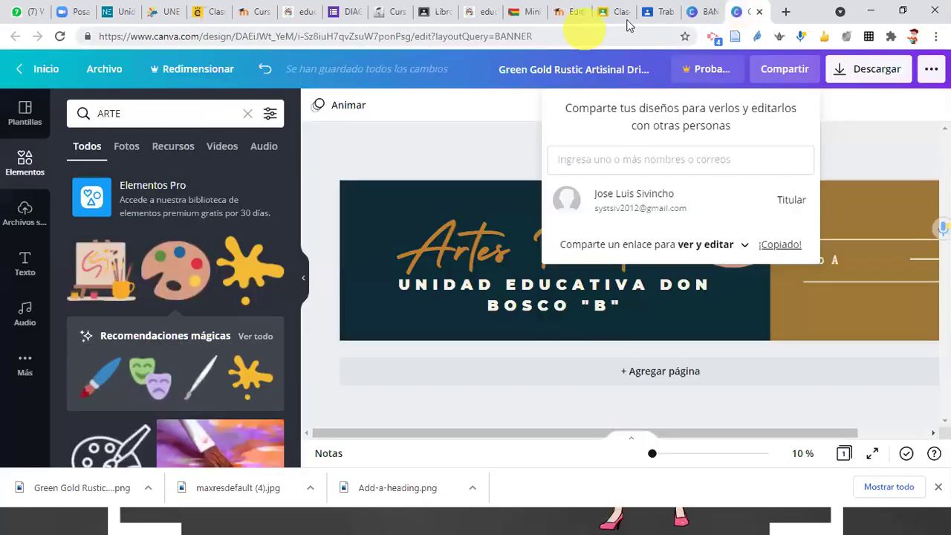
{"action": "left_click", "coordinate": [699, 12]}
{"action": "scroll", "coordinate": [521, 296], "scroll_direction": "down", "scroll_amount": 5}
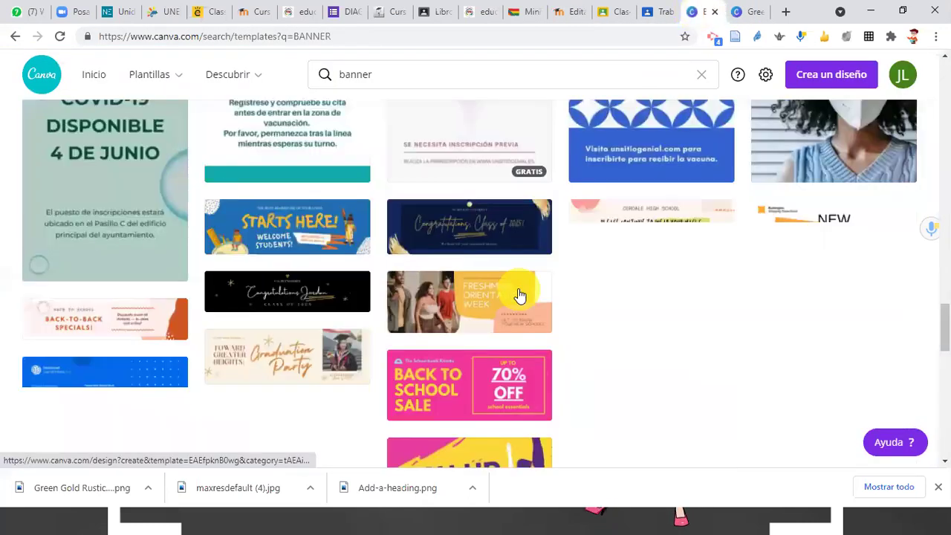
{"action": "scroll", "coordinate": [513, 357], "scroll_direction": "up", "scroll_amount": 8}
{"action": "scroll", "coordinate": [491, 335], "scroll_direction": "down", "scroll_amount": 5}
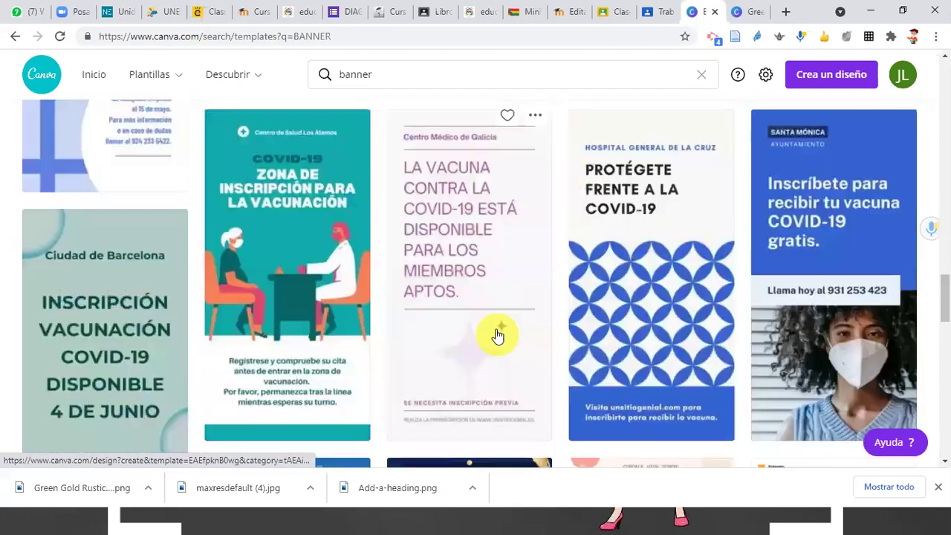
{"action": "scroll", "coordinate": [484, 330], "scroll_direction": "down", "scroll_amount": 5}
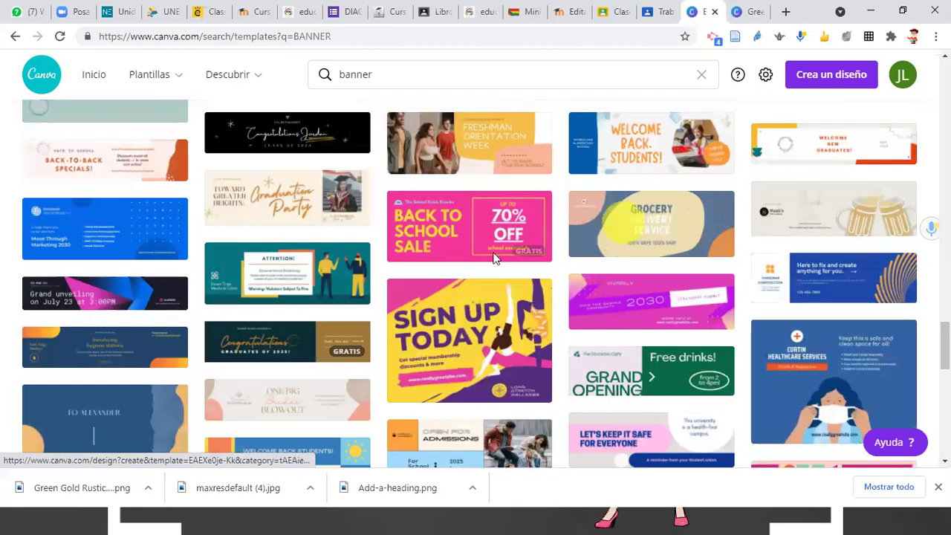
{"action": "scroll", "coordinate": [505, 293], "scroll_direction": "down", "scroll_amount": 1}
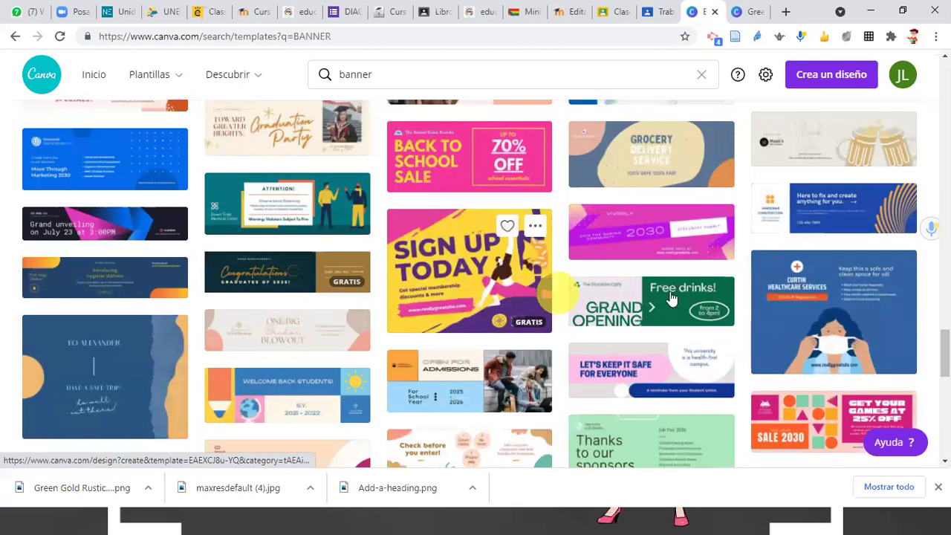
{"action": "scroll", "coordinate": [535, 305], "scroll_direction": "down", "scroll_amount": 1}
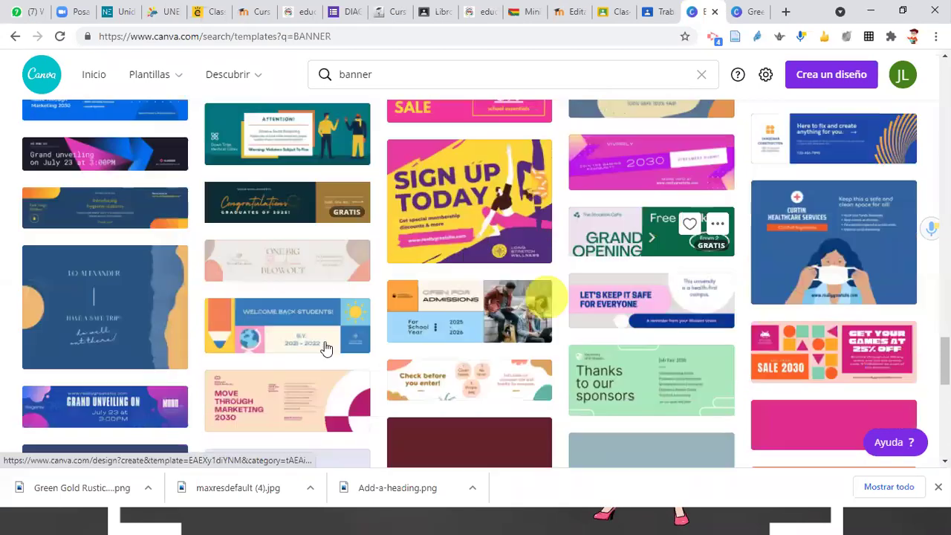
{"action": "left_click", "coordinate": [272, 322]}
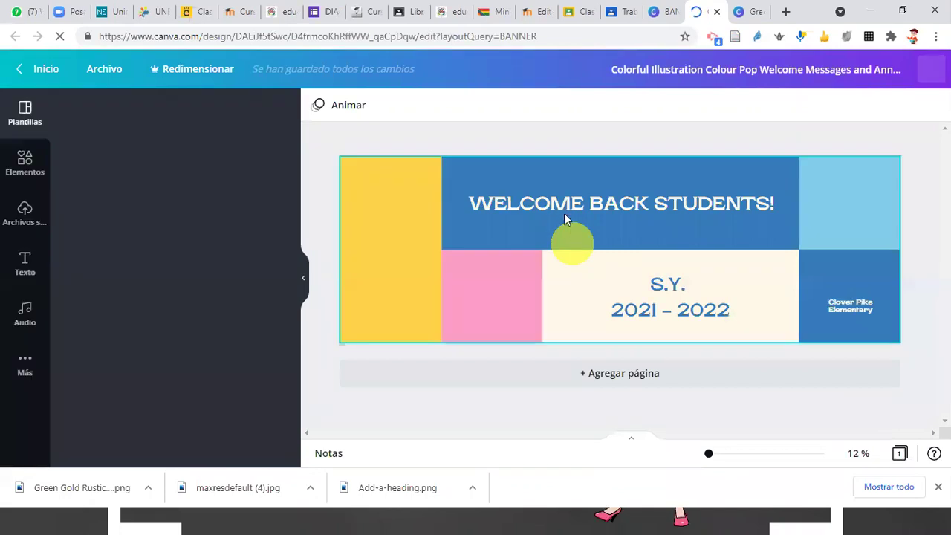
Step: Change the WELCOME BACK STUDENTS! heading to 'CIENCIAS SOCIALES'
{"action": "left_click", "coordinate": [561, 220]}
{"action": "left_click", "coordinate": [560, 218]}
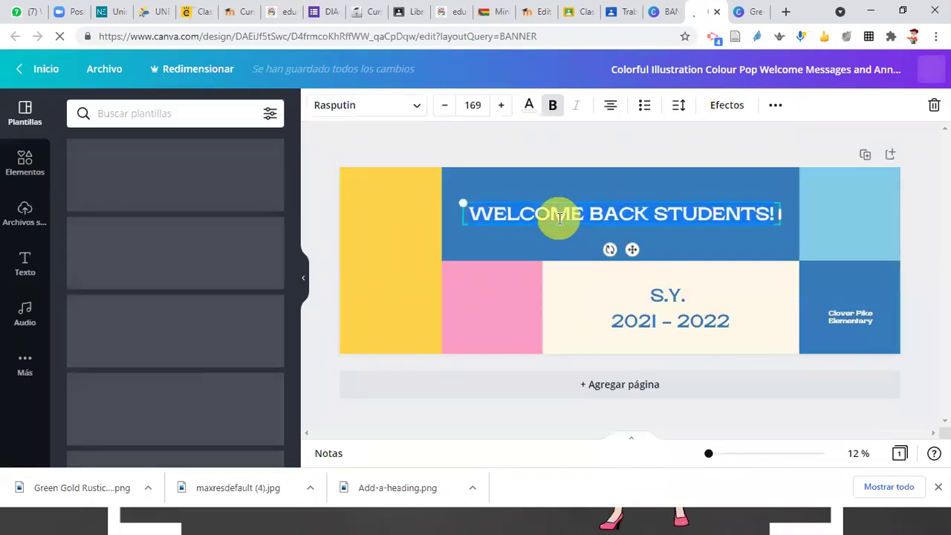
{"action": "type", "text": "CIEN"}
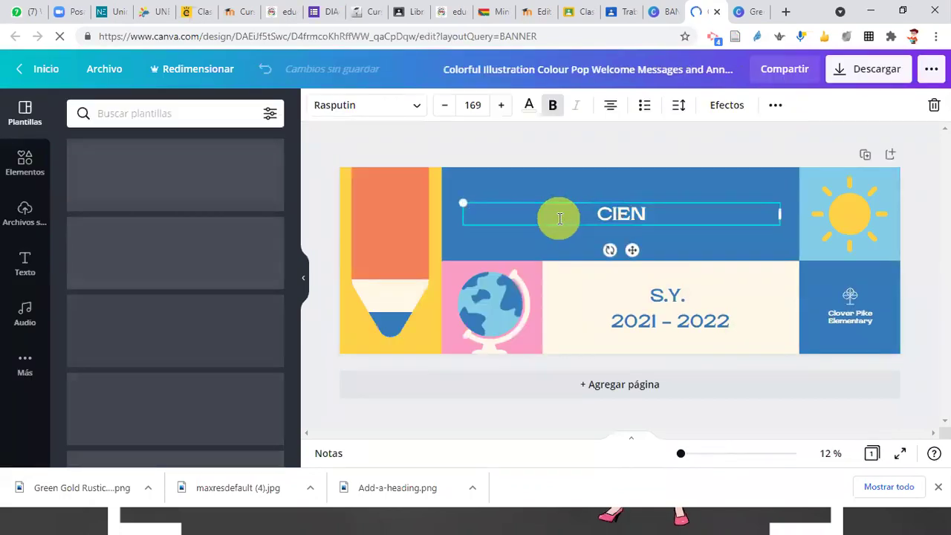
{"action": "type", "text": "CIAS"}
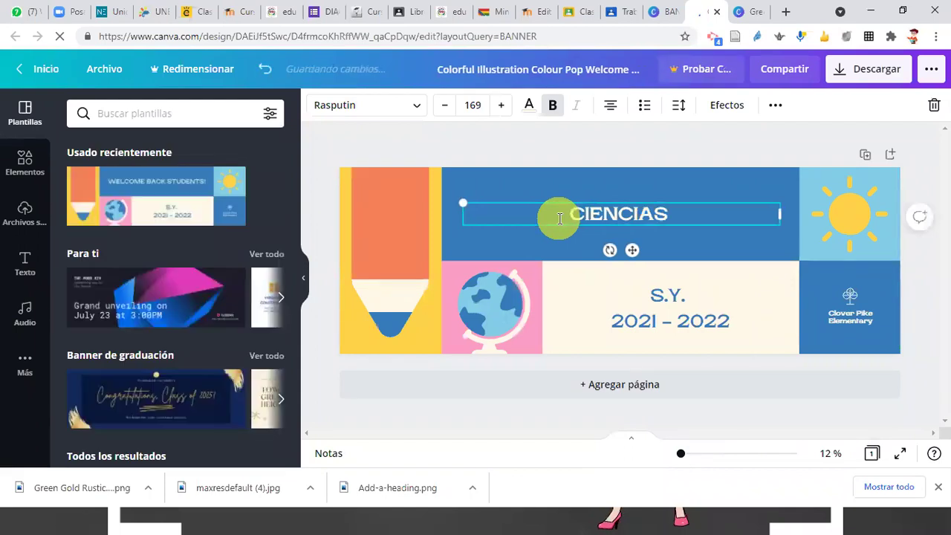
{"action": "type", "text": " SOCIALES"}
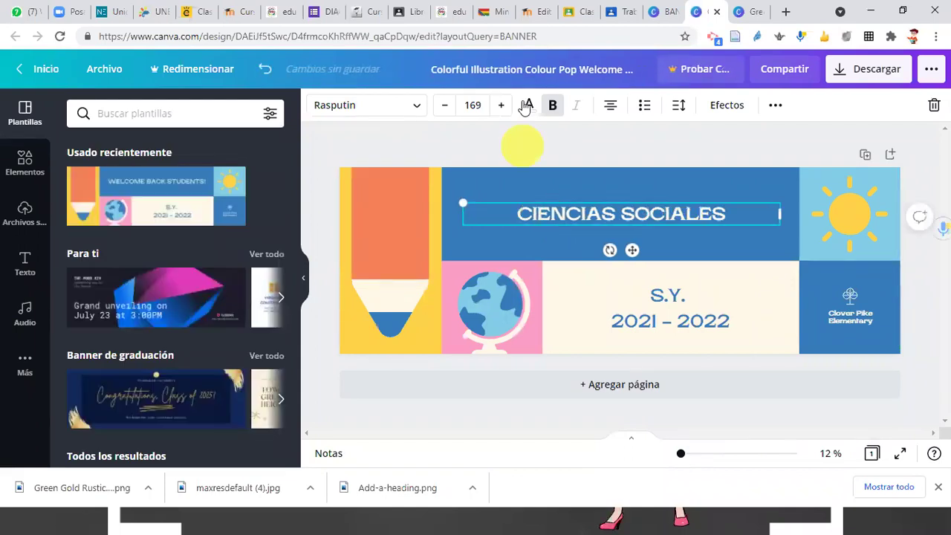
Step: Replace the S.Y. 2021 – 2022 text with 'UNIDAD EDUCATIVA DON BOSCO'
{"action": "left_click", "coordinate": [689, 311]}
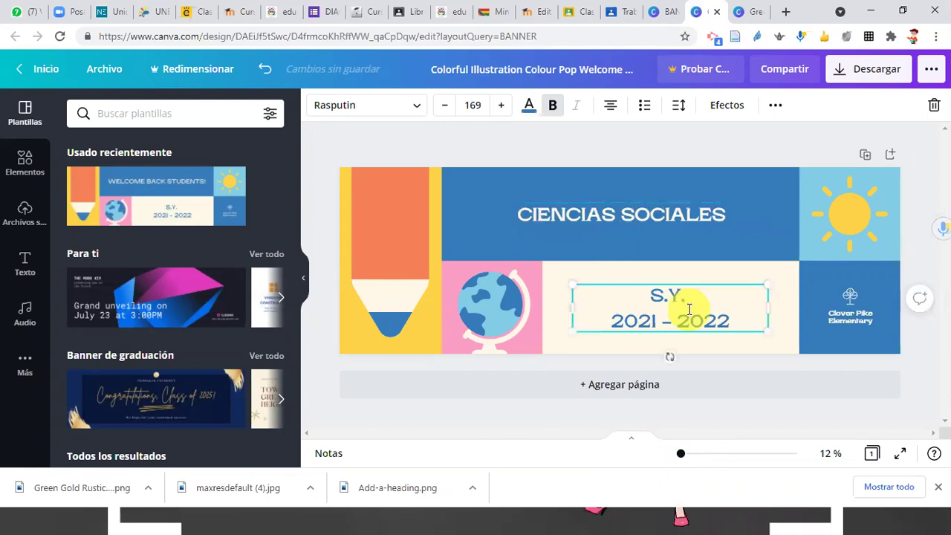
{"action": "double_click", "coordinate": [689, 310]}
{"action": "type", "text": "UNI"}
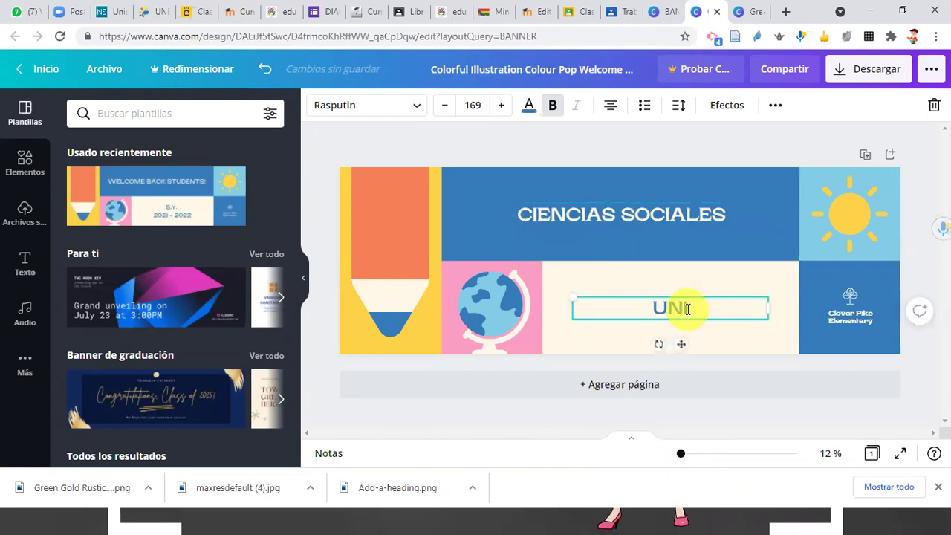
{"action": "type", "text": "DAD EDUC"}
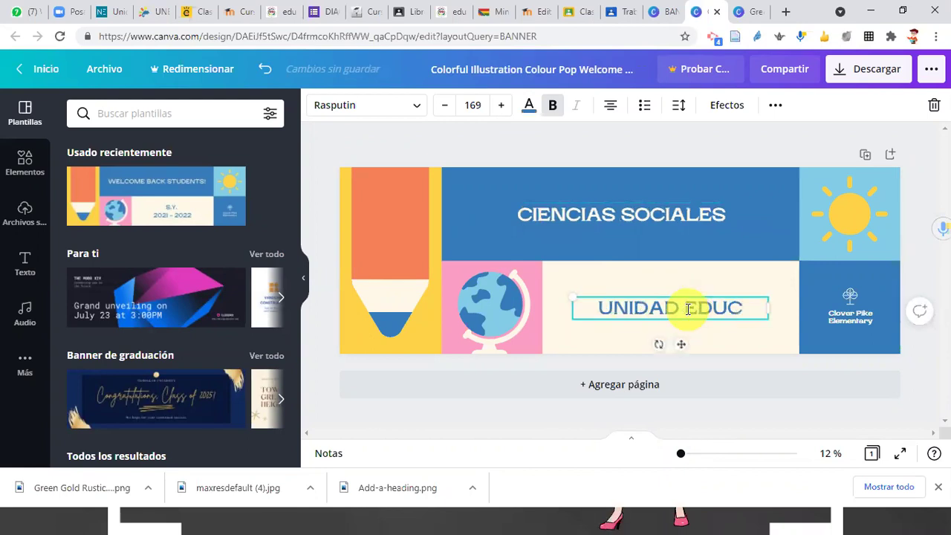
{"action": "type", "text": "ATIVA"}
{"action": "type", "text": "D"}
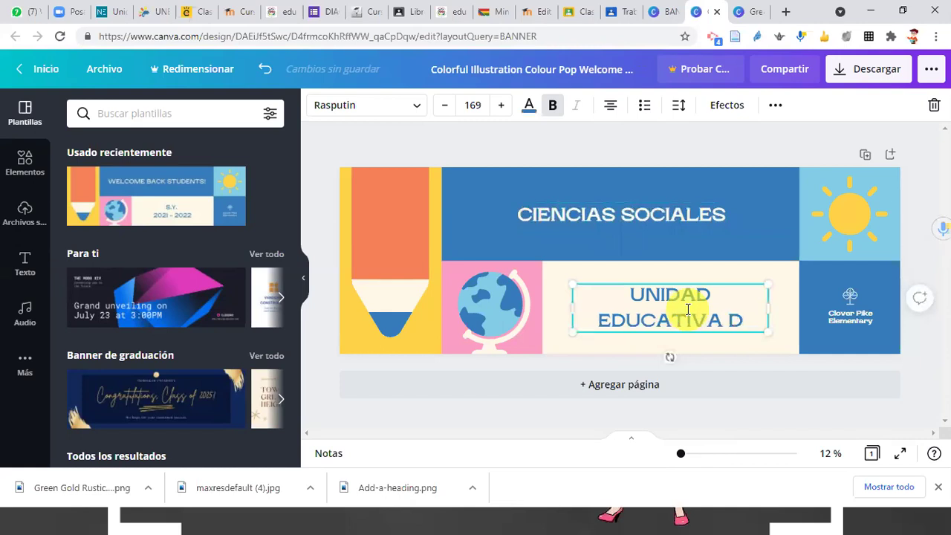
{"action": "type", "text": "ON BOS"}
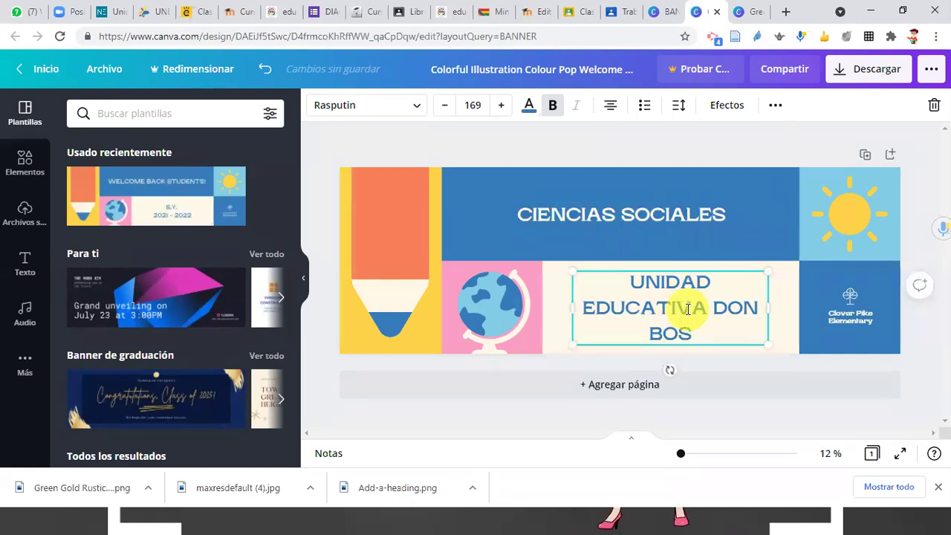
{"action": "type", "text": "CO"}
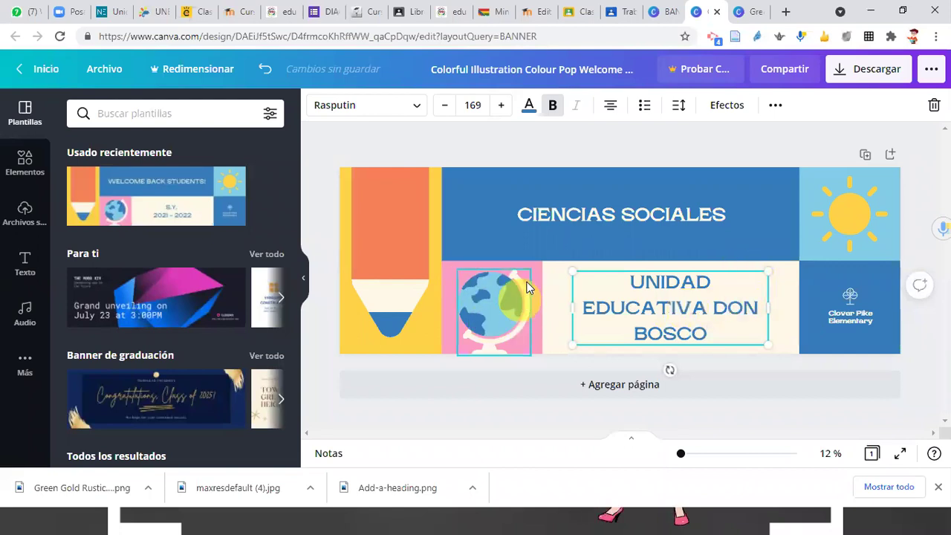
{"action": "left_click", "coordinate": [847, 315]}
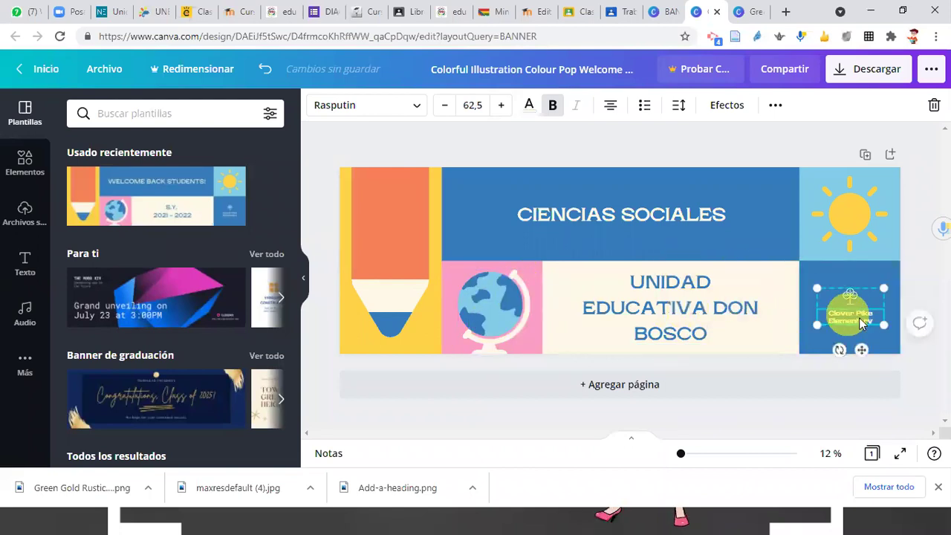
Step: Delete the placeholder in the blue box and add a text combination reading 6TO A
{"action": "left_click_drag", "start_coordinate": [896, 332], "coordinate": [869, 316]}
{"action": "key", "text": "Delete"}
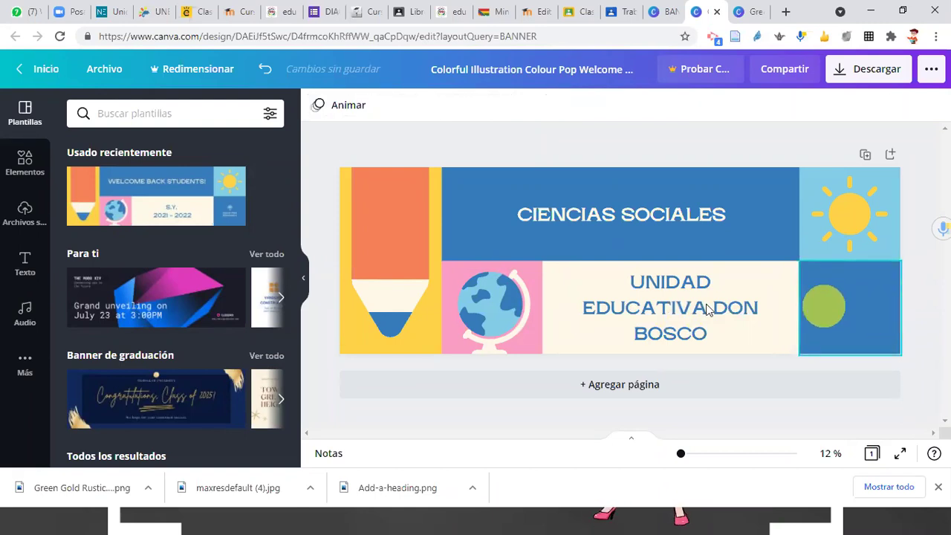
{"action": "left_click", "coordinate": [30, 265]}
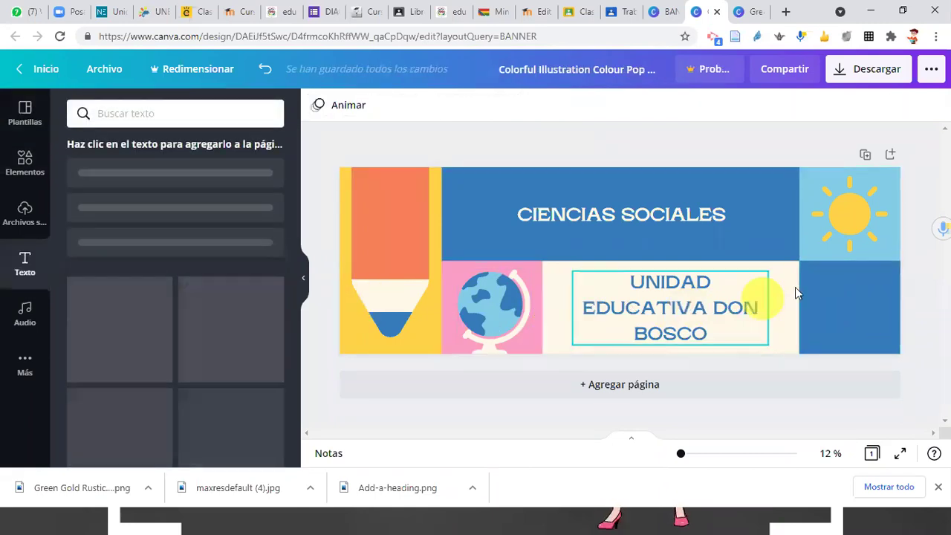
{"action": "left_click", "coordinate": [842, 308]}
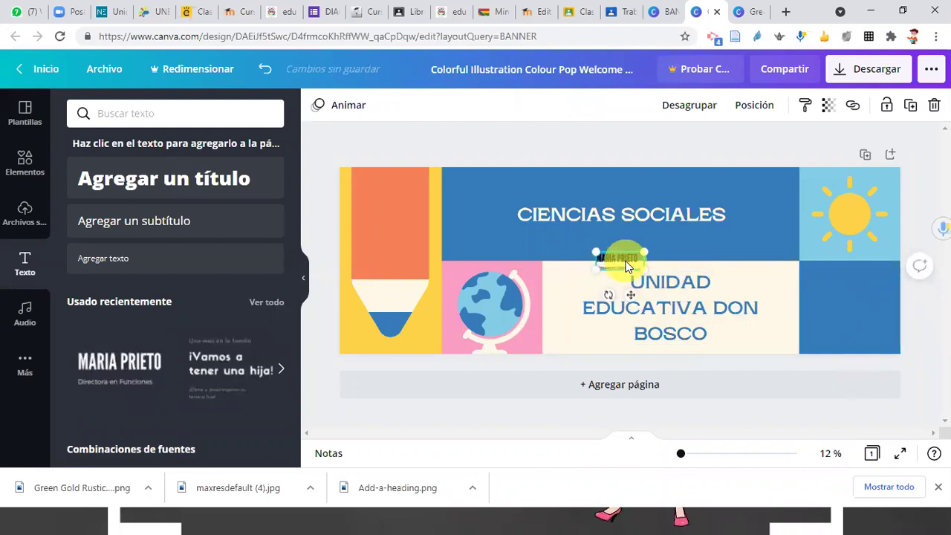
{"action": "left_click", "coordinate": [627, 261]}
{"action": "double_click", "coordinate": [626, 261]}
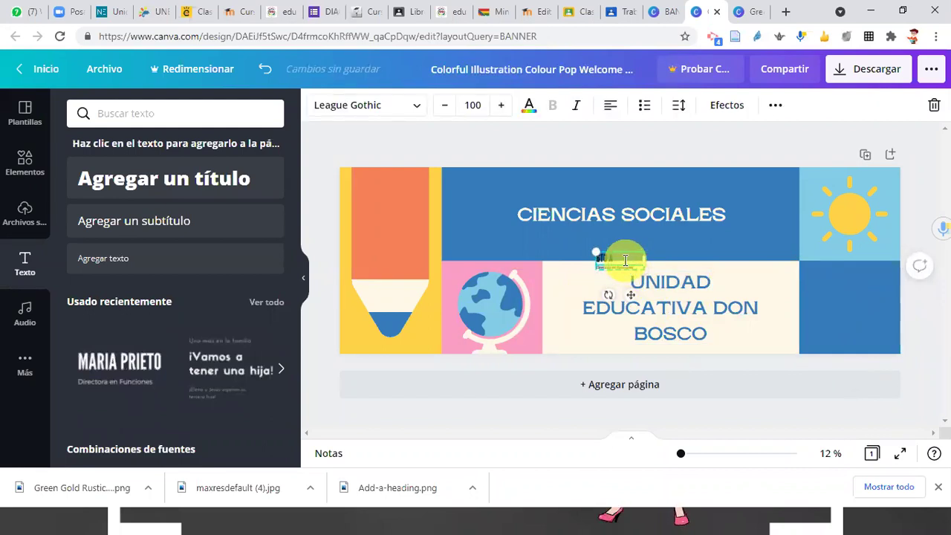
Step: Enlarge 6TO A into the lower-right blue box, remove its subtitle, and add a blank second page
{"action": "left_click", "coordinate": [500, 108]}
{"action": "left_click", "coordinate": [500, 108]}
{"action": "left_click", "coordinate": [500, 107]}
{"action": "left_click", "coordinate": [500, 108]}
{"action": "left_click", "coordinate": [500, 108]}
{"action": "left_click", "coordinate": [500, 108]}
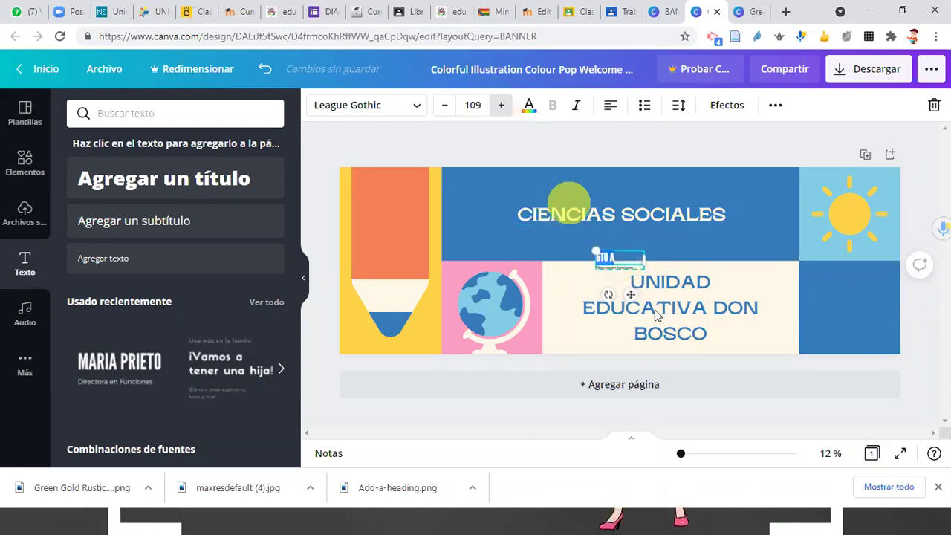
{"action": "left_click_drag", "start_coordinate": [591, 251], "coordinate": [523, 223]}
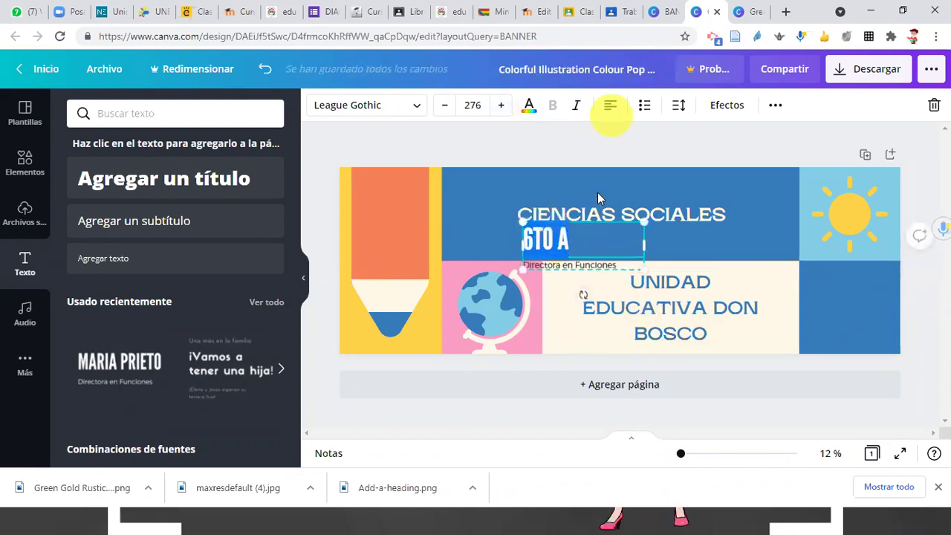
{"action": "left_click", "coordinate": [499, 414]}
{"action": "left_click_drag", "start_coordinate": [569, 238], "coordinate": [842, 333]}
{"action": "left_click", "coordinate": [840, 333]}
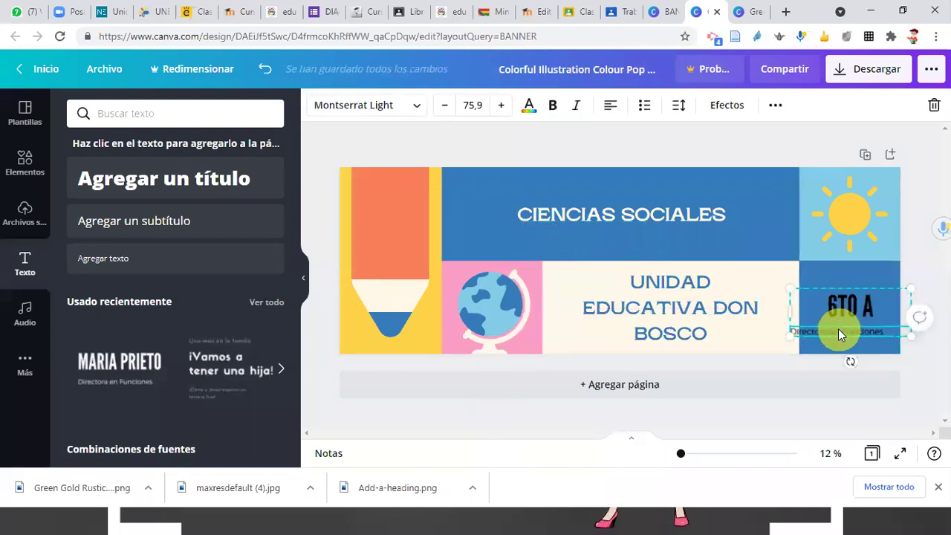
{"action": "key", "text": "Delete"}
{"action": "left_click", "coordinate": [843, 386]}
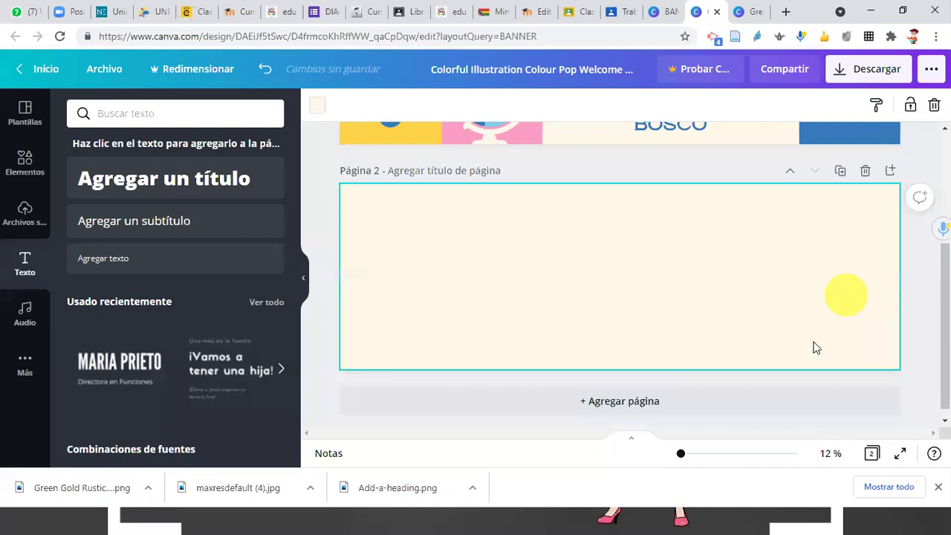
Step: Download all banner pages as PNG and dismiss the download confirmation
{"action": "scroll", "coordinate": [813, 348], "scroll_direction": "up", "scroll_amount": 3}
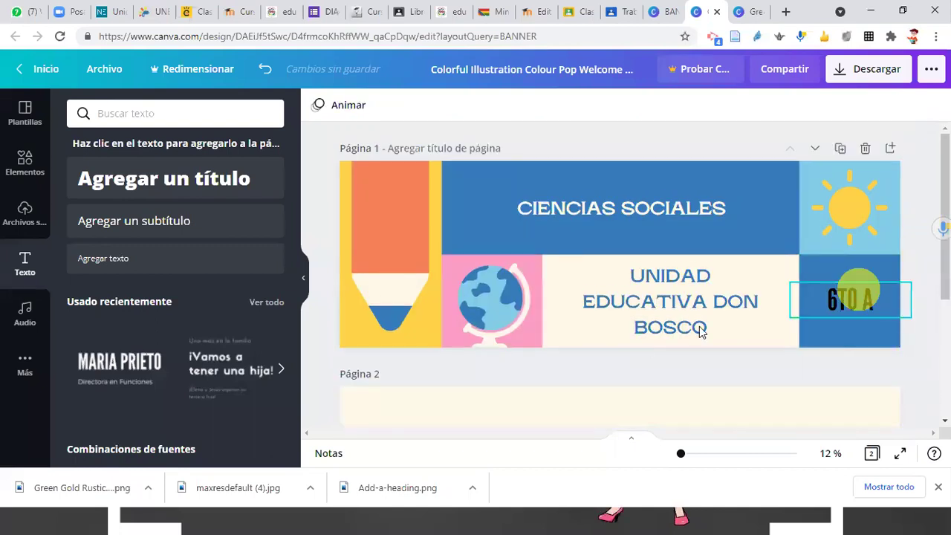
{"action": "scroll", "coordinate": [579, 404], "scroll_direction": "down", "scroll_amount": 3}
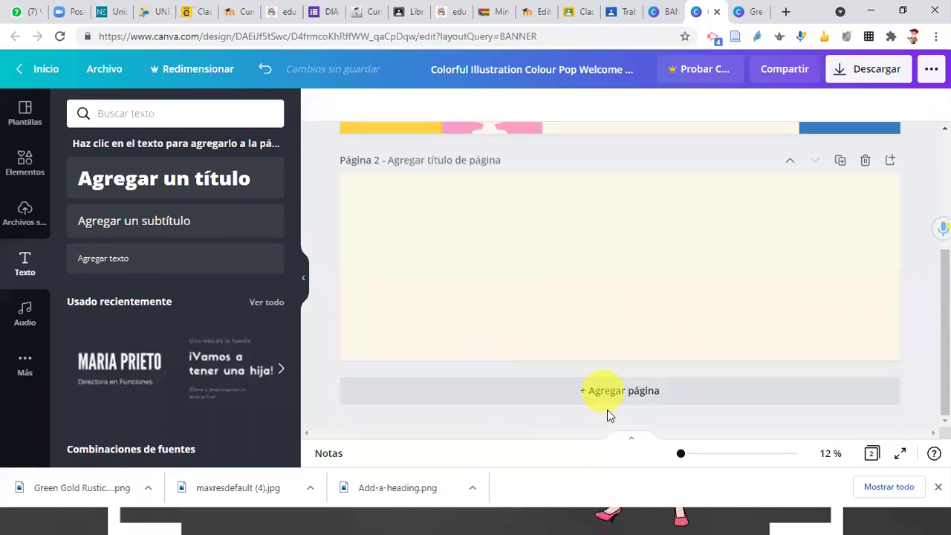
{"action": "scroll", "coordinate": [707, 319], "scroll_direction": "up", "scroll_amount": 3}
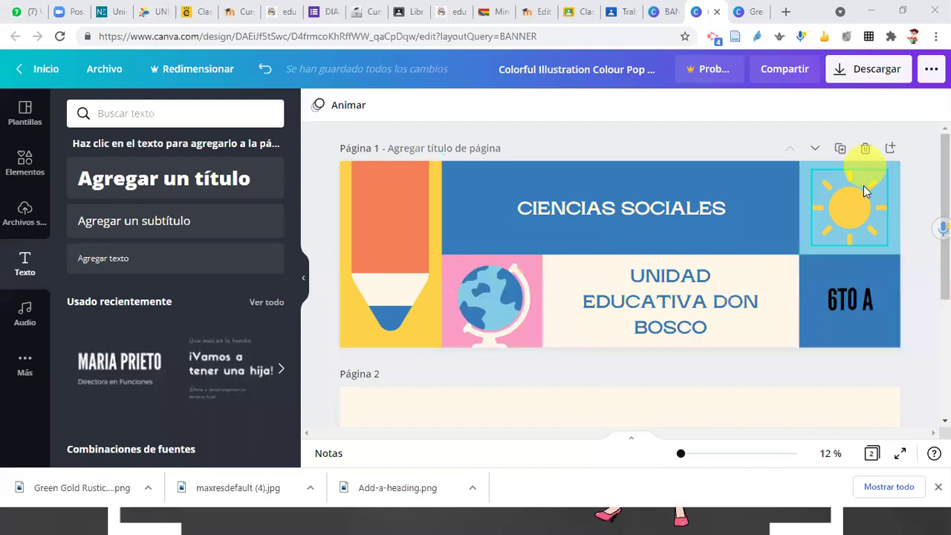
{"action": "left_click", "coordinate": [848, 77]}
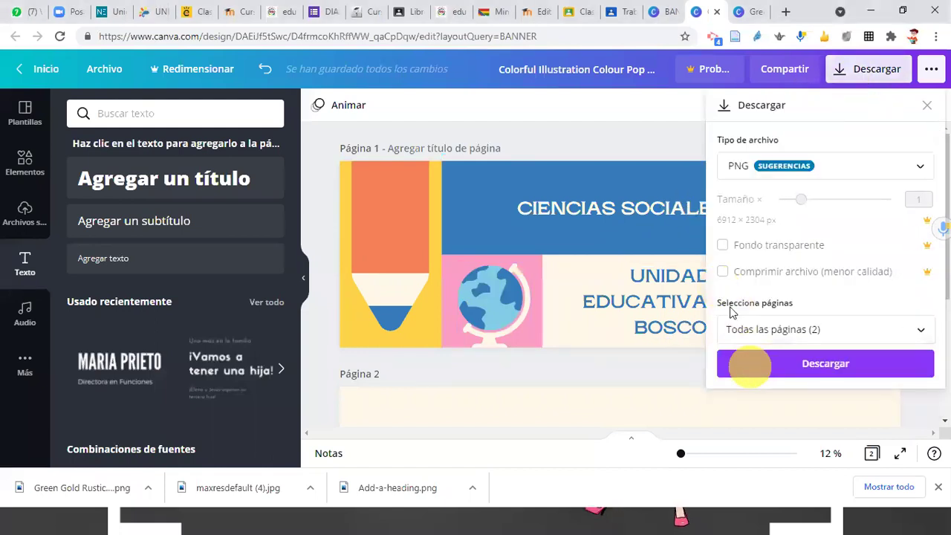
{"action": "left_click", "coordinate": [793, 364]}
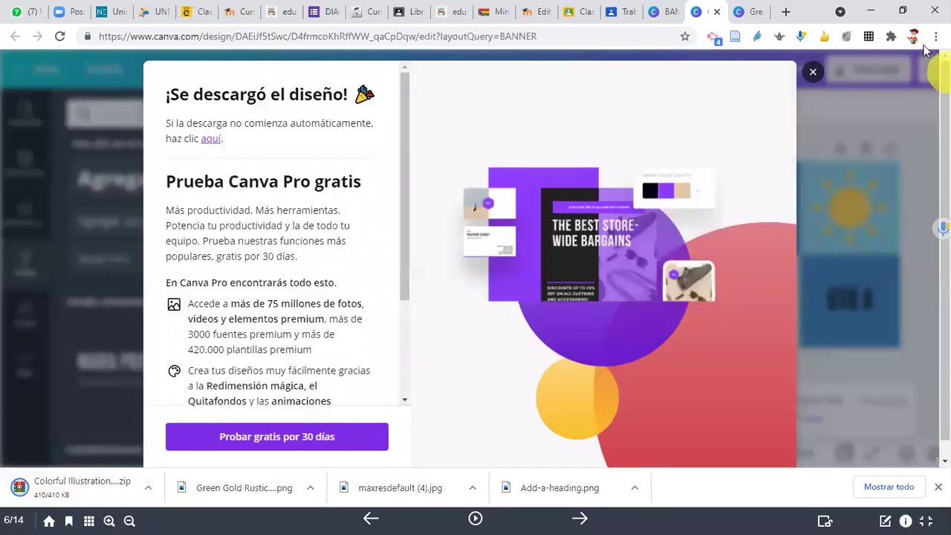
{"action": "key", "text": "Escape"}
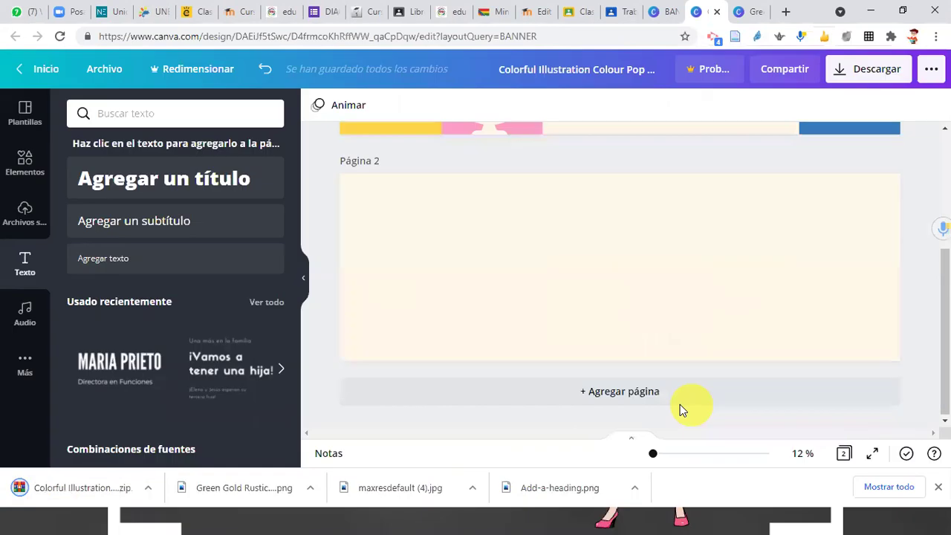
Step: Delete blank Página 2 and re-download the banner as a single PNG
{"action": "scroll", "coordinate": [643, 378], "scroll_direction": "up", "scroll_amount": 2}
{"action": "scroll", "coordinate": [600, 385], "scroll_direction": "down", "scroll_amount": 2}
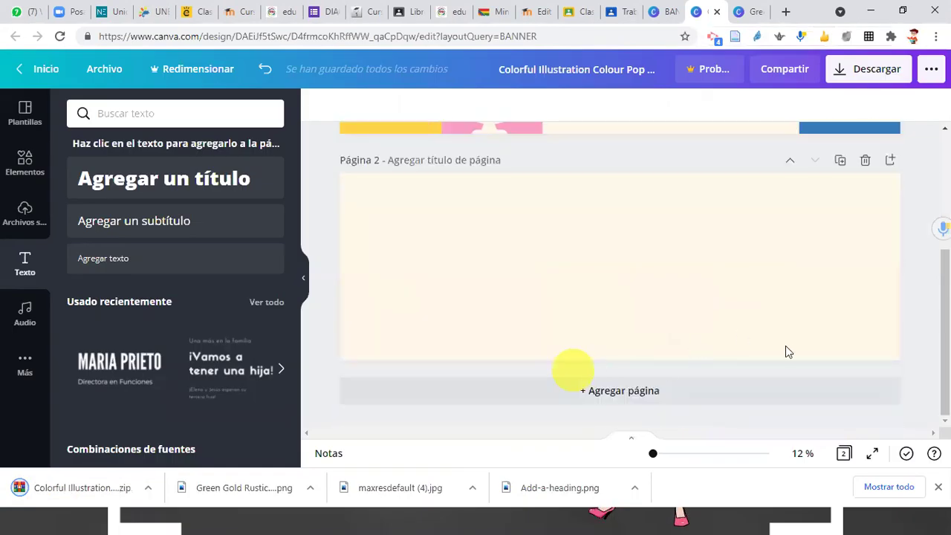
{"action": "scroll", "coordinate": [860, 318], "scroll_direction": "up", "scroll_amount": 1}
{"action": "left_click", "coordinate": [864, 229]}
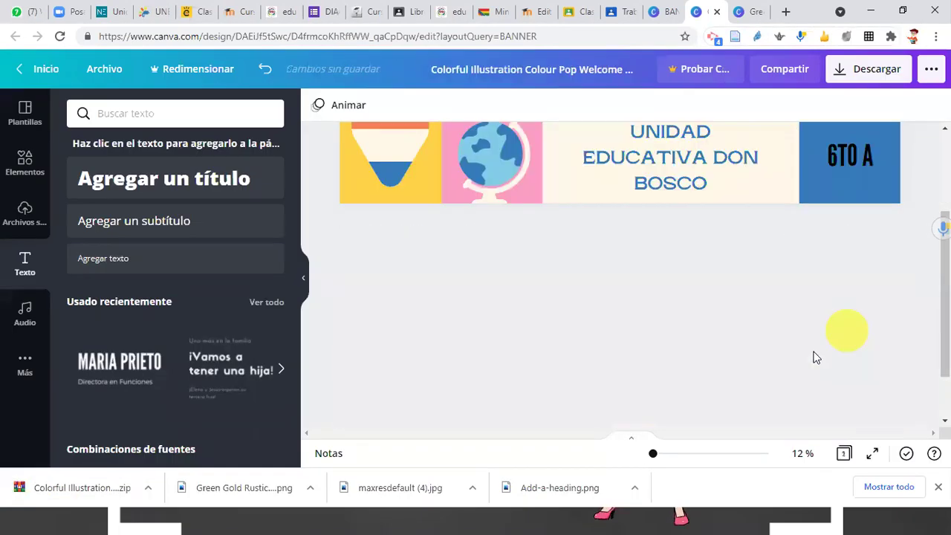
{"action": "left_click", "coordinate": [870, 74]}
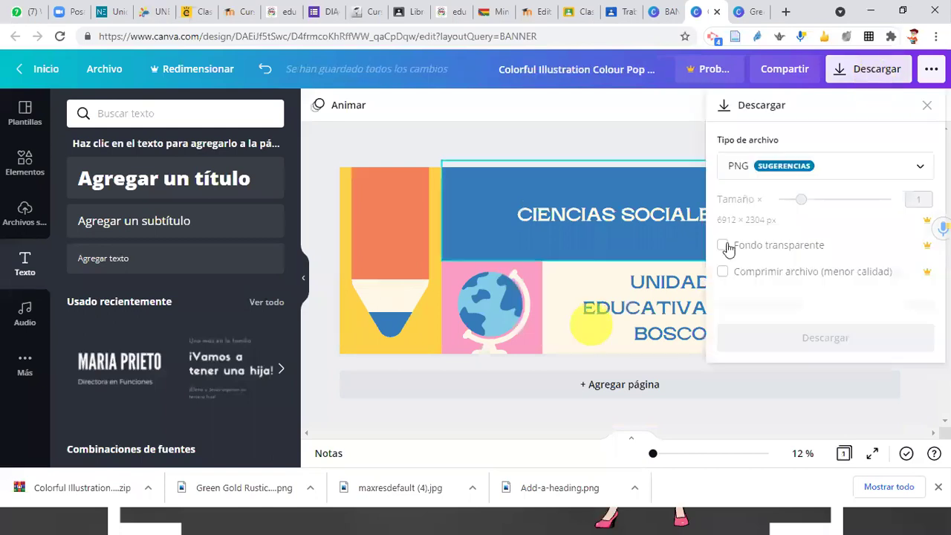
{"action": "left_click", "coordinate": [829, 303]}
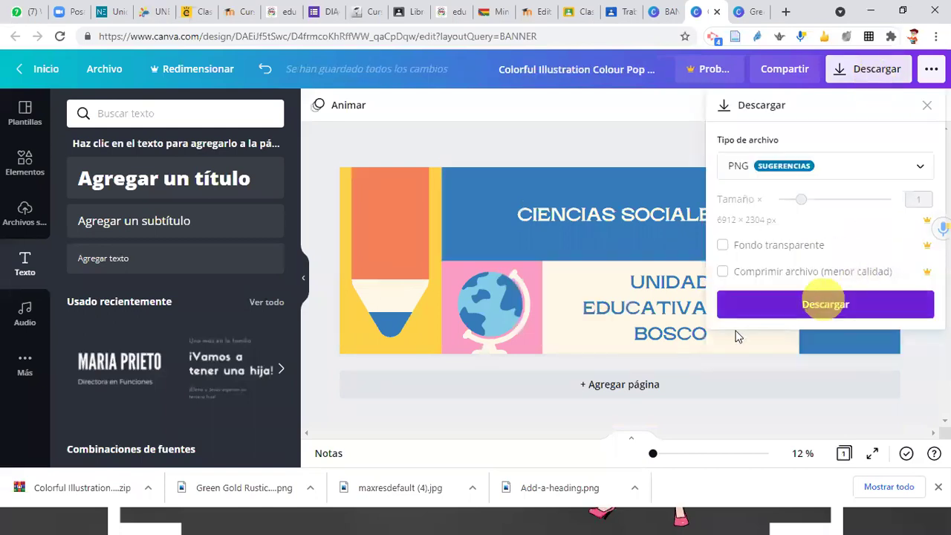
{"action": "left_click", "coordinate": [480, 378]}
{"action": "left_click", "coordinate": [283, 421]}
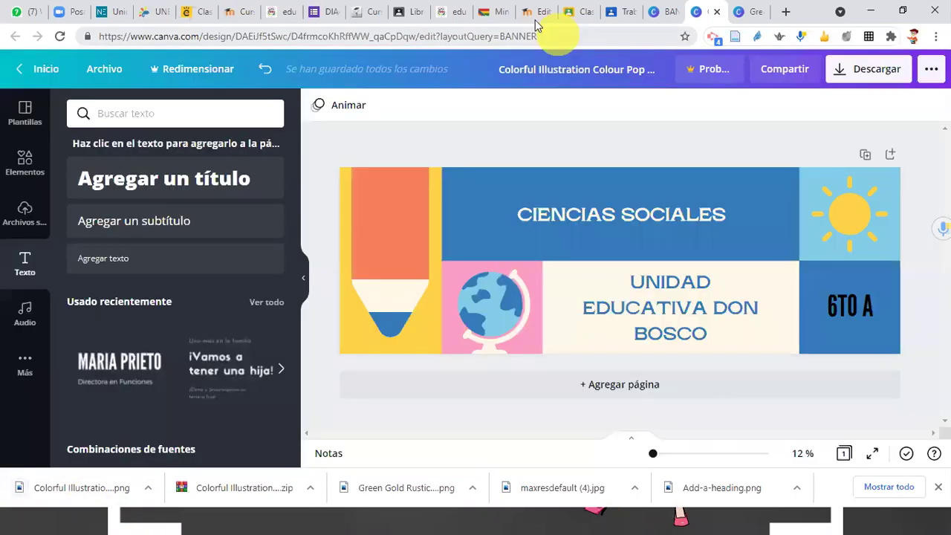
{"action": "left_click", "coordinate": [534, 12]}
Step: Upload the Colorful Illustration PNG as the CIENCIAS SOCIALES course summary file
{"action": "left_click", "coordinate": [670, 357]}
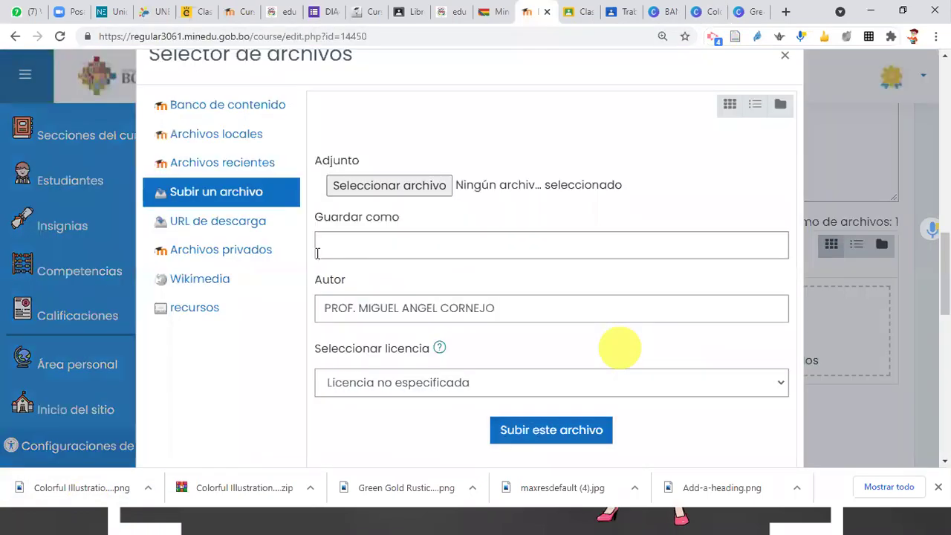
{"action": "left_click", "coordinate": [374, 187]}
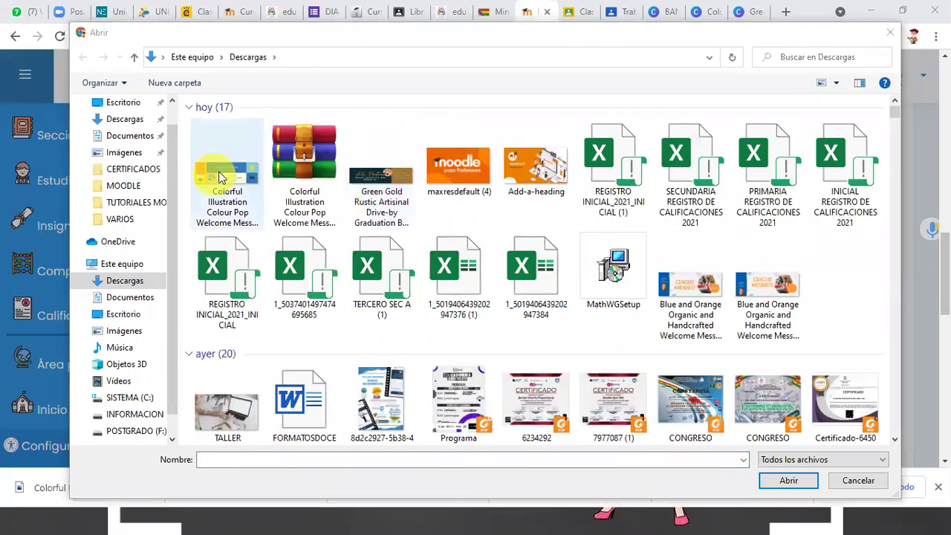
{"action": "key", "text": "Escape"}
{"action": "left_click", "coordinate": [548, 435]}
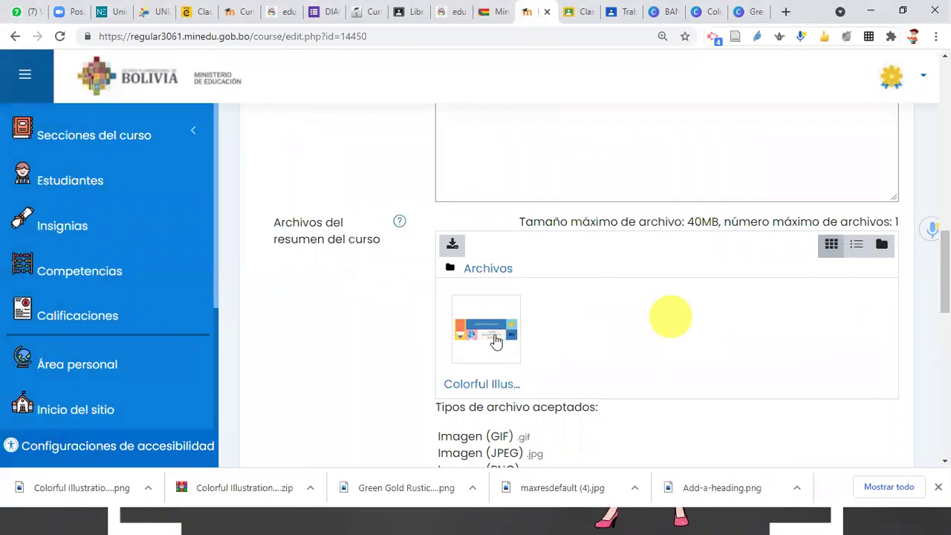
{"action": "scroll", "coordinate": [669, 348], "scroll_direction": "down", "scroll_amount": 1}
{"action": "scroll", "coordinate": [567, 323], "scroll_direction": "down", "scroll_amount": 5}
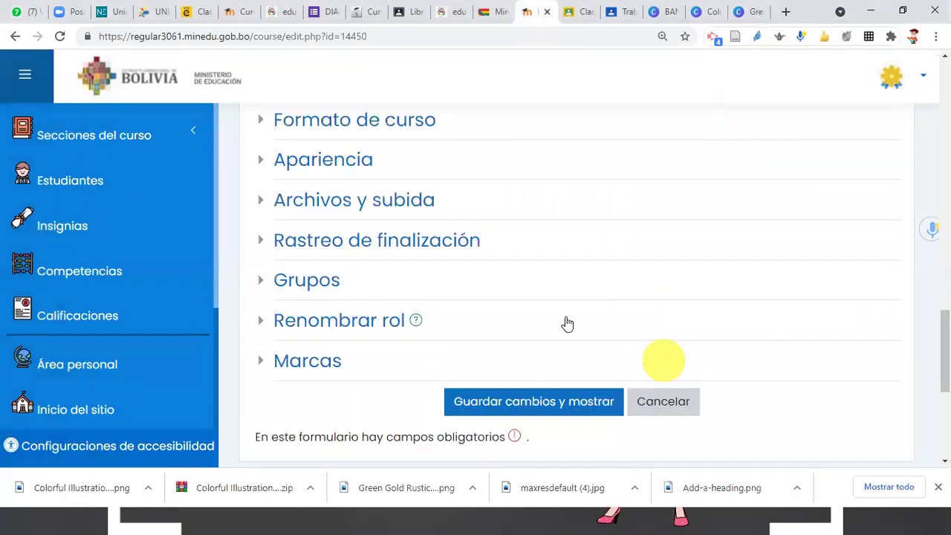
{"action": "scroll", "coordinate": [547, 319], "scroll_direction": "down", "scroll_amount": 2}
Step: Save the CIENCIAS SOCIALES course settings with Guardar cambios y mostrar
{"action": "left_click", "coordinate": [548, 320]}
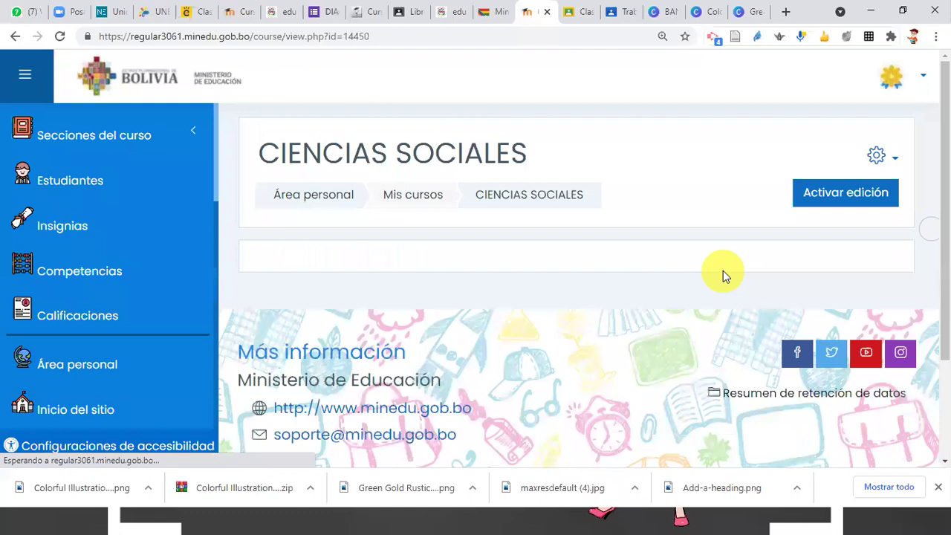
{"action": "scroll", "coordinate": [606, 307], "scroll_direction": "down", "scroll_amount": 3}
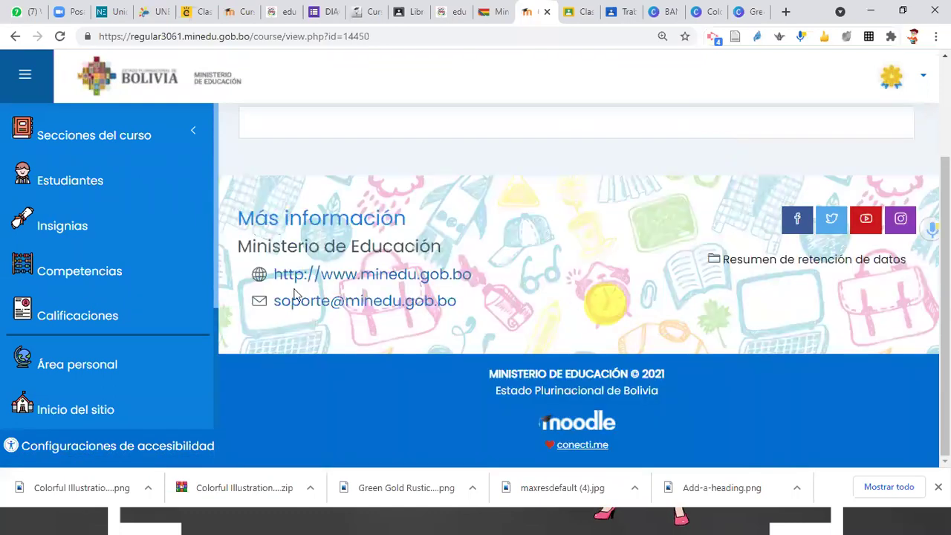
{"action": "scroll", "coordinate": [97, 217], "scroll_direction": "up", "scroll_amount": 3}
Step: Go to Área personal and check the CIENCIAS SOCIALES card shows the new banner
{"action": "left_click", "coordinate": [102, 182]}
{"action": "left_click", "coordinate": [98, 364]}
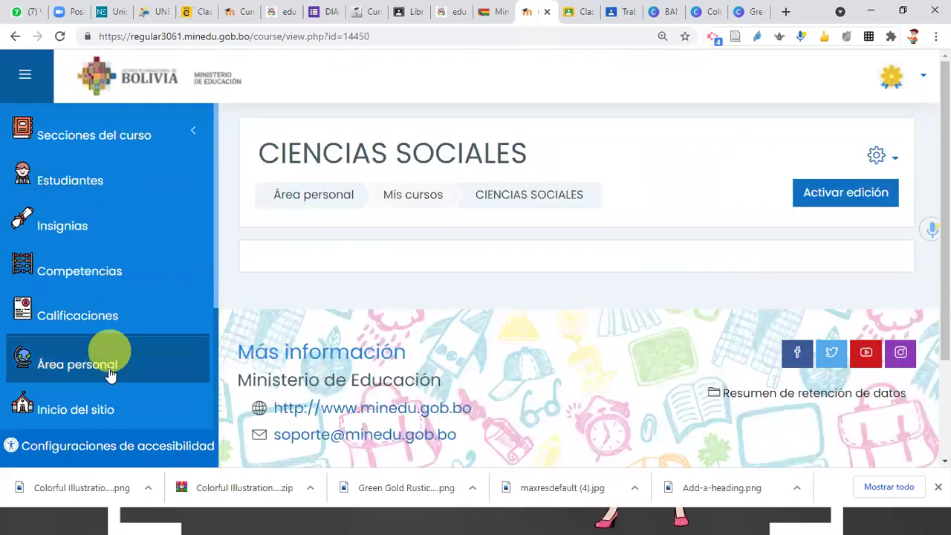
{"action": "left_click", "coordinate": [182, 358]}
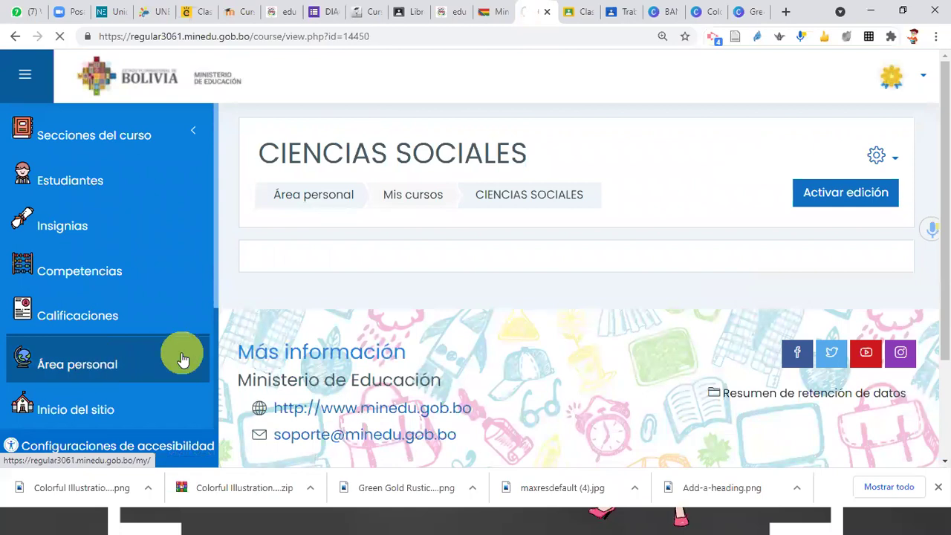
{"action": "left_click", "coordinate": [449, 306]}
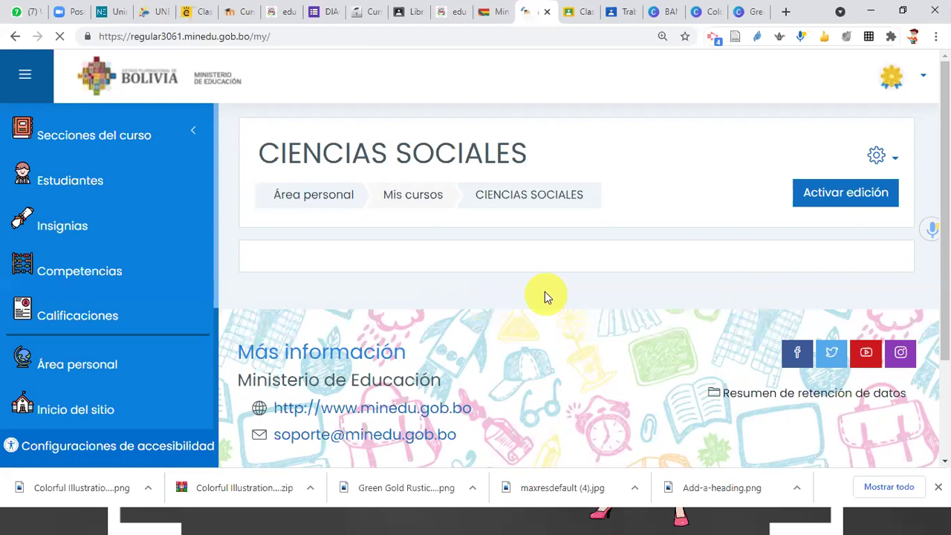
{"action": "scroll", "coordinate": [572, 307], "scroll_direction": "down", "scroll_amount": 1}
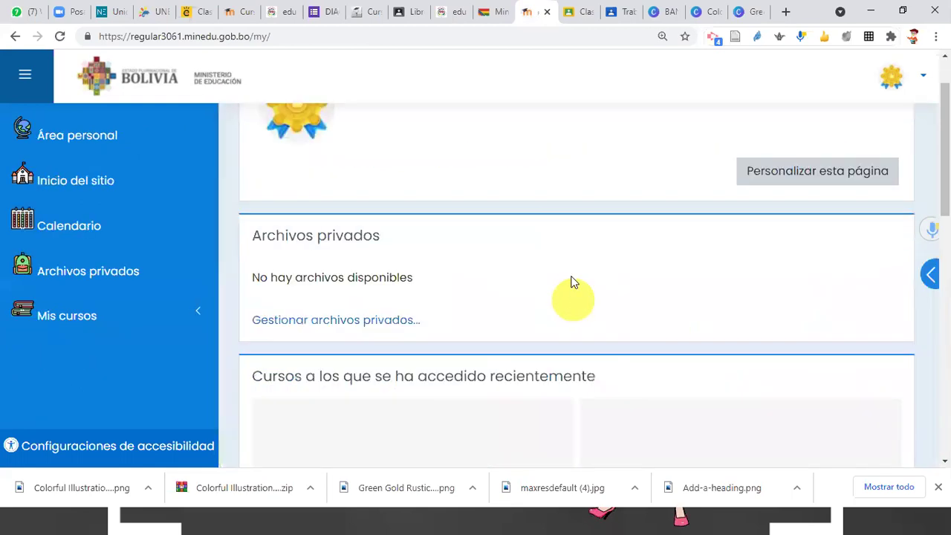
{"action": "scroll", "coordinate": [574, 281], "scroll_direction": "up", "scroll_amount": 1}
{"action": "scroll", "coordinate": [604, 282], "scroll_direction": "down", "scroll_amount": 4}
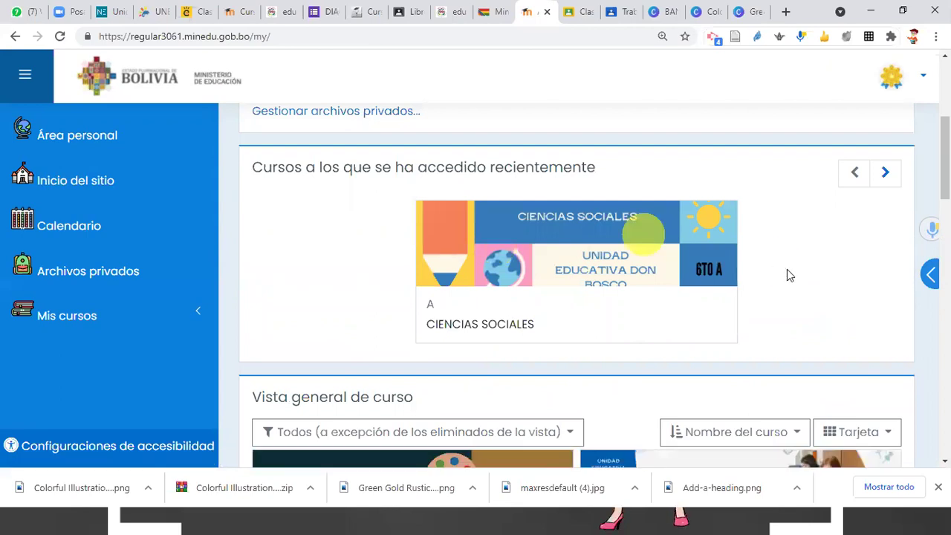
{"action": "scroll", "coordinate": [794, 279], "scroll_direction": "down", "scroll_amount": 1}
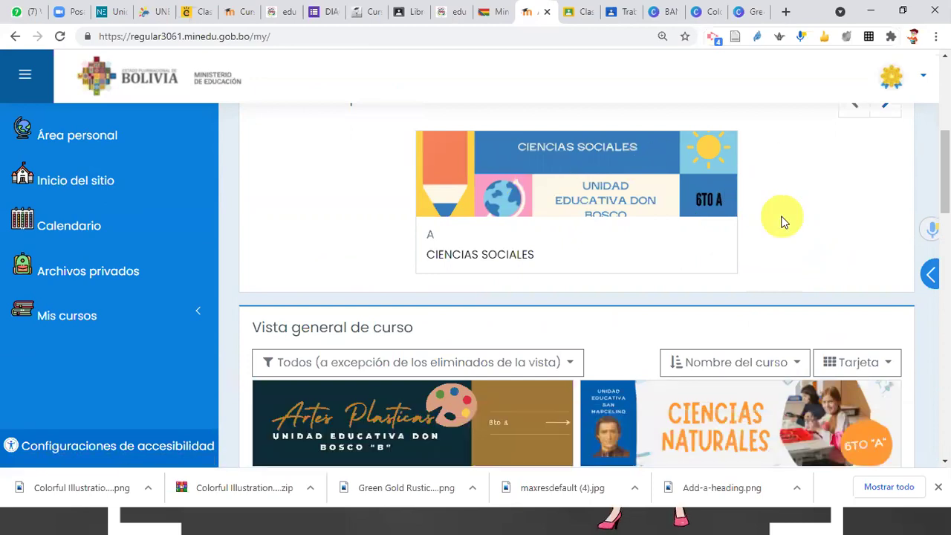
{"action": "left_click", "coordinate": [742, 10]}
Step: Nudge the DON BOSCO text up and the globe onto guides, then copy the share link
{"action": "left_click", "coordinate": [691, 11]}
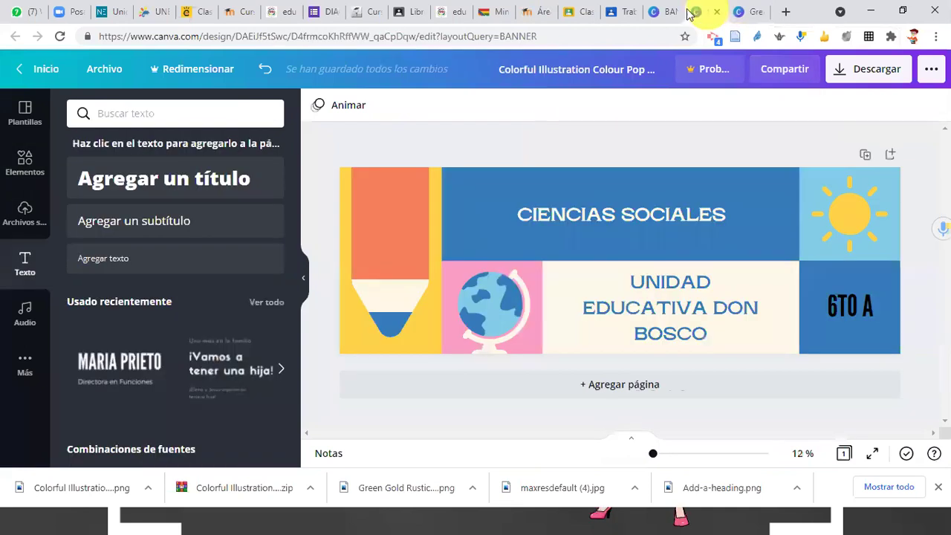
{"action": "left_click", "coordinate": [661, 290]}
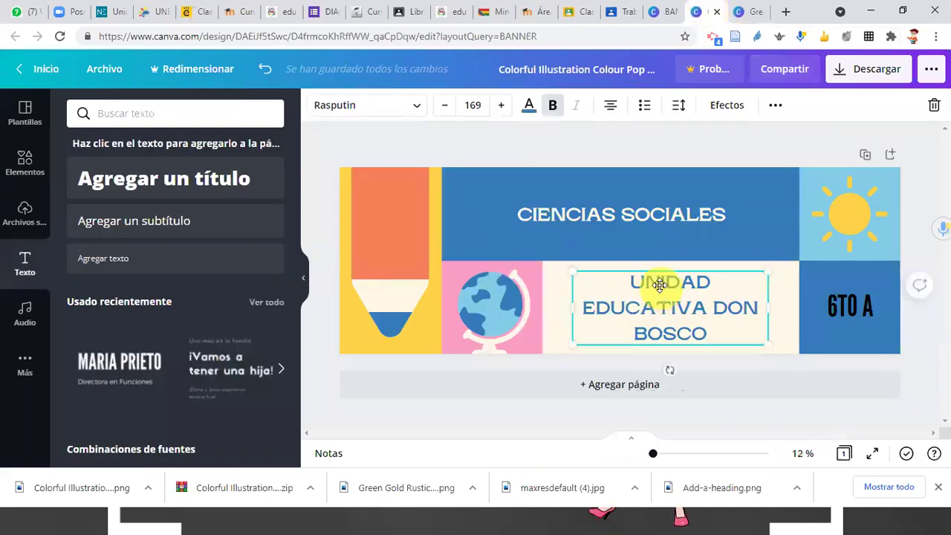
{"action": "left_click_drag", "start_coordinate": [660, 282], "coordinate": [657, 272]}
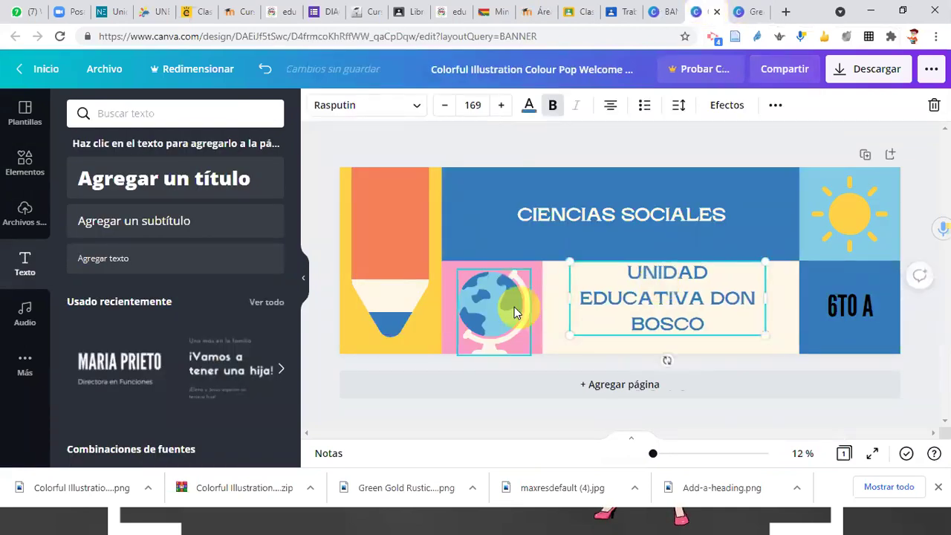
{"action": "left_click_drag", "start_coordinate": [518, 299], "coordinate": [523, 290]}
{"action": "left_click", "coordinate": [650, 301]}
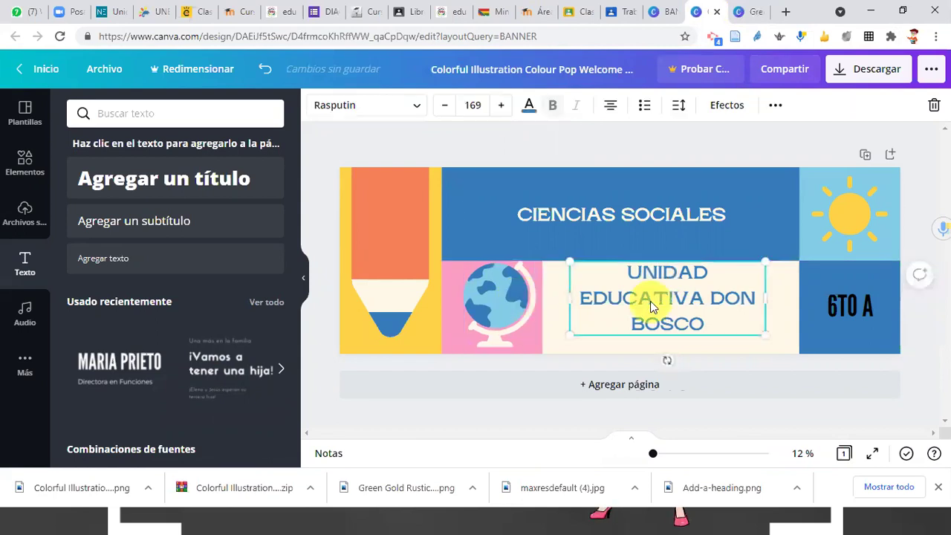
{"action": "left_click", "coordinate": [733, 298]}
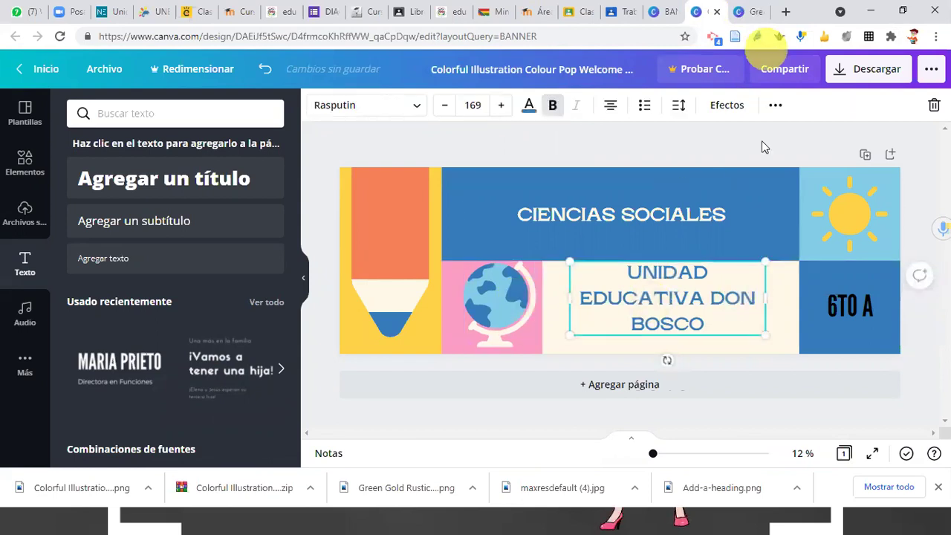
{"action": "left_click", "coordinate": [776, 69]}
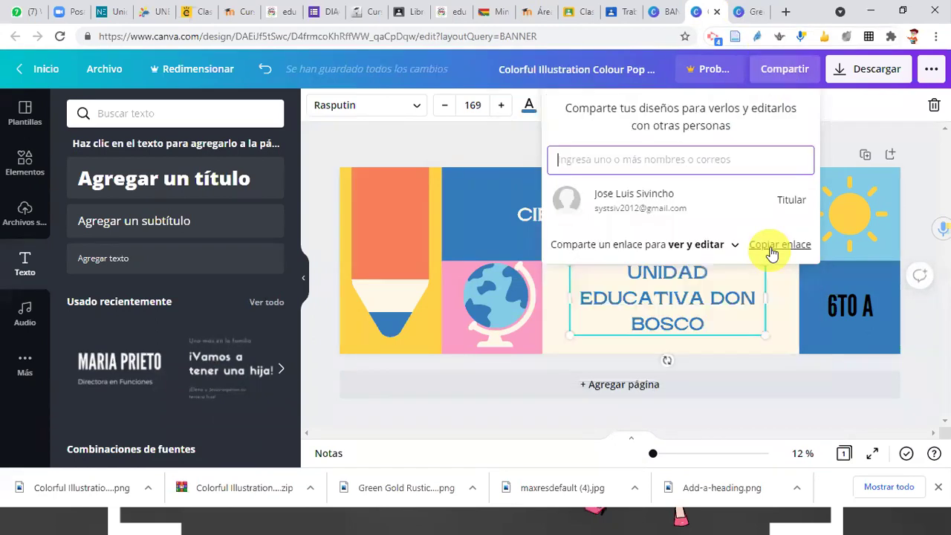
{"action": "left_click", "coordinate": [777, 248]}
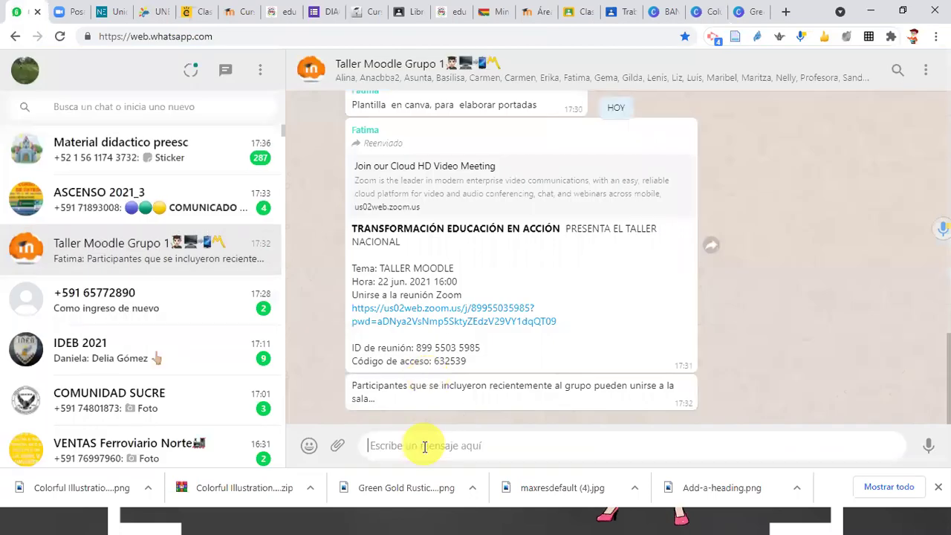
Step: Paste and send the Colorful Illustration banner's Canva link to Taller Moodle Grupo 1, then return to Moodle
{"action": "key", "text": "ctrl+v"}
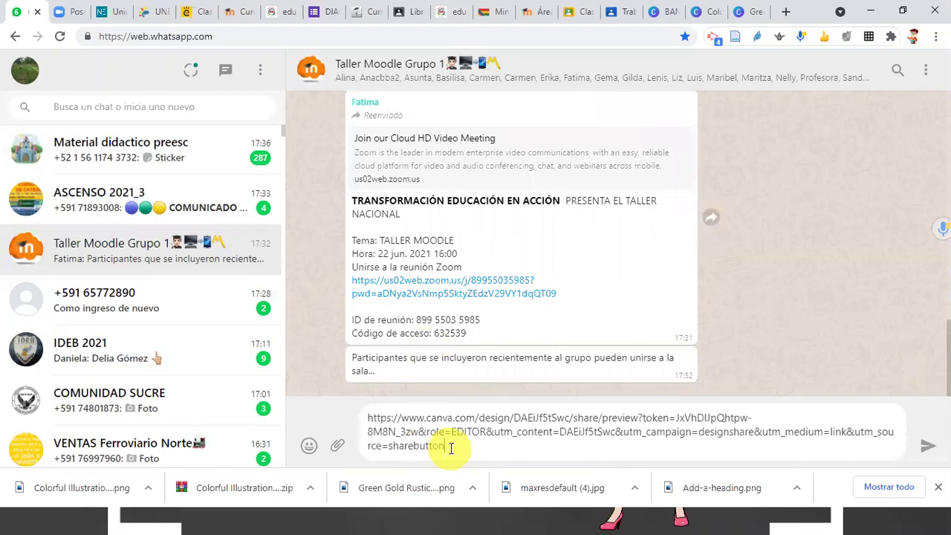
{"action": "key", "text": "ctrl+a"}
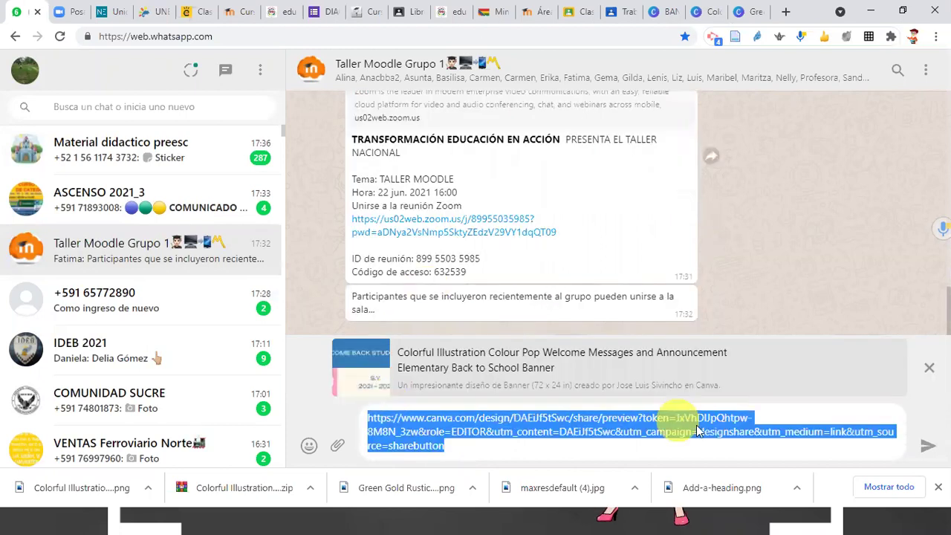
{"action": "key", "text": "Return"}
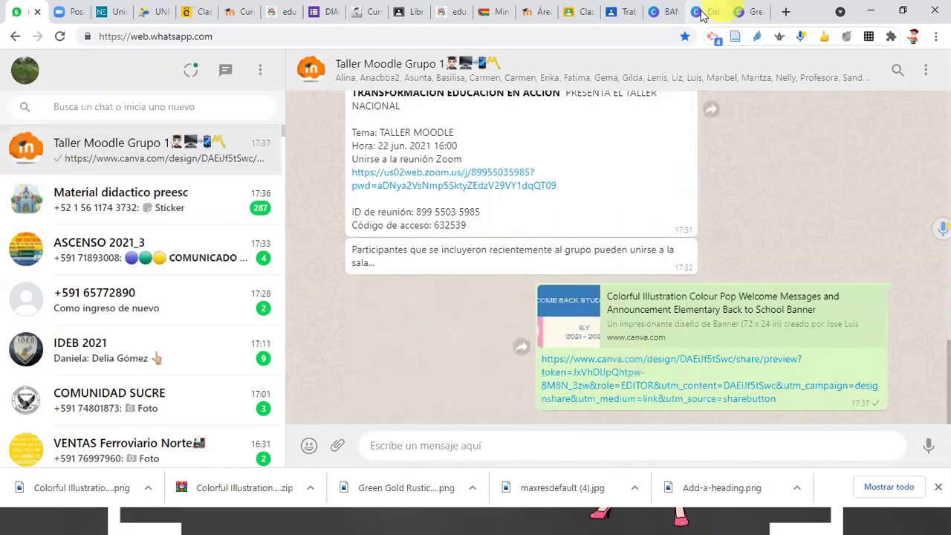
{"action": "left_click", "coordinate": [708, 11]}
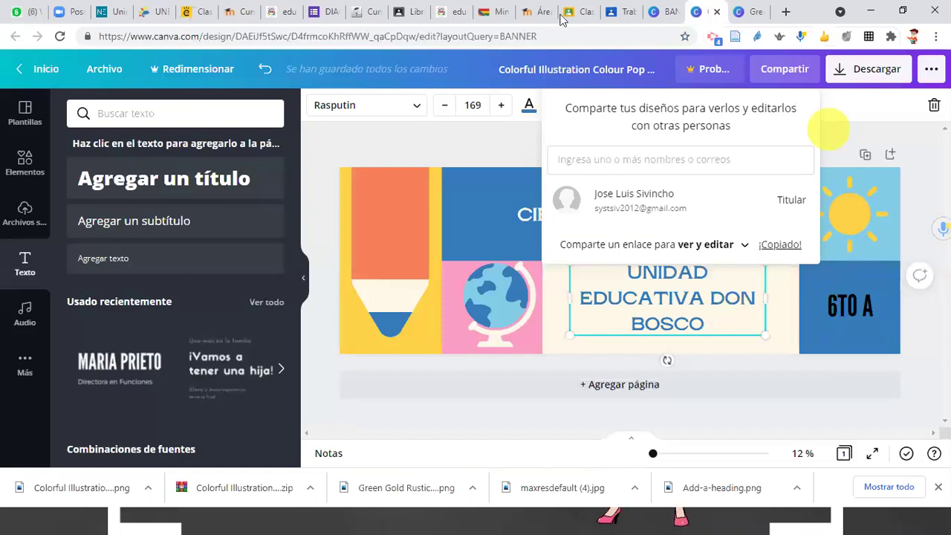
{"action": "left_click", "coordinate": [536, 11]}
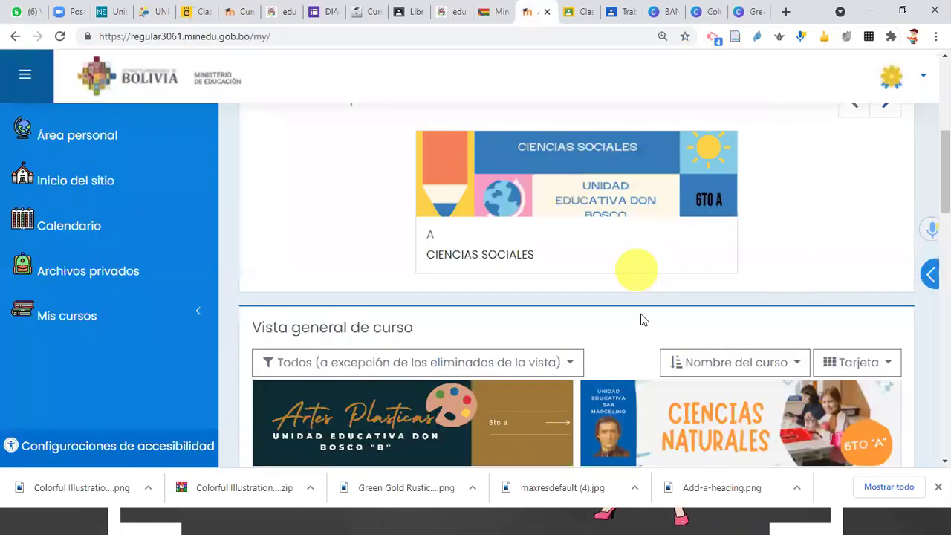
Step: Expand Mis cursos and browse the course cards with their custom banners and renamed short names
{"action": "scroll", "coordinate": [796, 247], "scroll_direction": "down", "scroll_amount": 5}
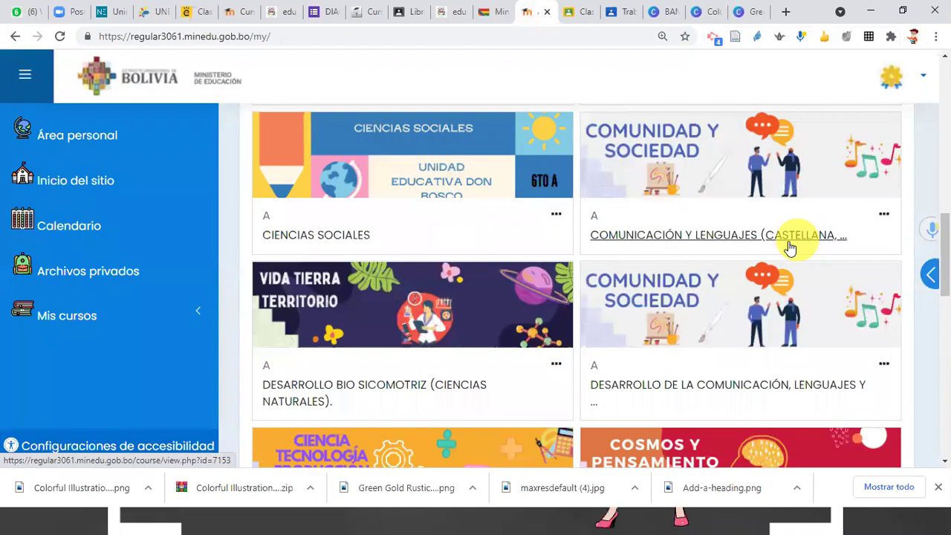
{"action": "scroll", "coordinate": [769, 263], "scroll_direction": "up", "scroll_amount": 3}
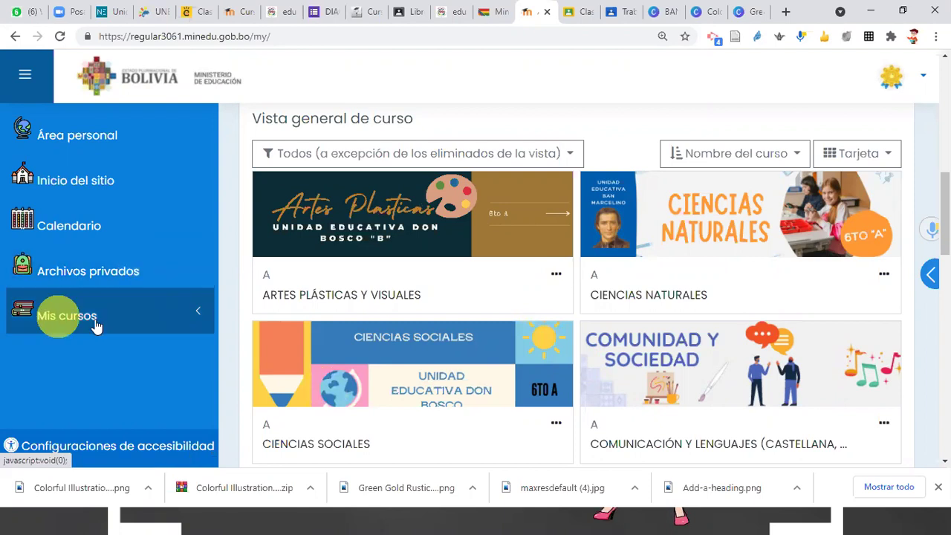
{"action": "left_click", "coordinate": [180, 317]}
{"action": "scroll", "coordinate": [171, 269], "scroll_direction": "down", "scroll_amount": 3}
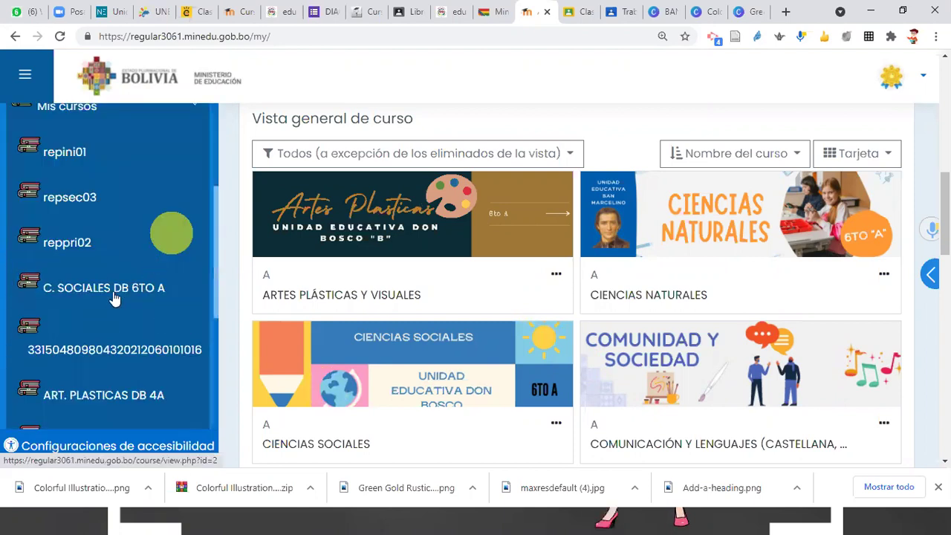
{"action": "scroll", "coordinate": [112, 304], "scroll_direction": "down", "scroll_amount": 1}
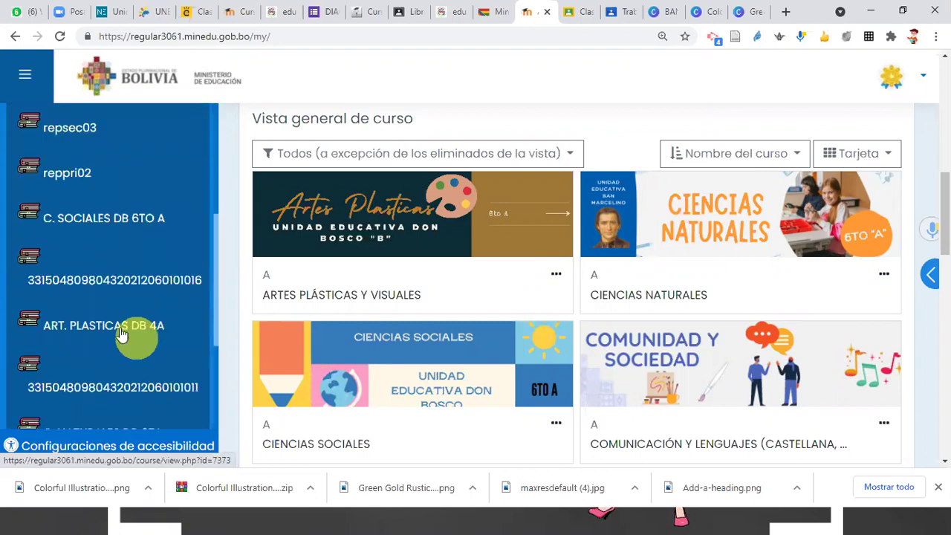
{"action": "scroll", "coordinate": [119, 335], "scroll_direction": "down", "scroll_amount": 2}
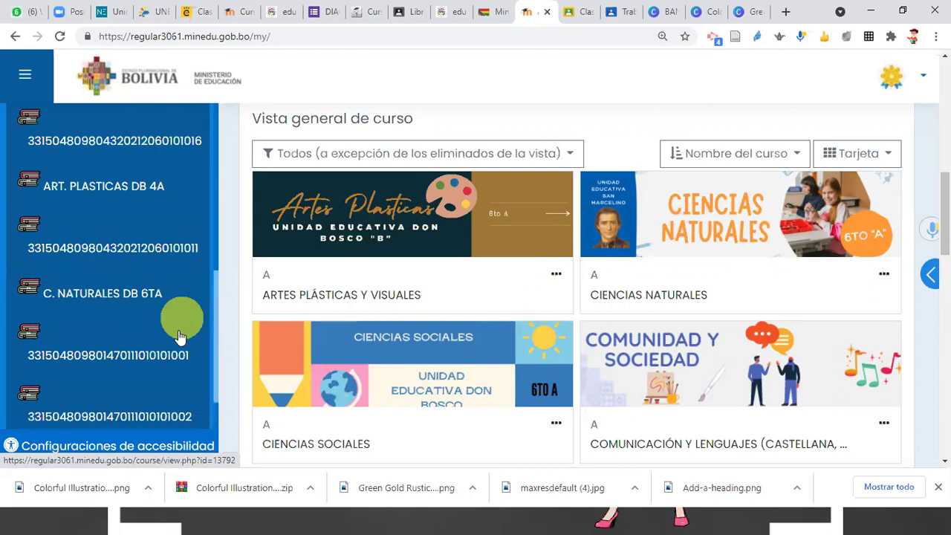
{"action": "scroll", "coordinate": [153, 255], "scroll_direction": "up", "scroll_amount": 3}
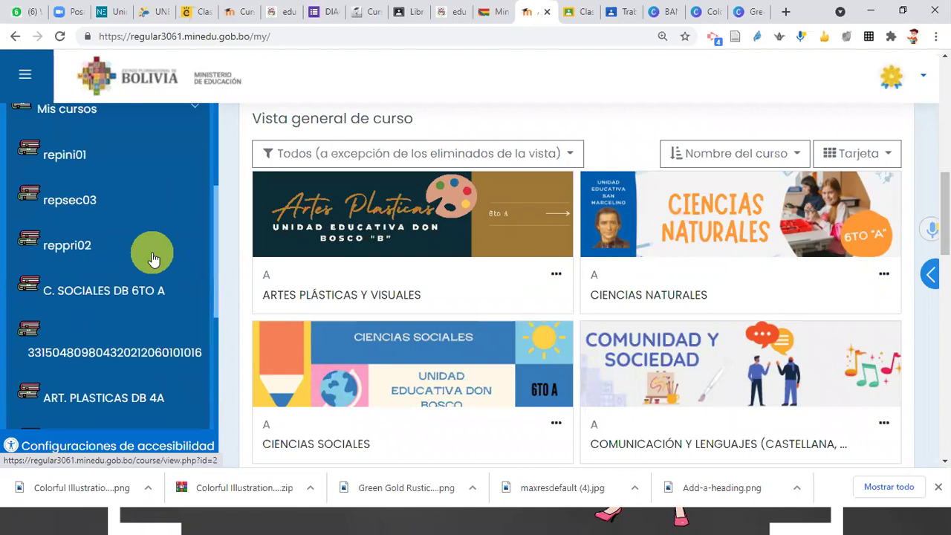
{"action": "scroll", "coordinate": [137, 279], "scroll_direction": "down", "scroll_amount": 3}
{"action": "scroll", "coordinate": [123, 283], "scroll_direction": "up", "scroll_amount": 5}
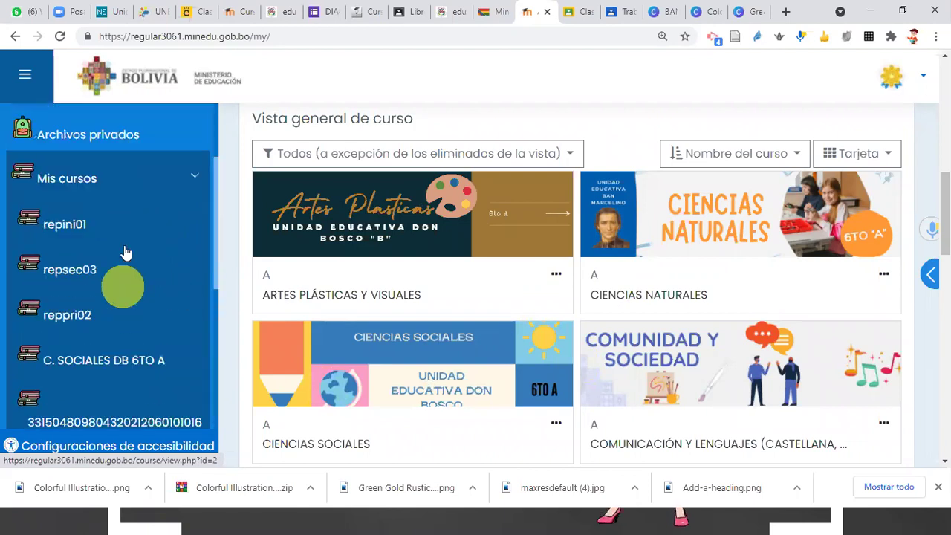
{"action": "scroll", "coordinate": [123, 272], "scroll_direction": "down", "scroll_amount": 2}
{"action": "scroll", "coordinate": [121, 286], "scroll_direction": "down", "scroll_amount": 1}
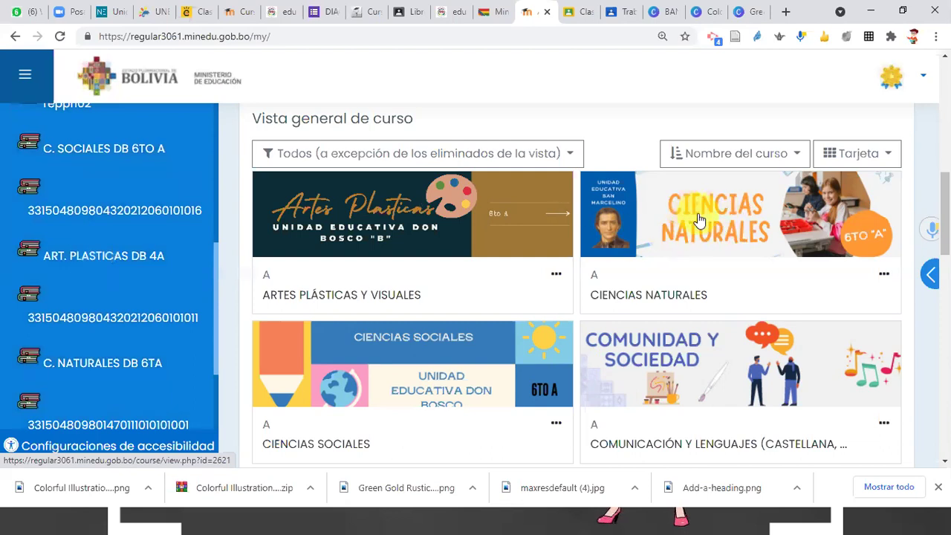
Step: Look over the course cards again and open the CIENCIAS NATURALES course
{"action": "scroll", "coordinate": [570, 285], "scroll_direction": "up", "scroll_amount": 3}
{"action": "scroll", "coordinate": [594, 293], "scroll_direction": "down", "scroll_amount": 1}
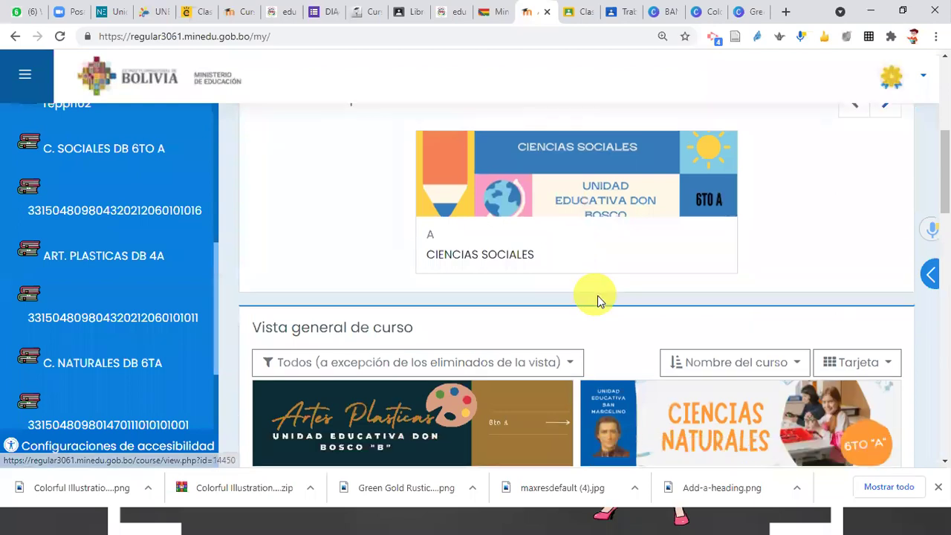
{"action": "scroll", "coordinate": [584, 319], "scroll_direction": "down", "scroll_amount": 4}
{"action": "scroll", "coordinate": [565, 316], "scroll_direction": "up", "scroll_amount": 3}
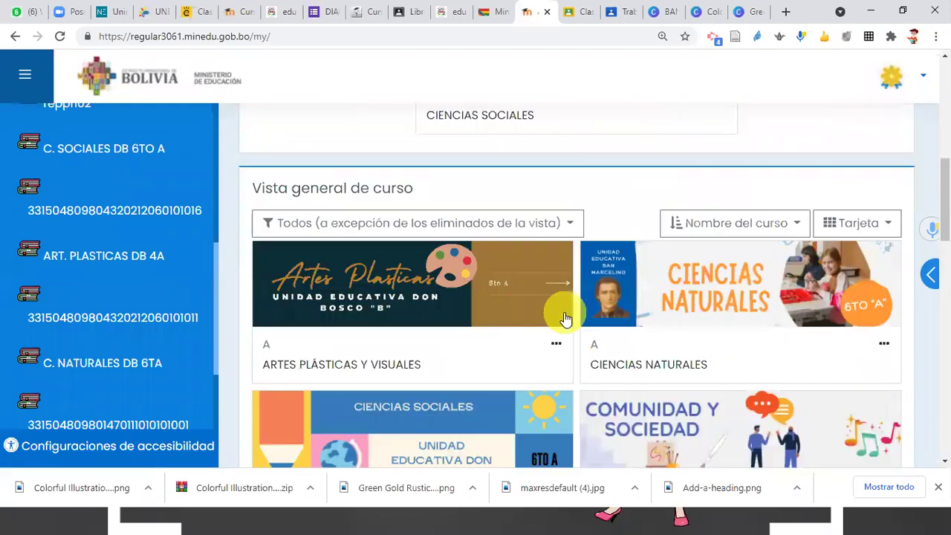
{"action": "scroll", "coordinate": [349, 299], "scroll_direction": "up", "scroll_amount": 1}
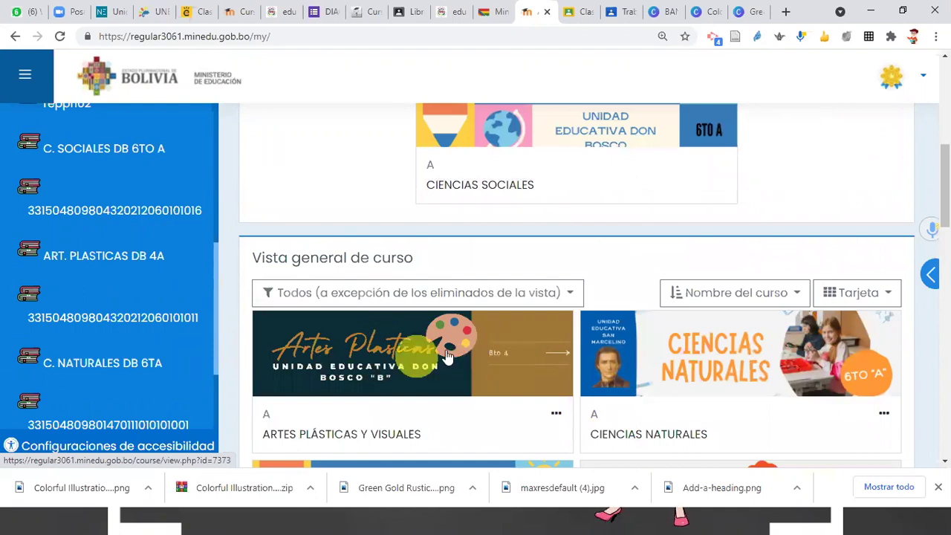
{"action": "scroll", "coordinate": [633, 374], "scroll_direction": "down", "scroll_amount": 1}
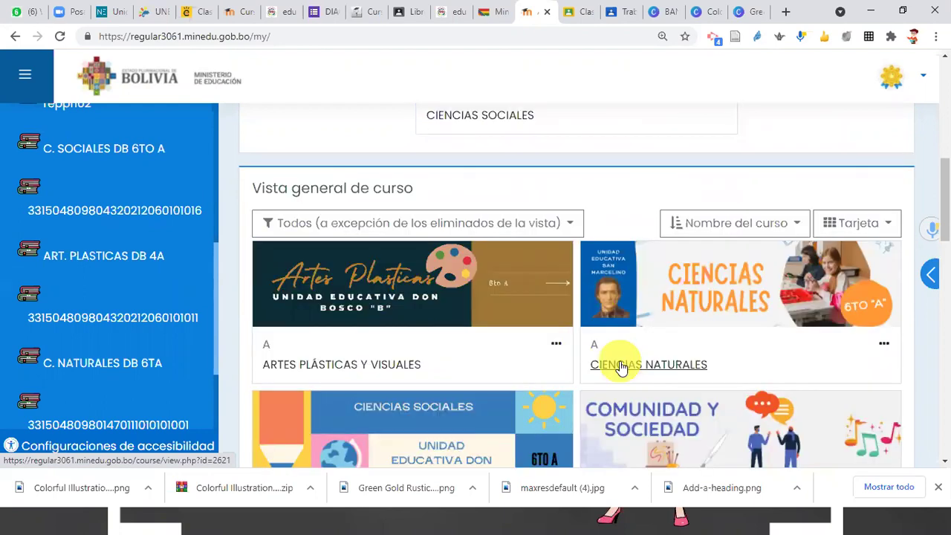
{"action": "left_click", "coordinate": [610, 306]}
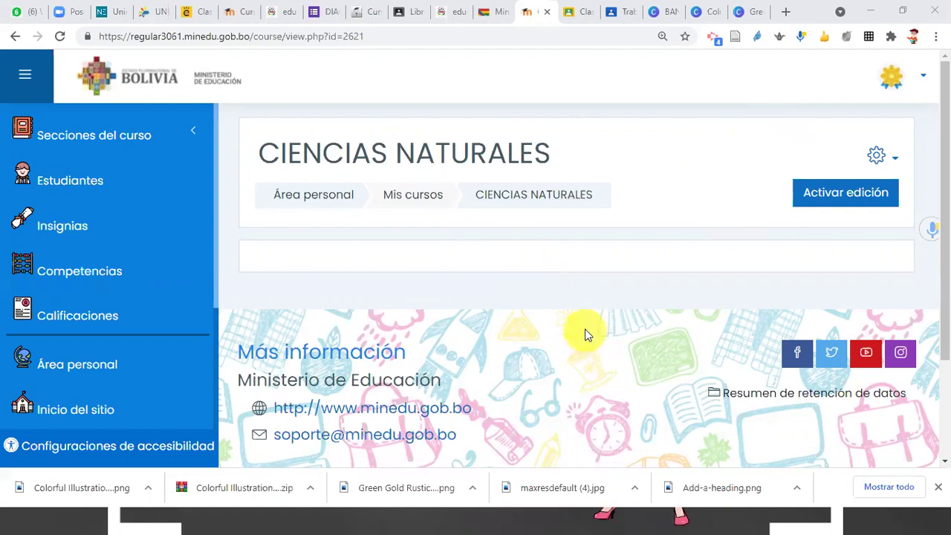
Step: Switch from Moodle to the Focusky presentation
{"action": "key", "text": "alt+Tab"}
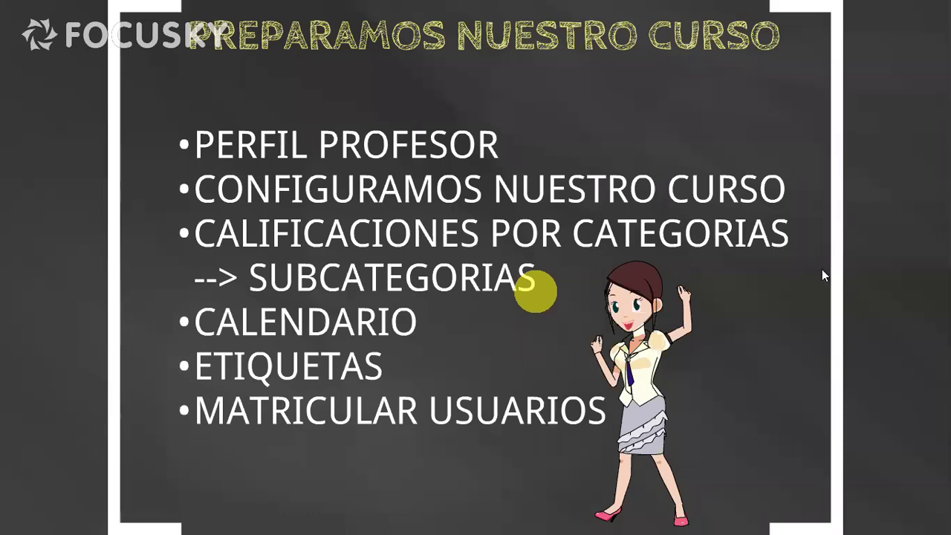
Step: Advance the Focusky slides from Aspectos a considerar toward Plataformas virtuales
{"action": "key", "text": "Right"}
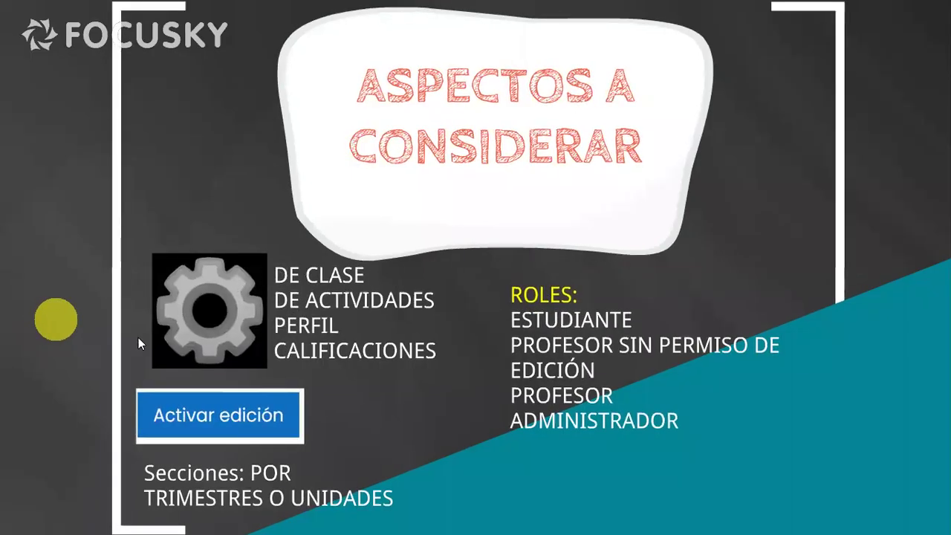
{"action": "left_click", "coordinate": [315, 335]}
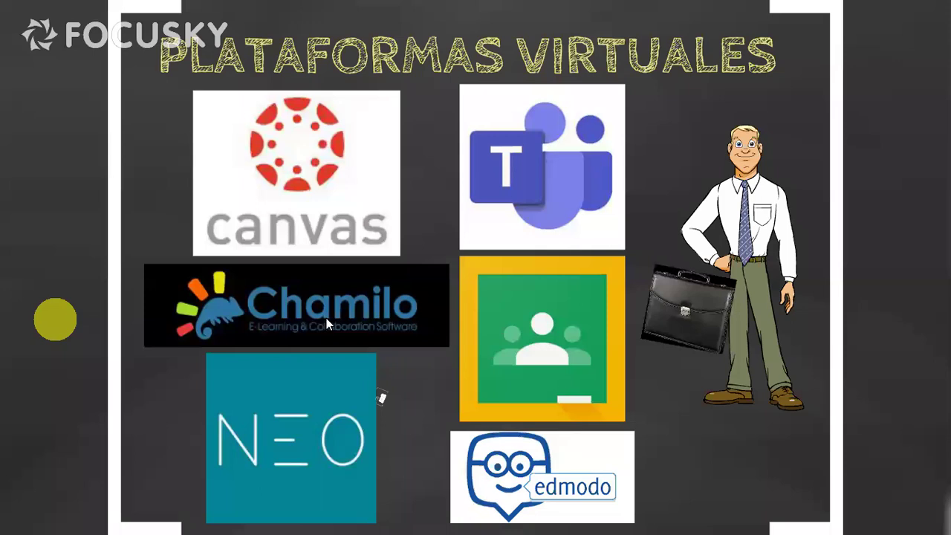
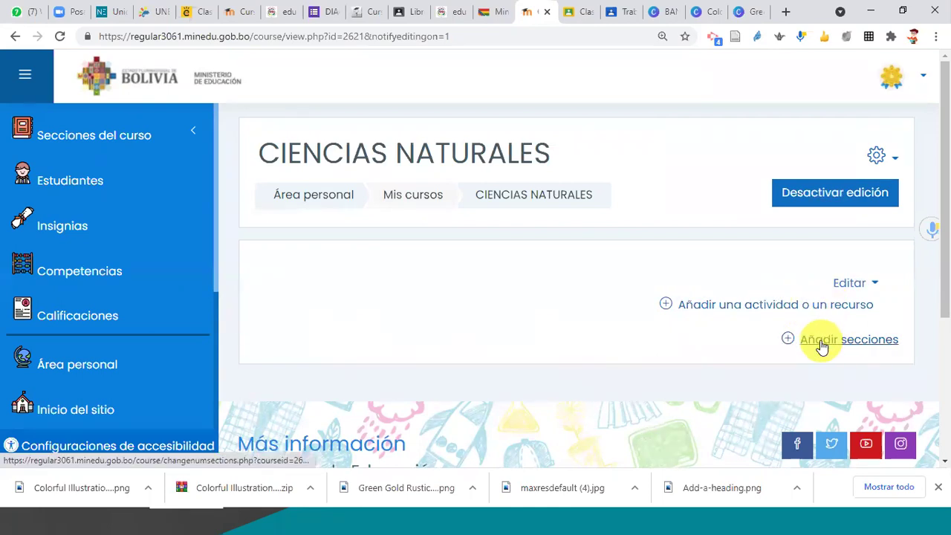
Step: Scroll down the CIENCIAS NATURALES course page now in editing mode
{"action": "scroll", "coordinate": [819, 342], "scroll_direction": "down", "scroll_amount": 2}
Step: Scroll back up and switch to the upeapostgrado.com course tab
{"action": "scroll", "coordinate": [827, 327], "scroll_direction": "up", "scroll_amount": 2}
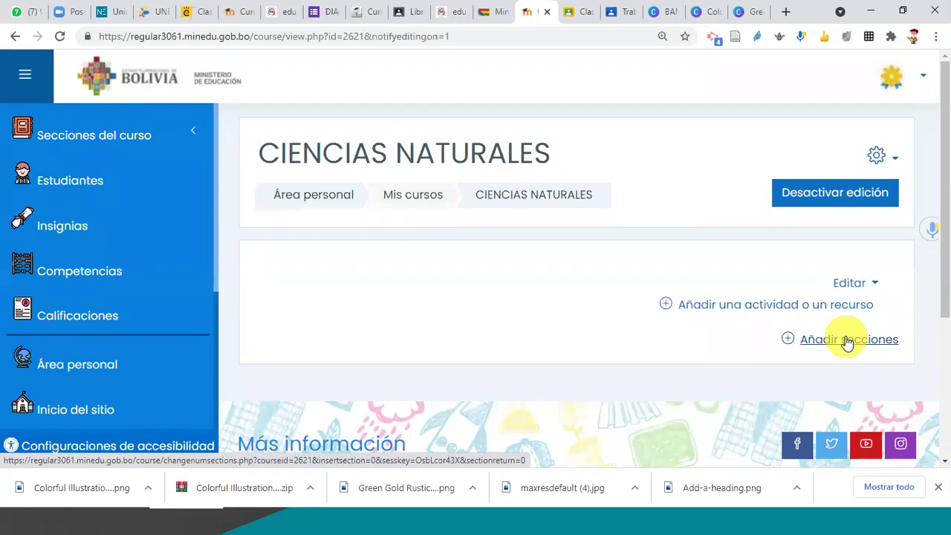
{"action": "left_click", "coordinate": [364, 15]}
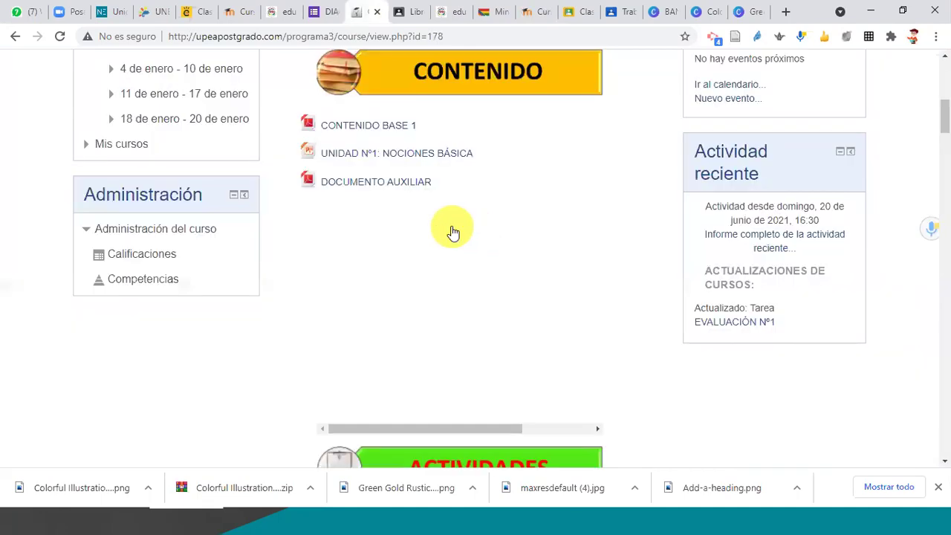
{"action": "scroll", "coordinate": [454, 234], "scroll_direction": "up", "scroll_amount": 3}
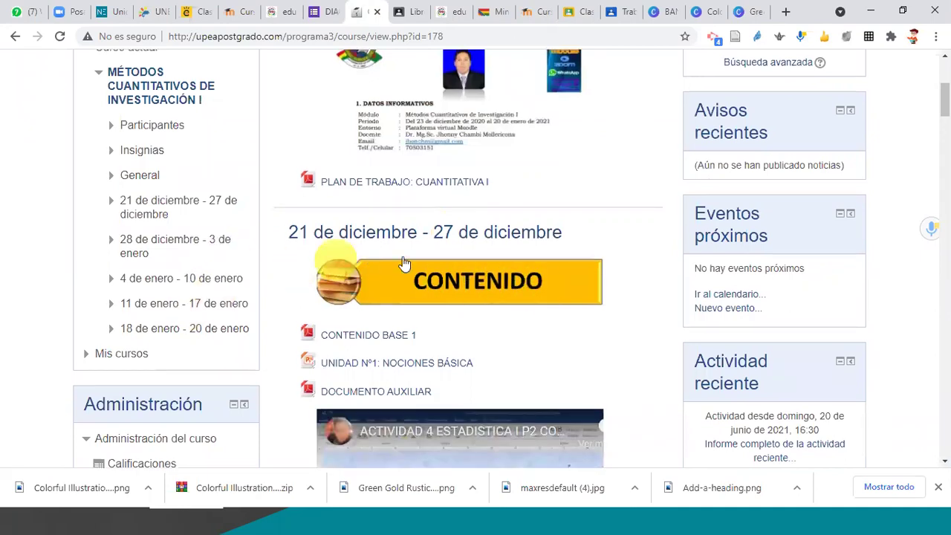
{"action": "scroll", "coordinate": [405, 253], "scroll_direction": "up", "scroll_amount": 4}
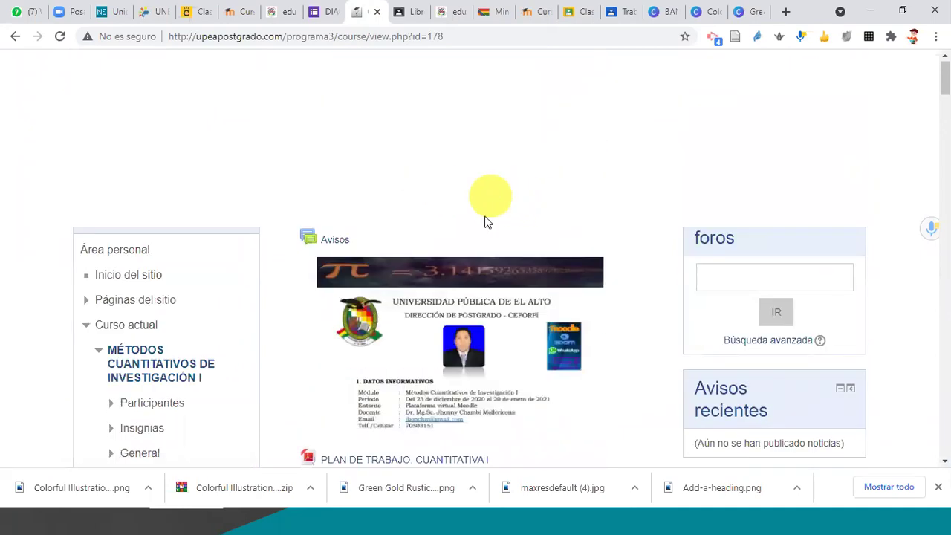
Step: Look through the SEXTO PRIMARIA classwork in Google Classroom
{"action": "left_click", "coordinate": [627, 13]}
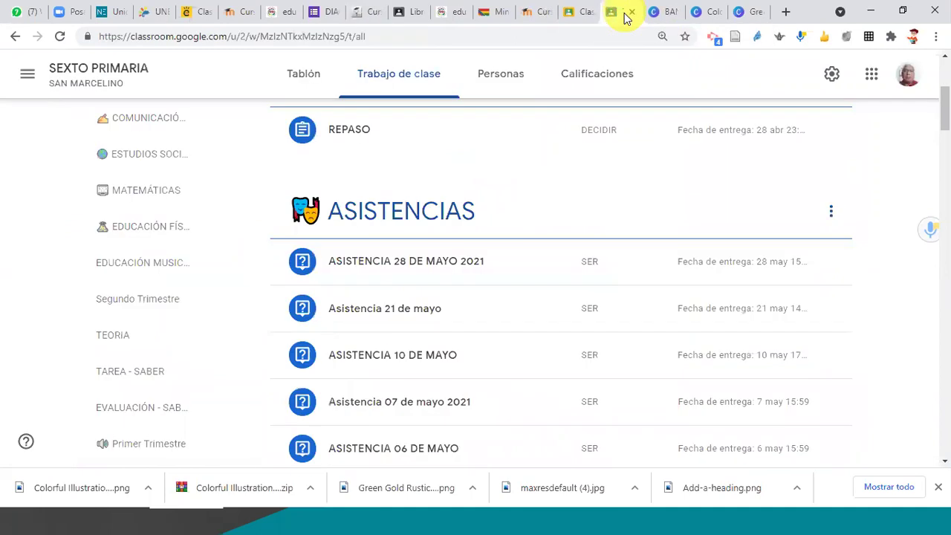
{"action": "scroll", "coordinate": [435, 255], "scroll_direction": "up", "scroll_amount": 1}
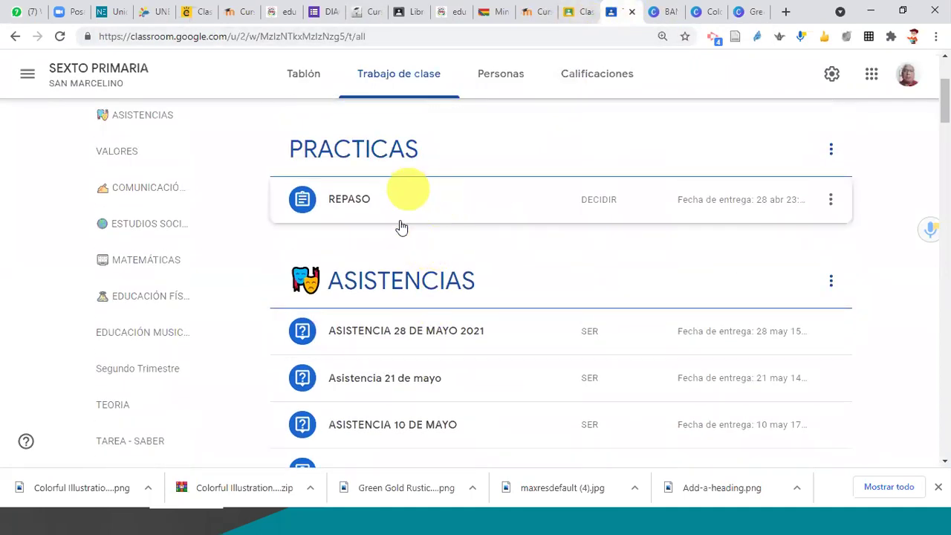
{"action": "scroll", "coordinate": [421, 238], "scroll_direction": "down", "scroll_amount": 6}
{"action": "scroll", "coordinate": [421, 238], "scroll_direction": "down", "scroll_amount": 5}
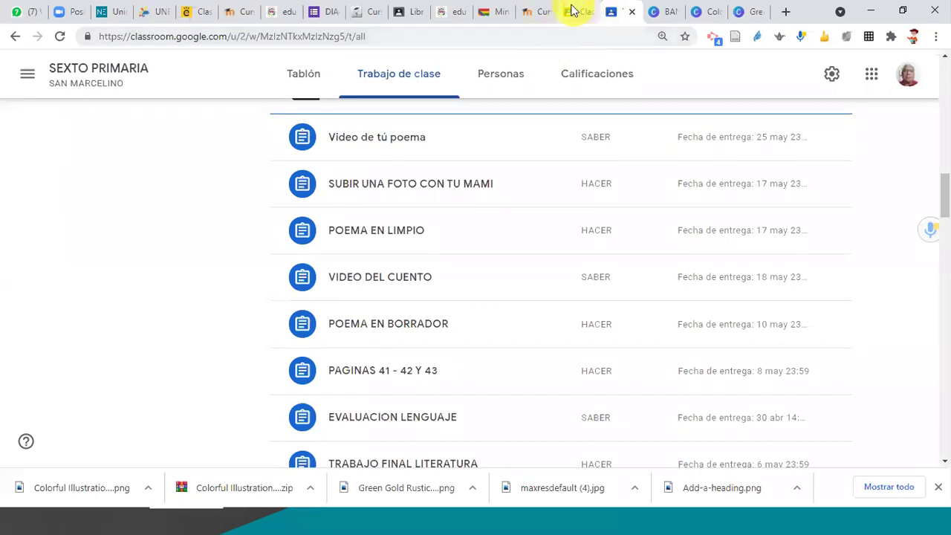
Step: Return to the CIENCIAS NATURALES Moodle course and begin adding sections
{"action": "left_click", "coordinate": [571, 11]}
{"action": "left_click", "coordinate": [538, 11]}
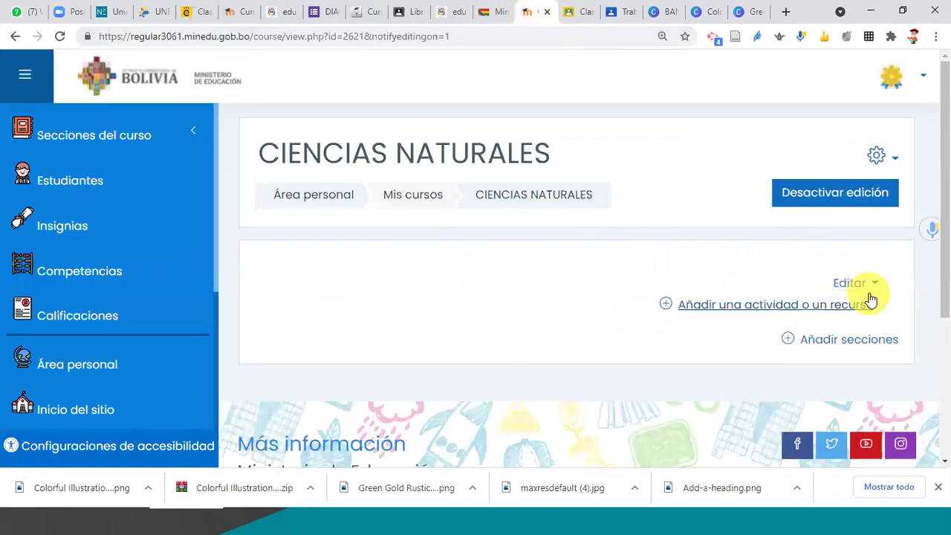
{"action": "left_click", "coordinate": [817, 340]}
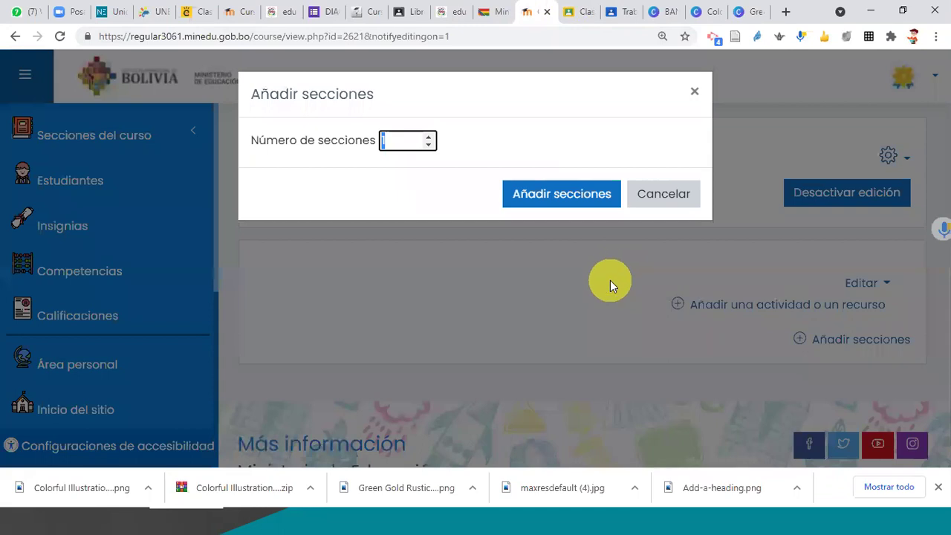
Step: Set the number of new sections to 3 and add Tema 1, Tema 2 and Tema 3
{"action": "left_click", "coordinate": [428, 136]}
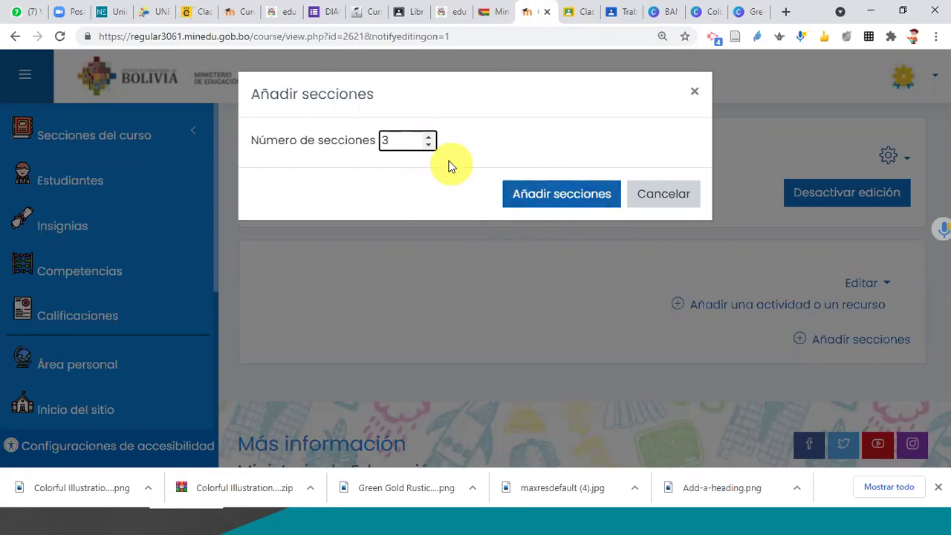
{"action": "left_click", "coordinate": [552, 201]}
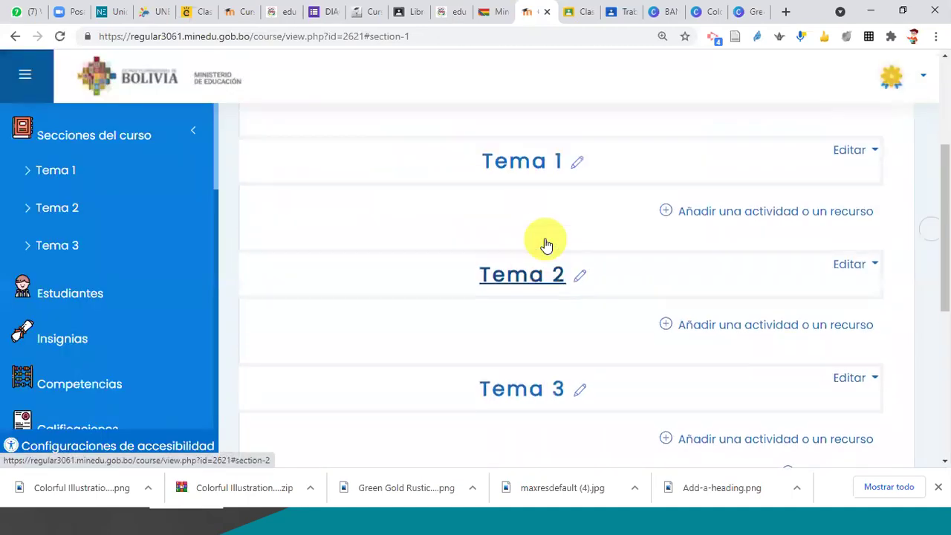
{"action": "scroll", "coordinate": [539, 246], "scroll_direction": "down", "scroll_amount": 3}
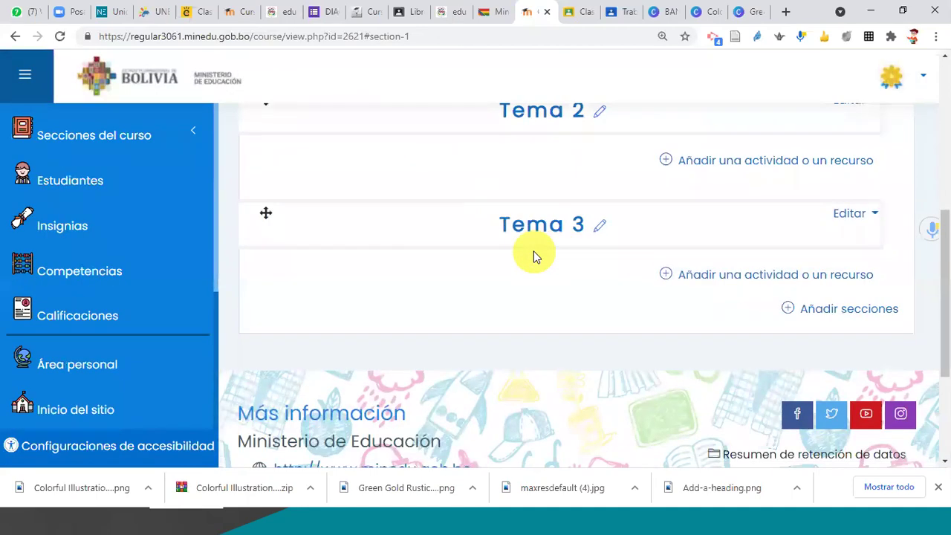
{"action": "scroll", "coordinate": [533, 251], "scroll_direction": "up", "scroll_amount": 5}
{"action": "scroll", "coordinate": [534, 251], "scroll_direction": "down", "scroll_amount": 2}
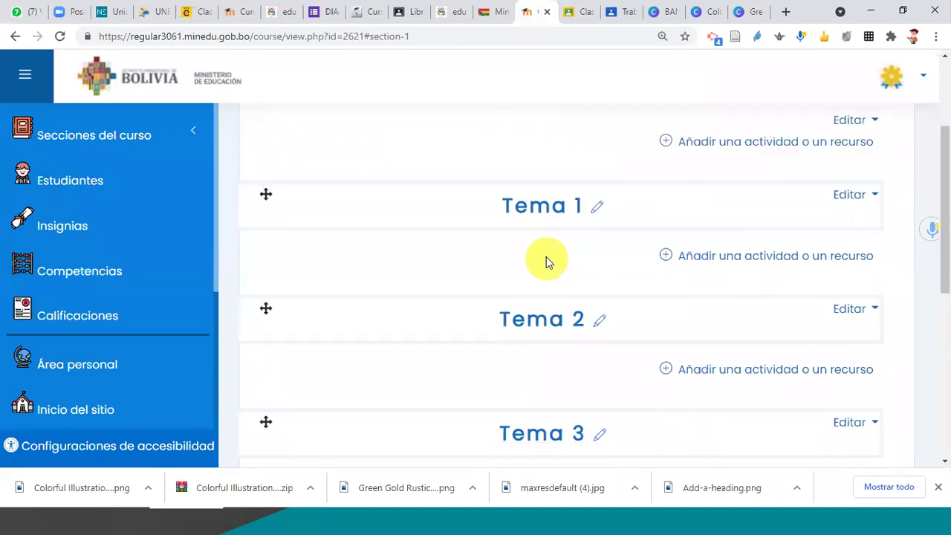
{"action": "scroll", "coordinate": [544, 256], "scroll_direction": "down", "scroll_amount": 1}
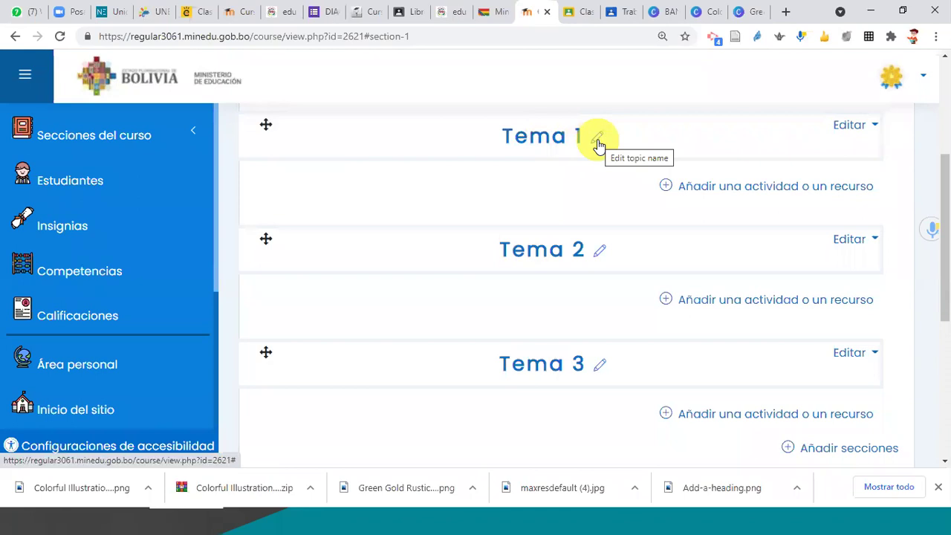
Step: Rename the Tema 1 section to PRIMER TRIMESTRE
{"action": "left_click", "coordinate": [875, 127]}
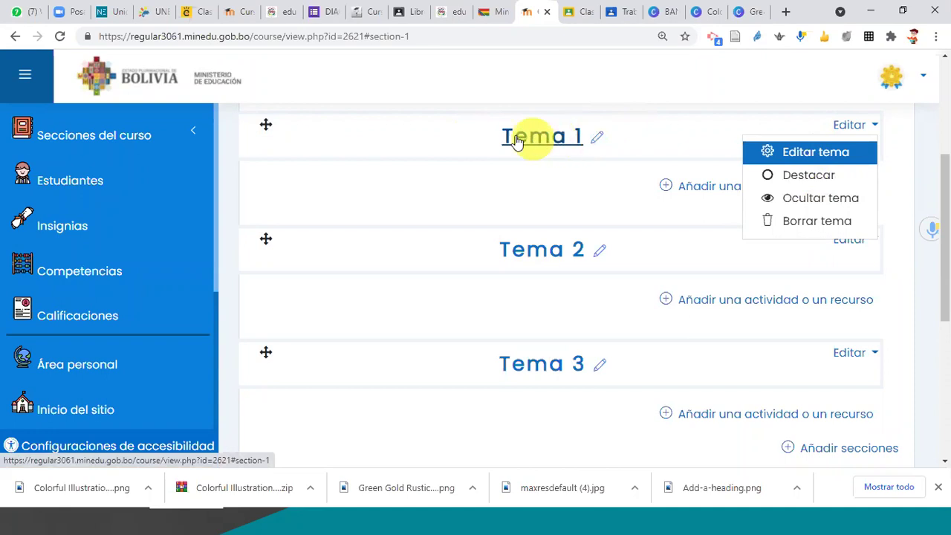
{"action": "left_click", "coordinate": [600, 143]}
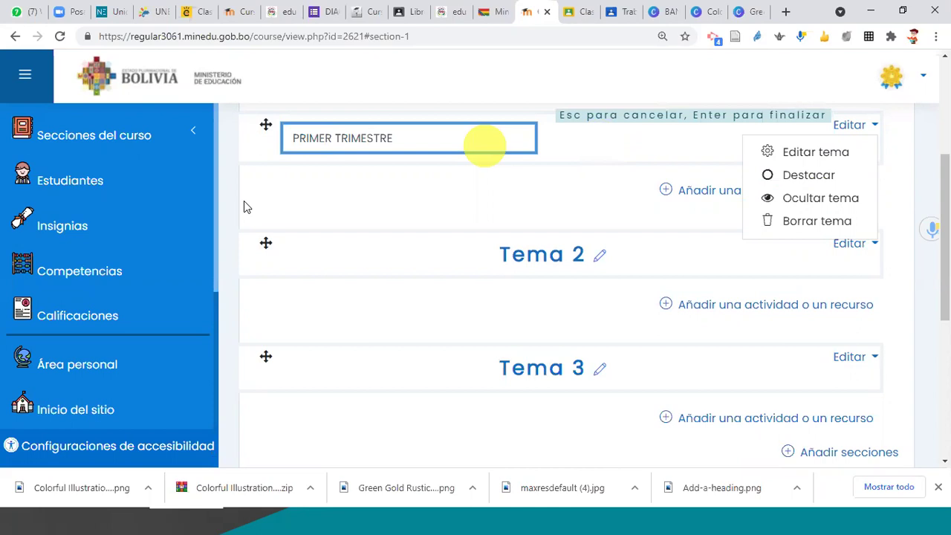
{"action": "key", "text": "Escape"}
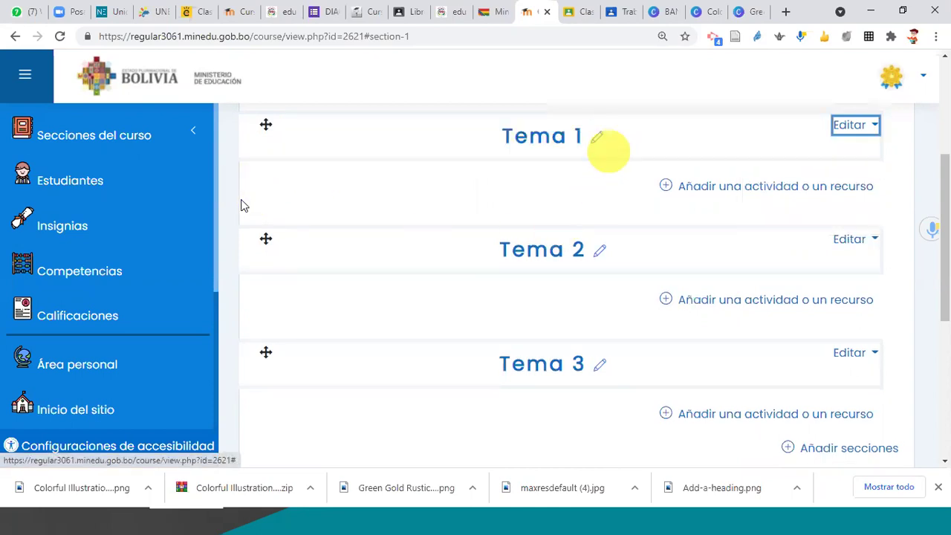
{"action": "left_click", "coordinate": [598, 137]}
{"action": "type", "text": "AGMKLSLNHDSD"}
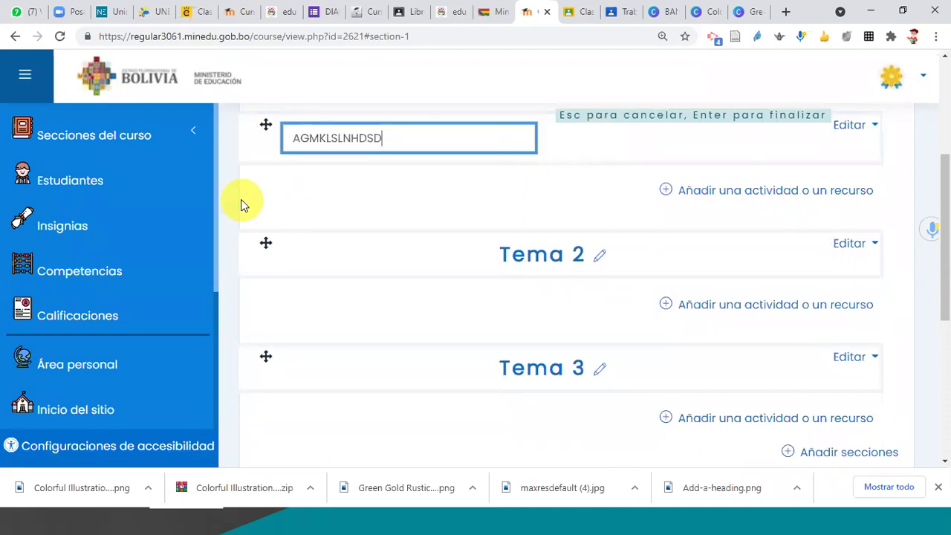
{"action": "key", "text": "Escape"}
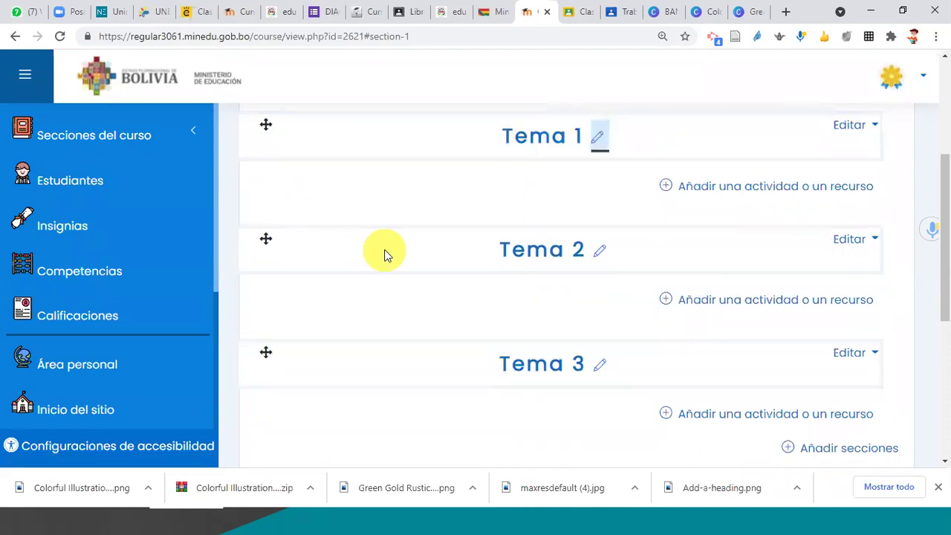
{"action": "left_click", "coordinate": [599, 140]}
{"action": "type", "text": "PR"}
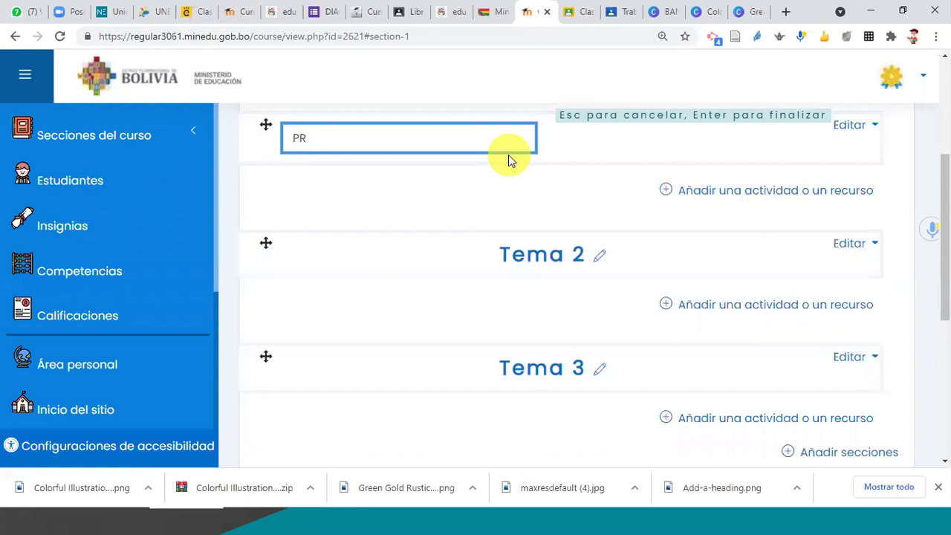
{"action": "type", "text": "OEIMESTRE"}
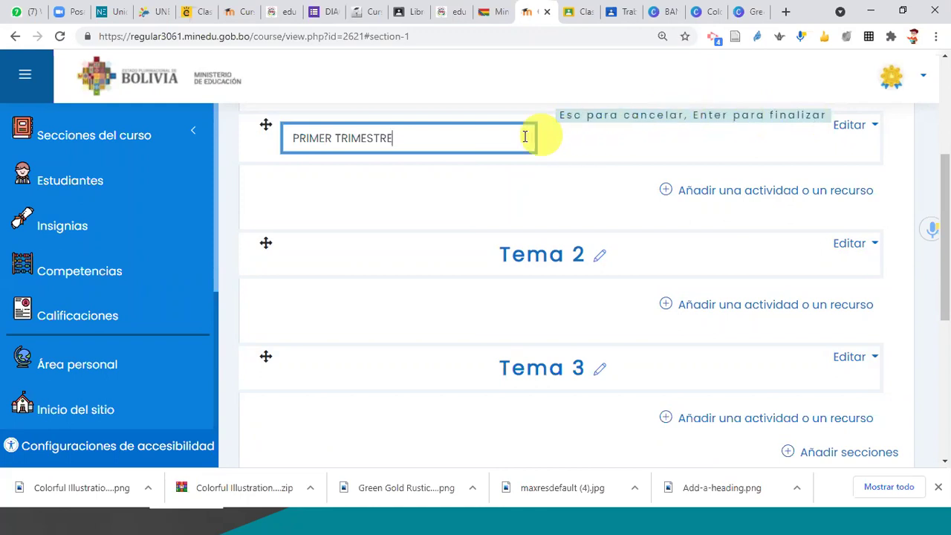
{"action": "key", "text": "Return"}
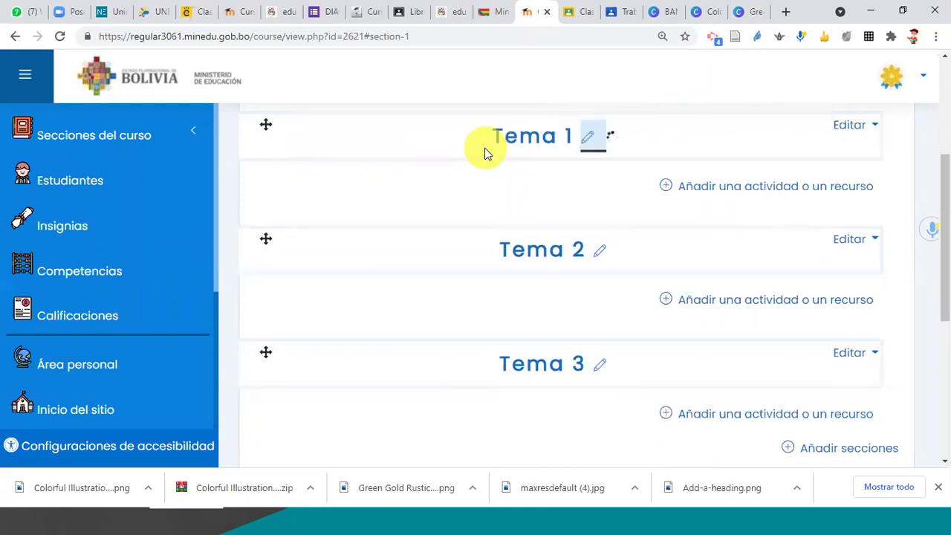
Step: Rename Tema 2 to SEGUNDO TRIMESTRE and Tema 3 to TERCER TRIMESTRE
{"action": "left_click", "coordinate": [600, 252]}
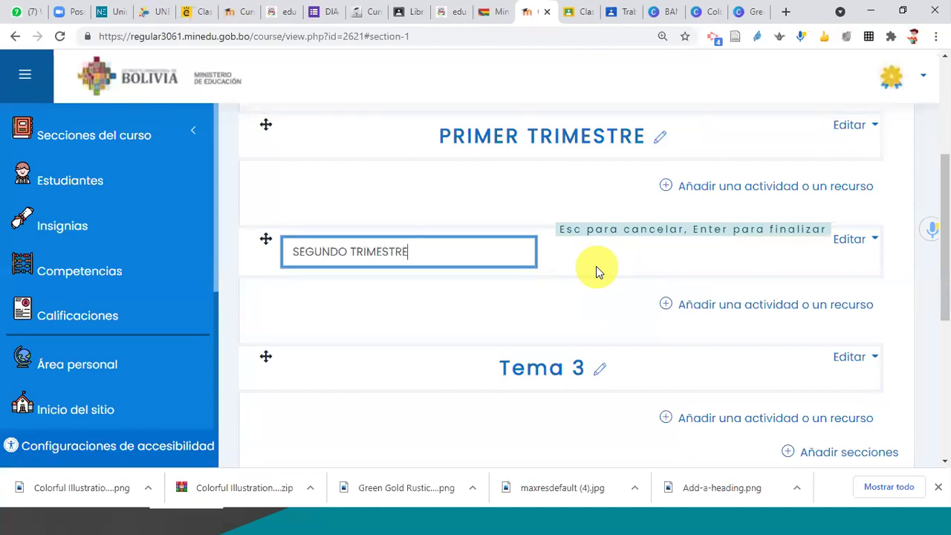
{"action": "key", "text": "Return"}
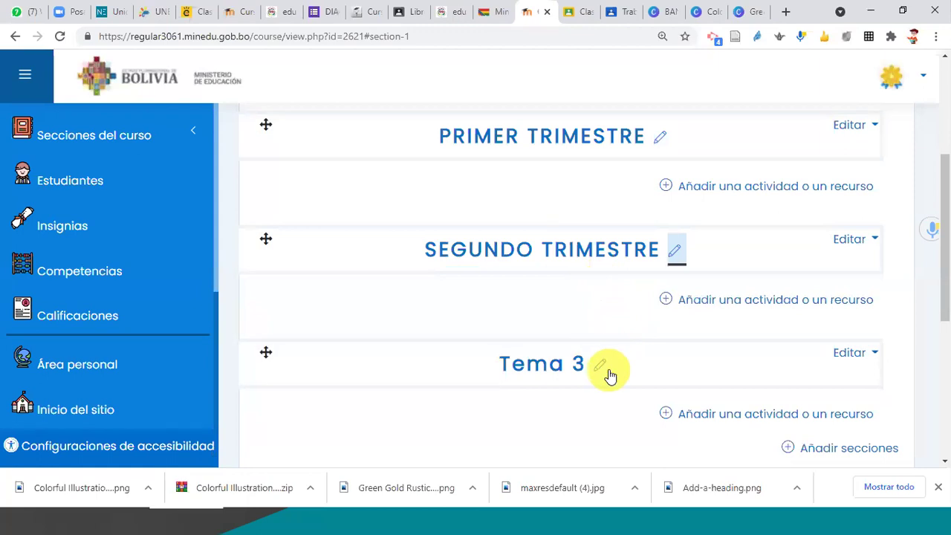
{"action": "left_click", "coordinate": [602, 370]}
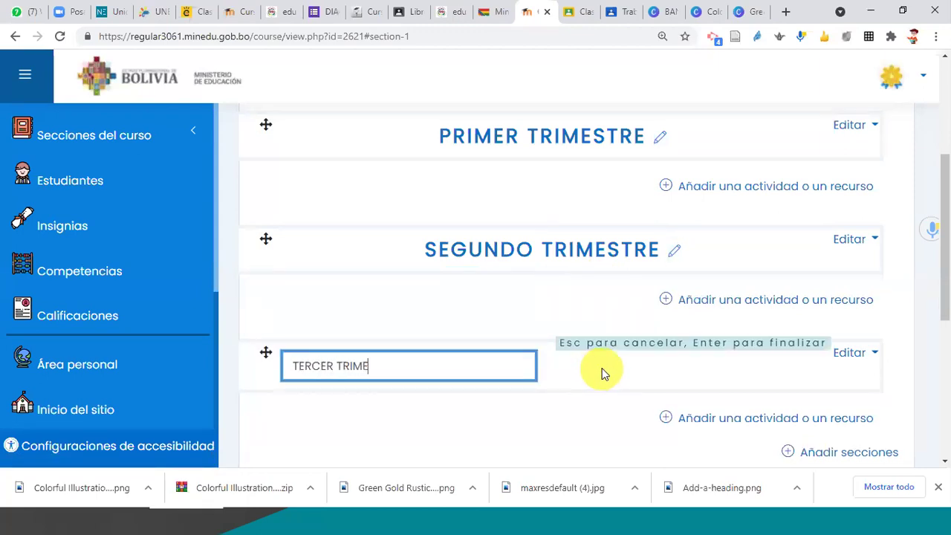
{"action": "key", "text": "Return"}
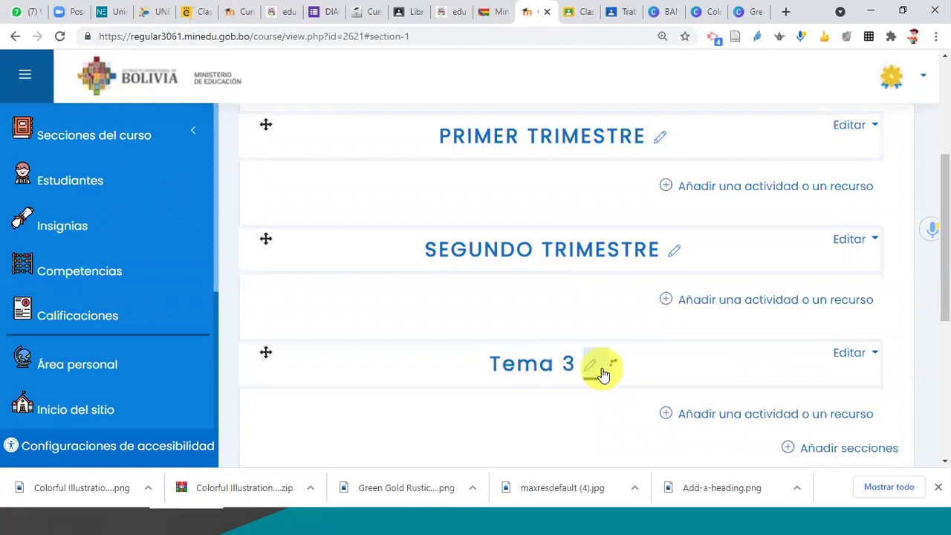
{"action": "scroll", "coordinate": [706, 375], "scroll_direction": "down", "scroll_amount": 1}
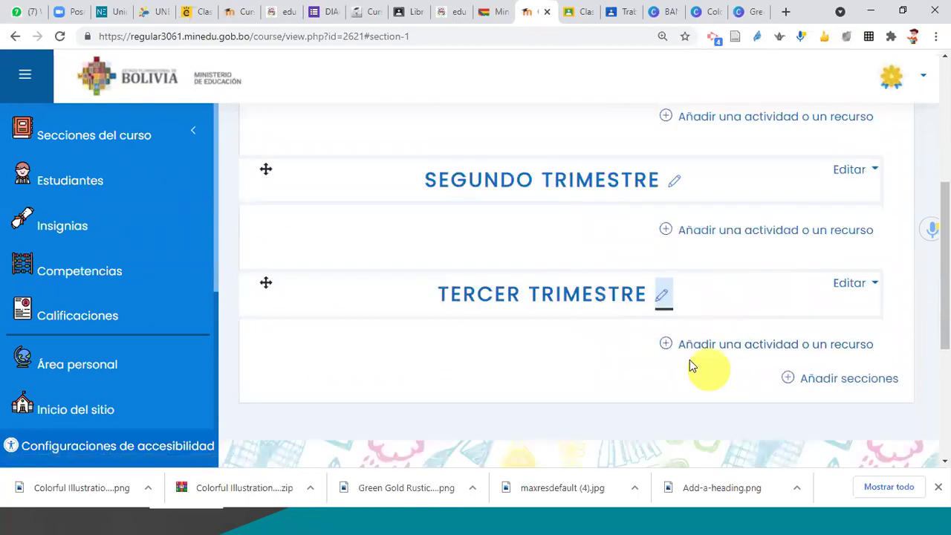
{"action": "scroll", "coordinate": [643, 265], "scroll_direction": "up", "scroll_amount": 2}
{"action": "scroll", "coordinate": [631, 240], "scroll_direction": "up", "scroll_amount": 1}
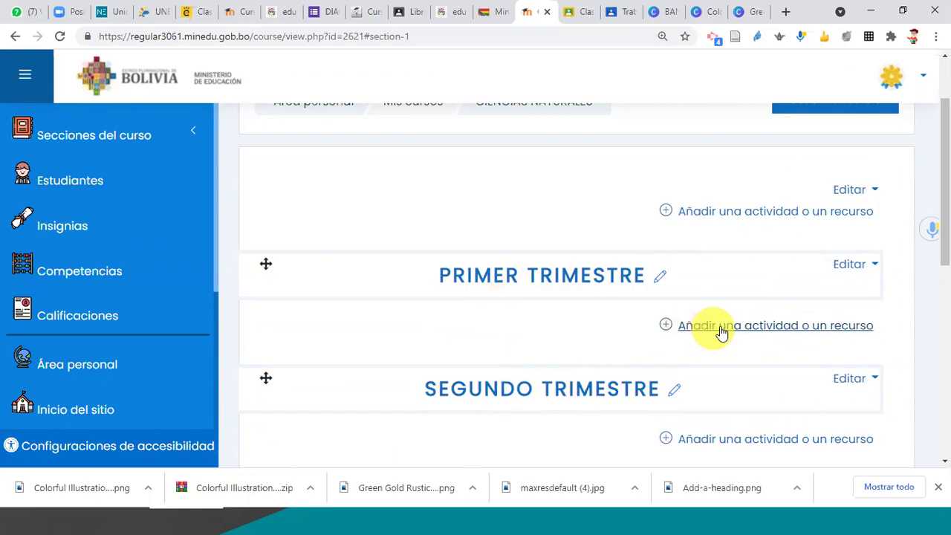
{"action": "scroll", "coordinate": [605, 333], "scroll_direction": "down", "scroll_amount": 1}
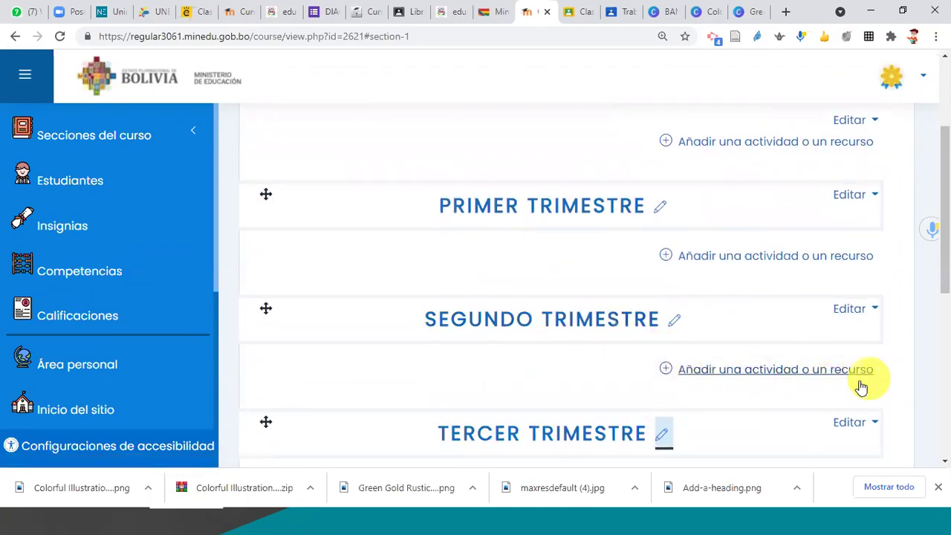
{"action": "scroll", "coordinate": [862, 387], "scroll_direction": "down", "scroll_amount": 2}
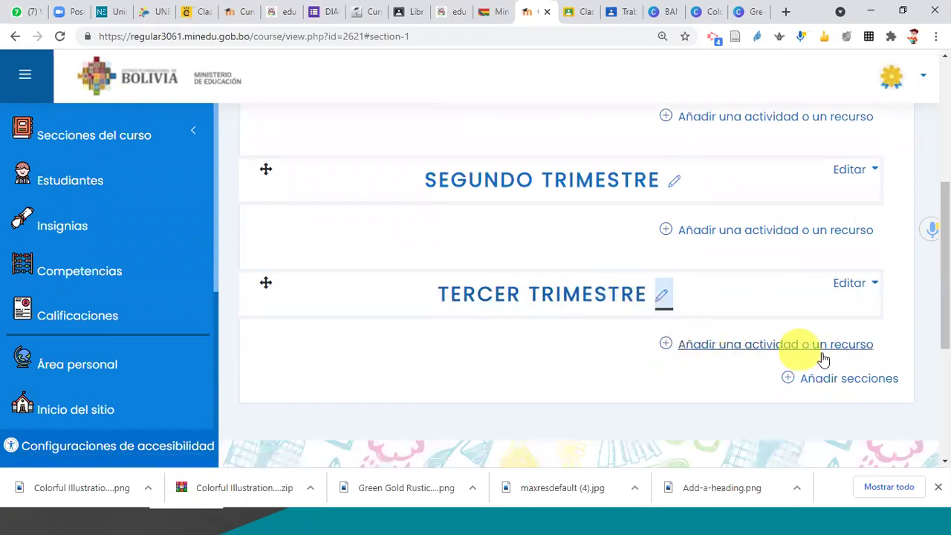
{"action": "scroll", "coordinate": [811, 329], "scroll_direction": "up", "scroll_amount": 2}
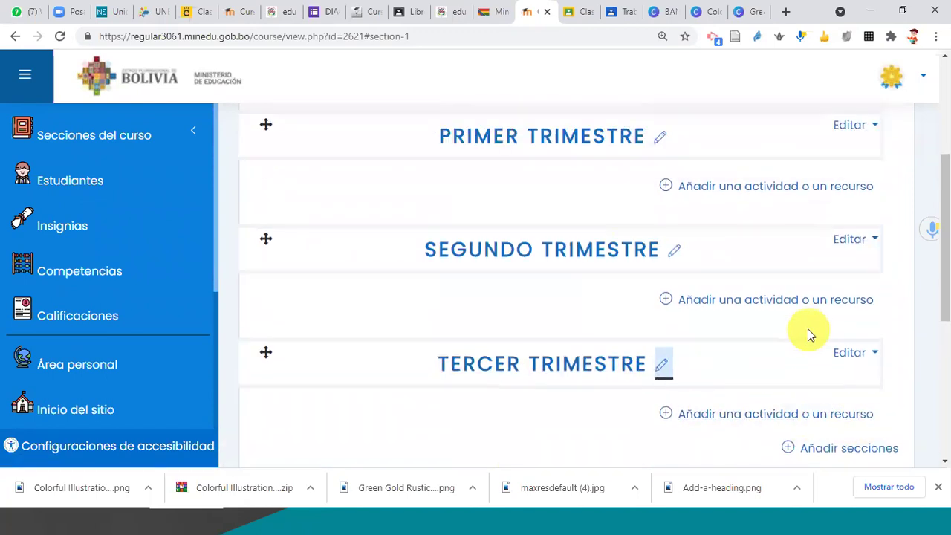
{"action": "scroll", "coordinate": [807, 330], "scroll_direction": "down", "scroll_amount": 1}
{"action": "scroll", "coordinate": [802, 338], "scroll_direction": "down", "scroll_amount": 1}
{"action": "scroll", "coordinate": [796, 342], "scroll_direction": "up", "scroll_amount": 3}
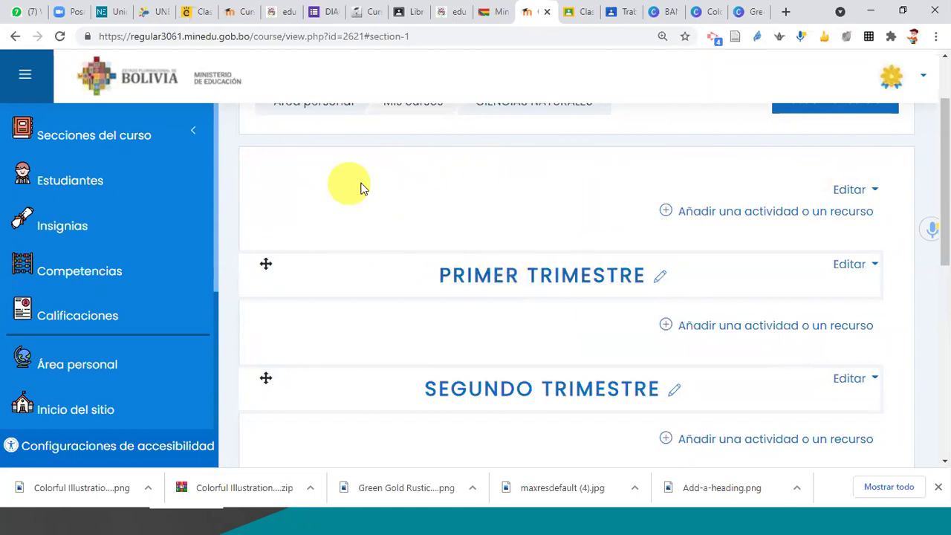
{"action": "scroll", "coordinate": [540, 208], "scroll_direction": "up", "scroll_amount": 3}
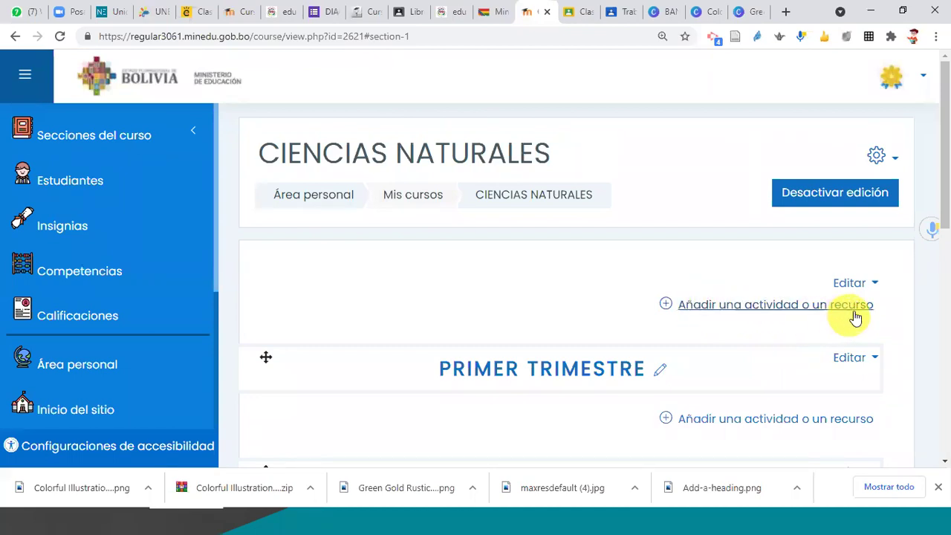
{"action": "left_click", "coordinate": [871, 286]}
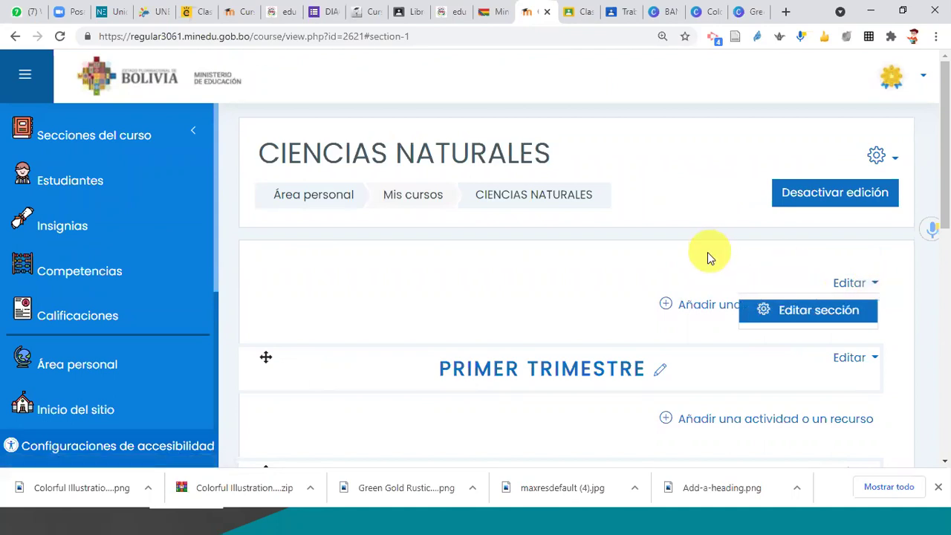
{"action": "key", "text": "Escape"}
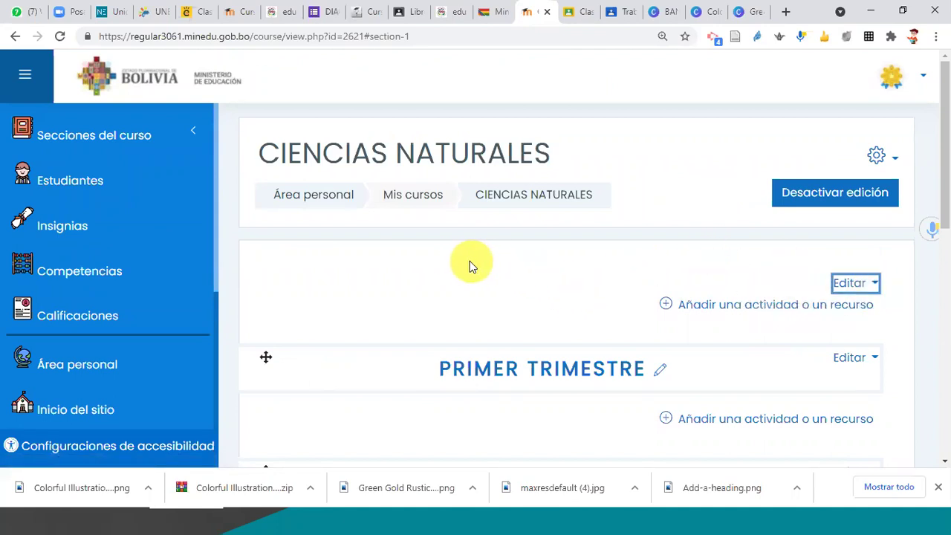
{"action": "scroll", "coordinate": [518, 268], "scroll_direction": "down", "scroll_amount": 3}
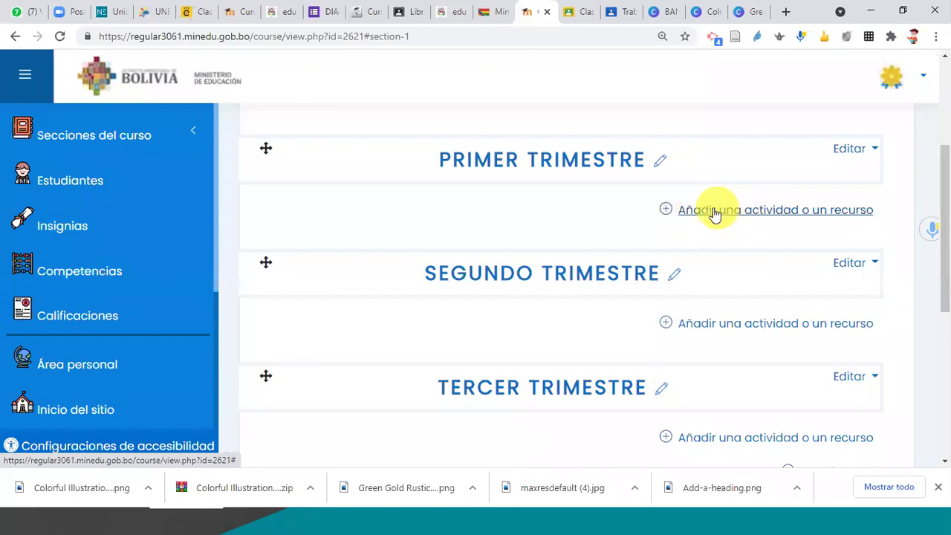
{"action": "left_click", "coordinate": [797, 216]}
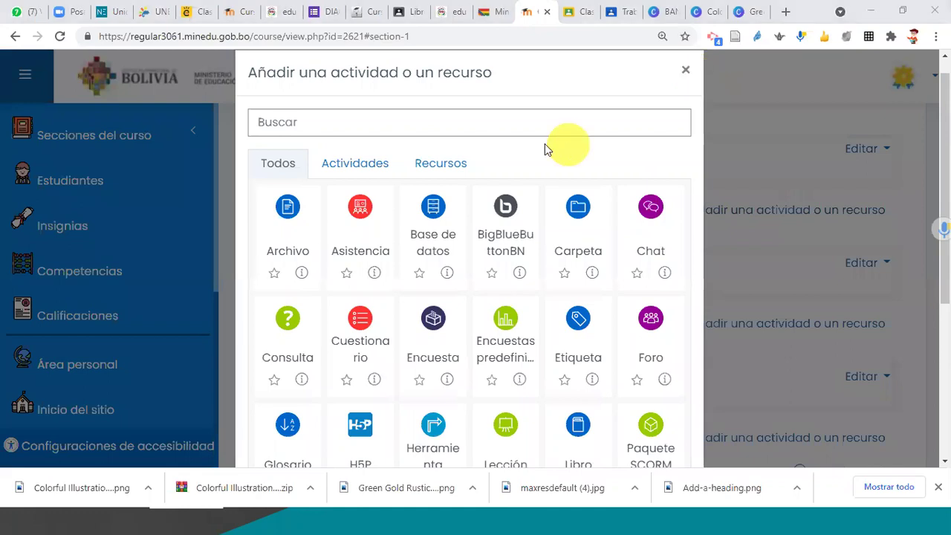
Step: Browse the activity and resource picker for PRIMER TRIMESTRE
{"action": "scroll", "coordinate": [563, 227], "scroll_direction": "down", "scroll_amount": 4}
{"action": "scroll", "coordinate": [541, 255], "scroll_direction": "up", "scroll_amount": 3}
{"action": "scroll", "coordinate": [533, 264], "scroll_direction": "up", "scroll_amount": 2}
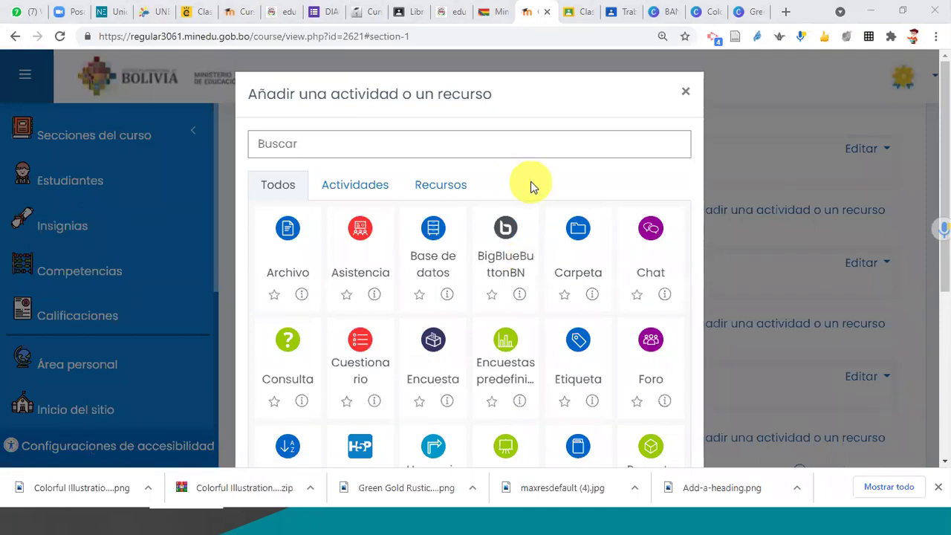
{"action": "scroll", "coordinate": [382, 283], "scroll_direction": "down", "scroll_amount": 3}
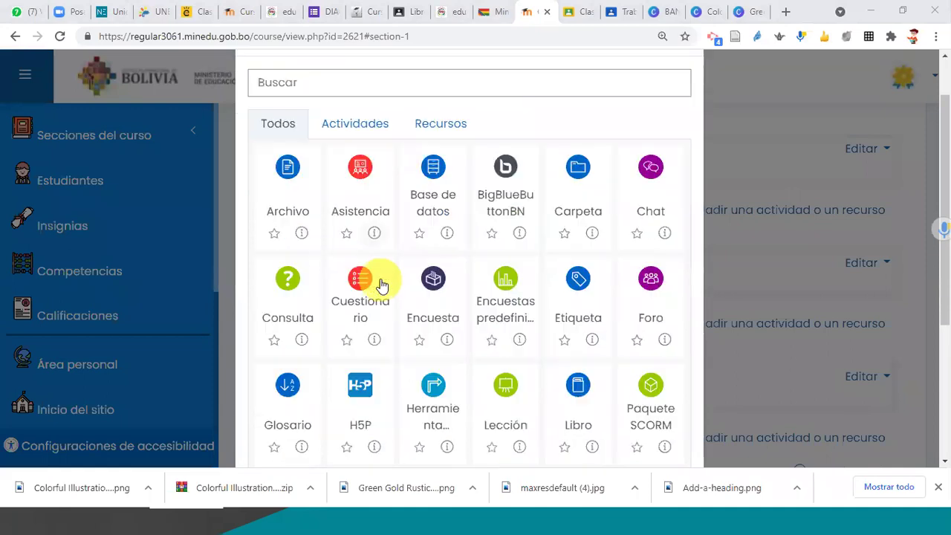
{"action": "scroll", "coordinate": [432, 319], "scroll_direction": "up", "scroll_amount": 3}
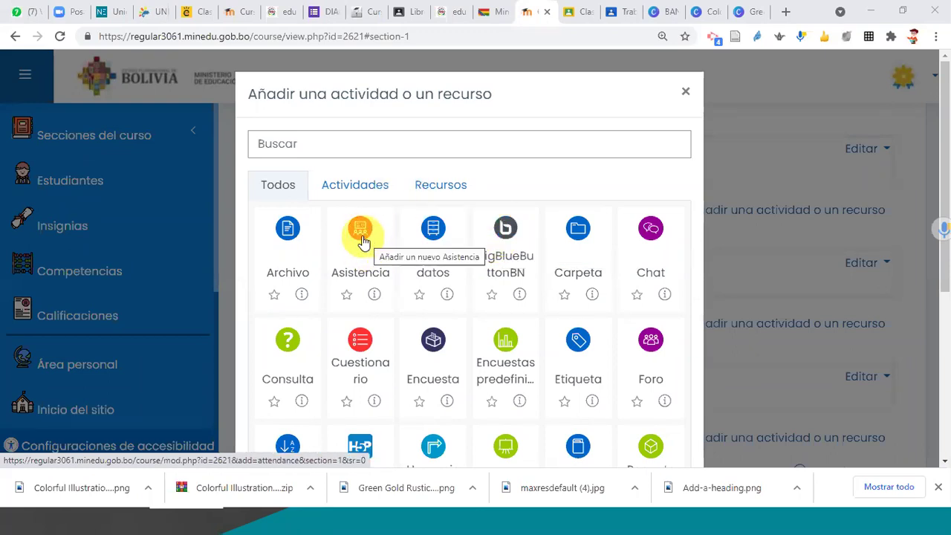
{"action": "scroll", "coordinate": [593, 296], "scroll_direction": "down", "scroll_amount": 1}
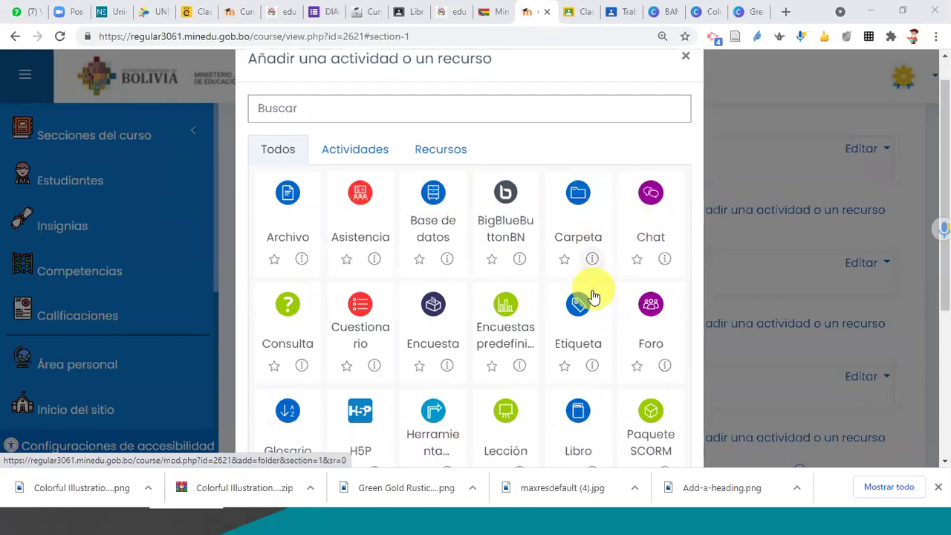
{"action": "scroll", "coordinate": [593, 296], "scroll_direction": "down", "scroll_amount": 4}
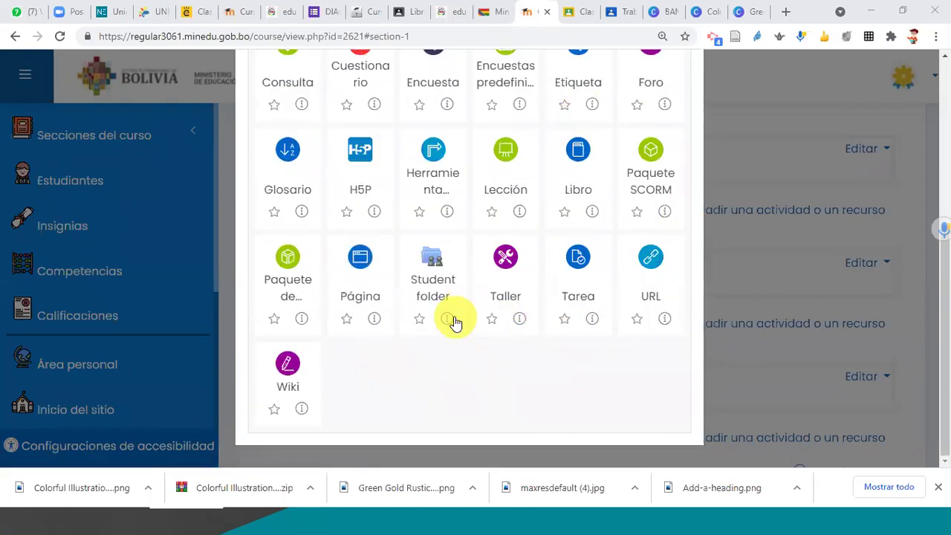
{"action": "scroll", "coordinate": [453, 322], "scroll_direction": "up", "scroll_amount": 5}
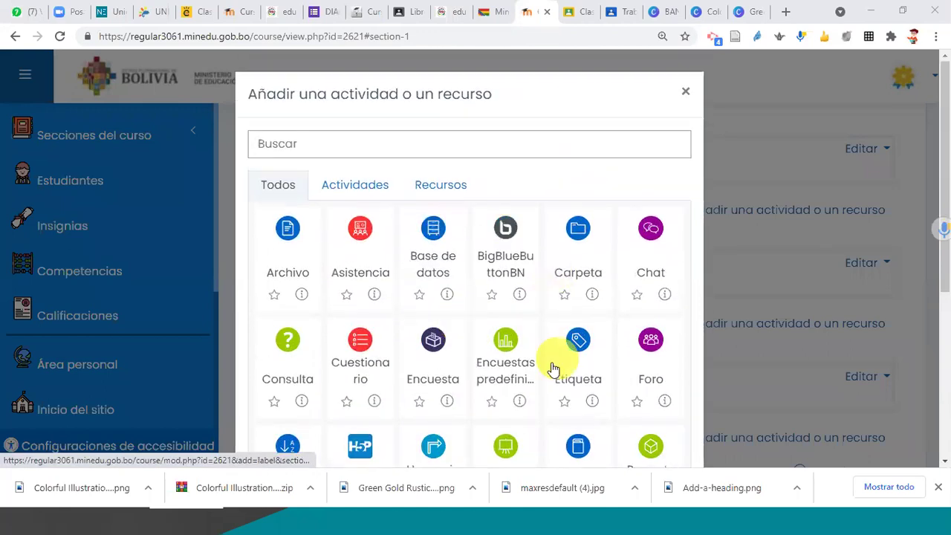
{"action": "scroll", "coordinate": [495, 378], "scroll_direction": "down", "scroll_amount": 5}
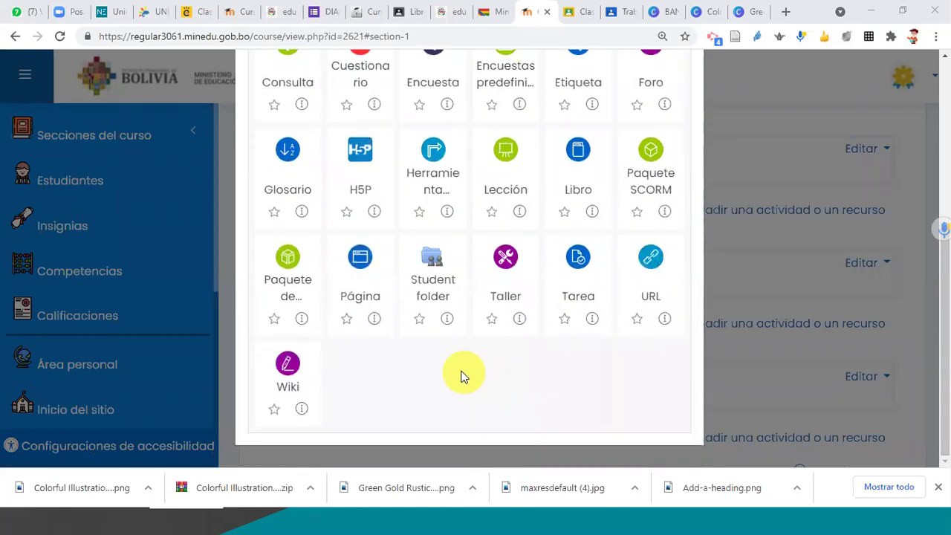
{"action": "scroll", "coordinate": [467, 368], "scroll_direction": "up", "scroll_amount": 5}
{"action": "scroll", "coordinate": [470, 361], "scroll_direction": "up", "scroll_amount": 1}
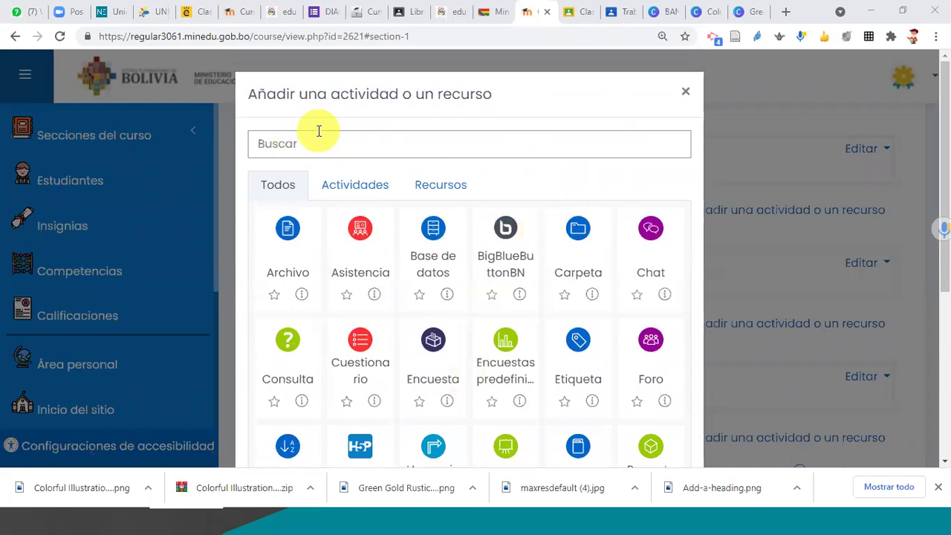
Step: Switch between the Actividades and Recursos filters, ending on the resource types list
{"action": "left_click", "coordinate": [369, 193]}
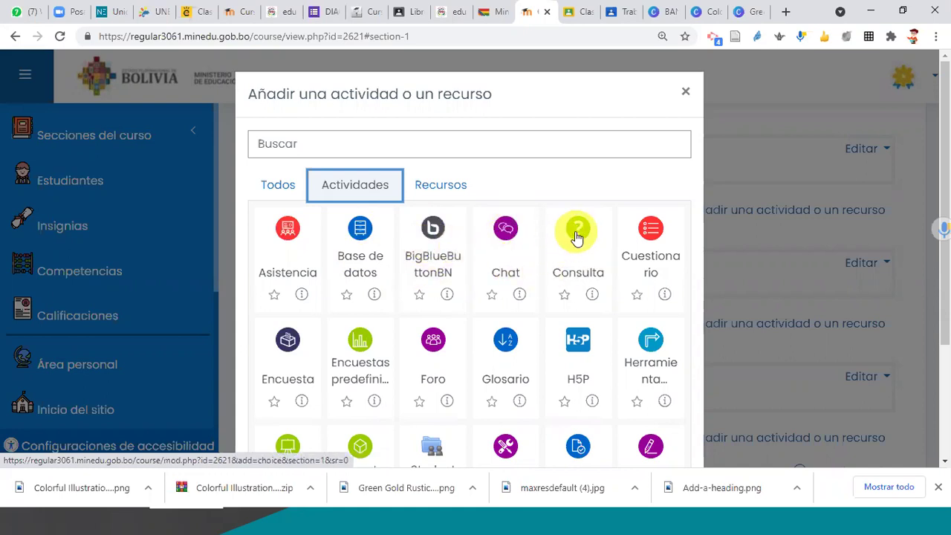
{"action": "left_click", "coordinate": [435, 192]}
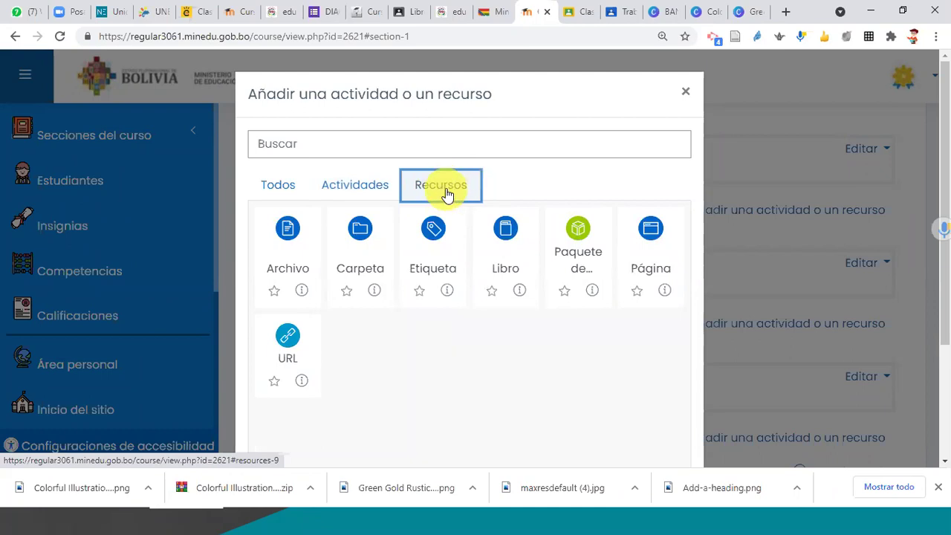
{"action": "left_click", "coordinate": [355, 190]}
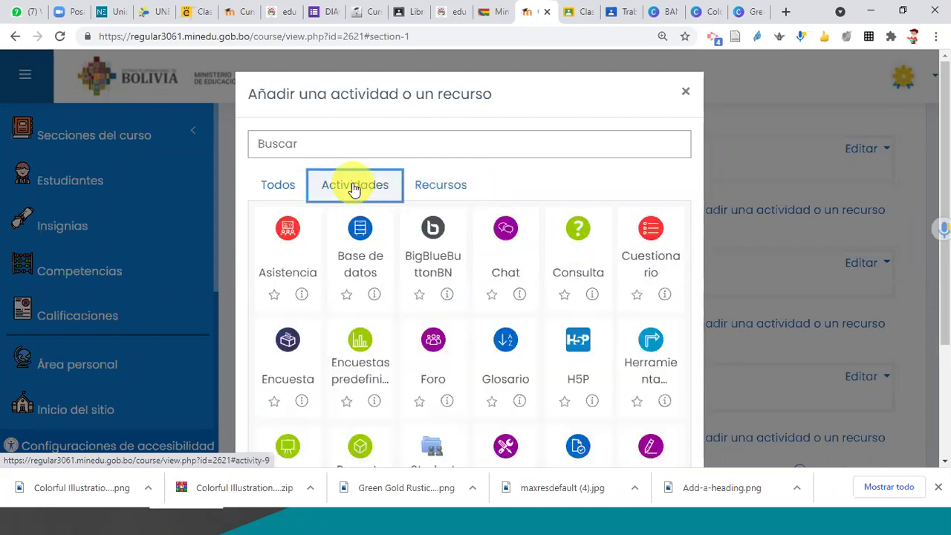
{"action": "left_click", "coordinate": [443, 188]}
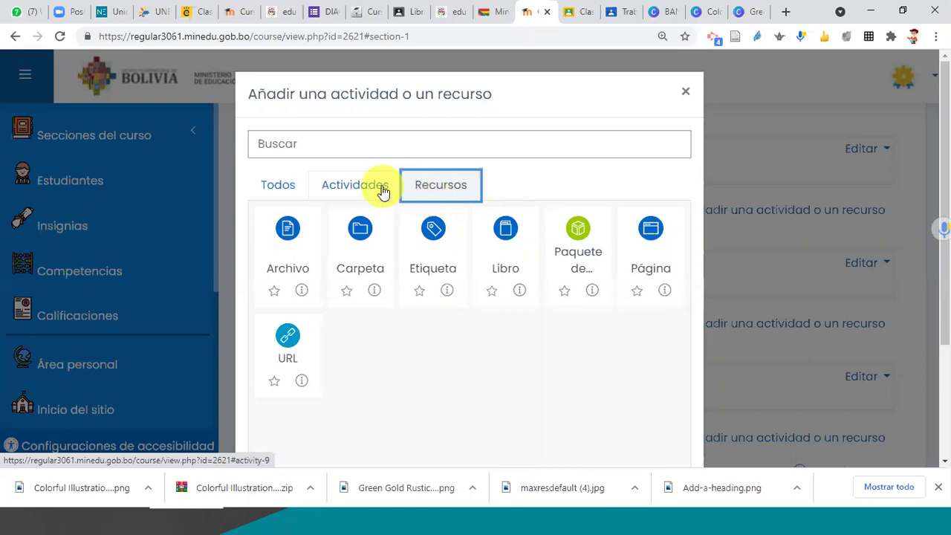
{"action": "left_click", "coordinate": [376, 192]}
{"action": "left_click", "coordinate": [439, 188]}
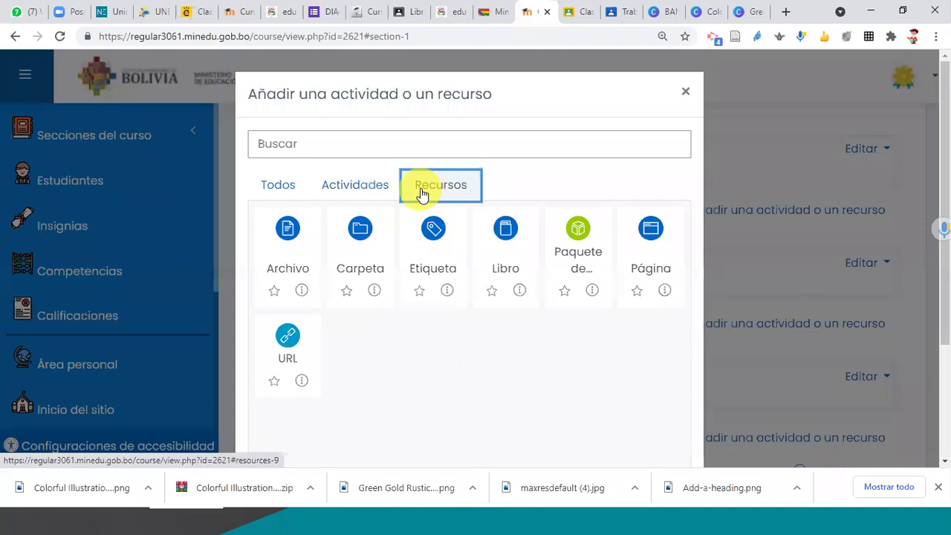
Step: Create a new Etiqueta in PRIMER TRIMESTRE and place the cursor in its text
{"action": "left_click", "coordinate": [432, 232]}
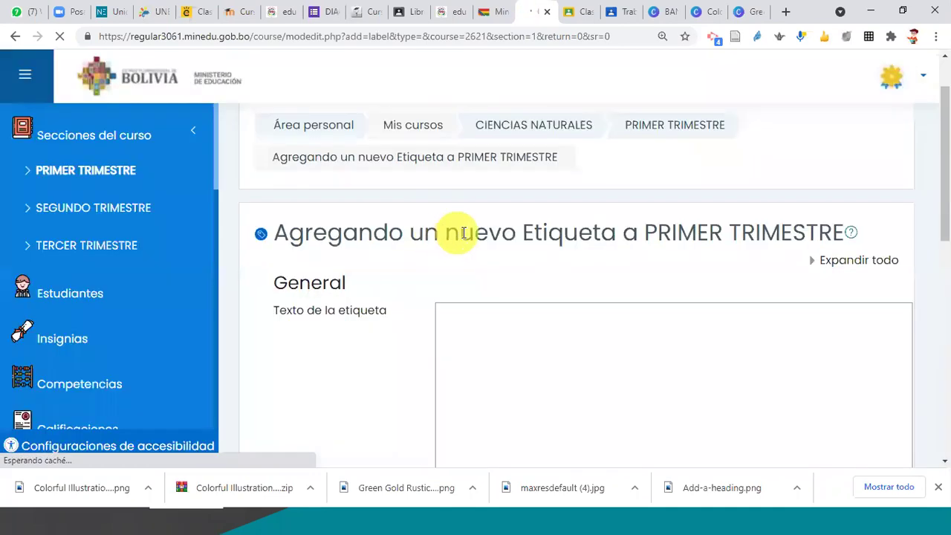
{"action": "scroll", "coordinate": [483, 305], "scroll_direction": "down", "scroll_amount": 2}
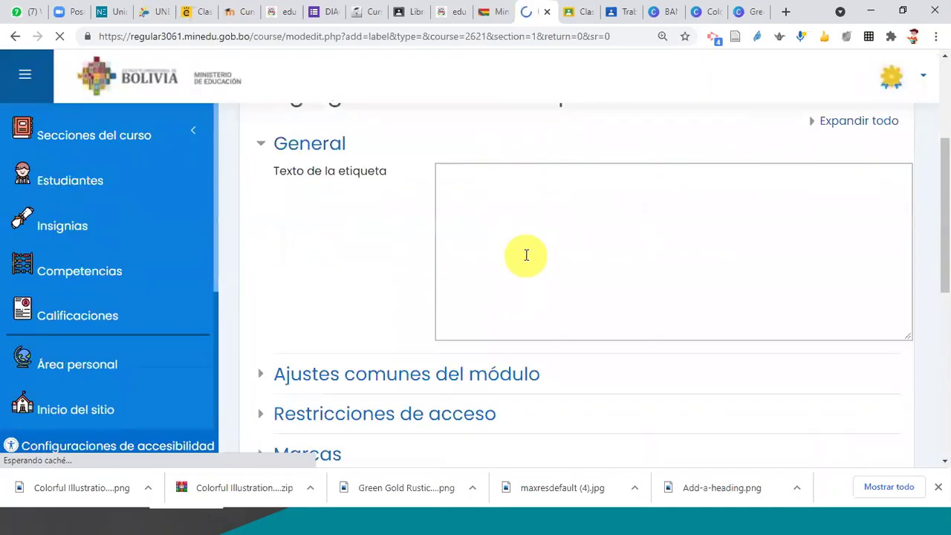
{"action": "scroll", "coordinate": [446, 232], "scroll_direction": "up", "scroll_amount": 2}
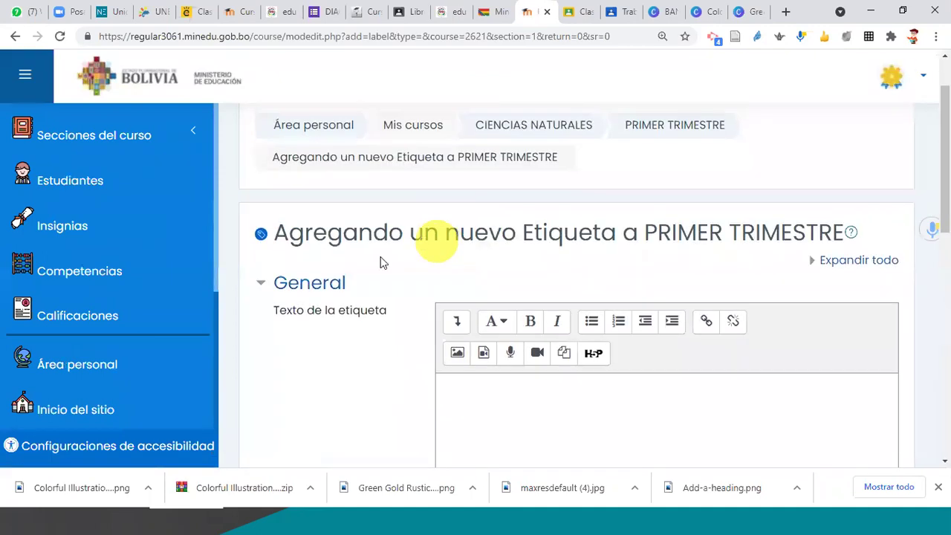
{"action": "scroll", "coordinate": [439, 301], "scroll_direction": "down", "scroll_amount": 2}
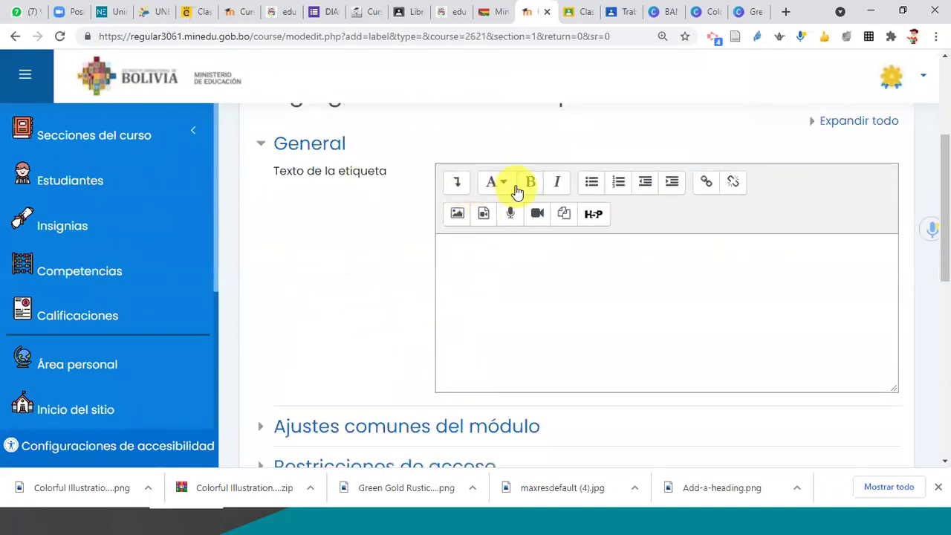
{"action": "left_click", "coordinate": [500, 265]}
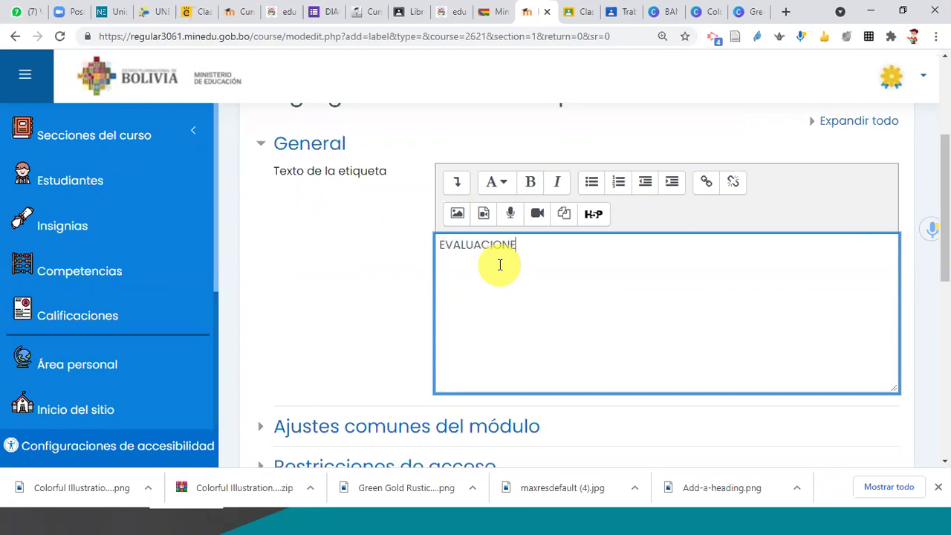
Step: Make EVALUACIONES bold, italic and a bullet item
{"action": "left_click_drag", "start_coordinate": [535, 246], "coordinate": [418, 253]}
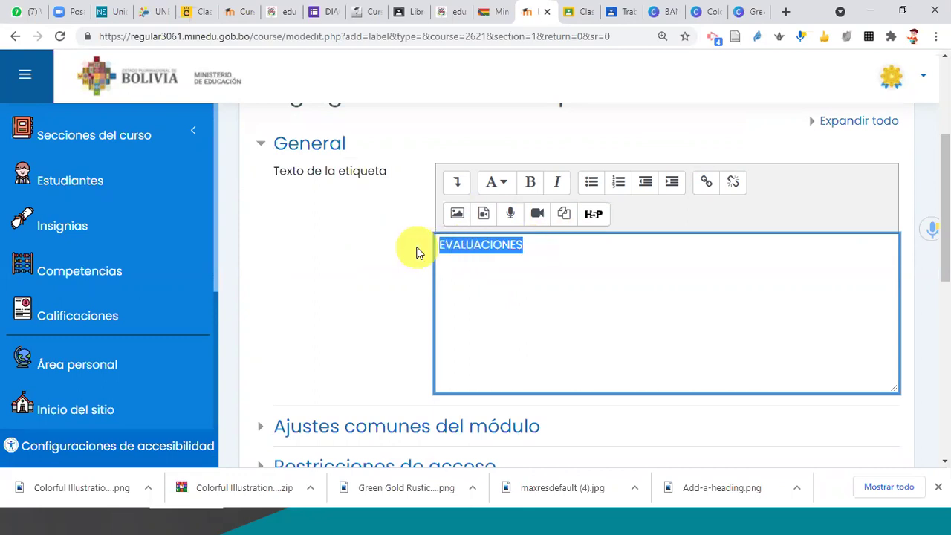
{"action": "left_click", "coordinate": [529, 184]}
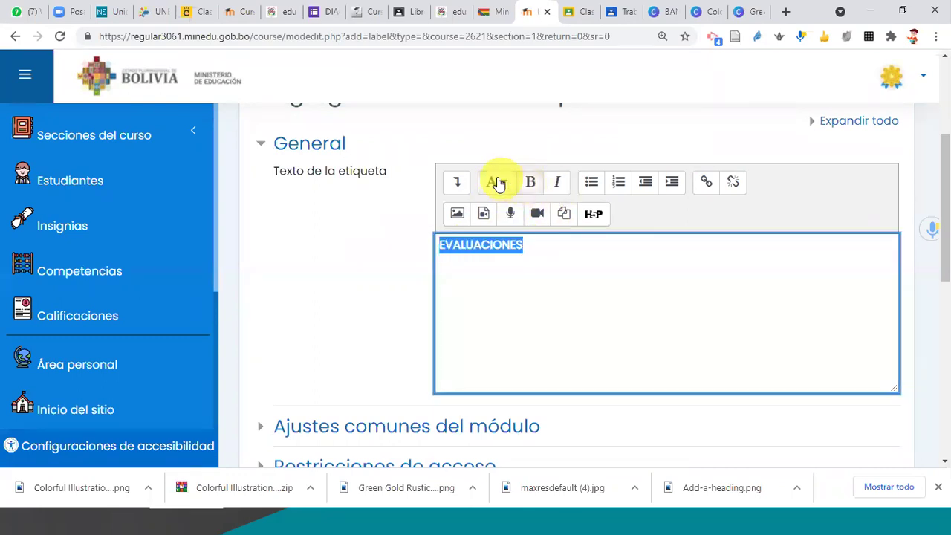
{"action": "left_click", "coordinate": [496, 182]}
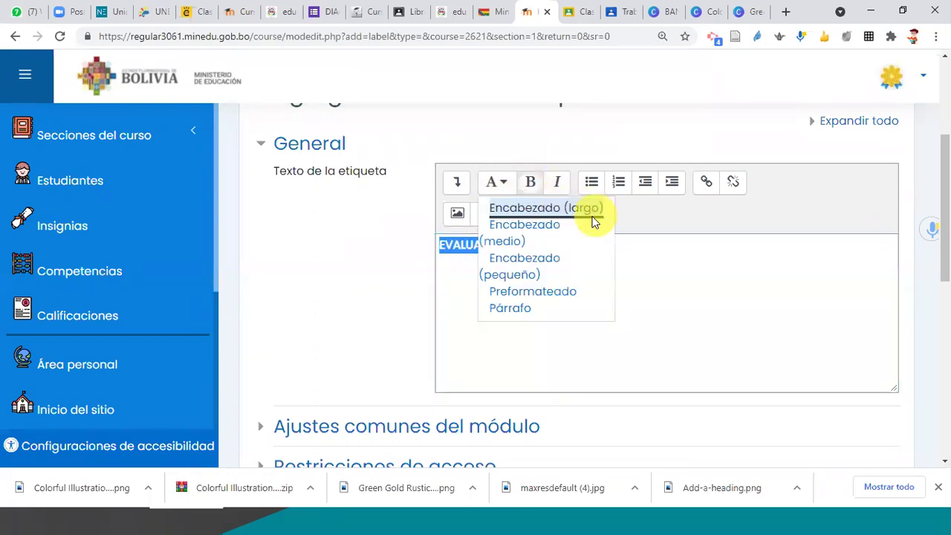
{"action": "left_click", "coordinate": [559, 184]}
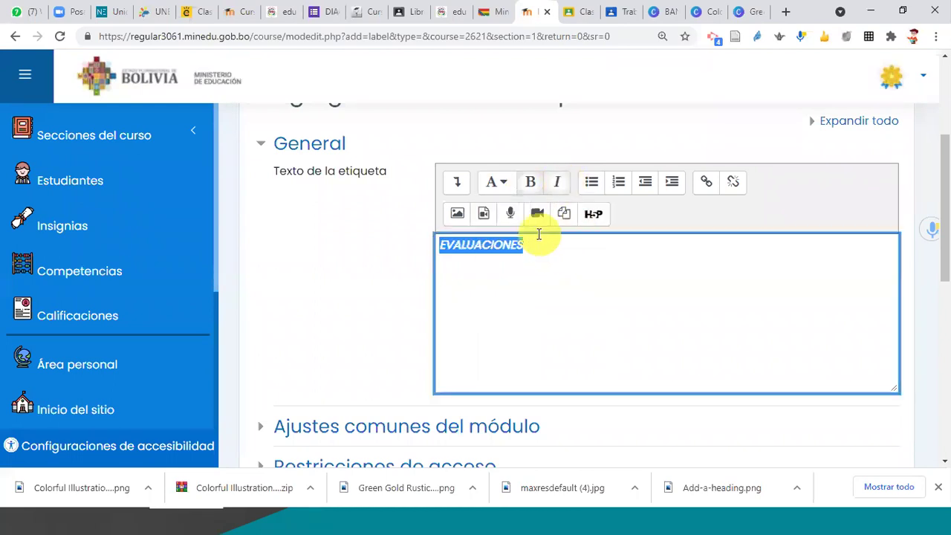
{"action": "left_click", "coordinate": [457, 182]}
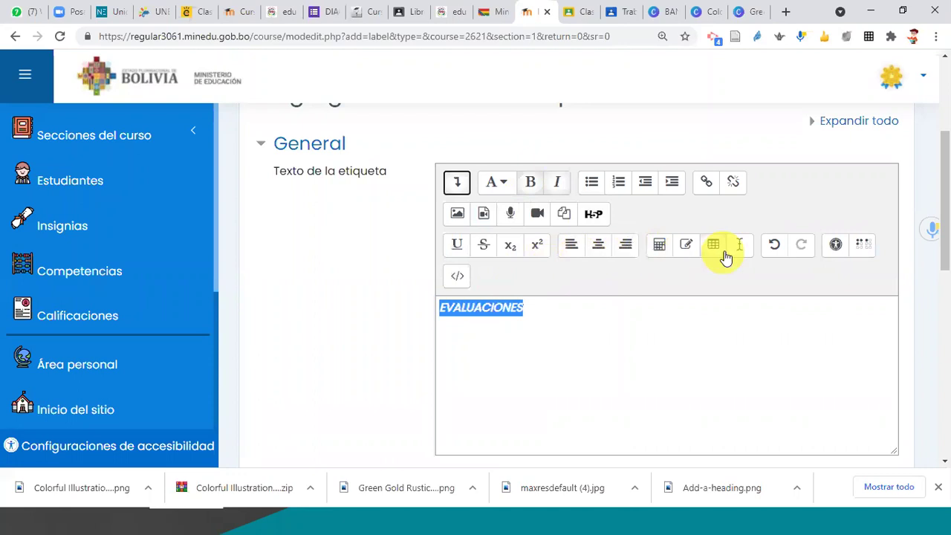
{"action": "left_click", "coordinate": [592, 182]}
Step: Delete EVALUACIONES and remove the leftover bullet, leaving the label text empty
{"action": "left_click", "coordinate": [587, 315]}
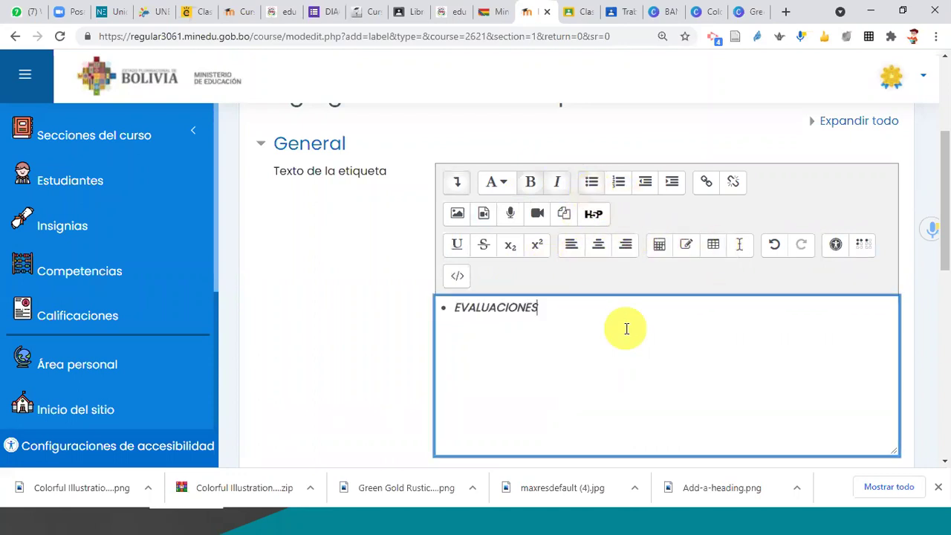
{"action": "left_click_drag", "start_coordinate": [560, 312], "coordinate": [444, 316]}
{"action": "key", "text": "BackSpace"}
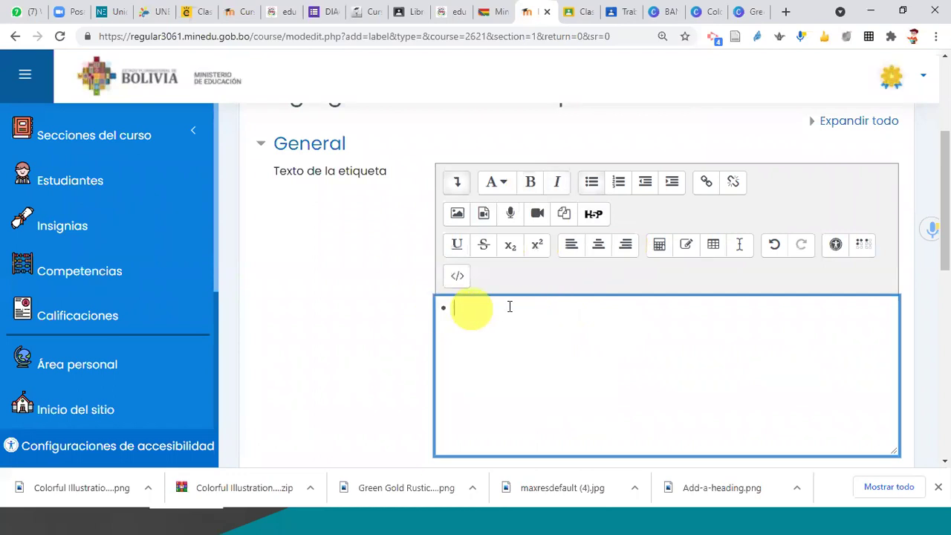
{"action": "left_click", "coordinate": [592, 182]}
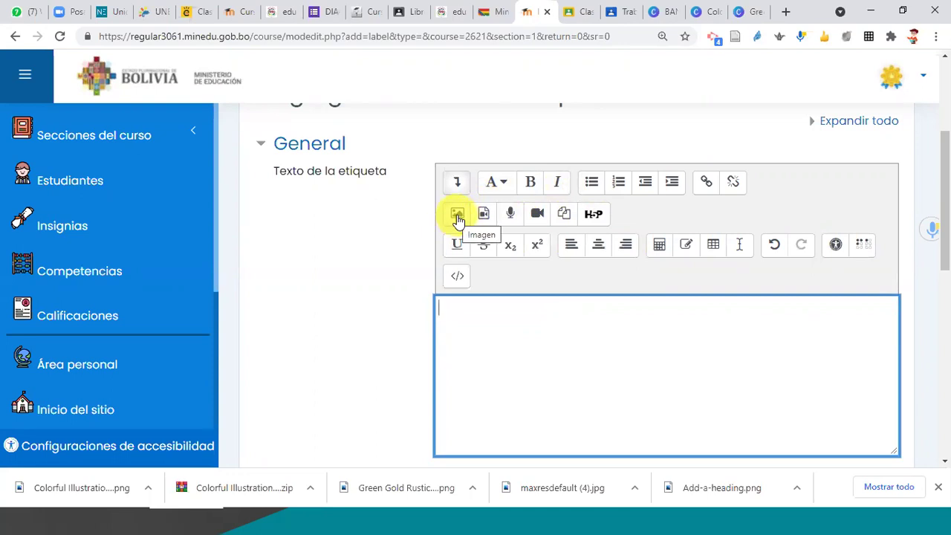
{"action": "left_click", "coordinate": [457, 216]}
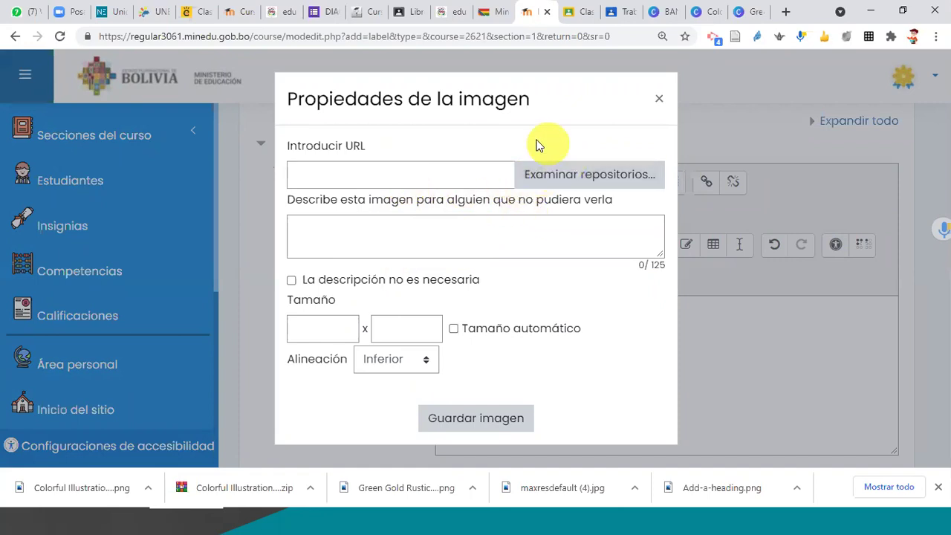
{"action": "left_click", "coordinate": [580, 178]}
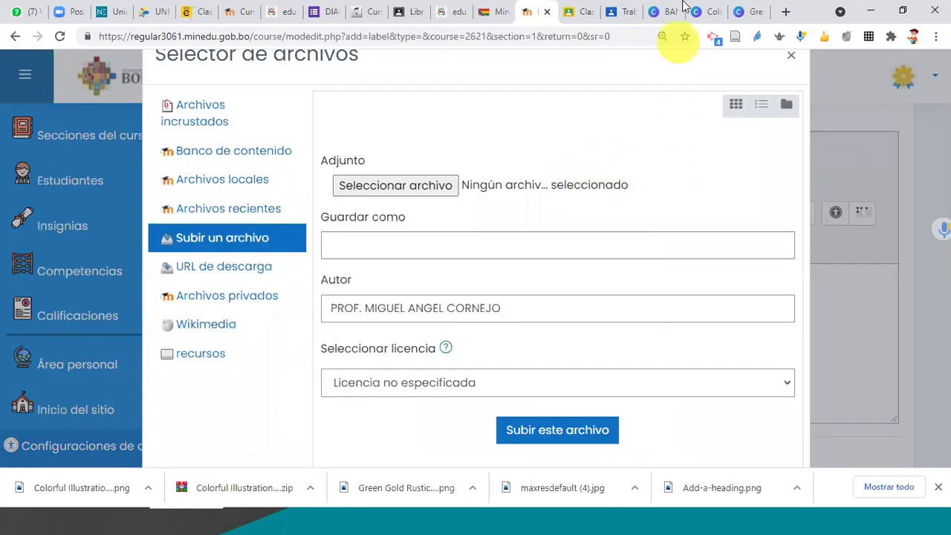
{"action": "left_click", "coordinate": [738, 118]}
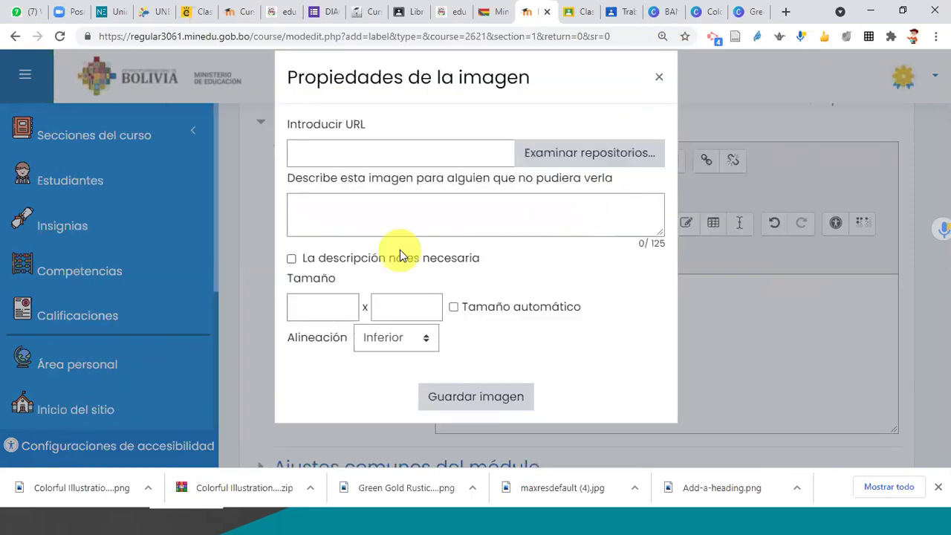
{"action": "left_click", "coordinate": [659, 77]}
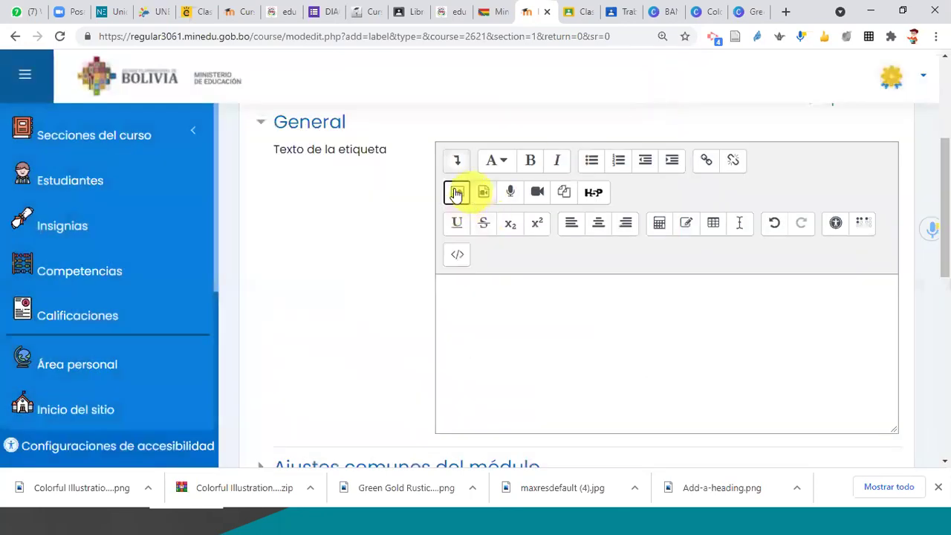
{"action": "scroll", "coordinate": [543, 301], "scroll_direction": "down", "scroll_amount": 5}
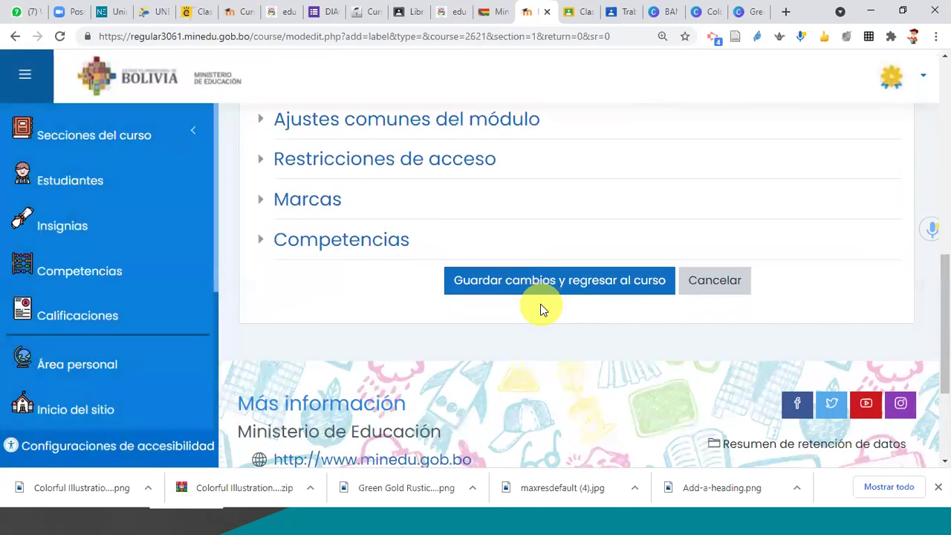
{"action": "scroll", "coordinate": [541, 302], "scroll_direction": "up", "scroll_amount": 5}
{"action": "scroll", "coordinate": [525, 303], "scroll_direction": "down", "scroll_amount": 6}
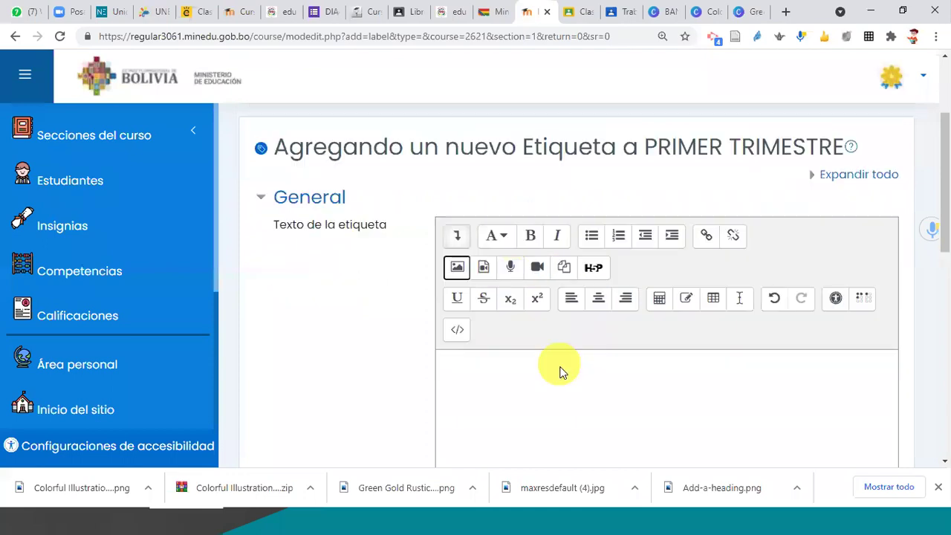
{"action": "scroll", "coordinate": [513, 261], "scroll_direction": "up", "scroll_amount": 6}
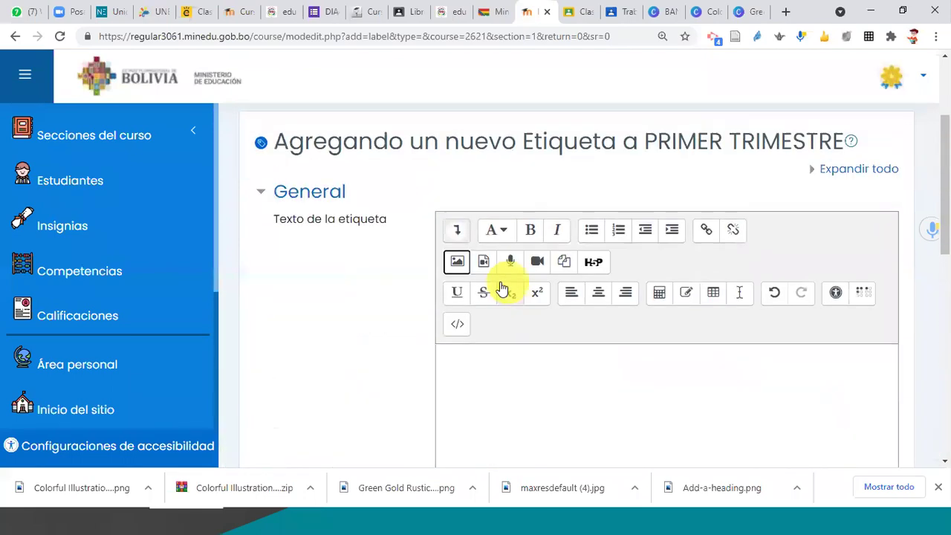
Step: Choose actividades.png from the recursos folder as the label image
{"action": "left_click", "coordinate": [458, 263]}
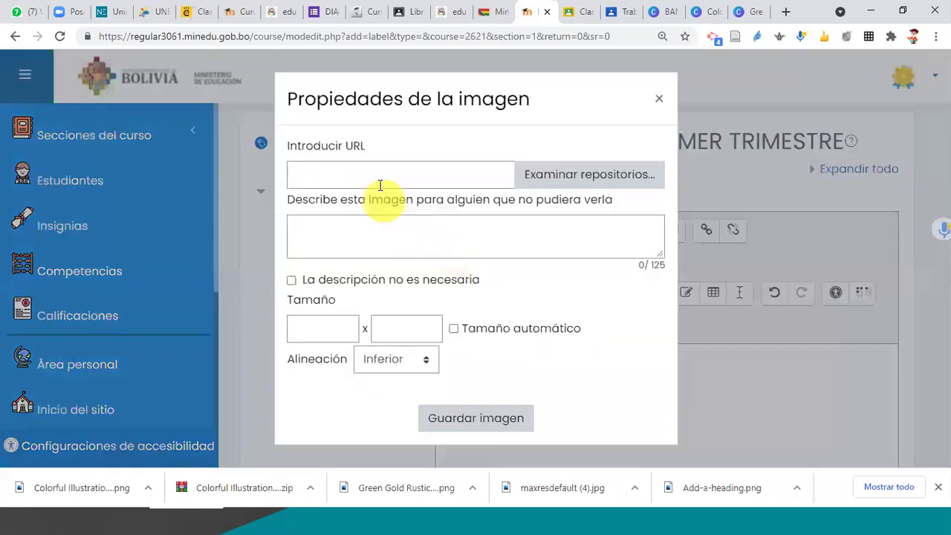
{"action": "left_click", "coordinate": [337, 174]}
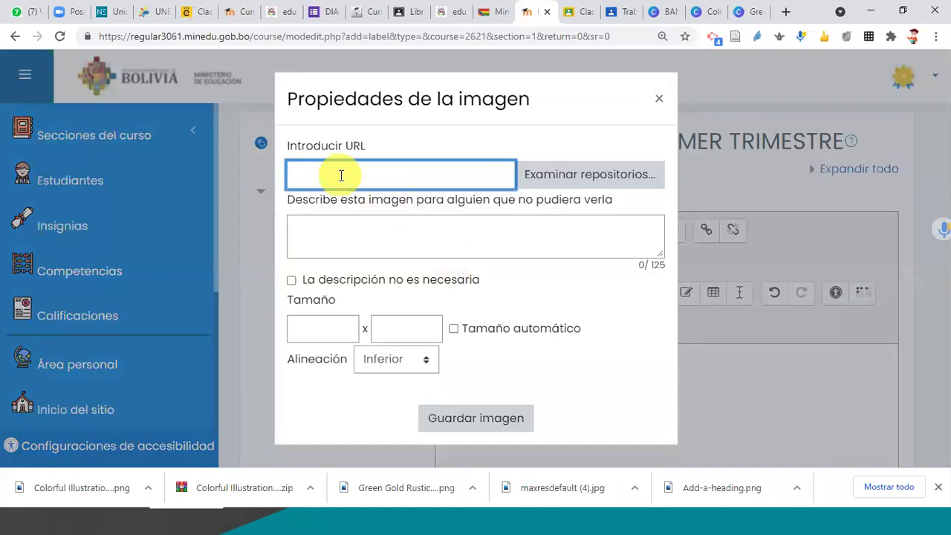
{"action": "left_click", "coordinate": [581, 178]}
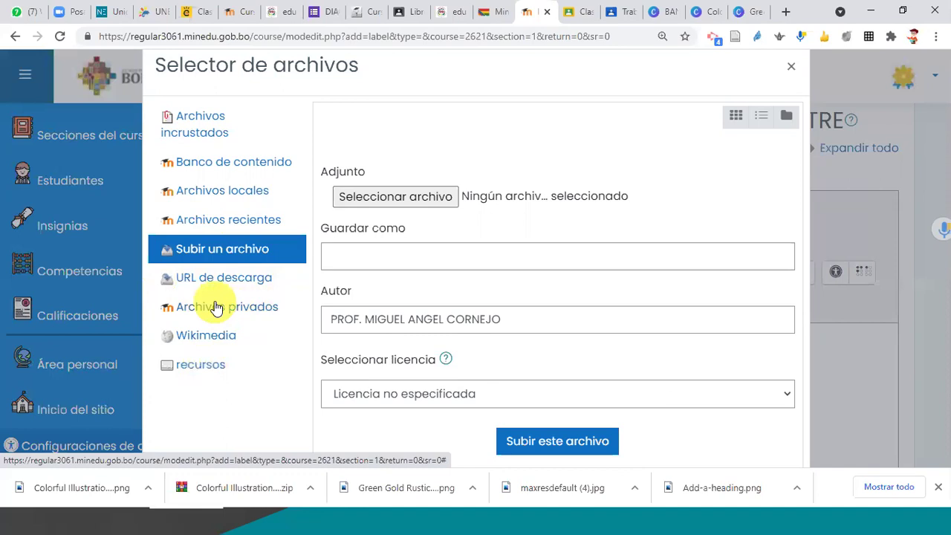
{"action": "left_click", "coordinate": [191, 369]}
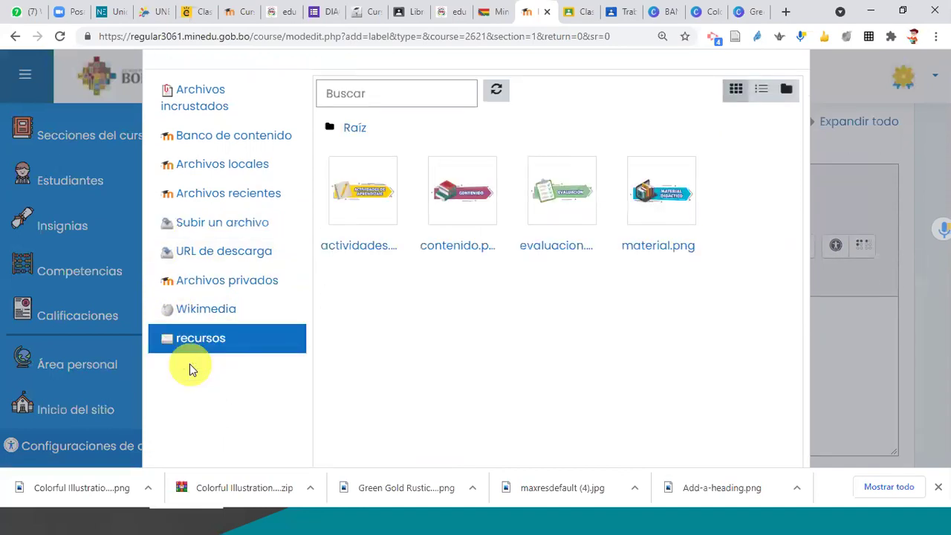
{"action": "left_click", "coordinate": [370, 200]}
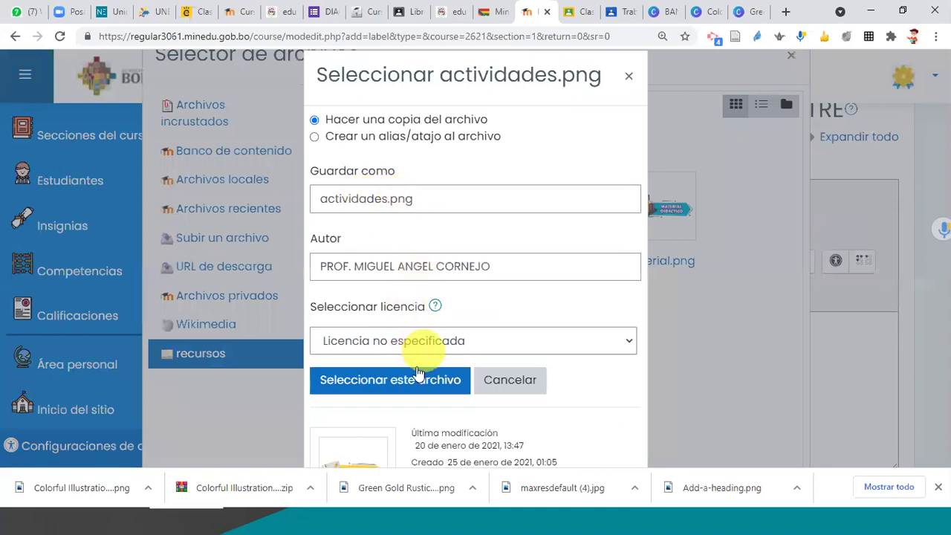
{"action": "left_click", "coordinate": [374, 383]}
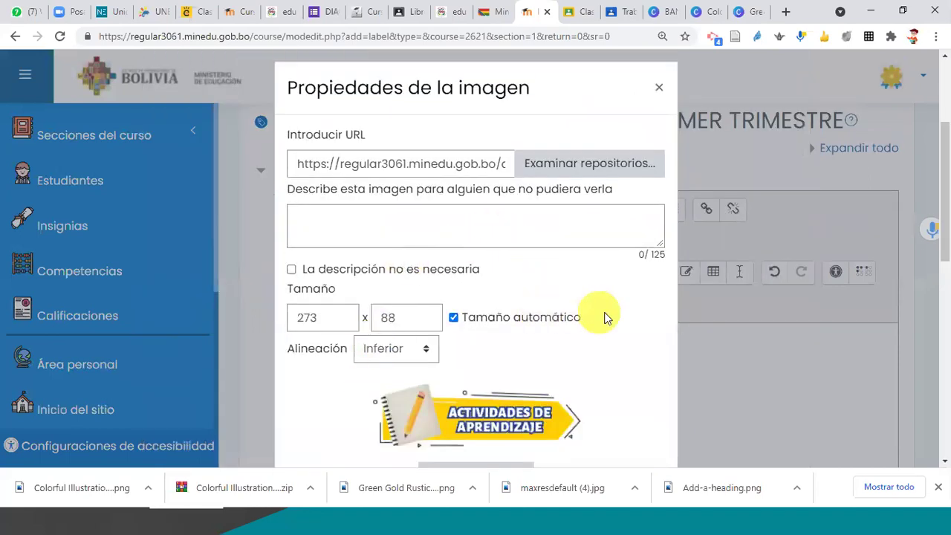
{"action": "scroll", "coordinate": [530, 290], "scroll_direction": "down", "scroll_amount": 3}
{"action": "scroll", "coordinate": [531, 290], "scroll_direction": "up", "scroll_amount": 2}
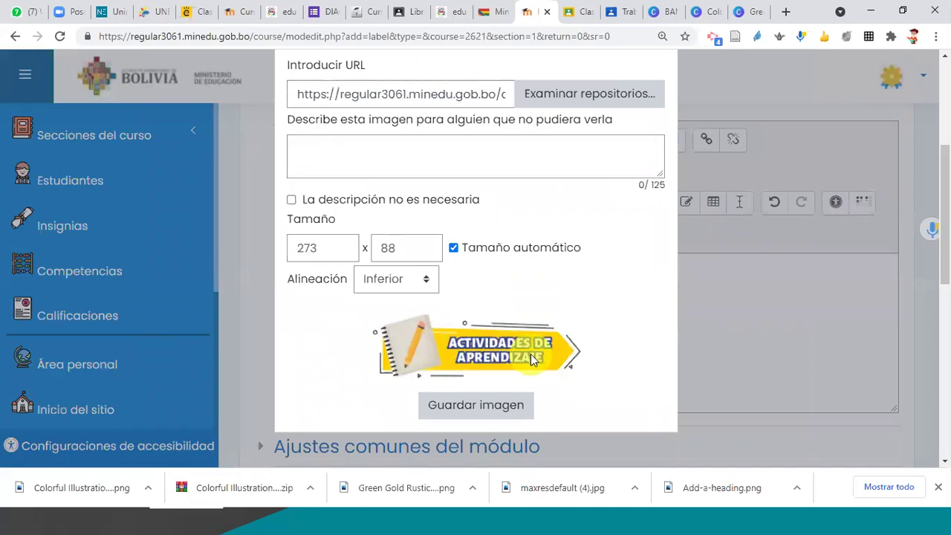
Step: Mark the image as needing no description, insert it, and save the label
{"action": "left_click", "coordinate": [330, 147]}
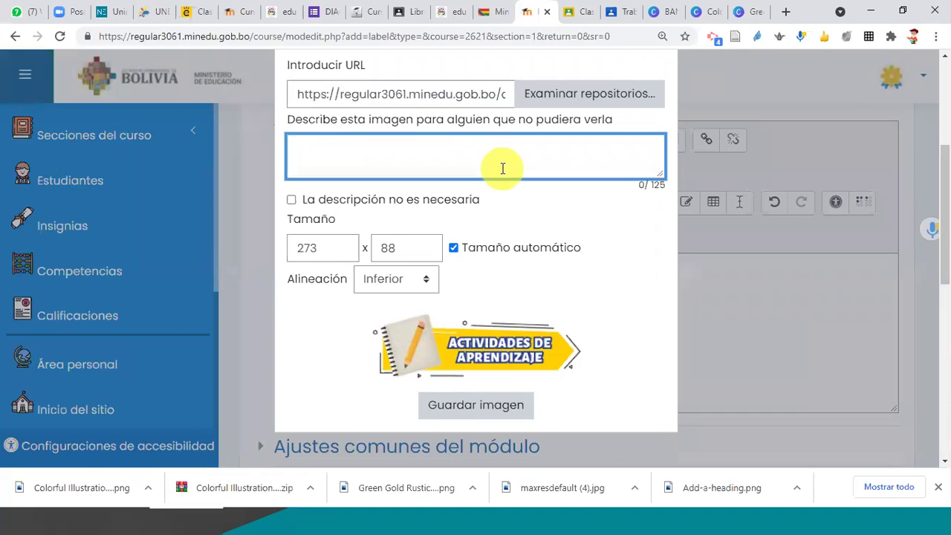
{"action": "left_click", "coordinate": [291, 201]}
{"action": "left_click", "coordinate": [287, 269]}
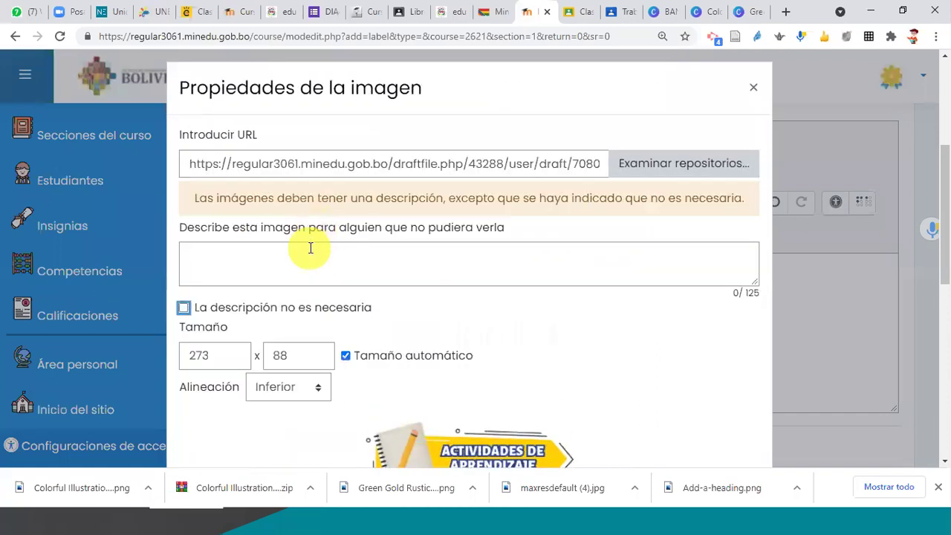
{"action": "scroll", "coordinate": [290, 223], "scroll_direction": "down", "scroll_amount": 1}
{"action": "scroll", "coordinate": [475, 312], "scroll_direction": "down", "scroll_amount": 2}
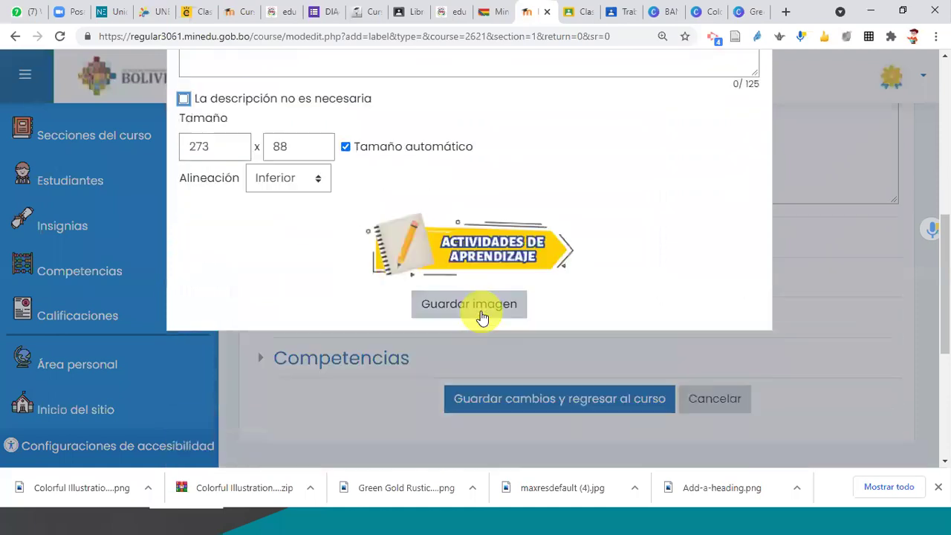
{"action": "scroll", "coordinate": [371, 223], "scroll_direction": "up", "scroll_amount": 2}
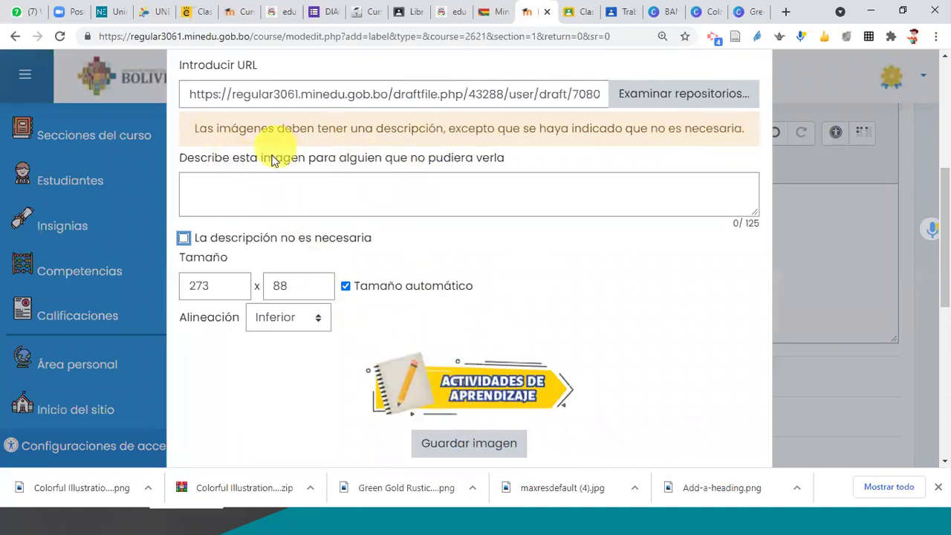
{"action": "left_click", "coordinate": [183, 240]}
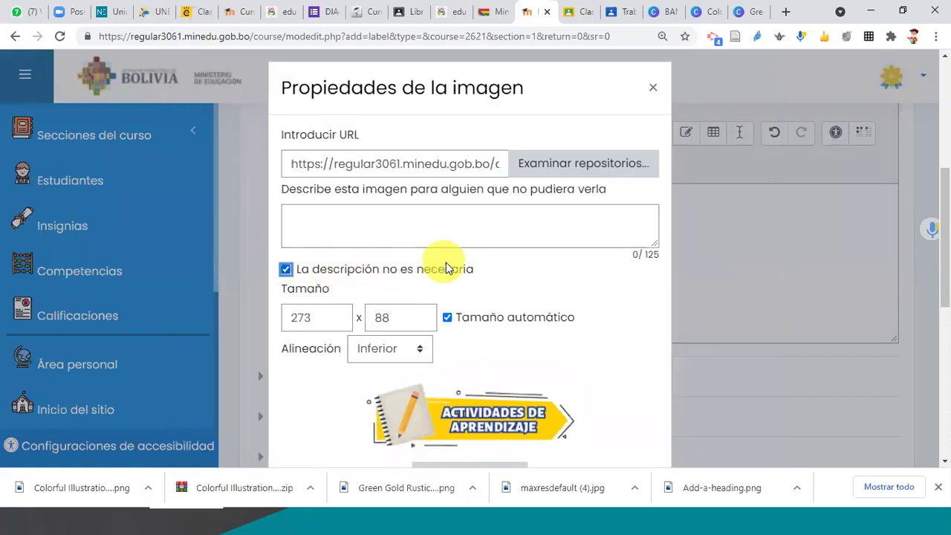
{"action": "scroll", "coordinate": [404, 272], "scroll_direction": "down", "scroll_amount": 2}
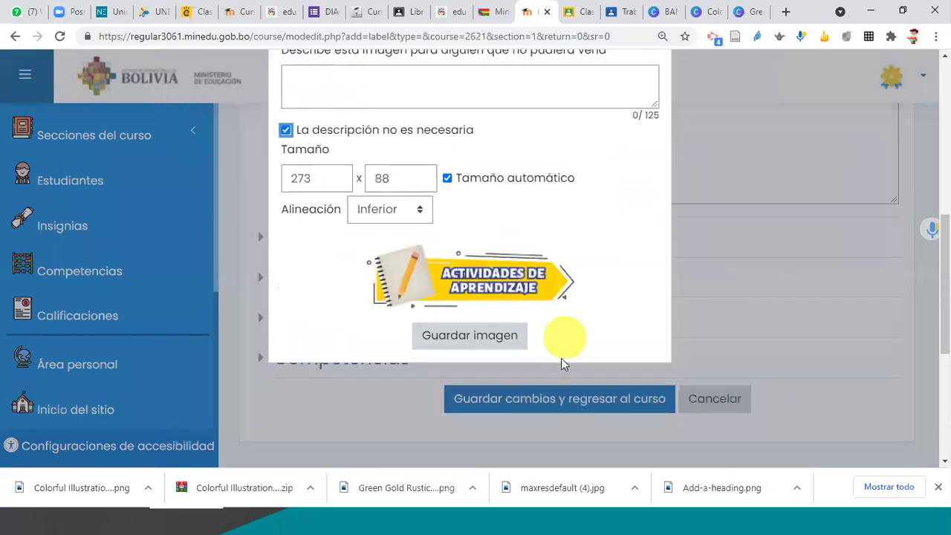
{"action": "left_click", "coordinate": [474, 339]}
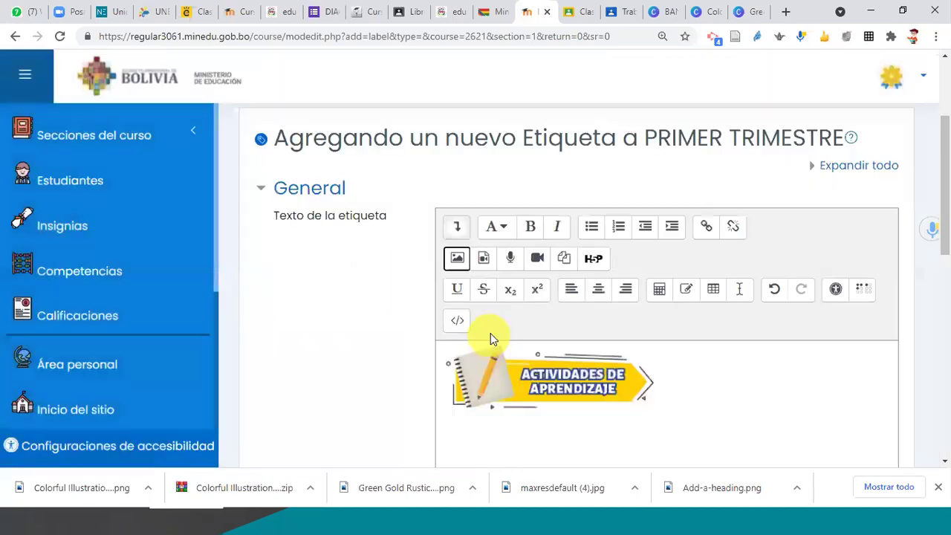
{"action": "scroll", "coordinate": [556, 333], "scroll_direction": "down", "scroll_amount": 3}
{"action": "scroll", "coordinate": [699, 257], "scroll_direction": "down", "scroll_amount": 3}
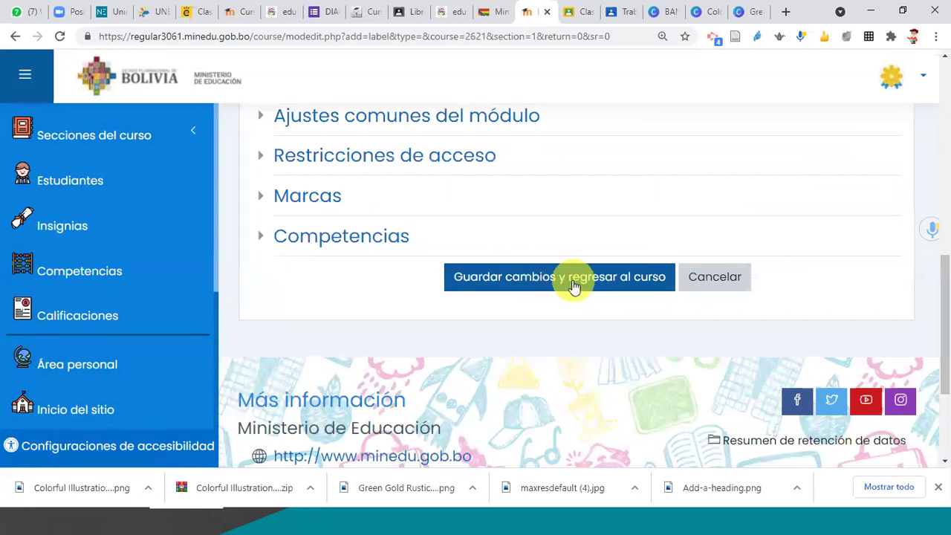
{"action": "left_click", "coordinate": [574, 286]}
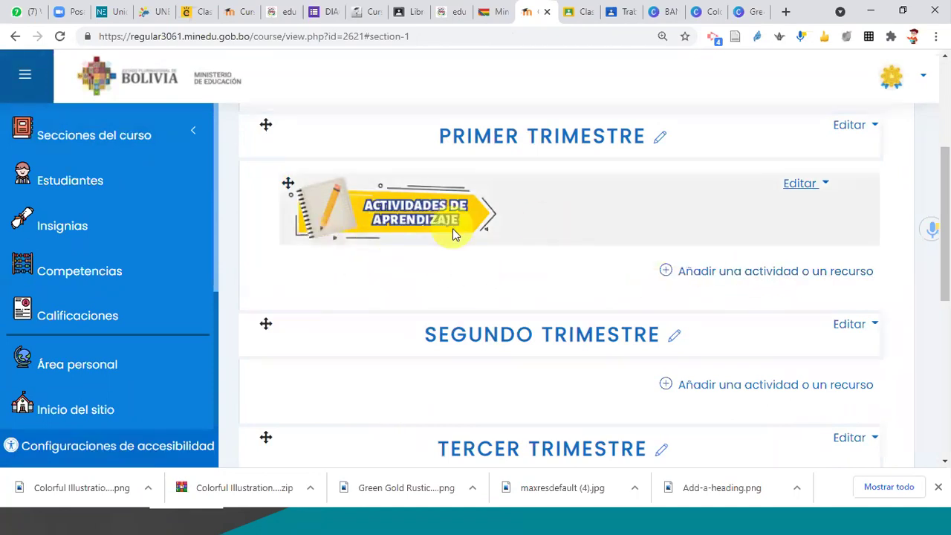
Step: Add a second Etiqueta to PRIMER TRIMESTRE and bring up its image properties dialog
{"action": "left_click", "coordinate": [723, 275]}
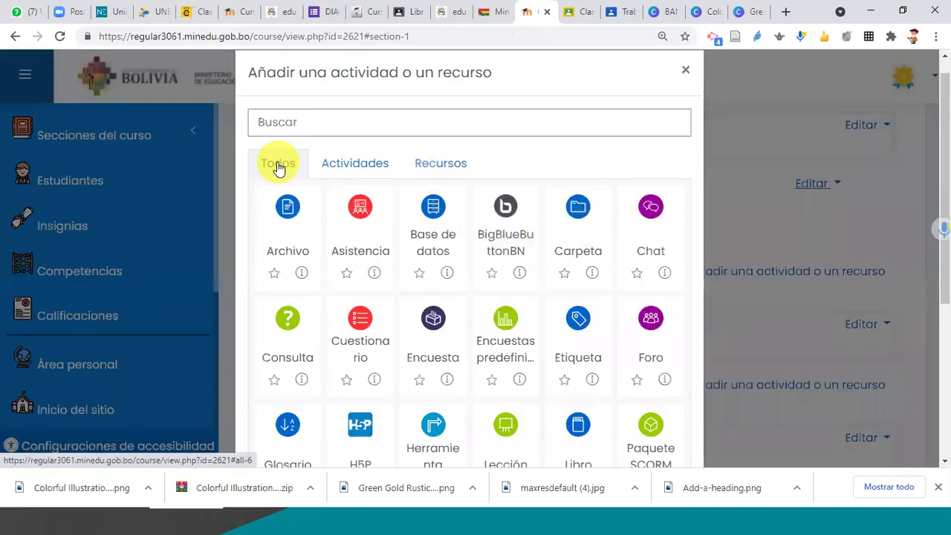
{"action": "scroll", "coordinate": [409, 263], "scroll_direction": "down", "scroll_amount": 4}
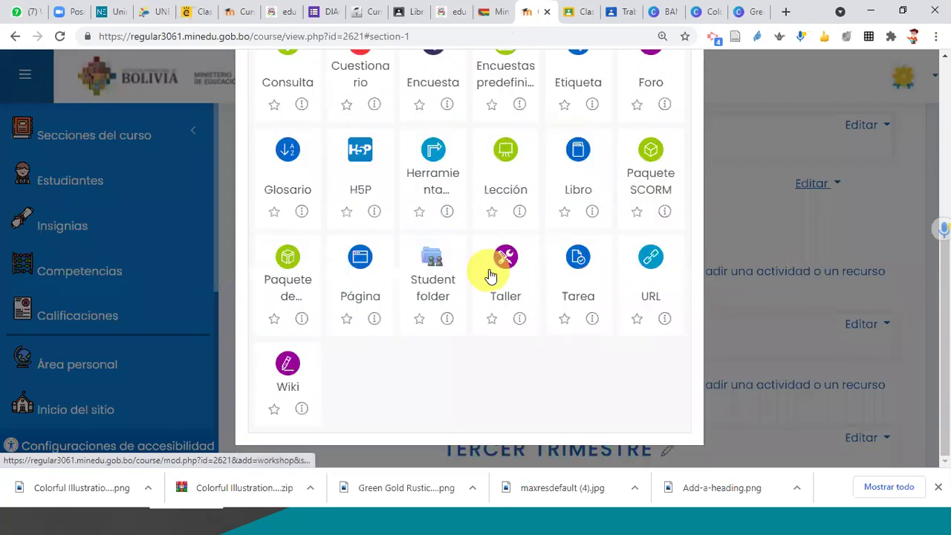
{"action": "scroll", "coordinate": [508, 216], "scroll_direction": "up", "scroll_amount": 4}
{"action": "scroll", "coordinate": [552, 260], "scroll_direction": "down", "scroll_amount": 4}
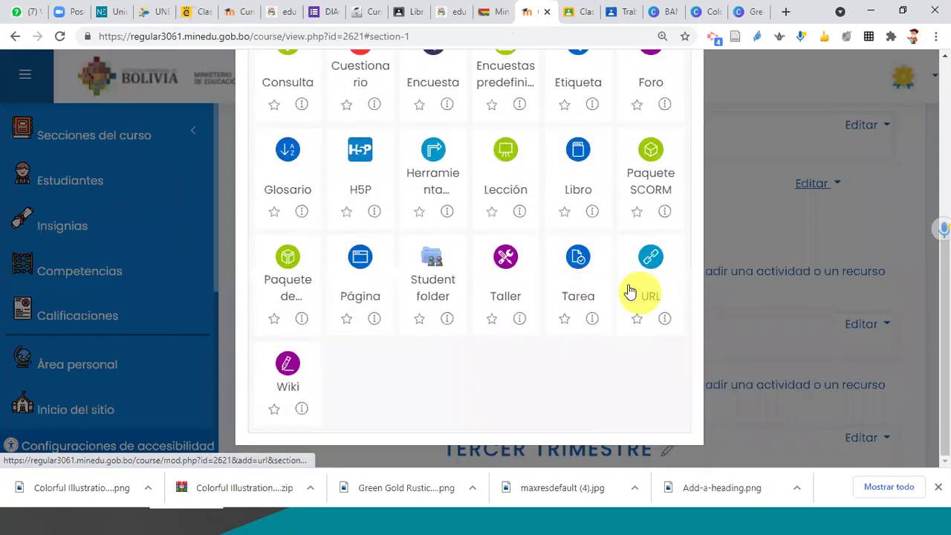
{"action": "scroll", "coordinate": [416, 254], "scroll_direction": "up", "scroll_amount": 1}
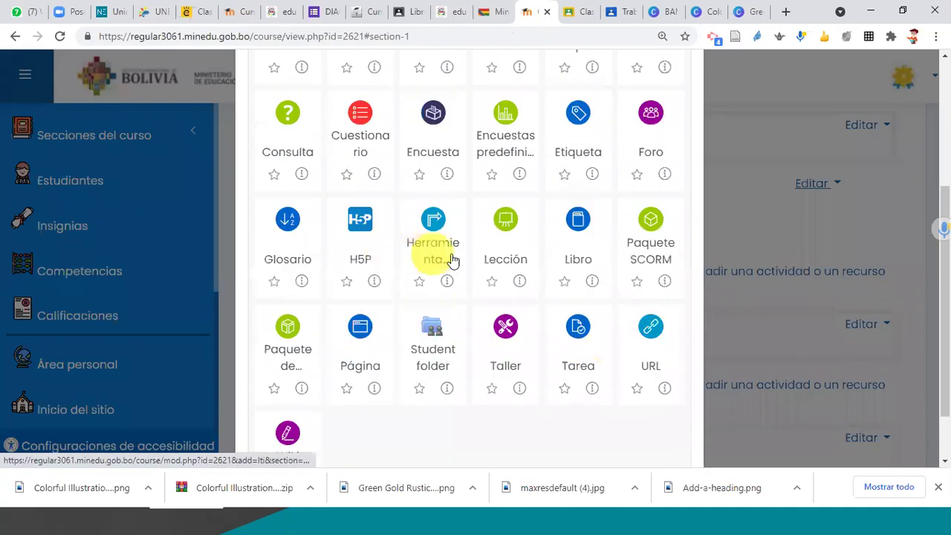
{"action": "left_click", "coordinate": [582, 119]}
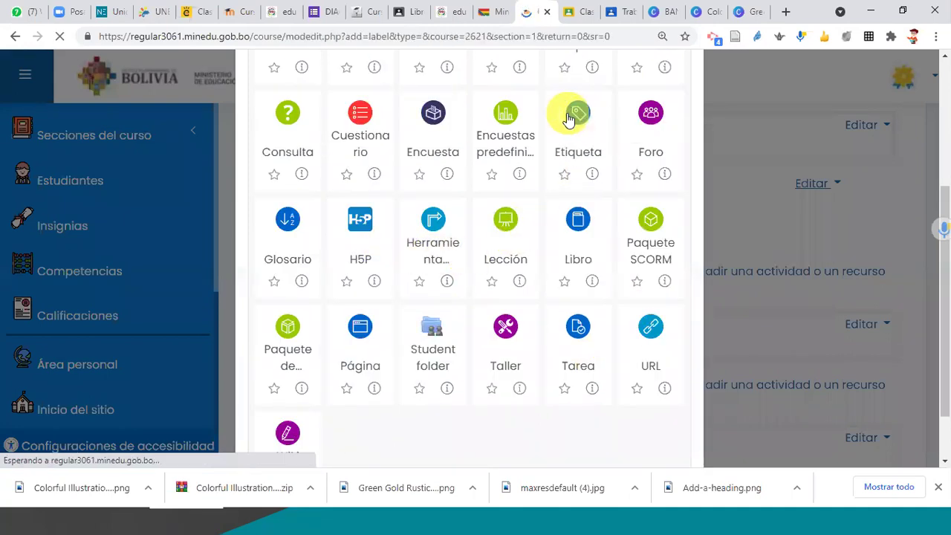
{"action": "scroll", "coordinate": [527, 283], "scroll_direction": "down", "scroll_amount": 2}
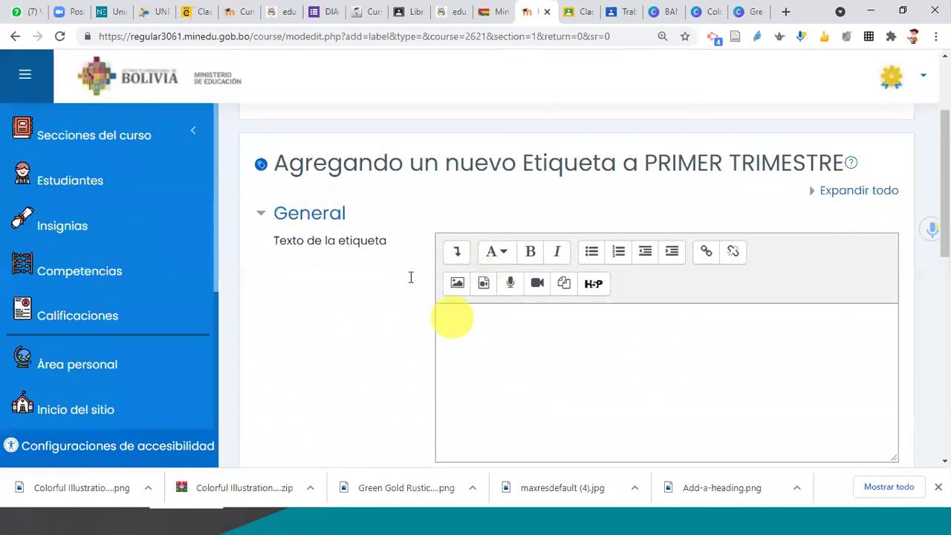
{"action": "left_click", "coordinate": [457, 289]}
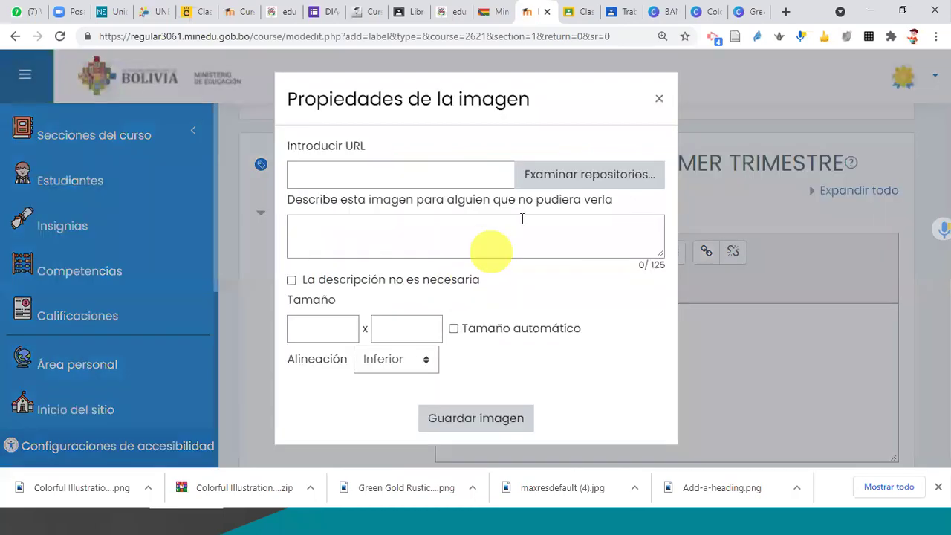
Step: Select contenido.png from the repositories and check its 276 x 100 size
{"action": "left_click", "coordinate": [569, 179]}
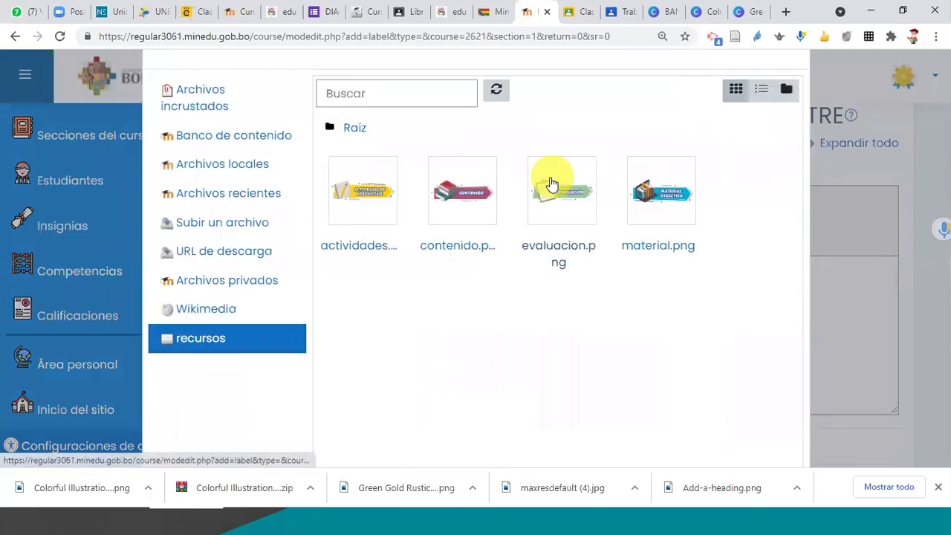
{"action": "left_click", "coordinate": [473, 199]}
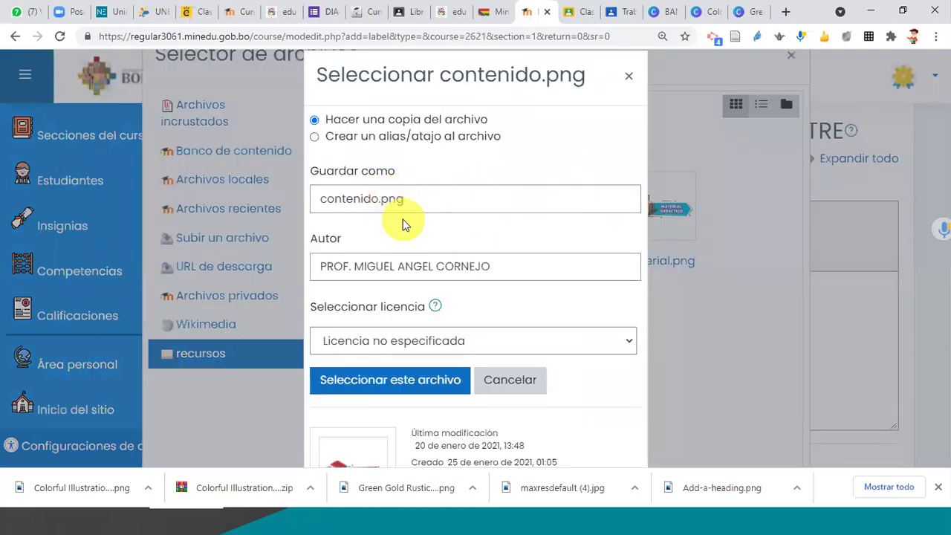
{"action": "left_click", "coordinate": [390, 383]}
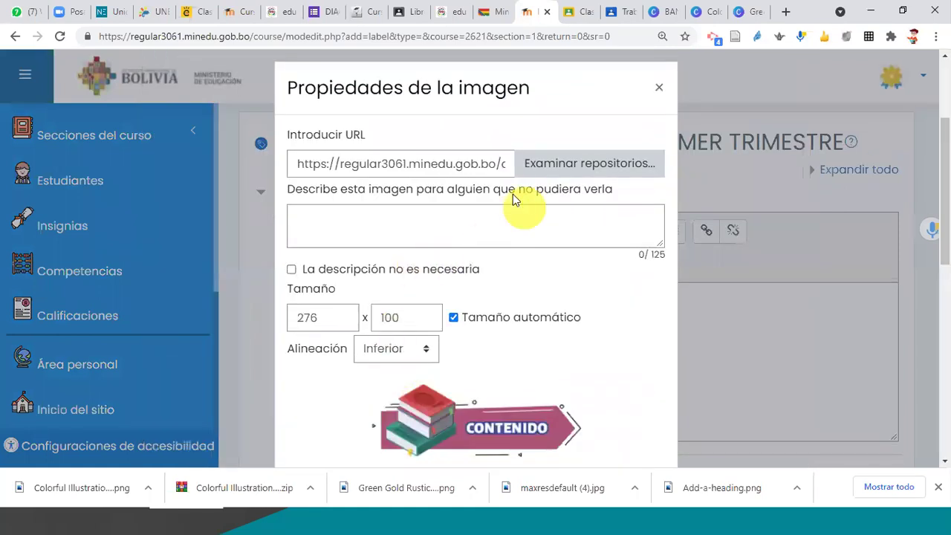
{"action": "scroll", "coordinate": [481, 339], "scroll_direction": "down", "scroll_amount": 2}
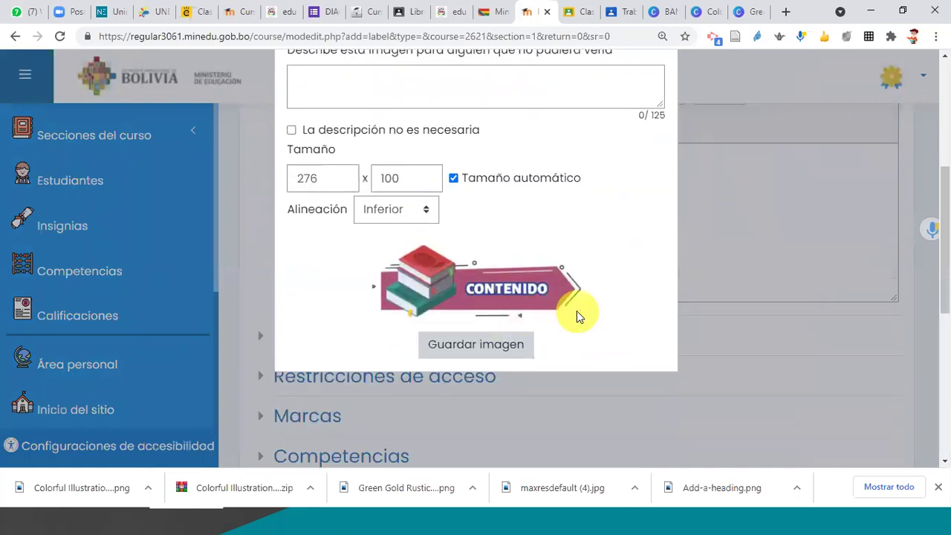
{"action": "double_click", "coordinate": [300, 179]}
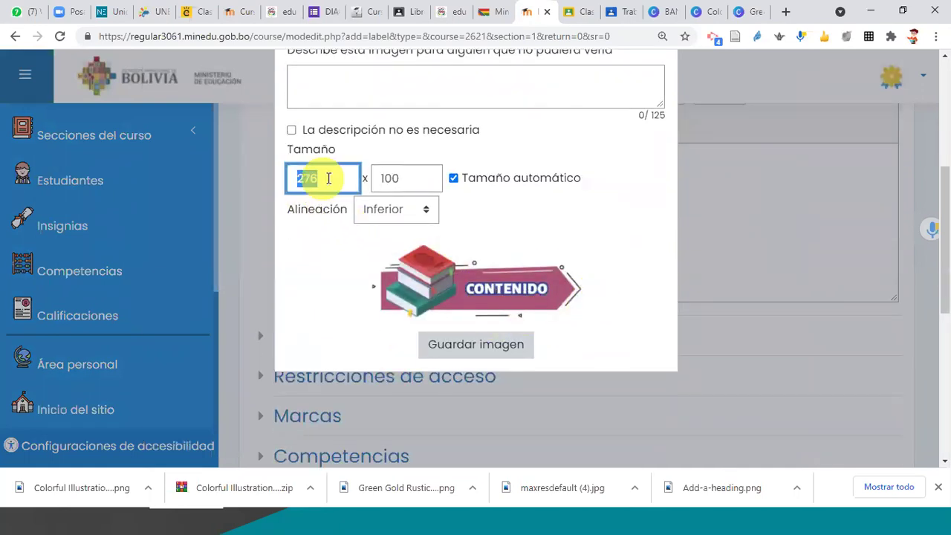
{"action": "double_click", "coordinate": [379, 178]}
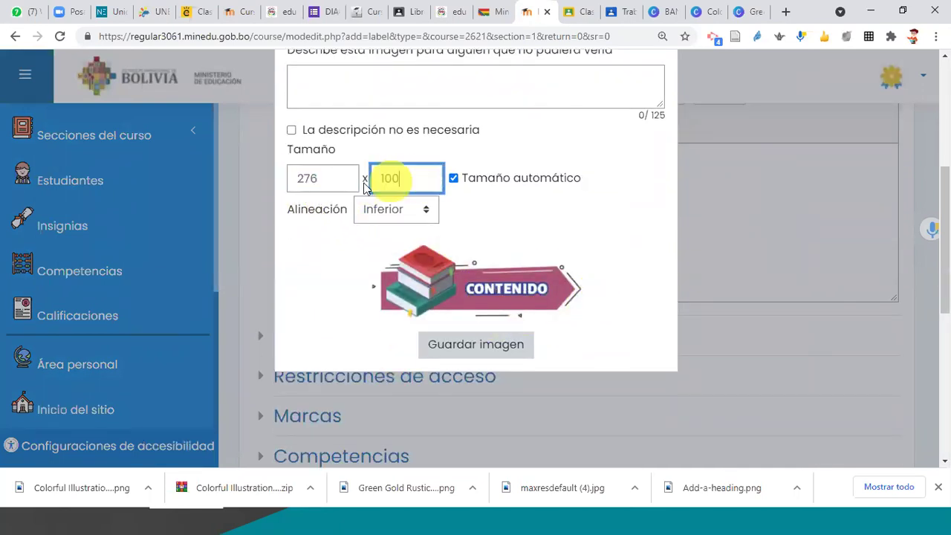
{"action": "double_click", "coordinate": [327, 180]}
{"action": "double_click", "coordinate": [393, 179]}
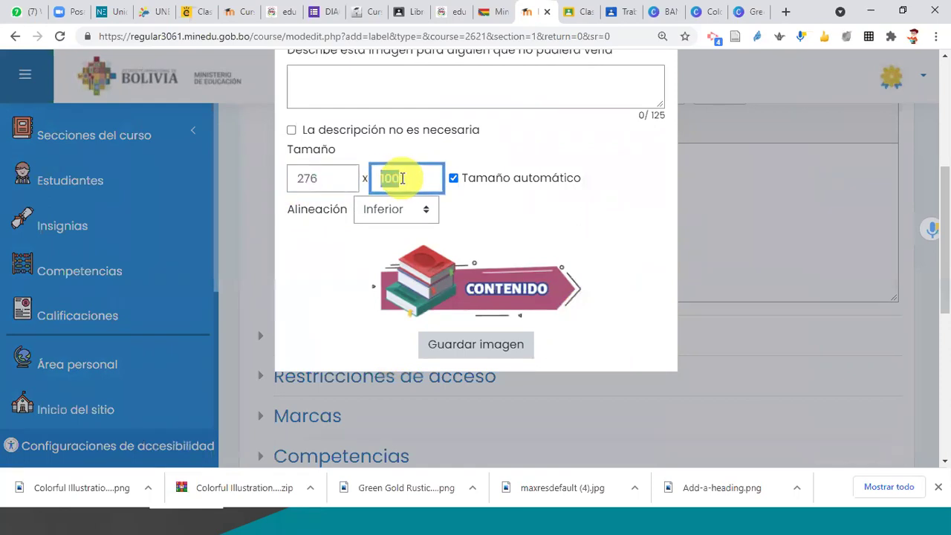
{"action": "scroll", "coordinate": [480, 275], "scroll_direction": "down", "scroll_amount": 1}
{"action": "scroll", "coordinate": [491, 268], "scroll_direction": "up", "scroll_amount": 1}
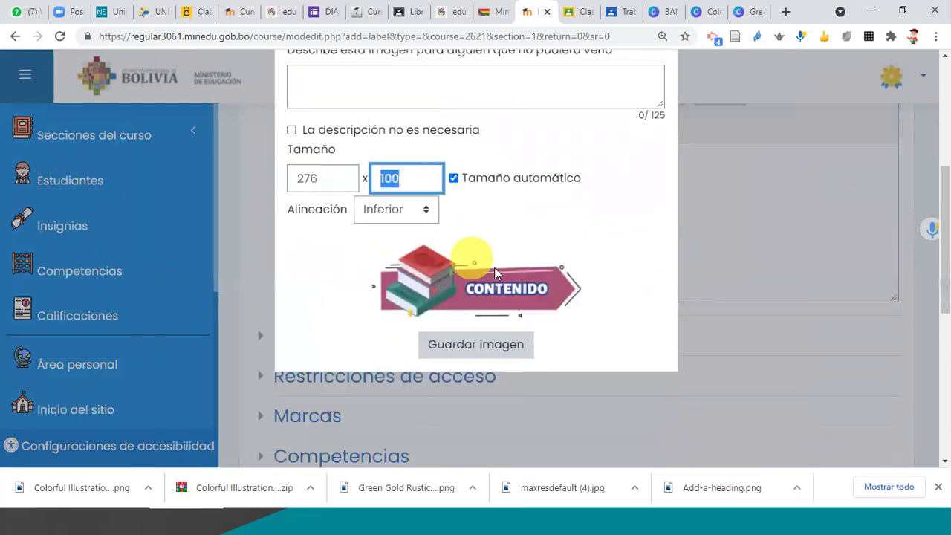
Step: Mark the CONTENIDO image as needing no description and insert it into the label
{"action": "left_click", "coordinate": [478, 347]}
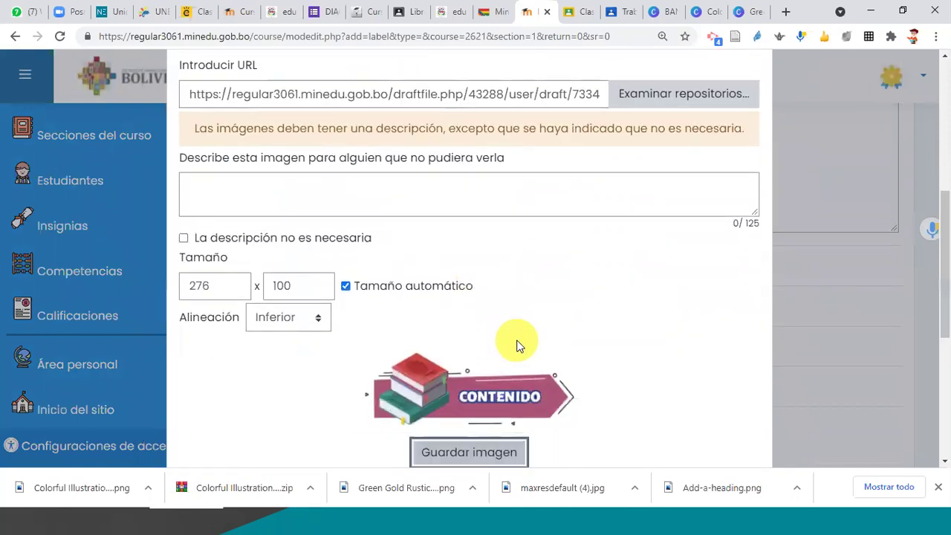
{"action": "left_click", "coordinate": [250, 238]}
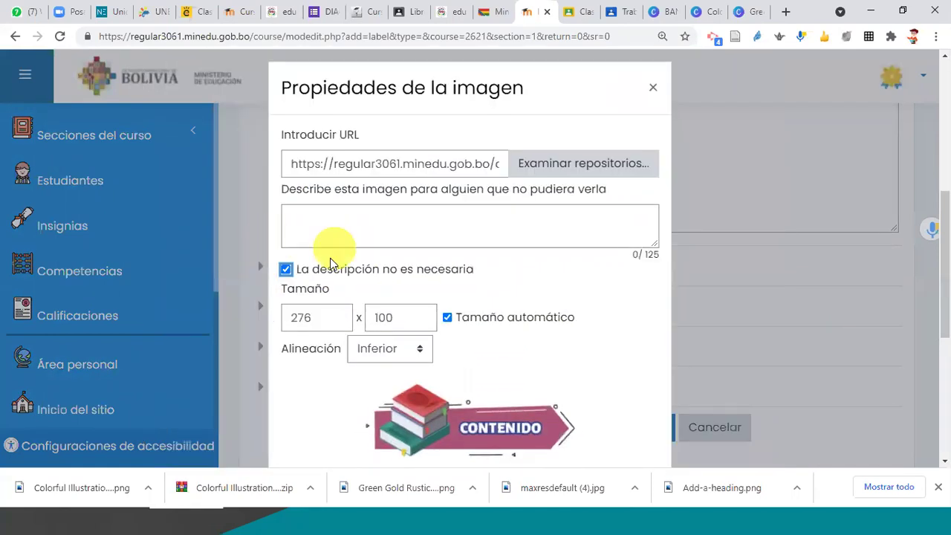
{"action": "scroll", "coordinate": [546, 332], "scroll_direction": "down", "scroll_amount": 2}
{"action": "left_click", "coordinate": [487, 279]}
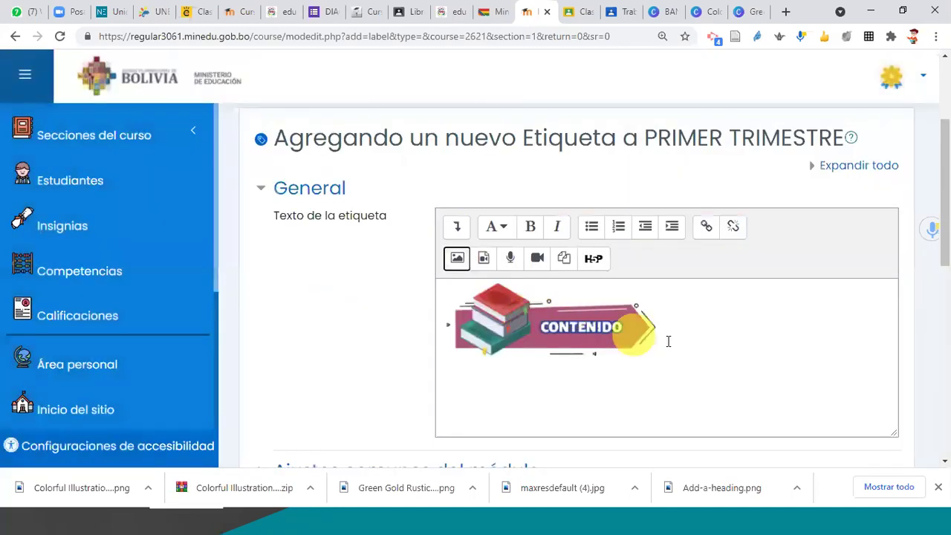
{"action": "scroll", "coordinate": [658, 339], "scroll_direction": "down", "scroll_amount": 4}
Step: Save the CONTENIDO label, then start a third Etiqueta under PRIMER TRIMESTRE and open its image properties
{"action": "left_click", "coordinate": [551, 359]}
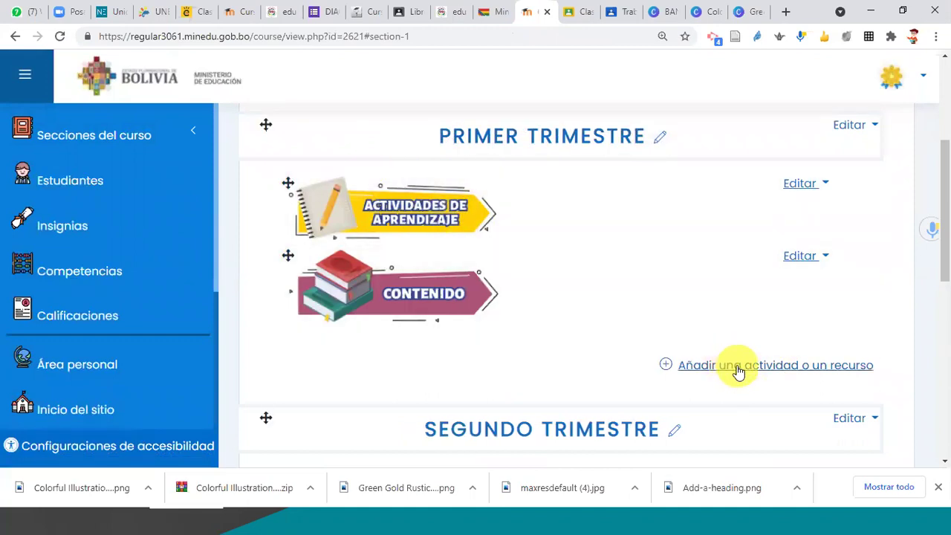
{"action": "left_click", "coordinate": [740, 368]}
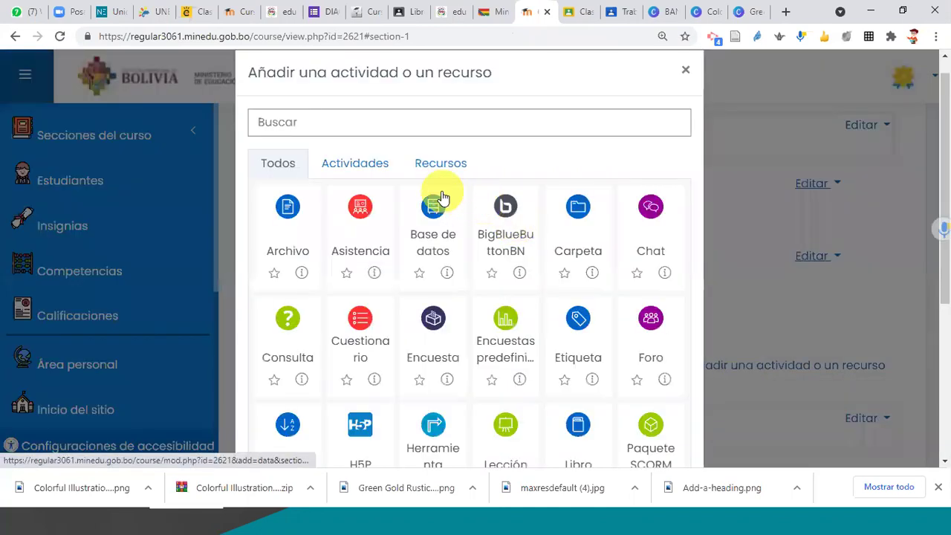
{"action": "scroll", "coordinate": [563, 250], "scroll_direction": "down", "scroll_amount": 1}
{"action": "left_click", "coordinate": [580, 260]}
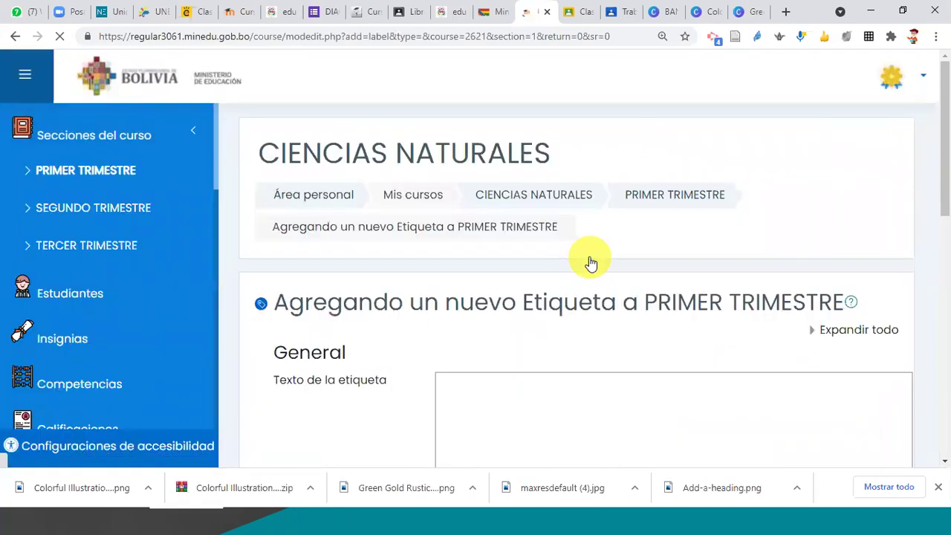
{"action": "scroll", "coordinate": [573, 260], "scroll_direction": "down", "scroll_amount": 2}
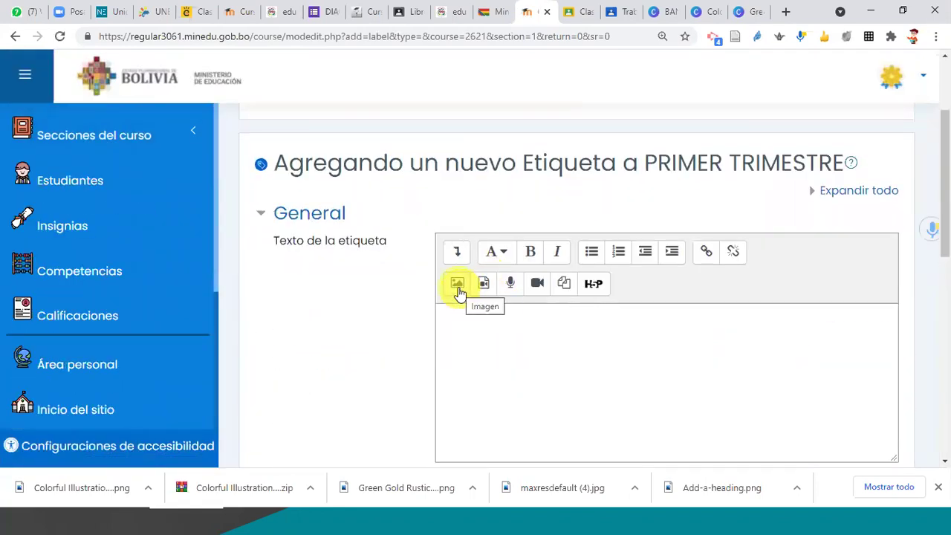
{"action": "left_click", "coordinate": [457, 289]}
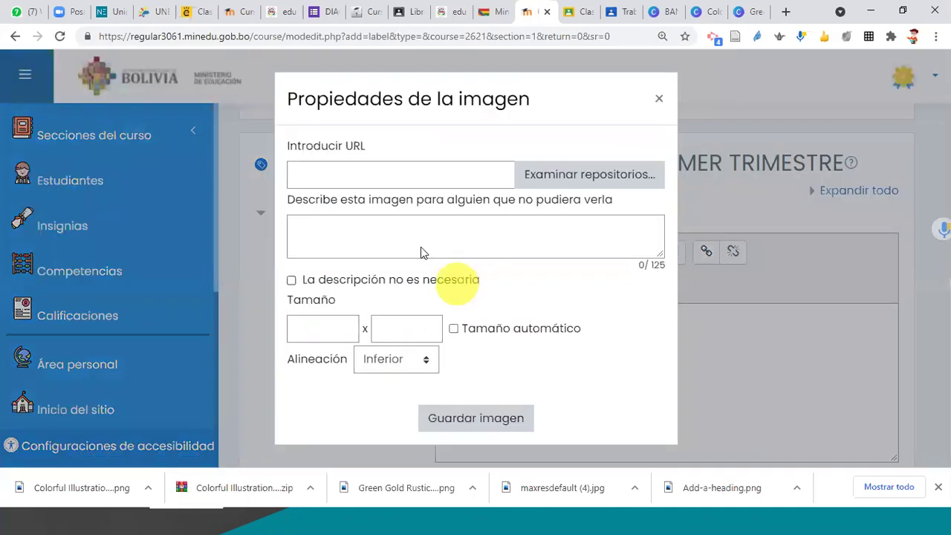
Step: Choose evaluacion.png from the recursos files as the label image
{"action": "left_click", "coordinate": [588, 179]}
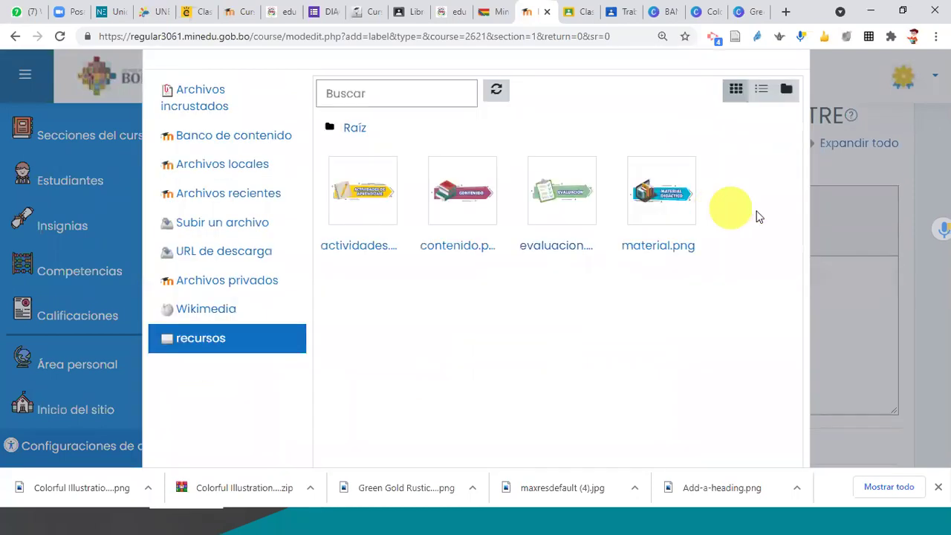
{"action": "left_click", "coordinate": [231, 199]}
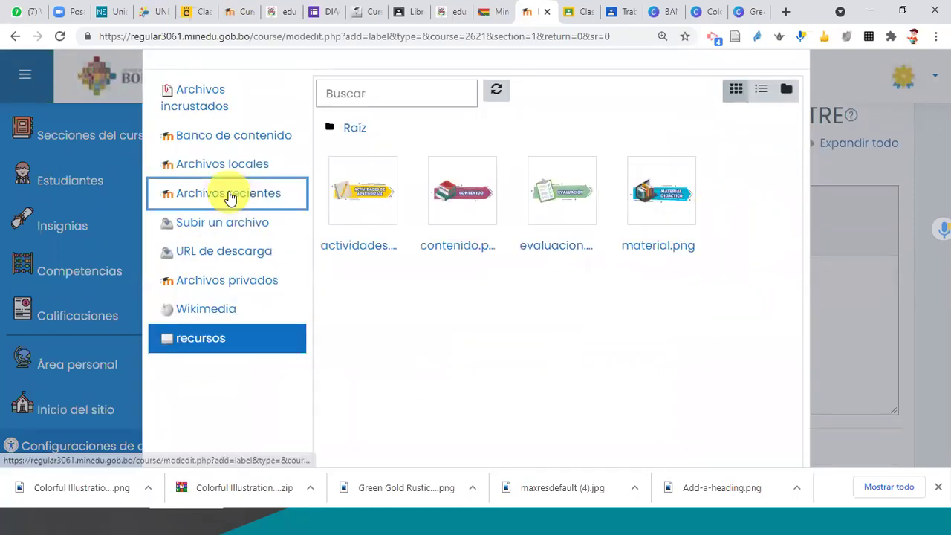
{"action": "left_click", "coordinate": [232, 220]}
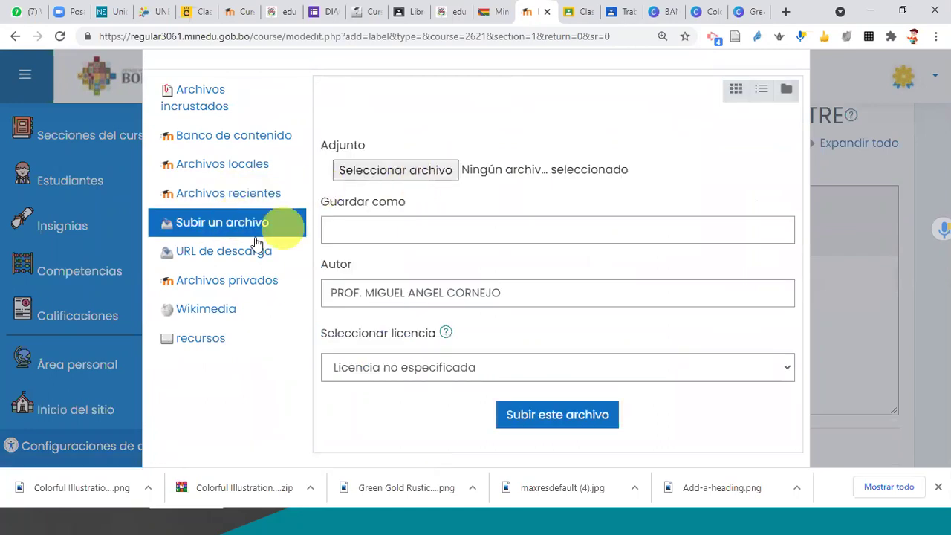
{"action": "left_click", "coordinate": [217, 343]}
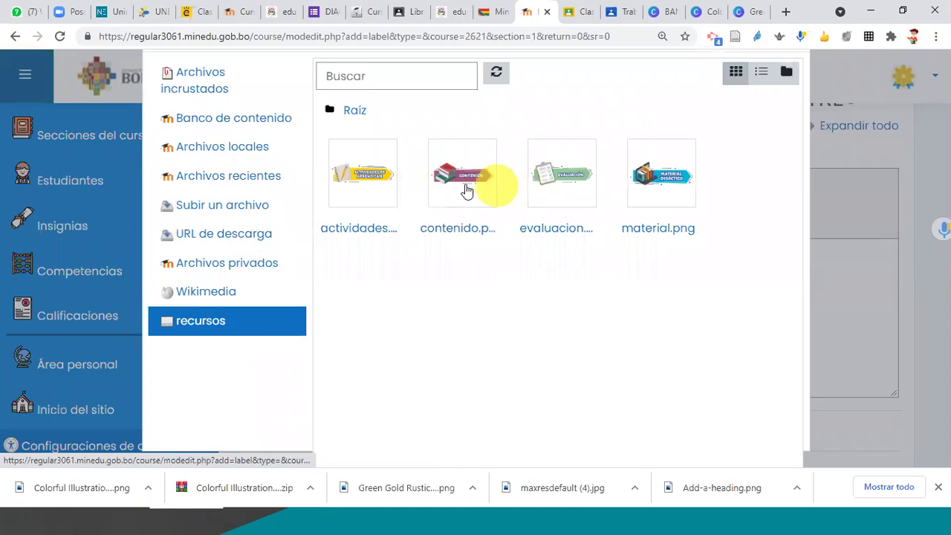
{"action": "left_click", "coordinate": [572, 177]}
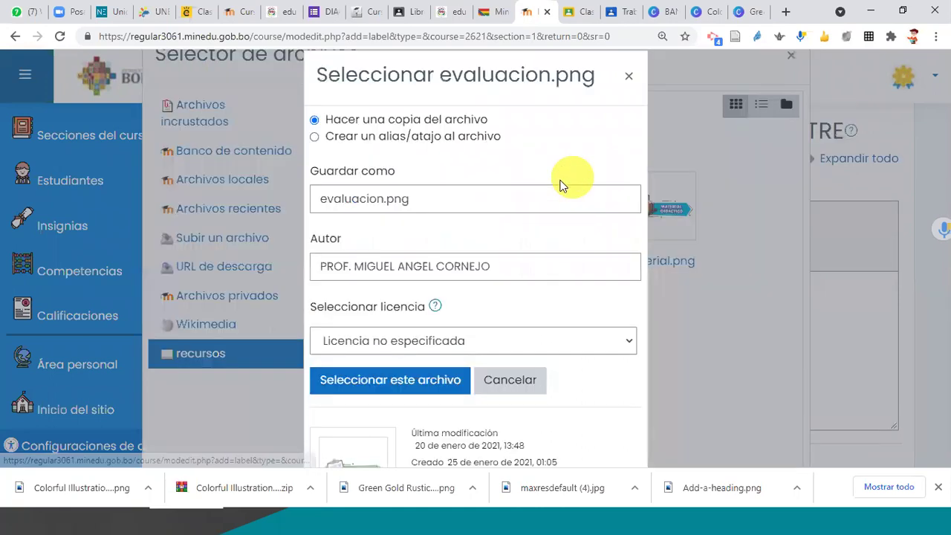
{"action": "left_click", "coordinate": [385, 383]}
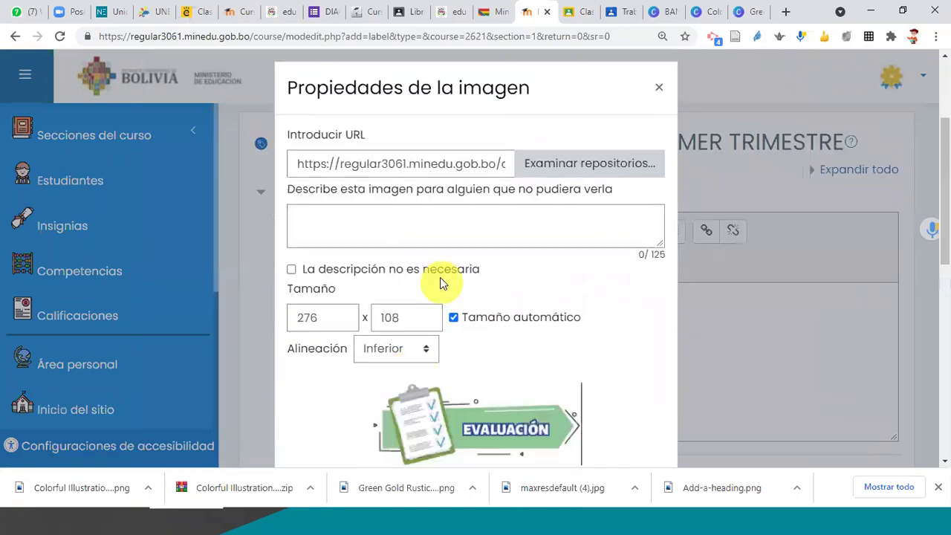
Step: Insert the EVALUACIÓN image with no description needed and save the label to the course
{"action": "left_click", "coordinate": [292, 269]}
{"action": "scroll", "coordinate": [516, 399], "scroll_direction": "down", "scroll_amount": 2}
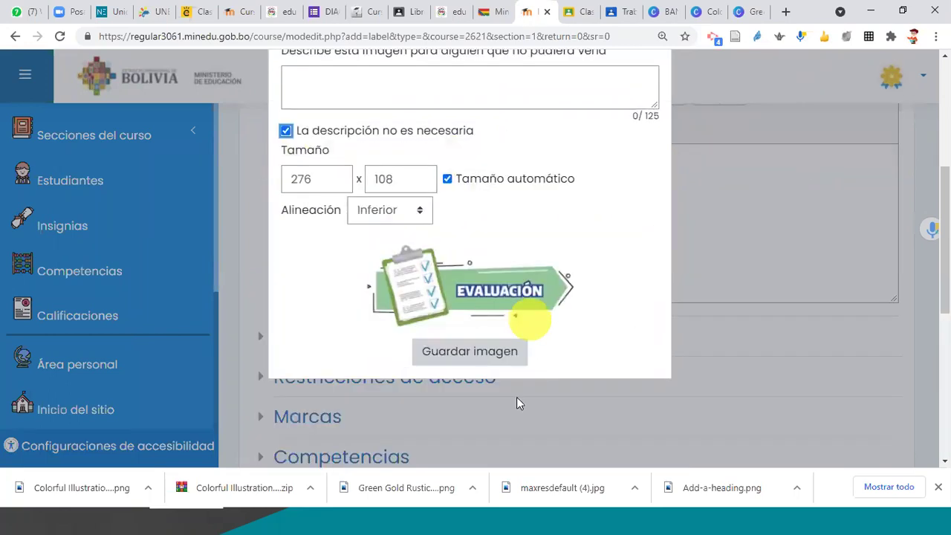
{"action": "left_click", "coordinate": [472, 354]}
{"action": "scroll", "coordinate": [713, 300], "scroll_direction": "down", "scroll_amount": 3}
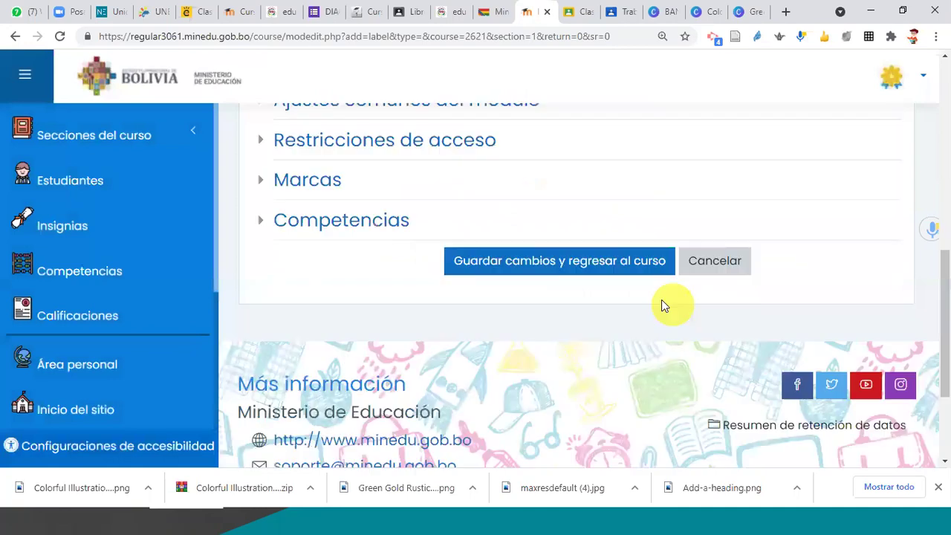
{"action": "left_click", "coordinate": [565, 257]}
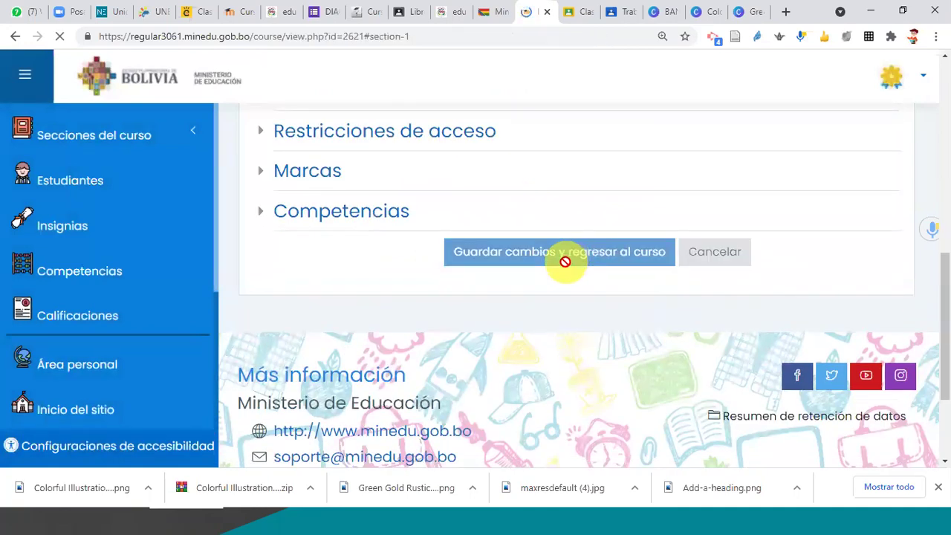
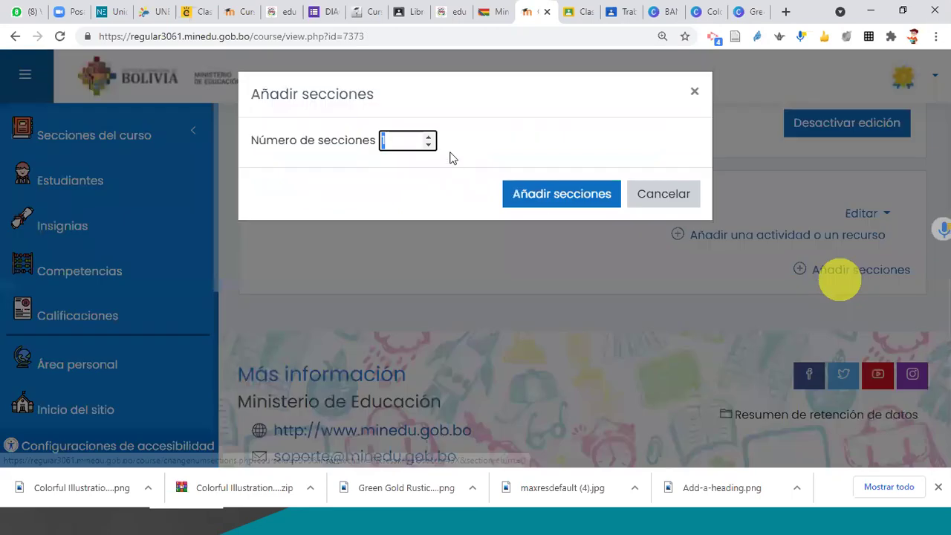
Step: Add 3 new sections to the course, creating Tema 1, Tema 2 and Tema 3
{"action": "left_click", "coordinate": [431, 140]}
{"action": "type", "text": "3"}
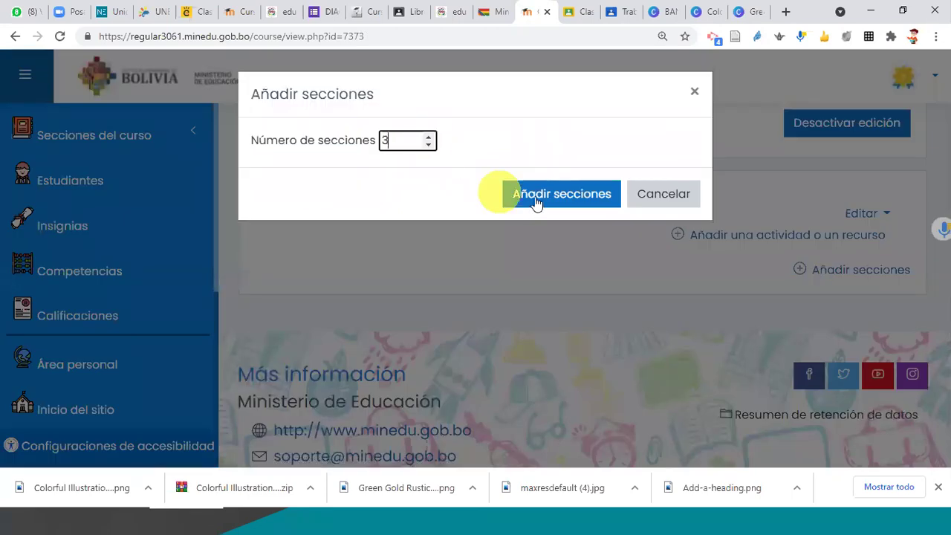
{"action": "left_click", "coordinate": [539, 201]}
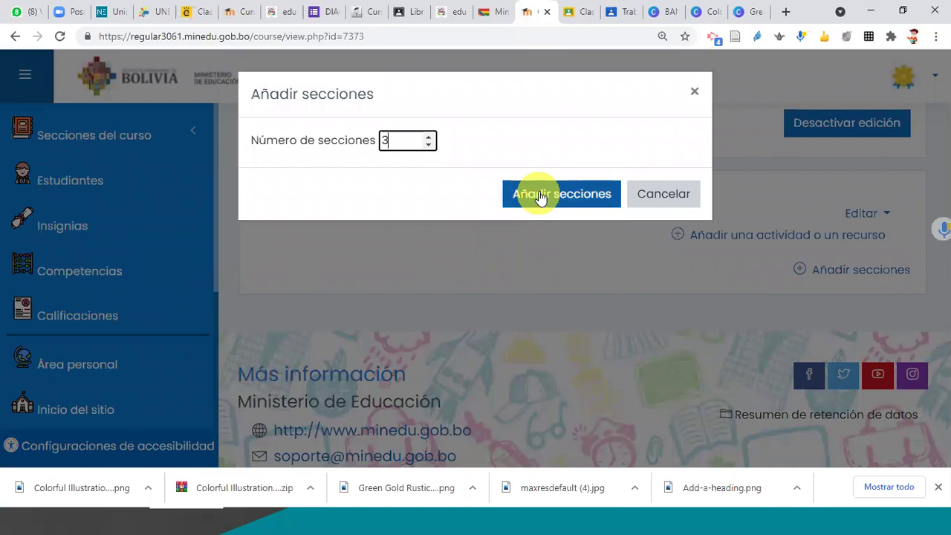
{"action": "left_click", "coordinate": [541, 196]}
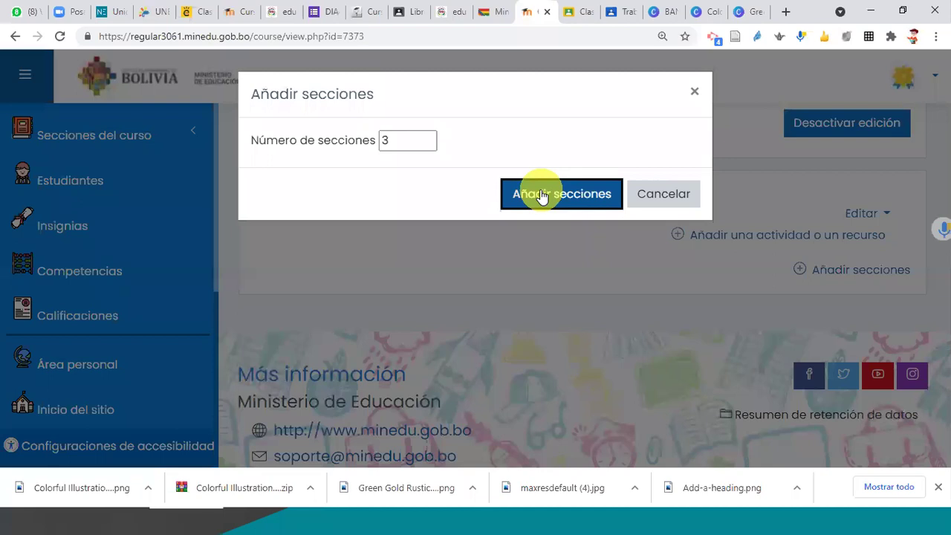
{"action": "left_click", "coordinate": [538, 195]}
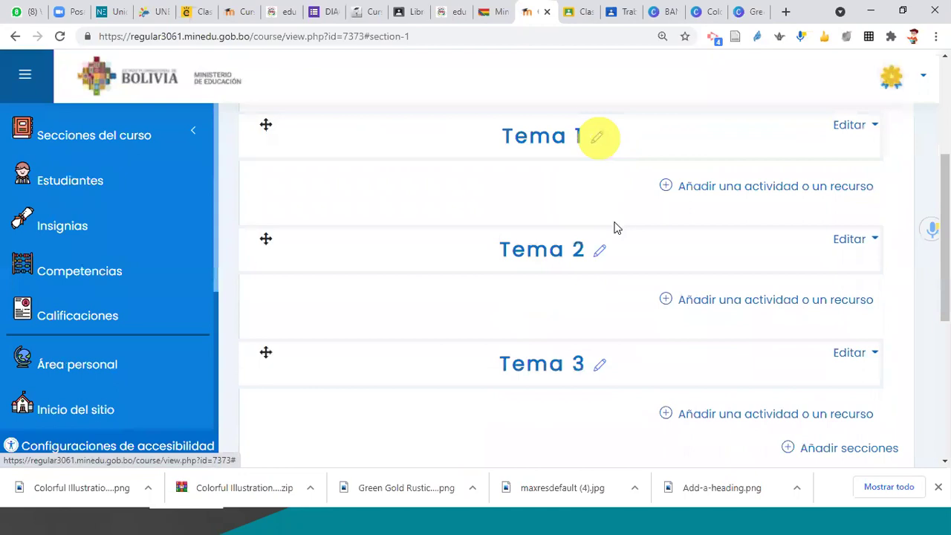
Step: Title the first section PRIMER TRIMESTRE
{"action": "type", "text": "PRIME"}
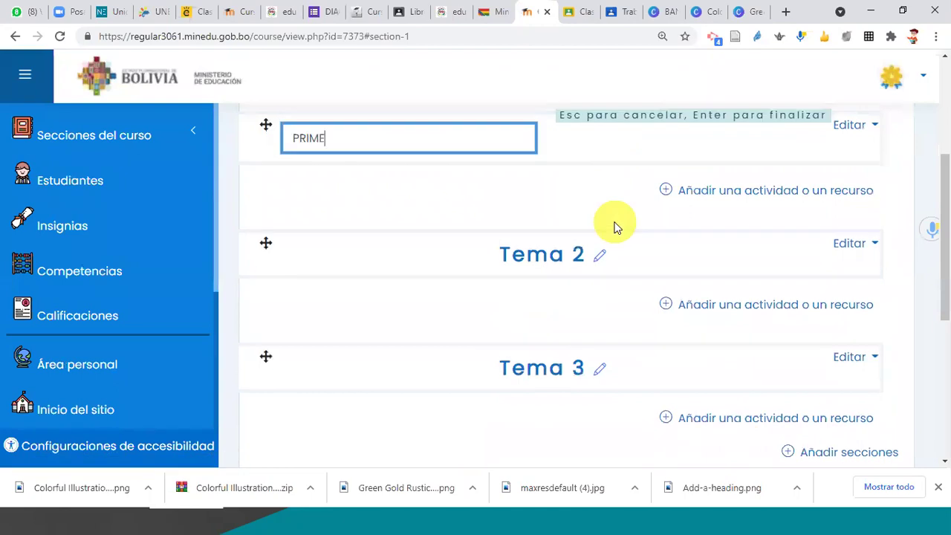
{"action": "type", "text": "R TRIMESTRE"}
{"action": "key", "text": "Return"}
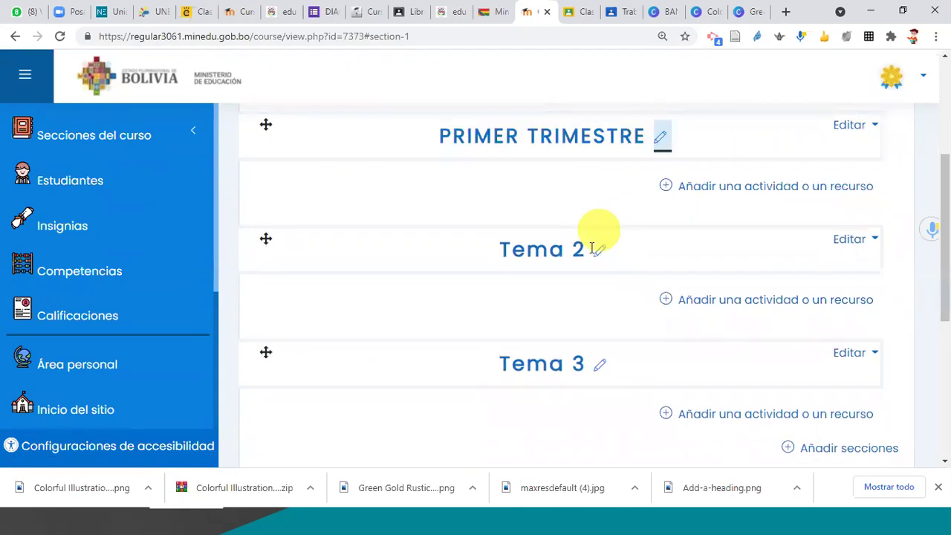
Step: Rename the second and third sections SEGUNDO TRIMESTRE and TERCER TRIMESTRE
{"action": "left_click", "coordinate": [602, 253]}
{"action": "type", "text": "S"}
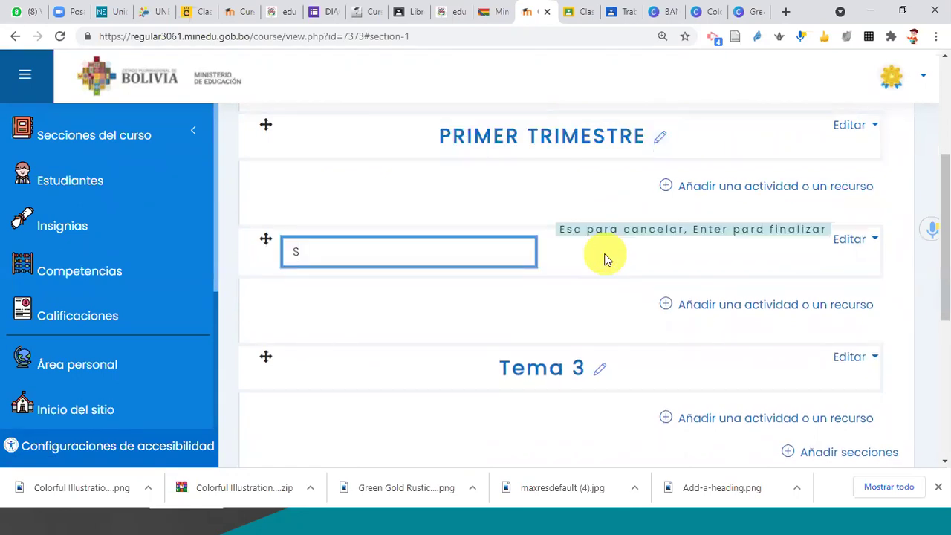
{"action": "type", "text": "EGUNO"}
{"action": "key", "text": "BackSpace"}
{"action": "type", "text": "DO TRIMESTRE"}
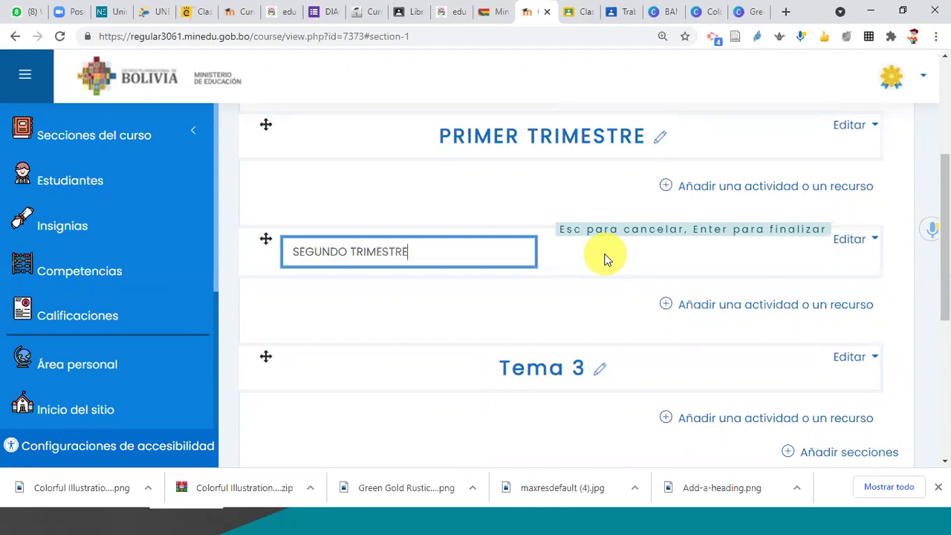
{"action": "key", "text": "Return"}
{"action": "left_click", "coordinate": [600, 368]}
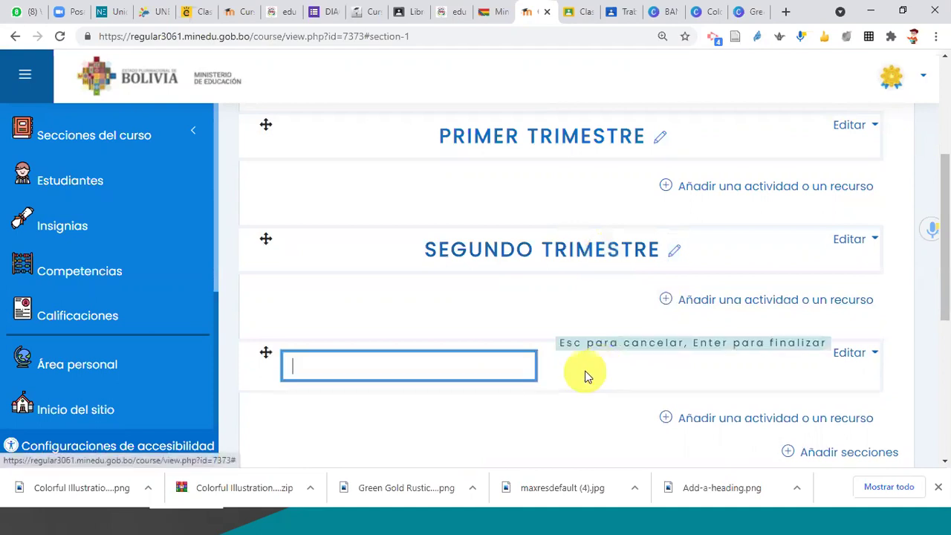
{"action": "type", "text": "TERCER TRIMESTRE"}
{"action": "key", "text": "Return"}
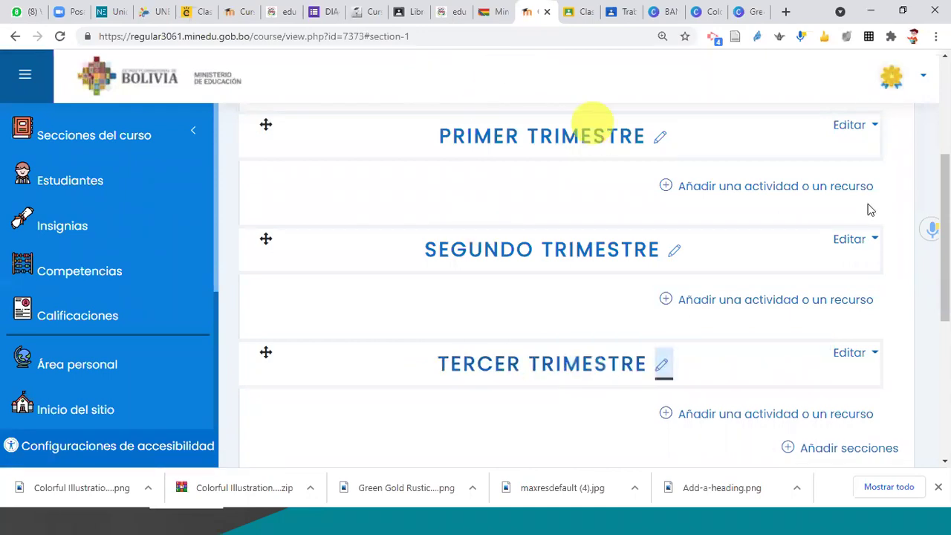
Step: Start a new Etiqueta label in PRIMER TRIMESTRE from the Recursos list
{"action": "left_click", "coordinate": [733, 195]}
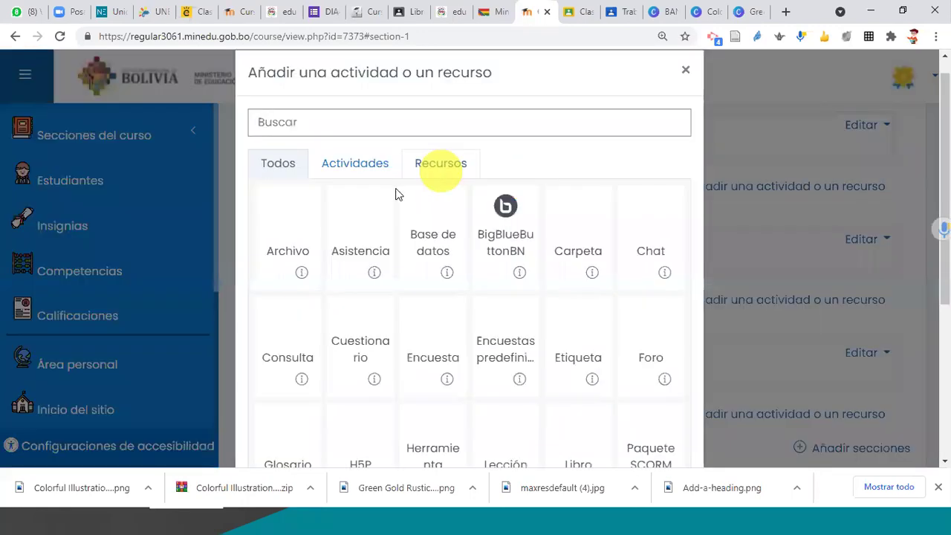
{"action": "left_click", "coordinate": [366, 168]}
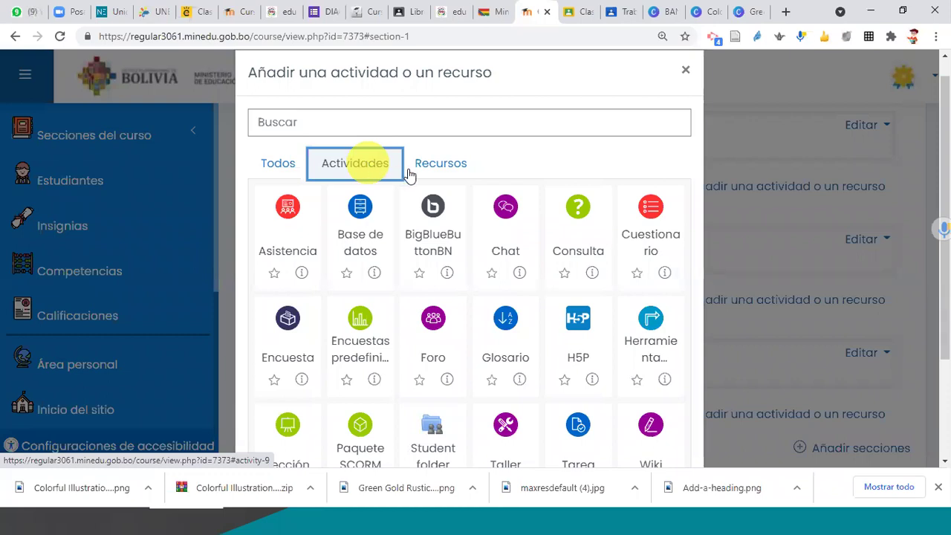
{"action": "left_click", "coordinate": [436, 170]}
{"action": "left_click", "coordinate": [352, 176]}
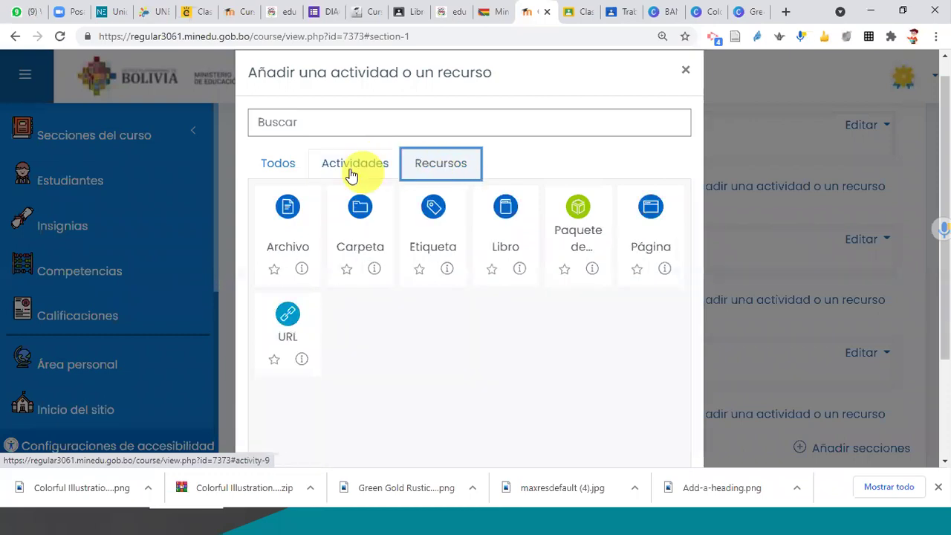
{"action": "left_click", "coordinate": [407, 176]}
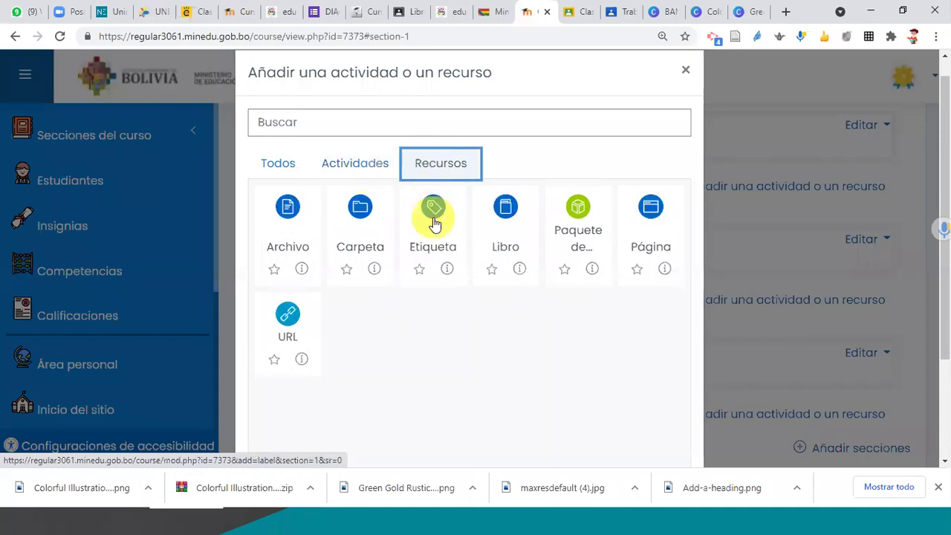
{"action": "left_click", "coordinate": [435, 223]}
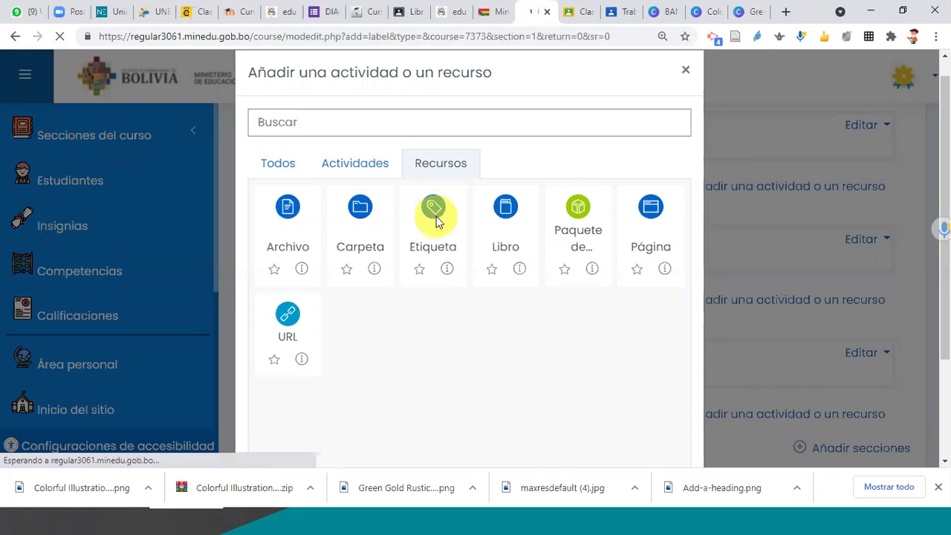
{"action": "scroll", "coordinate": [473, 252], "scroll_direction": "down", "scroll_amount": 3}
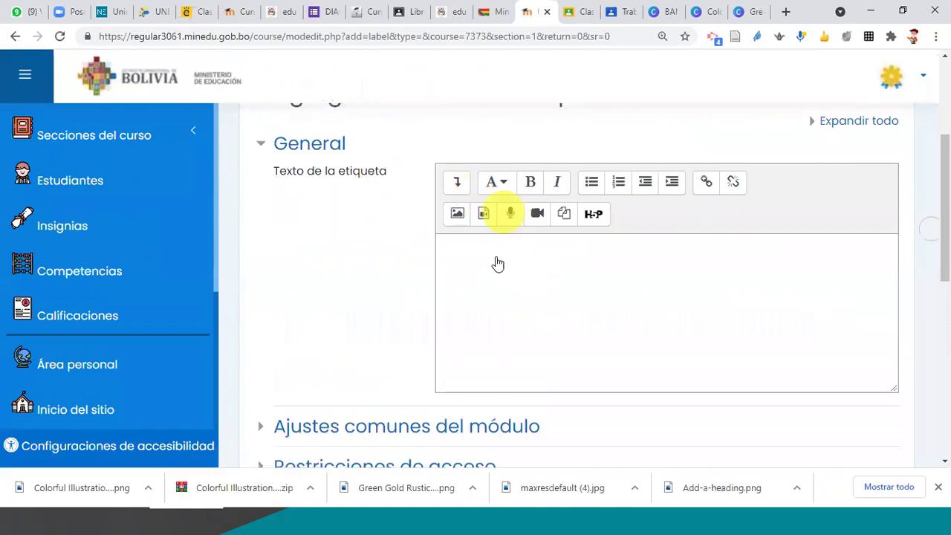
Step: Insert actividades.png into the label without a description and save it to the course
{"action": "left_click", "coordinate": [457, 216]}
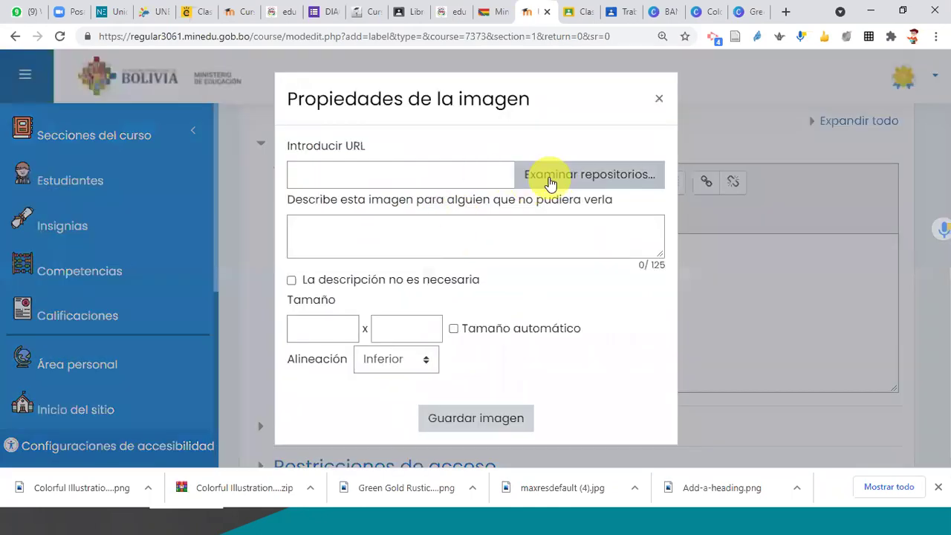
{"action": "left_click", "coordinate": [550, 183]}
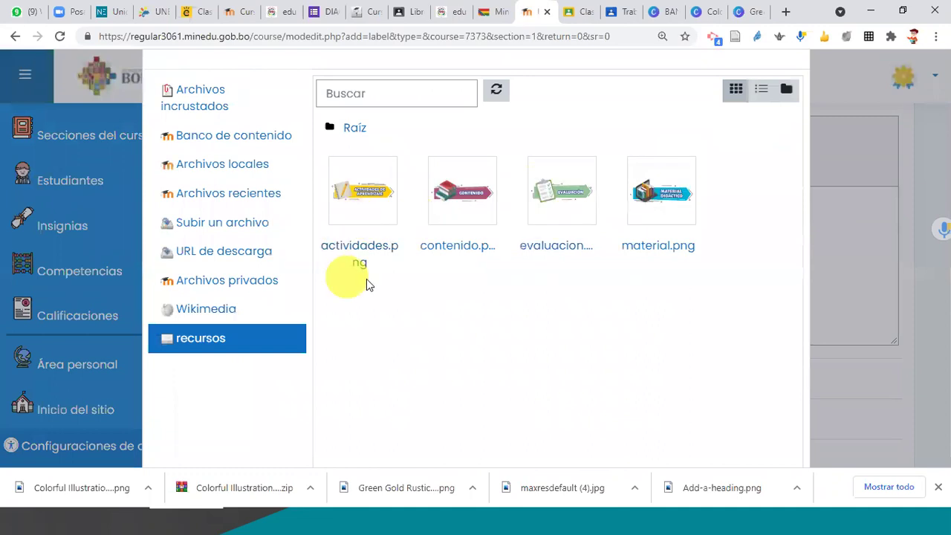
{"action": "left_click", "coordinate": [377, 199]}
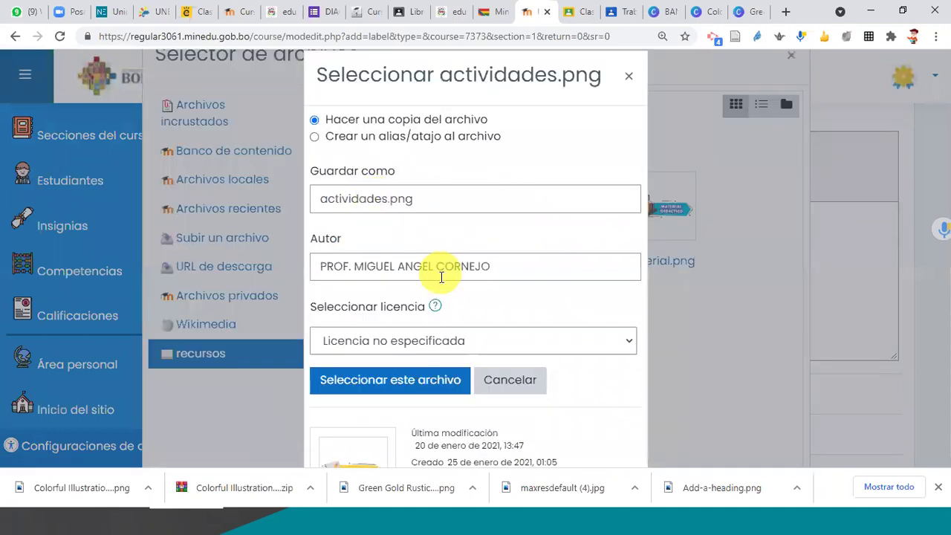
{"action": "left_click", "coordinate": [399, 385]}
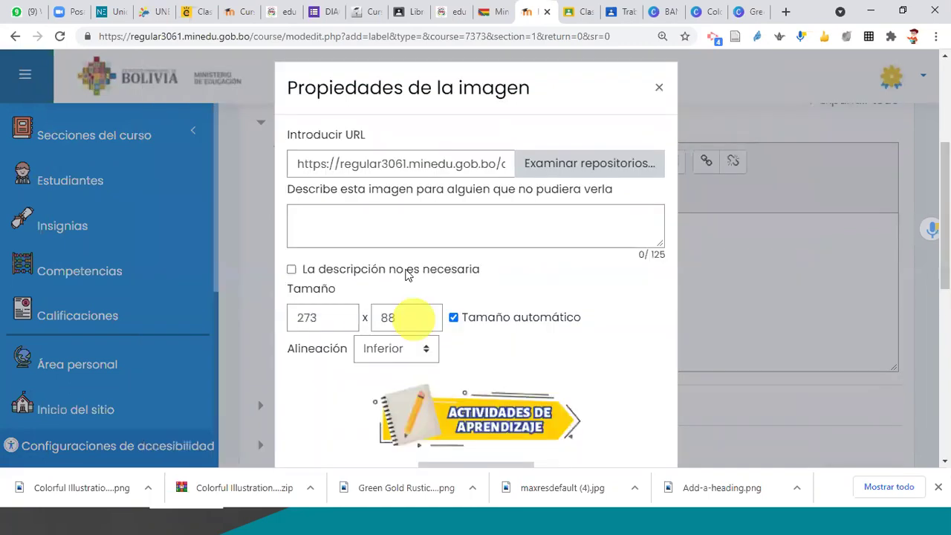
{"action": "left_click", "coordinate": [291, 270]}
{"action": "scroll", "coordinate": [498, 293], "scroll_direction": "down", "scroll_amount": 3}
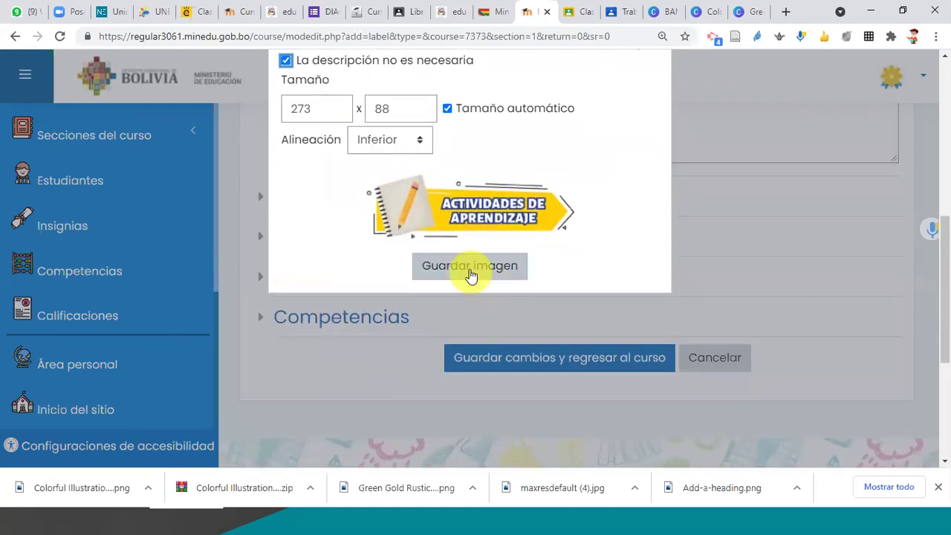
{"action": "left_click", "coordinate": [470, 269]}
{"action": "scroll", "coordinate": [602, 354], "scroll_direction": "down", "scroll_amount": 3}
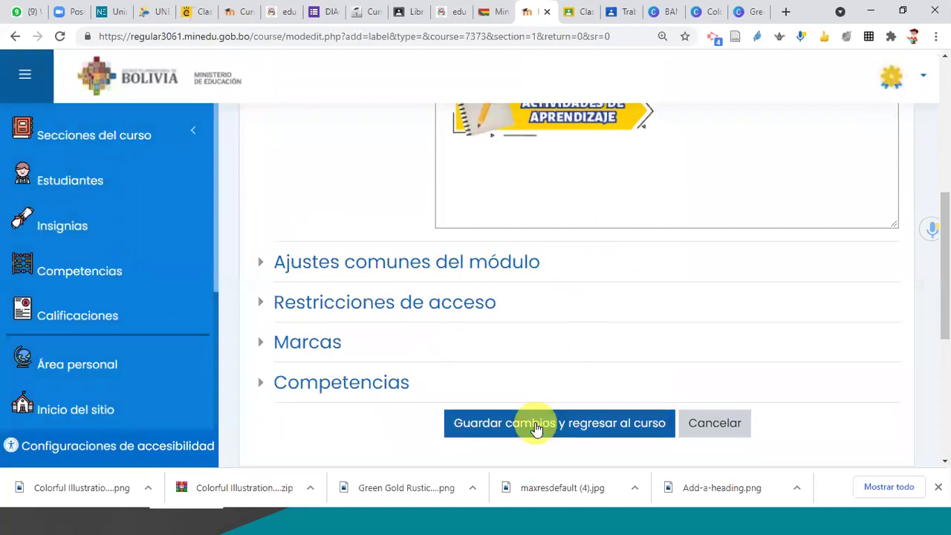
{"action": "left_click", "coordinate": [537, 423]}
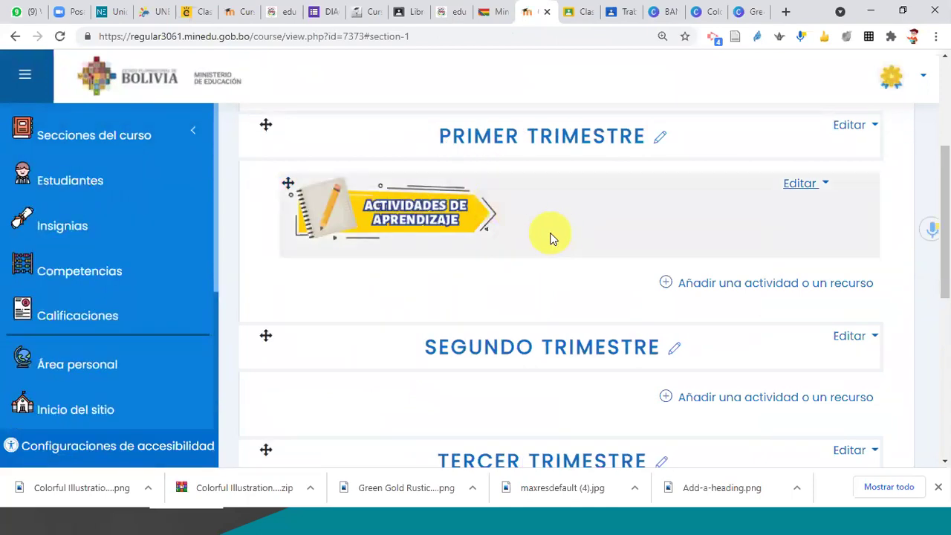
{"action": "left_click", "coordinate": [830, 187]}
{"action": "left_click", "coordinate": [730, 281]}
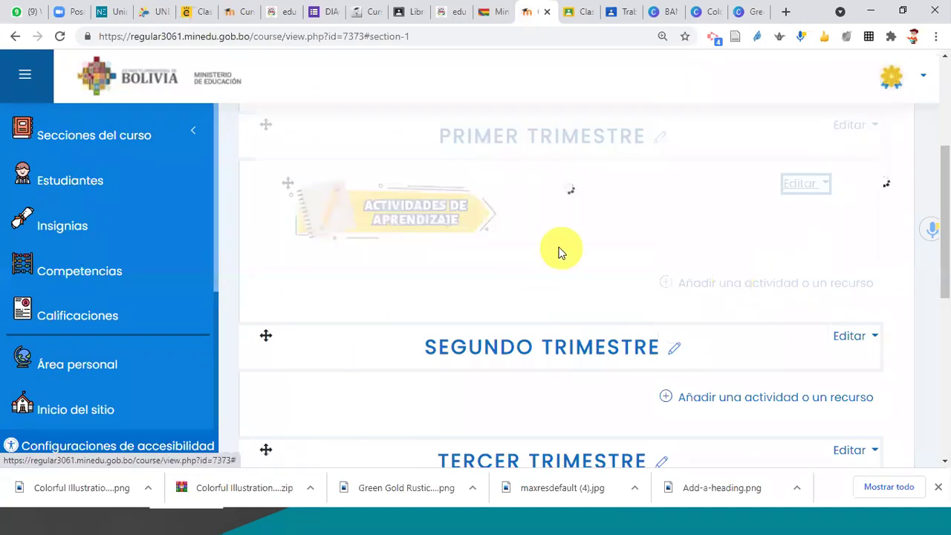
{"action": "scroll", "coordinate": [282, 248], "scroll_direction": "down", "scroll_amount": 1}
{"action": "scroll", "coordinate": [282, 248], "scroll_direction": "down", "scroll_amount": 1}
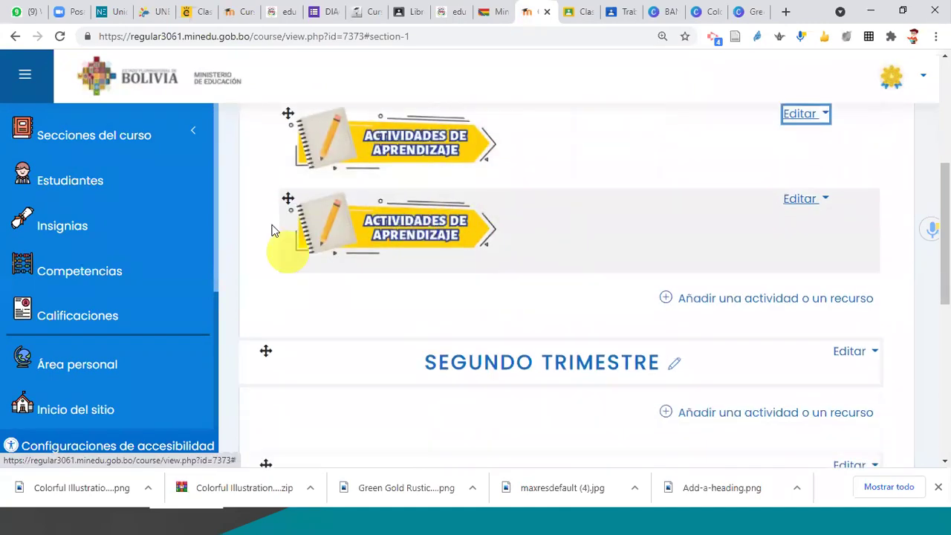
{"action": "left_click_drag", "start_coordinate": [287, 196], "coordinate": [277, 366]}
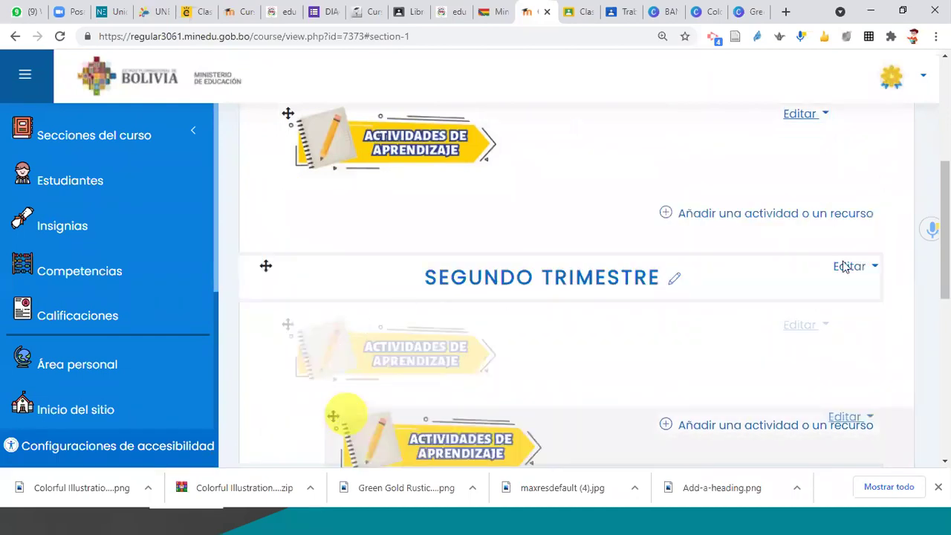
{"action": "left_click", "coordinate": [824, 114]}
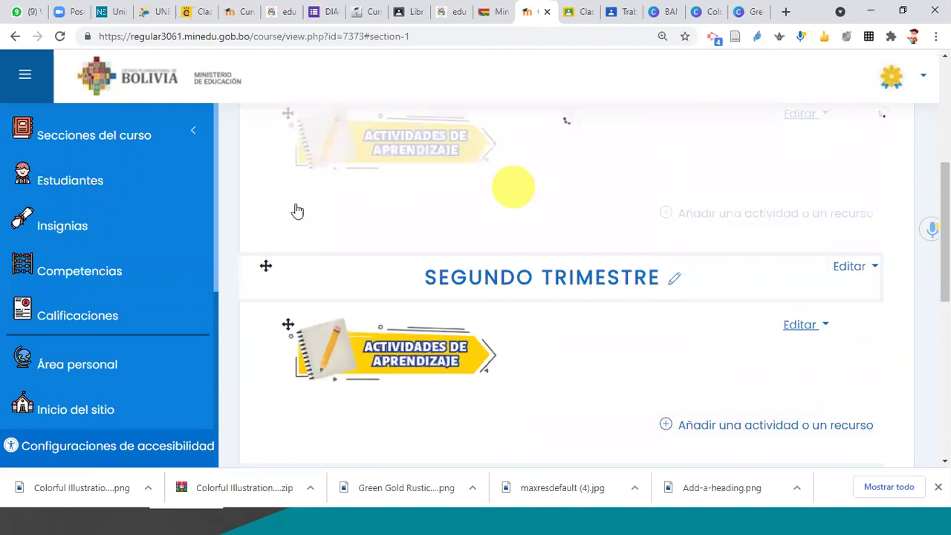
{"action": "left_click_drag", "start_coordinate": [289, 196], "coordinate": [389, 424]}
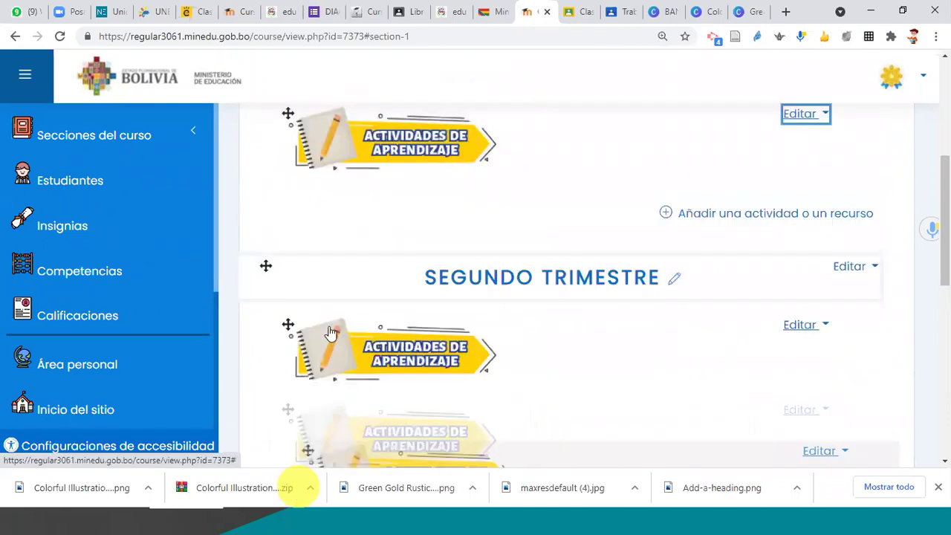
{"action": "left_click_drag", "start_coordinate": [331, 334], "coordinate": [319, 318]}
{"action": "left_click_drag", "start_coordinate": [613, 321], "coordinate": [614, 320]}
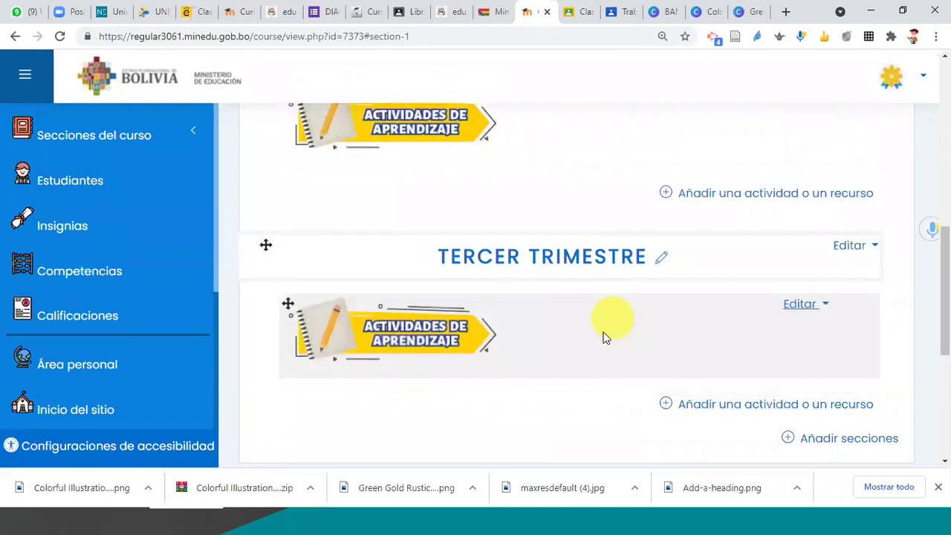
{"action": "scroll", "coordinate": [614, 341], "scroll_direction": "up", "scroll_amount": 3}
{"action": "scroll", "coordinate": [597, 323], "scroll_direction": "up", "scroll_amount": 3}
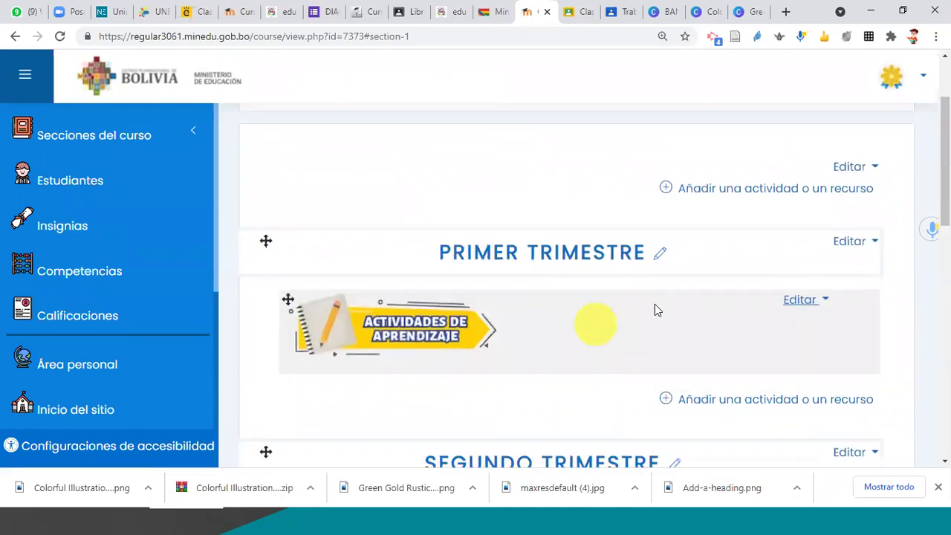
{"action": "scroll", "coordinate": [609, 317], "scroll_direction": "down", "scroll_amount": 1}
{"action": "scroll", "coordinate": [833, 279], "scroll_direction": "up", "scroll_amount": 1}
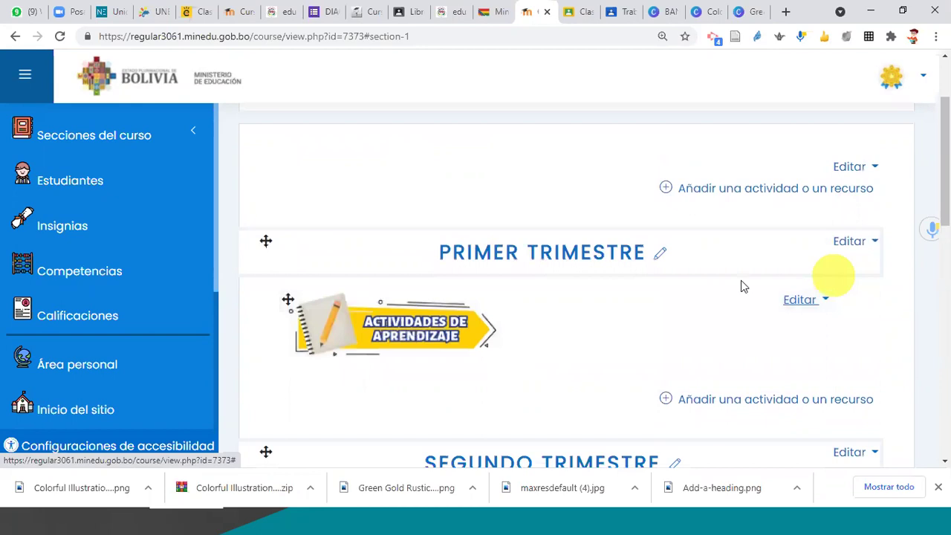
{"action": "scroll", "coordinate": [739, 283], "scroll_direction": "down", "scroll_amount": 2}
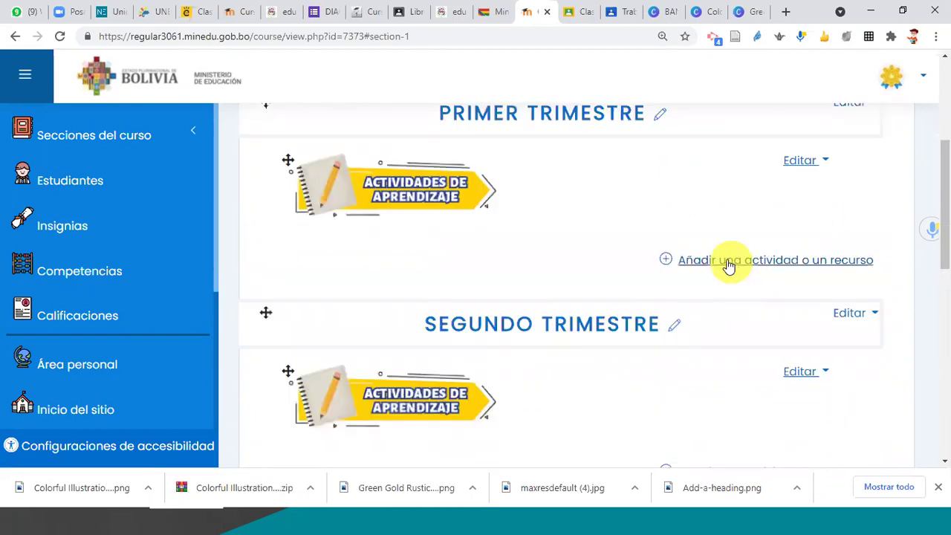
Step: Create another Etiqueta label in Primer Trimestre
{"action": "left_click", "coordinate": [729, 262]}
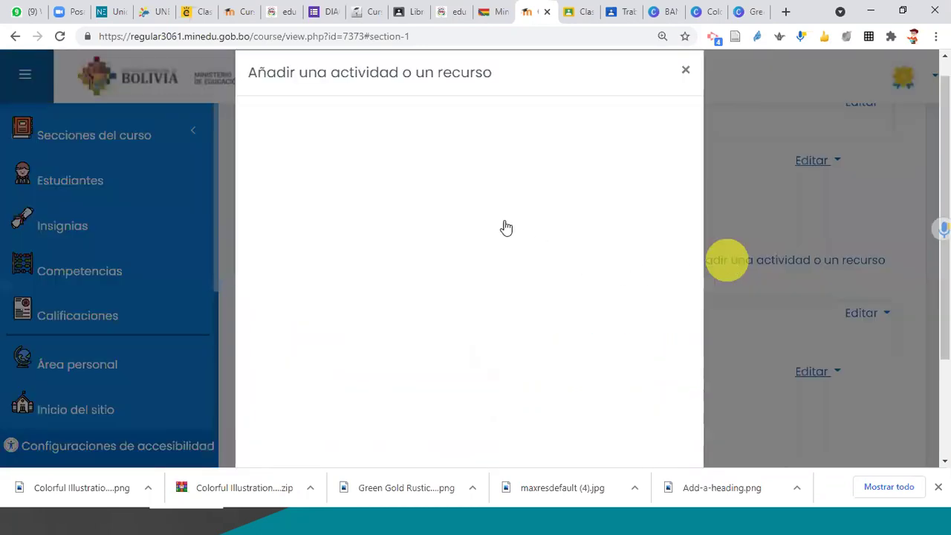
{"action": "left_click", "coordinate": [579, 326]}
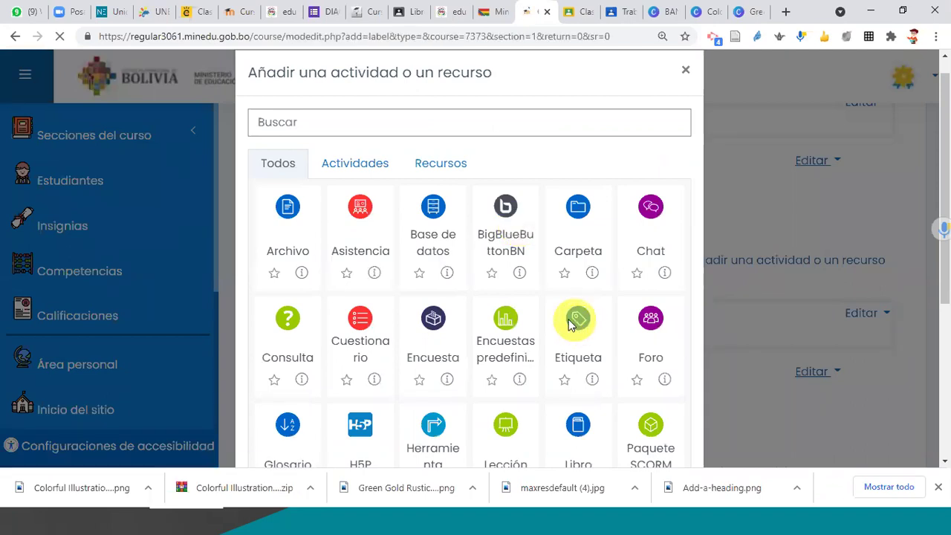
{"action": "scroll", "coordinate": [348, 272], "scroll_direction": "down", "scroll_amount": 2}
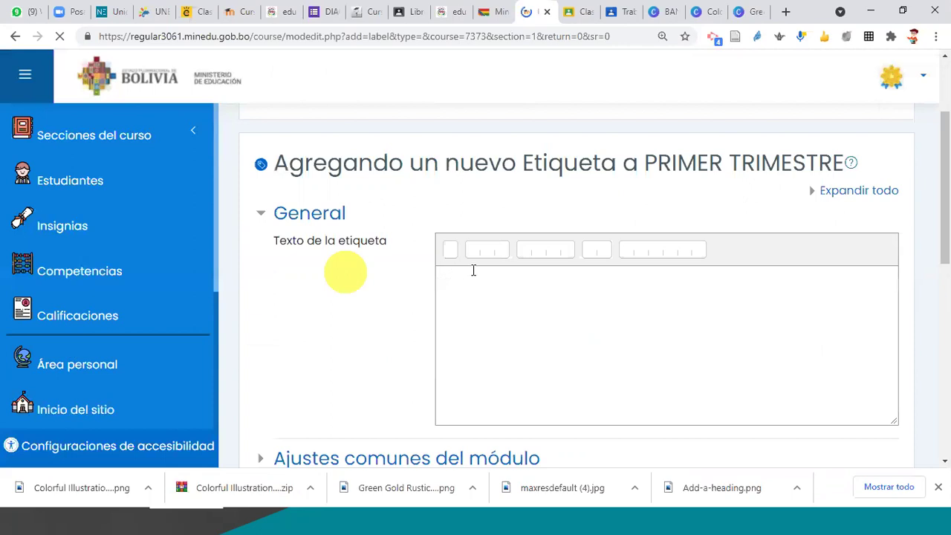
{"action": "scroll", "coordinate": [473, 264], "scroll_direction": "down", "scroll_amount": 1}
{"action": "left_click", "coordinate": [472, 257]}
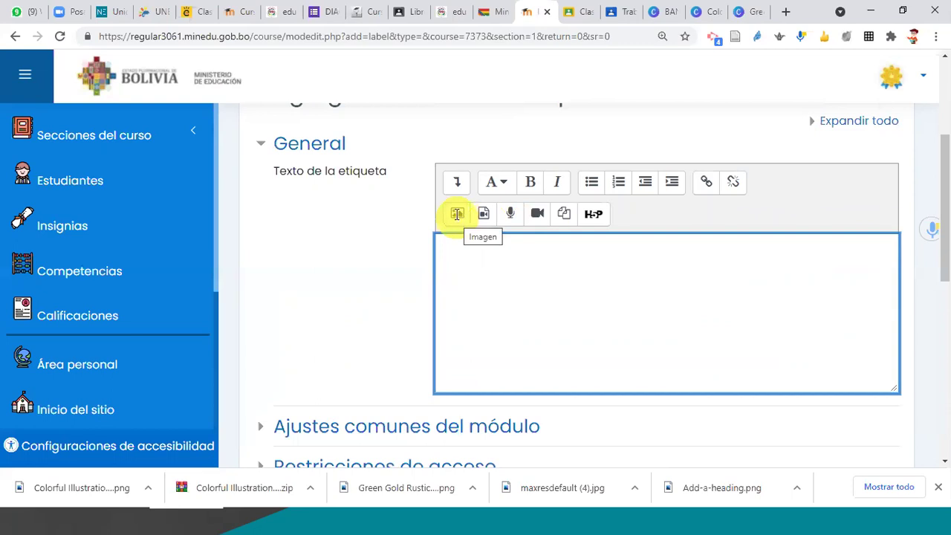
Step: Insert contenido.png into the label without a description and save it to the course
{"action": "left_click", "coordinate": [458, 219]}
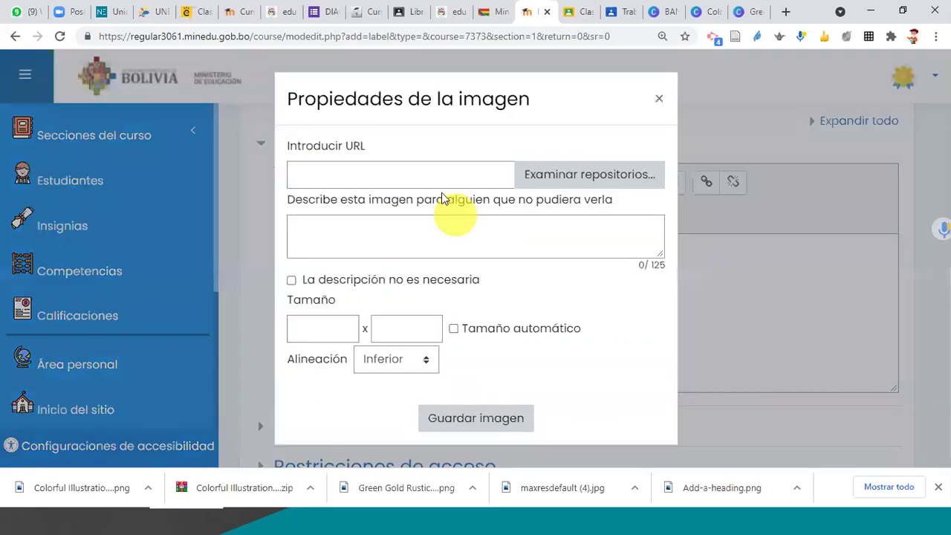
{"action": "left_click", "coordinate": [550, 181]}
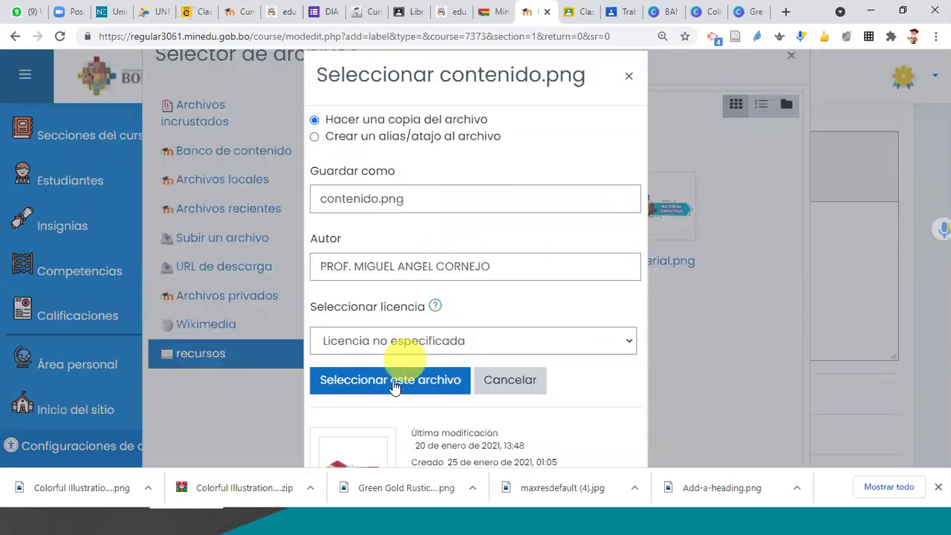
{"action": "left_click", "coordinate": [393, 383]}
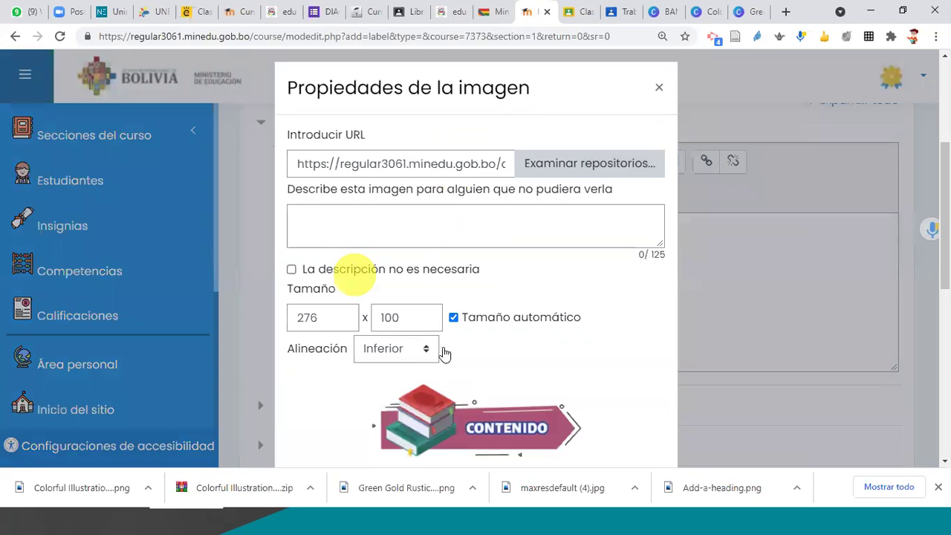
{"action": "scroll", "coordinate": [441, 352], "scroll_direction": "down", "scroll_amount": 2}
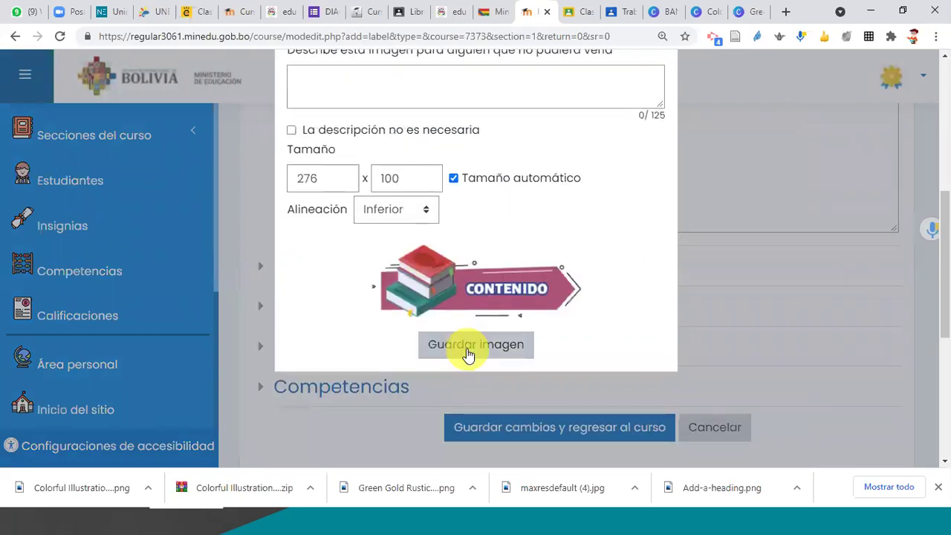
{"action": "left_click", "coordinate": [468, 349]}
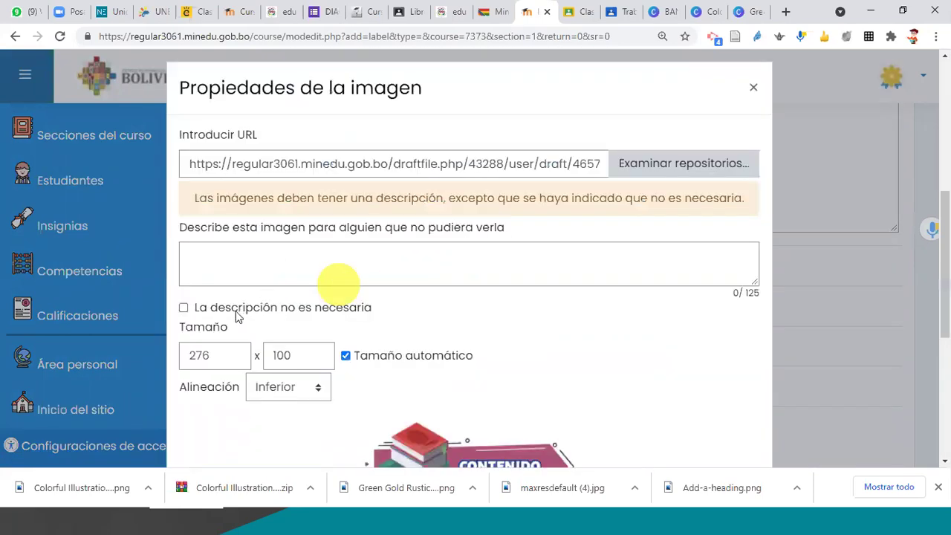
{"action": "left_click", "coordinate": [319, 307]}
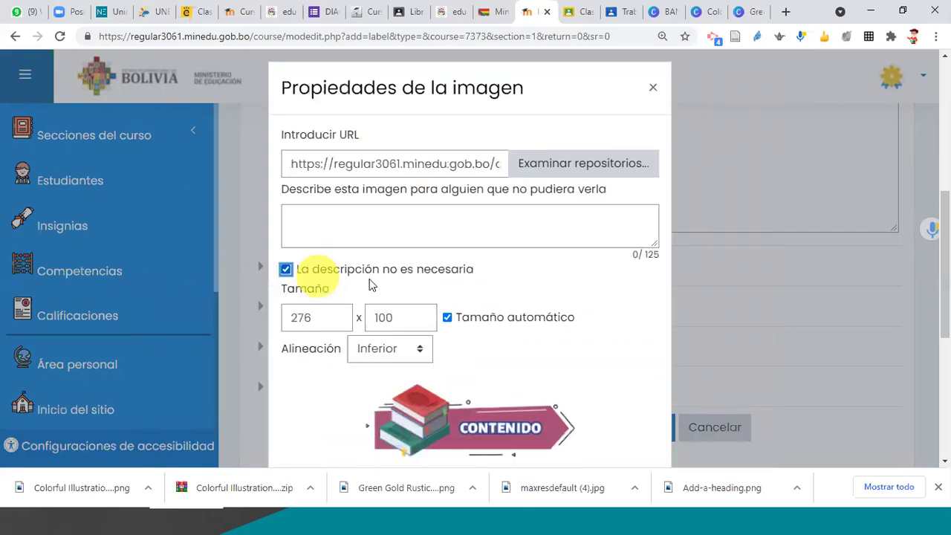
{"action": "scroll", "coordinate": [463, 312], "scroll_direction": "down", "scroll_amount": 3}
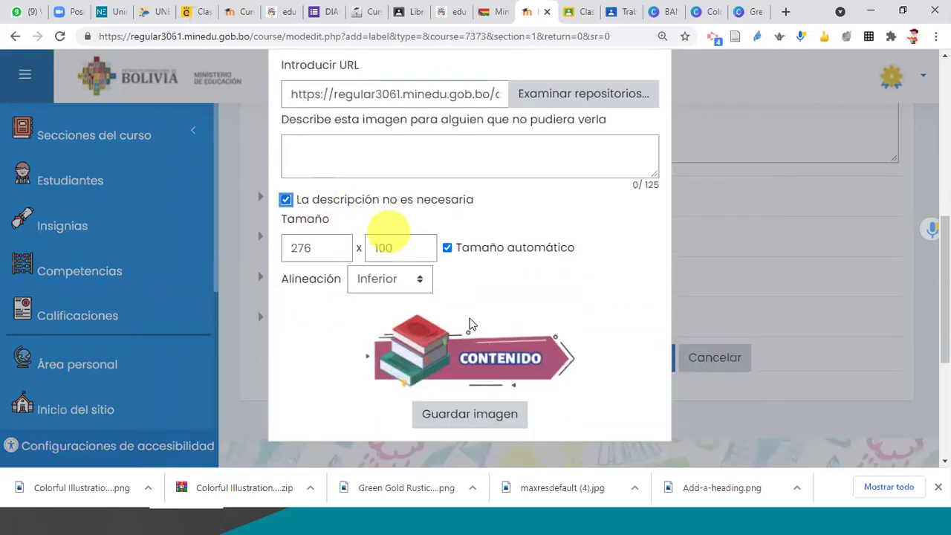
{"action": "left_click", "coordinate": [467, 287]}
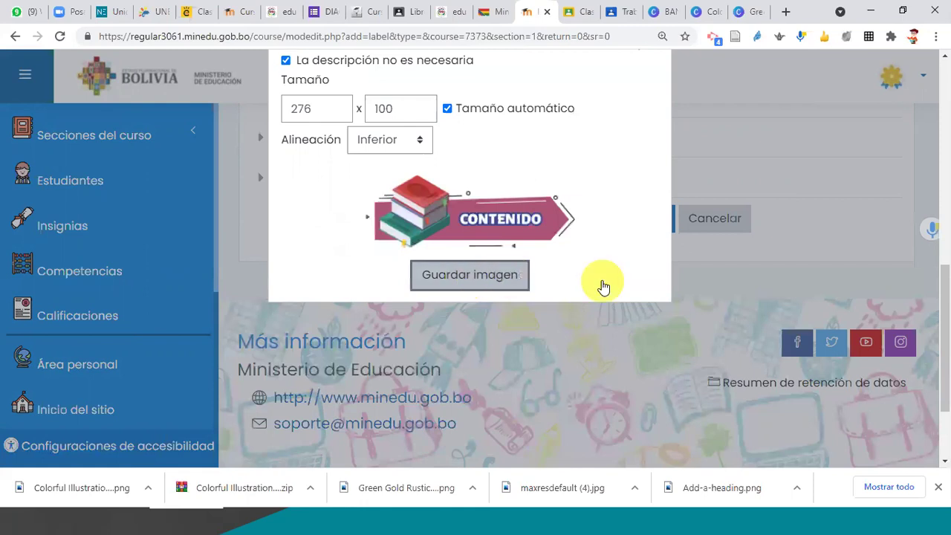
{"action": "scroll", "coordinate": [692, 322], "scroll_direction": "down", "scroll_amount": 5}
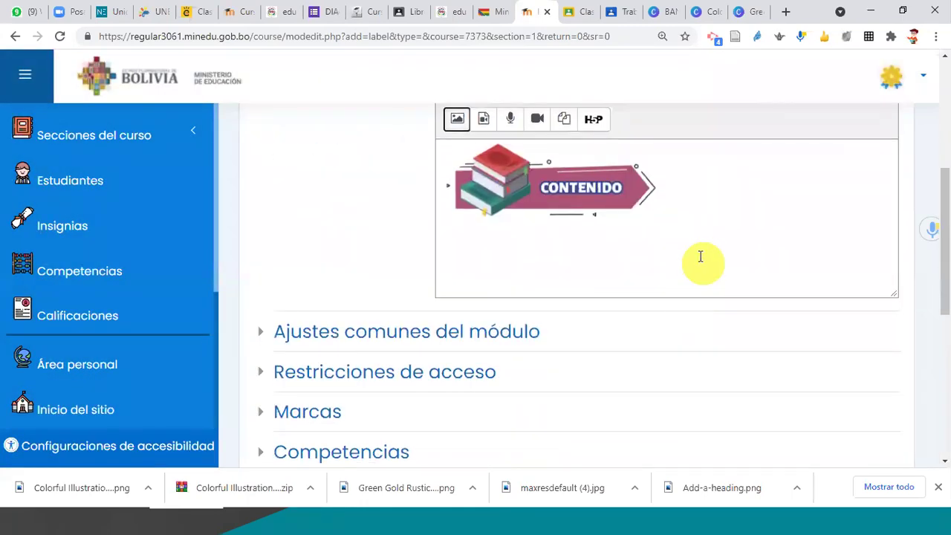
{"action": "left_click", "coordinate": [535, 295]}
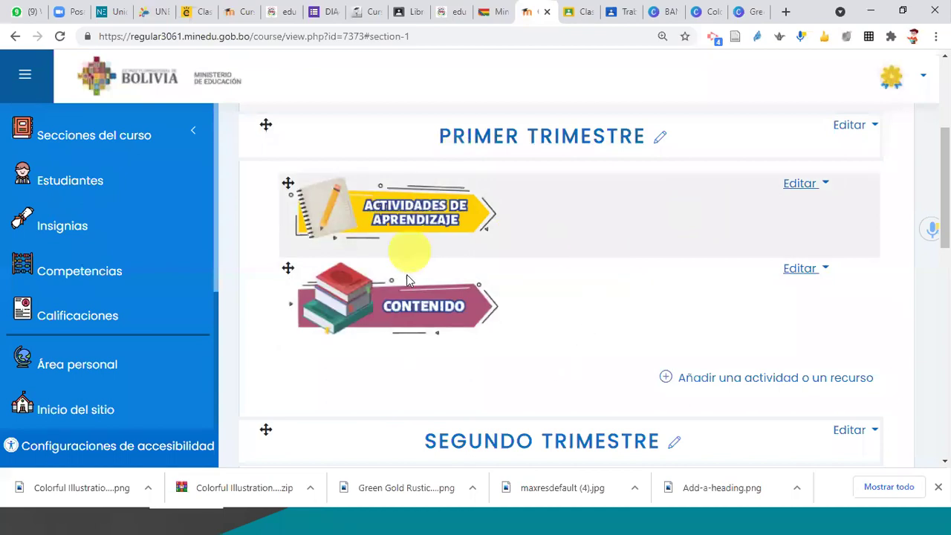
Step: Duplicate the CONTENIDO label
{"action": "scroll", "coordinate": [457, 284], "scroll_direction": "down", "scroll_amount": 2}
{"action": "scroll", "coordinate": [818, 287], "scroll_direction": "up", "scroll_amount": 2}
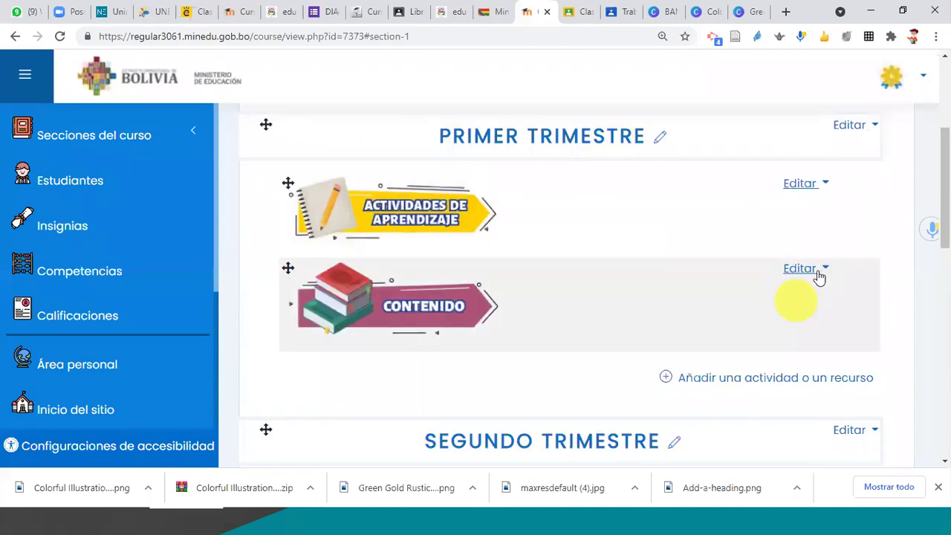
{"action": "left_click", "coordinate": [818, 272]}
{"action": "left_click", "coordinate": [744, 365]}
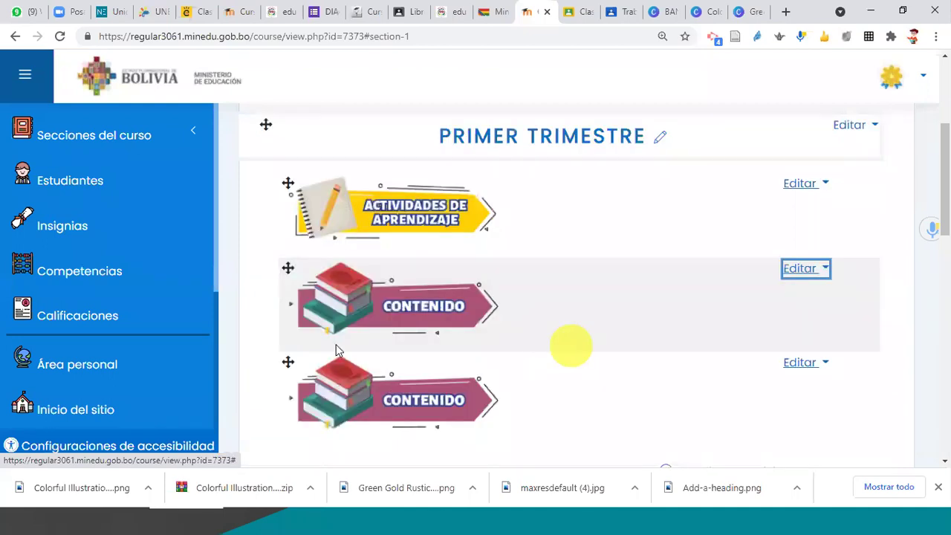
Step: Move the CONTENIDO copy into SEGUNDO TRIMESTRE, above its Actividades de aprendizaje banner
{"action": "scroll", "coordinate": [301, 290], "scroll_direction": "down", "scroll_amount": 2}
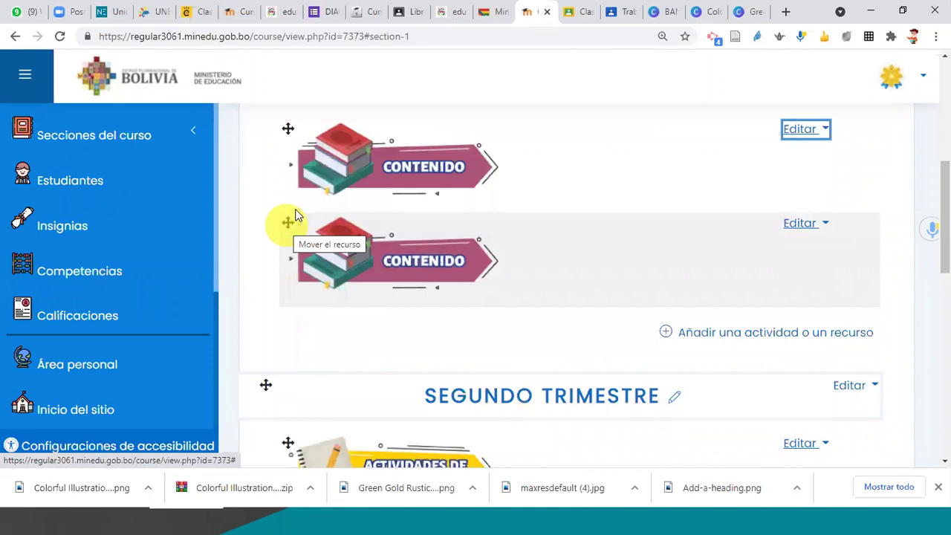
{"action": "scroll", "coordinate": [287, 223], "scroll_direction": "down", "scroll_amount": 1}
{"action": "left_click_drag", "start_coordinate": [289, 154], "coordinate": [398, 347]}
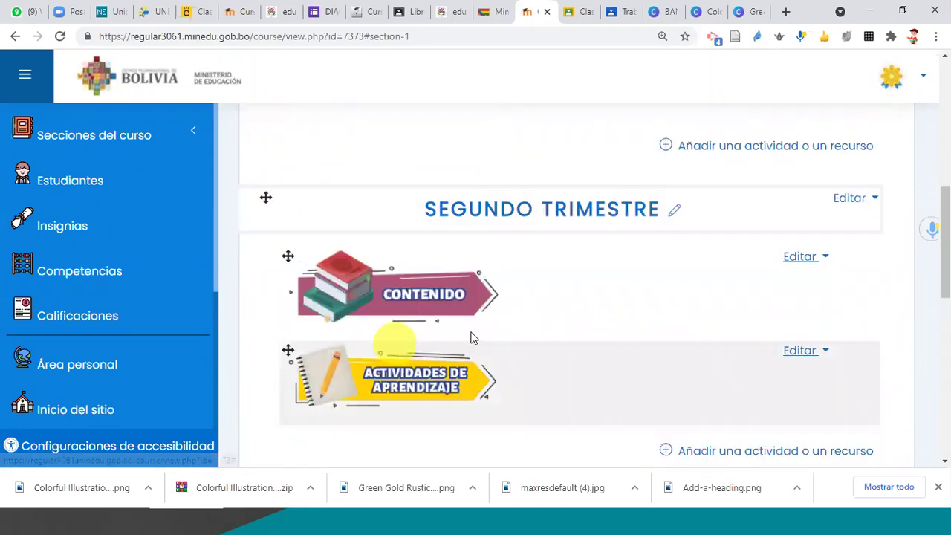
{"action": "scroll", "coordinate": [470, 338], "scroll_direction": "down", "scroll_amount": 1}
{"action": "scroll", "coordinate": [470, 338], "scroll_direction": "up", "scroll_amount": 3}
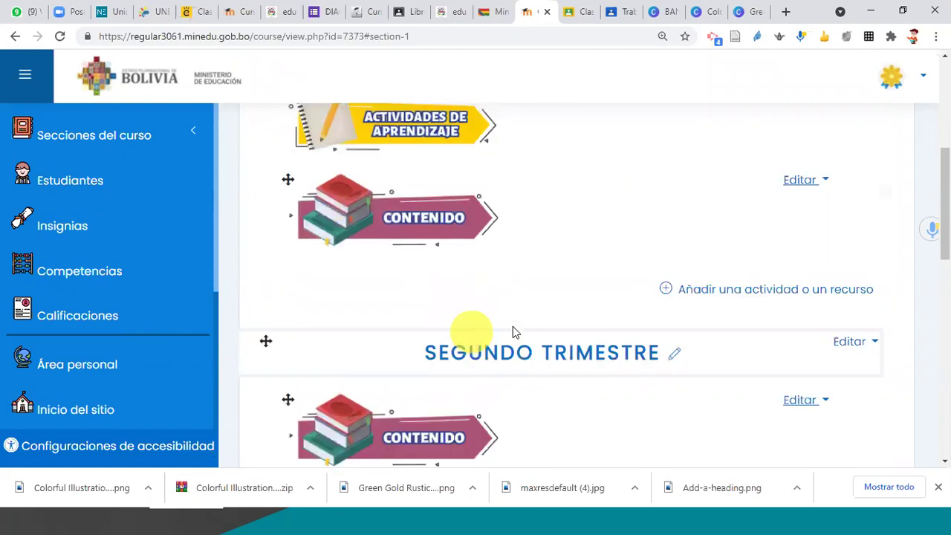
{"action": "scroll", "coordinate": [512, 333], "scroll_direction": "down", "scroll_amount": 1}
{"action": "scroll", "coordinate": [520, 282], "scroll_direction": "down", "scroll_amount": 3}
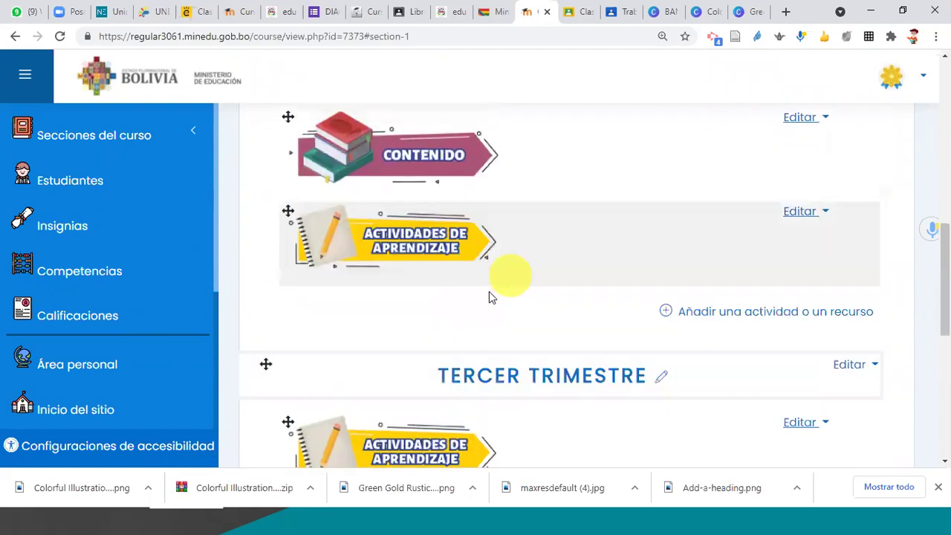
{"action": "scroll", "coordinate": [489, 294], "scroll_direction": "down", "scroll_amount": 2}
{"action": "scroll", "coordinate": [487, 290], "scroll_direction": "up", "scroll_amount": 6}
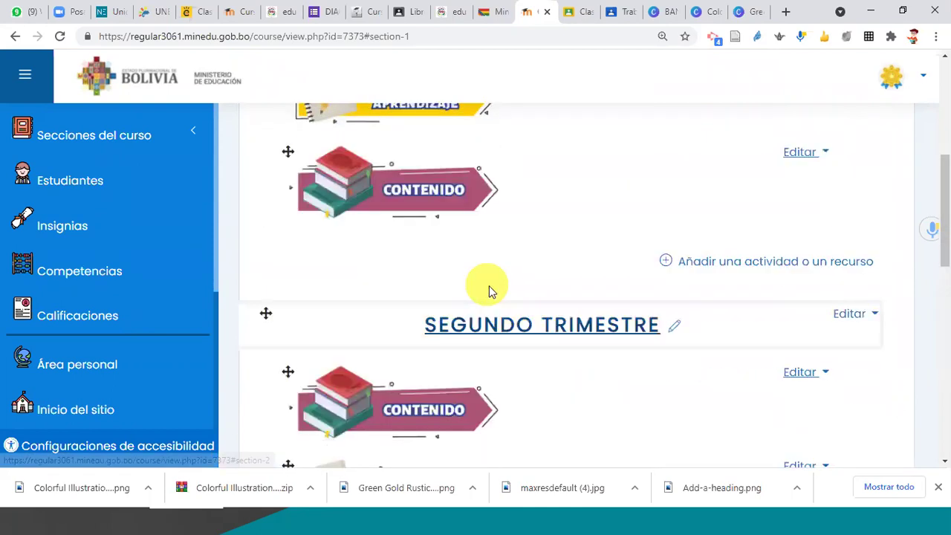
{"action": "scroll", "coordinate": [489, 291], "scroll_direction": "up", "scroll_amount": 3}
{"action": "scroll", "coordinate": [301, 314], "scroll_direction": "up", "scroll_amount": 3}
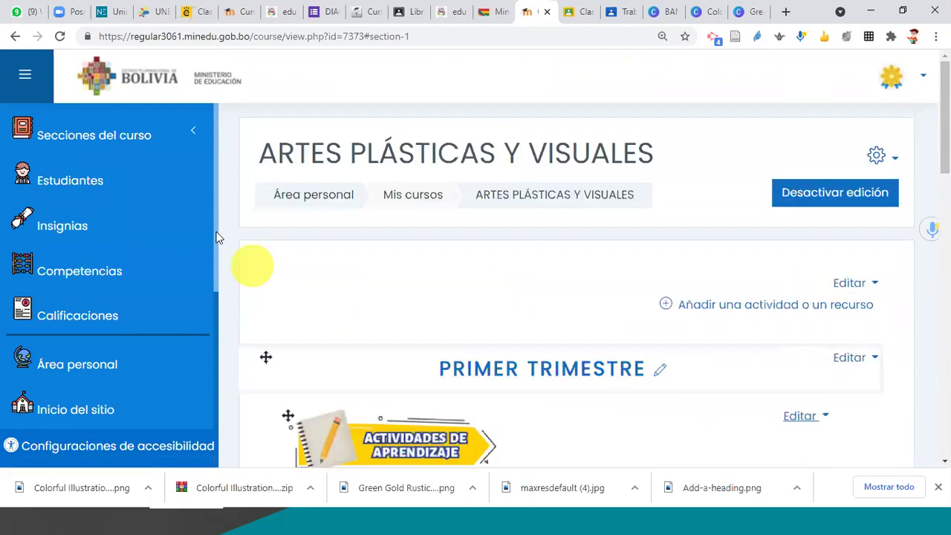
{"action": "scroll", "coordinate": [207, 392], "scroll_direction": "down", "scroll_amount": 3}
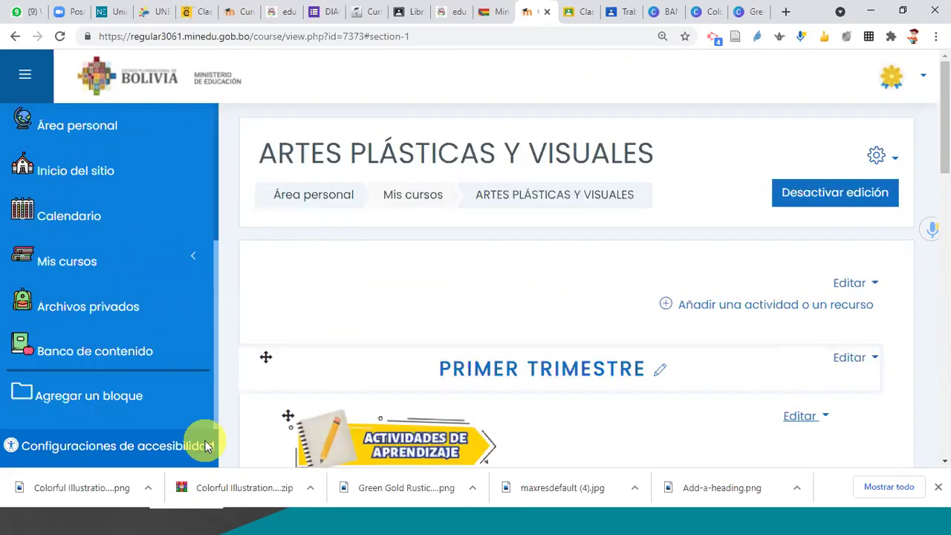
Step: Expand Mis cursos in the left navigation drawer and scroll through the courses
{"action": "left_click", "coordinate": [75, 268]}
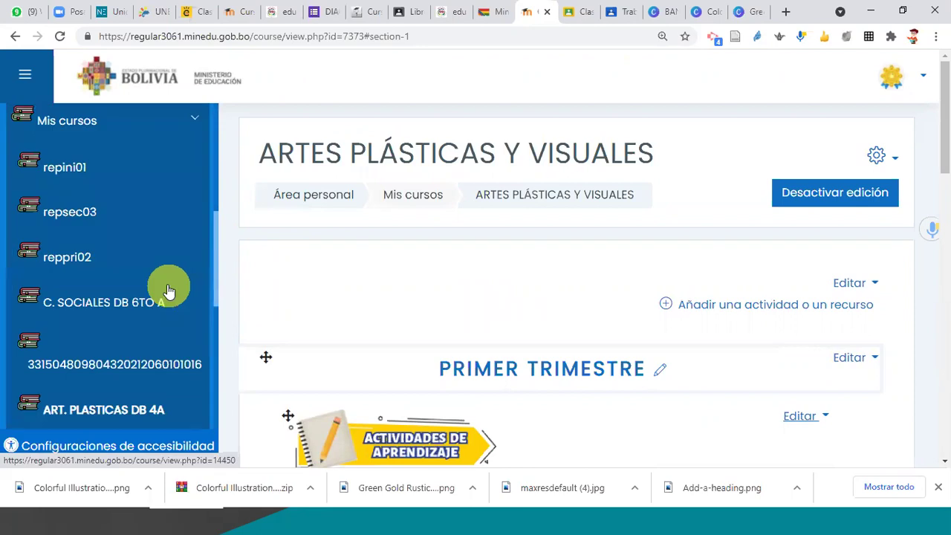
{"action": "scroll", "coordinate": [169, 291], "scroll_direction": "down", "scroll_amount": 2}
{"action": "scroll", "coordinate": [167, 290], "scroll_direction": "down", "scroll_amount": 2}
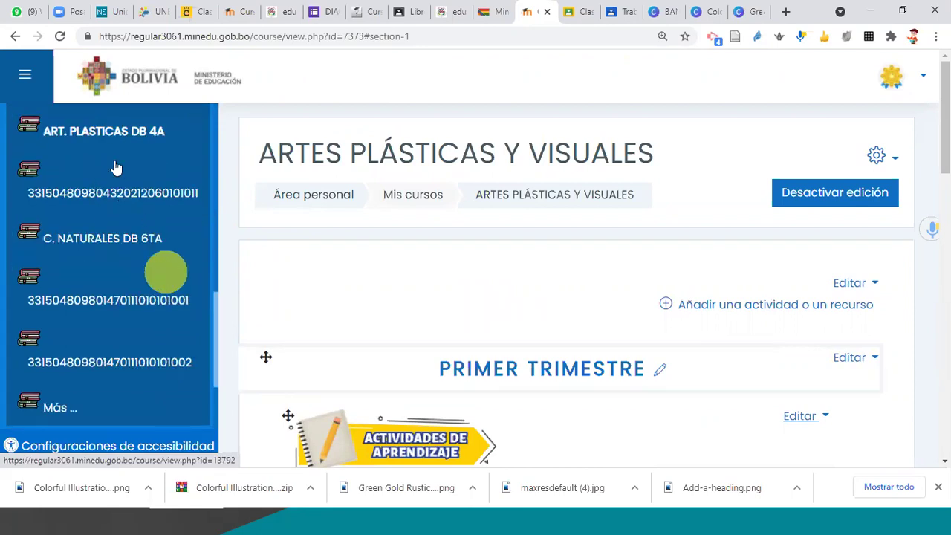
{"action": "scroll", "coordinate": [126, 292], "scroll_direction": "down", "scroll_amount": 2}
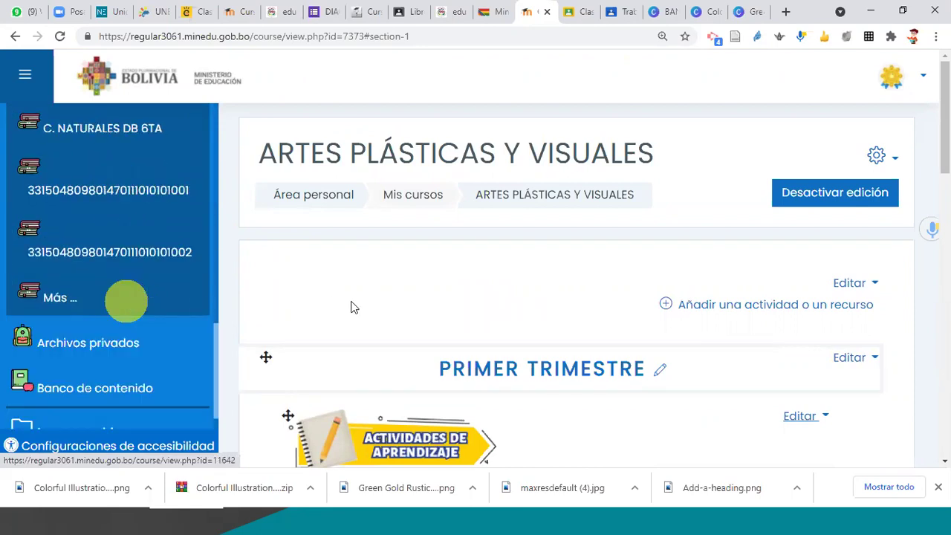
{"action": "scroll", "coordinate": [353, 305], "scroll_direction": "up", "scroll_amount": 3}
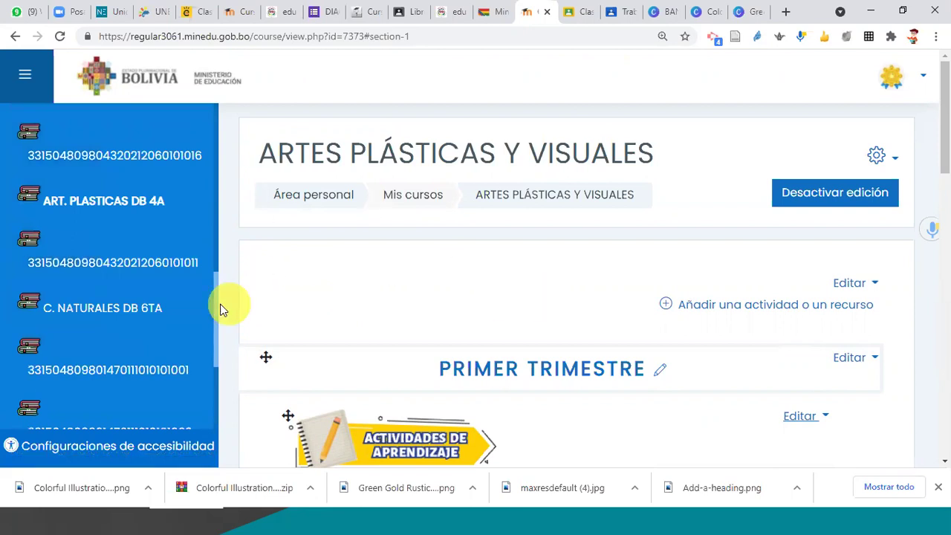
{"action": "left_click_drag", "start_coordinate": [215, 305], "coordinate": [239, 173]}
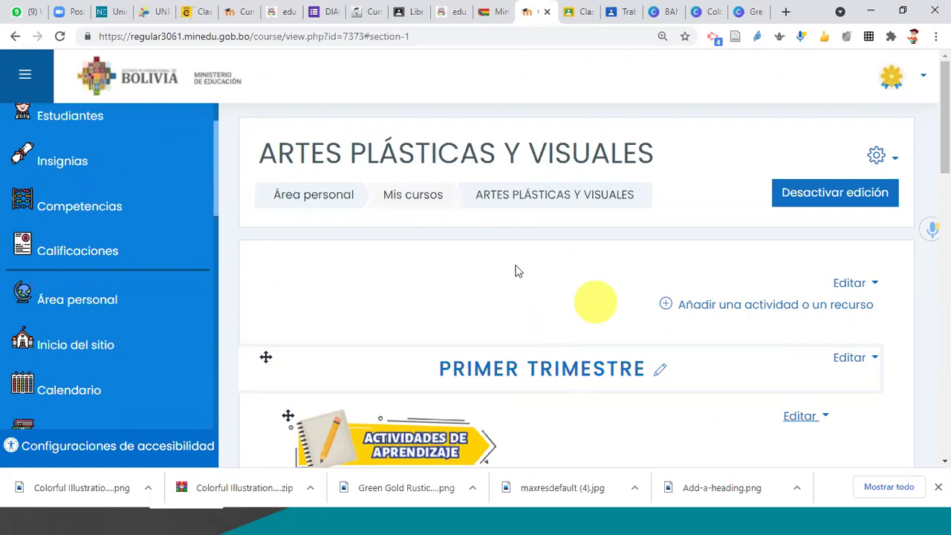
{"action": "scroll", "coordinate": [439, 275], "scroll_direction": "down", "scroll_amount": 3}
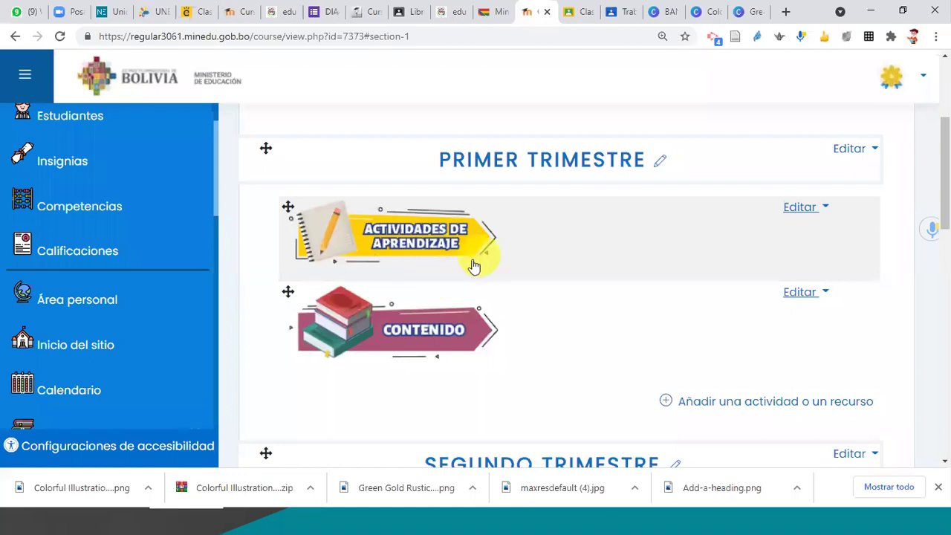
{"action": "scroll", "coordinate": [468, 271], "scroll_direction": "down", "scroll_amount": 3}
{"action": "scroll", "coordinate": [683, 330], "scroll_direction": "down", "scroll_amount": 5}
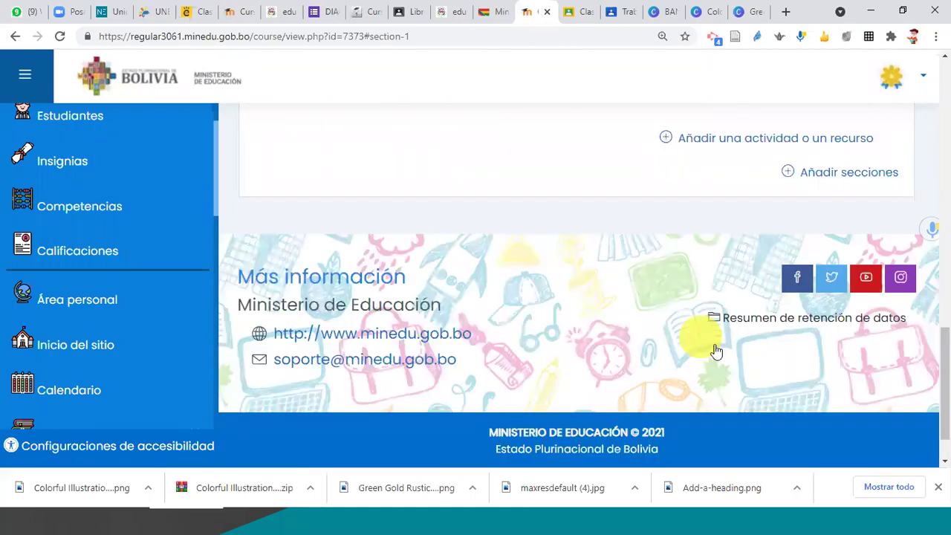
{"action": "scroll", "coordinate": [716, 351], "scroll_direction": "up", "scroll_amount": 3}
{"action": "scroll", "coordinate": [577, 314], "scroll_direction": "up", "scroll_amount": 10}
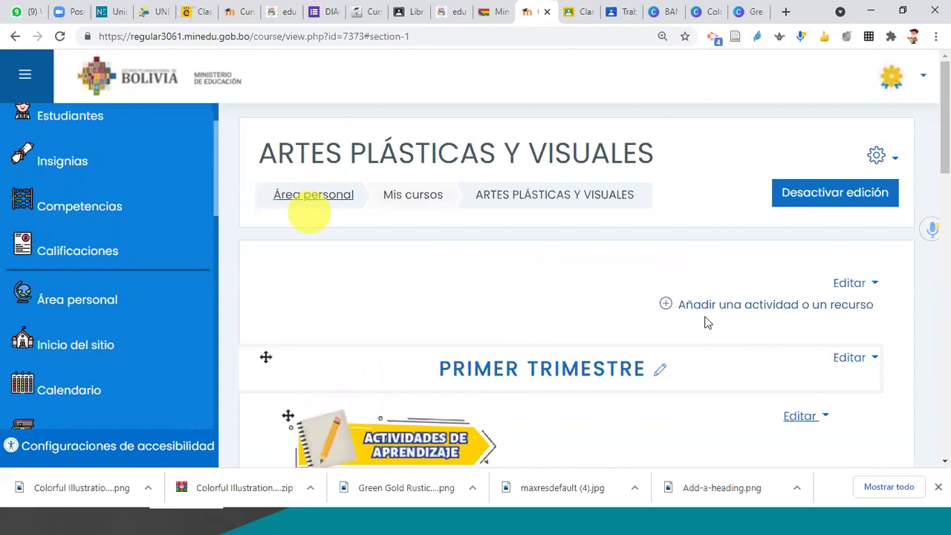
{"action": "scroll", "coordinate": [679, 304], "scroll_direction": "down", "scroll_amount": 4}
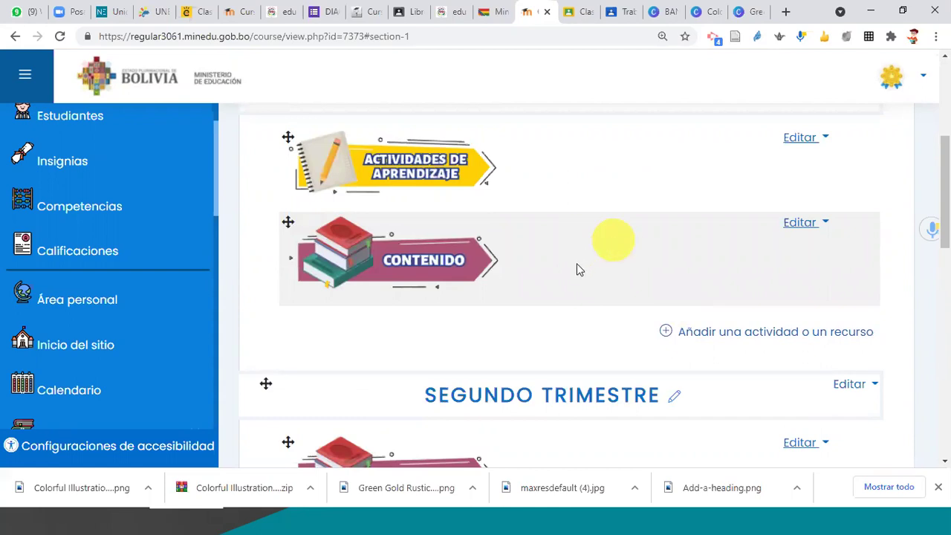
{"action": "scroll", "coordinate": [577, 267], "scroll_direction": "up", "scroll_amount": 2}
{"action": "scroll", "coordinate": [579, 269], "scroll_direction": "up", "scroll_amount": 2}
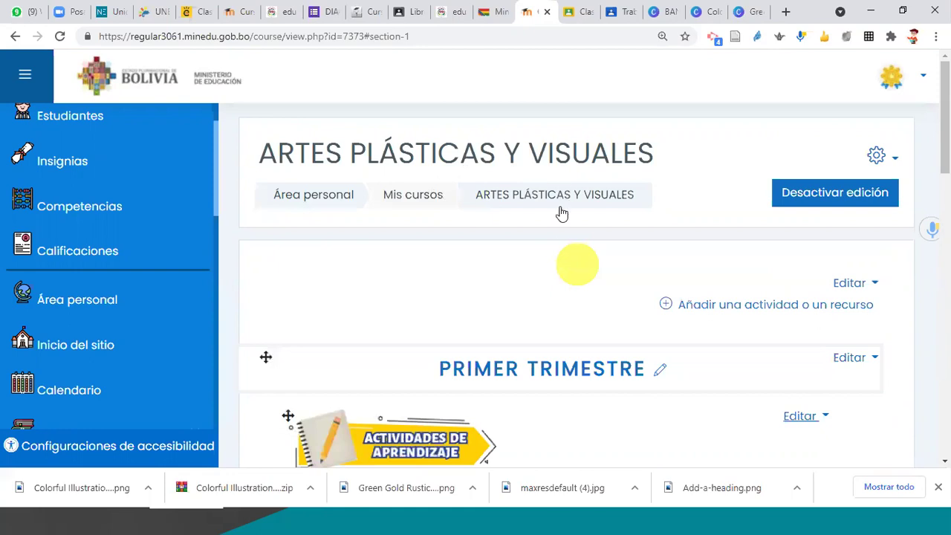
{"action": "scroll", "coordinate": [346, 275], "scroll_direction": "down", "scroll_amount": 4}
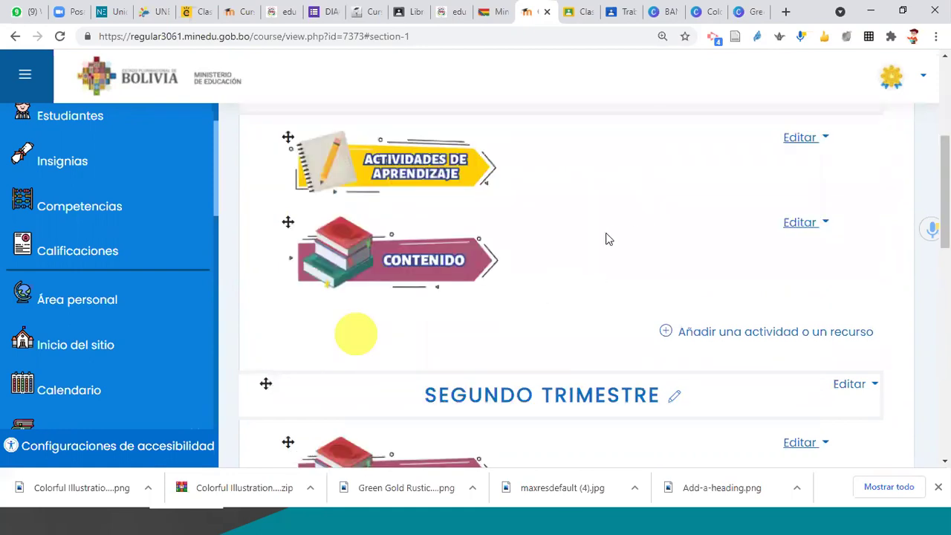
{"action": "scroll", "coordinate": [606, 238], "scroll_direction": "up", "scroll_amount": 3}
{"action": "scroll", "coordinate": [615, 272], "scroll_direction": "up", "scroll_amount": 1}
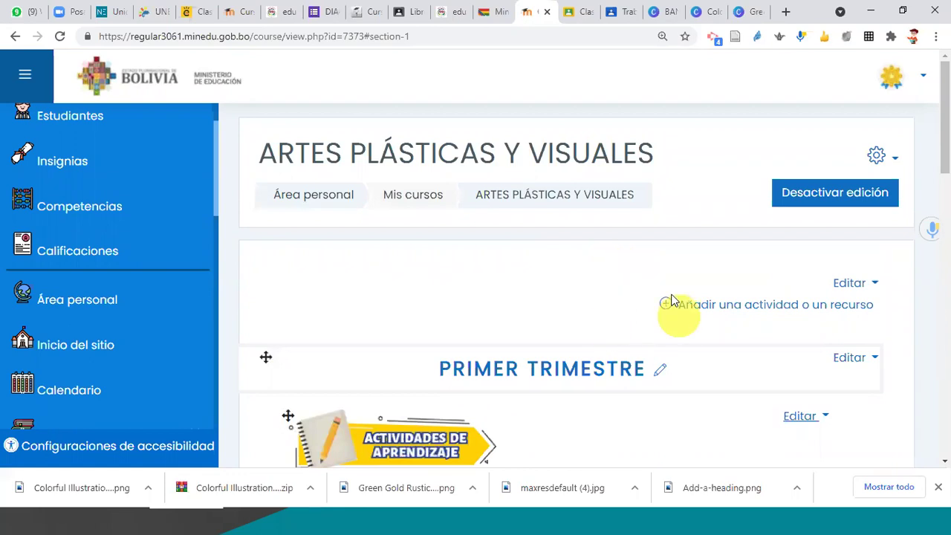
{"action": "scroll", "coordinate": [471, 304], "scroll_direction": "down", "scroll_amount": 1}
{"action": "scroll", "coordinate": [409, 212], "scroll_direction": "down", "scroll_amount": 2}
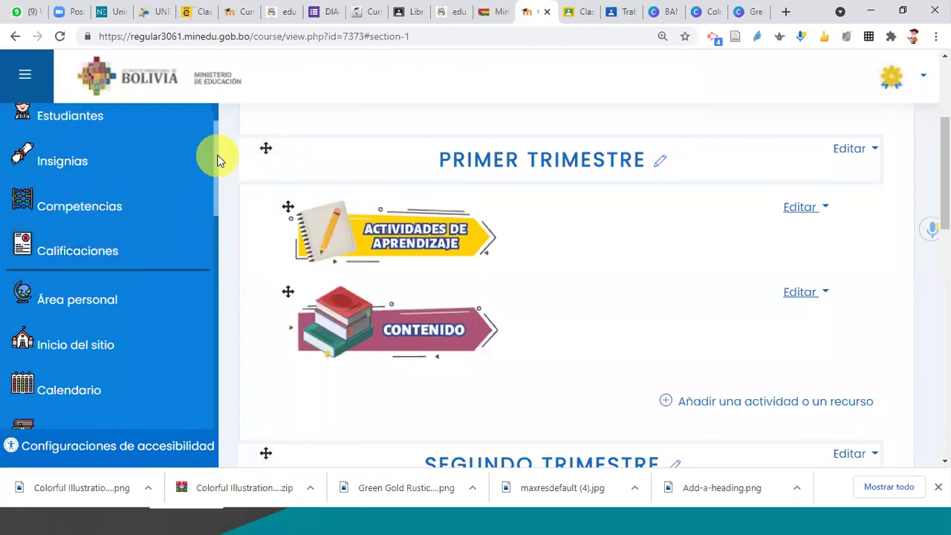
{"action": "scroll", "coordinate": [215, 161], "scroll_direction": "up", "scroll_amount": 1}
{"action": "scroll", "coordinate": [758, 229], "scroll_direction": "up", "scroll_amount": 2}
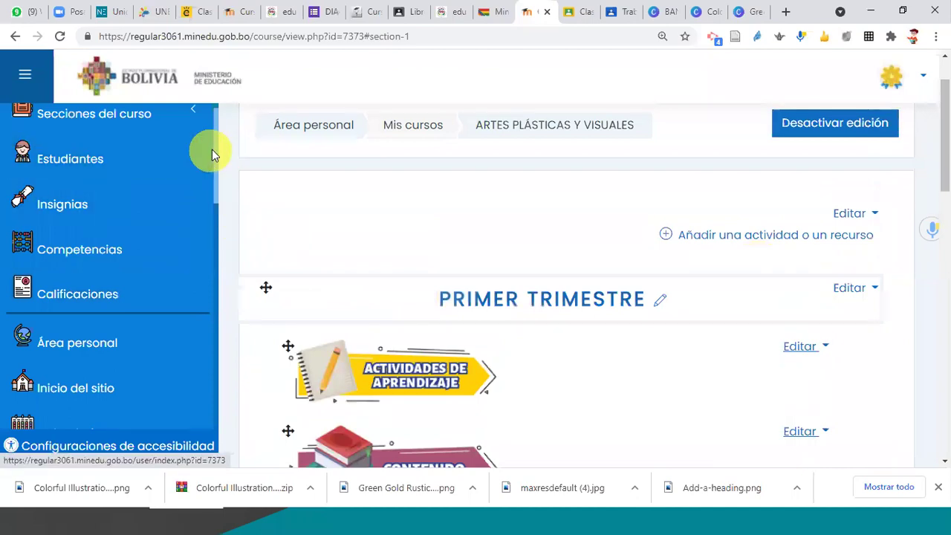
{"action": "scroll", "coordinate": [217, 141], "scroll_direction": "up", "scroll_amount": 1}
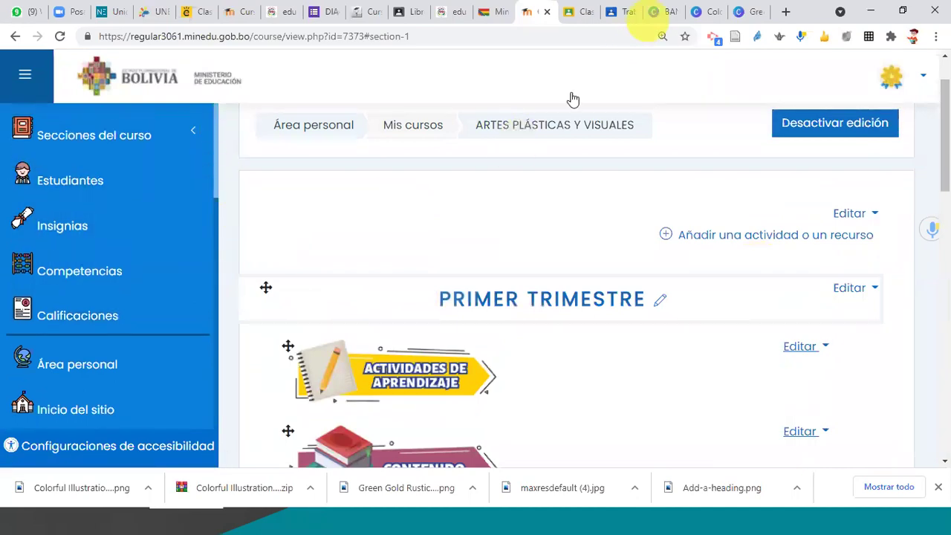
Step: Go to the academico.sie.gob.bo login page in the other browser tab
{"action": "left_click", "coordinate": [572, 15]}
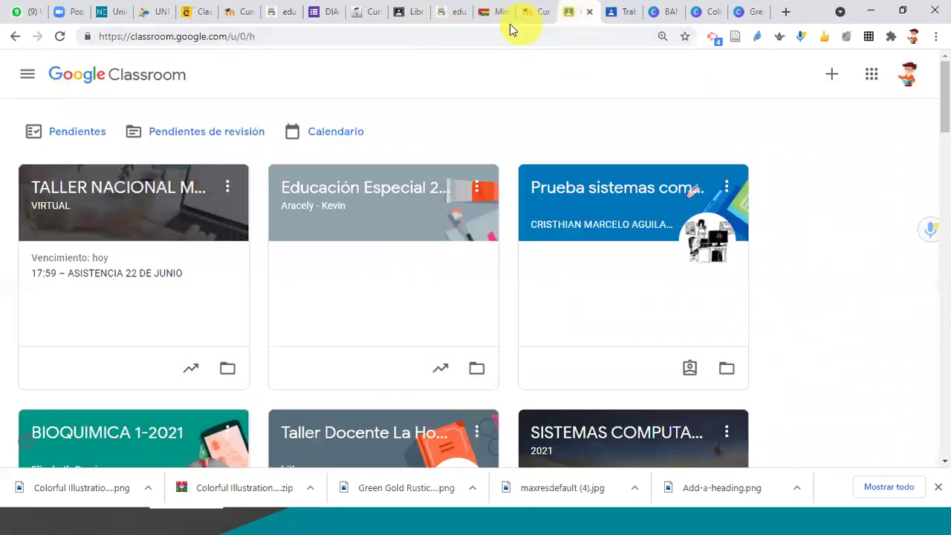
{"action": "left_click", "coordinate": [496, 40]}
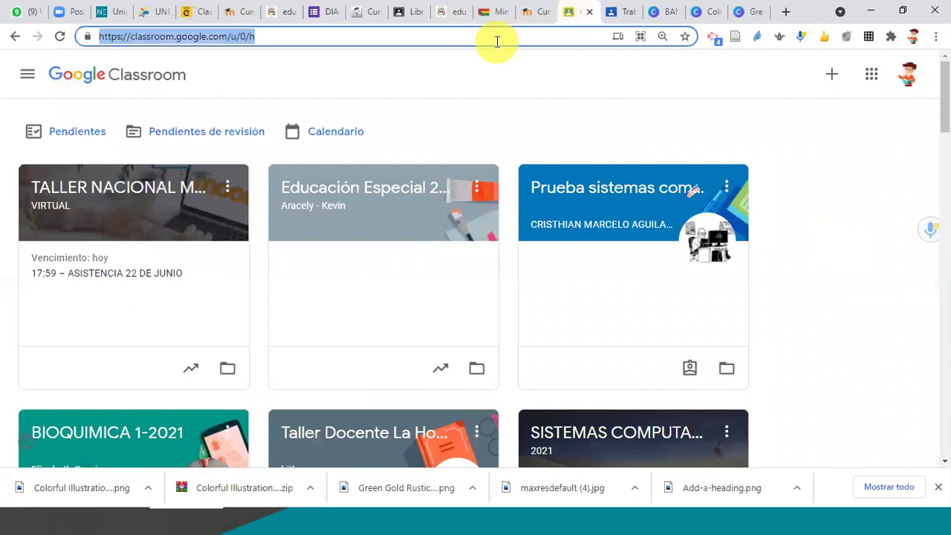
{"action": "type", "text": "SIGE"}
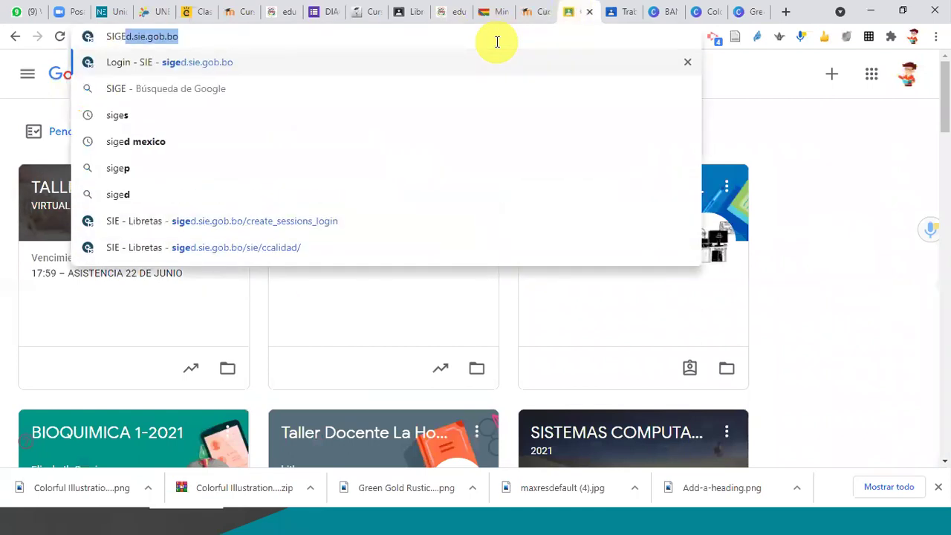
{"action": "key", "text": "Return"}
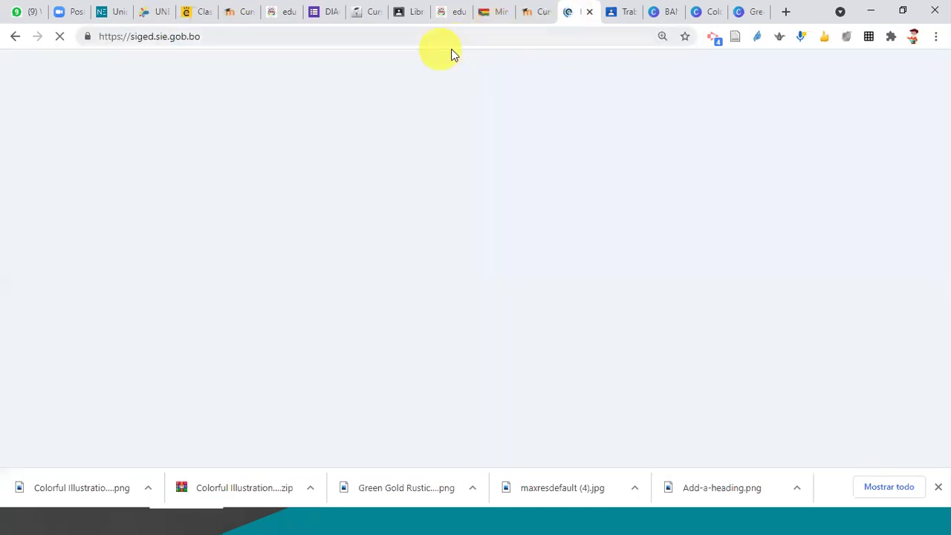
{"action": "left_click", "coordinate": [578, 36]}
{"action": "type", "text": "e"}
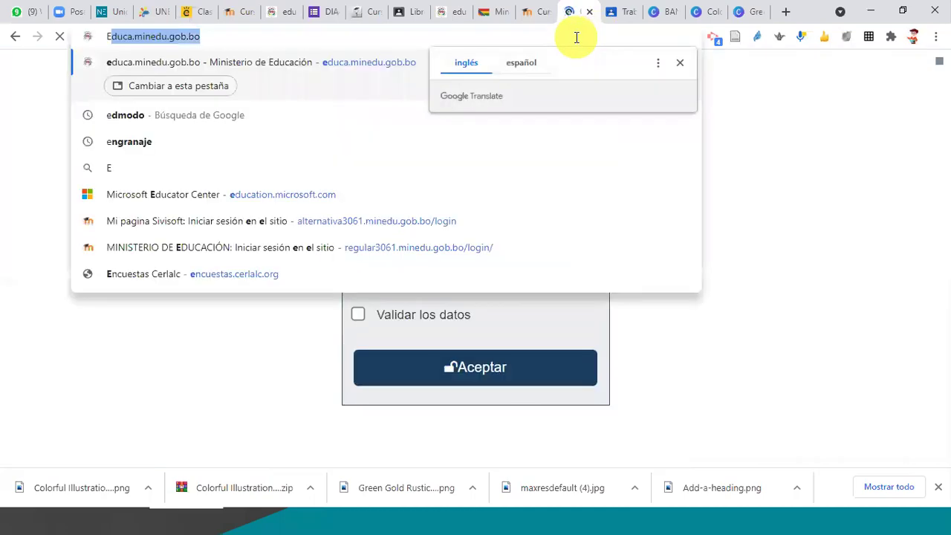
{"action": "key", "text": "BackSpace"}
{"action": "key", "text": "BackSpace"}
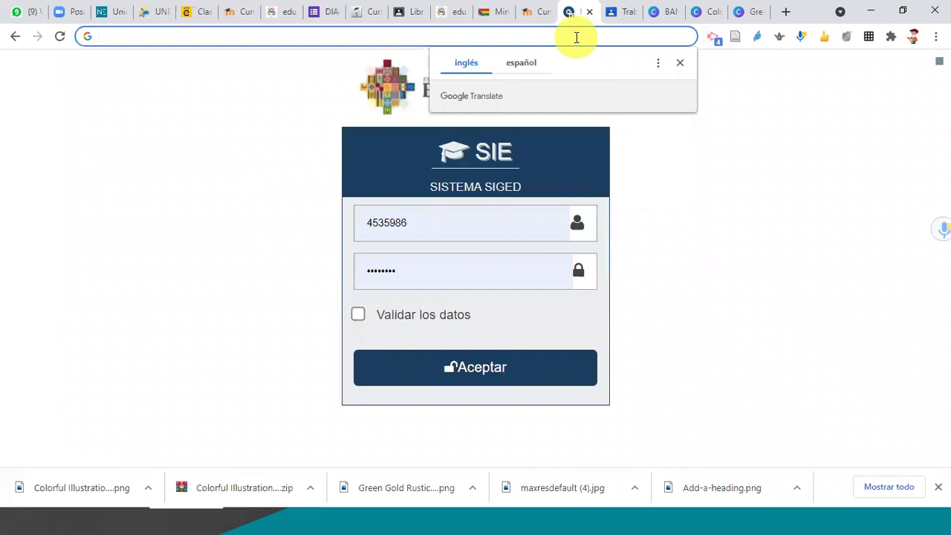
{"action": "type", "text": "ACA"}
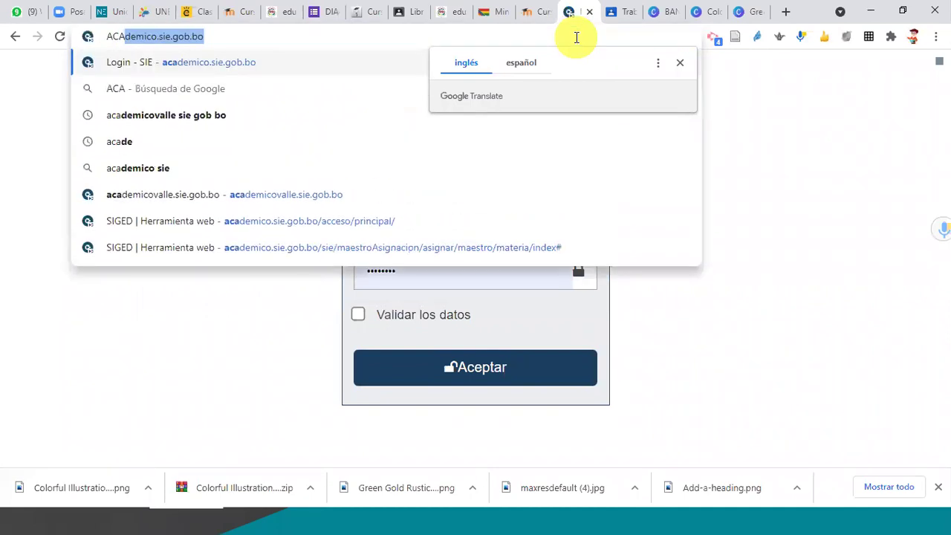
{"action": "key", "text": "Return"}
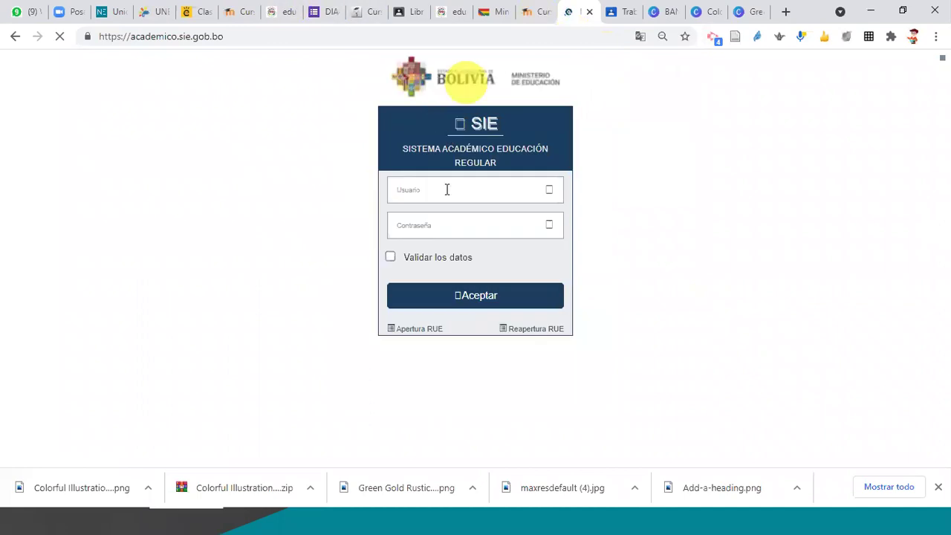
Step: Sign in with the saved login, ticking Validar los datos
{"action": "left_click", "coordinate": [443, 201]}
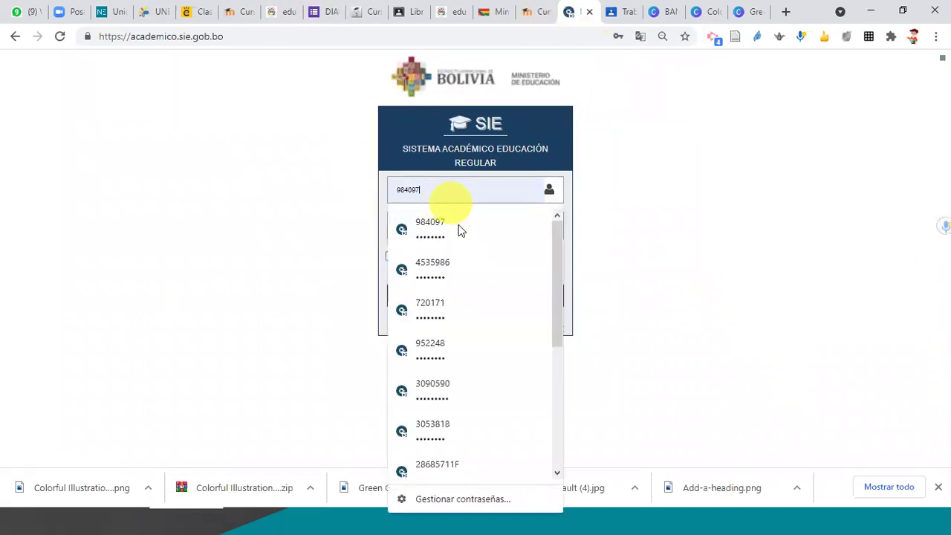
{"action": "left_click", "coordinate": [450, 265]}
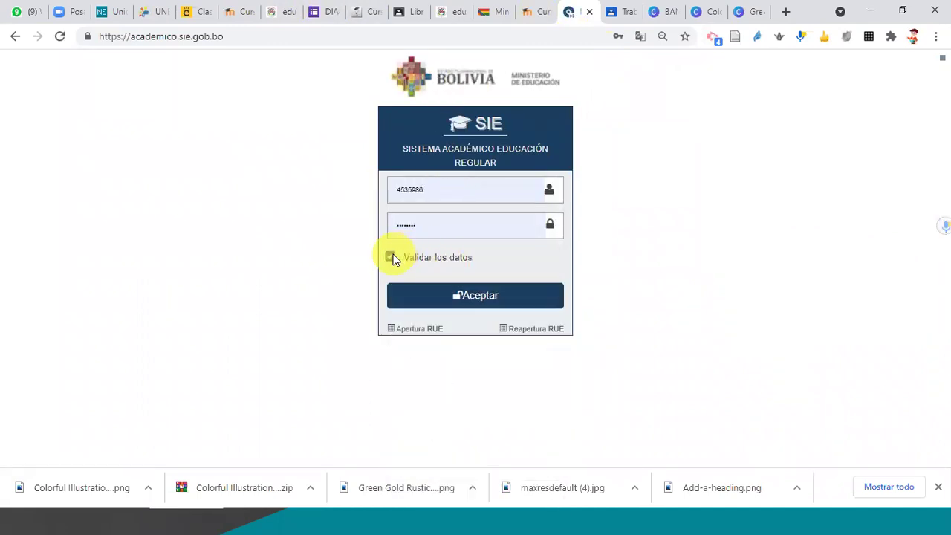
{"action": "left_click", "coordinate": [391, 257]}
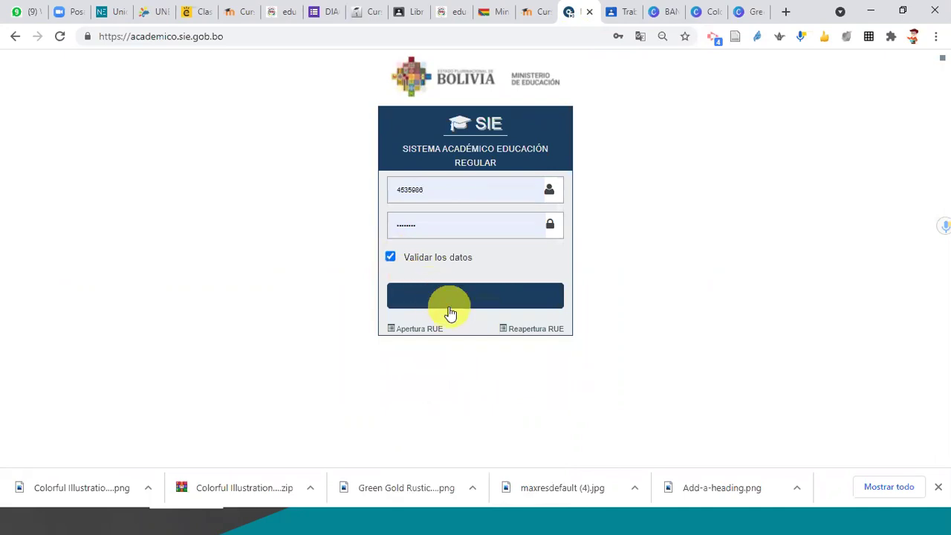
{"action": "left_click", "coordinate": [452, 303]}
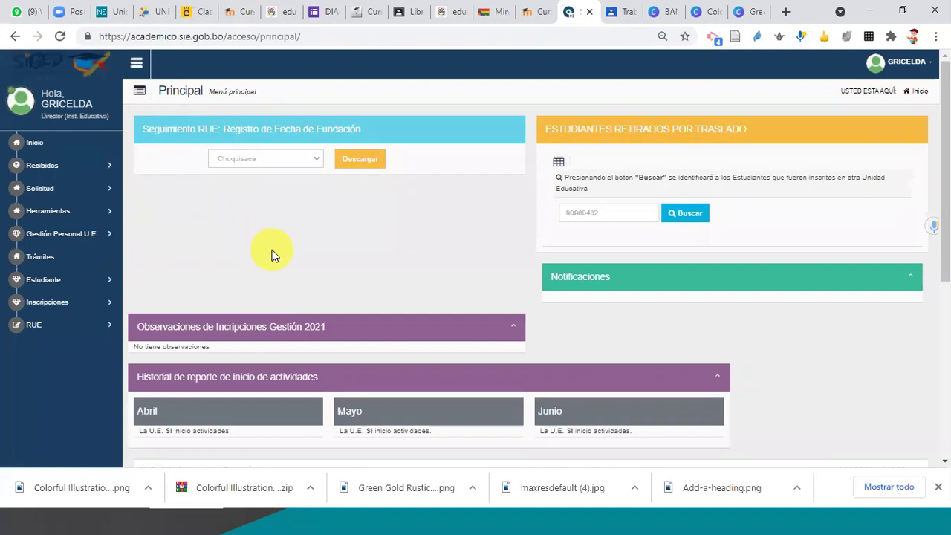
Step: Back in the Moodle course, move CONTENIDO above ACTIVIDADES in PRIMER TRIMESTRE, then restore the order
{"action": "left_click", "coordinate": [539, 12]}
{"action": "scroll", "coordinate": [378, 232], "scroll_direction": "down", "scroll_amount": 3}
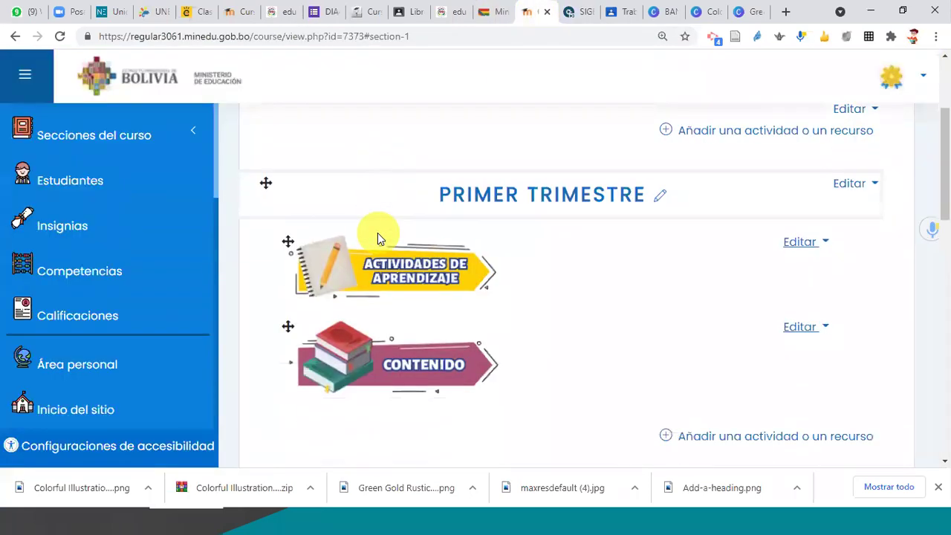
{"action": "scroll", "coordinate": [373, 239], "scroll_direction": "up", "scroll_amount": 4}
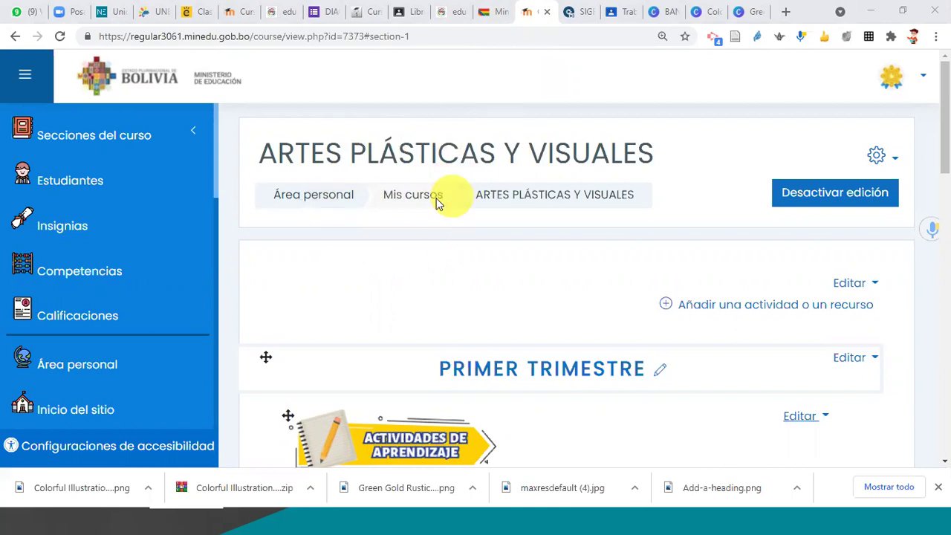
{"action": "scroll", "coordinate": [528, 242], "scroll_direction": "down", "scroll_amount": 1}
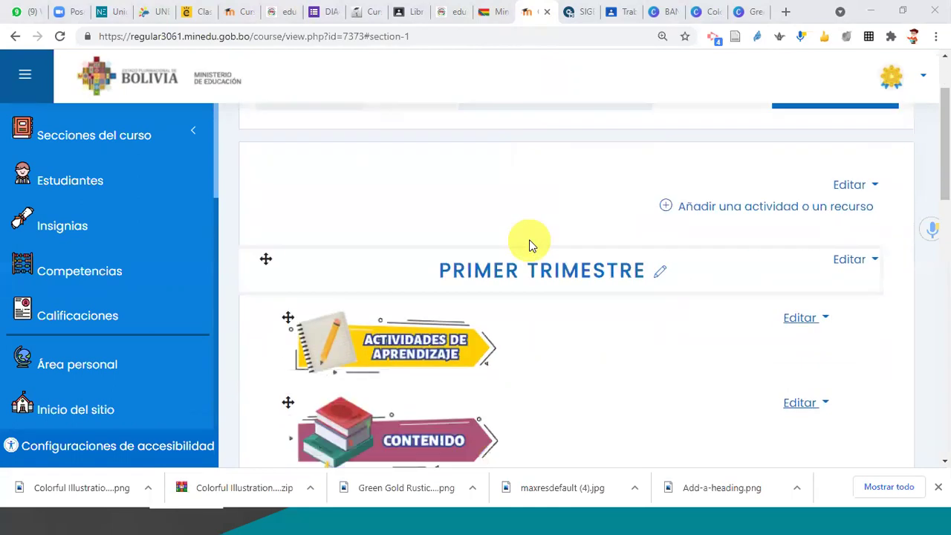
{"action": "scroll", "coordinate": [529, 245], "scroll_direction": "down", "scroll_amount": 1}
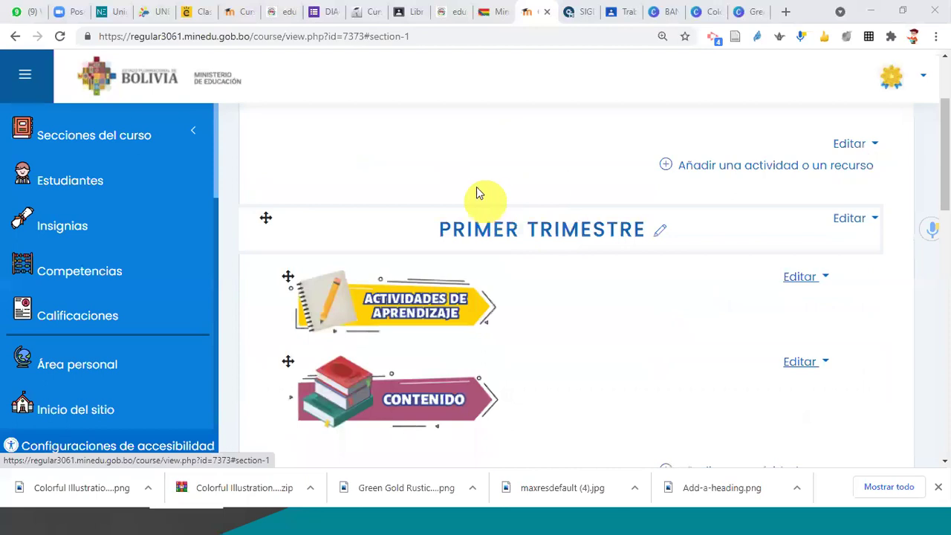
{"action": "scroll", "coordinate": [476, 187], "scroll_direction": "down", "scroll_amount": 1}
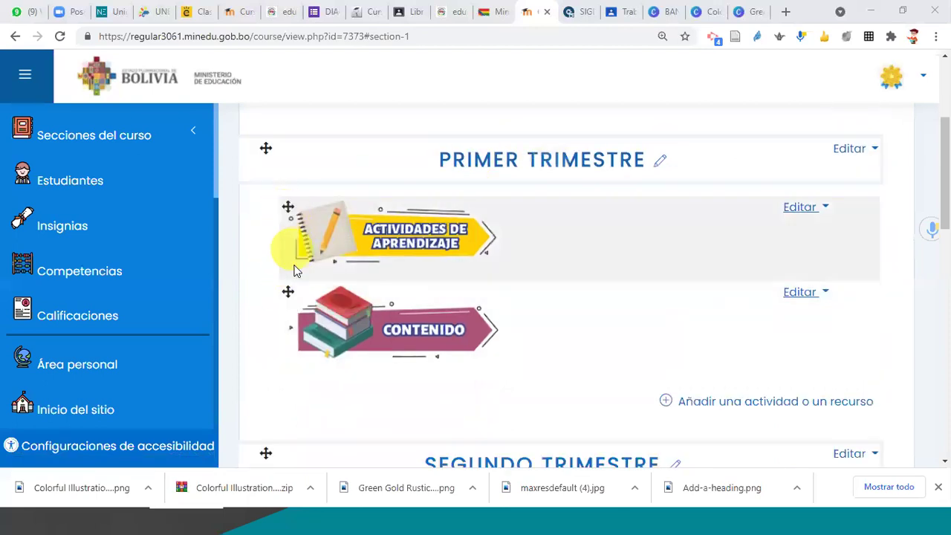
{"action": "left_click_drag", "start_coordinate": [289, 293], "coordinate": [280, 201]}
{"action": "left_click_drag", "start_coordinate": [289, 300], "coordinate": [293, 212]}
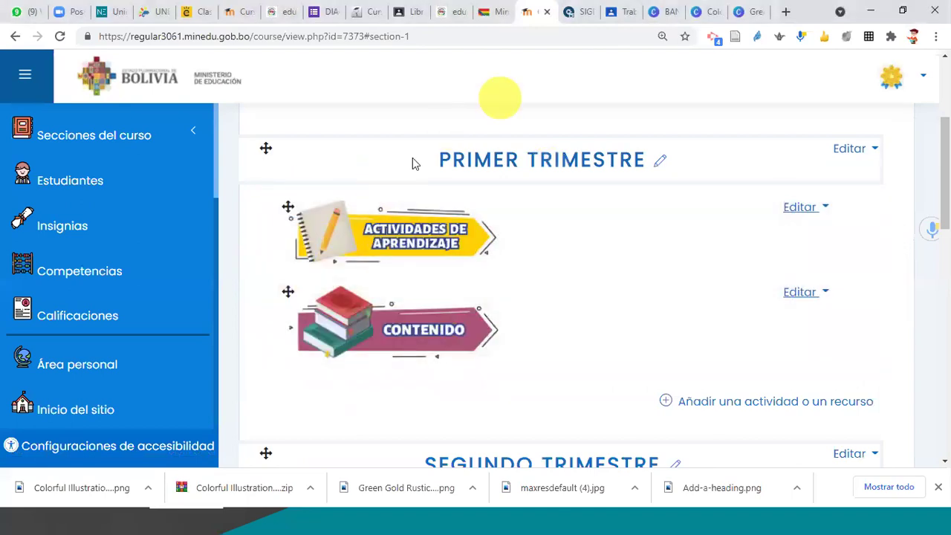
Step: In the Classroom class's Trabajo en clase, drag the RECURSOS topic below SESIÓN 1
{"action": "left_click", "coordinate": [415, 9]}
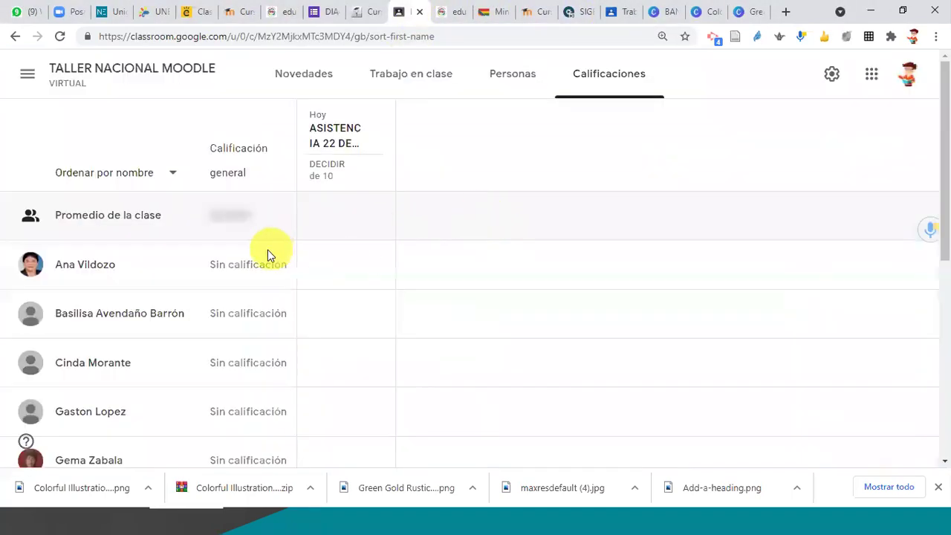
{"action": "left_click", "coordinate": [512, 75]}
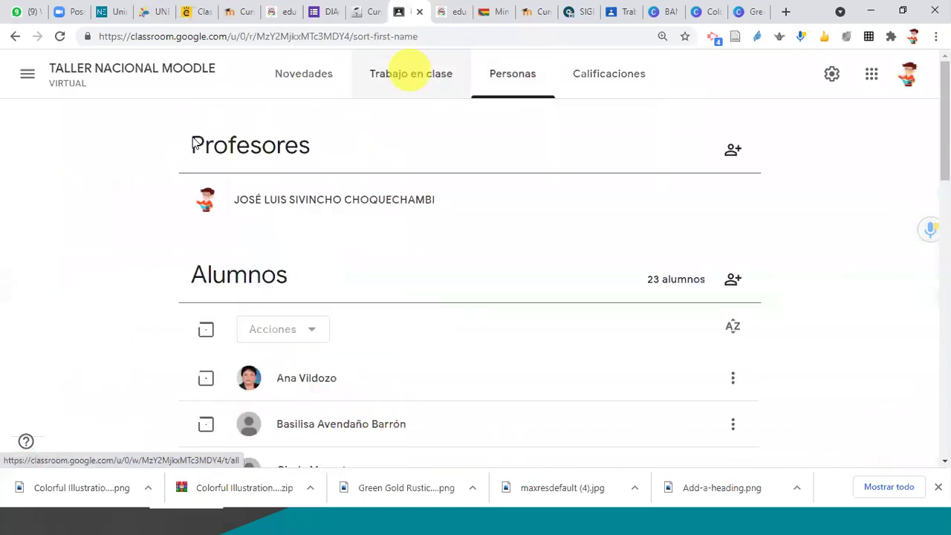
{"action": "left_click", "coordinate": [411, 73]}
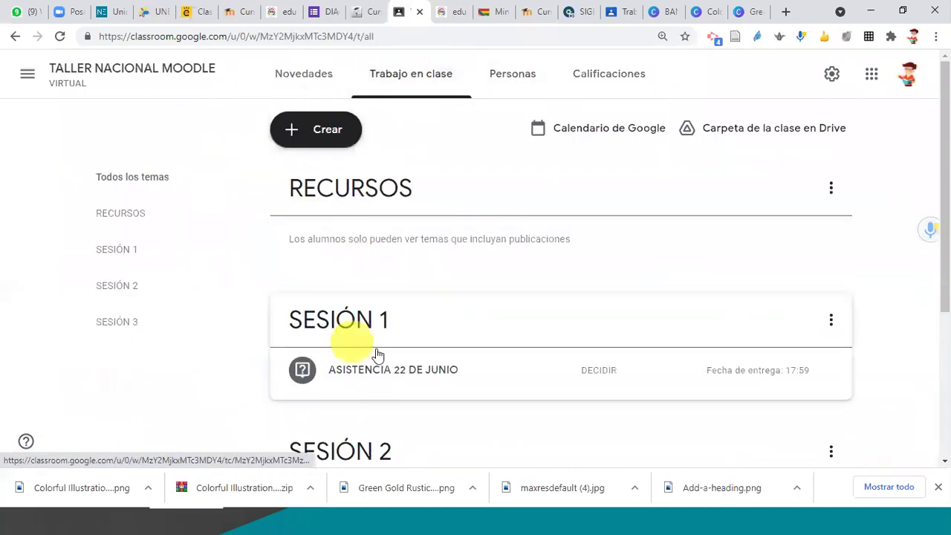
{"action": "left_click_drag", "start_coordinate": [550, 245], "coordinate": [393, 282]}
{"action": "left_click_drag", "start_coordinate": [442, 324], "coordinate": [371, 186]}
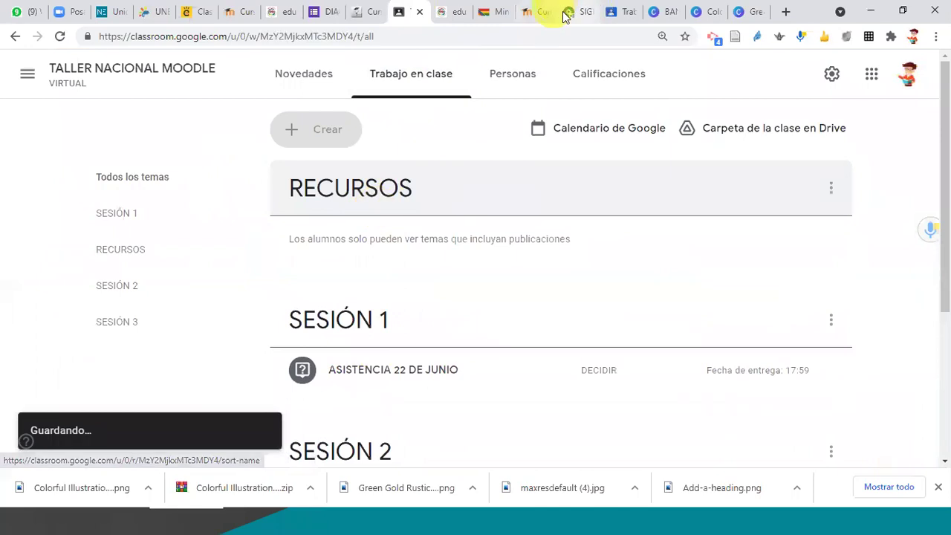
{"action": "left_click", "coordinate": [529, 15]}
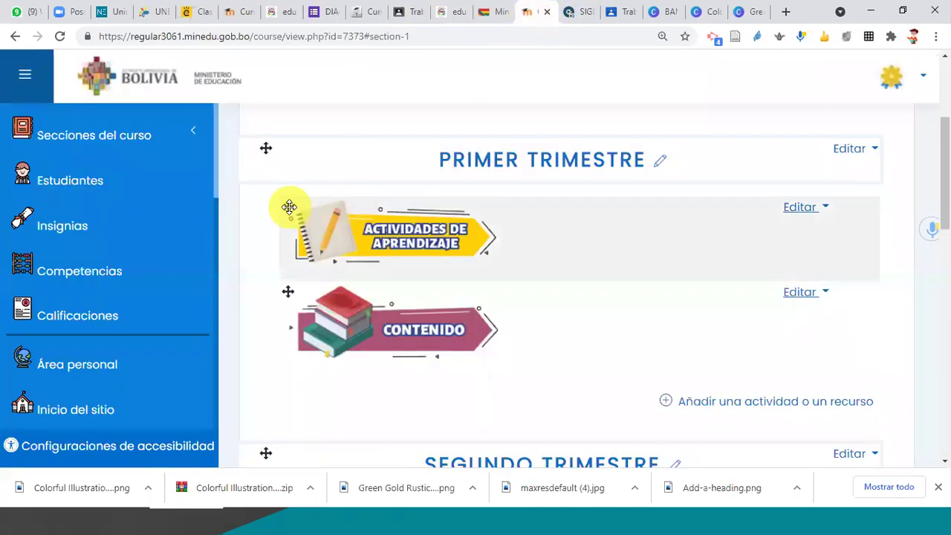
Step: Drag Actividades de aprendizaje below Contenido in Primer Trimestre
{"action": "left_click_drag", "start_coordinate": [289, 207], "coordinate": [297, 321]}
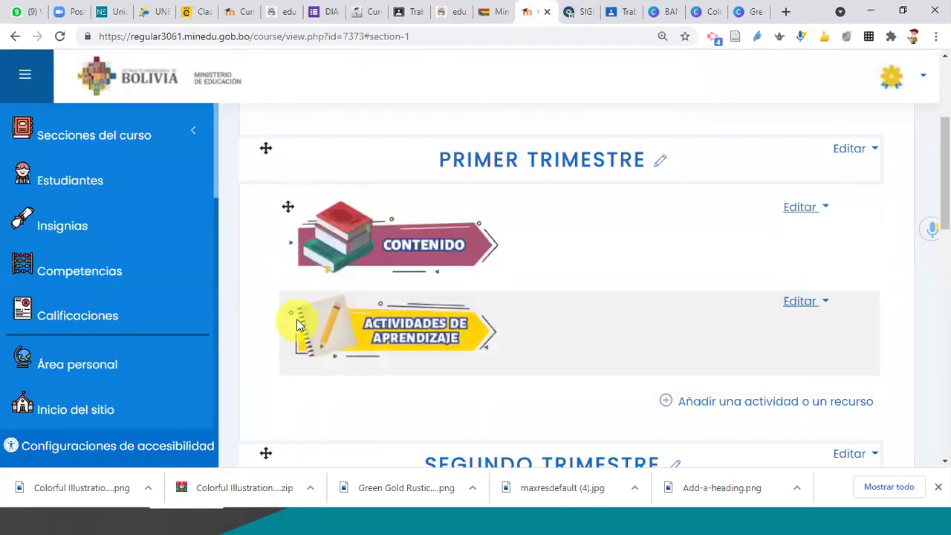
{"action": "scroll", "coordinate": [355, 282], "scroll_direction": "down", "scroll_amount": 1}
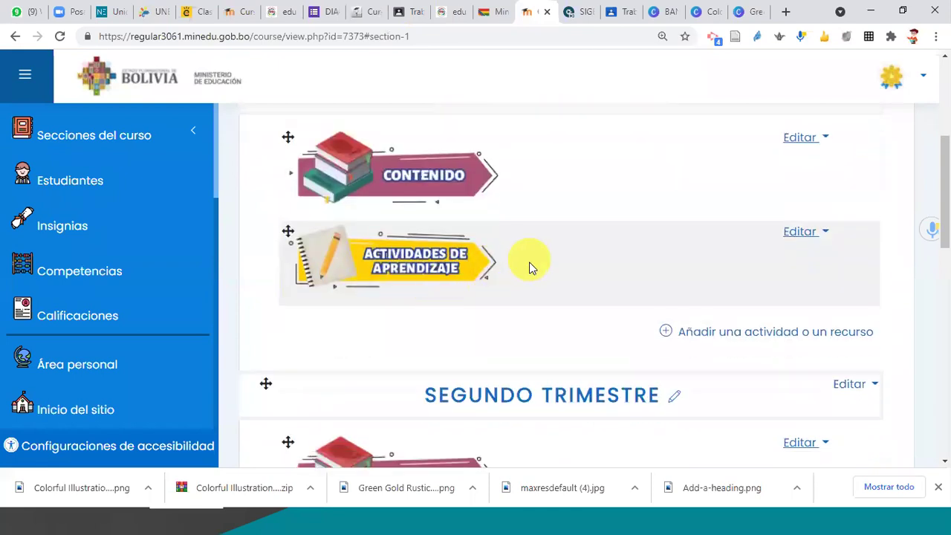
{"action": "scroll", "coordinate": [529, 260], "scroll_direction": "down", "scroll_amount": 4}
{"action": "scroll", "coordinate": [527, 253], "scroll_direction": "up", "scroll_amount": 6}
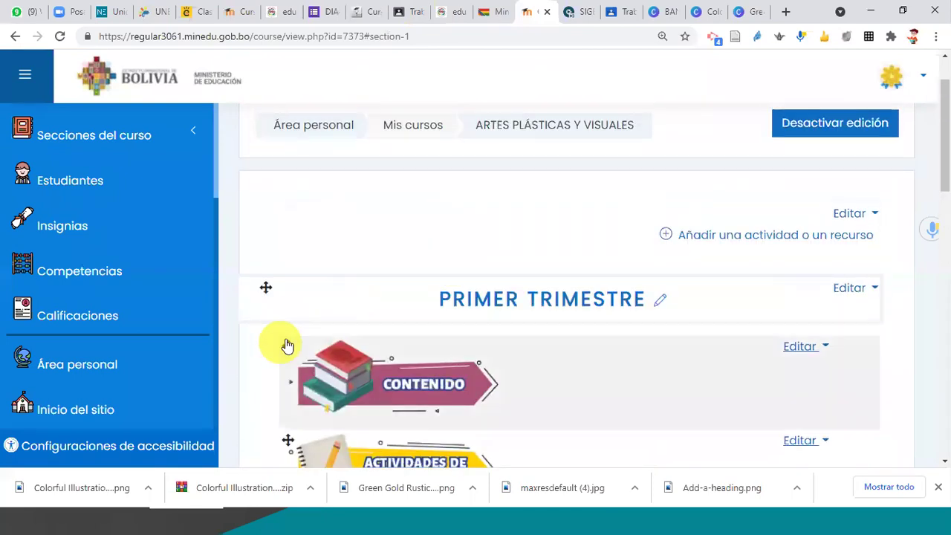
{"action": "scroll", "coordinate": [297, 335], "scroll_direction": "down", "scroll_amount": 4}
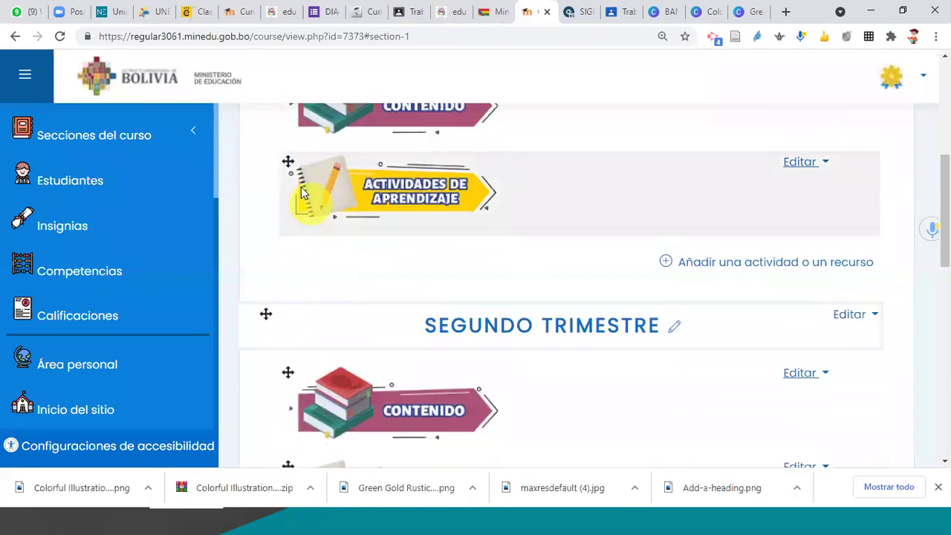
Step: Move Actividades de aprendizaje into Segundo Trimestre and back, leaving it above Contenido
{"action": "left_click_drag", "start_coordinate": [288, 164], "coordinate": [297, 319]}
{"action": "scroll", "coordinate": [405, 313], "scroll_direction": "down", "scroll_amount": 2}
{"action": "scroll", "coordinate": [424, 287], "scroll_direction": "up", "scroll_amount": 1}
{"action": "scroll", "coordinate": [386, 305], "scroll_direction": "up", "scroll_amount": 2}
{"action": "scroll", "coordinate": [417, 308], "scroll_direction": "down", "scroll_amount": 2}
{"action": "left_click_drag", "start_coordinate": [287, 285], "coordinate": [388, 243]}
{"action": "scroll", "coordinate": [401, 247], "scroll_direction": "down", "scroll_amount": 1}
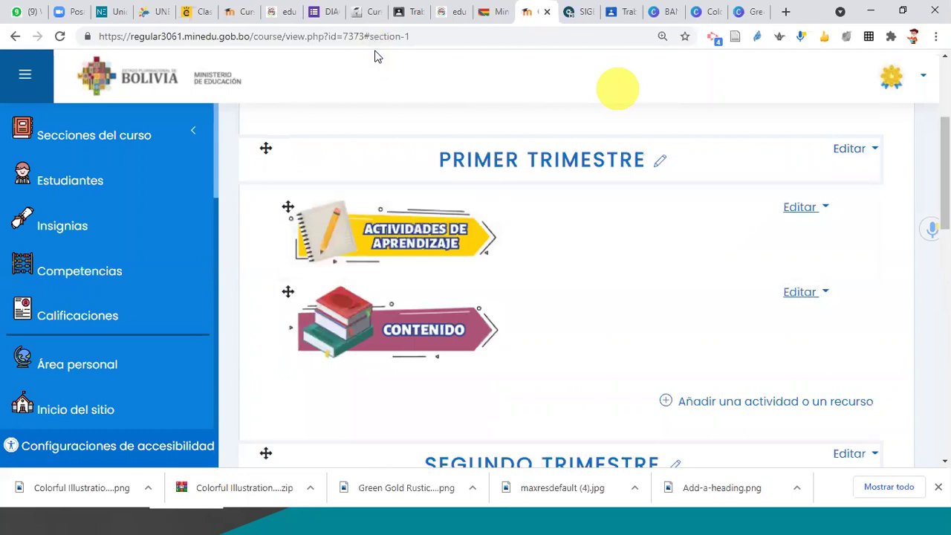
{"action": "left_click", "coordinate": [577, 13]}
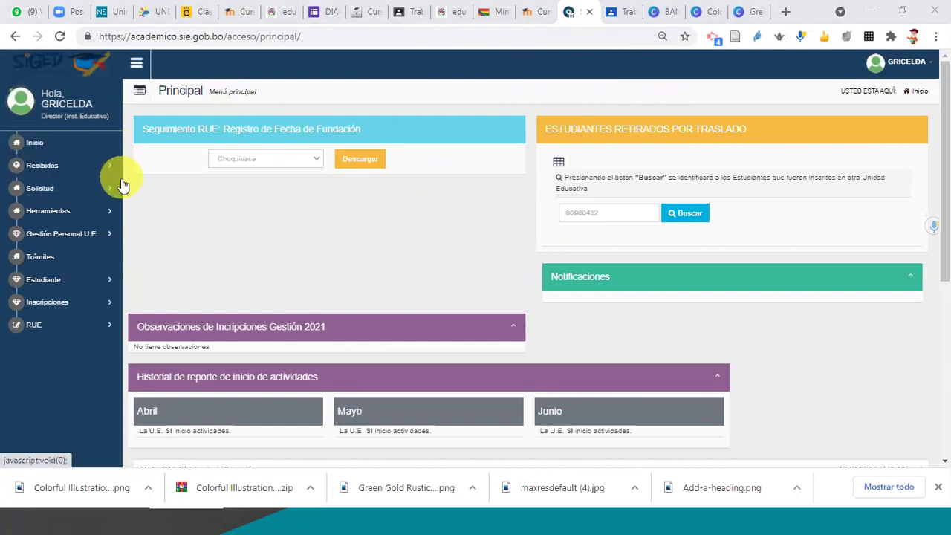
Step: Expand and collapse SIGED's Gestión Personal U.E. menu, then return to the Moodle ARTES PLÁSTICAS Y VISUALES course
{"action": "left_click", "coordinate": [94, 234]}
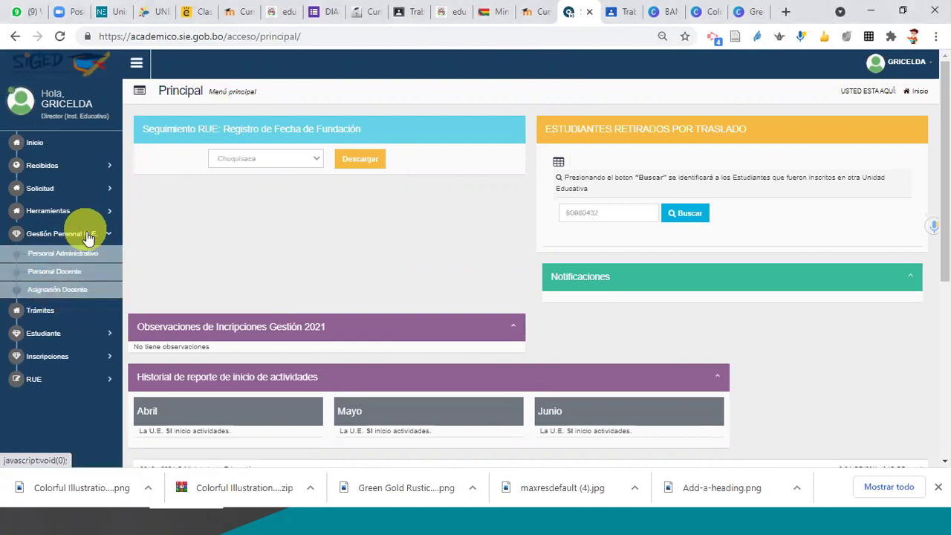
{"action": "left_click", "coordinate": [86, 235]}
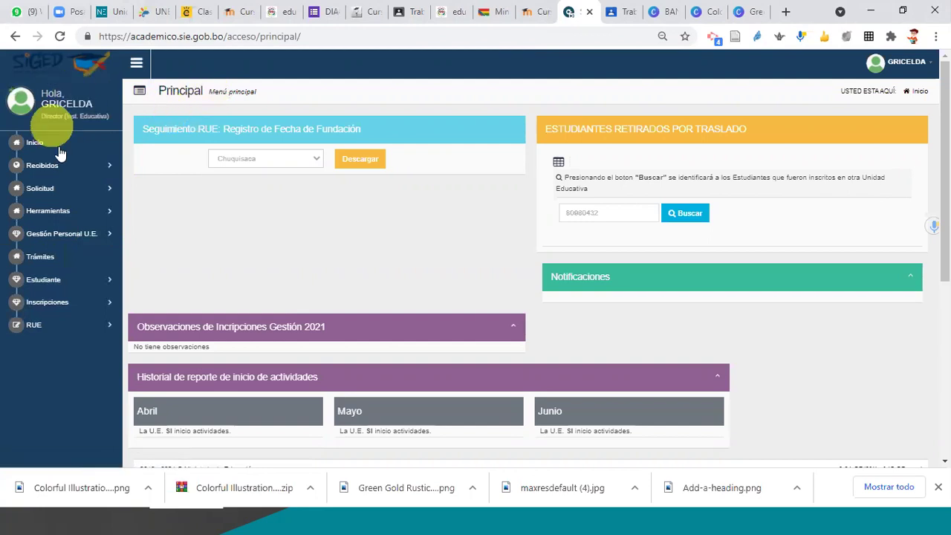
{"action": "left_click", "coordinate": [85, 232]}
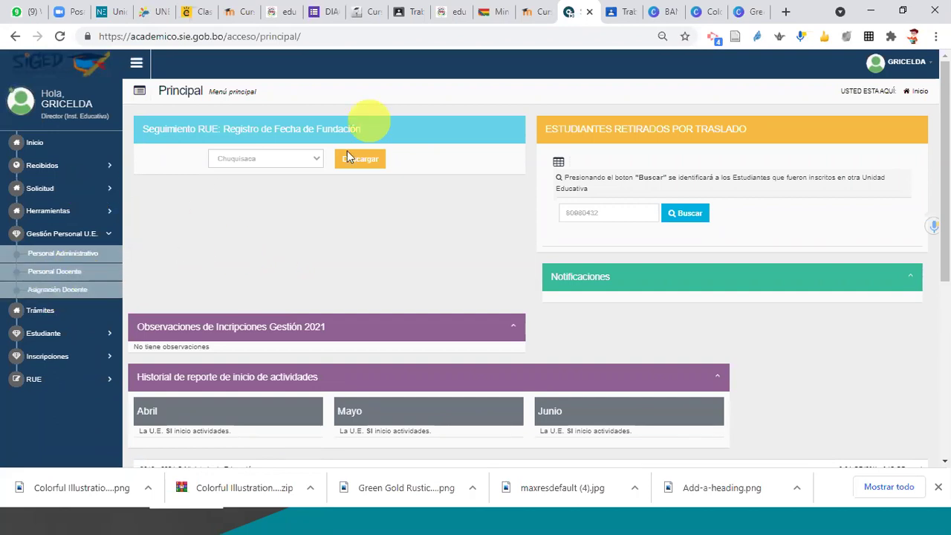
{"action": "left_click", "coordinate": [529, 11]}
{"action": "scroll", "coordinate": [416, 141], "scroll_direction": "up", "scroll_amount": 3}
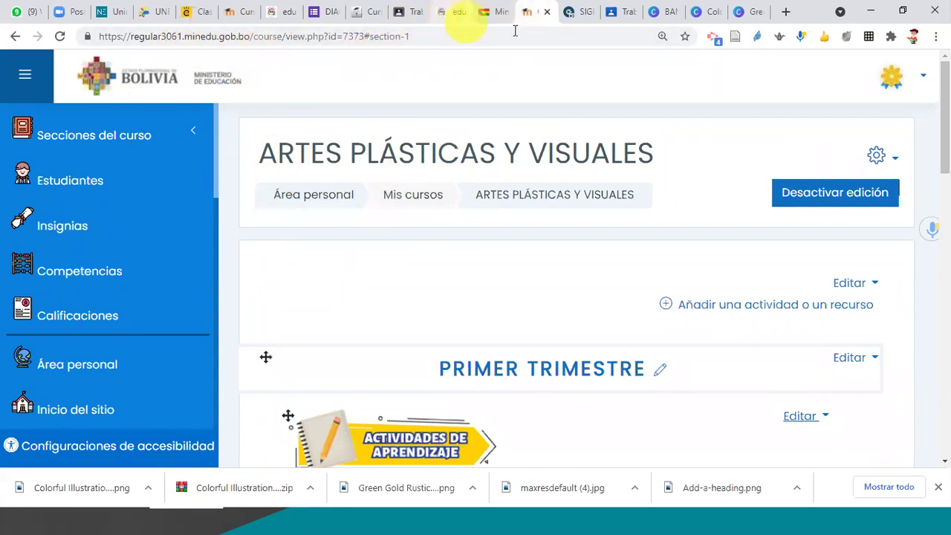
{"action": "left_click", "coordinate": [571, 12]}
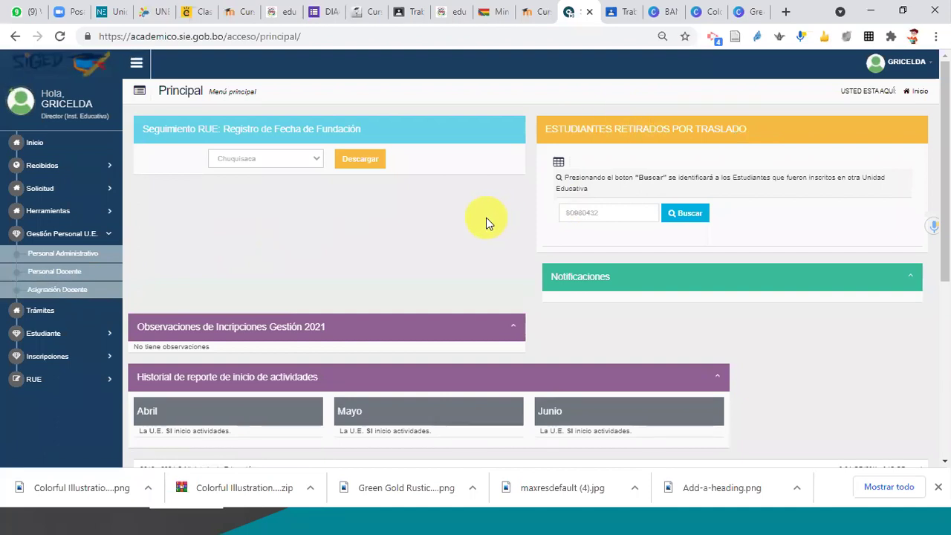
{"action": "left_click", "coordinate": [525, 13]}
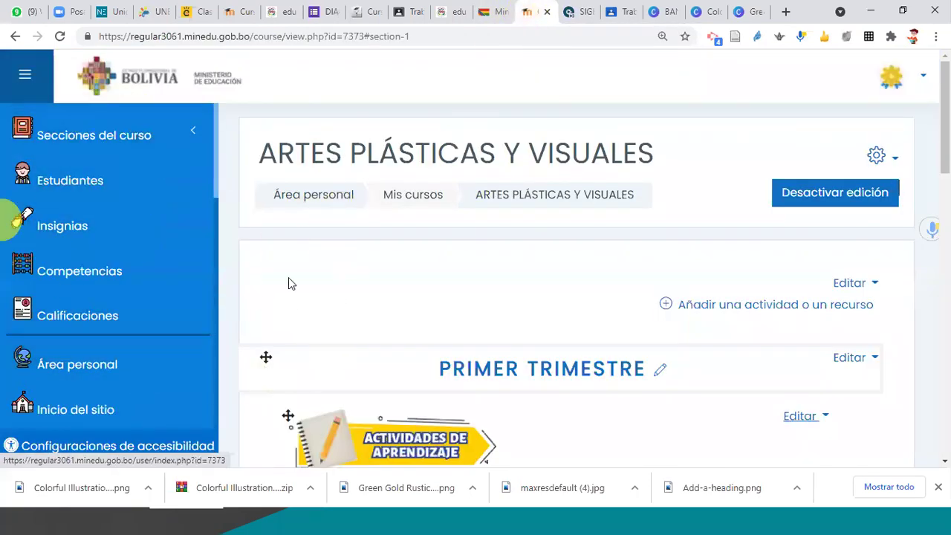
{"action": "left_click", "coordinate": [193, 317]}
{"action": "left_click", "coordinate": [92, 193]}
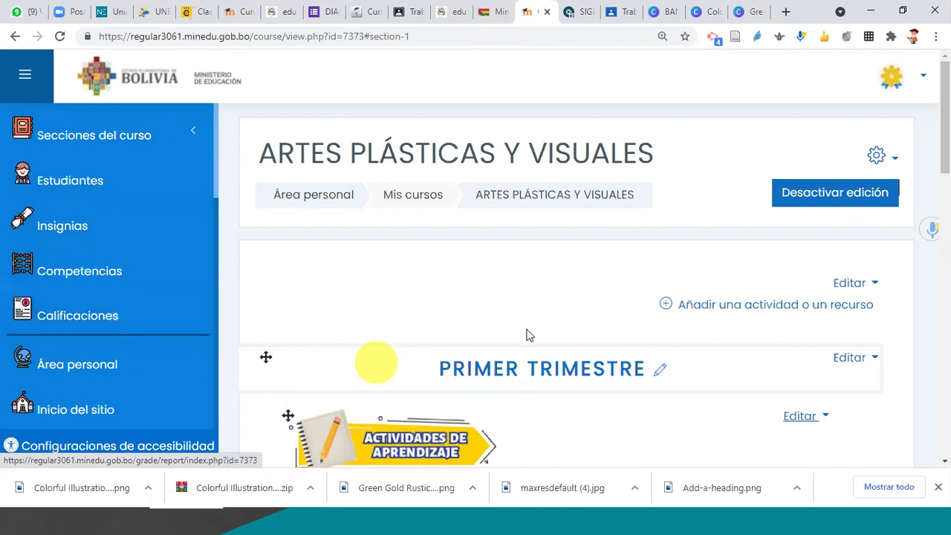
{"action": "scroll", "coordinate": [574, 409], "scroll_direction": "down", "scroll_amount": 3}
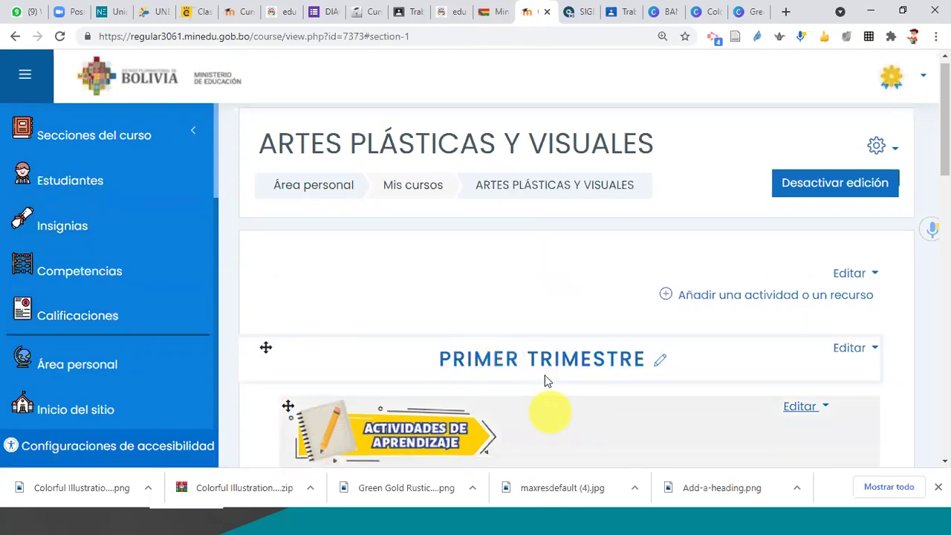
{"action": "scroll", "coordinate": [530, 248], "scroll_direction": "up", "scroll_amount": 2}
{"action": "scroll", "coordinate": [528, 251], "scroll_direction": "up", "scroll_amount": 1}
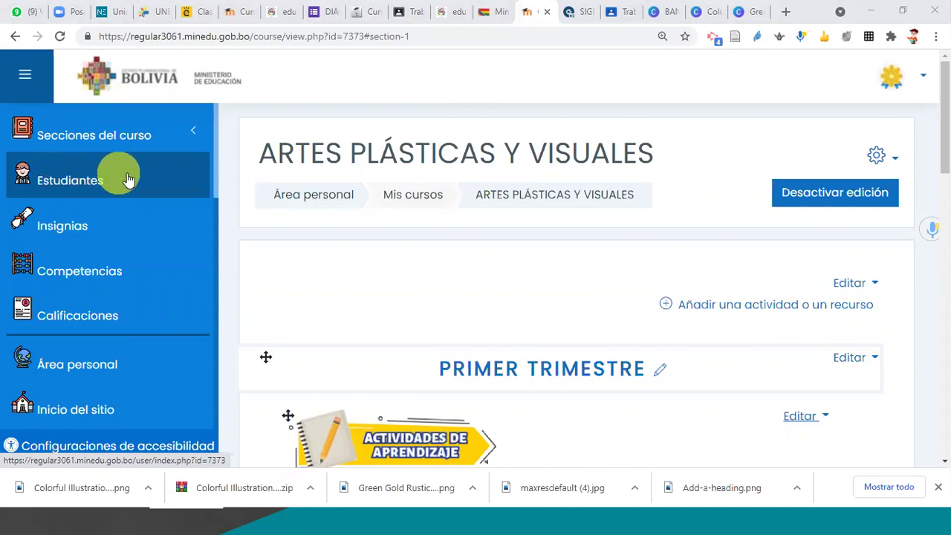
Step: Open Estudiantes from the course sidebar and toggle the Secciones del curso list
{"action": "left_click", "coordinate": [69, 181]}
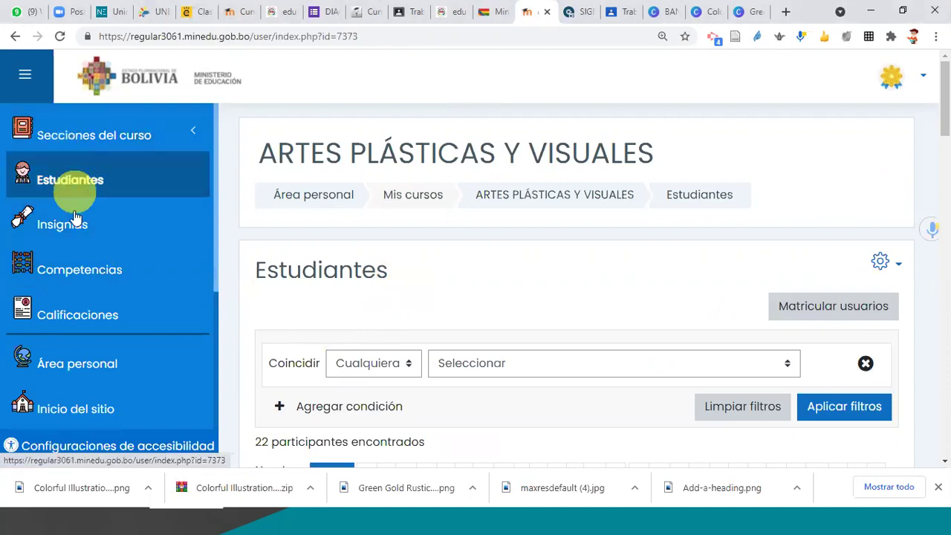
{"action": "left_click", "coordinate": [79, 146]}
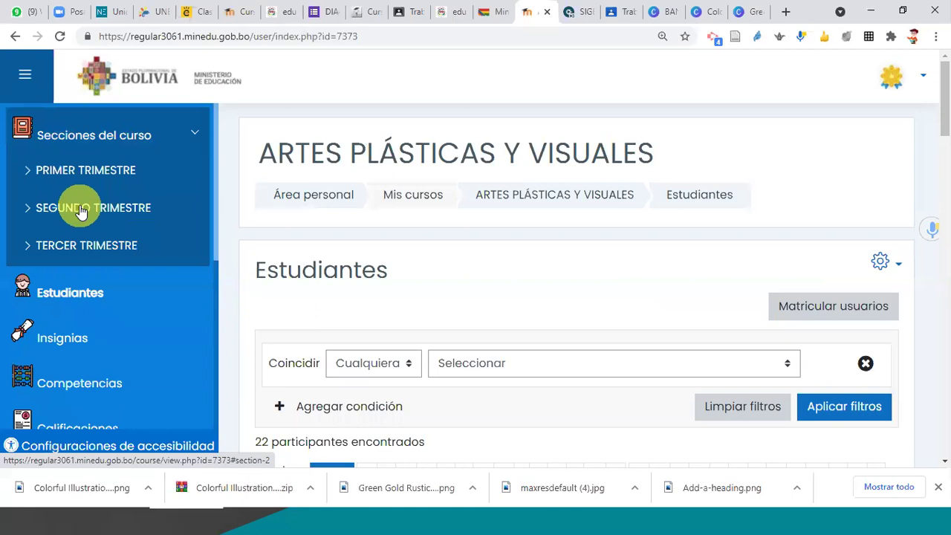
{"action": "left_click", "coordinate": [94, 146]}
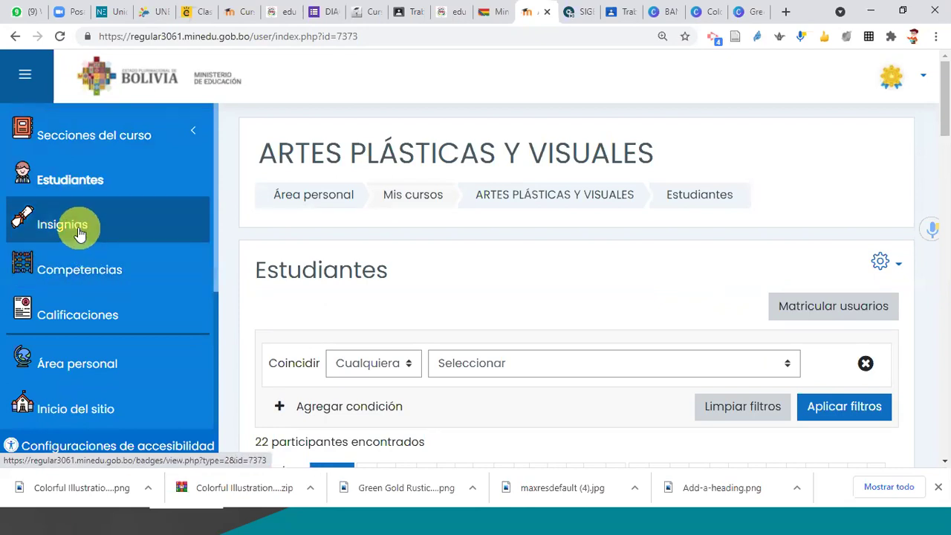
Step: Scroll through the participants and reload Estudiantes, showing 22 participants found
{"action": "scroll", "coordinate": [78, 232], "scroll_direction": "down", "scroll_amount": 1}
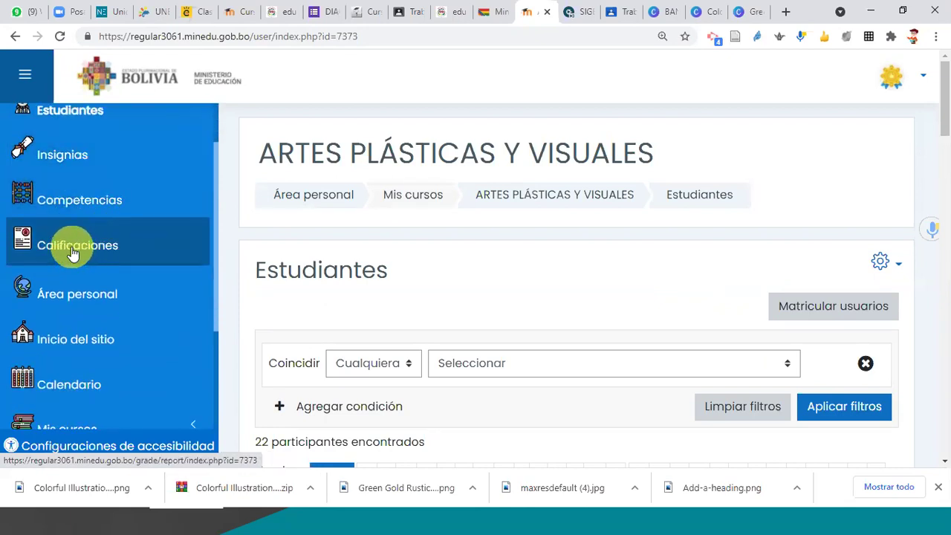
{"action": "scroll", "coordinate": [82, 246], "scroll_direction": "down", "scroll_amount": 1}
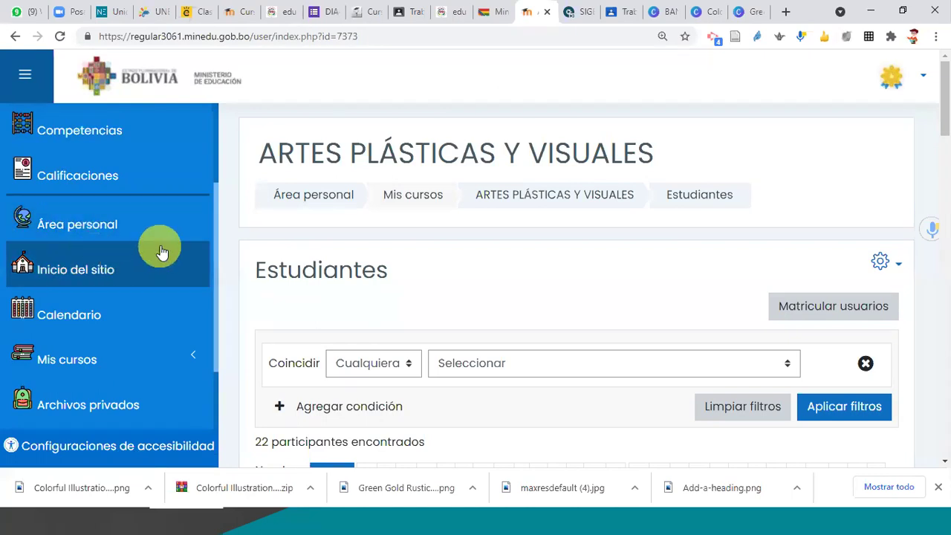
{"action": "scroll", "coordinate": [93, 297], "scroll_direction": "down", "scroll_amount": 1}
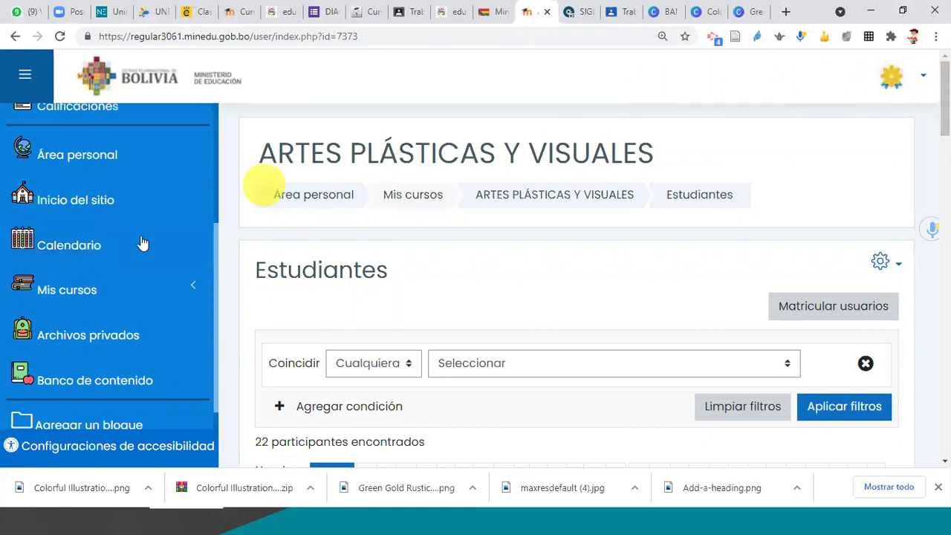
{"action": "scroll", "coordinate": [82, 301], "scroll_direction": "down", "scroll_amount": 1}
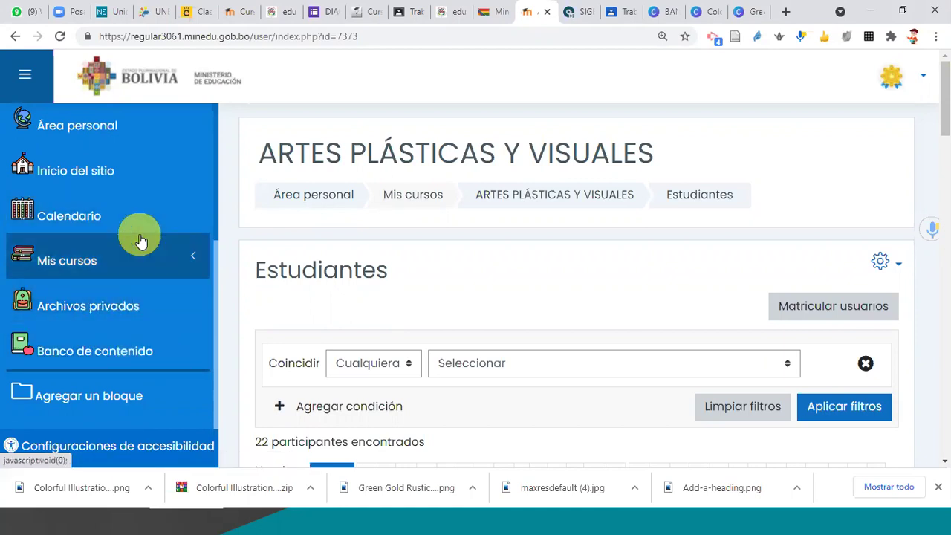
{"action": "scroll", "coordinate": [141, 240], "scroll_direction": "up", "scroll_amount": 3}
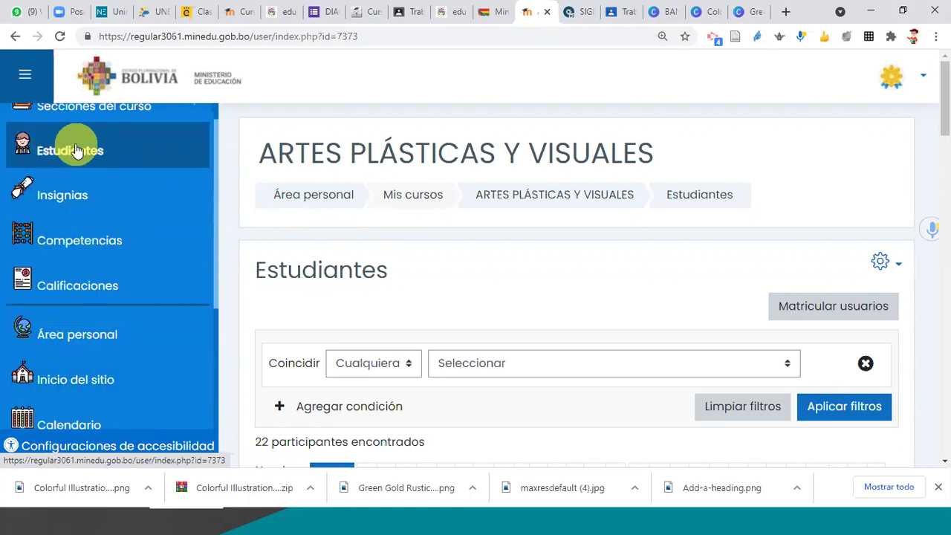
{"action": "left_click", "coordinate": [78, 151]}
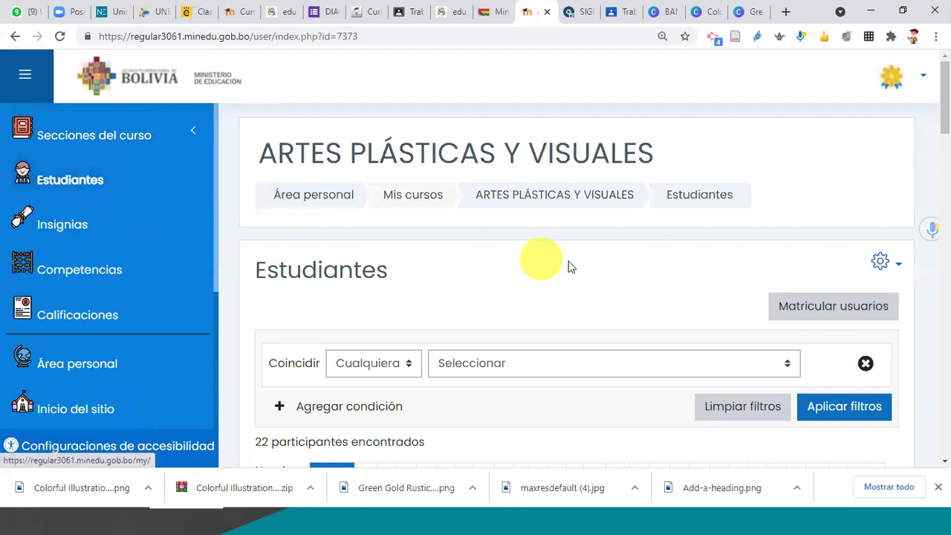
{"action": "scroll", "coordinate": [588, 270], "scroll_direction": "down", "scroll_amount": 1}
{"action": "scroll", "coordinate": [591, 271], "scroll_direction": "down", "scroll_amount": 6}
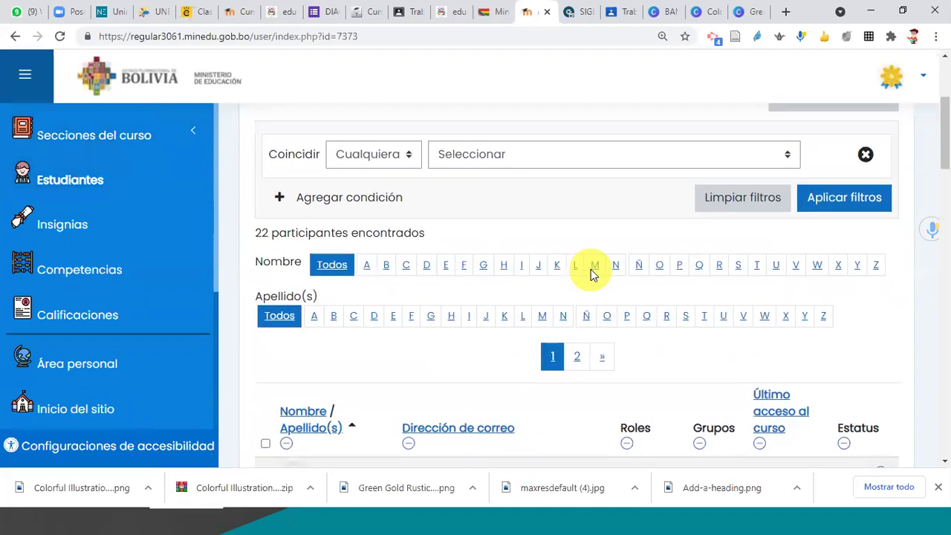
{"action": "scroll", "coordinate": [591, 281], "scroll_direction": "up", "scroll_amount": 2}
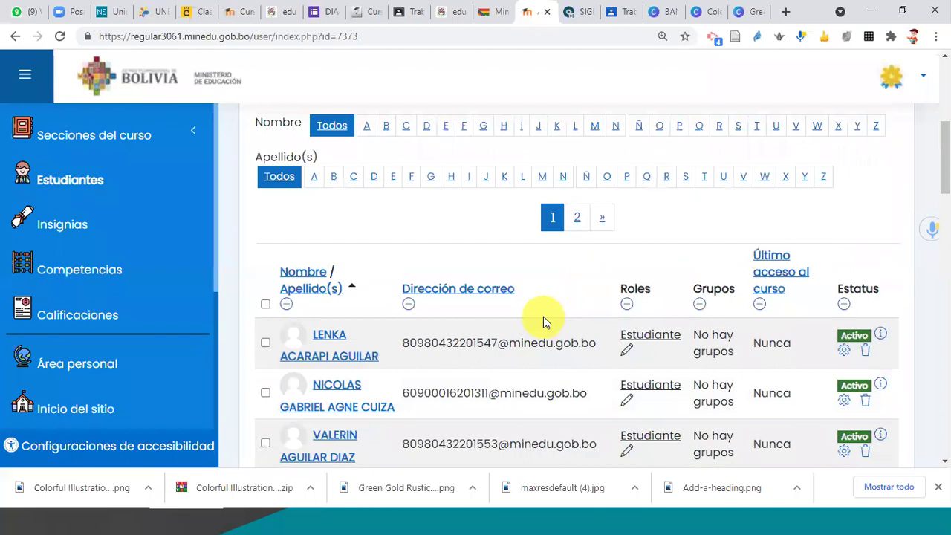
{"action": "scroll", "coordinate": [534, 313], "scroll_direction": "down", "scroll_amount": 1}
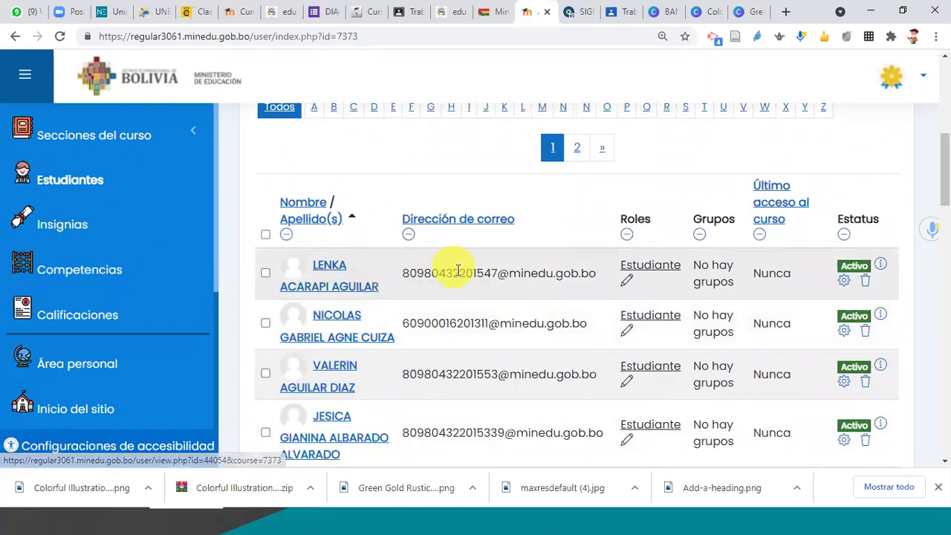
{"action": "scroll", "coordinate": [476, 271], "scroll_direction": "down", "scroll_amount": 1}
{"action": "scroll", "coordinate": [531, 227], "scroll_direction": "down", "scroll_amount": 4}
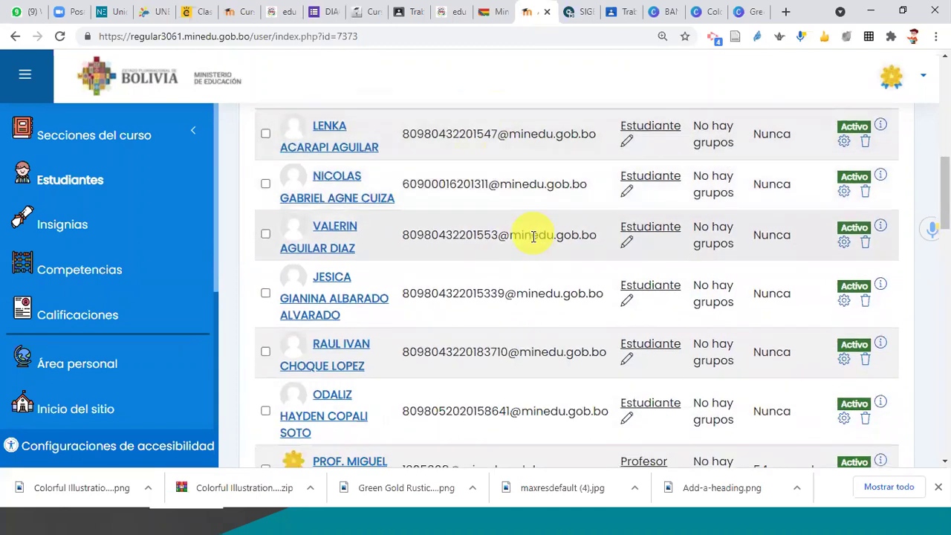
{"action": "scroll", "coordinate": [520, 308], "scroll_direction": "down", "scroll_amount": 4}
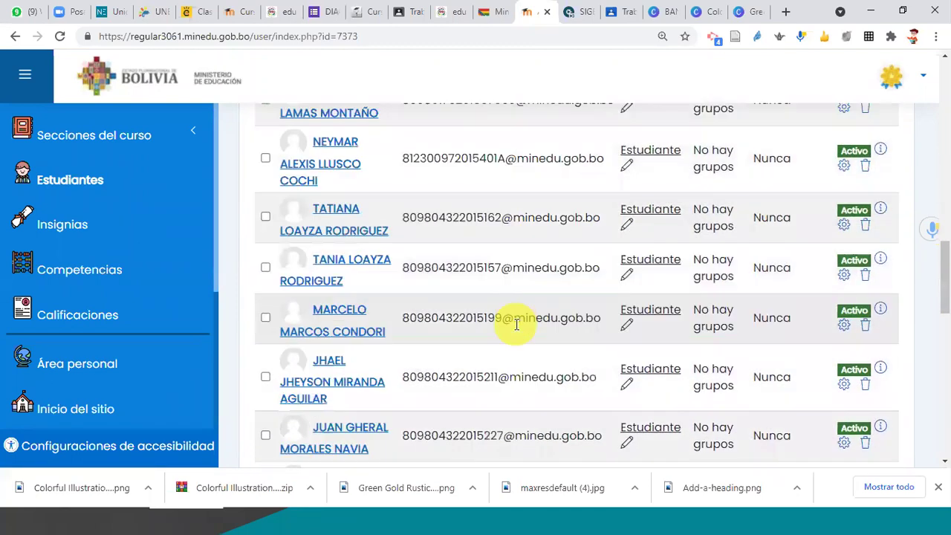
{"action": "scroll", "coordinate": [525, 342], "scroll_direction": "down", "scroll_amount": 3}
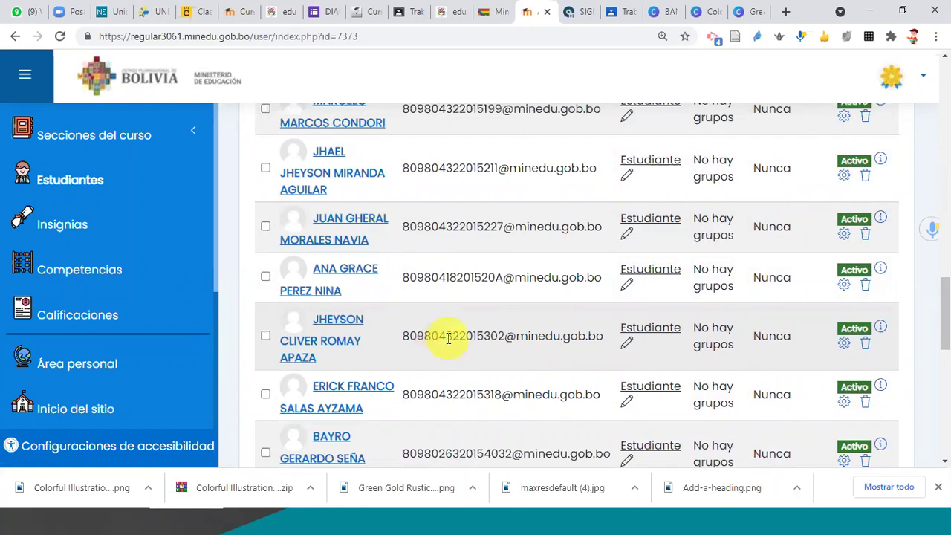
{"action": "scroll", "coordinate": [497, 252], "scroll_direction": "up", "scroll_amount": 7}
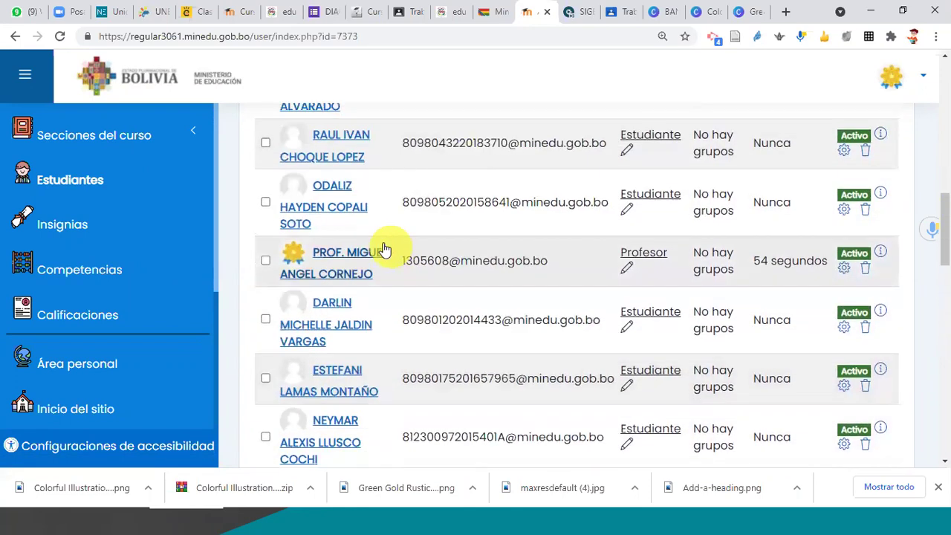
{"action": "scroll", "coordinate": [385, 251], "scroll_direction": "up", "scroll_amount": 4}
{"action": "scroll", "coordinate": [375, 254], "scroll_direction": "up", "scroll_amount": 1}
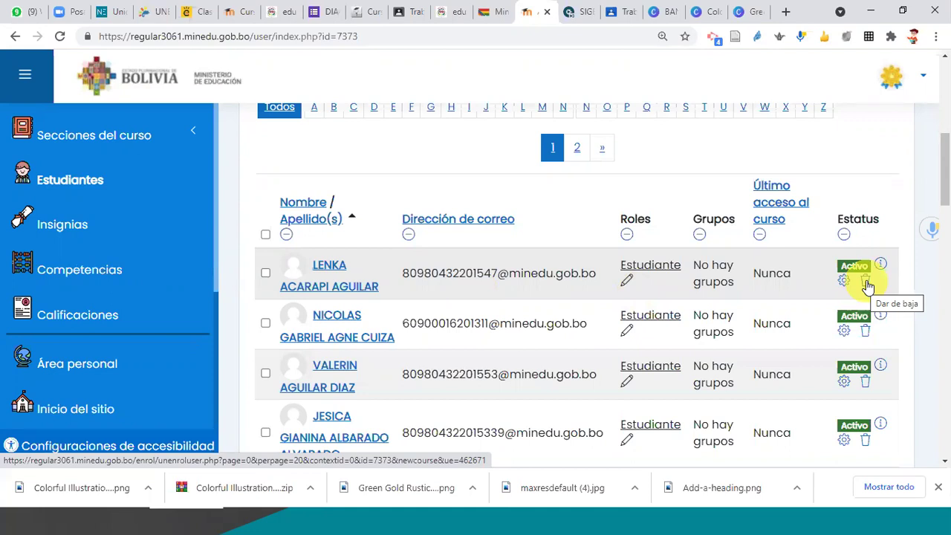
{"action": "left_click", "coordinate": [868, 288]}
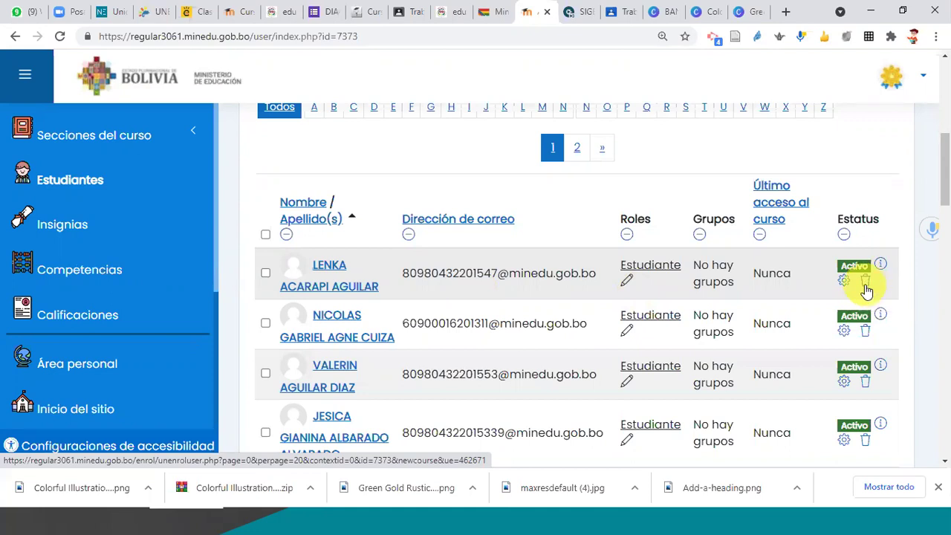
{"action": "scroll", "coordinate": [577, 357], "scroll_direction": "down", "scroll_amount": 3}
{"action": "scroll", "coordinate": [578, 357], "scroll_direction": "up", "scroll_amount": 5}
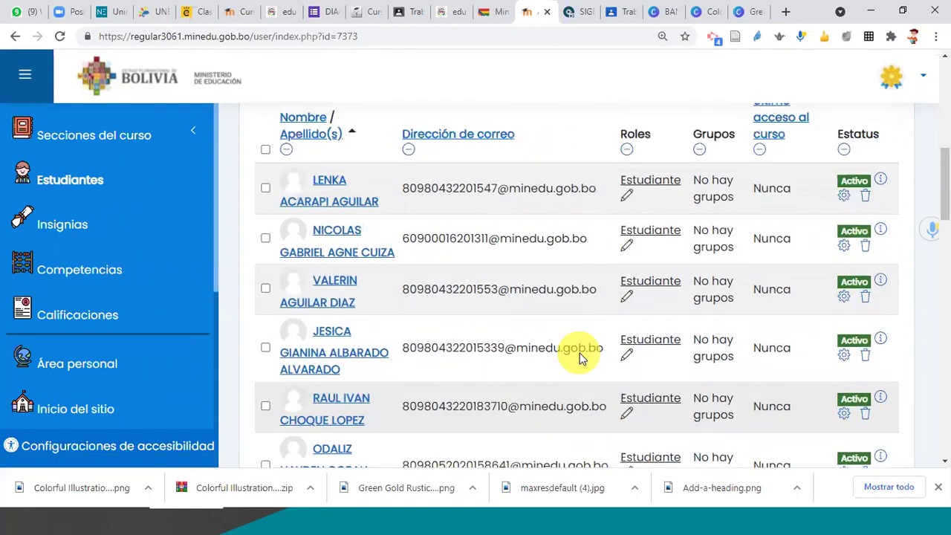
{"action": "scroll", "coordinate": [585, 350], "scroll_direction": "up", "scroll_amount": 4}
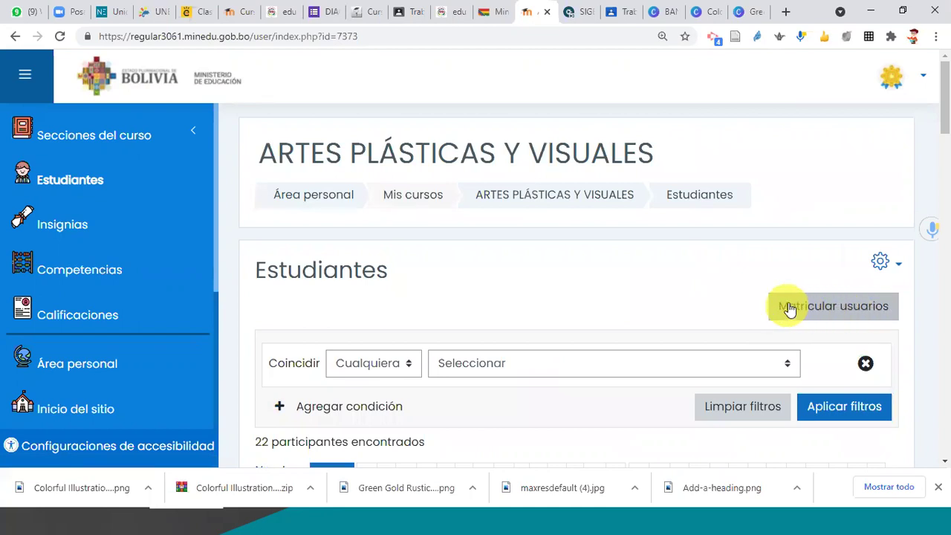
Step: In Matricular usuarios, search for the teacher by full name and select the matching user
{"action": "left_click", "coordinate": [834, 308]}
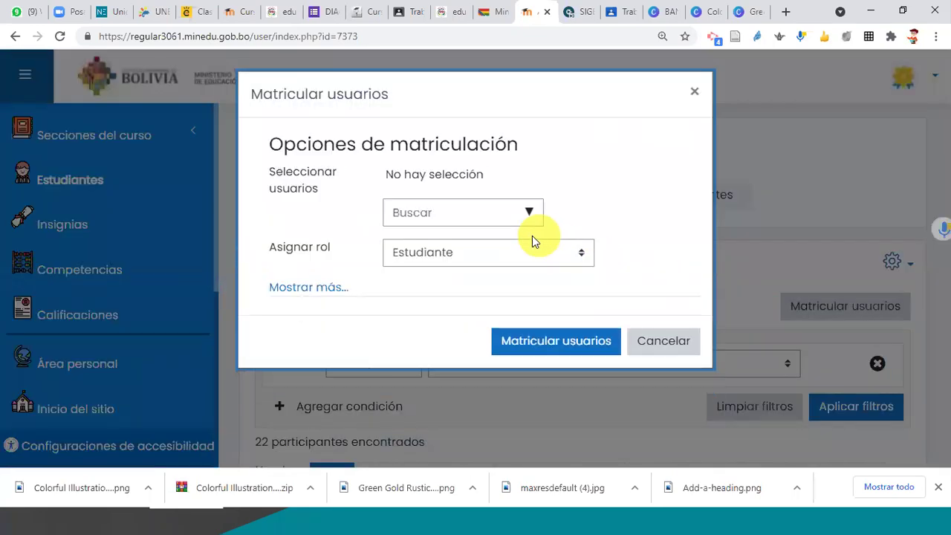
{"action": "left_click", "coordinate": [412, 210]}
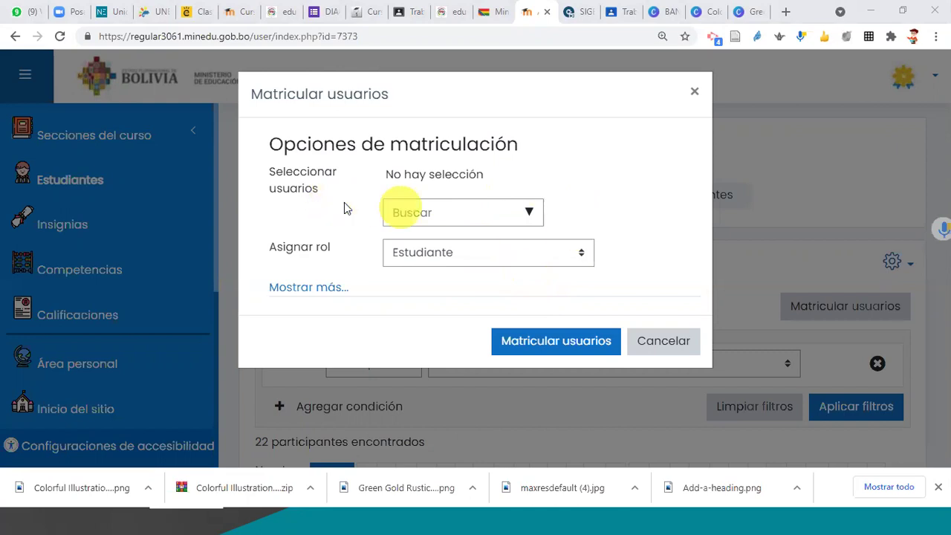
{"action": "left_click", "coordinate": [621, 192]}
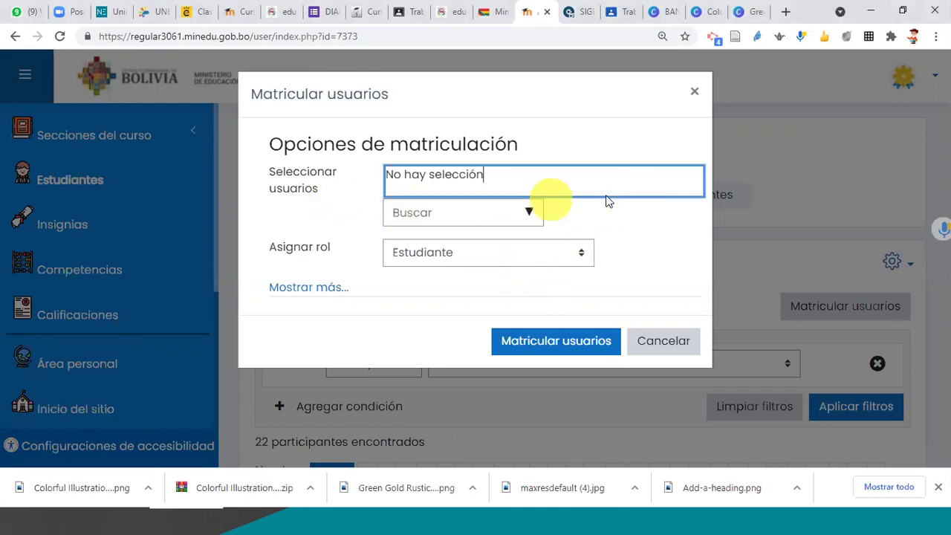
{"action": "left_click", "coordinate": [413, 212]}
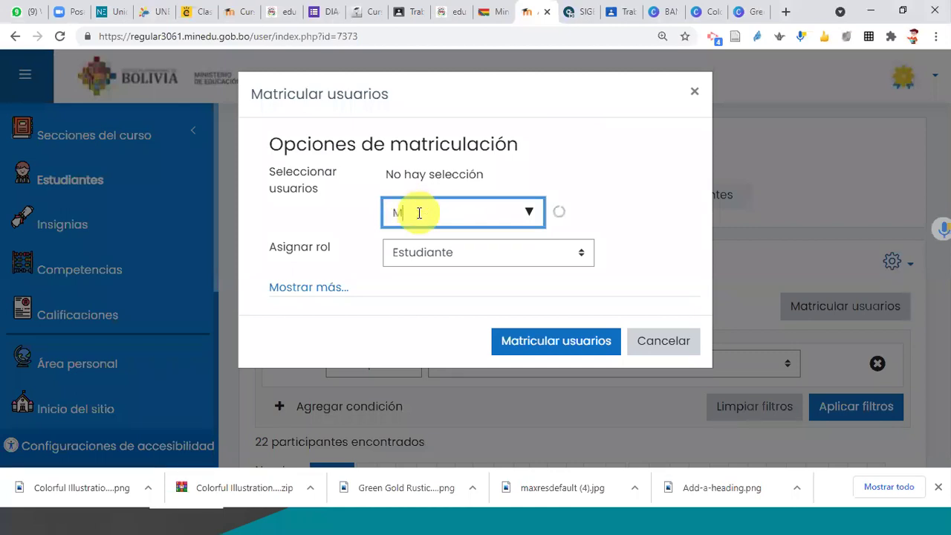
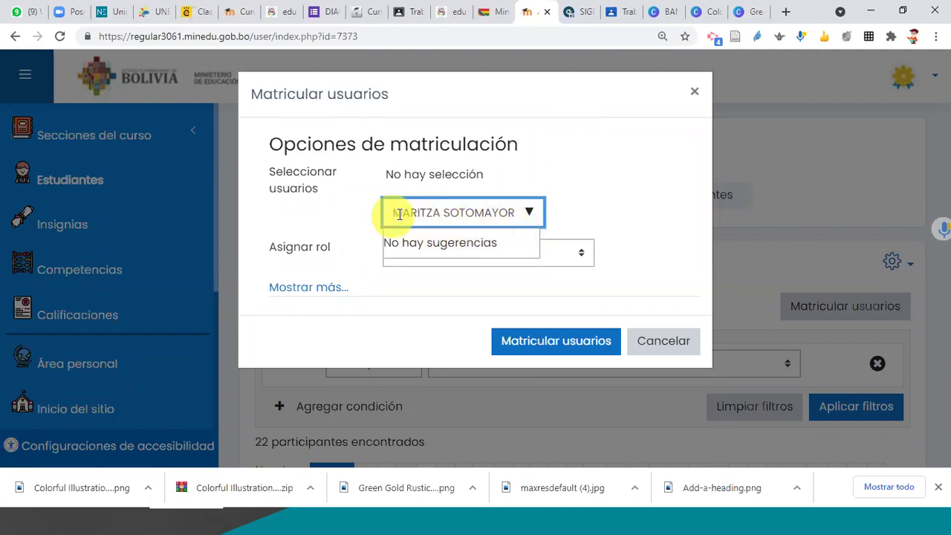
{"action": "left_click_drag", "start_coordinate": [444, 212], "coordinate": [364, 215]}
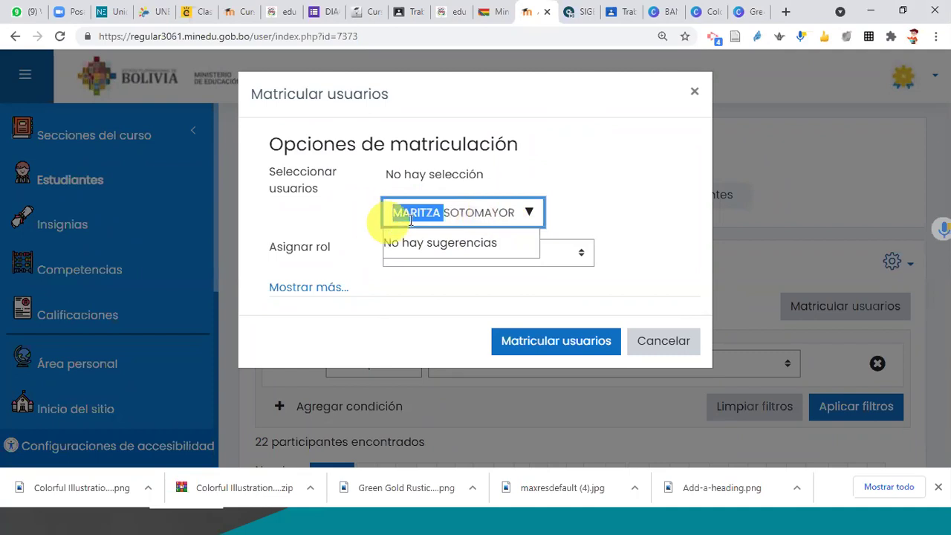
{"action": "left_click", "coordinate": [445, 213]}
{"action": "type", "text": "RITA"}
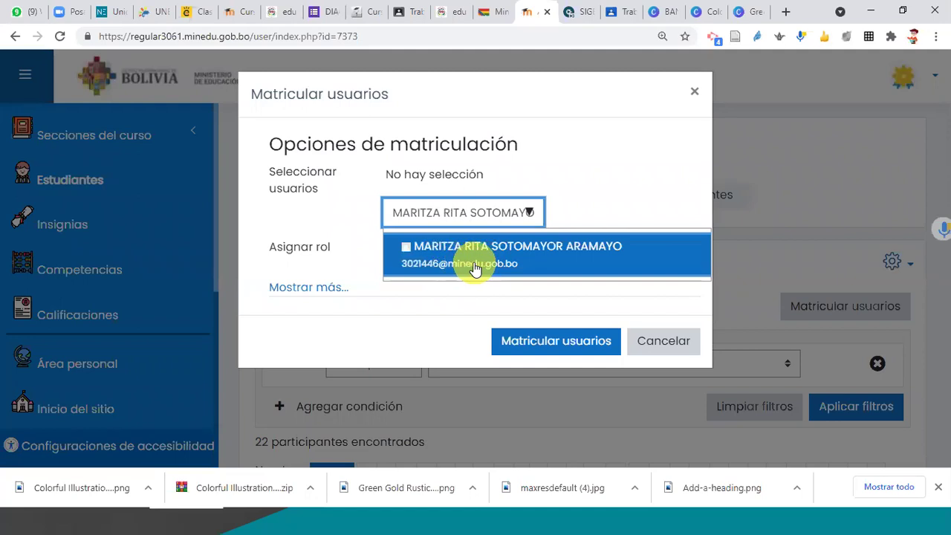
{"action": "left_click", "coordinate": [460, 261]}
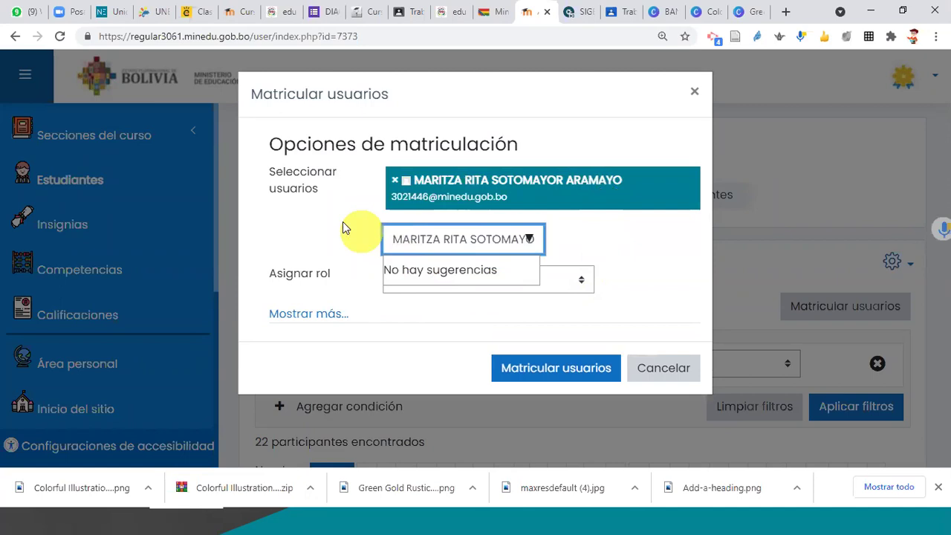
Step: Assign the Profesor sin permiso de edición role and enrol the user, reaching 23 participants
{"action": "left_click", "coordinate": [318, 277]}
{"action": "left_click", "coordinate": [321, 275]}
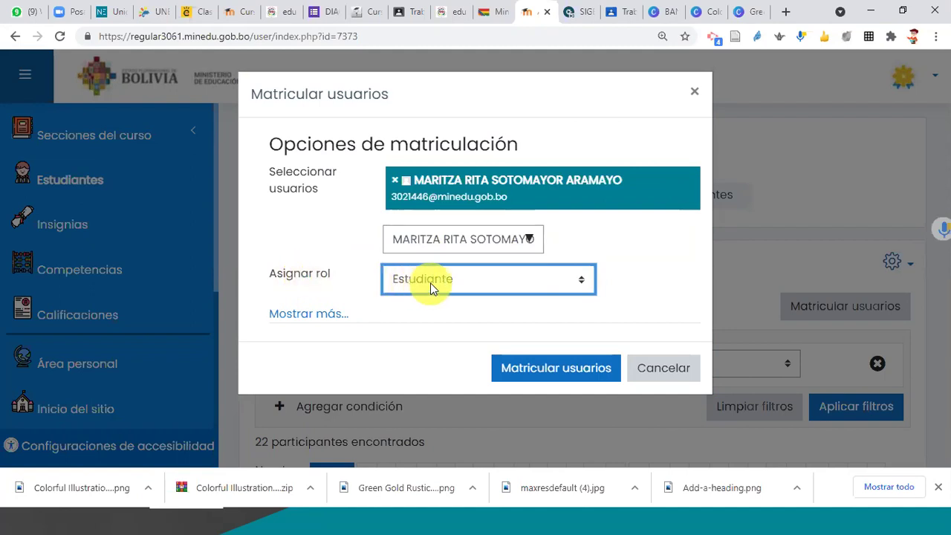
{"action": "left_click", "coordinate": [583, 281]}
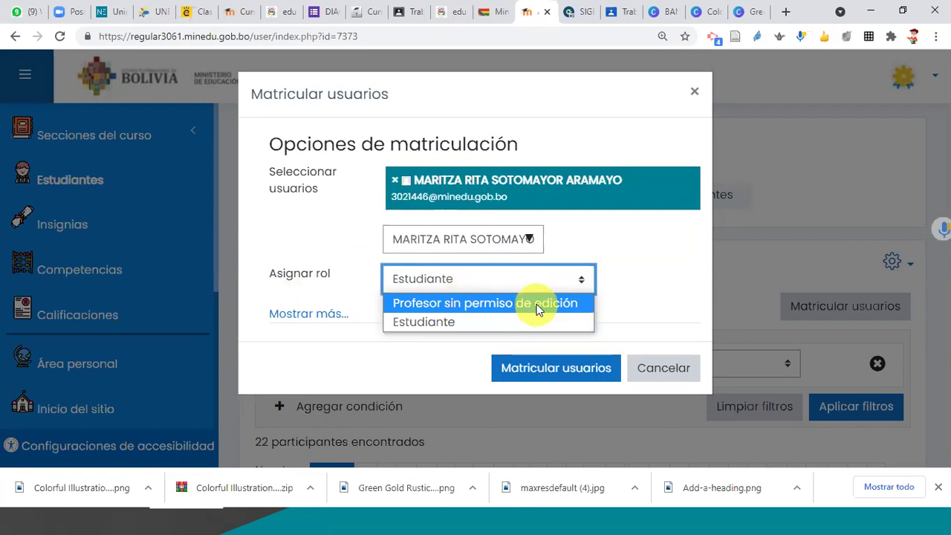
{"action": "left_click", "coordinate": [539, 310]}
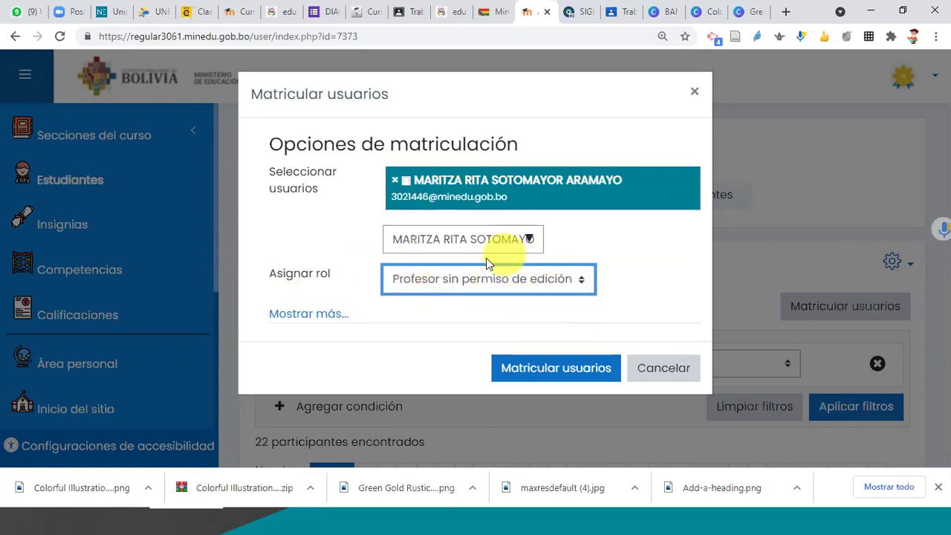
{"action": "left_click", "coordinate": [540, 369]}
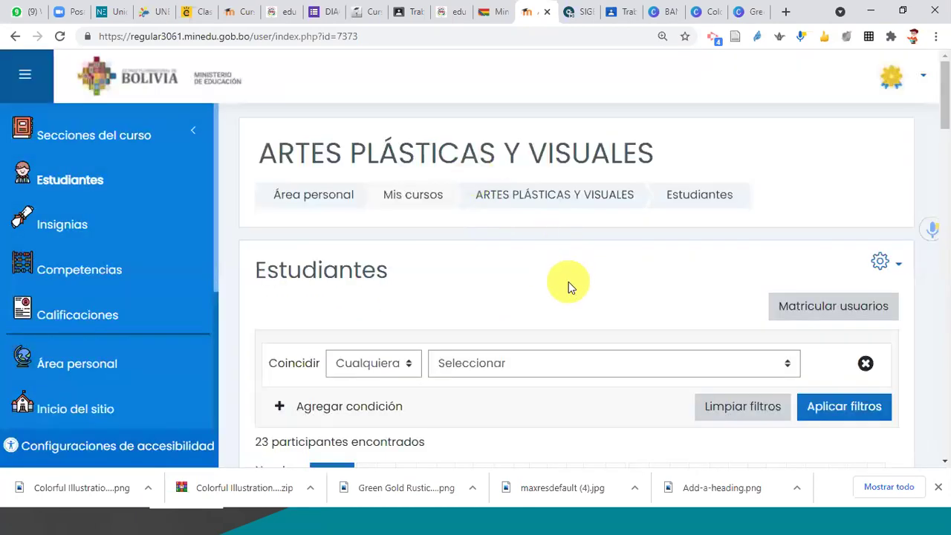
{"action": "scroll", "coordinate": [566, 290], "scroll_direction": "down", "scroll_amount": 3}
{"action": "scroll", "coordinate": [555, 297], "scroll_direction": "up", "scroll_amount": 3}
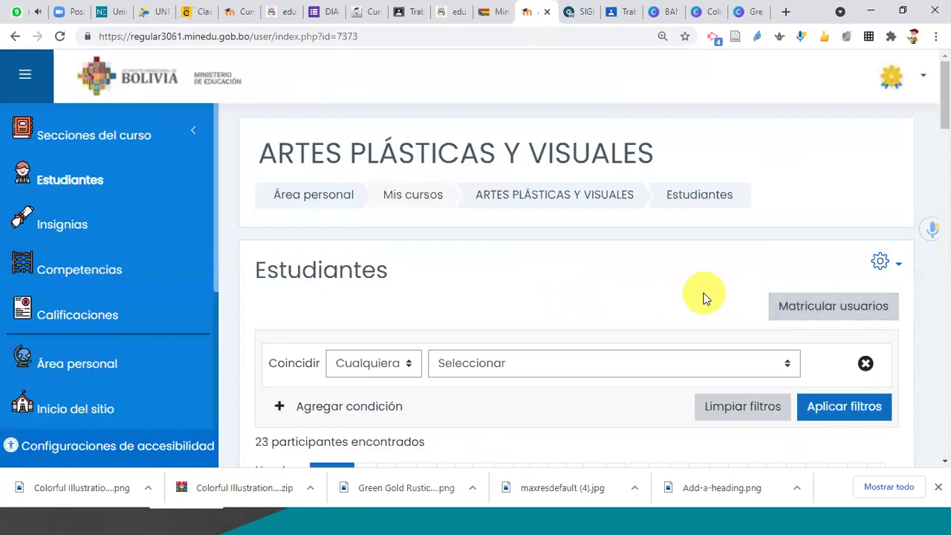
{"action": "scroll", "coordinate": [640, 305], "scroll_direction": "down", "scroll_amount": 1}
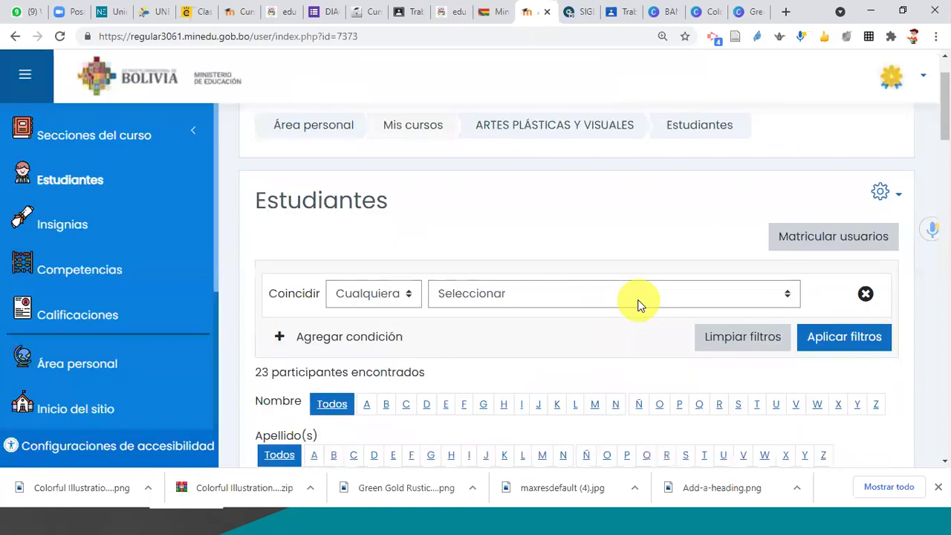
{"action": "scroll", "coordinate": [639, 305], "scroll_direction": "down", "scroll_amount": 4}
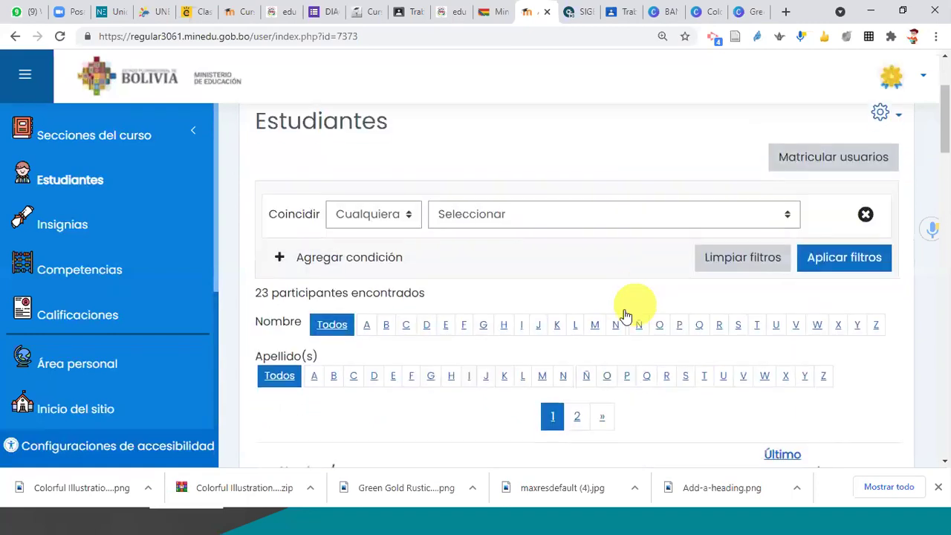
{"action": "scroll", "coordinate": [605, 335], "scroll_direction": "down", "scroll_amount": 1}
{"action": "scroll", "coordinate": [572, 324], "scroll_direction": "down", "scroll_amount": 1}
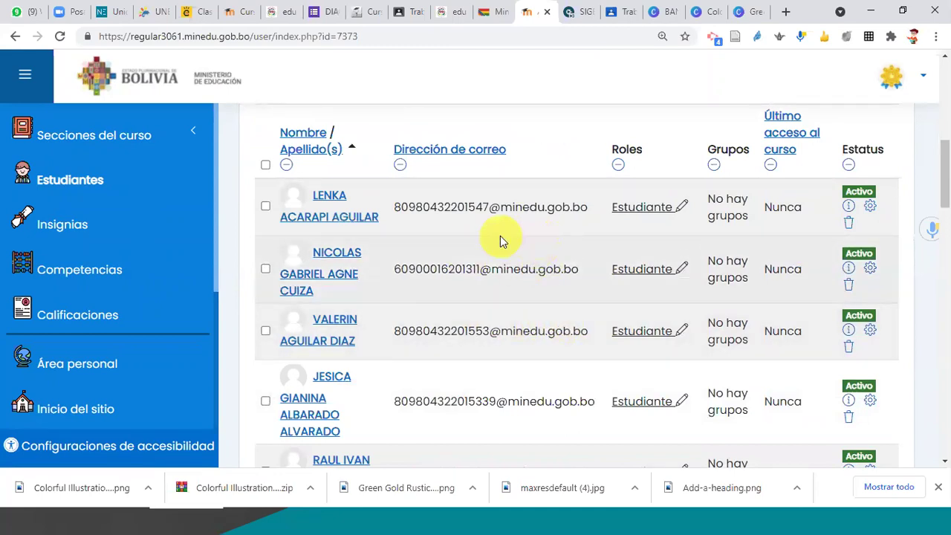
{"action": "scroll", "coordinate": [500, 256], "scroll_direction": "down", "scroll_amount": 3}
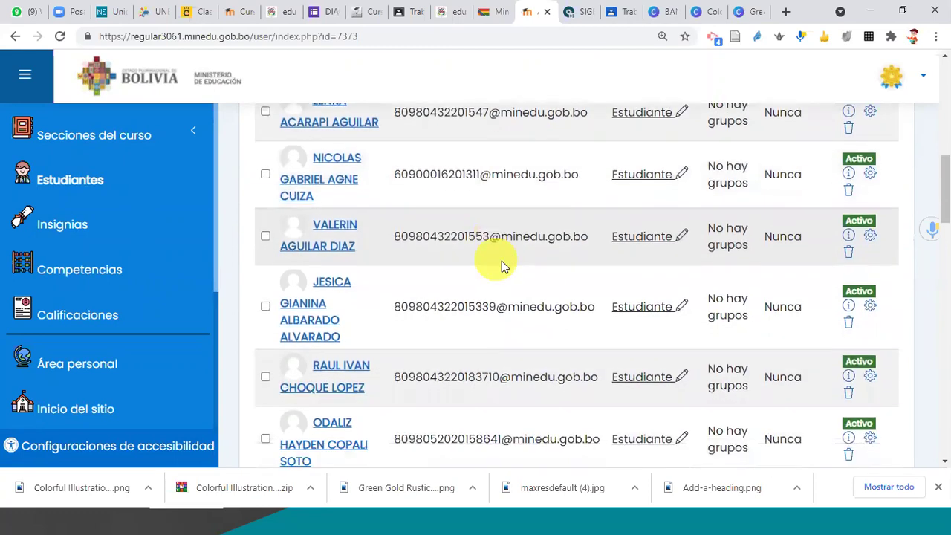
{"action": "scroll", "coordinate": [513, 256], "scroll_direction": "up", "scroll_amount": 4}
{"action": "scroll", "coordinate": [610, 245], "scroll_direction": "down", "scroll_amount": 4}
{"action": "scroll", "coordinate": [621, 273], "scroll_direction": "down", "scroll_amount": 10}
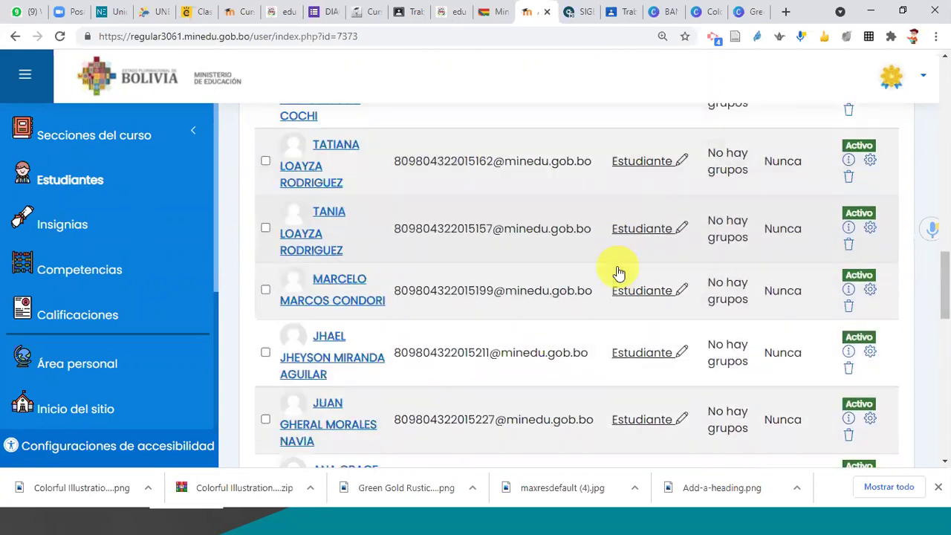
{"action": "scroll", "coordinate": [609, 274], "scroll_direction": "down", "scroll_amount": 2}
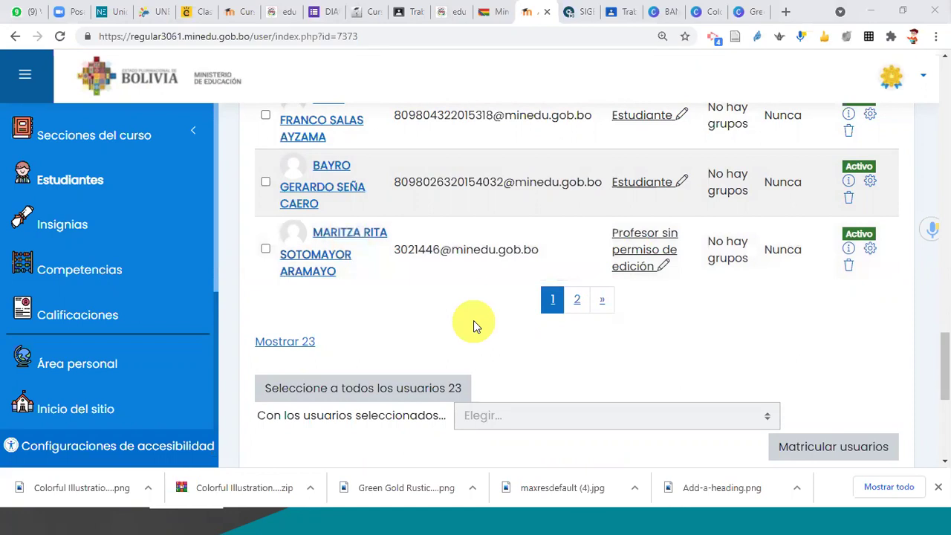
{"action": "scroll", "coordinate": [474, 321], "scroll_direction": "up", "scroll_amount": 20}
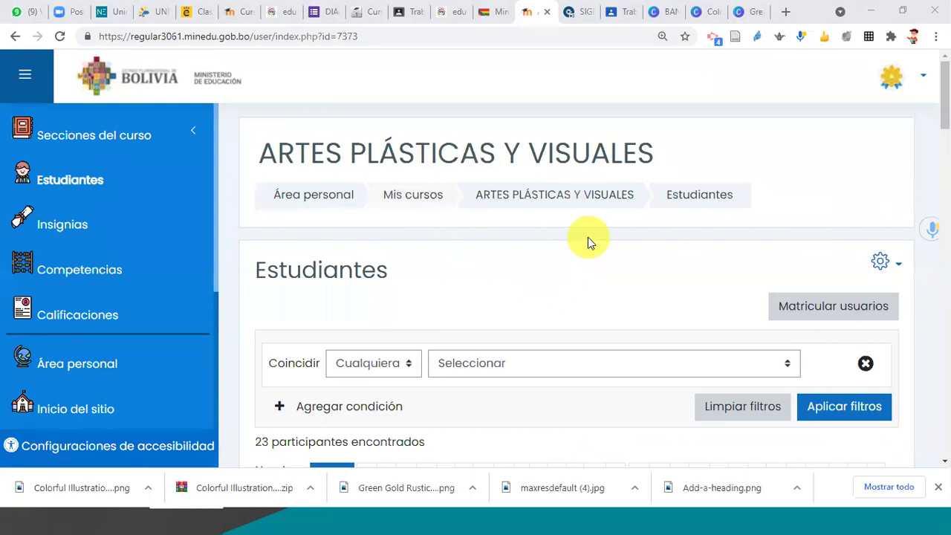
{"action": "scroll", "coordinate": [569, 292], "scroll_direction": "down", "scroll_amount": 1}
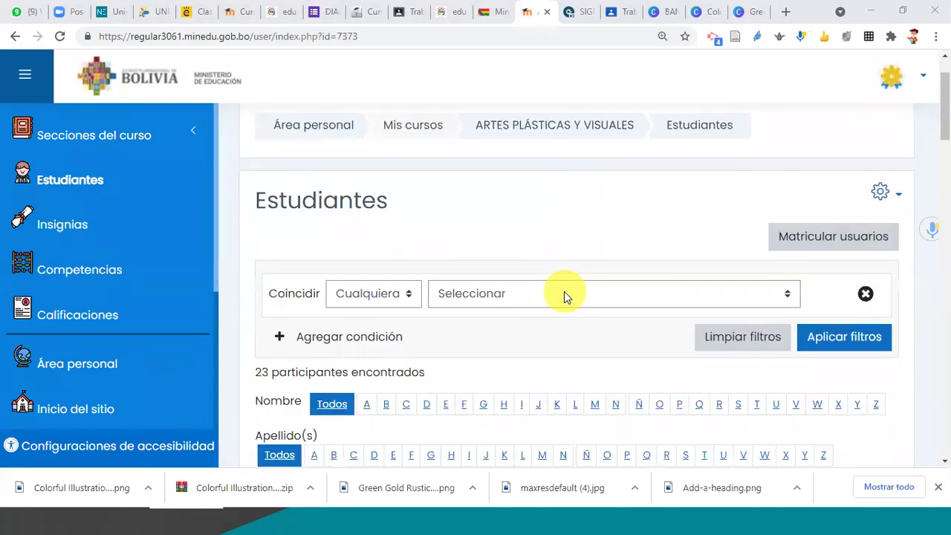
{"action": "scroll", "coordinate": [617, 297], "scroll_direction": "down", "scroll_amount": 1}
{"action": "scroll", "coordinate": [743, 305], "scroll_direction": "up", "scroll_amount": 2}
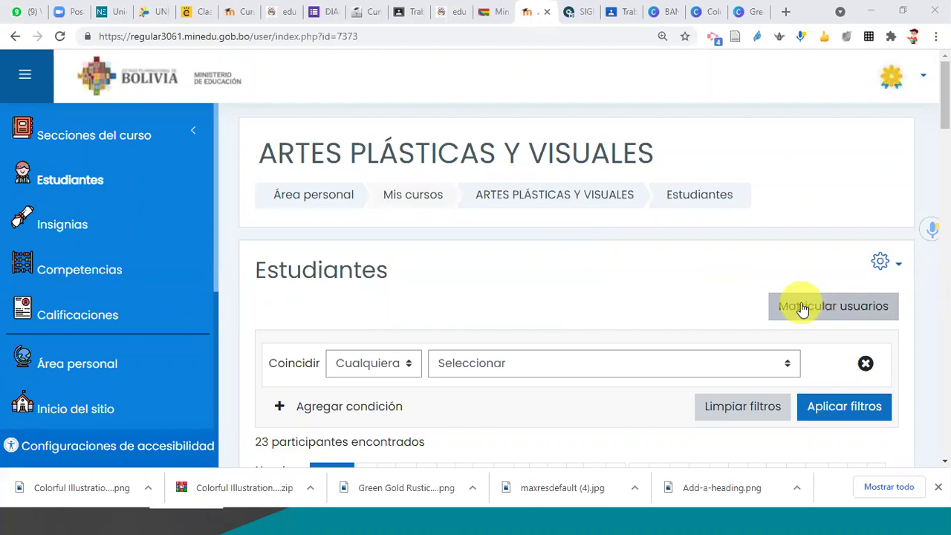
Step: In Matricular usuarios, search for the second teacher by full name and select the match
{"action": "left_click", "coordinate": [802, 309]}
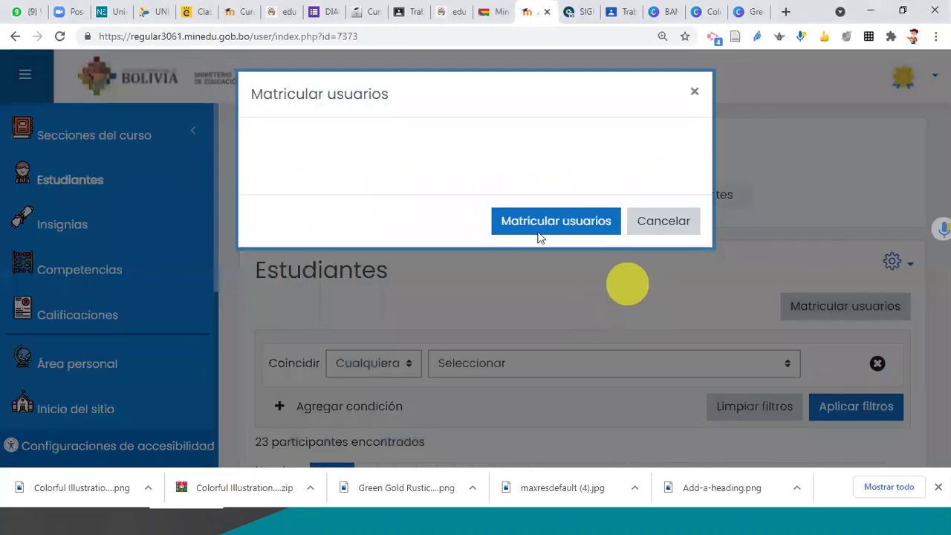
{"action": "left_click", "coordinate": [424, 213]}
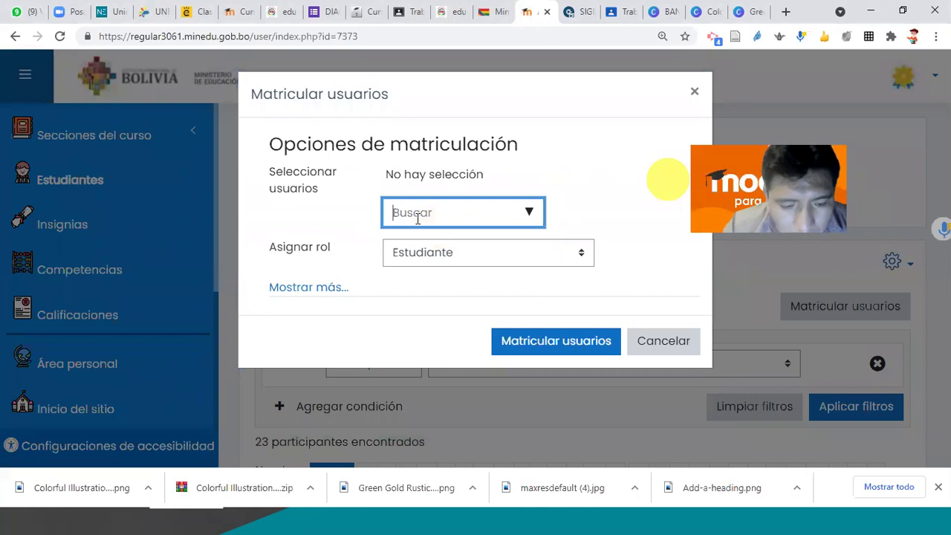
{"action": "type", "text": "SIVN"}
{"action": "key", "text": "BackSpace"}
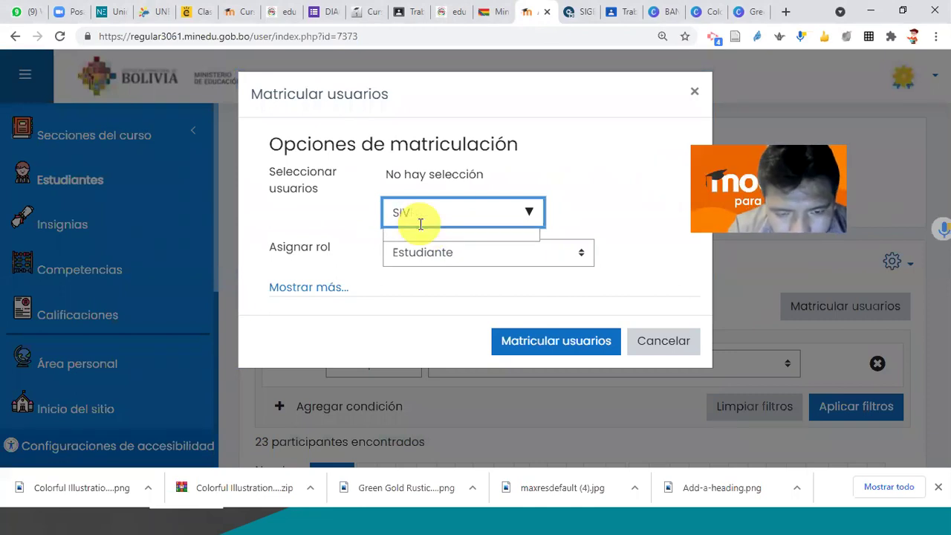
{"action": "type", "text": "INCHO"}
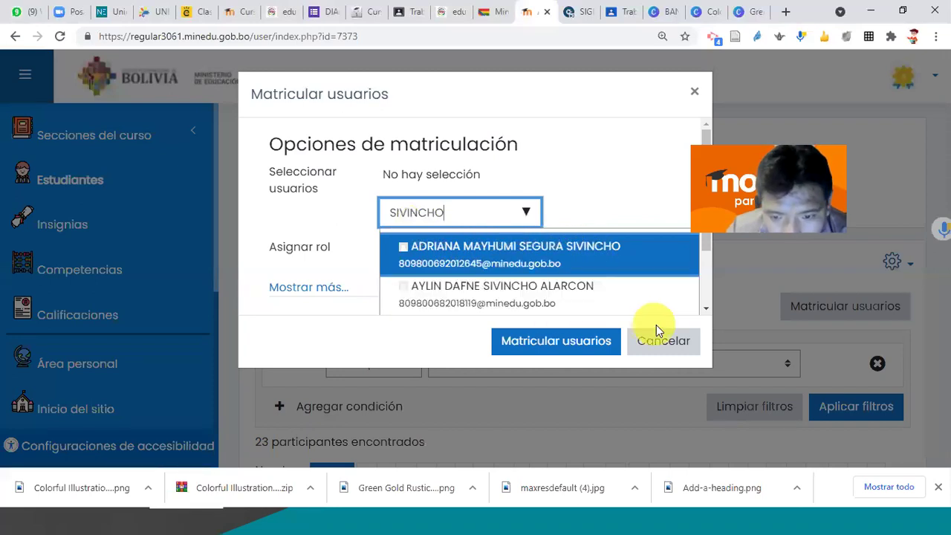
{"action": "left_click", "coordinate": [707, 309]}
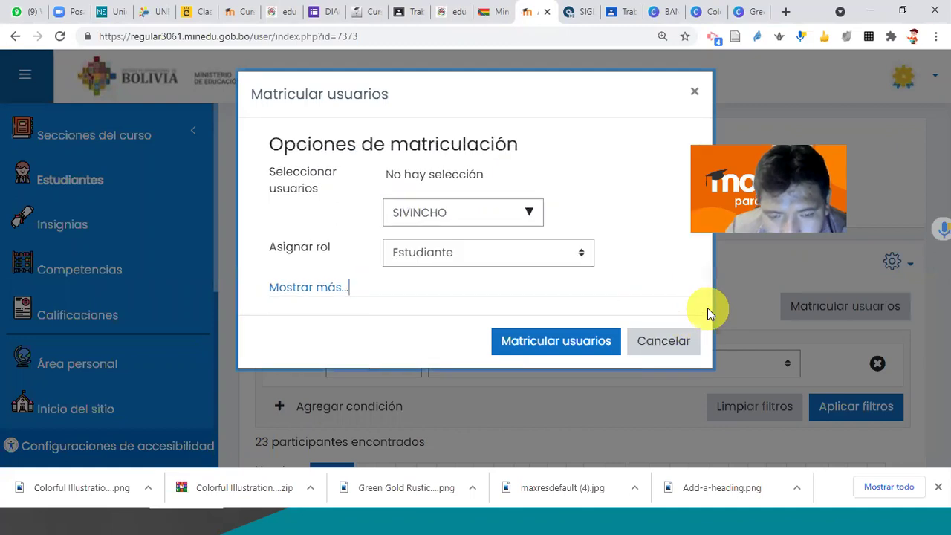
{"action": "left_click", "coordinate": [450, 212]}
{"action": "left_click_drag", "start_coordinate": [450, 212], "coordinate": [297, 195]}
{"action": "key", "text": "BackSpace"}
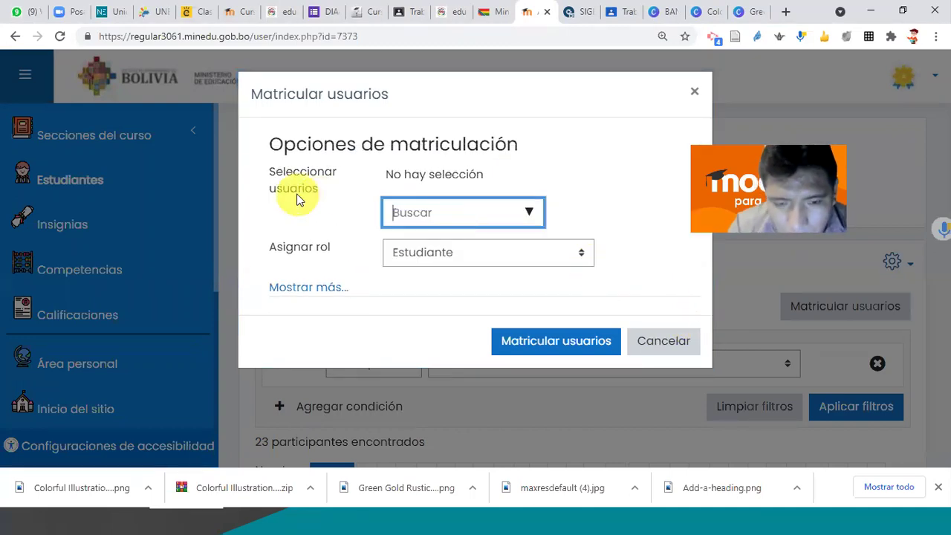
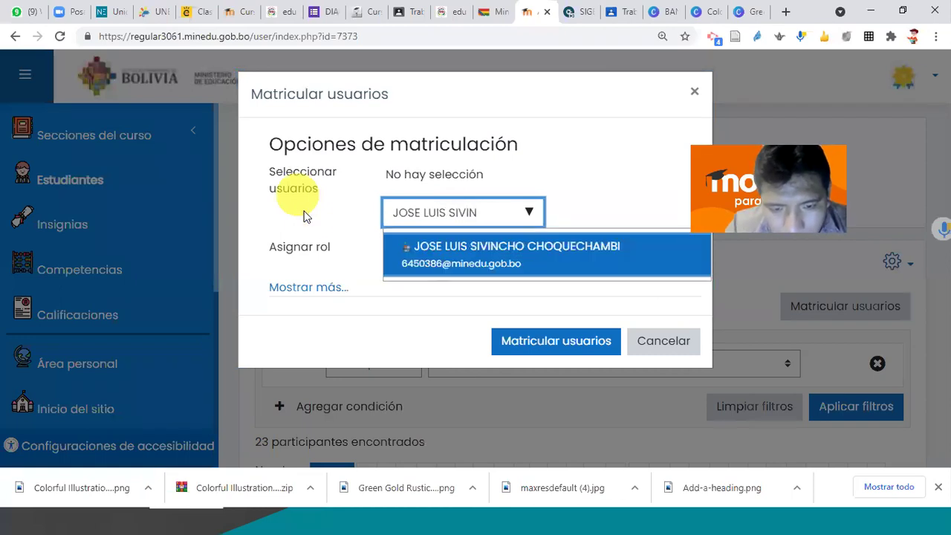
{"action": "left_click", "coordinate": [478, 257]}
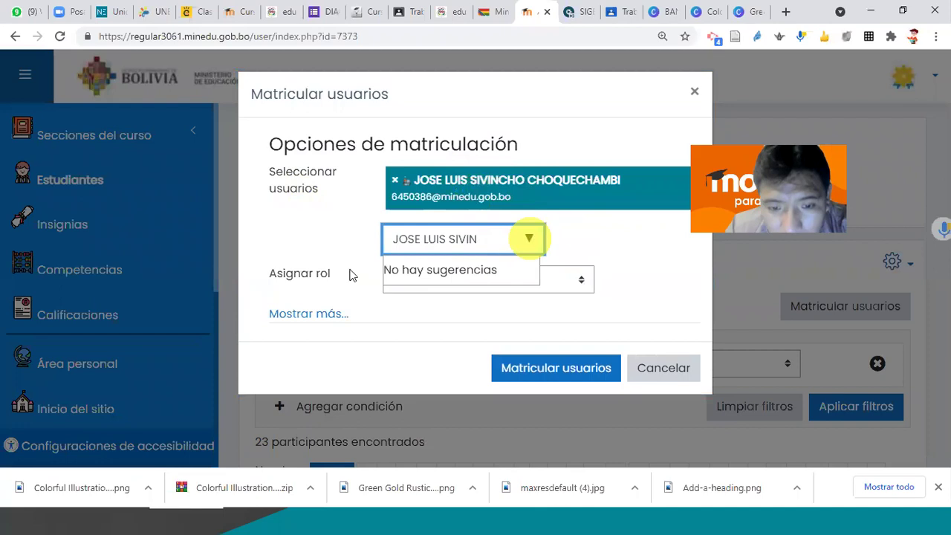
Step: Enrol that user as Profesor sin permiso de edición, raising participants to 24
{"action": "left_click", "coordinate": [329, 281]}
{"action": "left_click", "coordinate": [577, 280]}
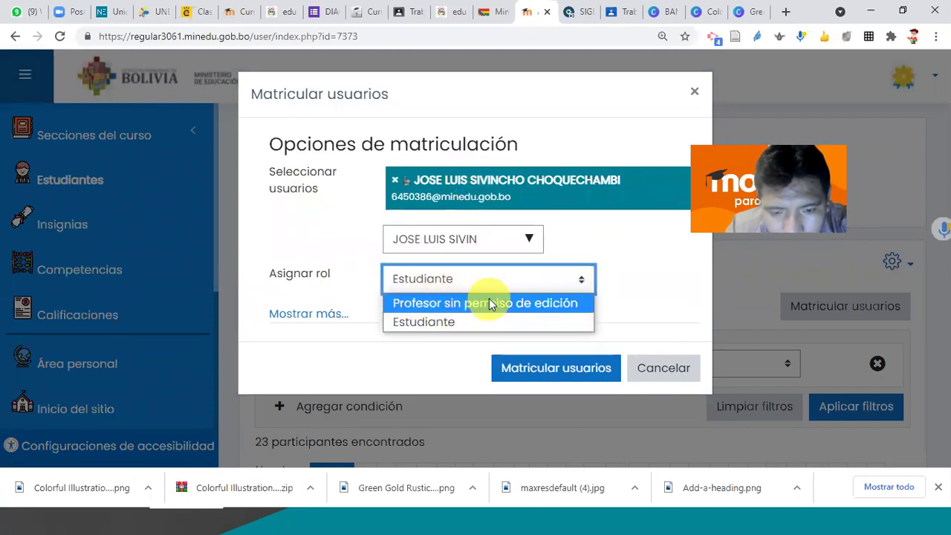
{"action": "left_click", "coordinate": [467, 303]}
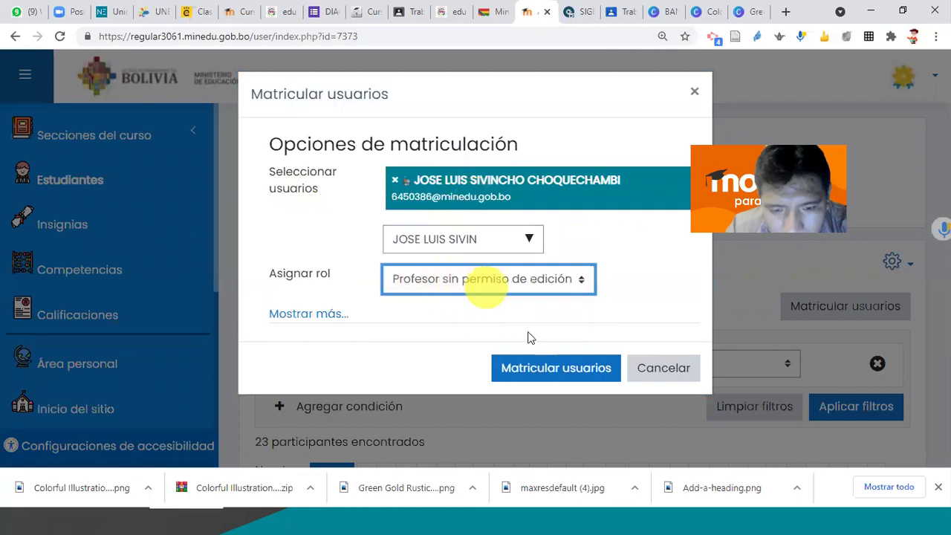
{"action": "left_click", "coordinate": [550, 372]}
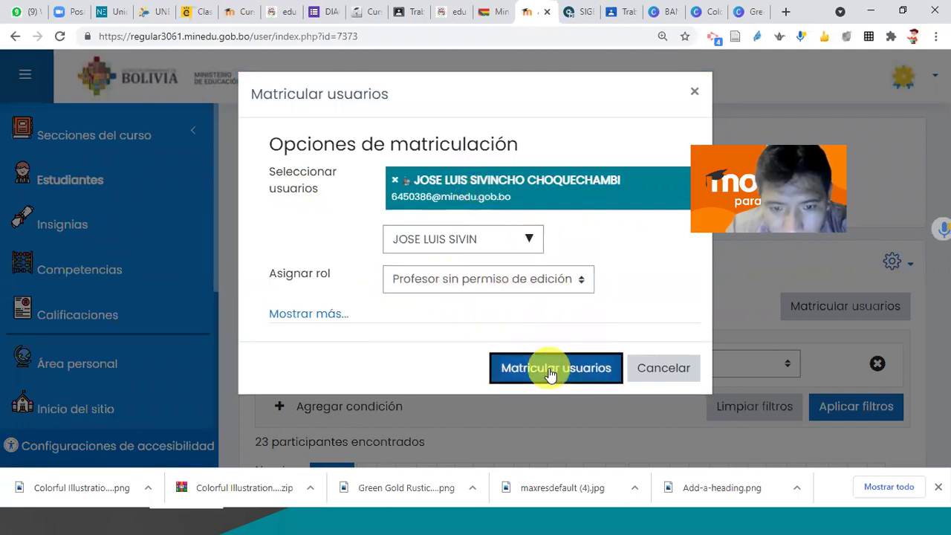
{"action": "scroll", "coordinate": [480, 260], "scroll_direction": "down", "scroll_amount": 3}
{"action": "scroll", "coordinate": [473, 286], "scroll_direction": "down", "scroll_amount": 4}
{"action": "scroll", "coordinate": [476, 297], "scroll_direction": "up", "scroll_amount": 7}
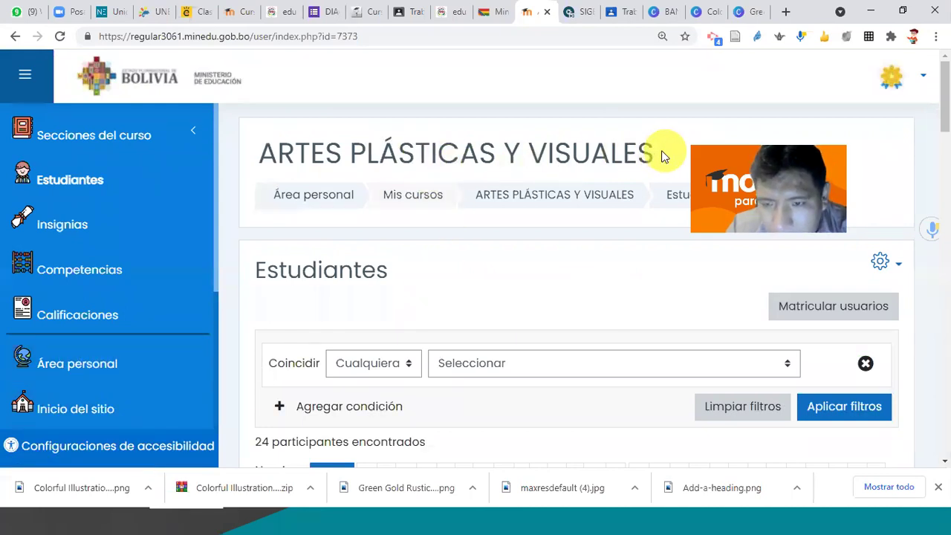
Step: Log out with Cerrar sesión and sign back in using the new teacher's saved credentials
{"action": "left_click", "coordinate": [919, 80]}
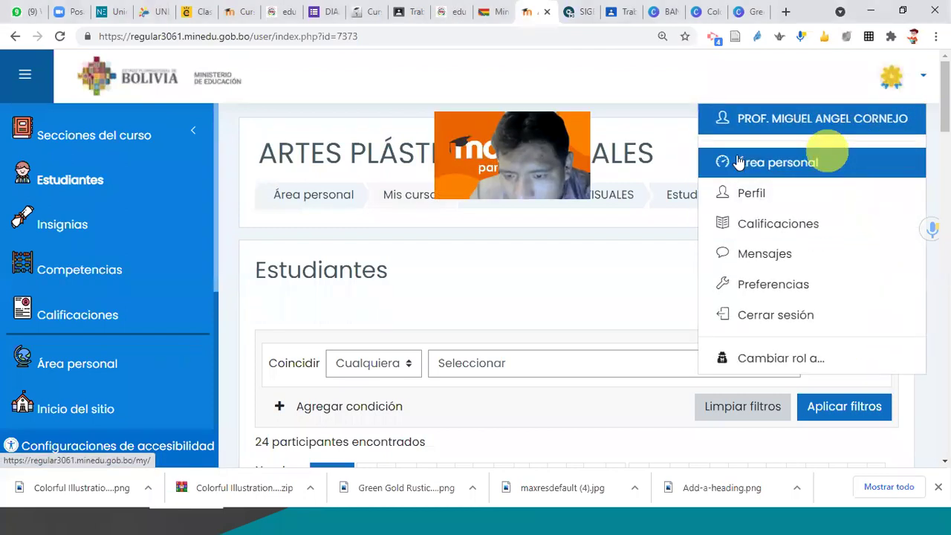
{"action": "left_click", "coordinate": [780, 320]}
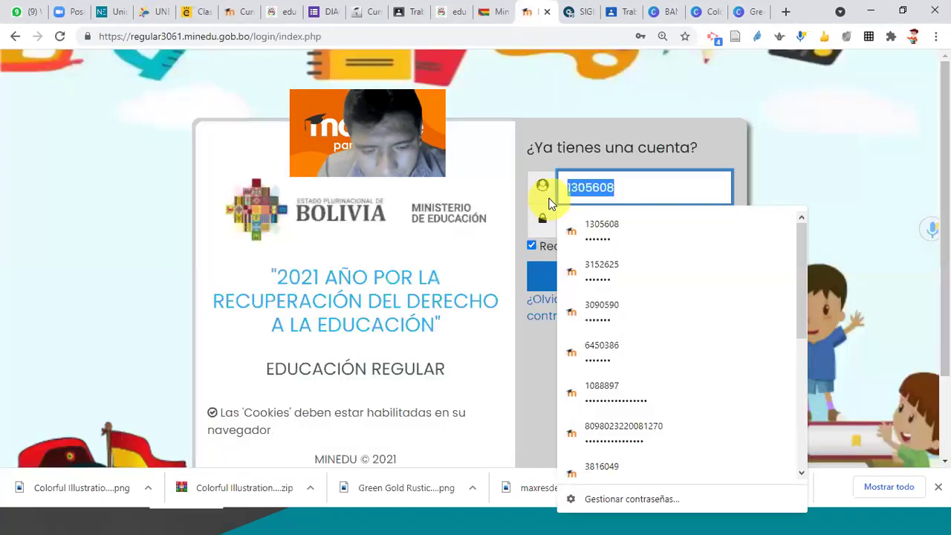
{"action": "left_click", "coordinate": [637, 230]}
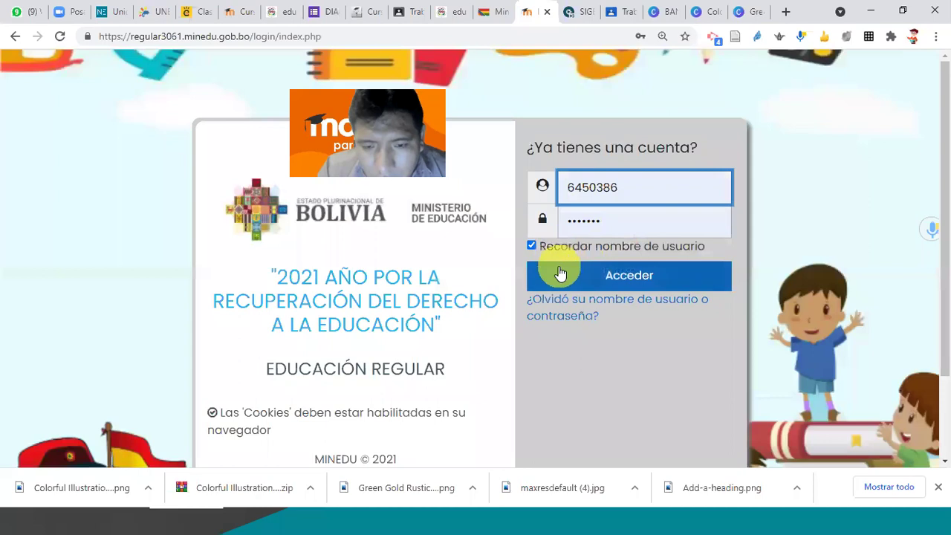
{"action": "left_click", "coordinate": [560, 274]}
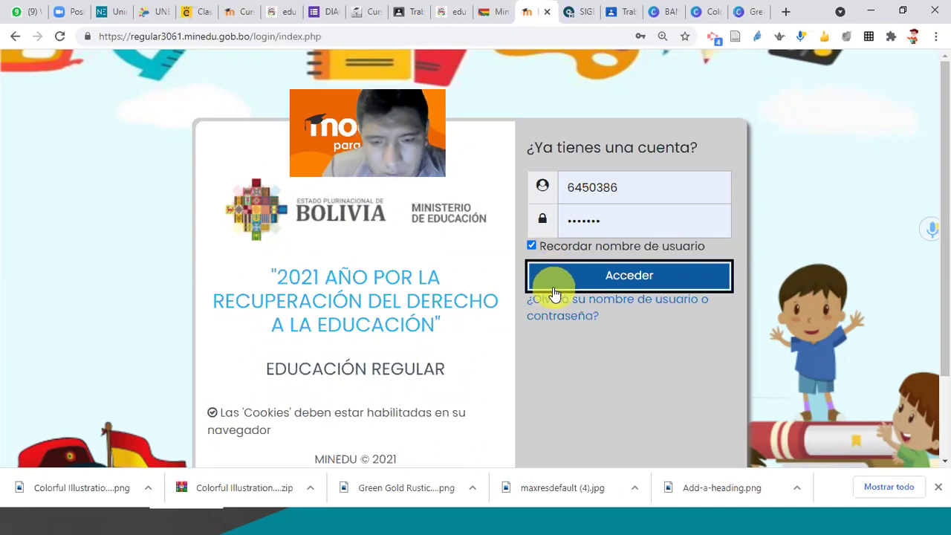
{"action": "left_click", "coordinate": [610, 283]}
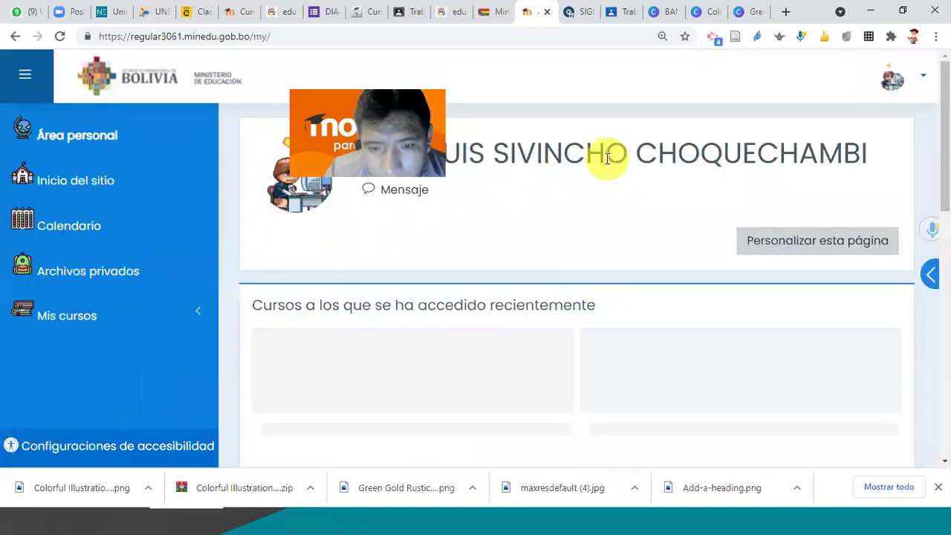
Step: Scroll the new teacher's Área personal dashboard down to Vista general de curso
{"action": "left_click_drag", "start_coordinate": [677, 156], "coordinate": [492, 158]}
{"action": "left_click", "coordinate": [591, 178]}
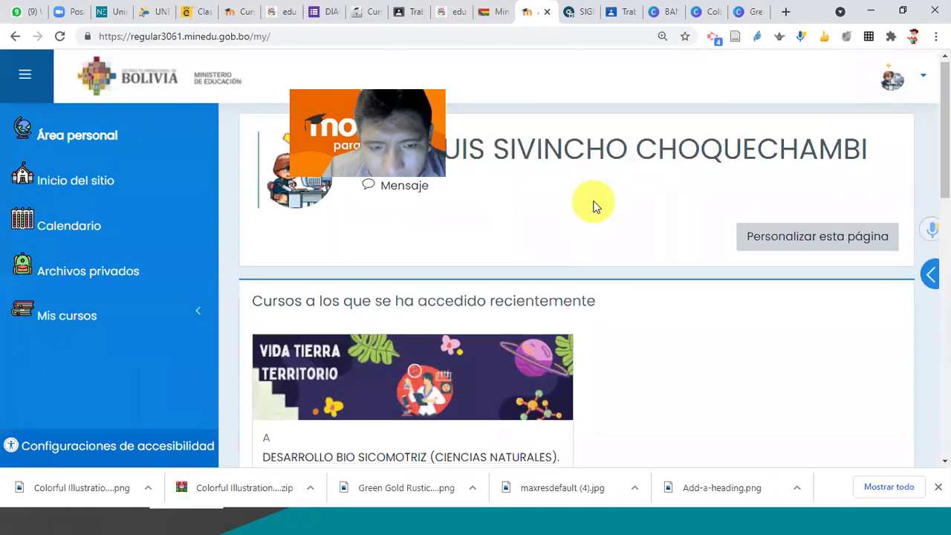
{"action": "scroll", "coordinate": [565, 223], "scroll_direction": "down", "scroll_amount": 2}
{"action": "scroll", "coordinate": [495, 245], "scroll_direction": "up", "scroll_amount": 1}
{"action": "scroll", "coordinate": [476, 282], "scroll_direction": "down", "scroll_amount": 1}
{"action": "scroll", "coordinate": [453, 301], "scroll_direction": "down", "scroll_amount": 1}
{"action": "scroll", "coordinate": [356, 286], "scroll_direction": "up", "scroll_amount": 1}
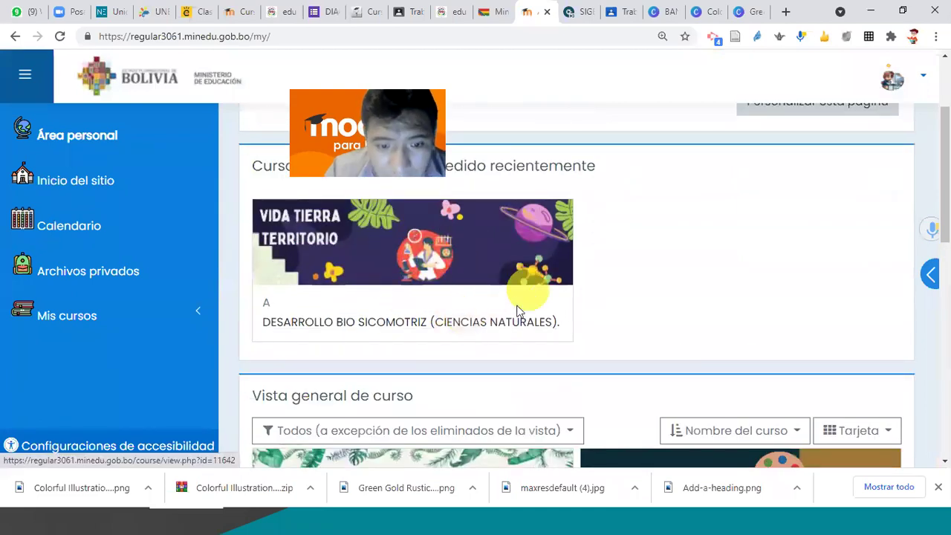
{"action": "scroll", "coordinate": [641, 245], "scroll_direction": "down", "scroll_amount": 3}
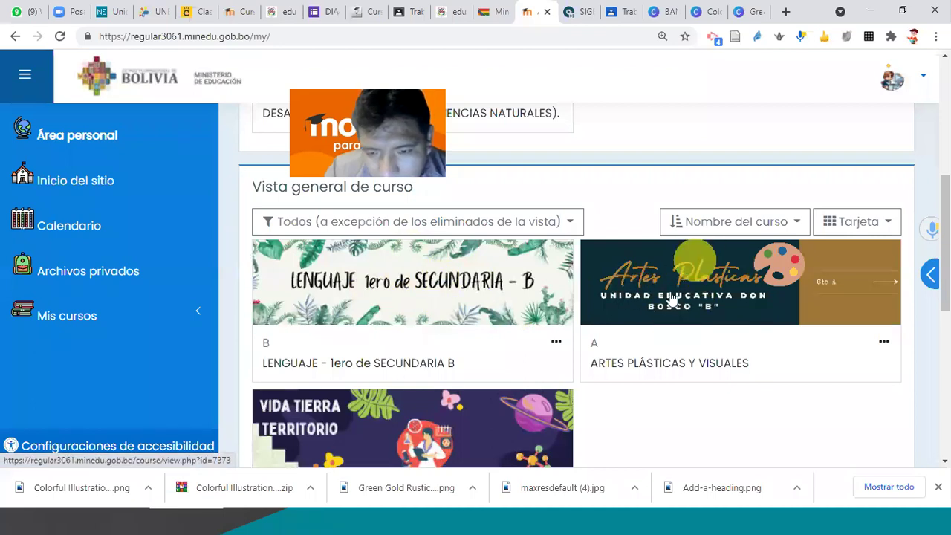
Step: Drag across the course overview showing ARTES PLÁSTICAS Y VISUALES and LENGUAJE - 1ero de SECUNDARIA B
{"action": "mouse_move", "coordinate": [703, 208]}
{"action": "left_mouse_down"}
{"action": "mouse_move", "coordinate": [567, 264]}
{"action": "mouse_move", "coordinate": [675, 374]}
{"action": "mouse_move", "coordinate": [894, 365]}
{"action": "mouse_move", "coordinate": [854, 195]}
{"action": "mouse_move", "coordinate": [622, 210]}
{"action": "left_mouse_up"}
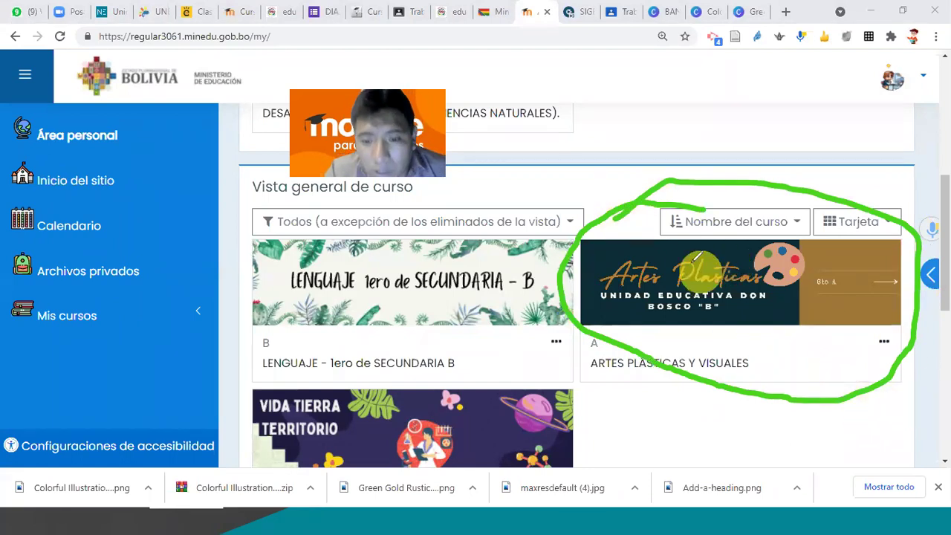
{"action": "left_click_drag", "start_coordinate": [563, 217], "coordinate": [427, 368]}
{"action": "left_click_drag", "start_coordinate": [363, 381], "coordinate": [565, 238]}
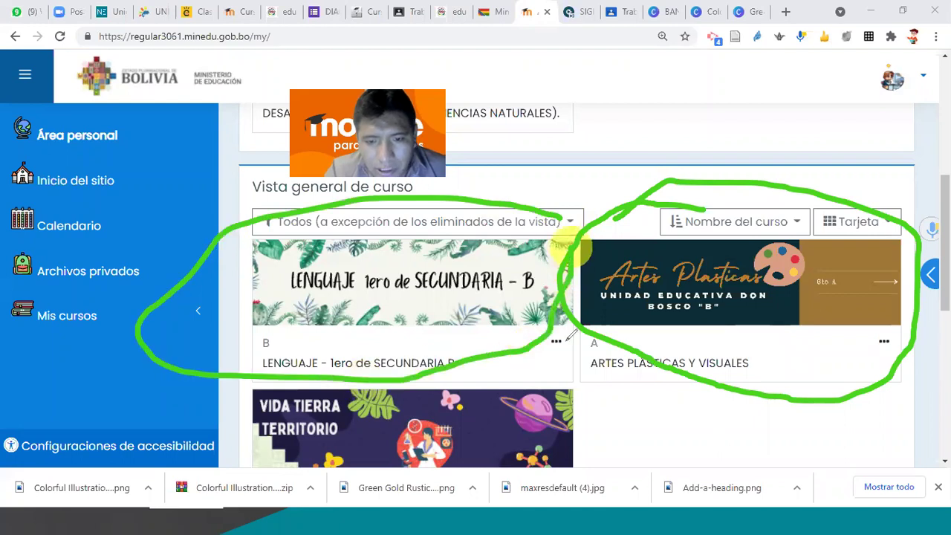
{"action": "mouse_move", "coordinate": [394, 361]}
{"action": "left_mouse_down"}
{"action": "mouse_move", "coordinate": [591, 410]}
{"action": "mouse_move", "coordinate": [557, 469]}
{"action": "left_mouse_up"}
{"action": "mouse_move", "coordinate": [484, 351]}
{"action": "left_mouse_down"}
{"action": "mouse_move", "coordinate": [424, 335]}
{"action": "mouse_move", "coordinate": [237, 446]}
{"action": "mouse_move", "coordinate": [594, 505]}
{"action": "mouse_move", "coordinate": [613, 450]}
{"action": "left_mouse_up"}
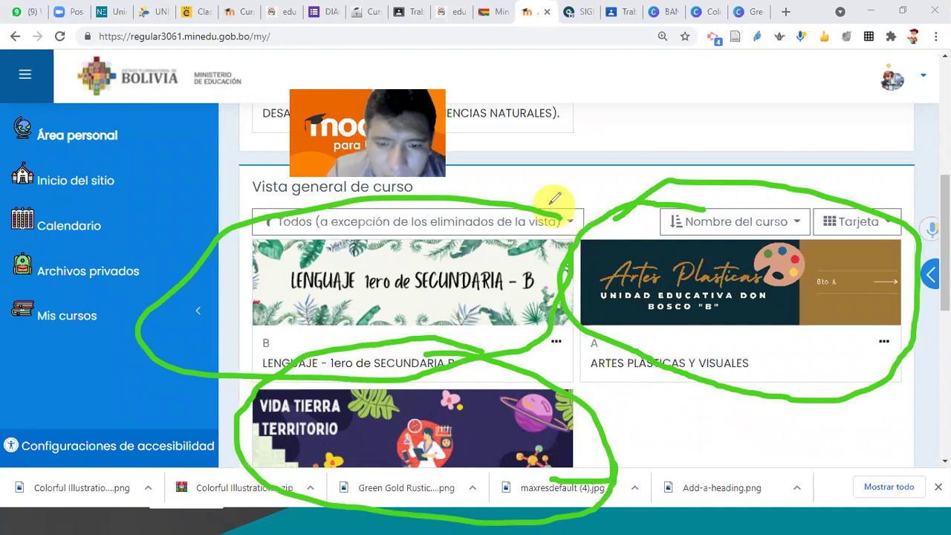
{"action": "mouse_move", "coordinate": [520, 354]}
{"action": "left_mouse_down"}
{"action": "mouse_move", "coordinate": [297, 346]}
{"action": "mouse_move", "coordinate": [247, 331]}
{"action": "left_mouse_up"}
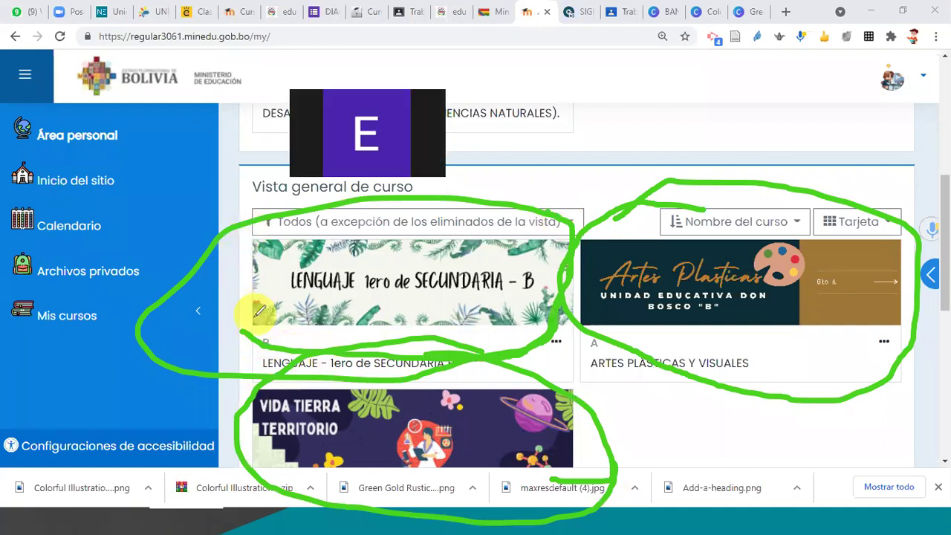
{"action": "left_click_drag", "start_coordinate": [254, 267], "coordinate": [274, 210]}
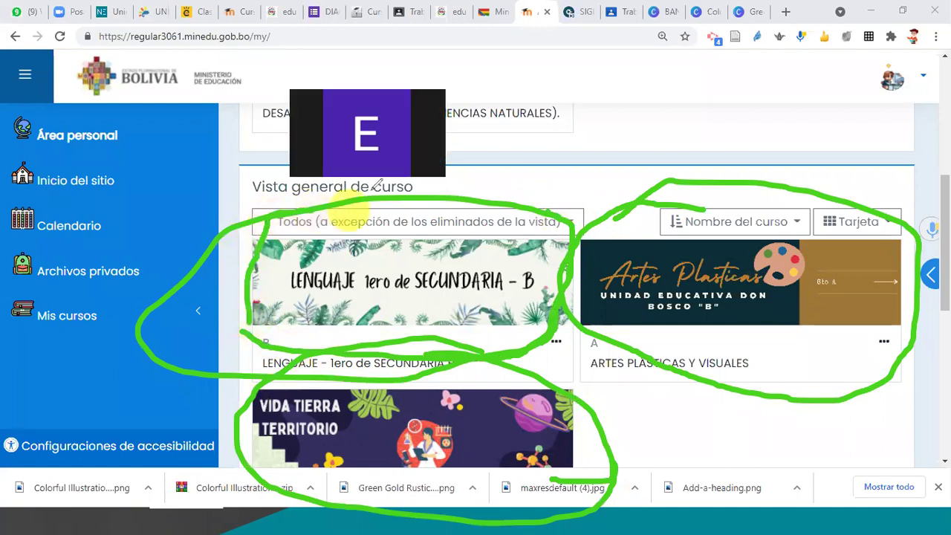